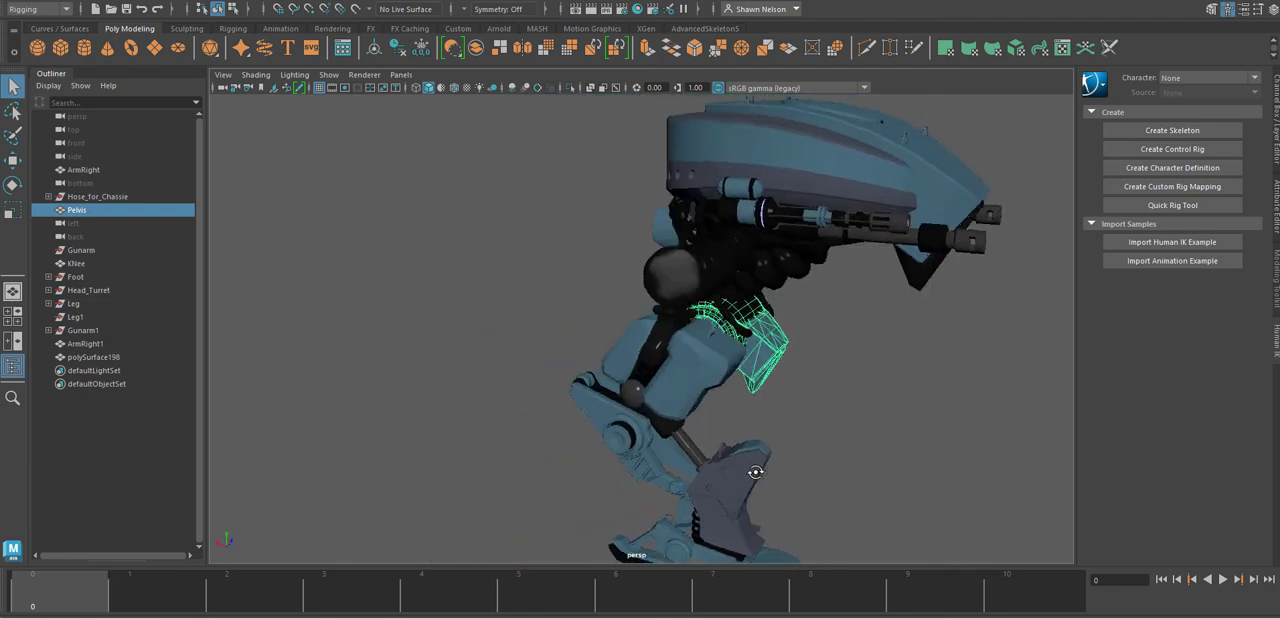
Check the turret hull and gun barrel meshes, and expand the Gunarm1, Leg, Foot, Head_Turret and Hose_for_Chassie groups.
click(818, 217)
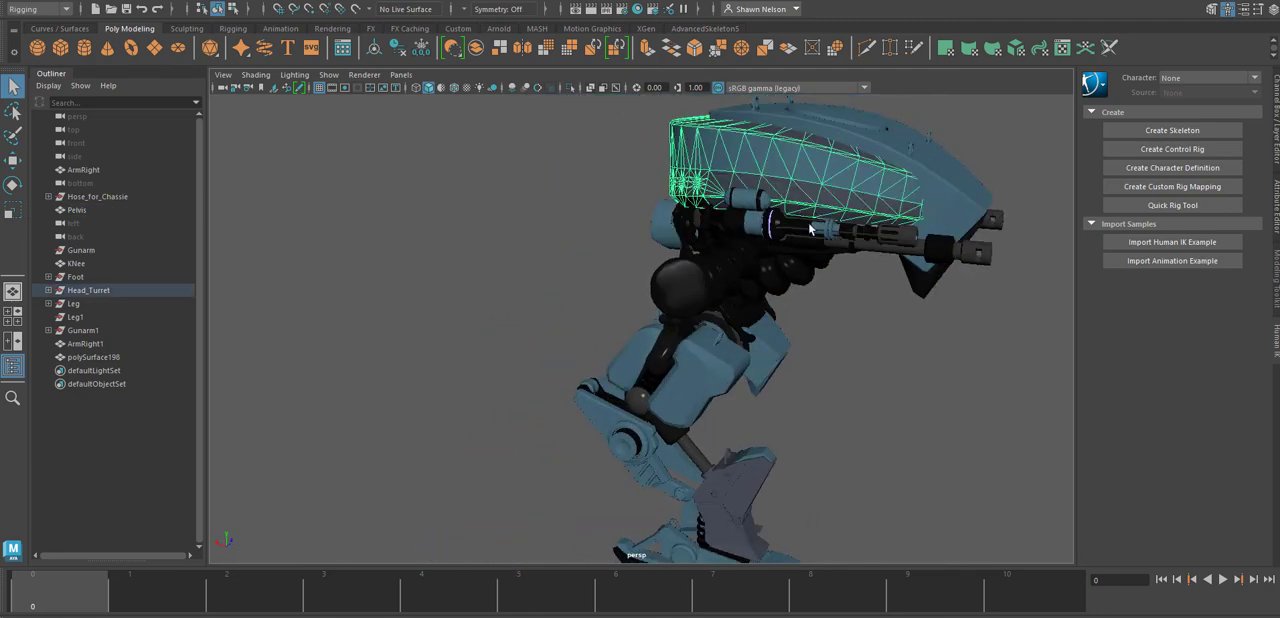
click(810, 229)
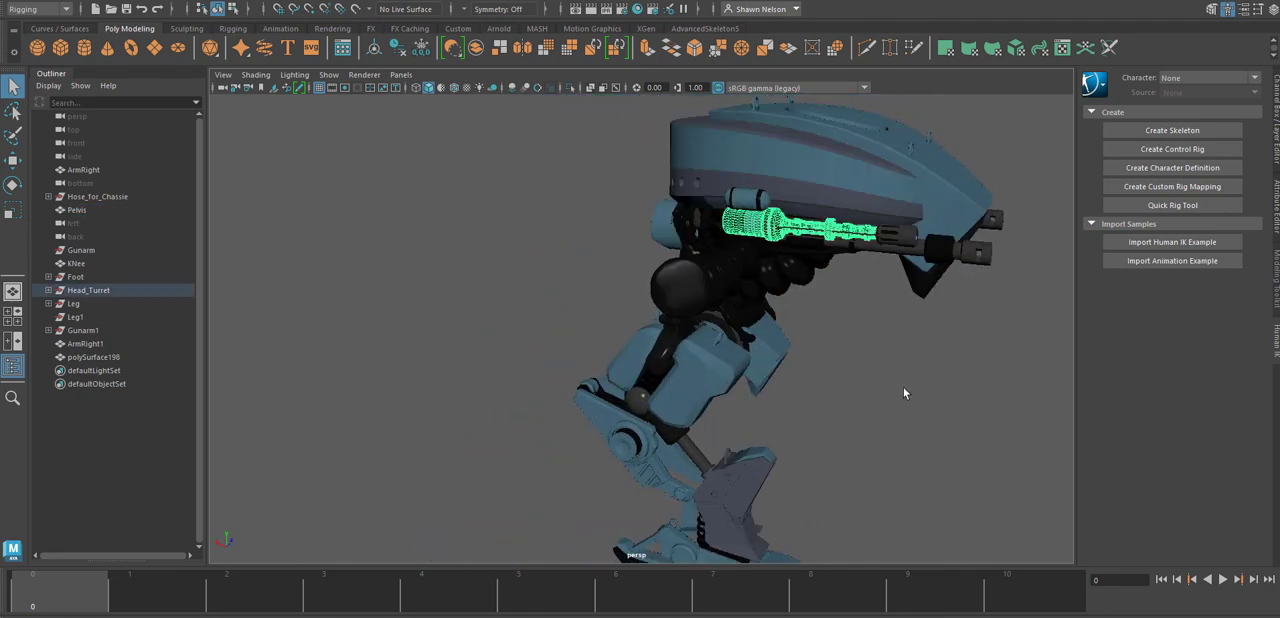
click(49, 329)
click(48, 304)
click(49, 277)
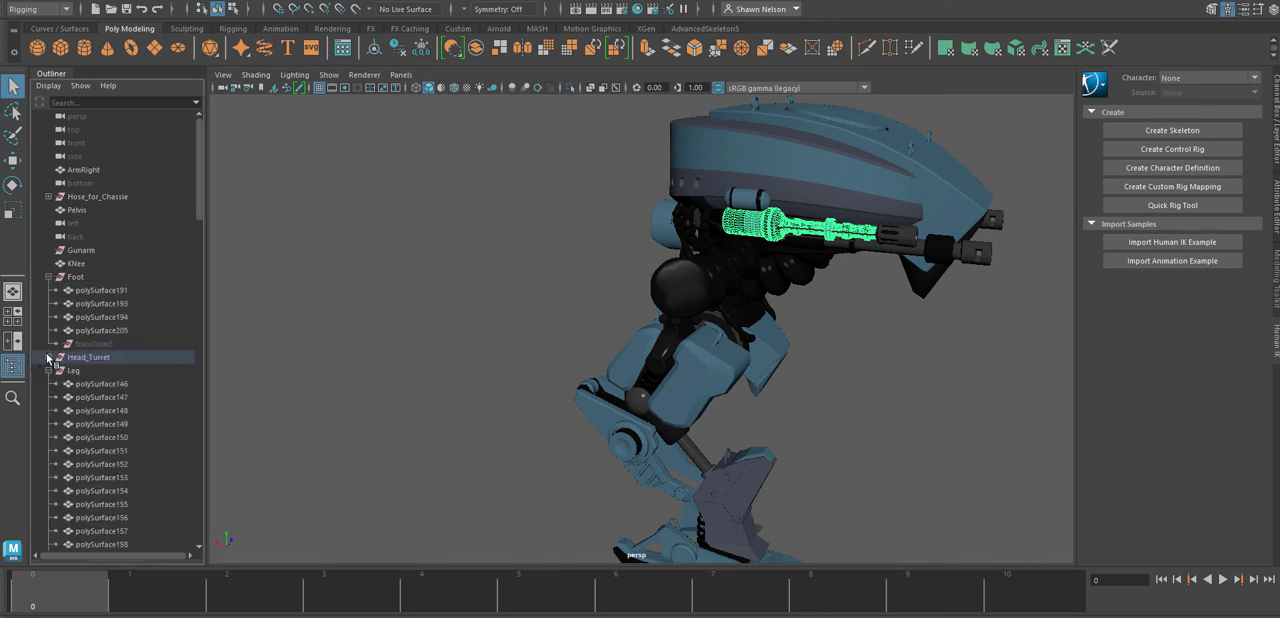
click(48, 357)
click(48, 197)
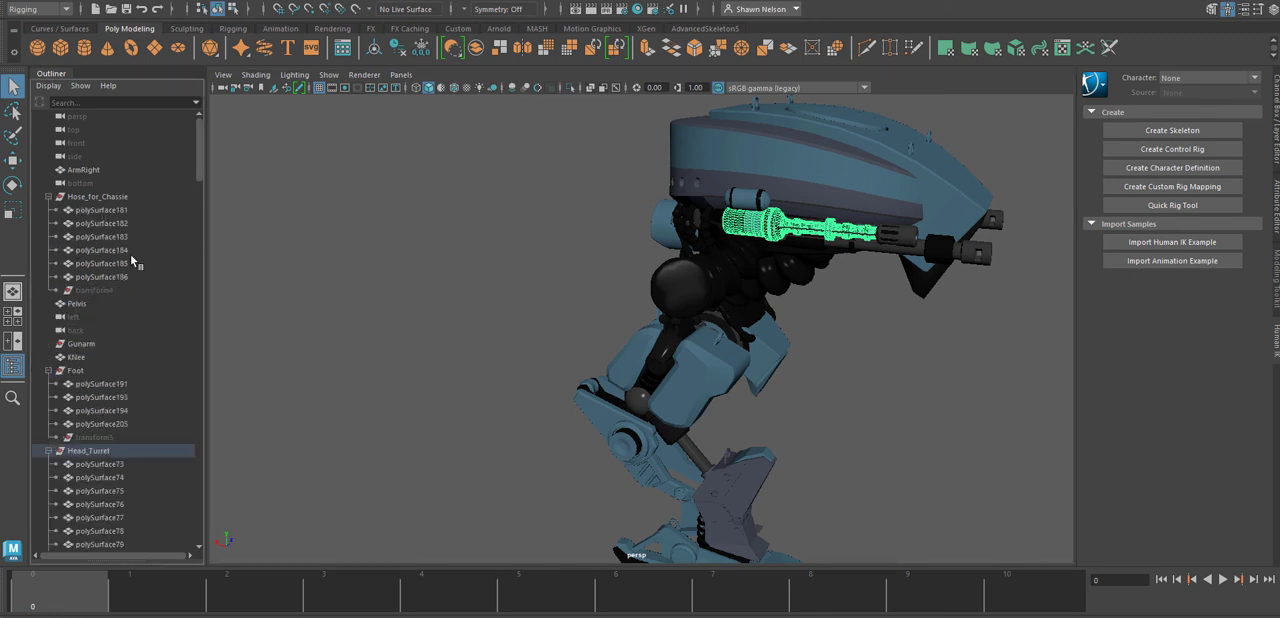
Select polySurface181 through polySurface186 in the Hose_for_Chassie group and examine the hoses from all sides of the mech.
mouse_move(107, 354)
mouse_down()
mouse_move(94, 309)
mouse_move(104, 358)
mouse_up()
click(102, 279)
drag(102, 286, 90, 208)
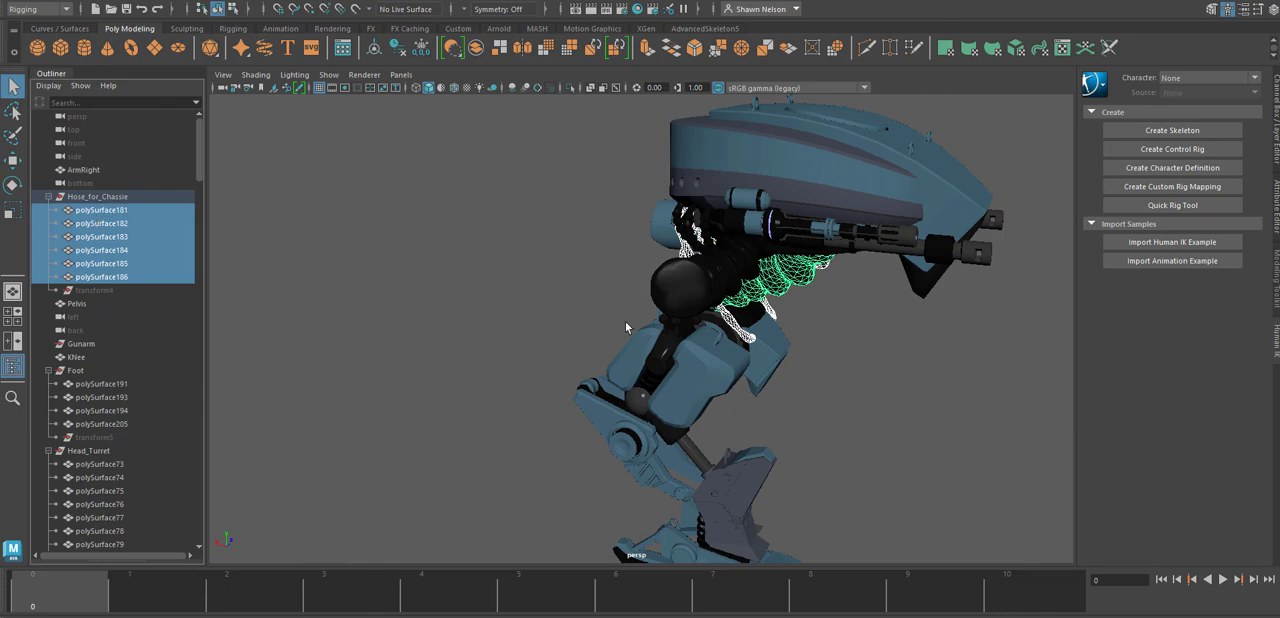
alt+drag(780, 368, 706, 360)
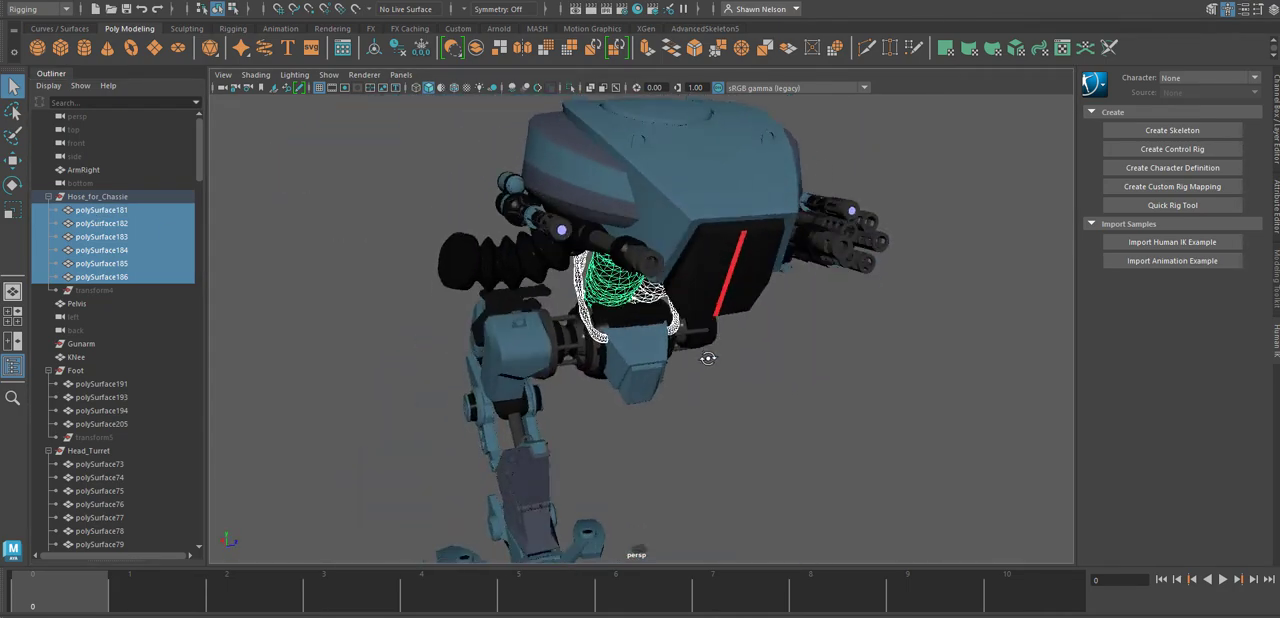
alt+right_drag(706, 360, 690, 275)
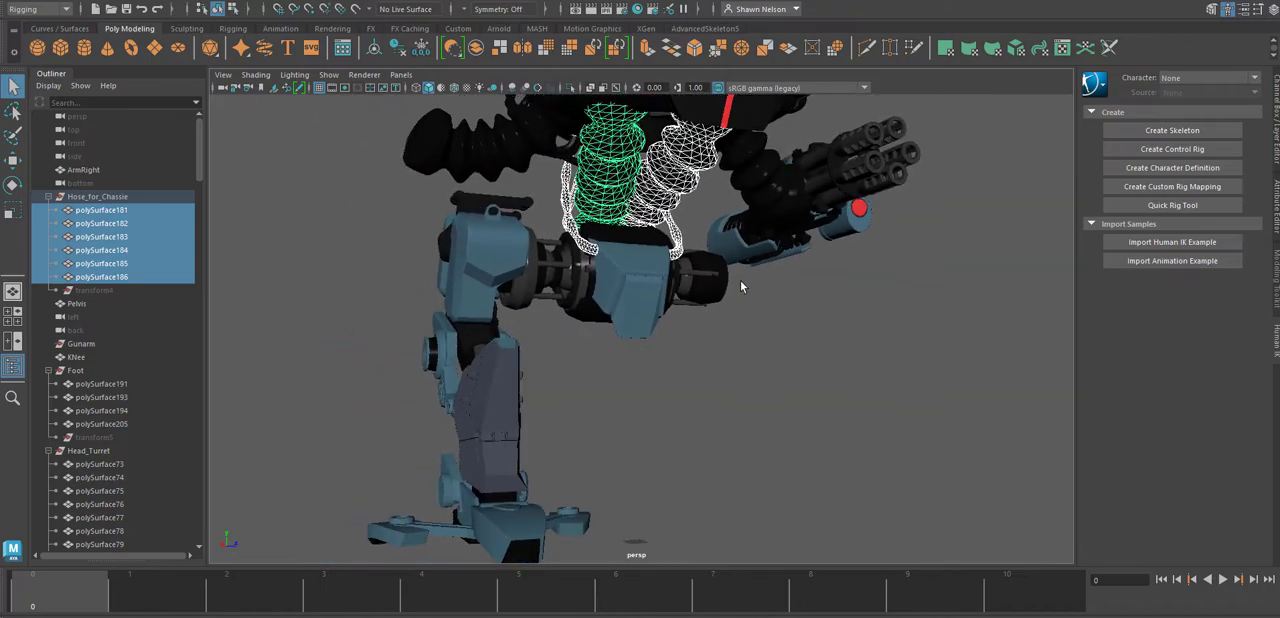
alt+drag(632, 270, 757, 351)
alt+middle_drag(766, 286, 650, 370)
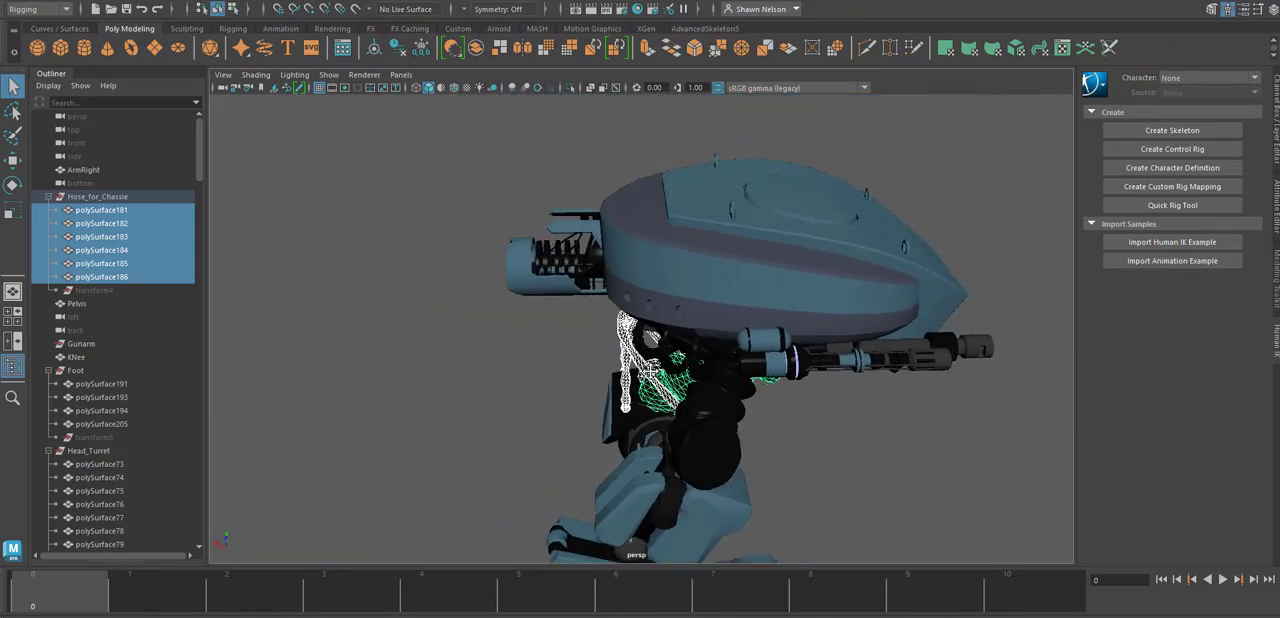
alt+drag(650, 370, 560, 374)
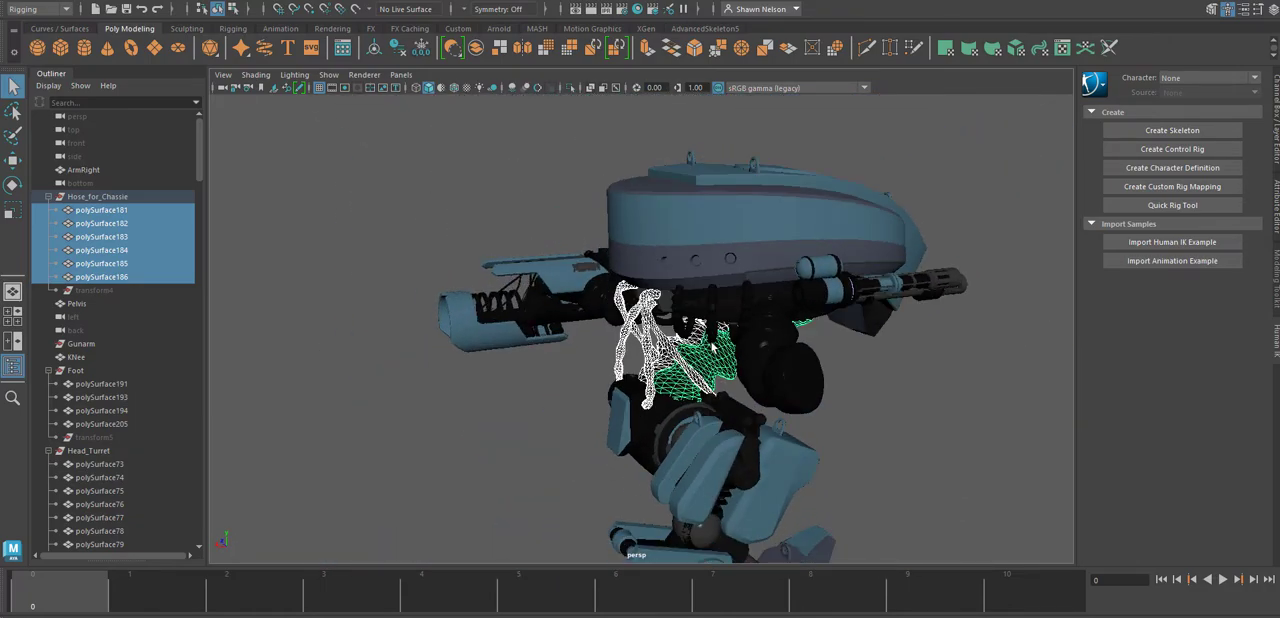
alt+drag(713, 346, 459, 345)
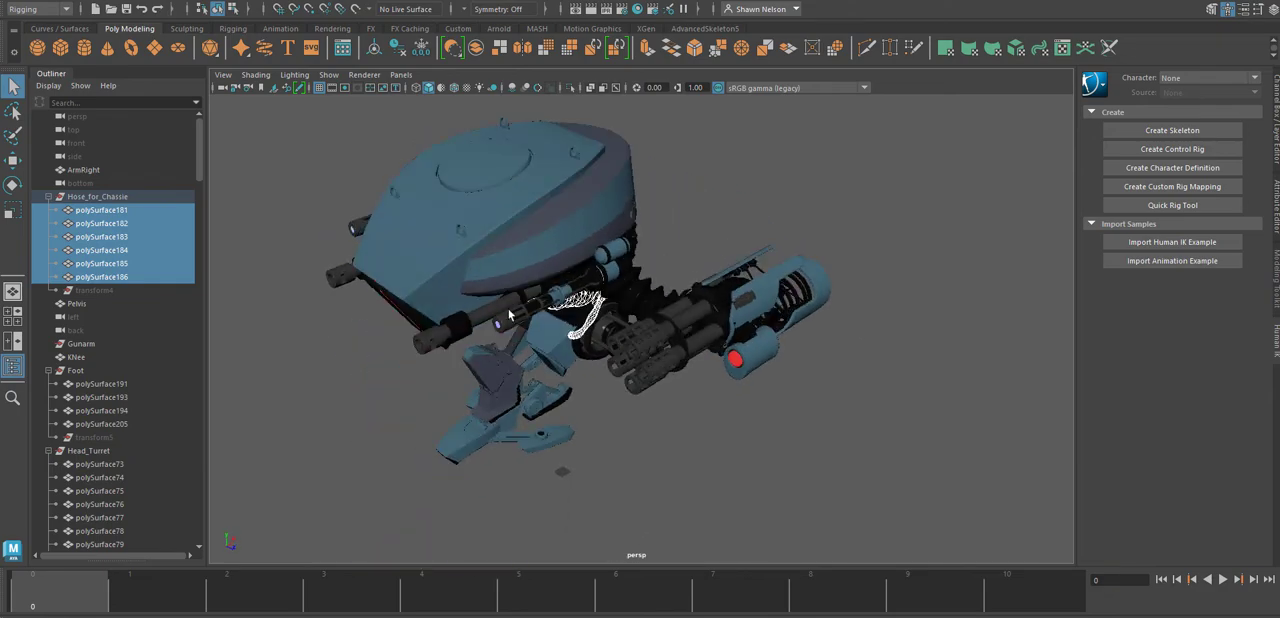
alt+drag(505, 417, 655, 384)
alt+middle_drag(656, 474, 743, 366)
alt+drag(743, 369, 803, 369)
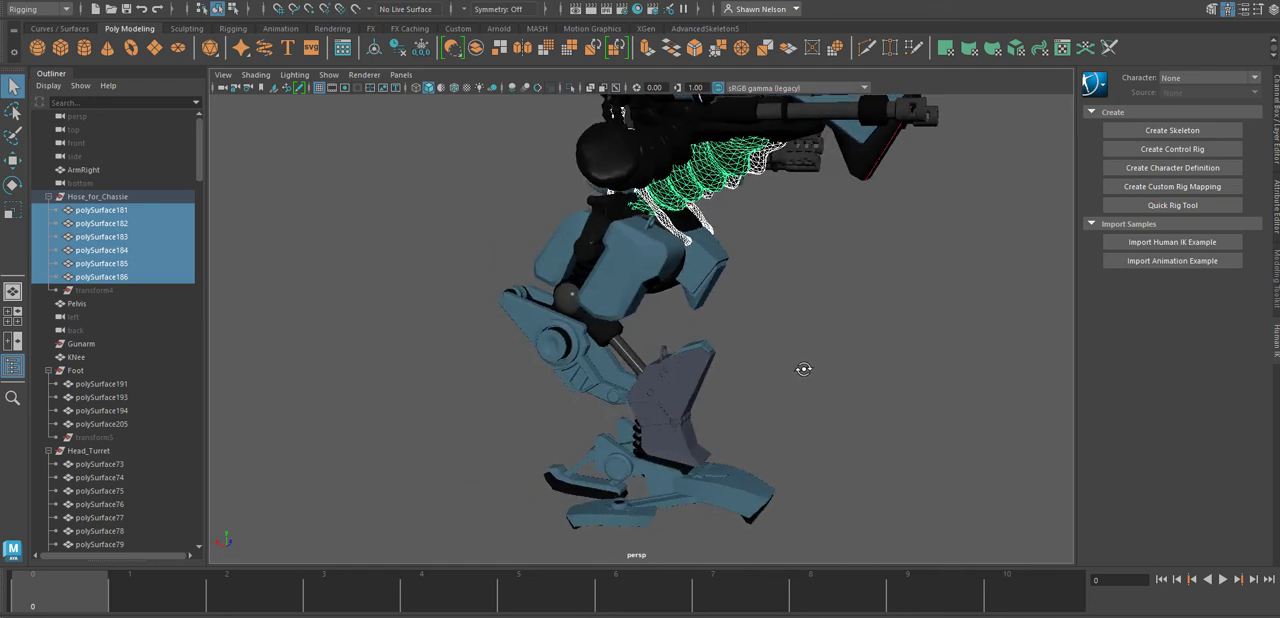
Select polySurface191, polySurface193, polySurface194 and polySurface205 in the Foot group to identify the foot's parts.
click(596, 490)
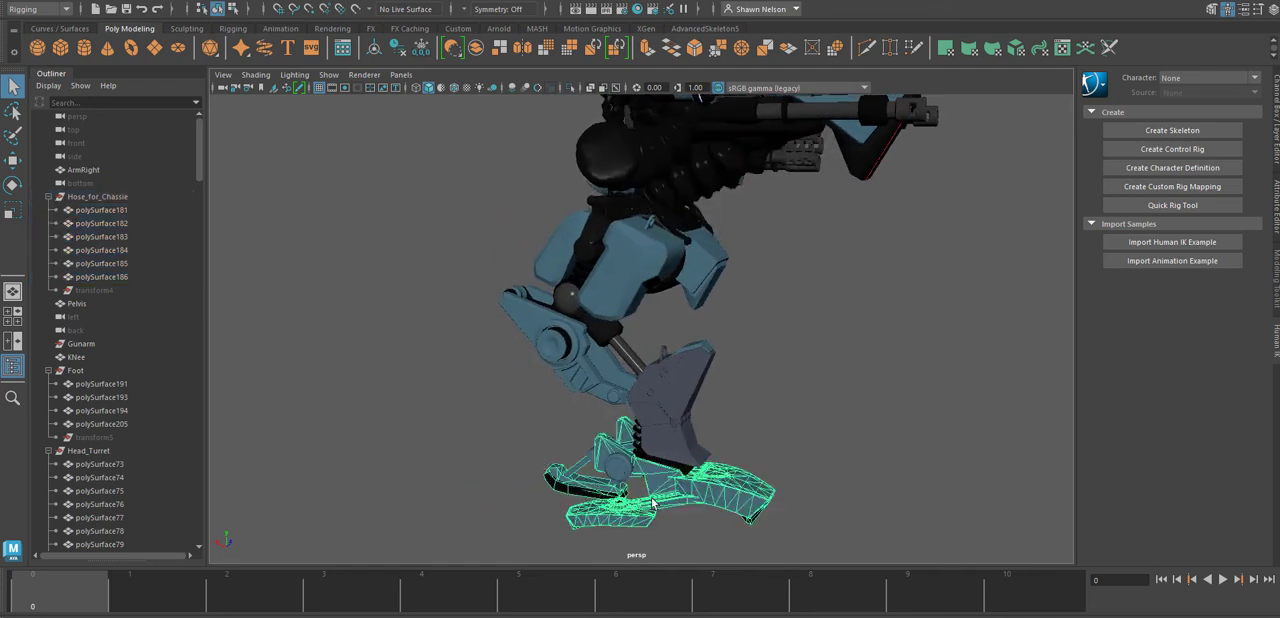
alt+drag(652, 503, 764, 450)
click(762, 450)
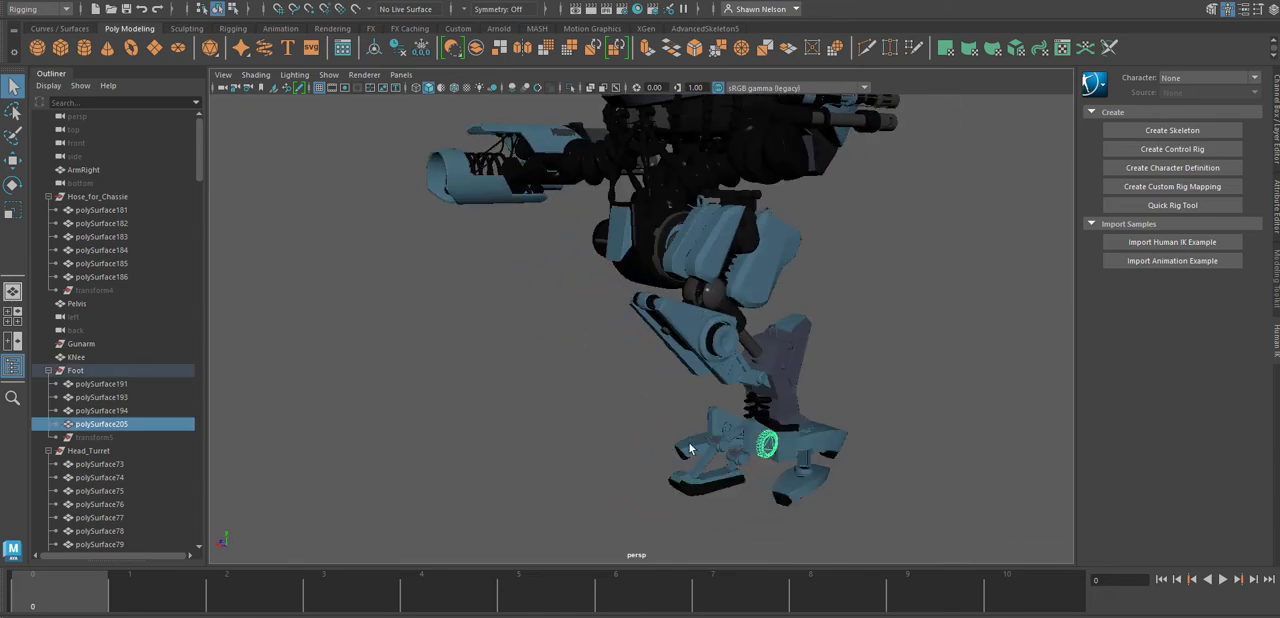
ctrl+right_drag(690, 446, 768, 541)
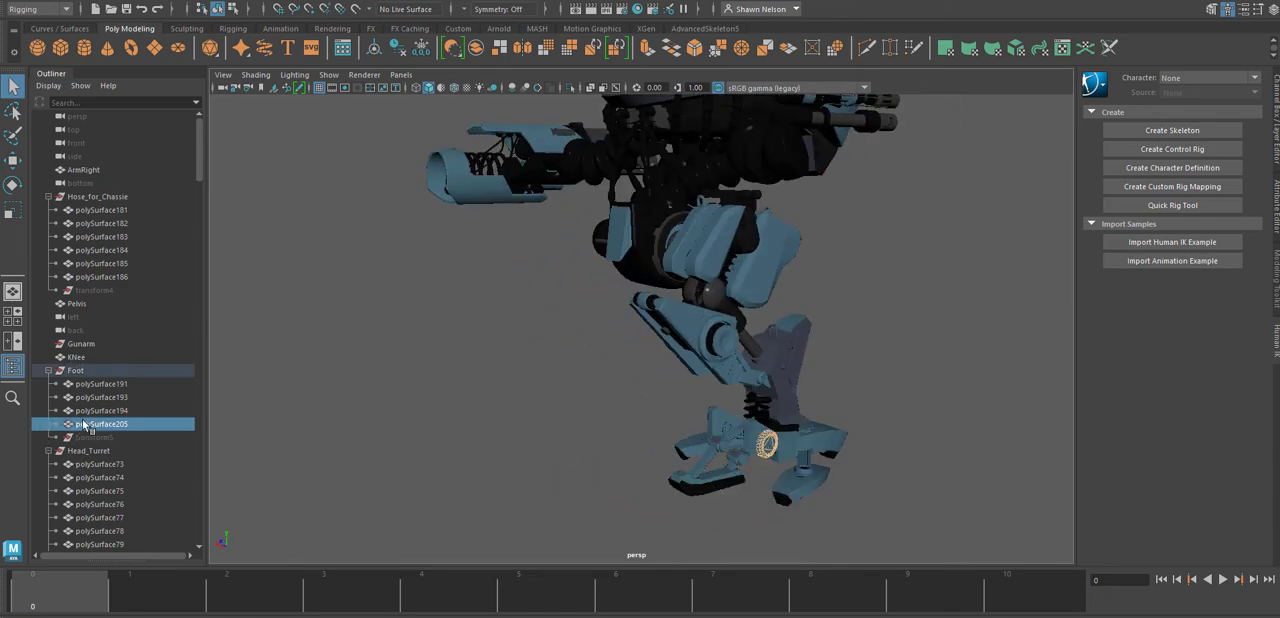
drag(85, 426, 94, 389)
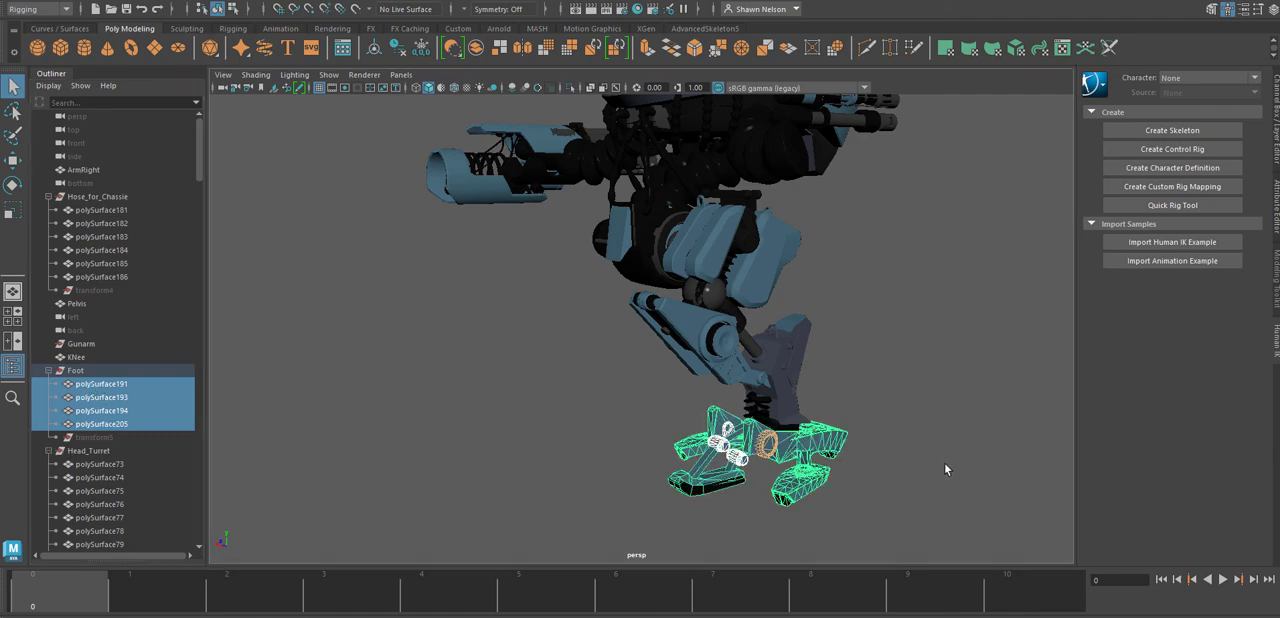
Examine the selected foot meshes from the front, side and back, including the toes, ankle discs and rear heel.
alt+drag(947, 469, 556, 356)
alt+right_drag(556, 356, 706, 550)
alt+middle_drag(723, 455, 953, 421)
mouse_move(953, 421)
alt+mouse_down()
mouse_move(903, 432)
mouse_move(802, 412)
mouse_move(903, 422)
mouse_move(943, 406)
alt+mouse_up()
alt+middle_drag(681, 428, 679, 438)
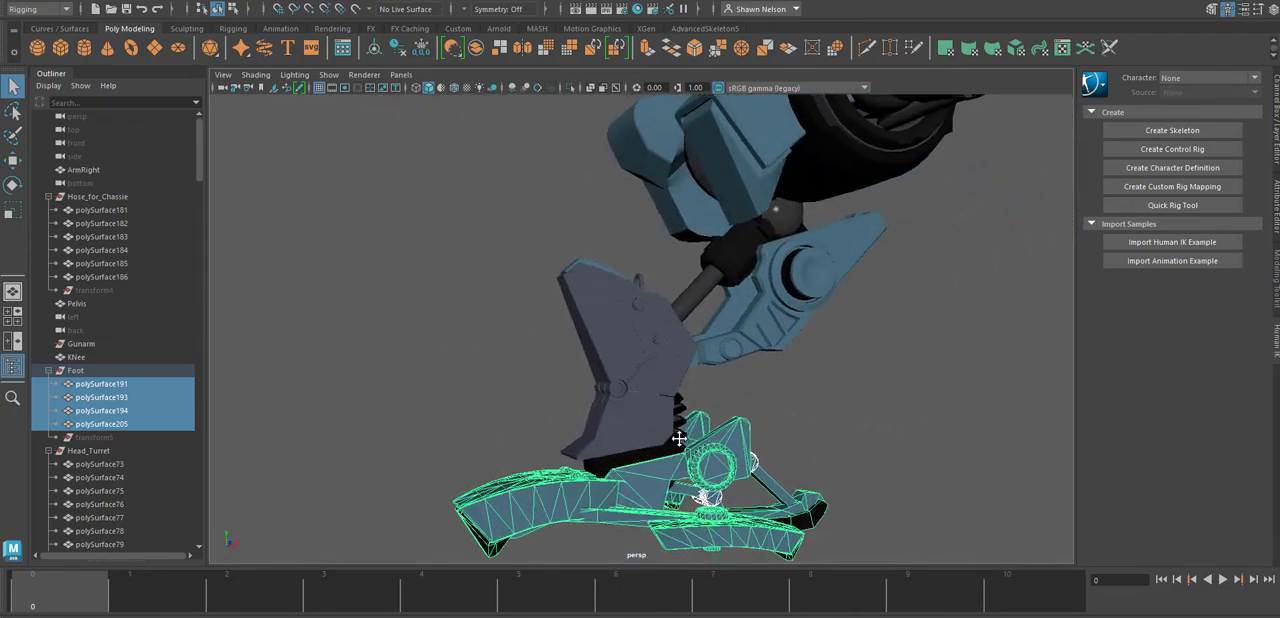
alt+drag(679, 438, 839, 452)
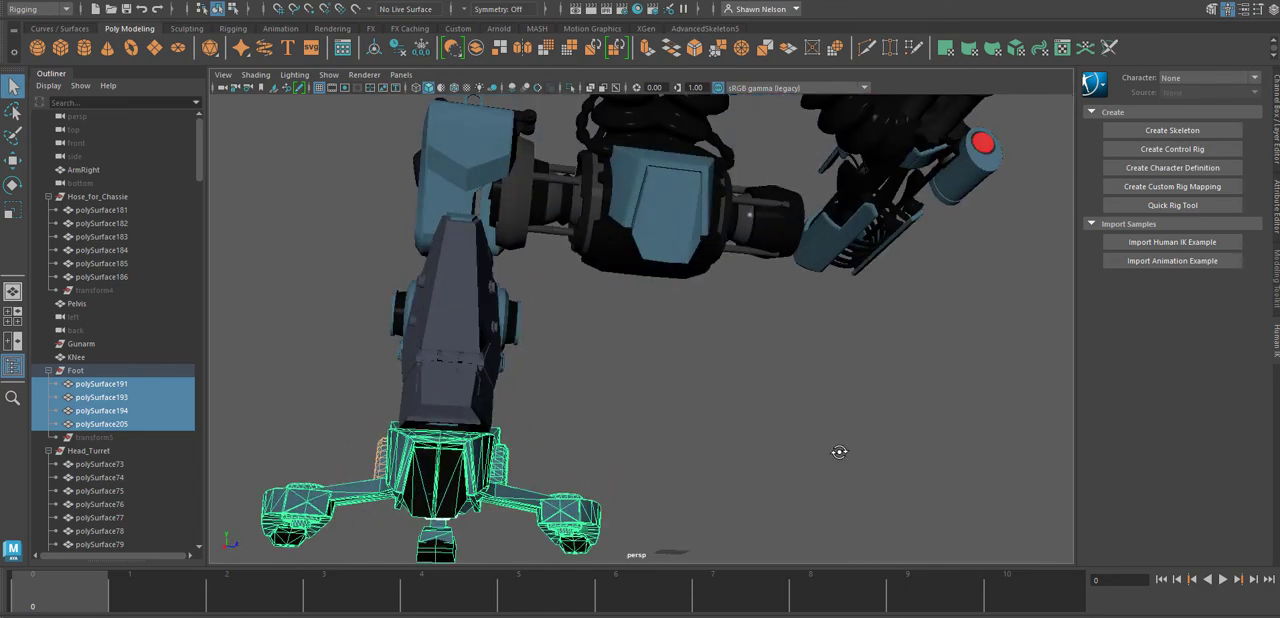
alt+drag(436, 468, 488, 480)
alt+middle_drag(488, 480, 699, 451)
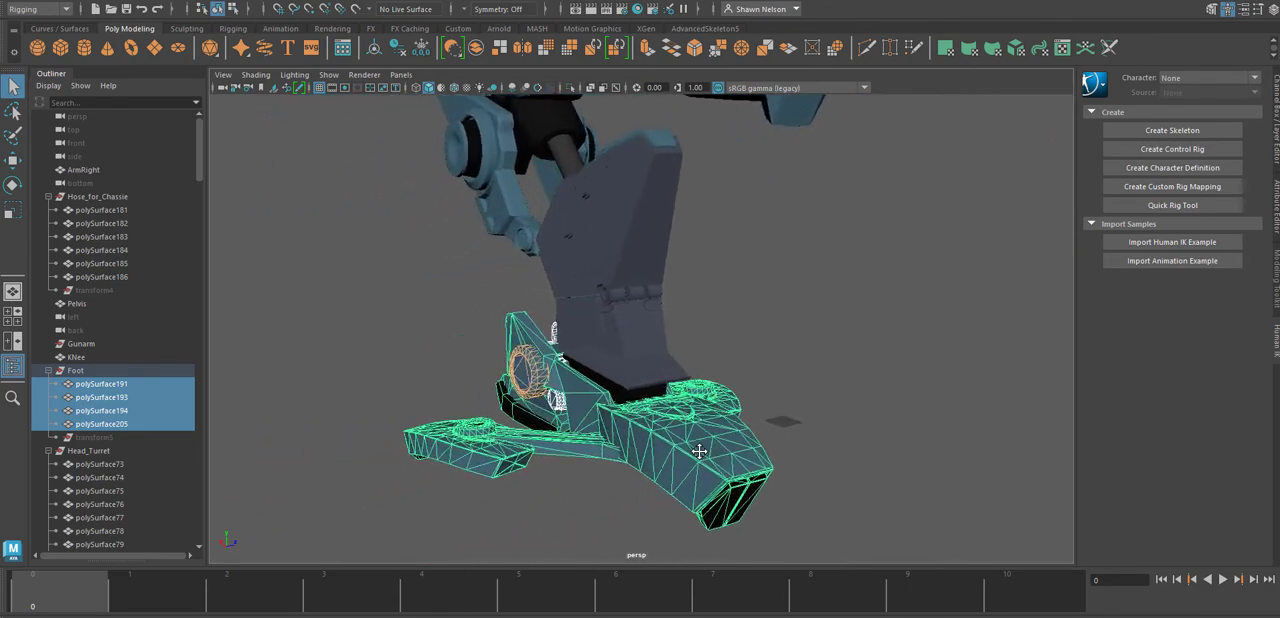
alt+drag(699, 451, 900, 436)
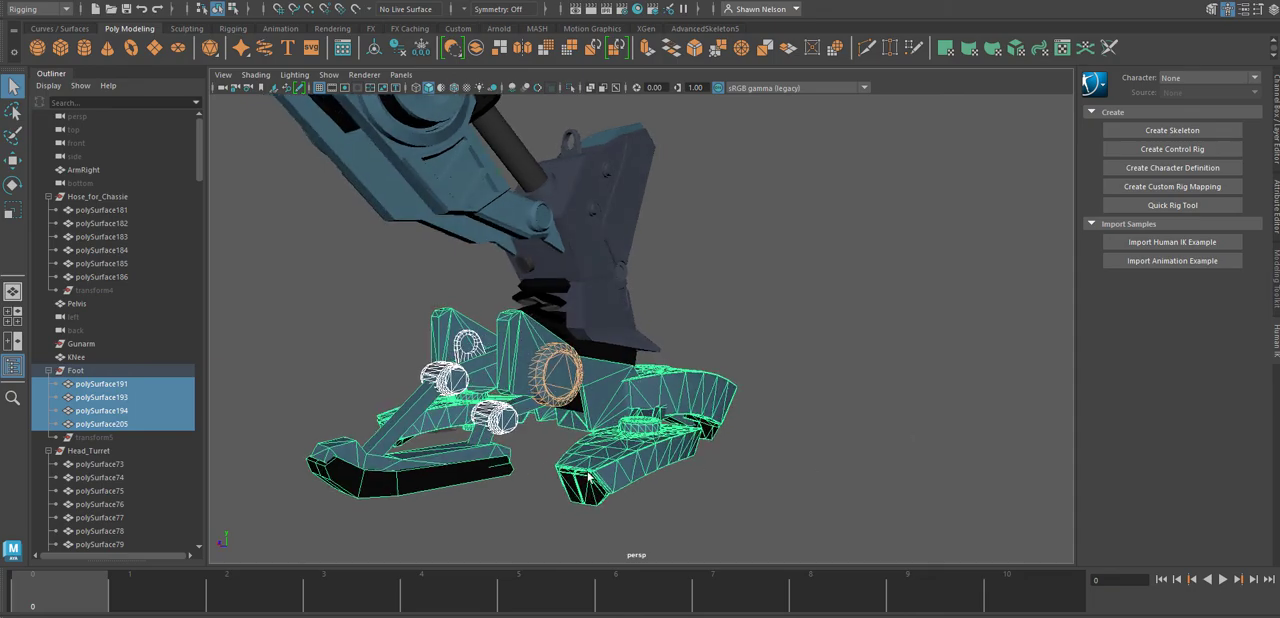
alt+drag(590, 480, 548, 441)
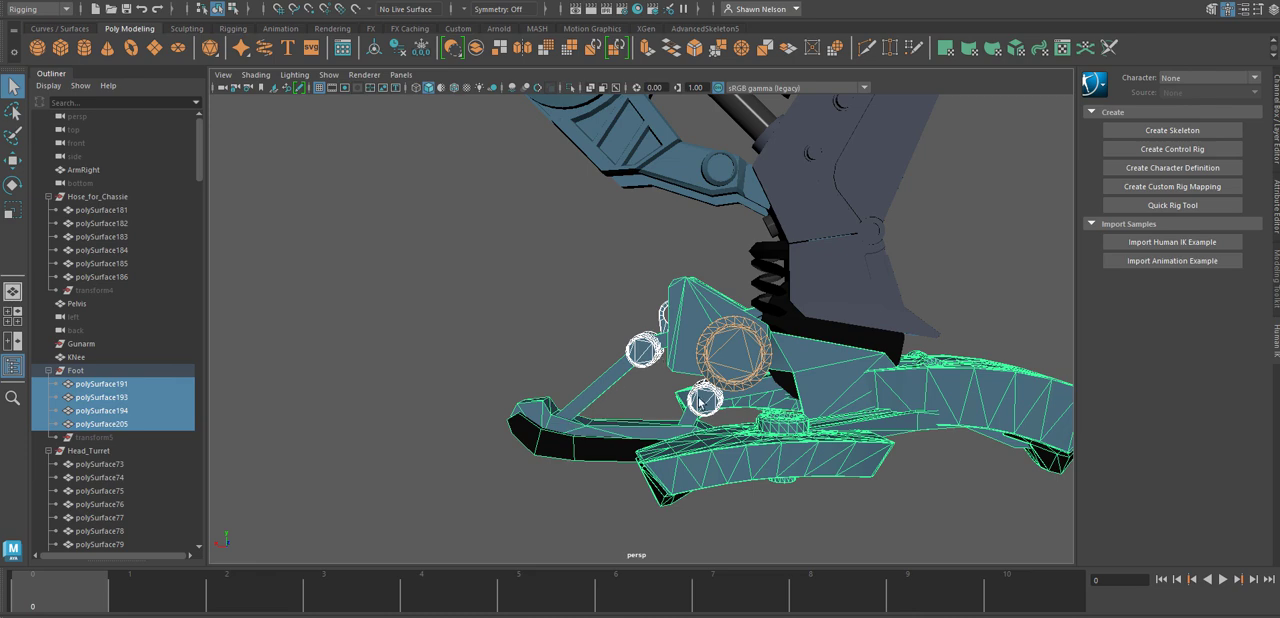
Combine the foot meshes polySurface191, polySurface193 and polySurface194 into a single mesh.
click(574, 423)
click(595, 383)
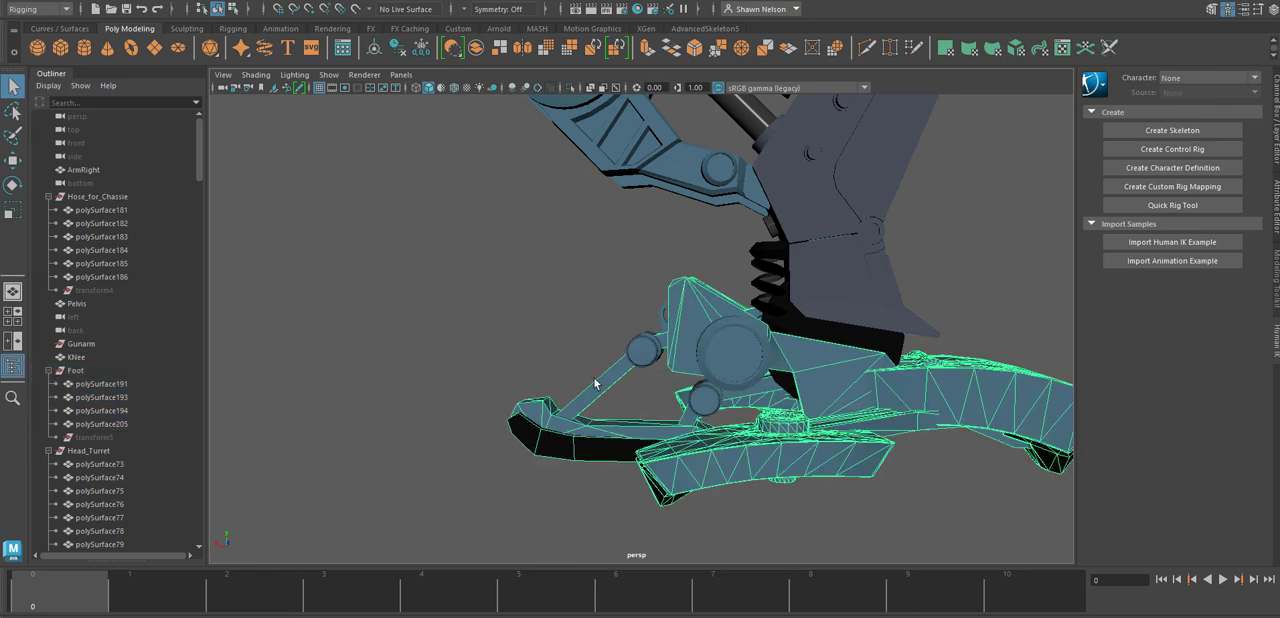
click(645, 349)
shift+click(704, 400)
shift+click(603, 440)
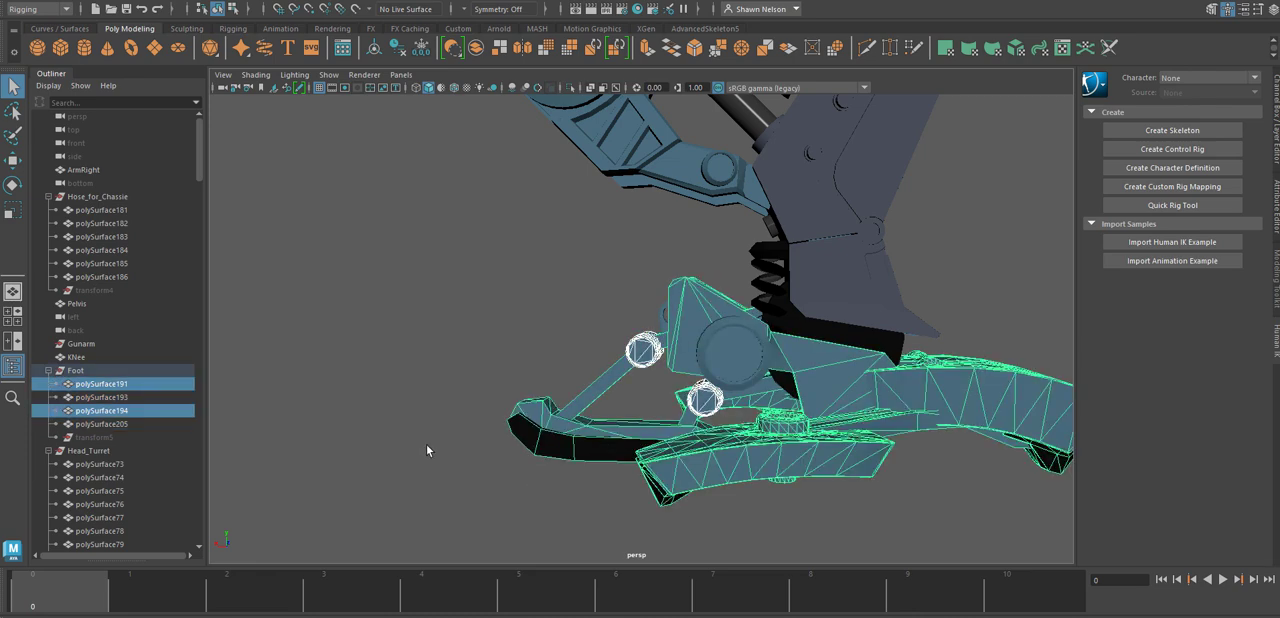
alt+drag(538, 421, 803, 346)
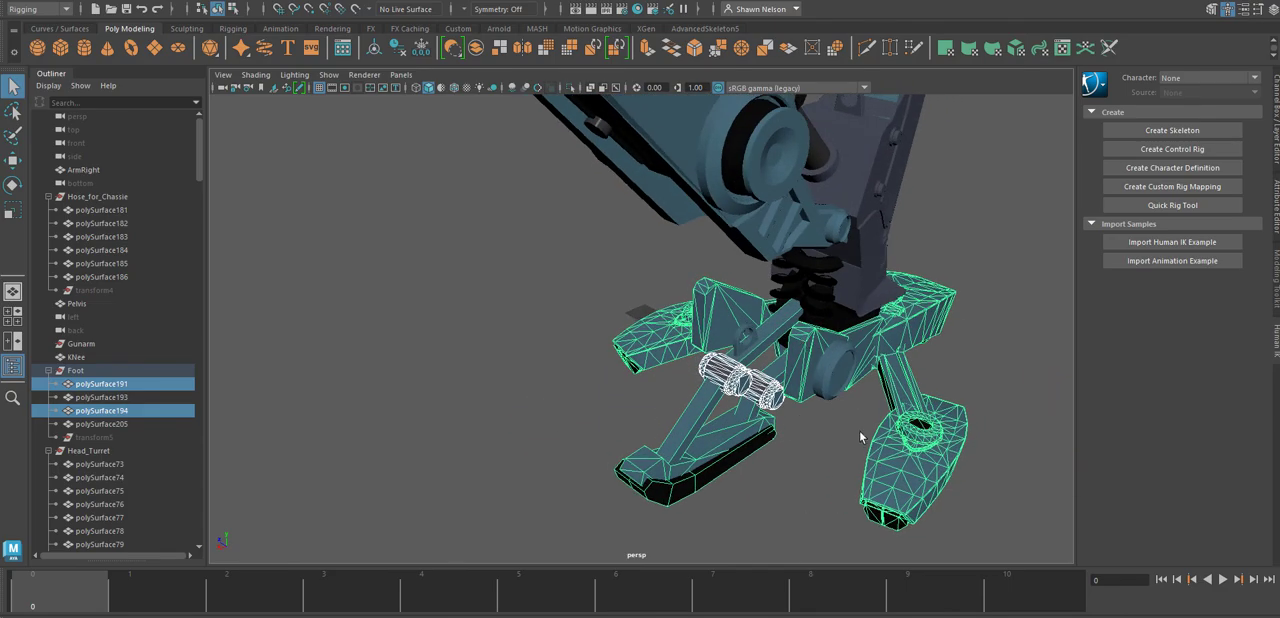
alt+drag(860, 437, 720, 405)
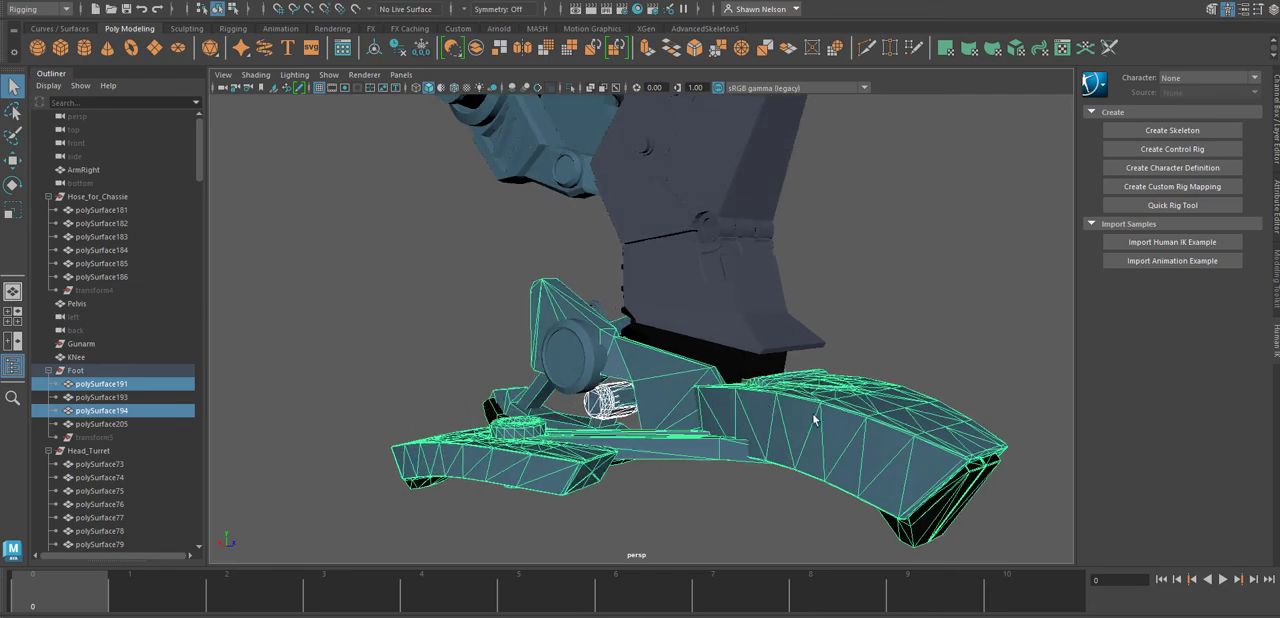
alt+drag(820, 472, 521, 480)
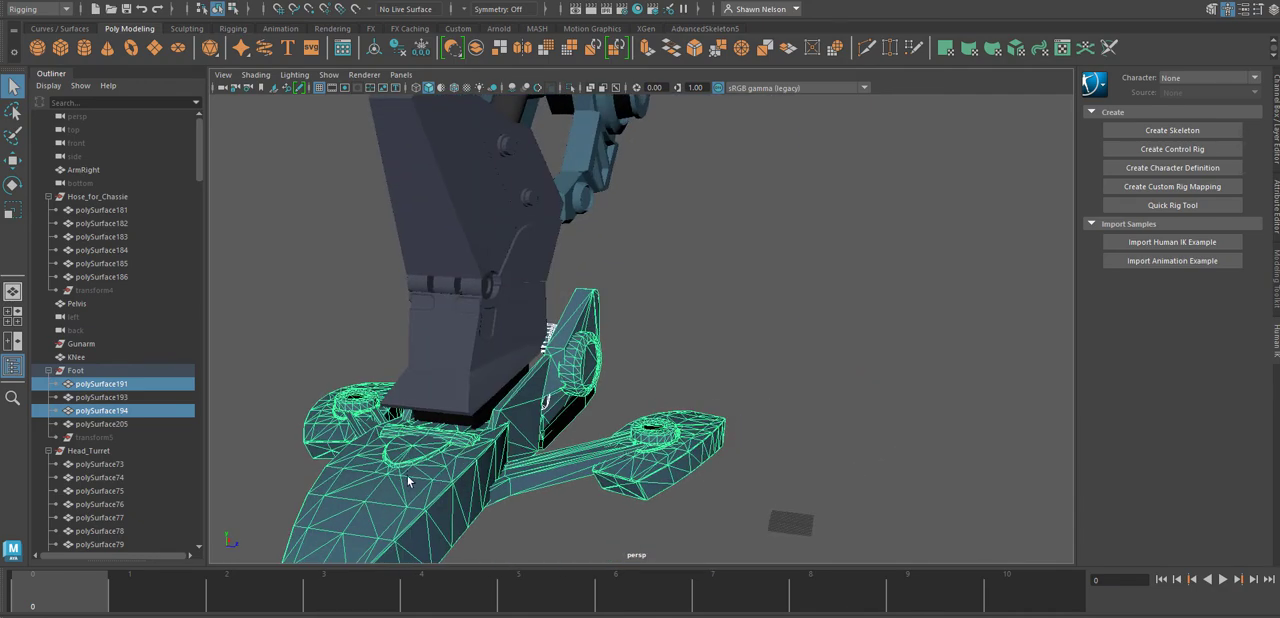
alt+drag(403, 436, 638, 547)
alt+drag(902, 459, 838, 434)
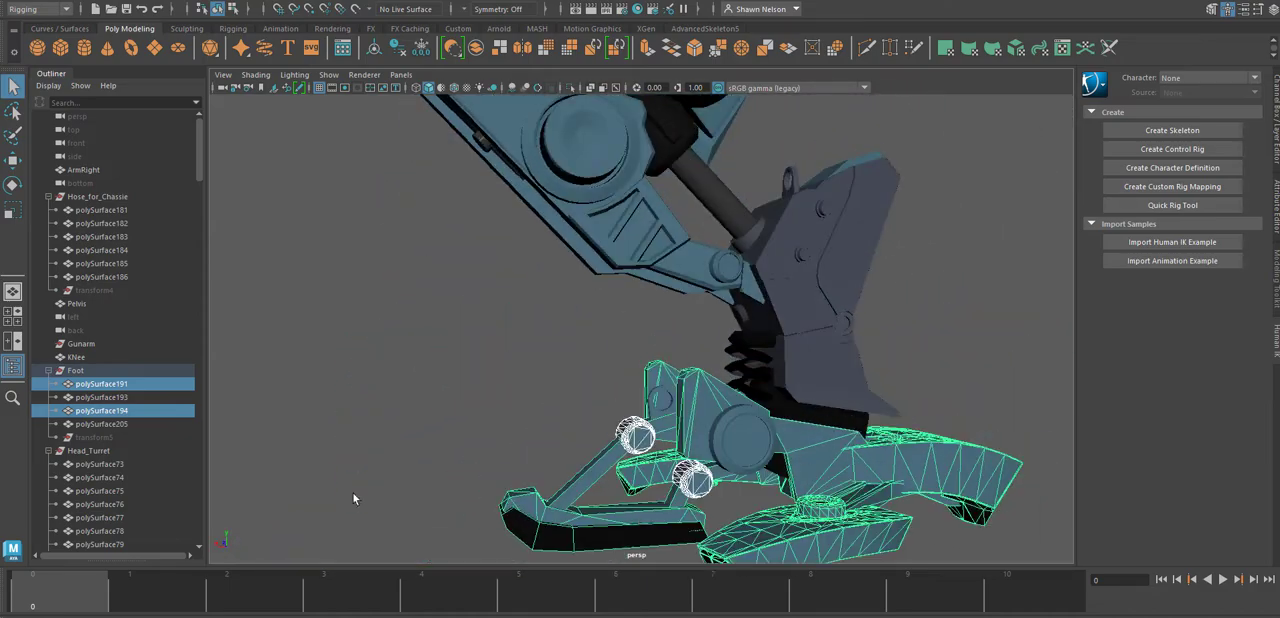
ctrl+click(85, 398)
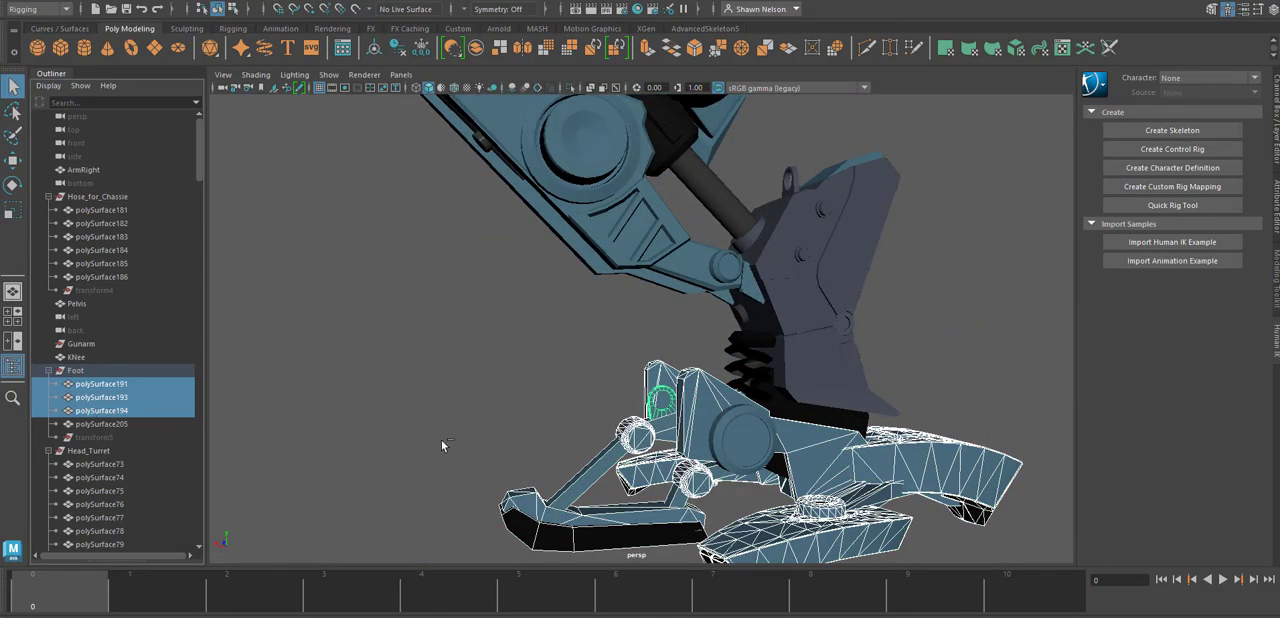
alt+drag(792, 450, 284, 254)
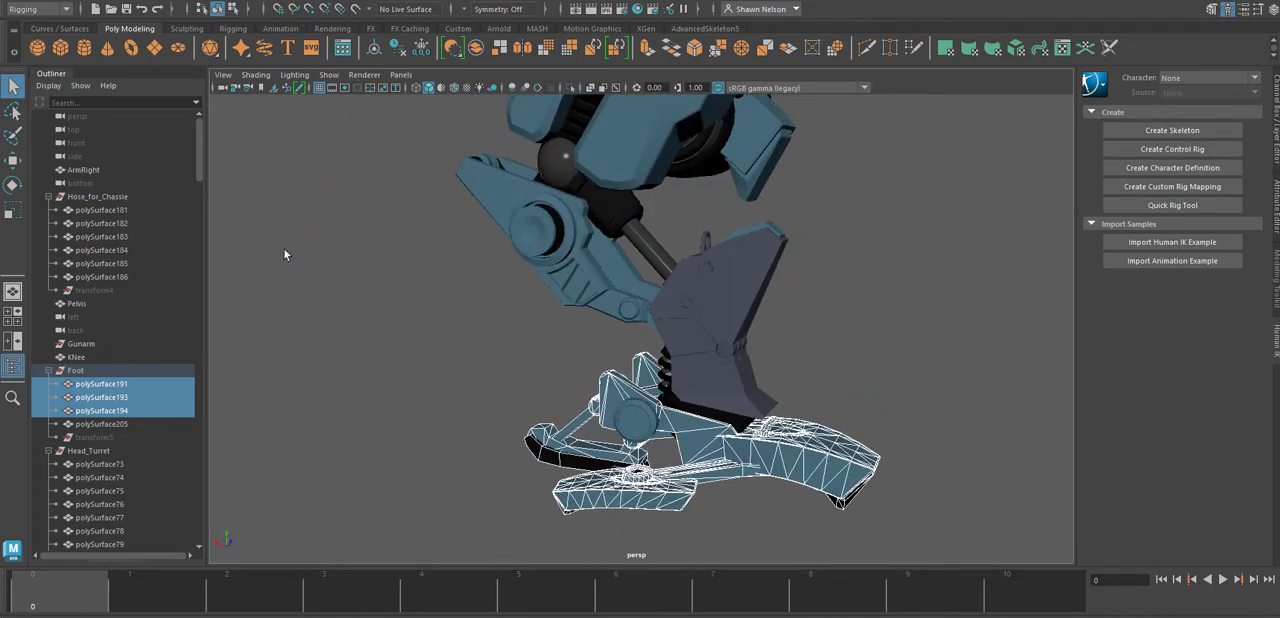
click(477, 48)
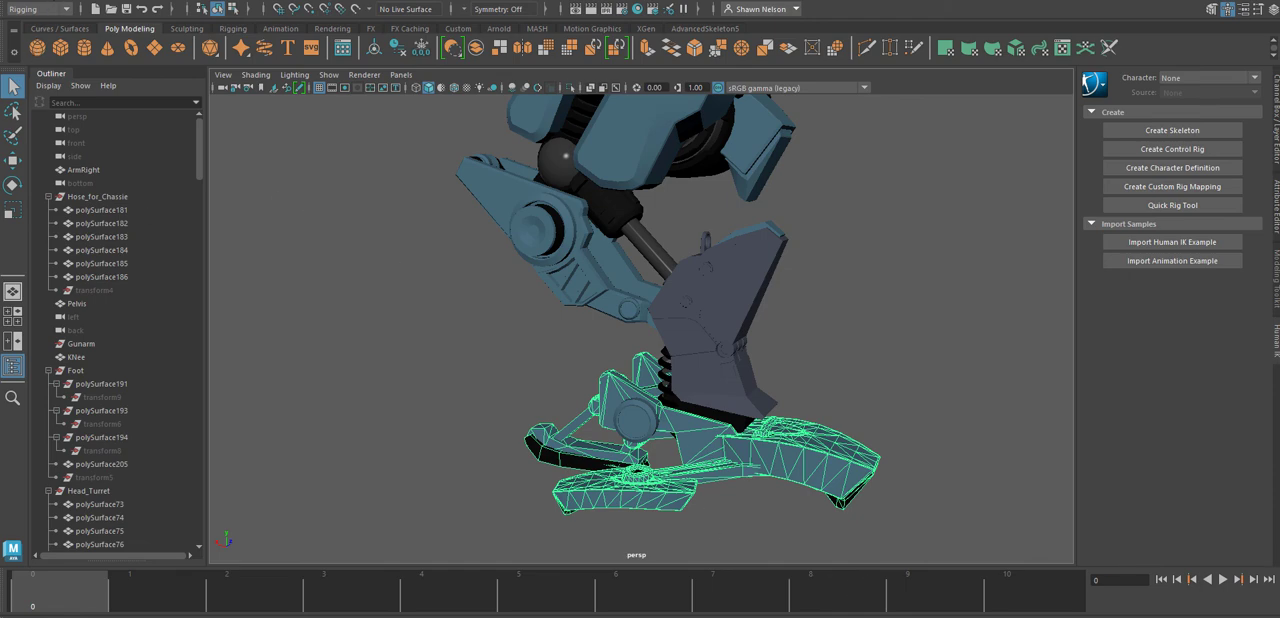
Delete the construction history of the combined foot mesh and reselect it.
click(48, 2)
mouse_move(70, 153)
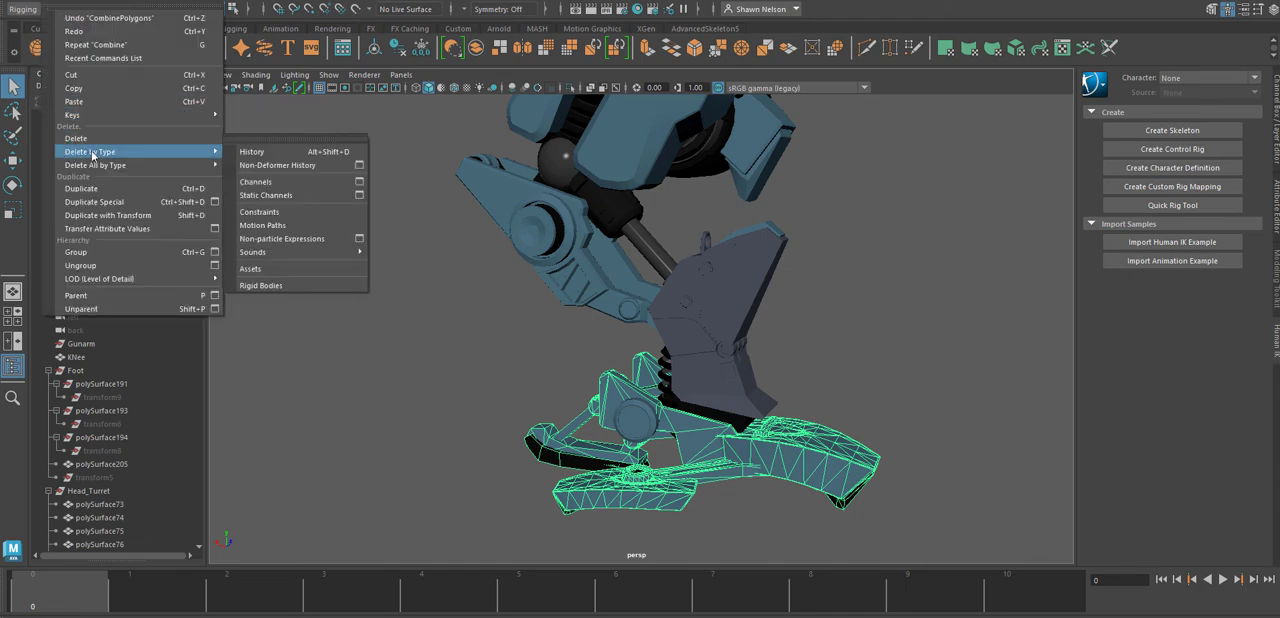
click(257, 152)
click(490, 437)
click(743, 460)
Rename the combined foot mesh, polySurface191, to Foot1.
scroll(100, 366, down, 10)
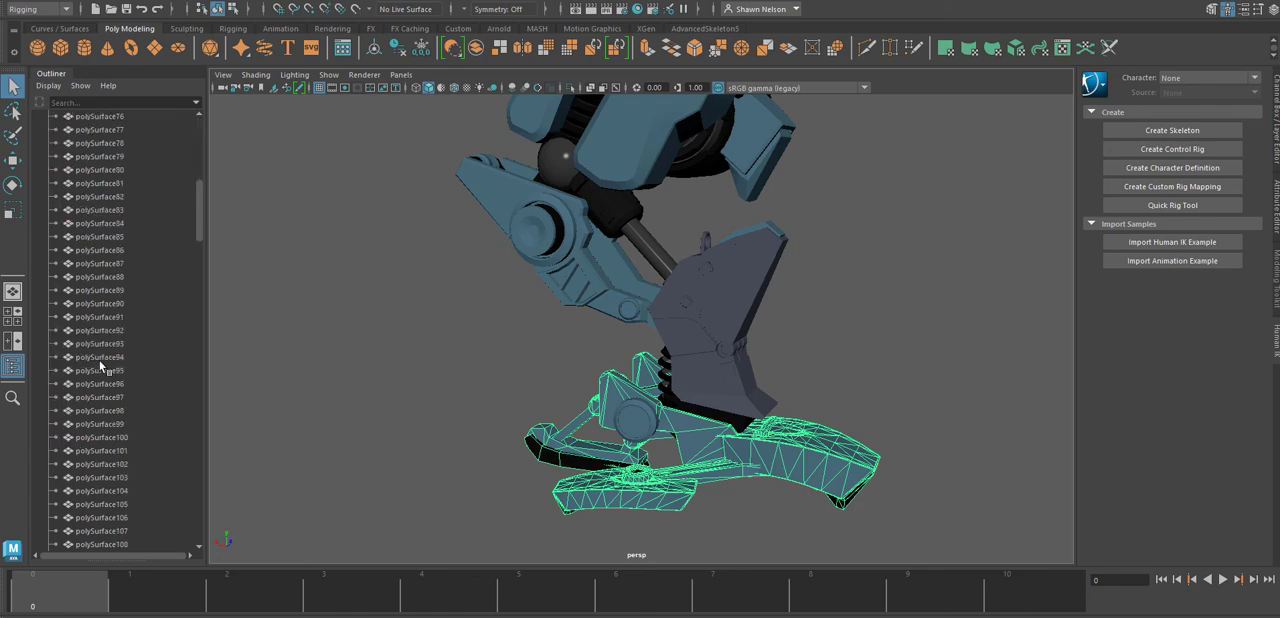
scroll(100, 366, down, 8)
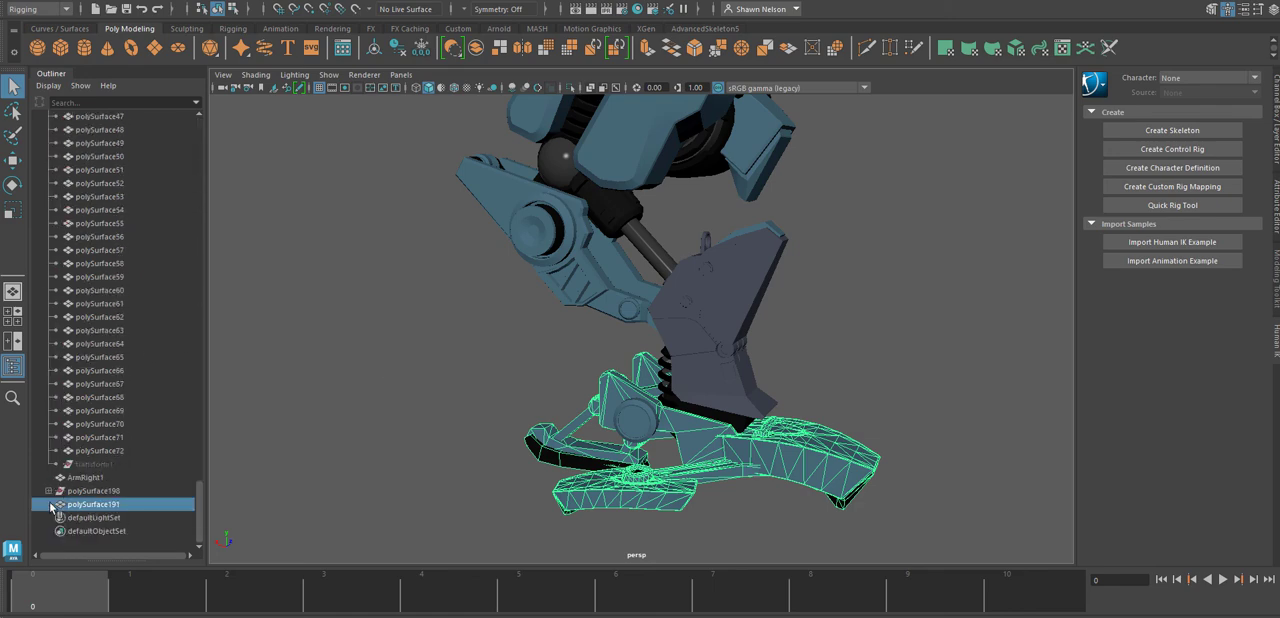
click(90, 491)
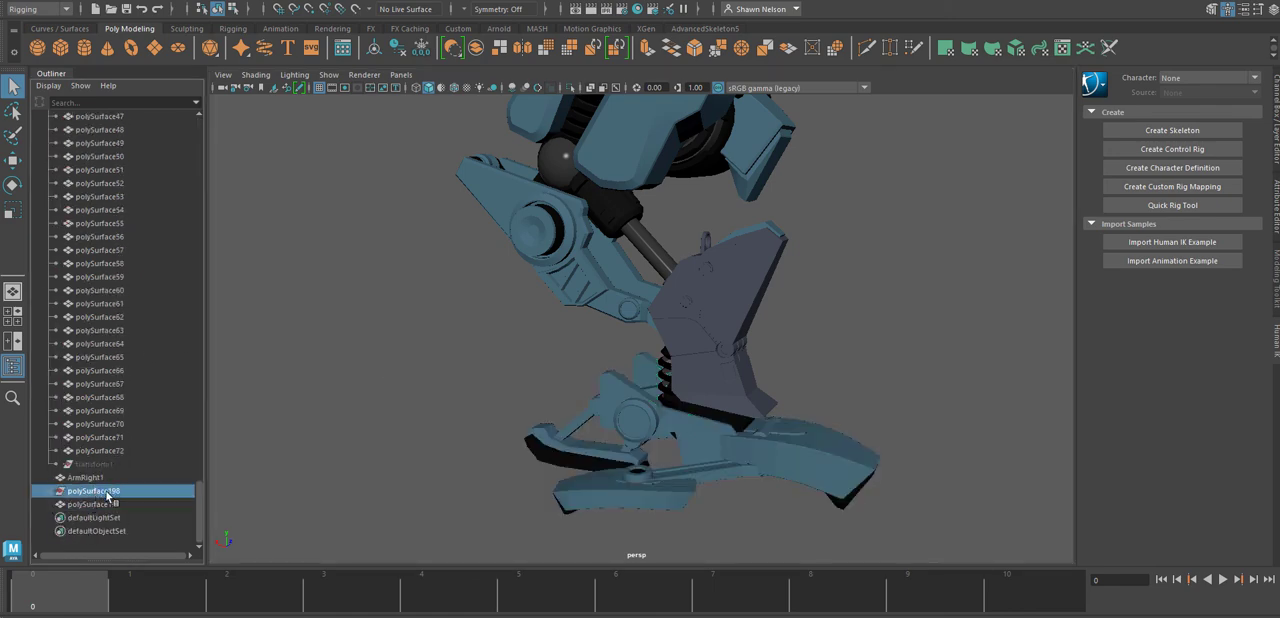
click(98, 504)
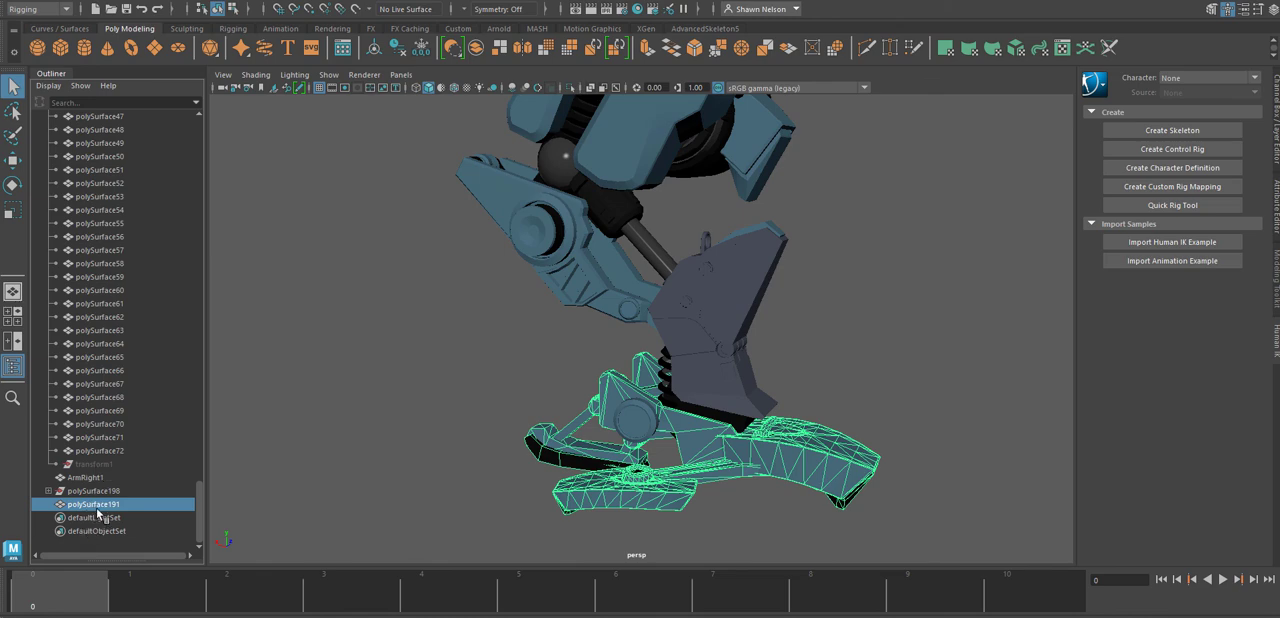
double_click(97, 505)
text(F)
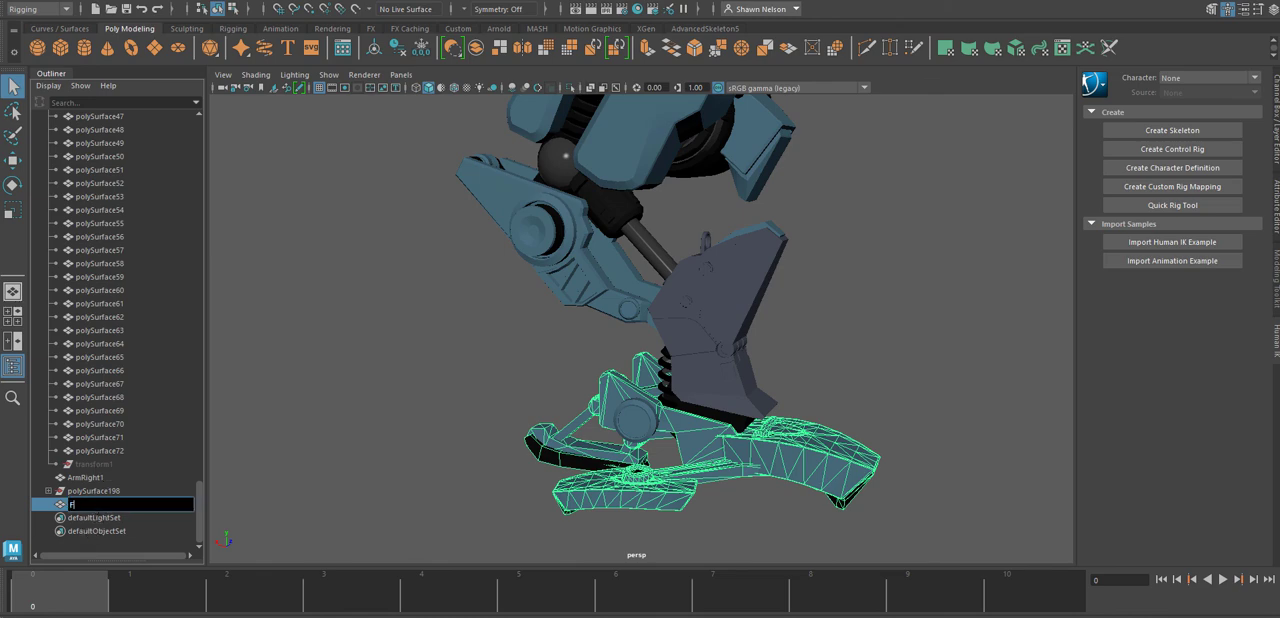
text(oot1)
key(Return)
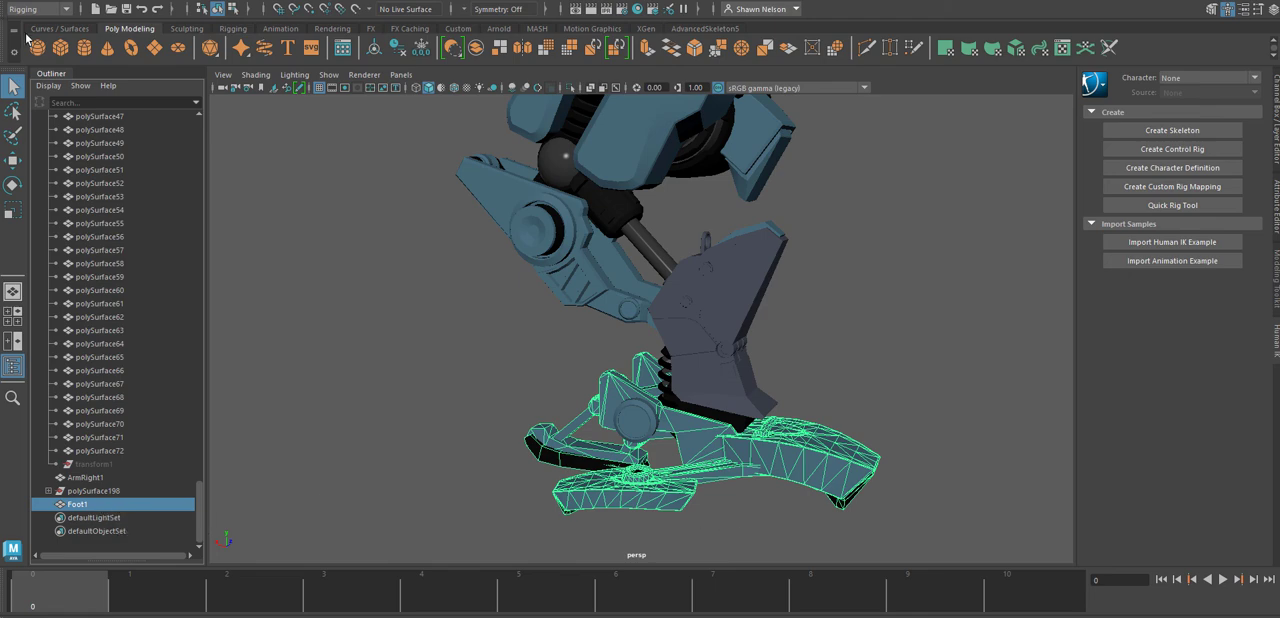
Delete the construction history of the Foot1 mesh.
click(57, 6)
mouse_move(200, 151)
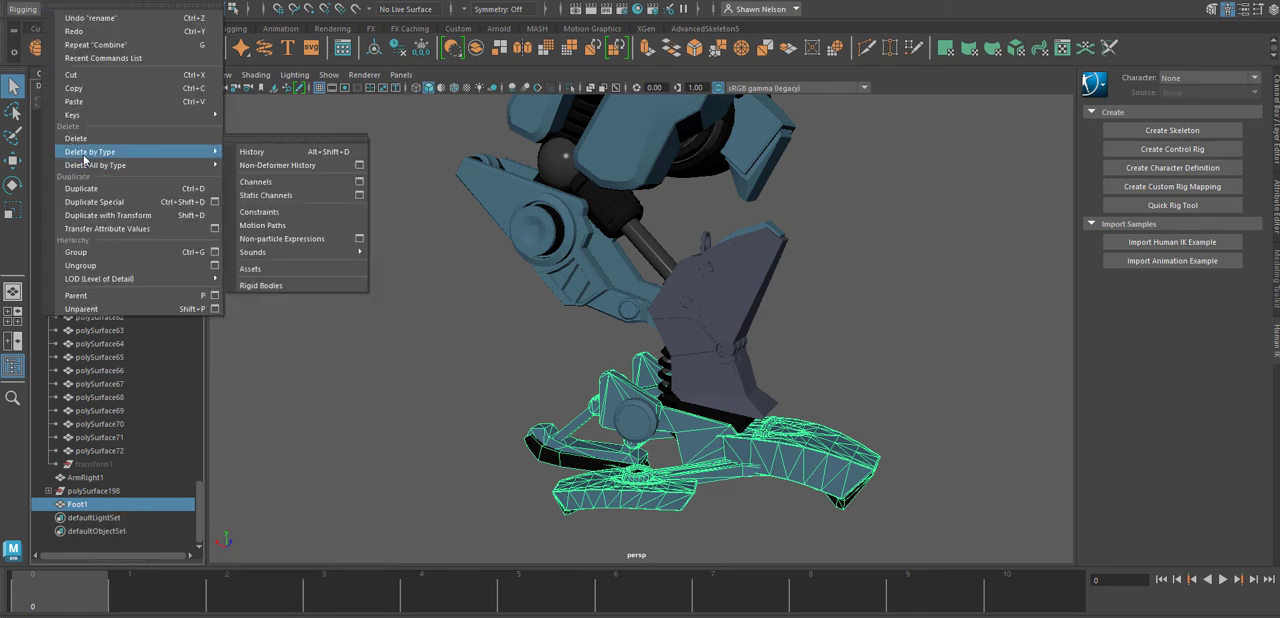
click(265, 154)
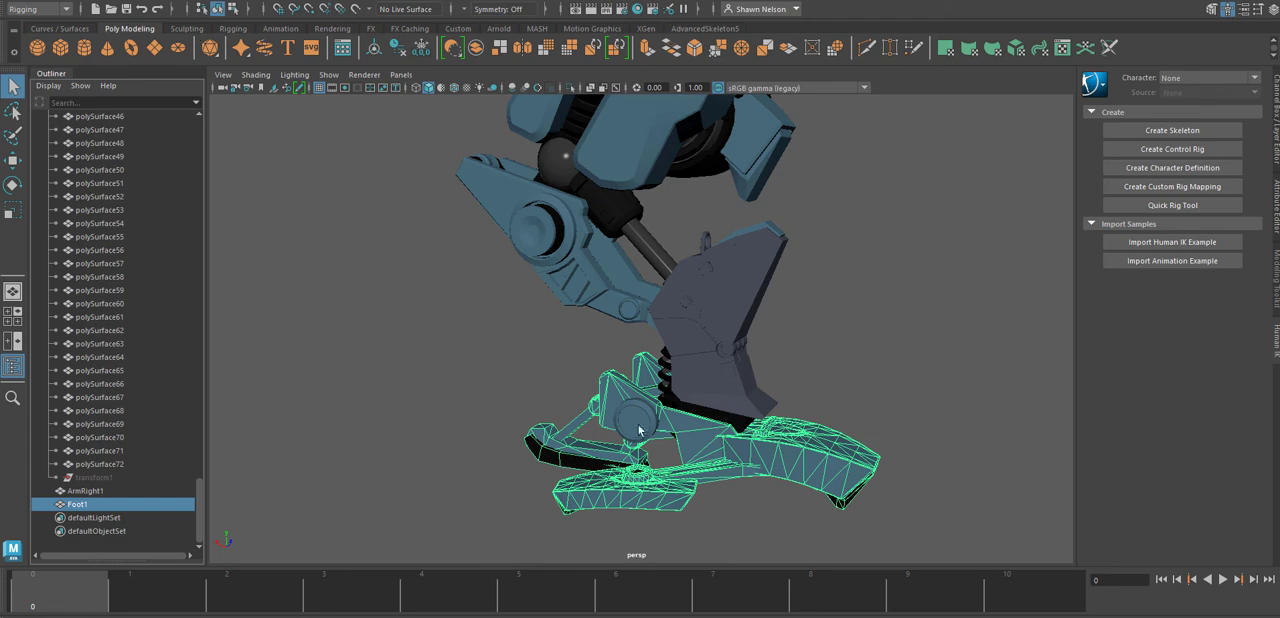
Center the pivot of Foot1 and display its channel values.
key(w)
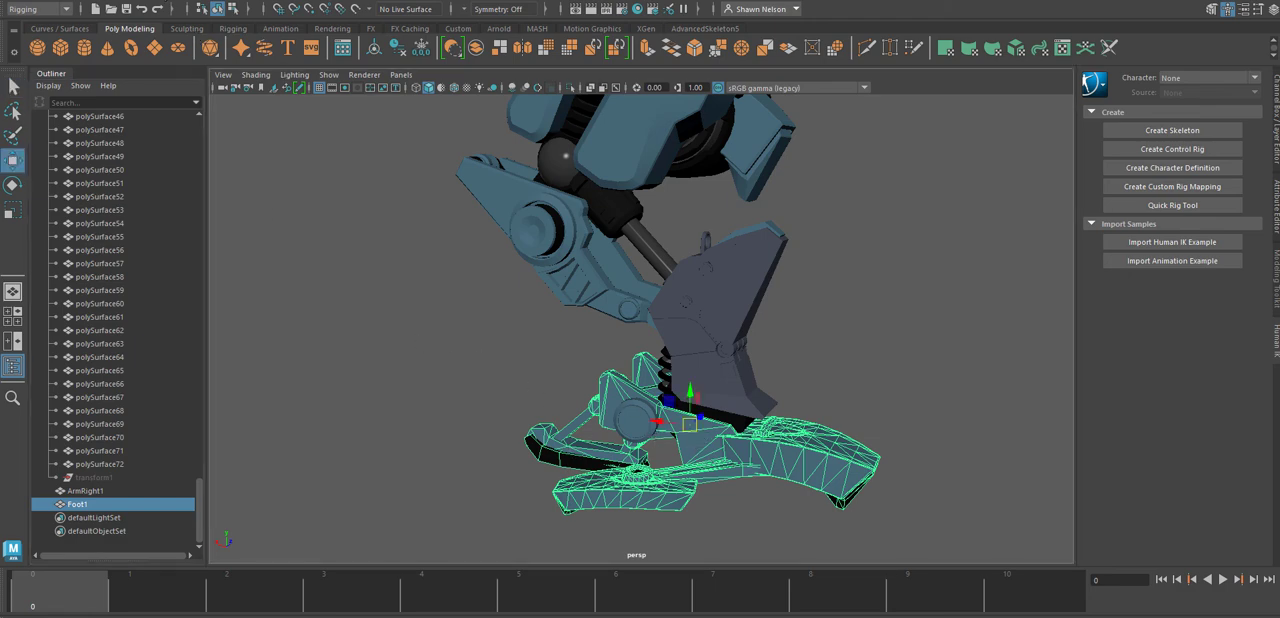
click(152, 1)
click(186, 91)
click(121, 1)
mouse_move(152, 6)
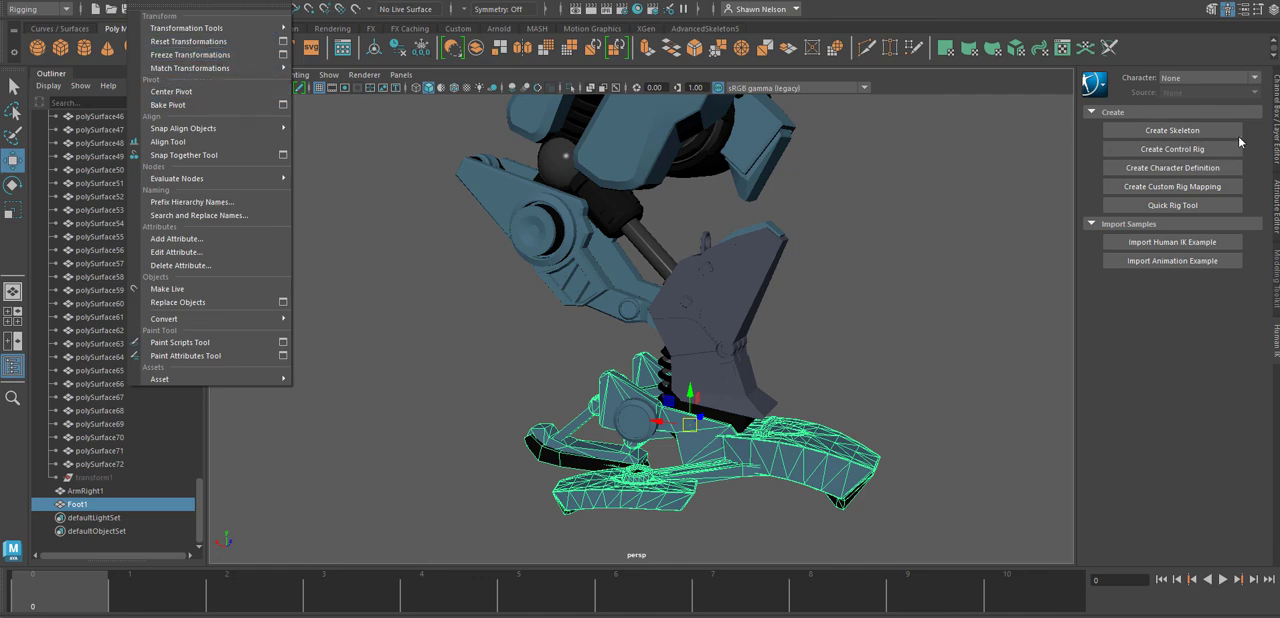
click(1274, 141)
click(1274, 141)
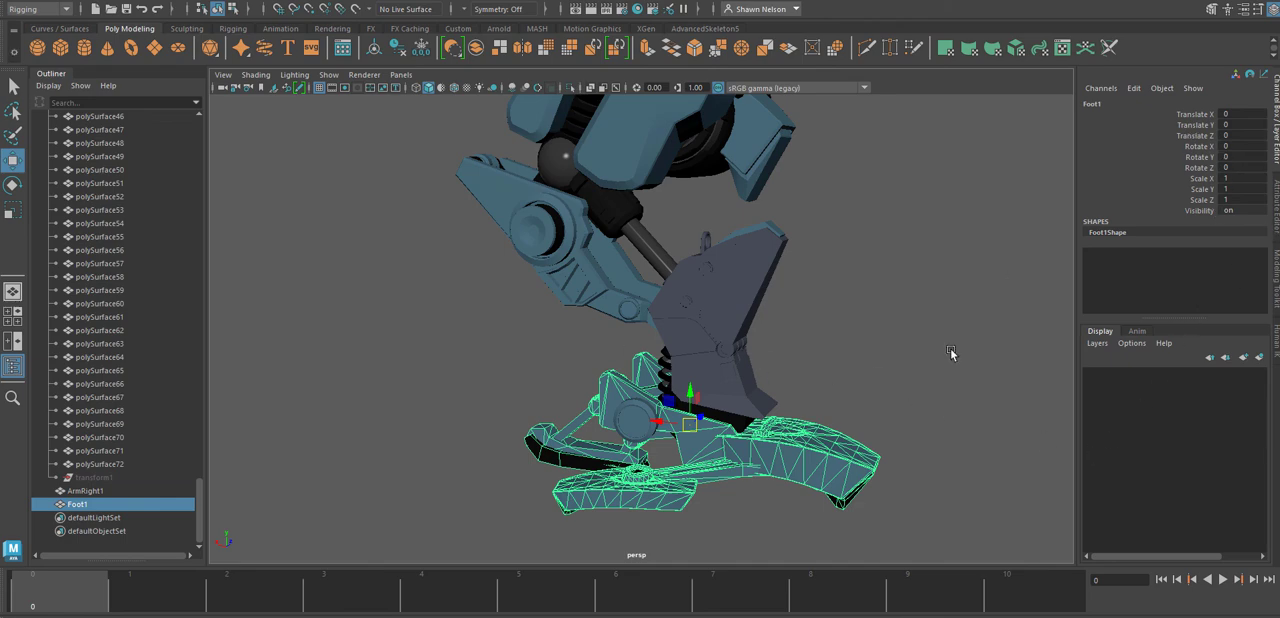
Select the KNee mesh and examine its armour plate, coil springs and piston rod from the side and back.
alt+drag(936, 351, 740, 370)
click(740, 370)
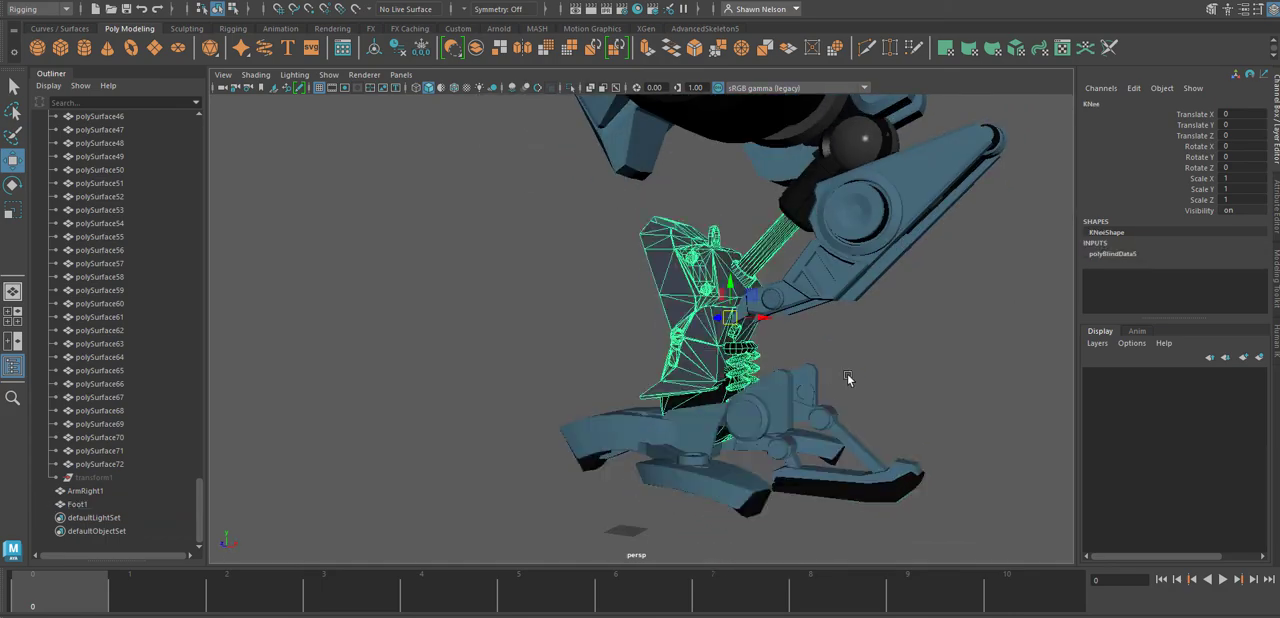
alt+drag(849, 374, 733, 378)
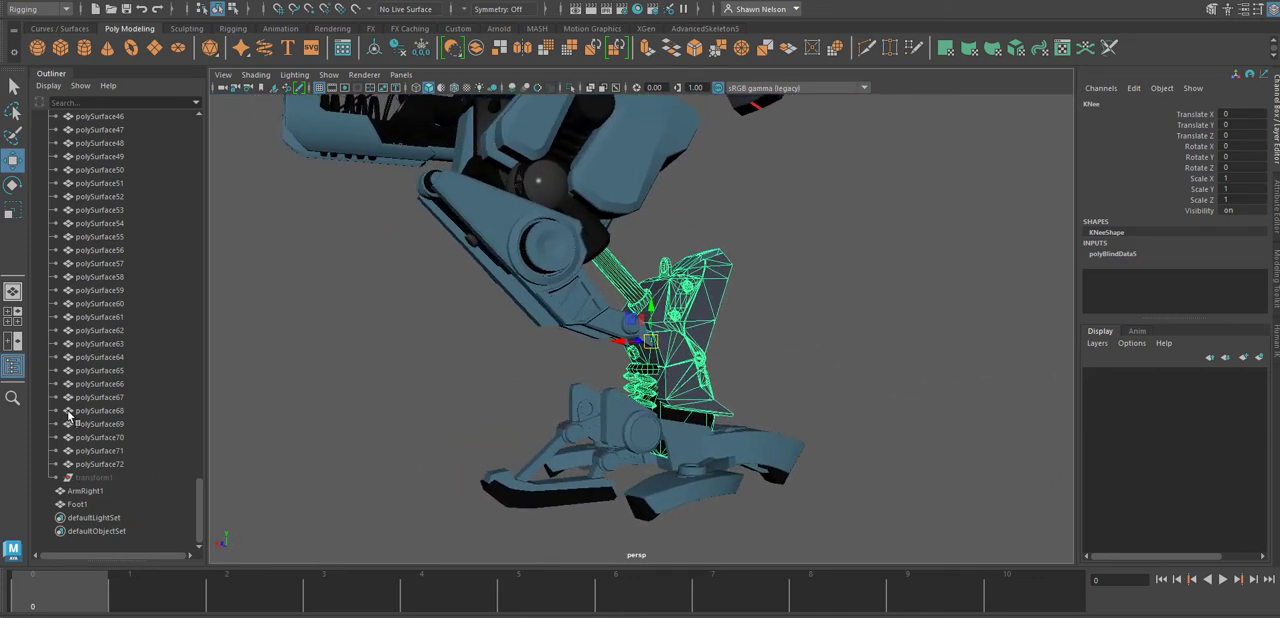
scroll(68, 415, up, 15)
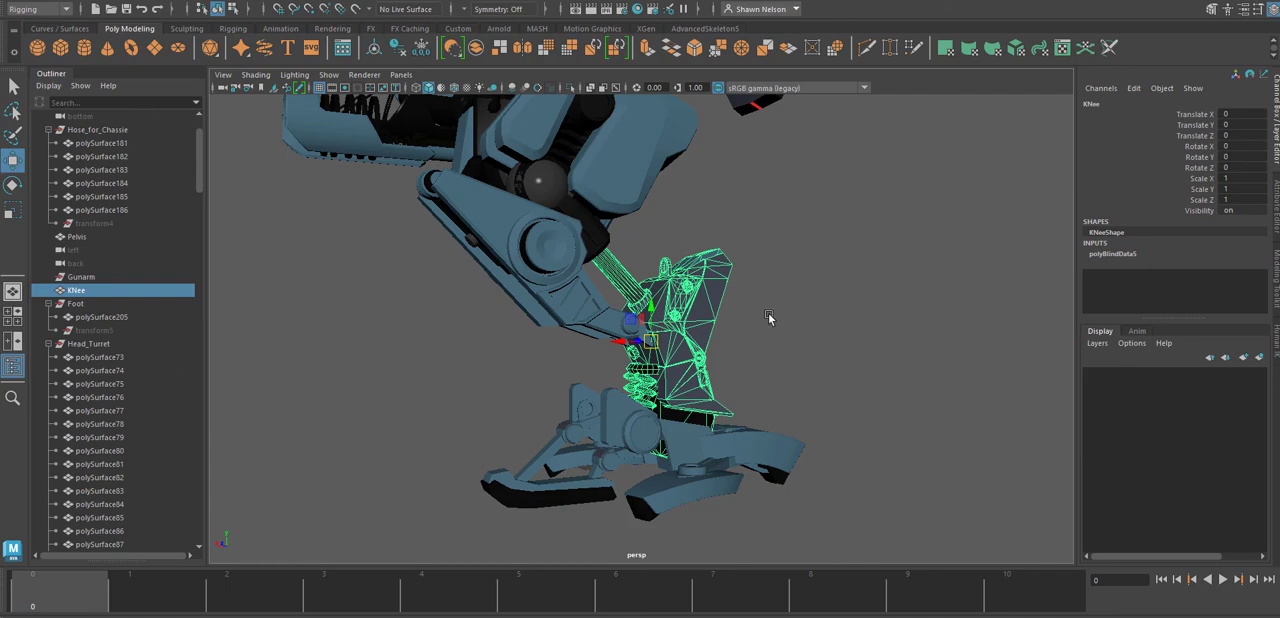
alt+drag(707, 395, 673, 337)
alt+right_drag(673, 337, 786, 540)
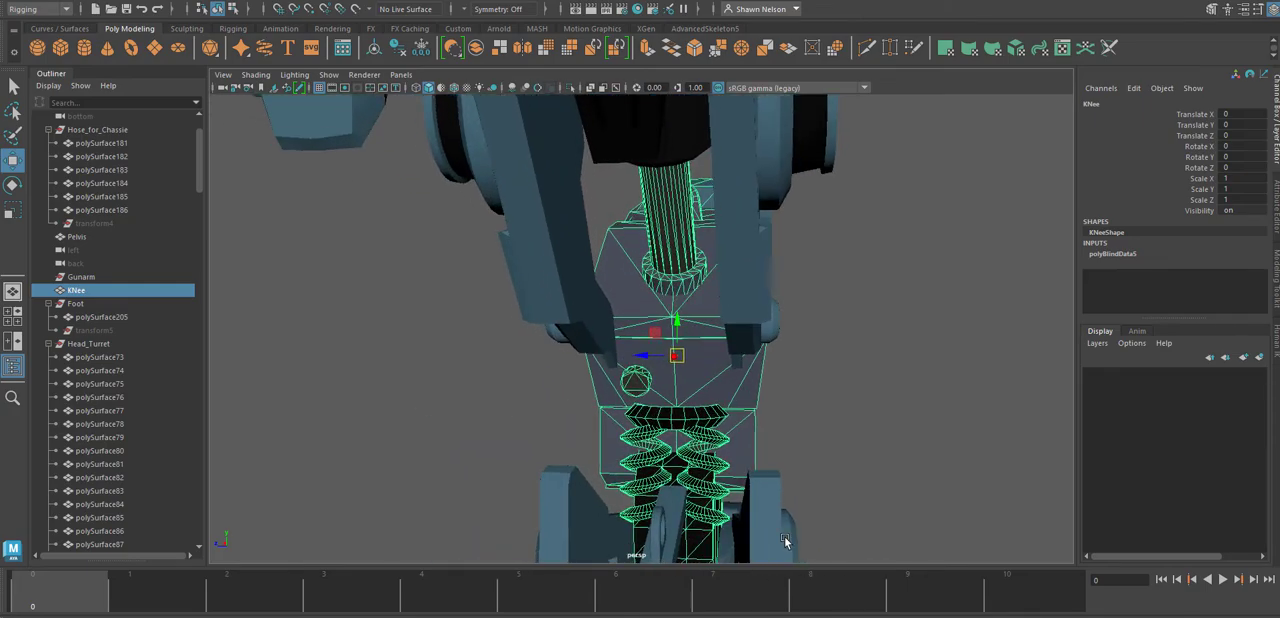
alt+drag(786, 540, 620, 520)
alt+middle_drag(620, 520, 672, 439)
alt+drag(672, 439, 862, 394)
alt+right_drag(669, 335, 767, 551)
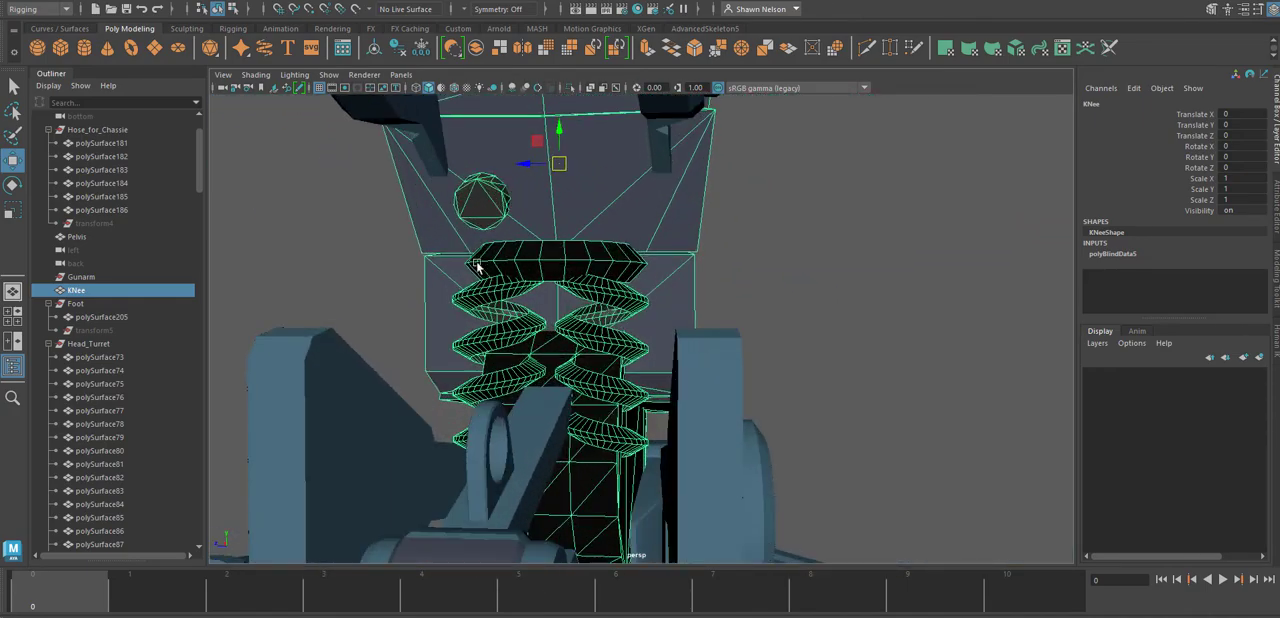
alt+drag(724, 355, 727, 387)
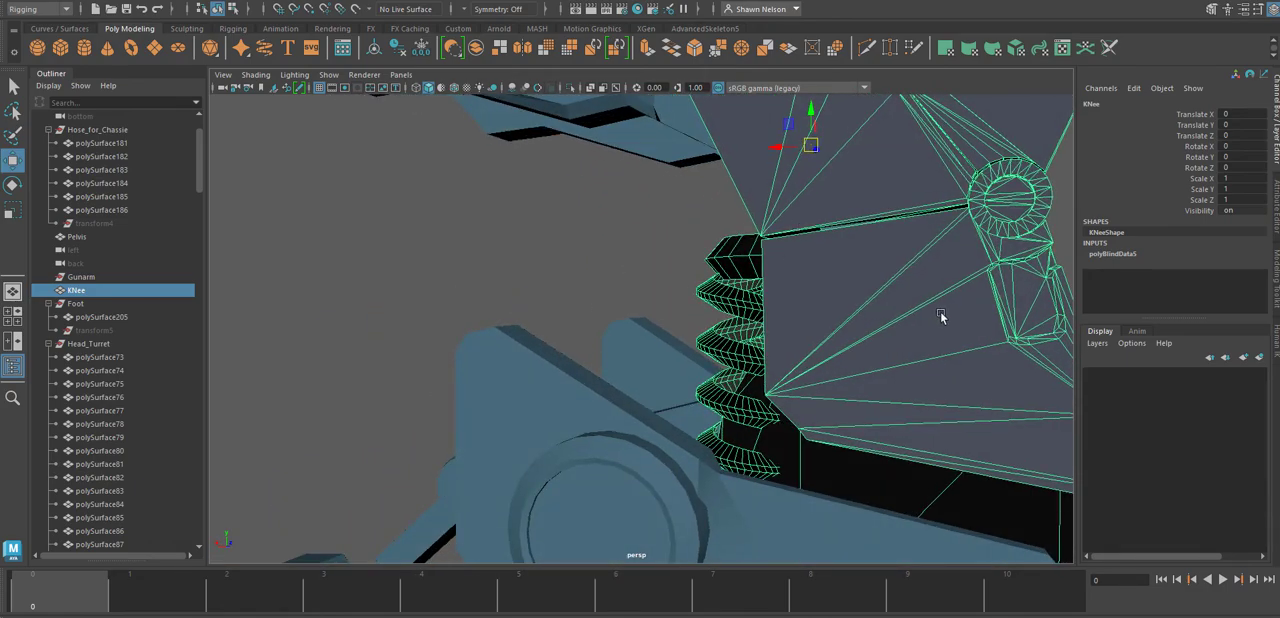
alt+drag(940, 311, 789, 251)
alt+middle_drag(789, 251, 752, 378)
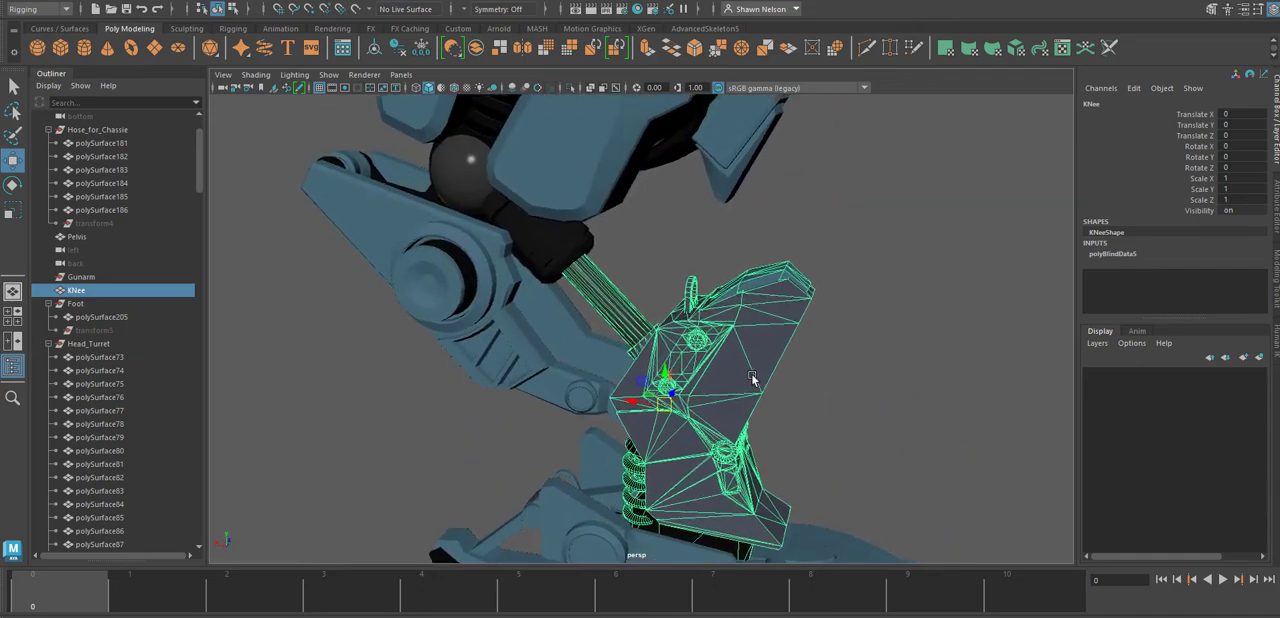
mouse_move(587, 348)
alt+mouse_down()
mouse_move(601, 350)
mouse_move(593, 331)
alt+mouse_up()
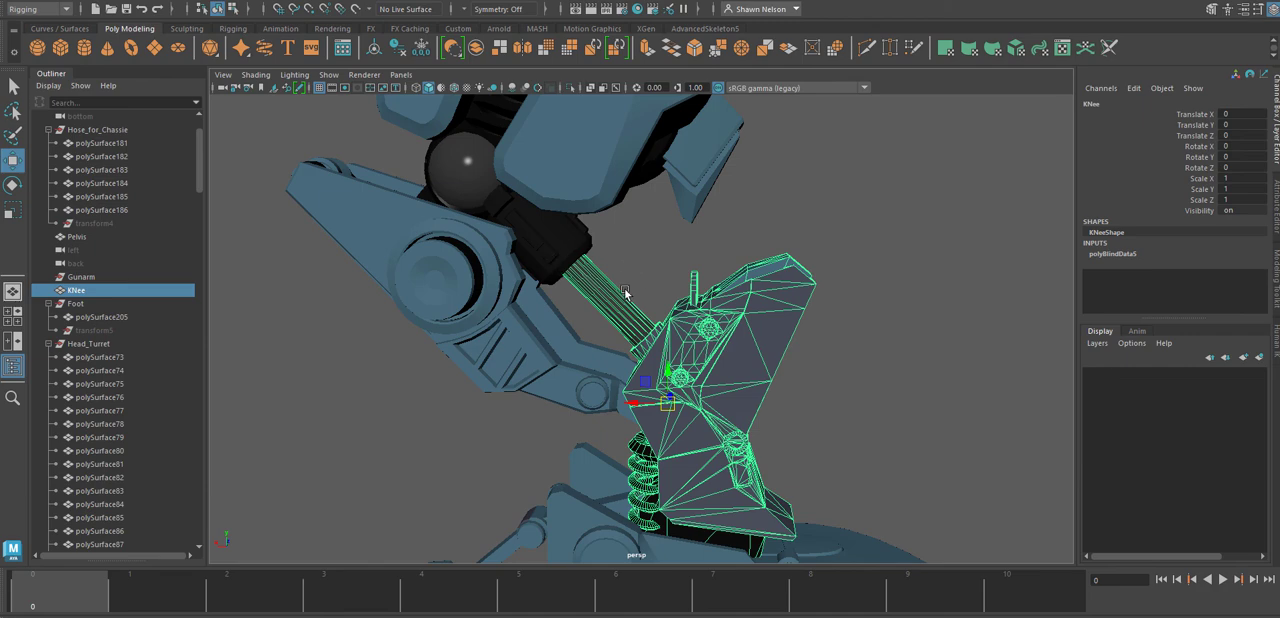
Switch the KNee mesh to component selection and select the piston rod running up to the thigh.
click(626, 289)
click(554, 243)
click(616, 294)
right_drag(614, 302, 668, 270)
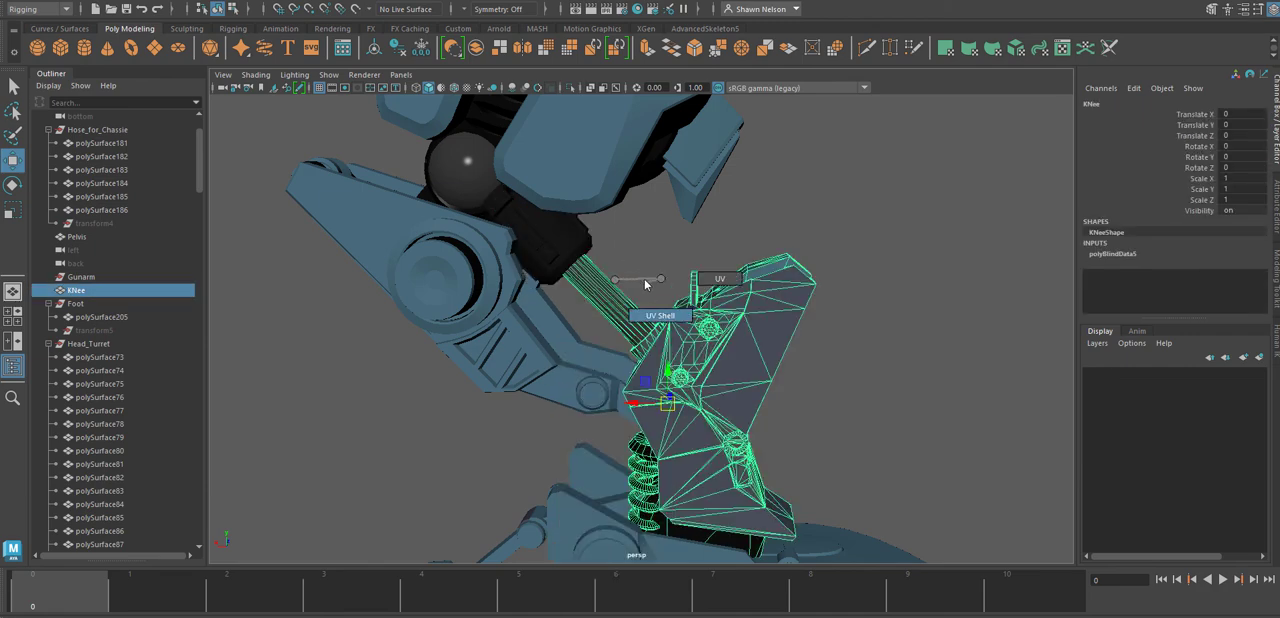
right_drag(761, 336, 829, 262)
click(920, 317)
click(616, 312)
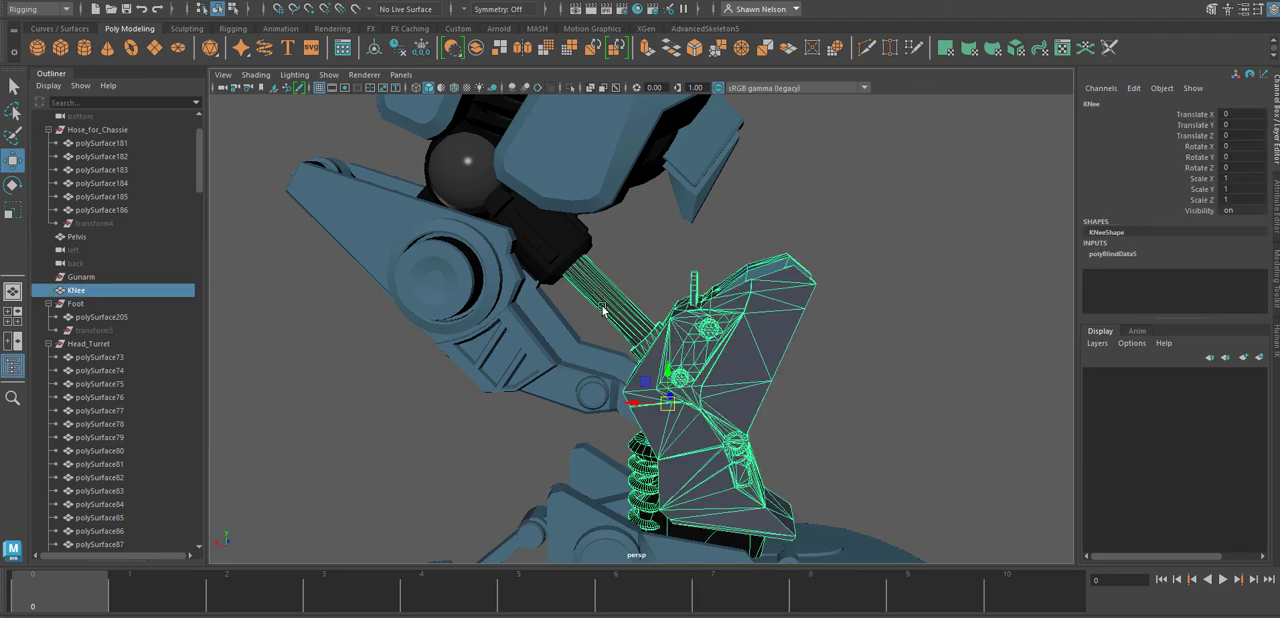
right_drag(608, 297, 680, 282)
drag(650, 258, 583, 320)
right_drag(601, 304, 597, 320)
click(573, 294)
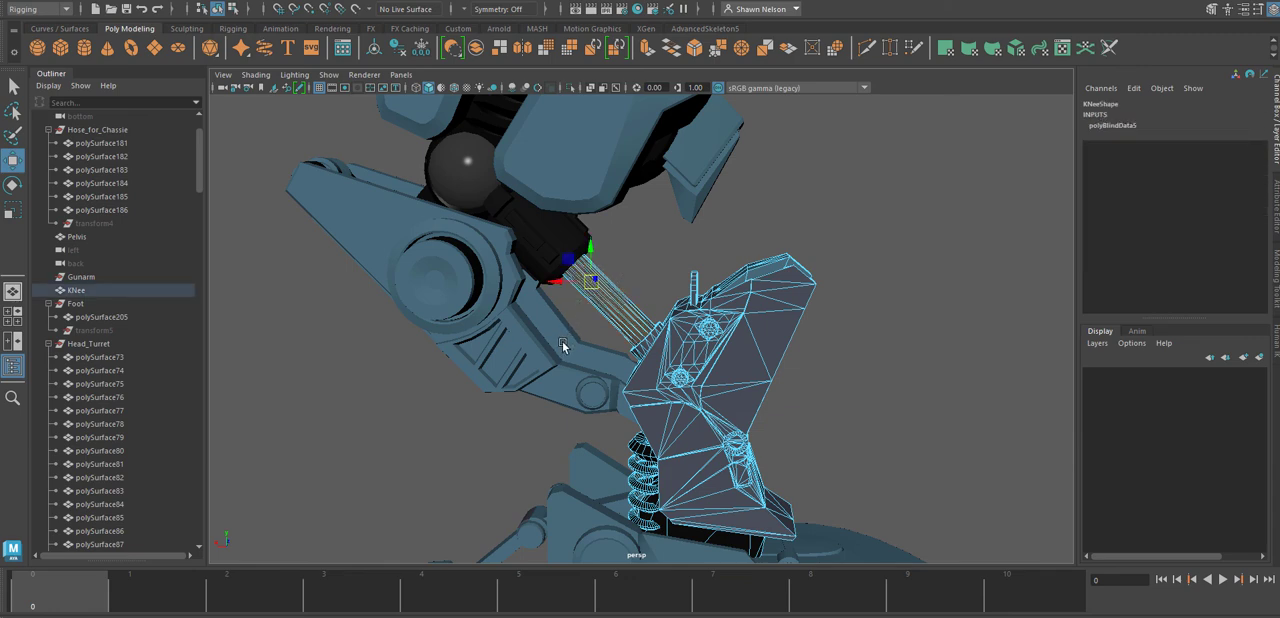
Show the model in wireframe and extract the selected piston rod faces from the KNee mesh.
key(4)
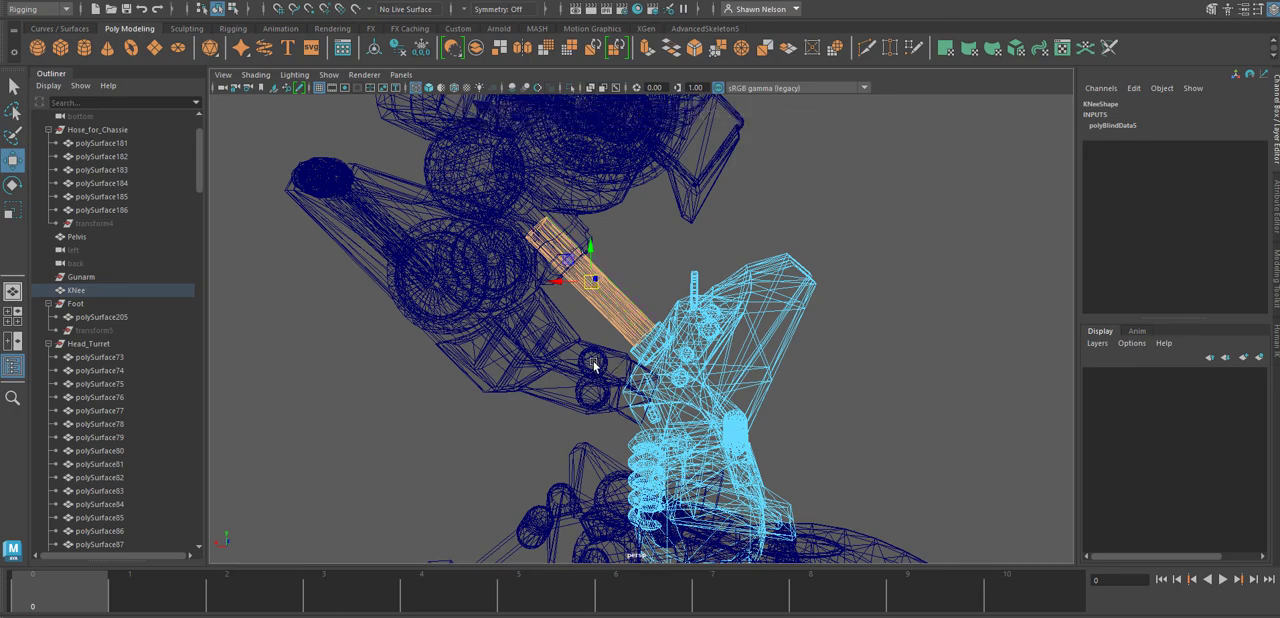
alt+drag(600, 330, 652, 345)
alt+drag(623, 320, 596, 288)
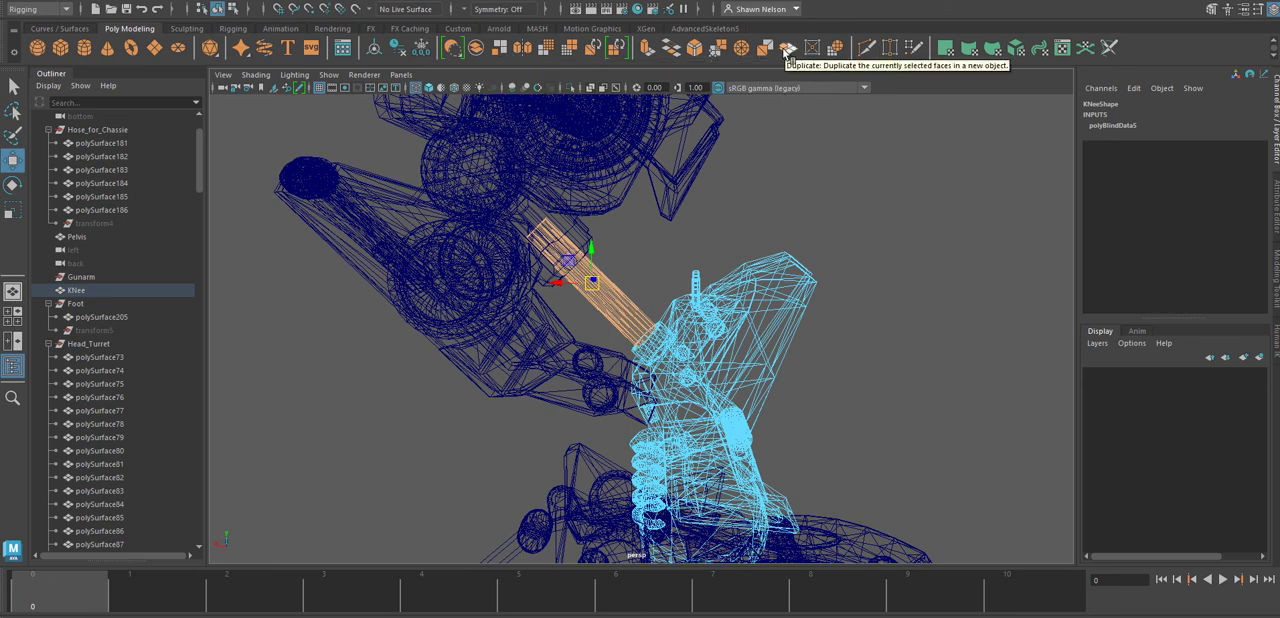
click(502, 50)
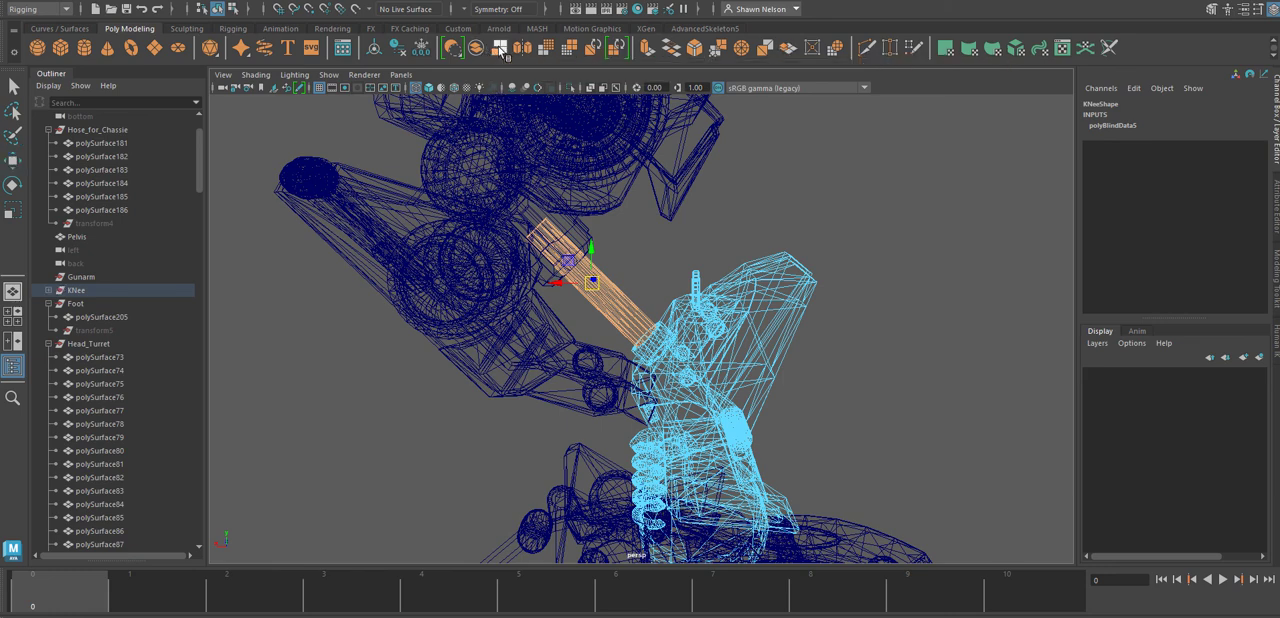
Return to object selection, select the extracted piston rod and delete its construction history.
click(815, 436)
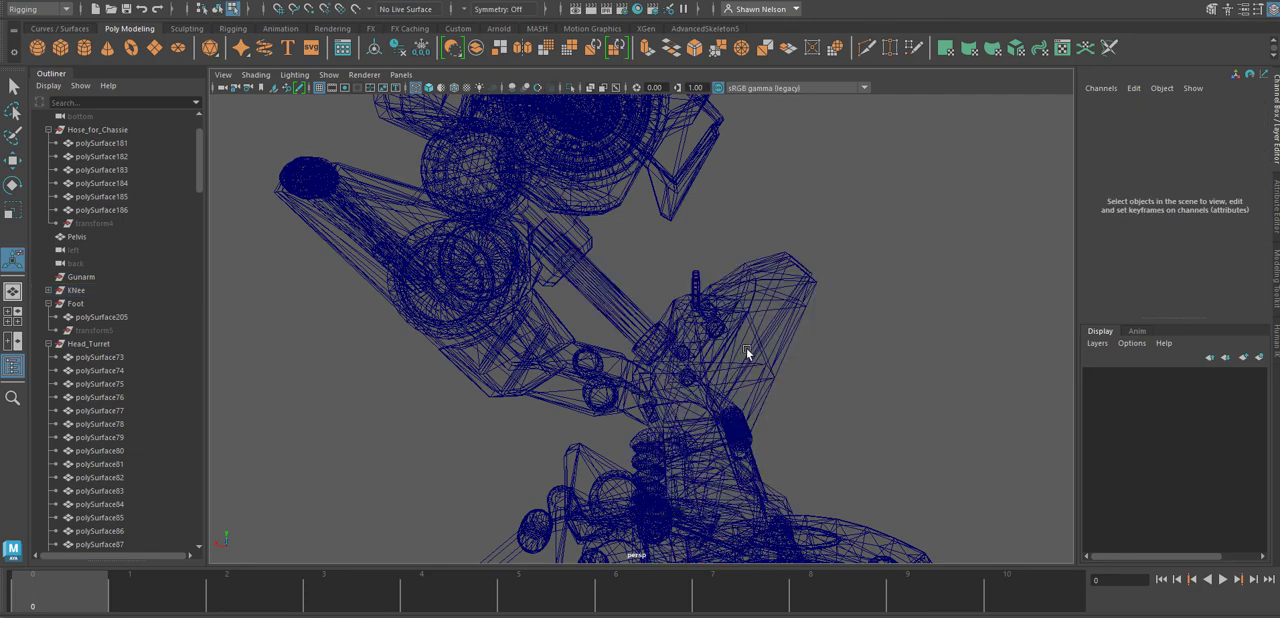
click(621, 296)
right_click(619, 297)
right_drag(619, 297, 668, 262)
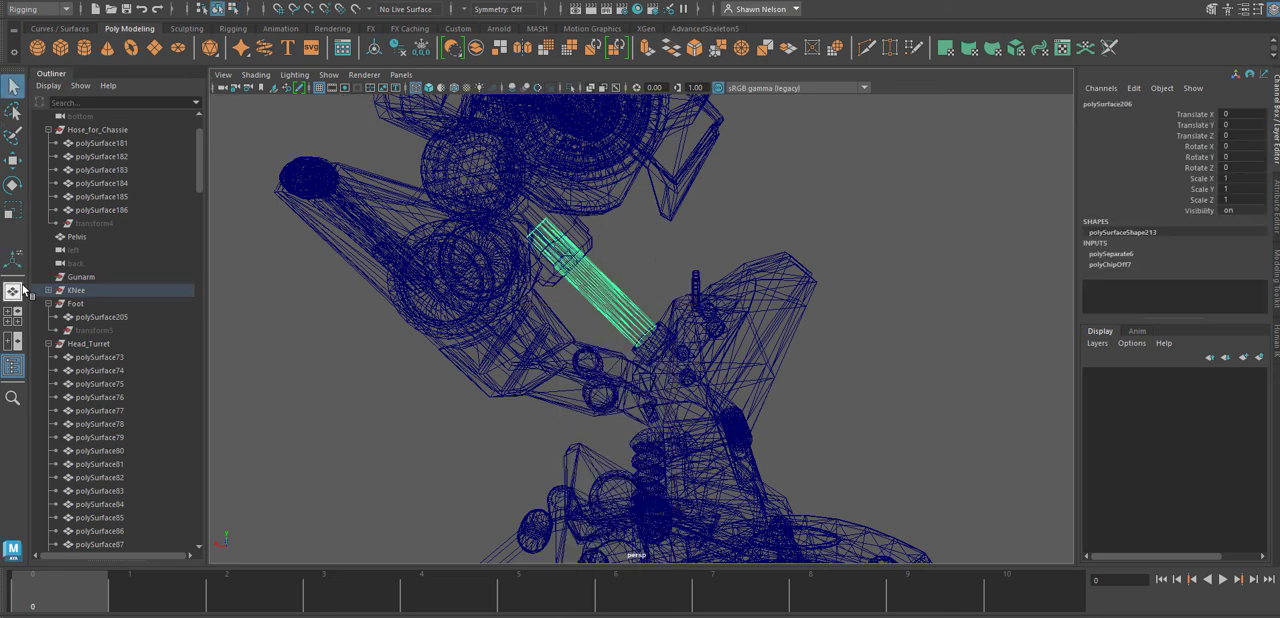
click(56, 3)
mouse_move(88, 157)
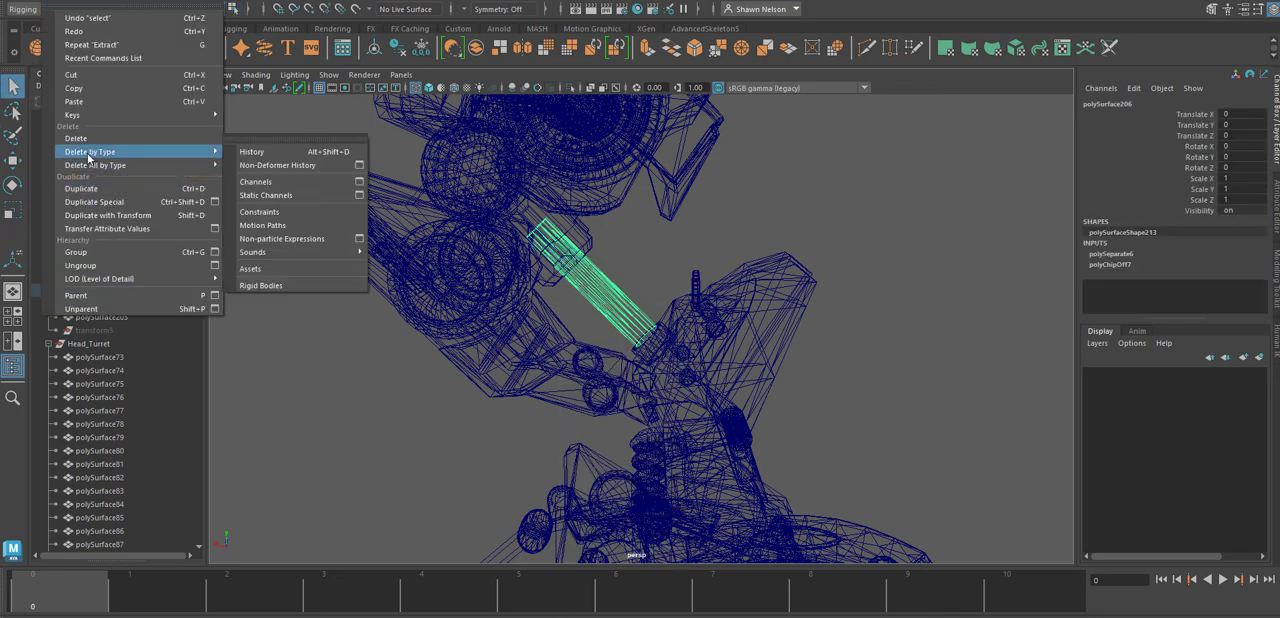
click(252, 151)
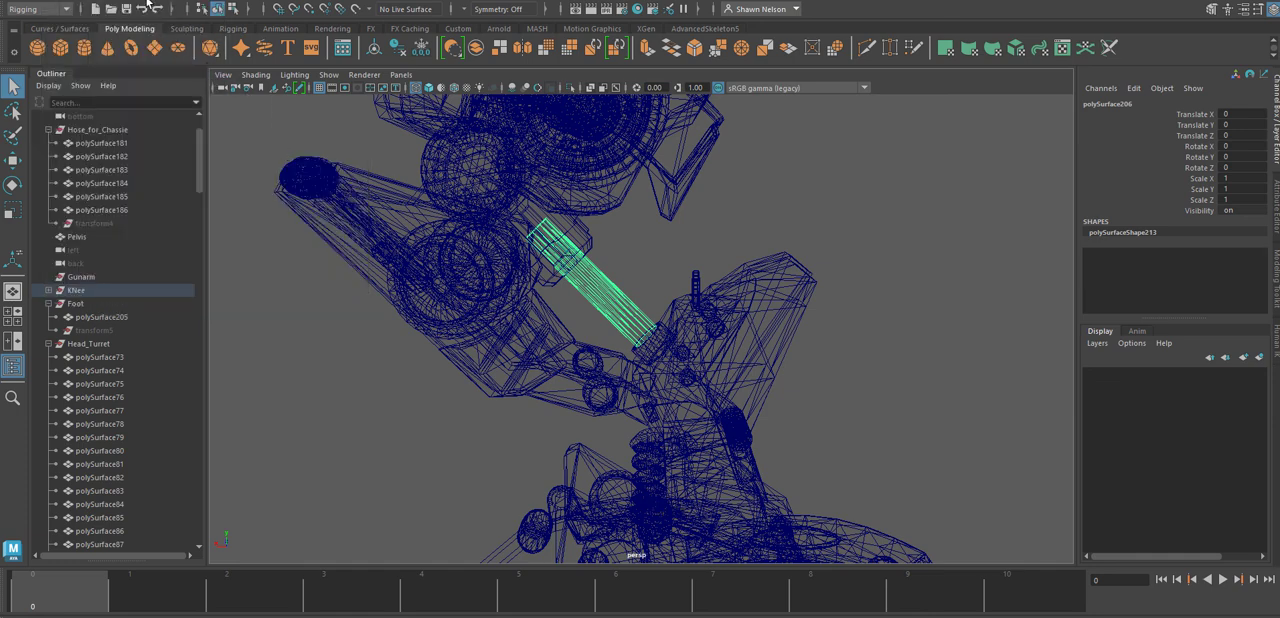
Center the pivot of the extracted piston rod.
click(148, 6)
click(162, 48)
click(141, 7)
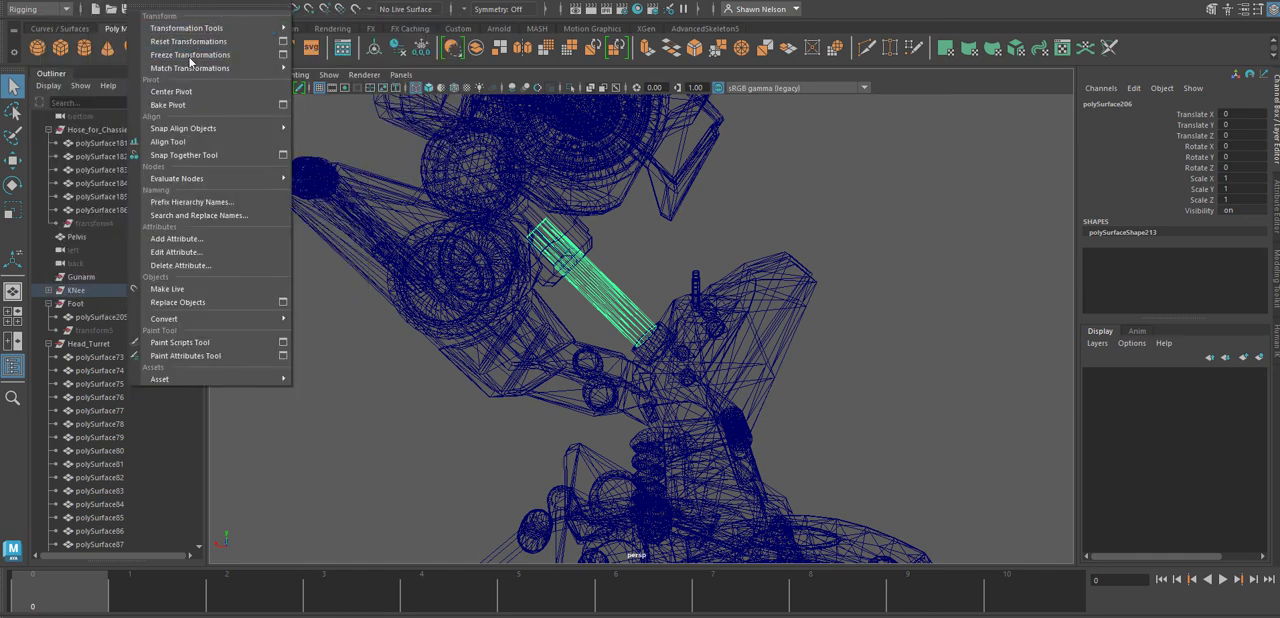
click(172, 91)
Select the remaining knee mesh and delete its construction history.
click(769, 302)
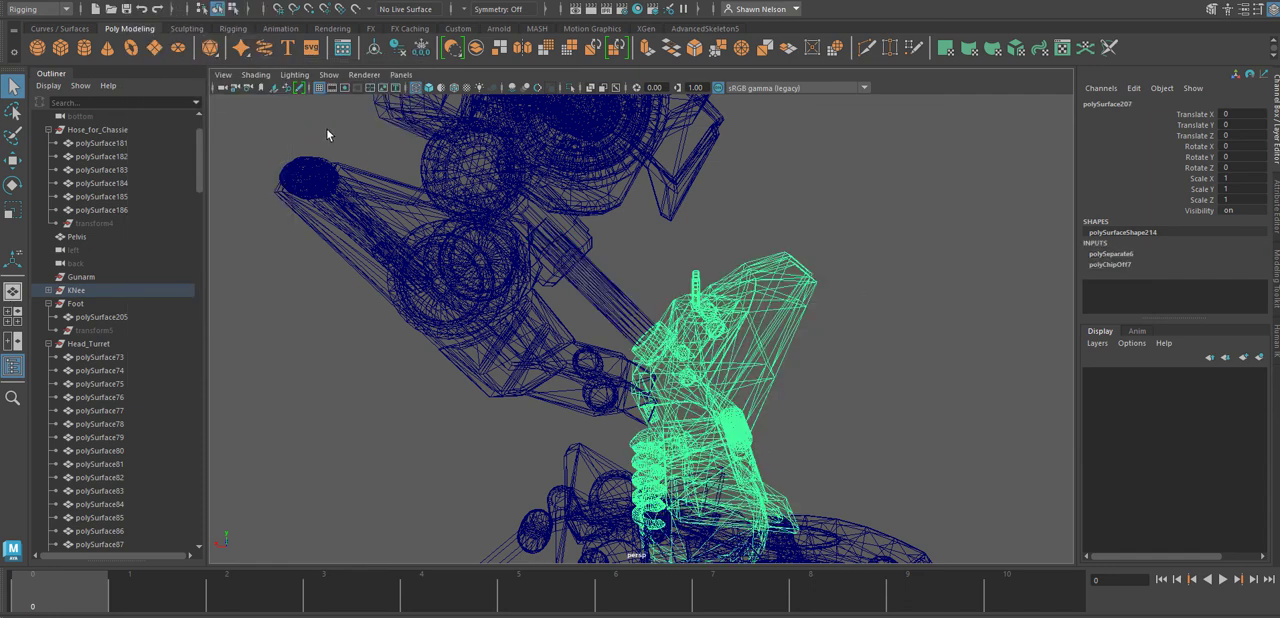
click(64, 6)
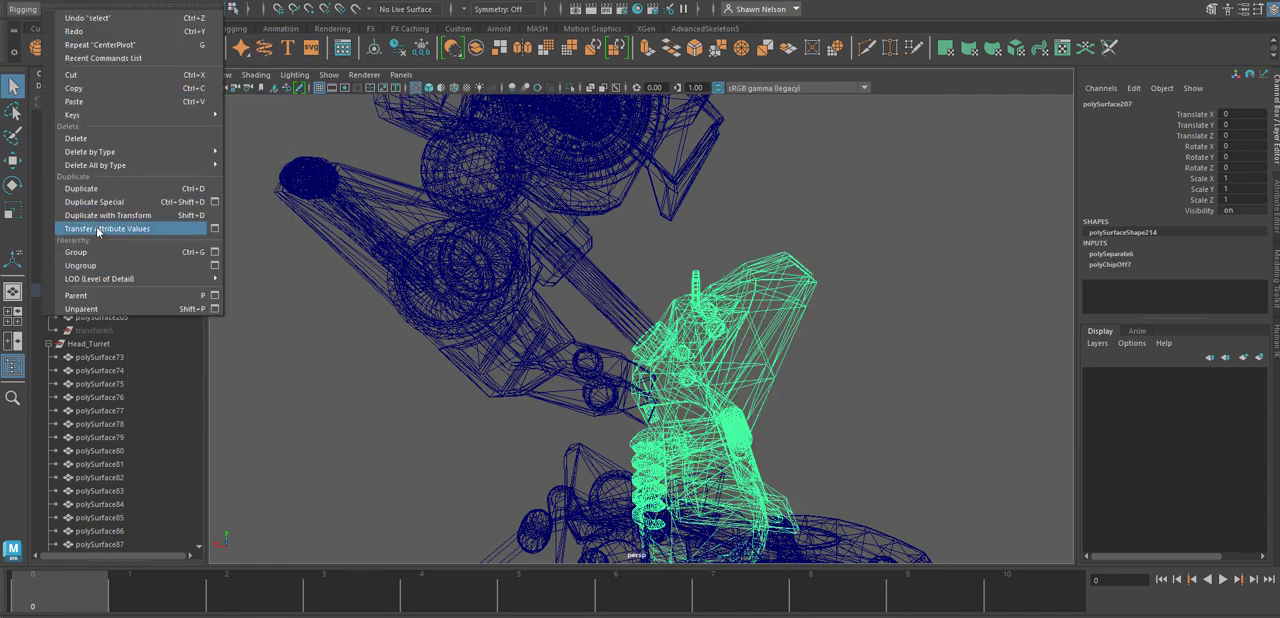
mouse_move(100, 152)
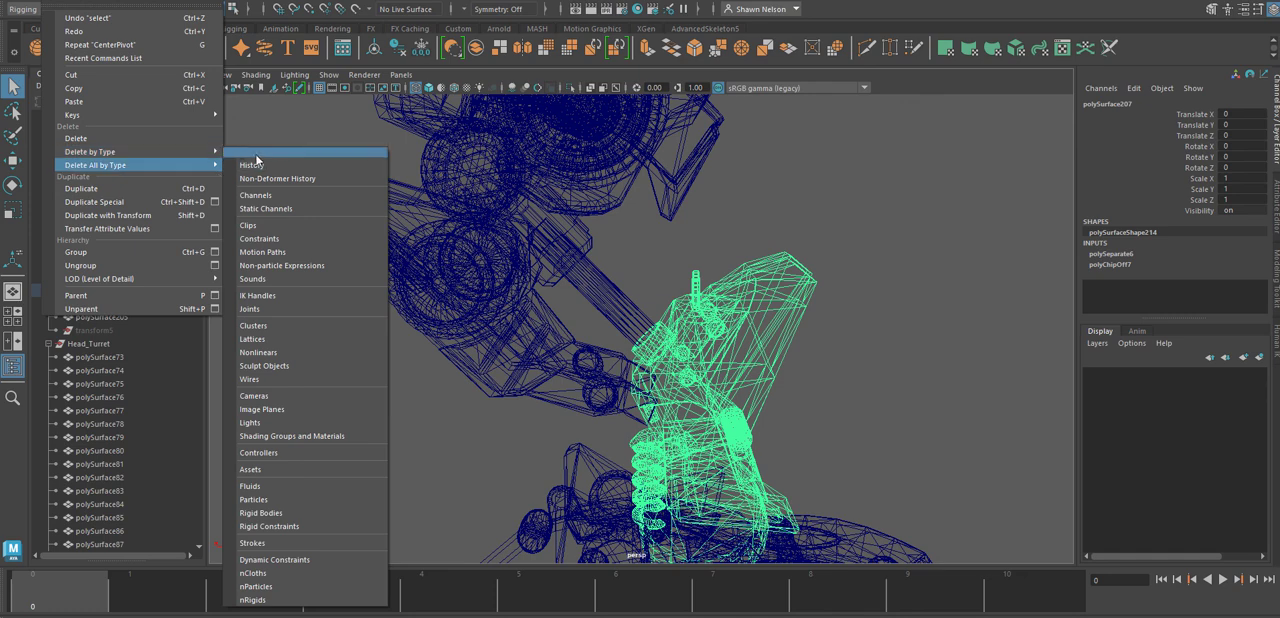
click(250, 152)
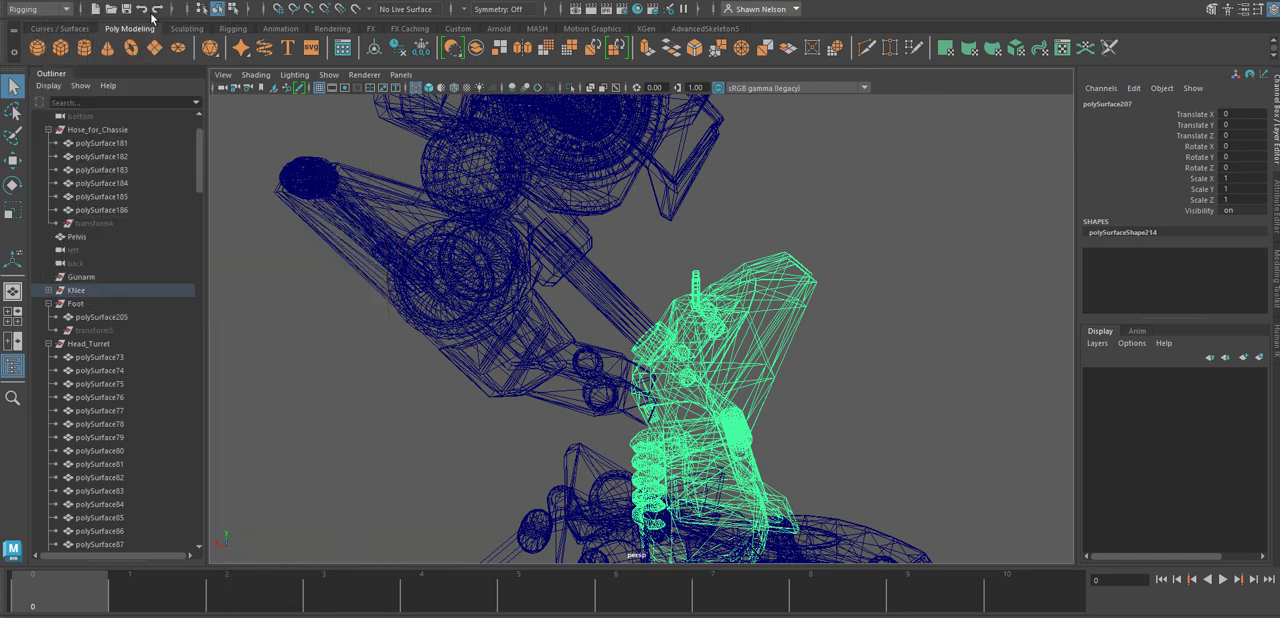
Center the pivot of the remaining knee mesh and freeze its transformations.
click(148, 1)
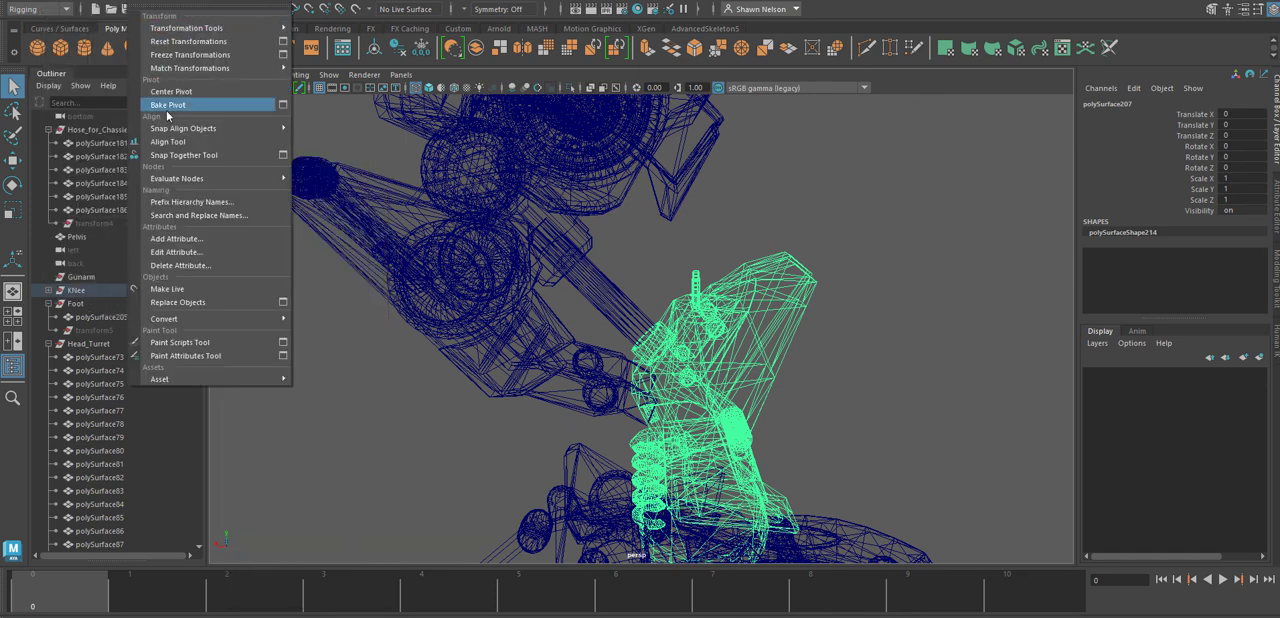
click(172, 91)
click(139, 2)
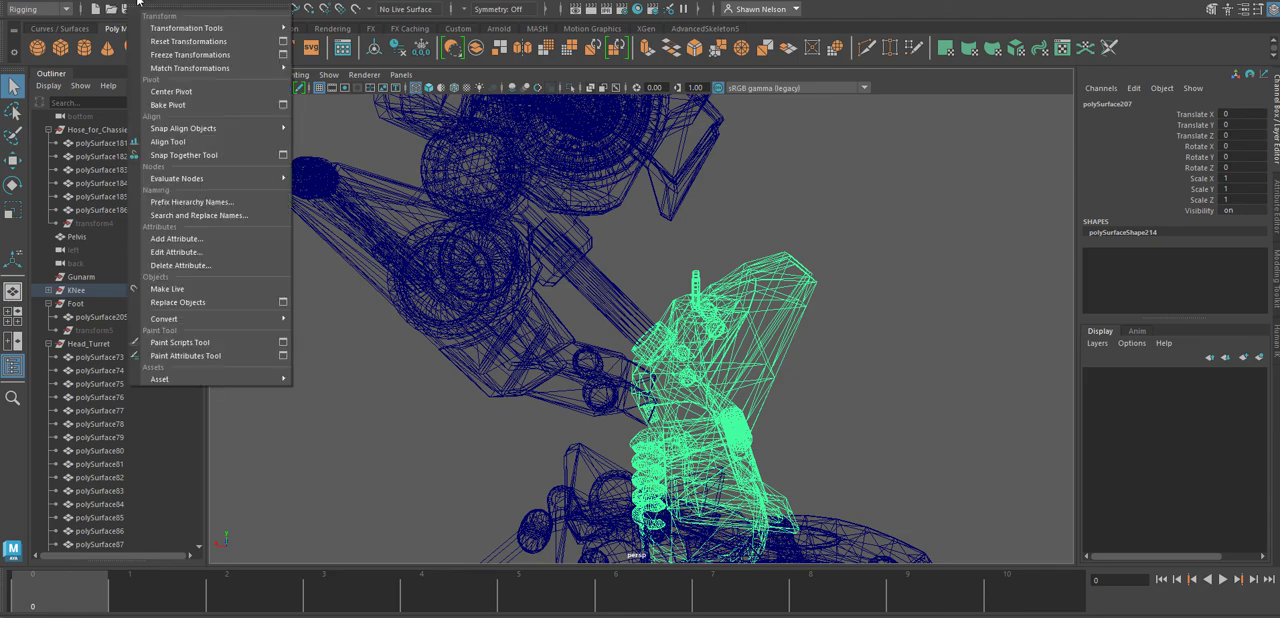
click(190, 54)
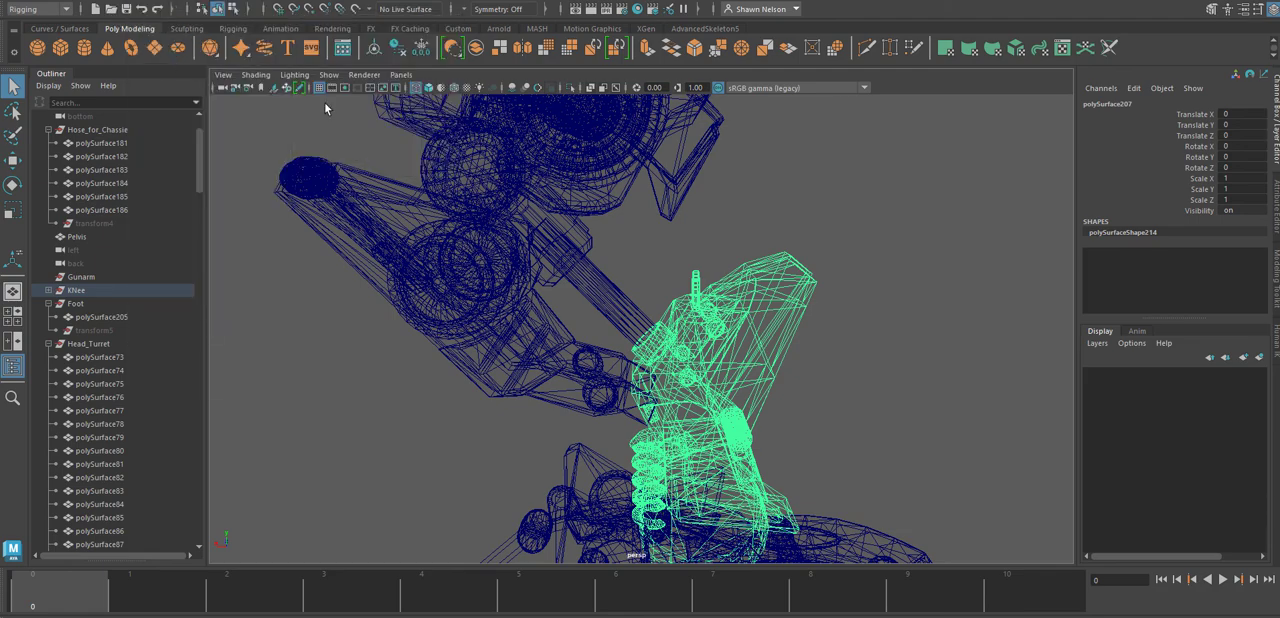
Check the separation of the piston rod, its upper housing and the knee mesh by selecting them from both sides.
click(820, 406)
click(617, 308)
alt+drag(823, 393, 682, 222)
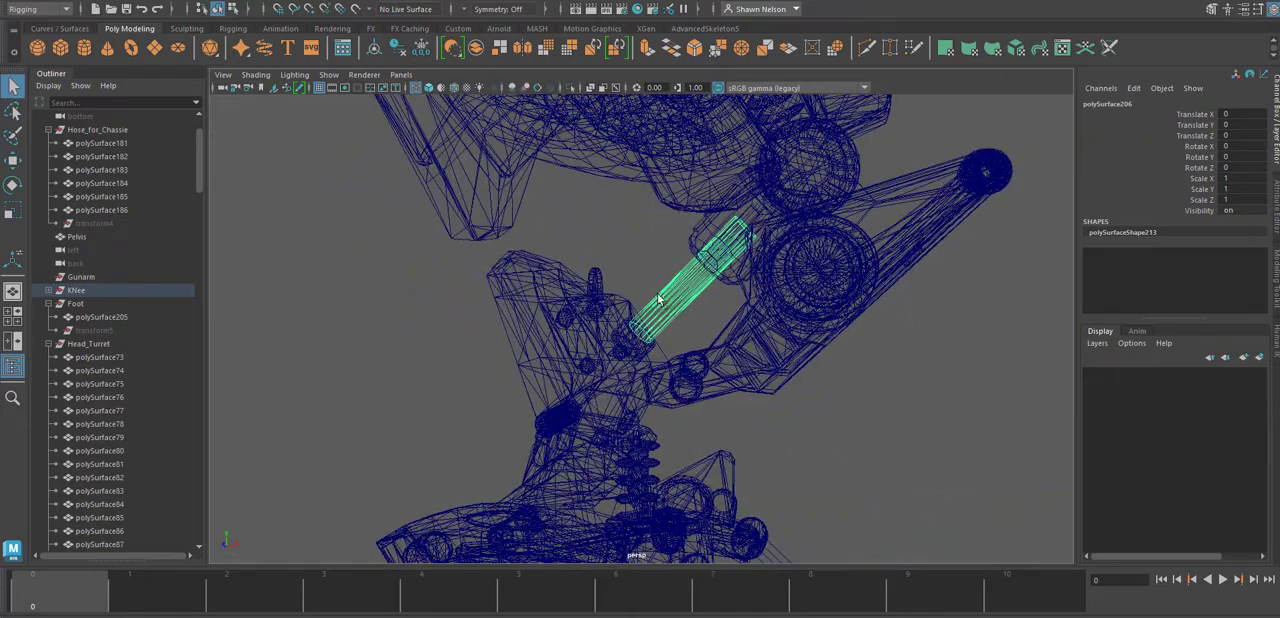
shift+click(698, 233)
alt+drag(615, 275, 925, 298)
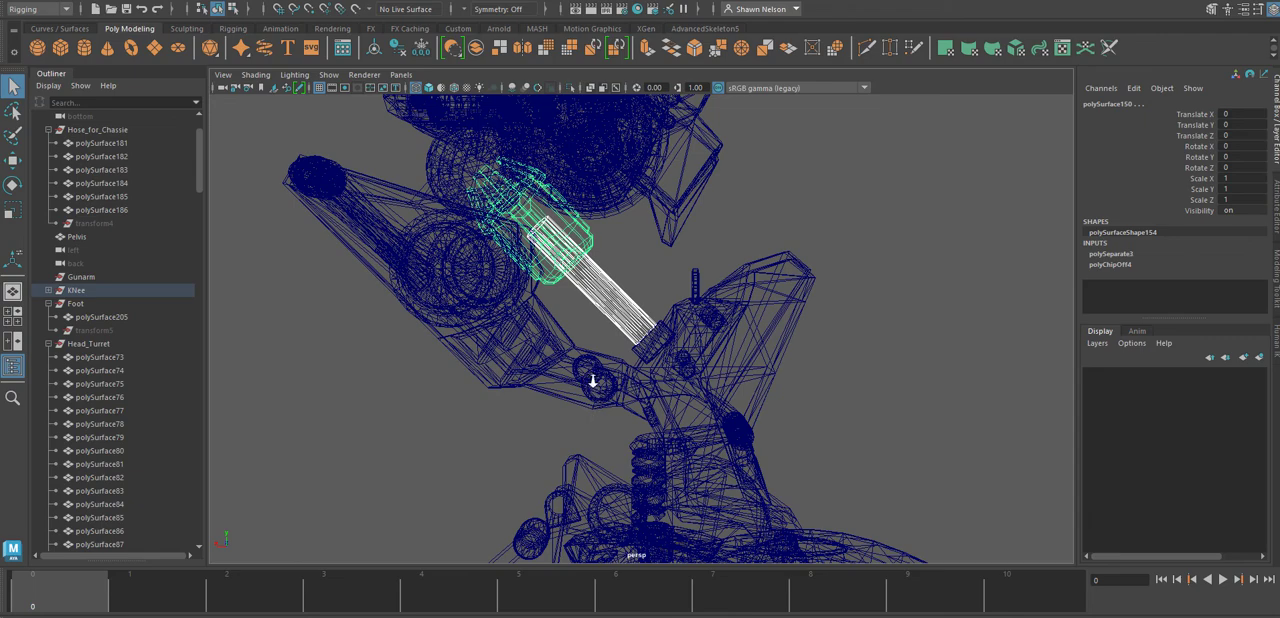
alt+drag(592, 380, 688, 357)
click(688, 357)
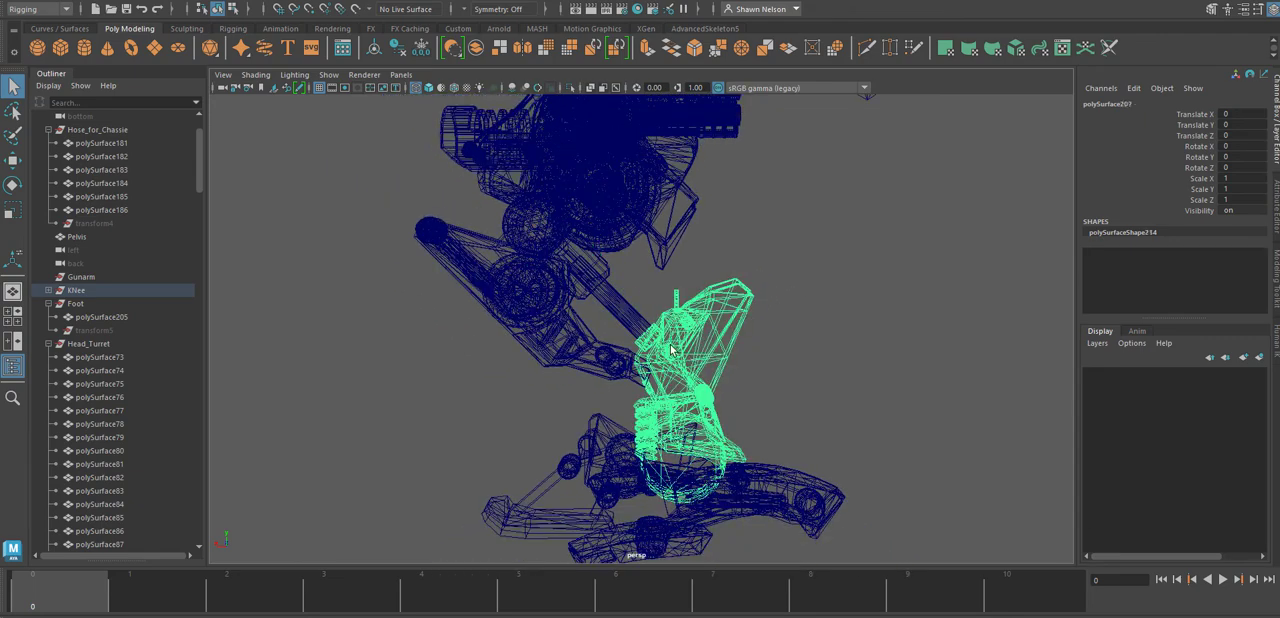
click(616, 307)
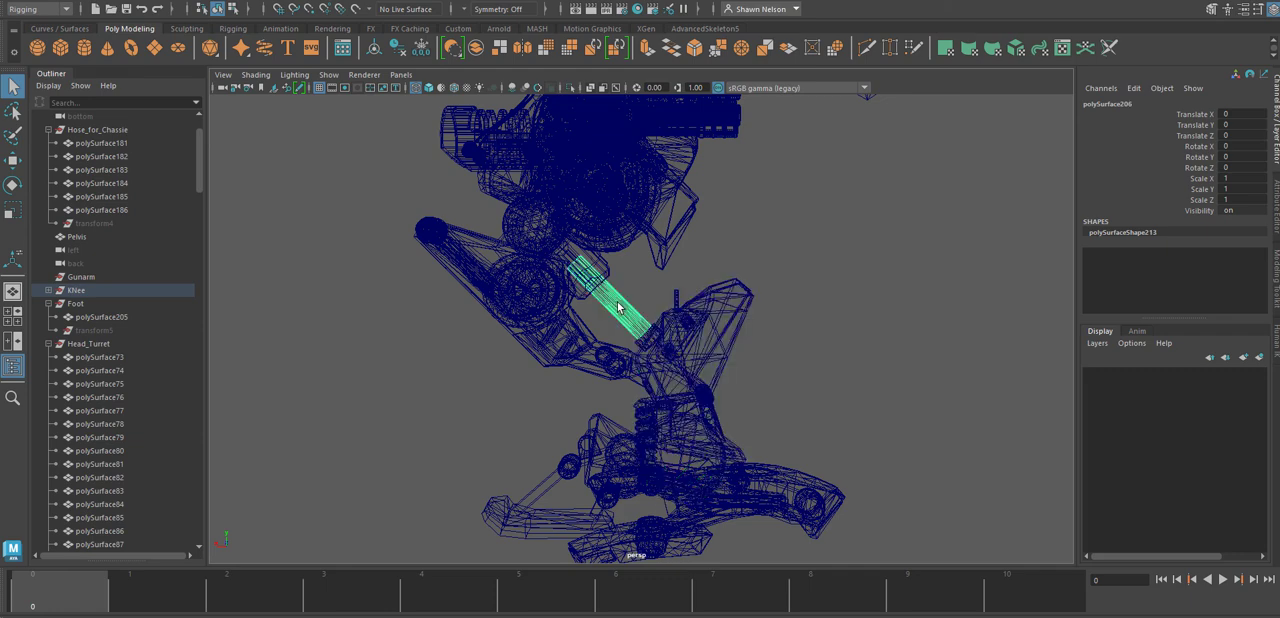
Try moving the piston rod slightly and undo the move.
key(e)
key(r)
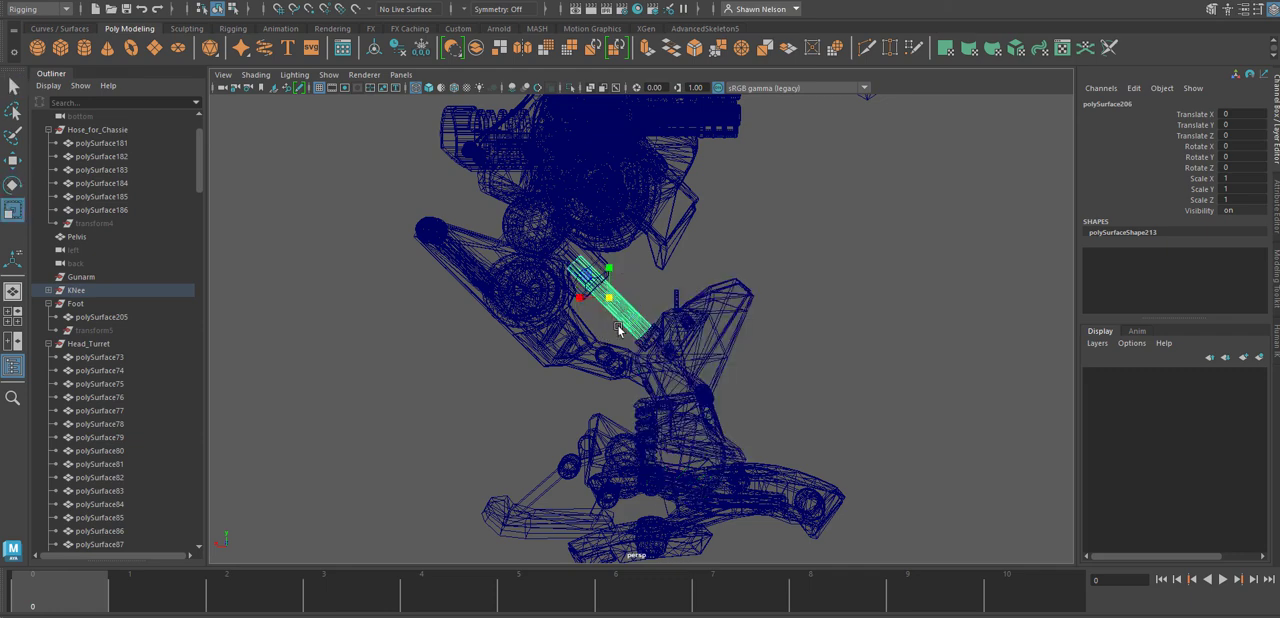
key(w)
mouse_move(604, 305)
mouse_down()
mouse_move(586, 274)
mouse_move(604, 298)
mouse_move(595, 293)
mouse_up()
key(ctrl+z)
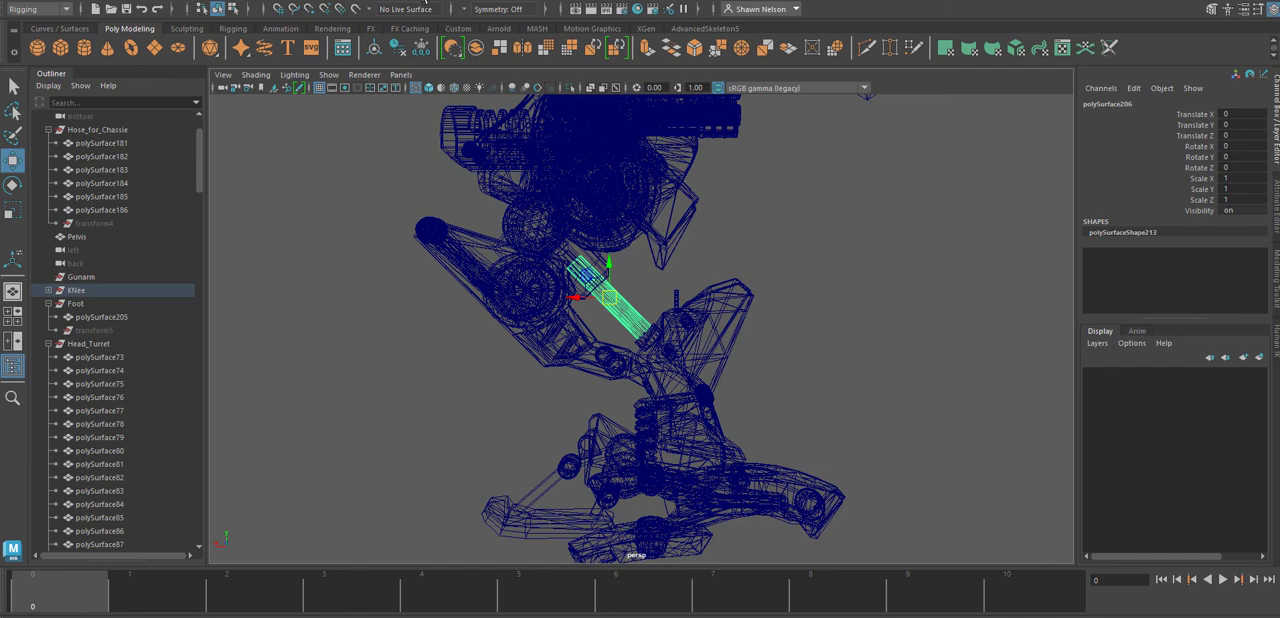
click(372, 3)
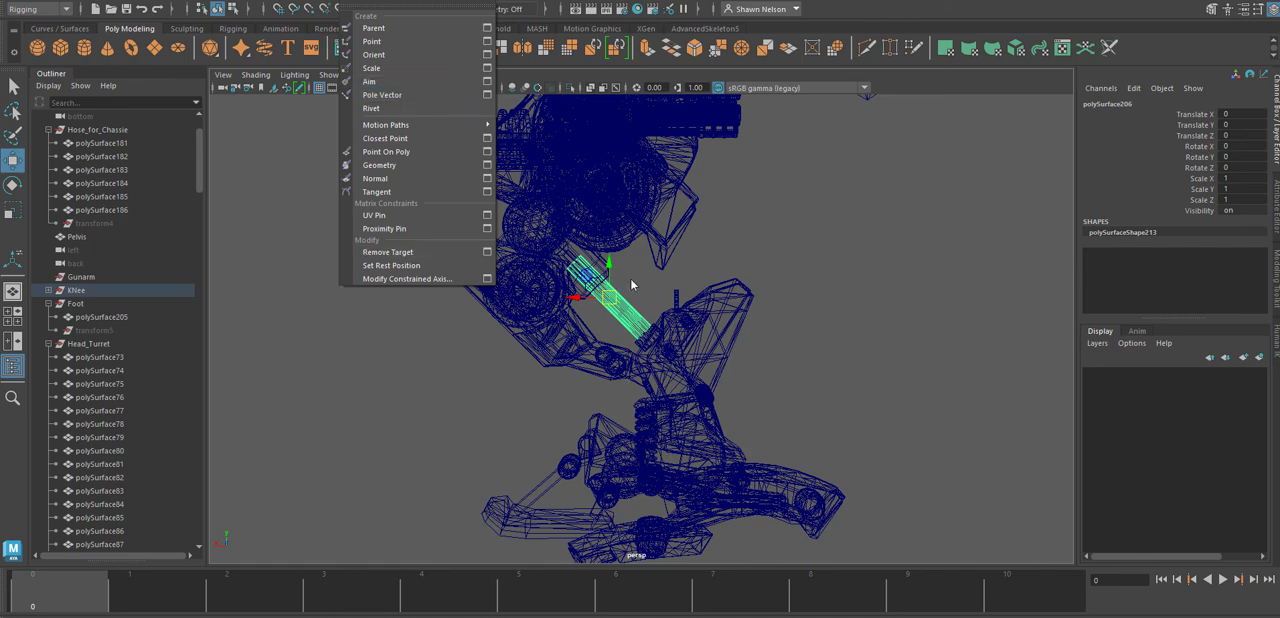
click(811, 226)
click(811, 226)
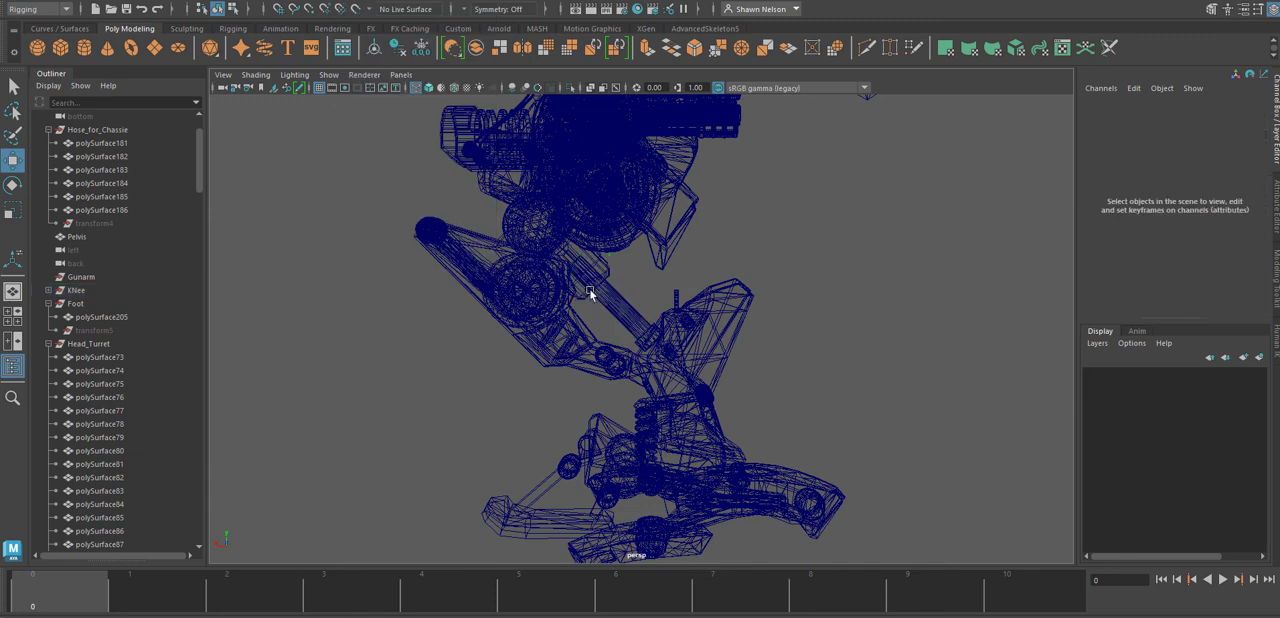
Save the scene and continue past the student version notice.
key(q)
key(ctrl+s)
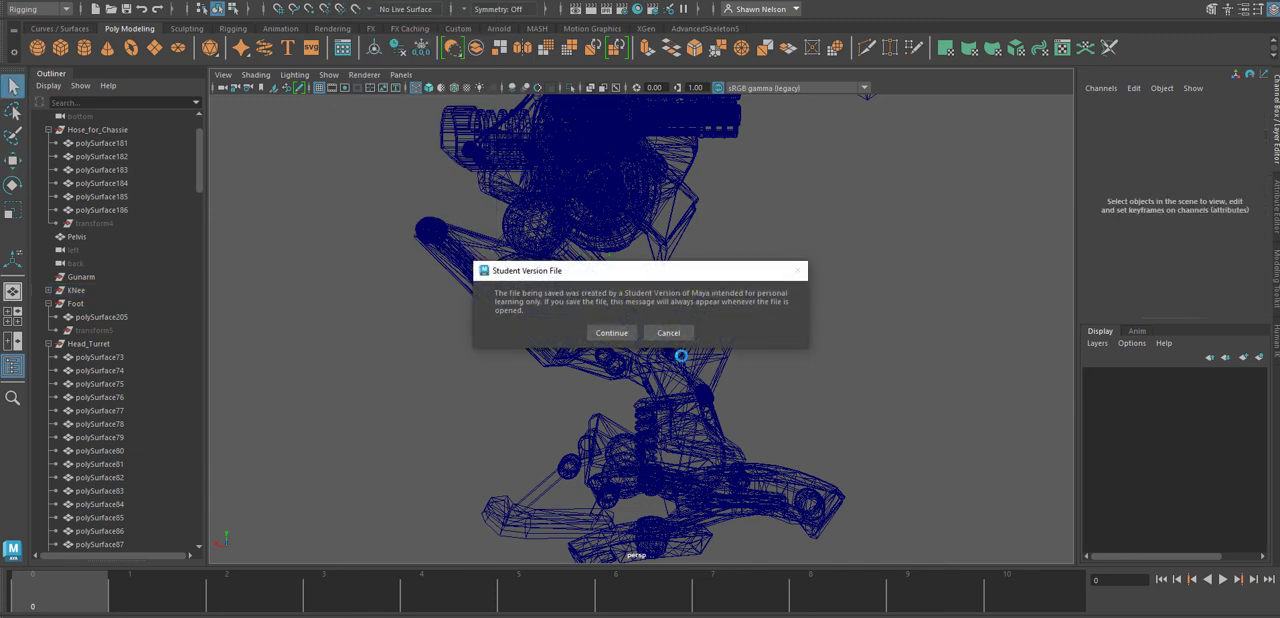
click(612, 333)
Select the extracted piston rod between the leg and knee and delete its construction history.
key(w)
click(710, 410)
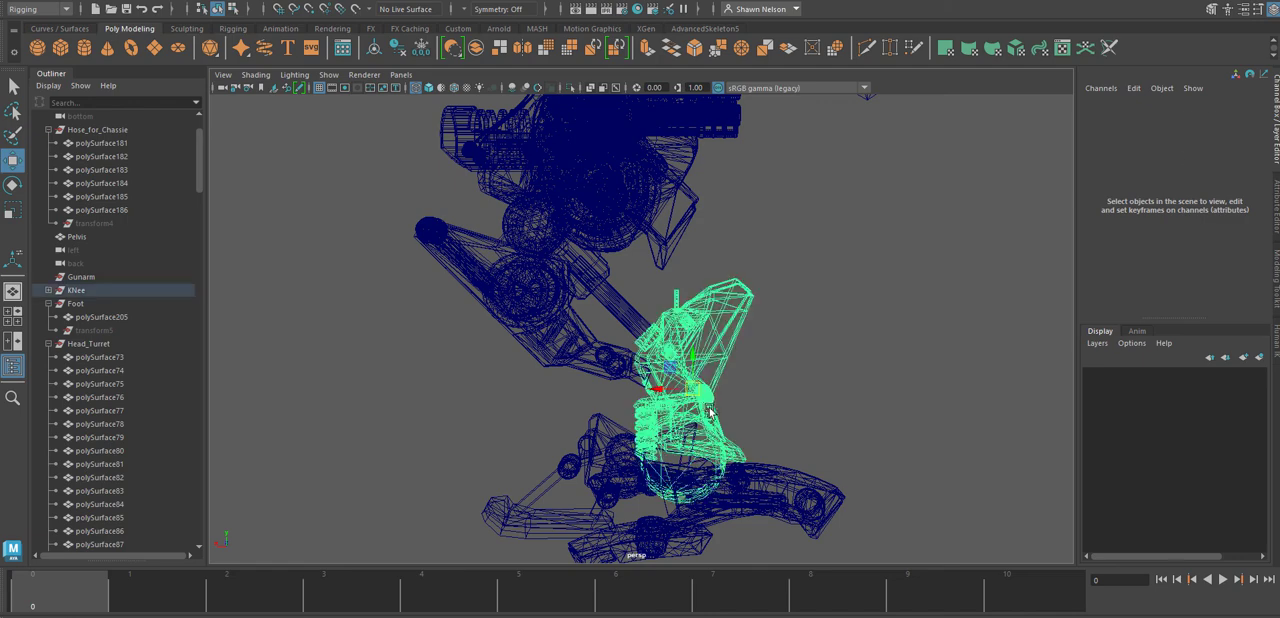
click(624, 330)
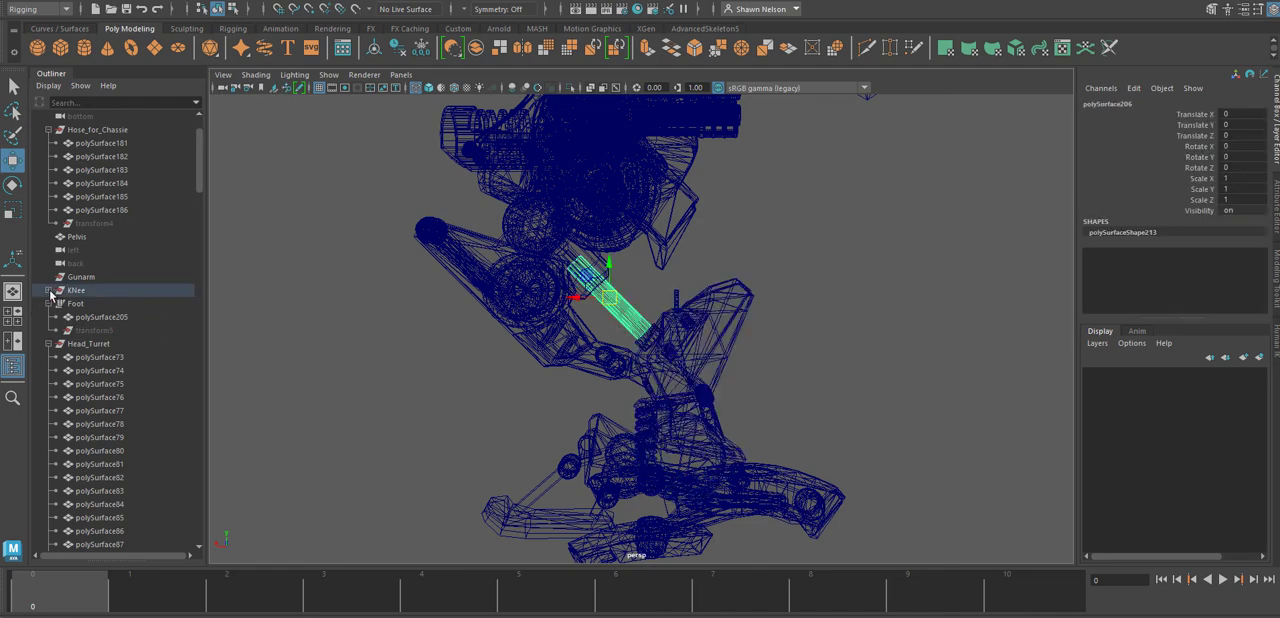
click(56, 4)
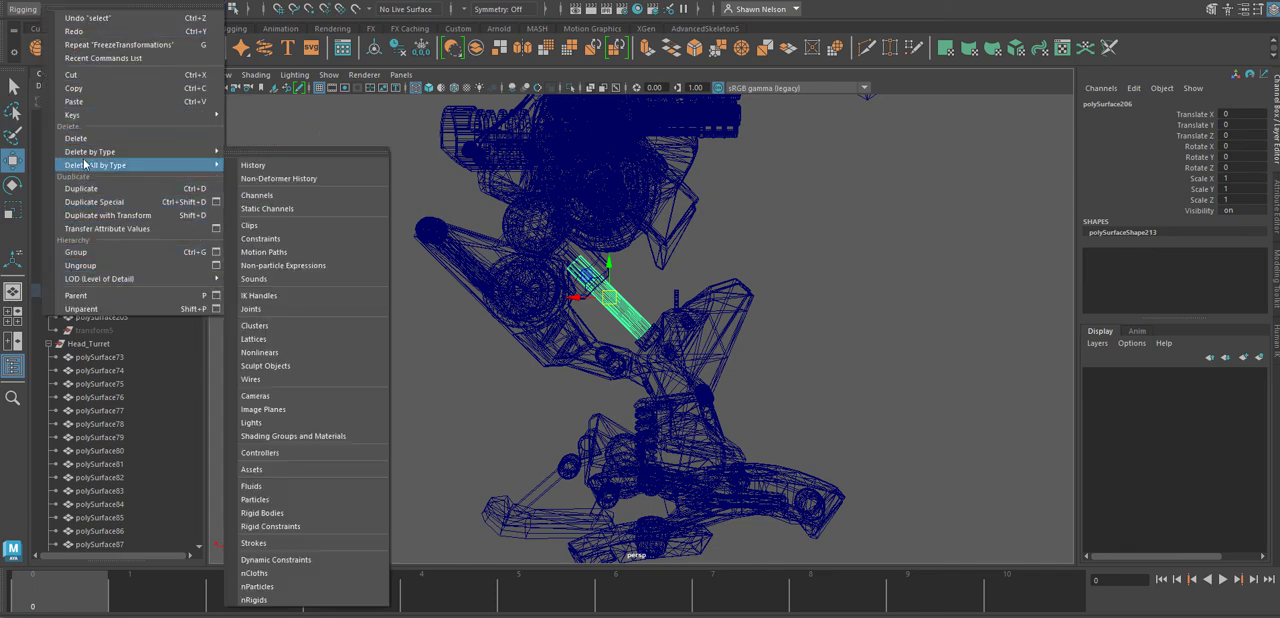
mouse_move(201, 151)
click(262, 152)
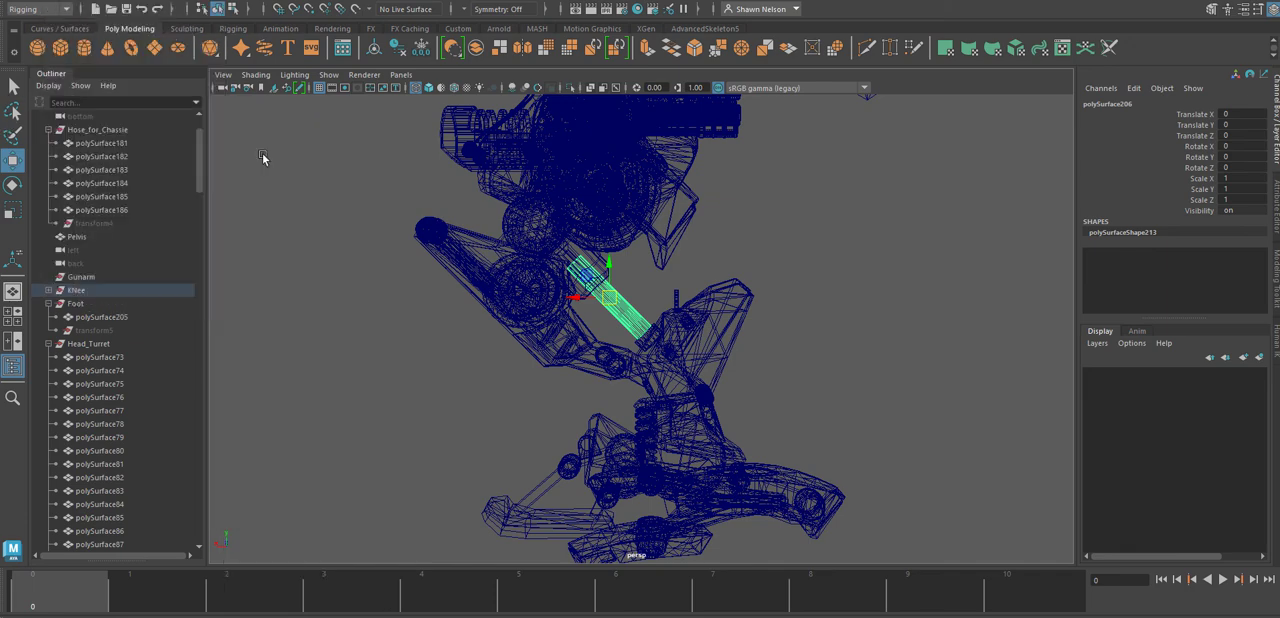
Rename the piston rod mesh in the KNee group to Piston and unparent it from the group.
click(48, 289)
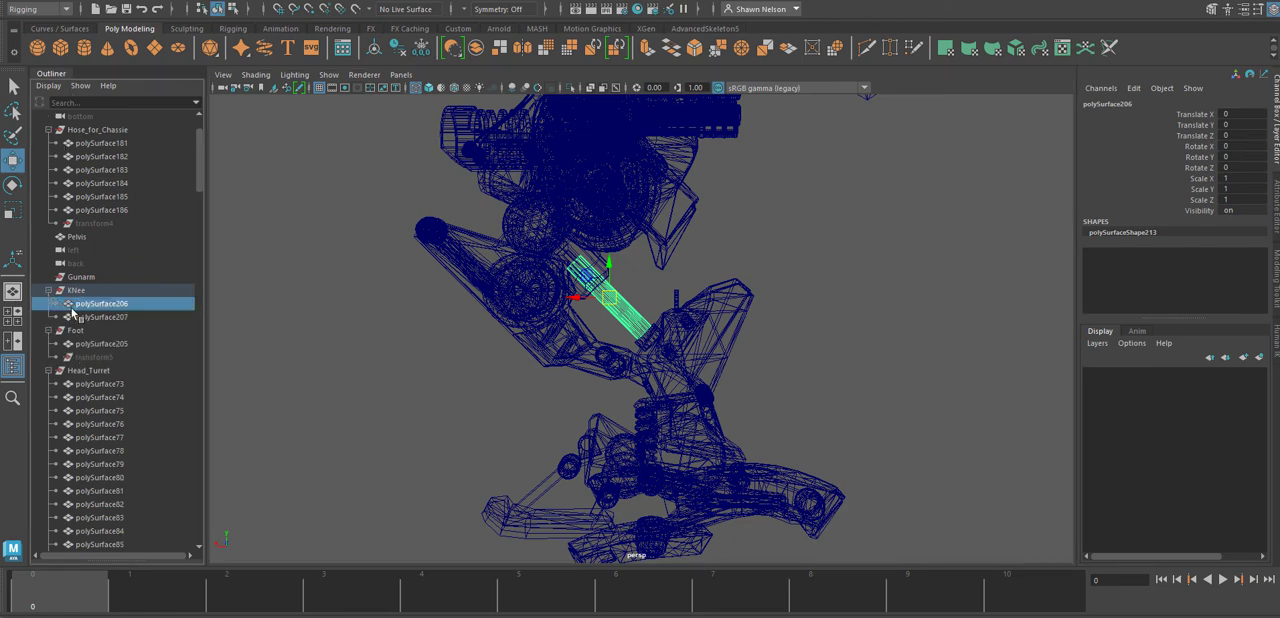
double_click(92, 305)
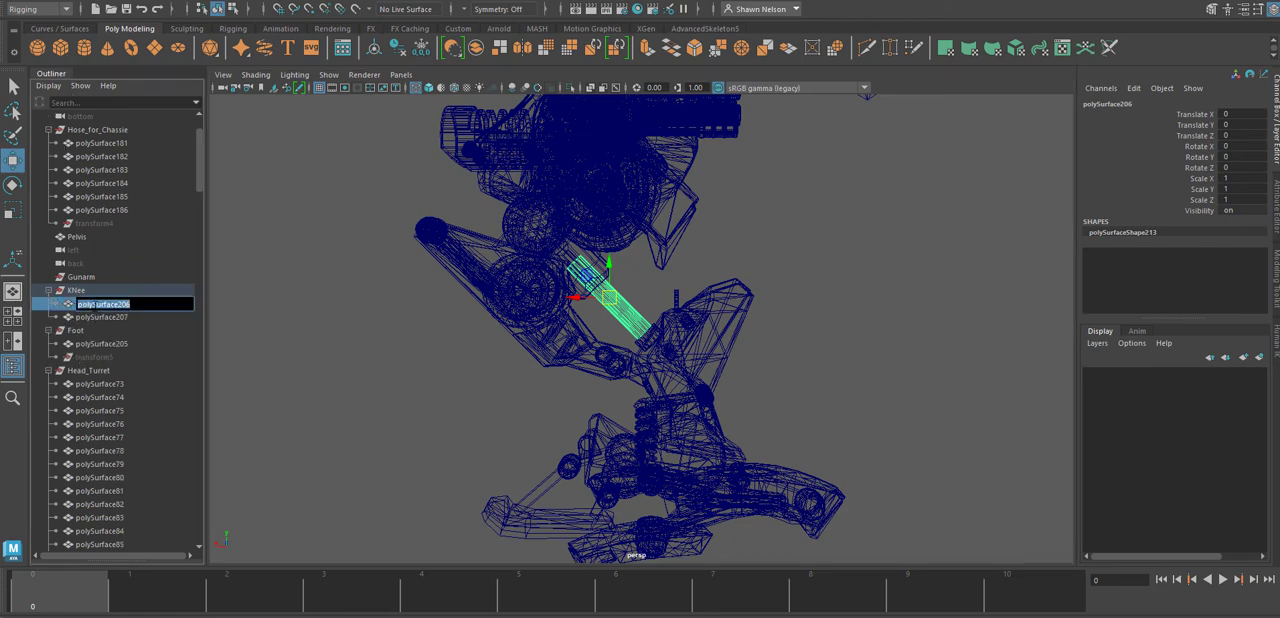
text(Piston)
click(58, 4)
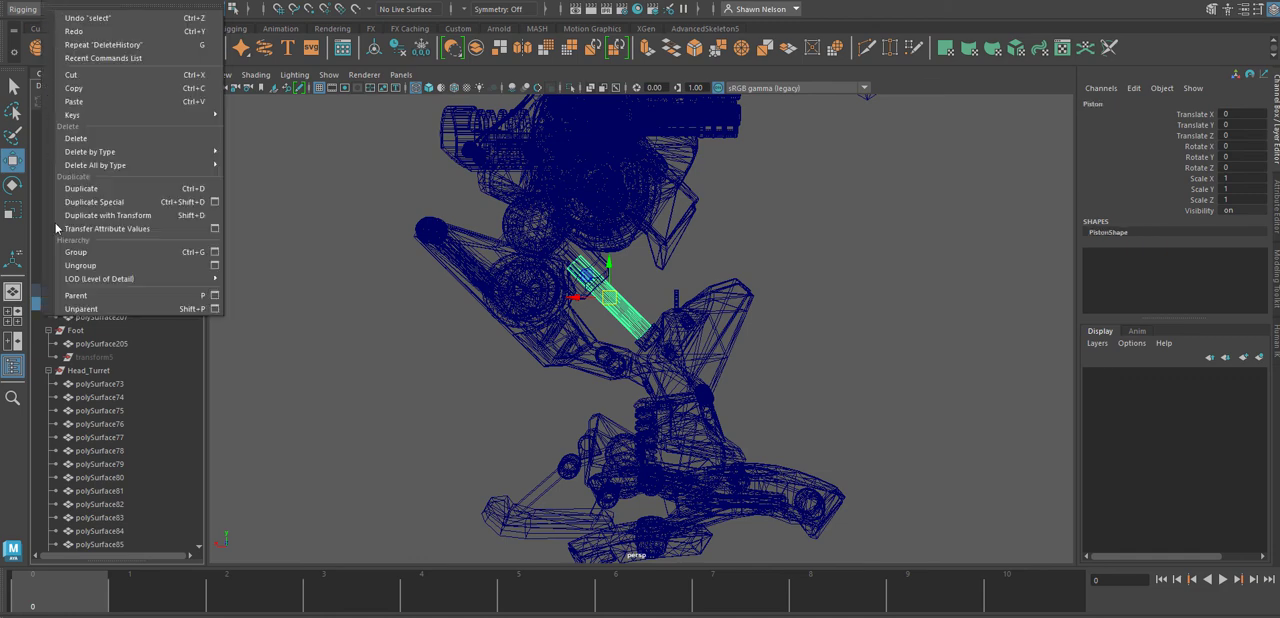
click(84, 310)
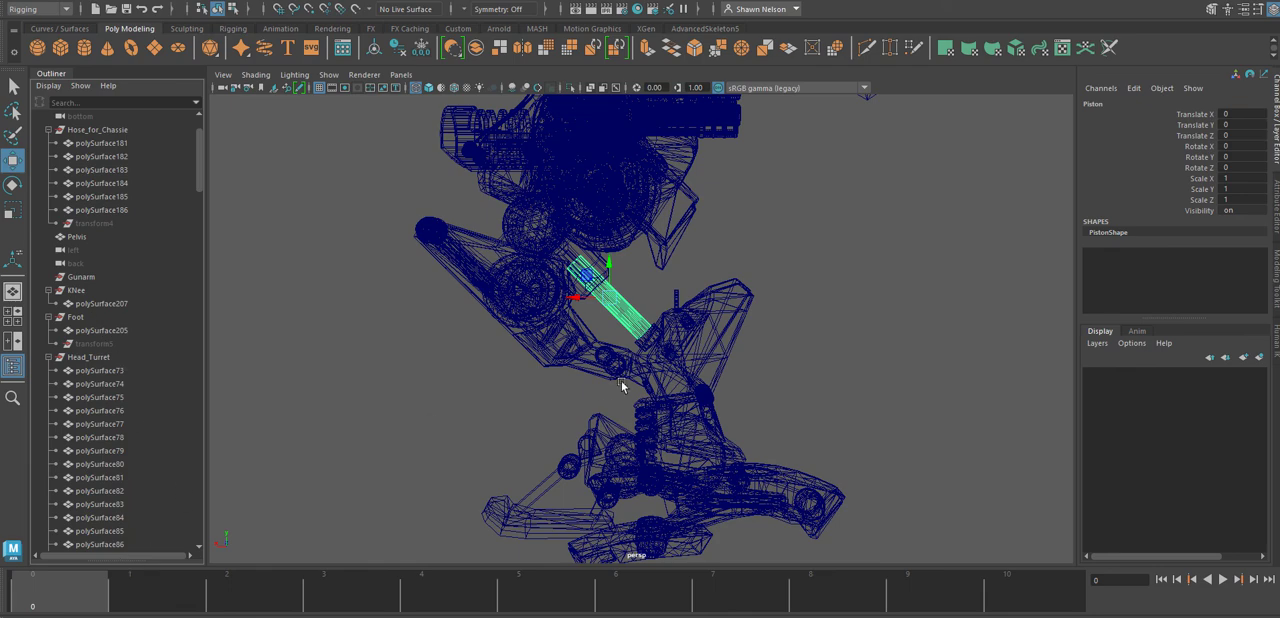
Rename the piston's upper housing mesh in the Leg group to Piston2 and unparent it from the group.
click(571, 254)
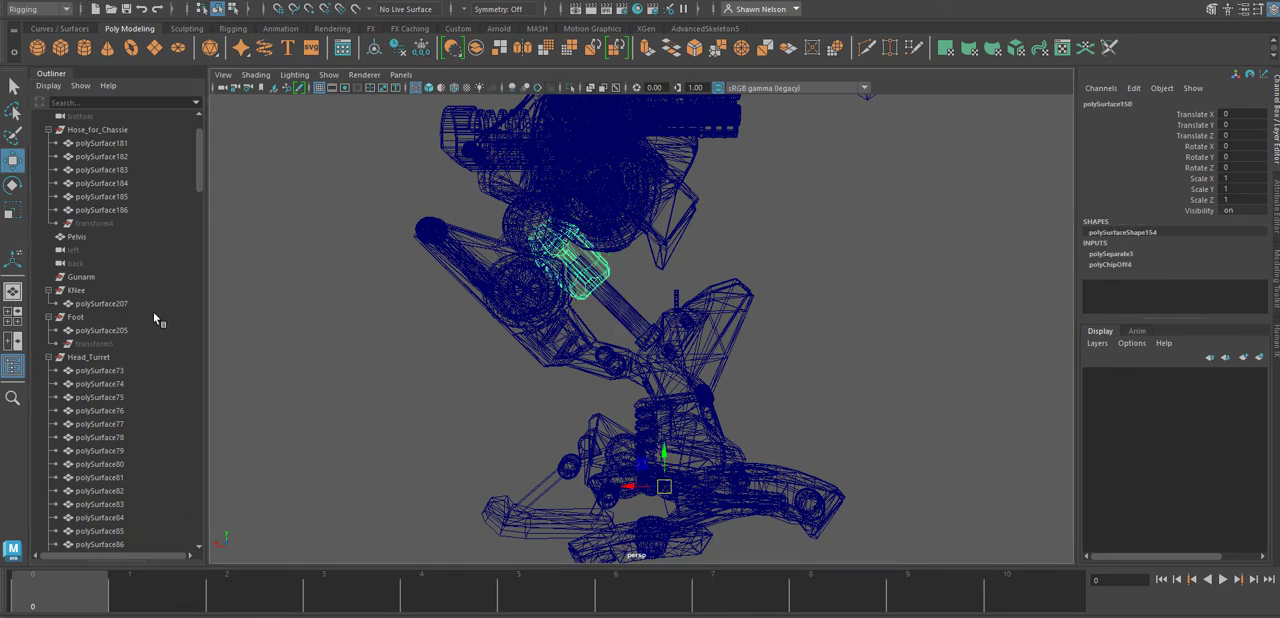
key(f)
double_click(107, 362)
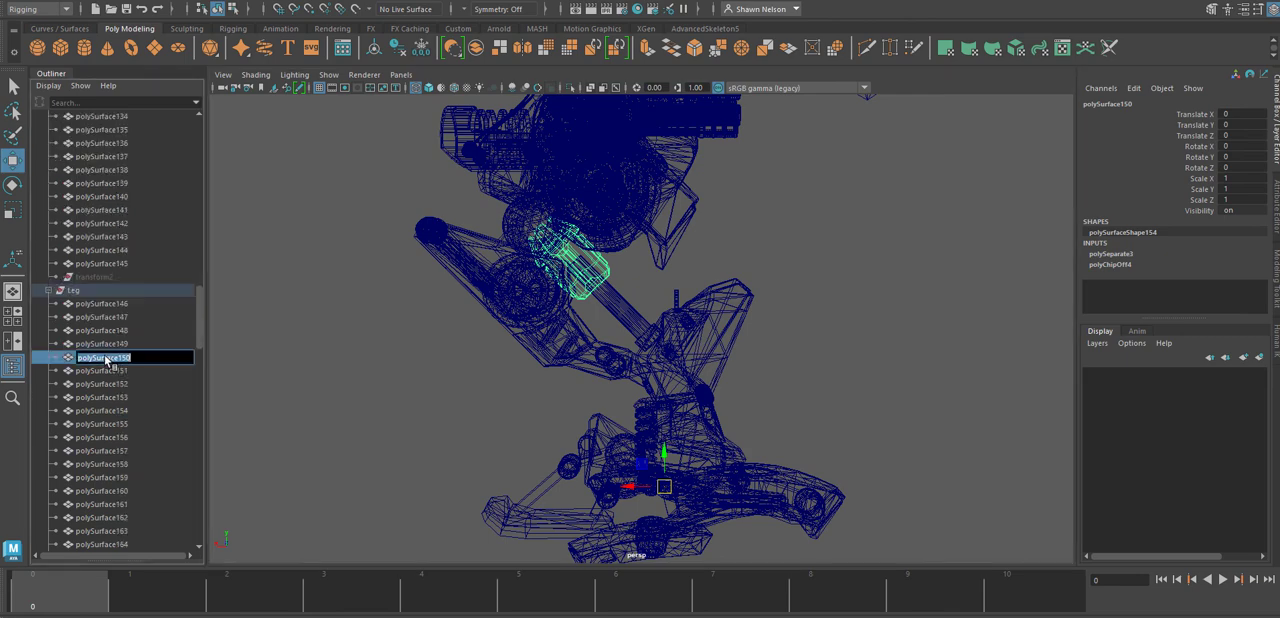
text(Piston2)
click(182, 493)
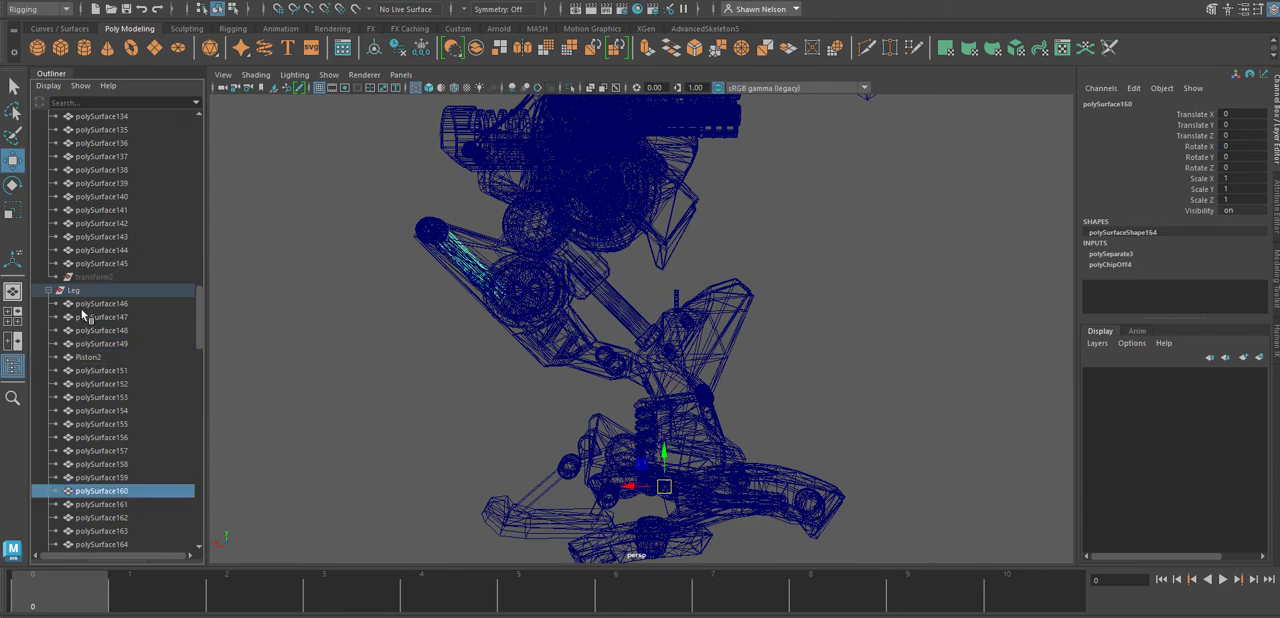
click(80, 358)
click(54, 0)
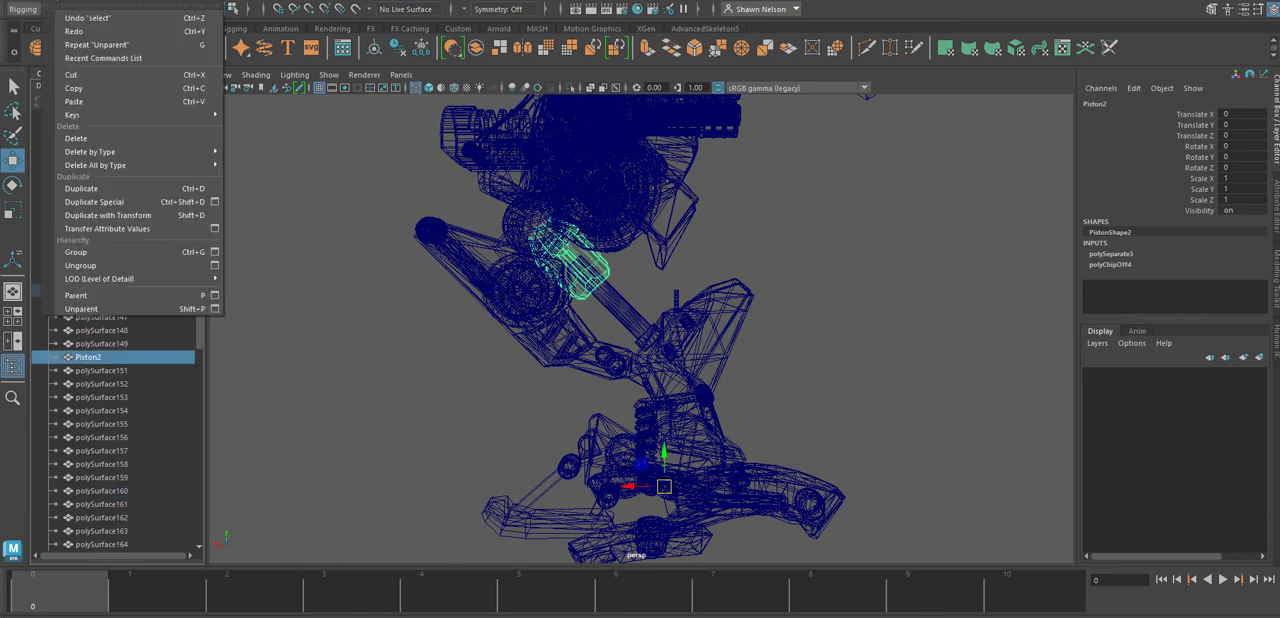
click(88, 309)
Check which parts Piston, Piston2, Foot1 and ArmRight1 refer to by selecting each one in the scene hierarchy.
scroll(151, 444, down, 20)
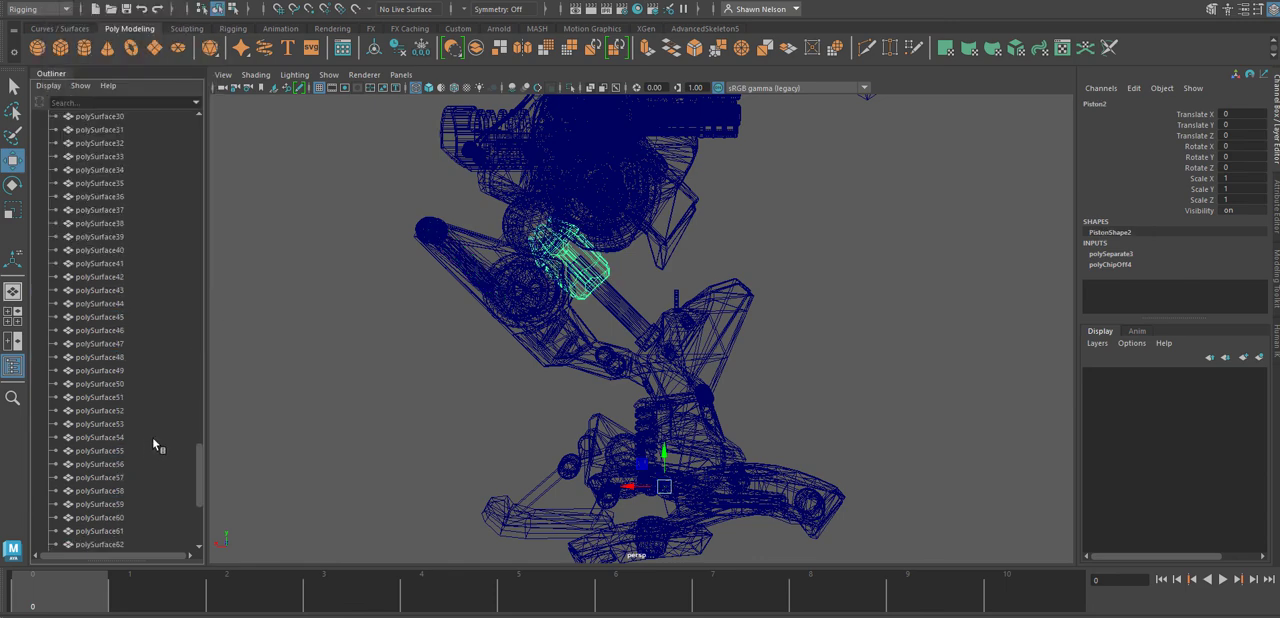
click(81, 487)
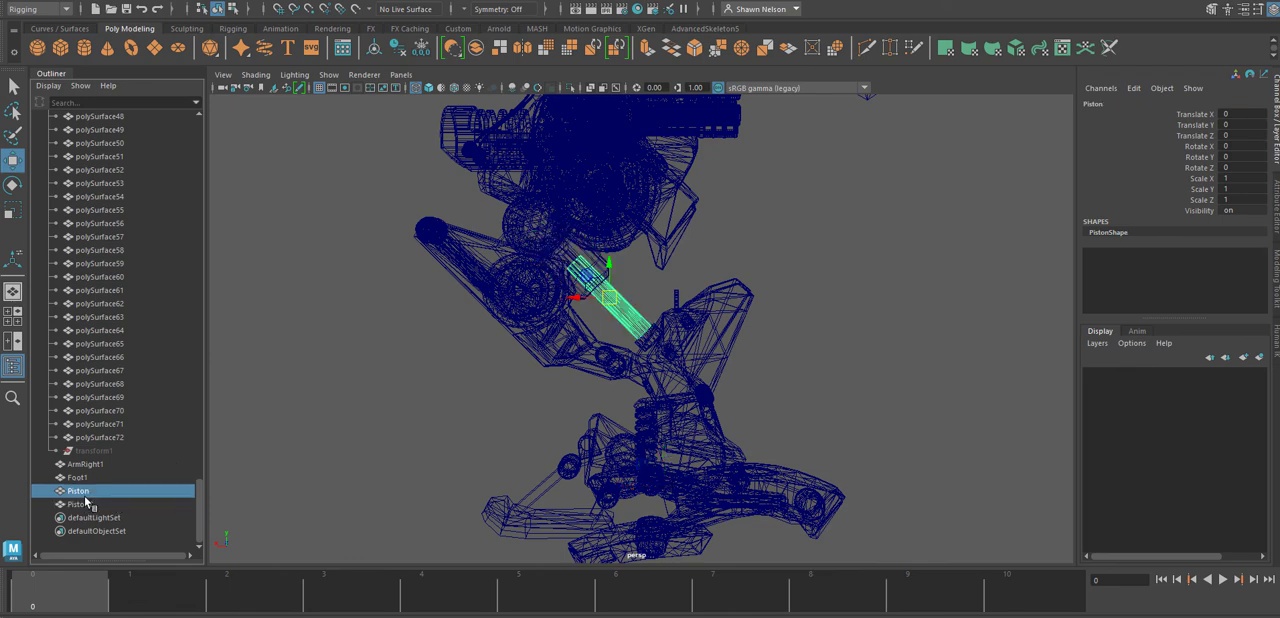
shift+click(87, 503)
click(80, 475)
middle_drag(80, 476, 80, 464)
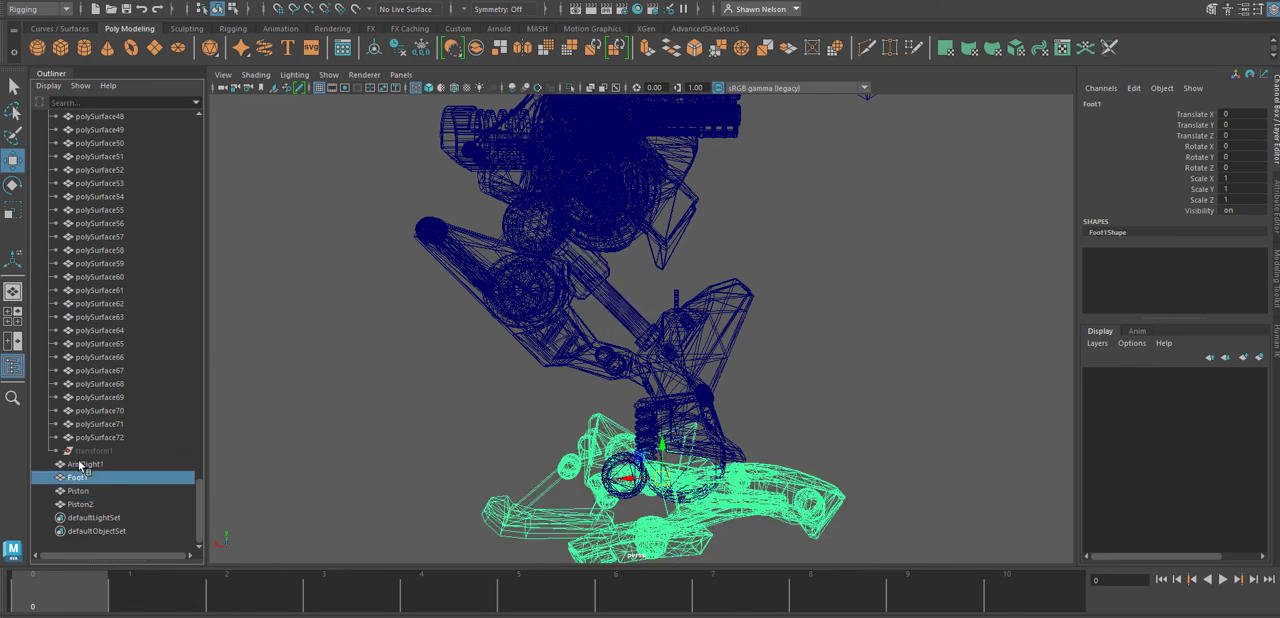
click(86, 465)
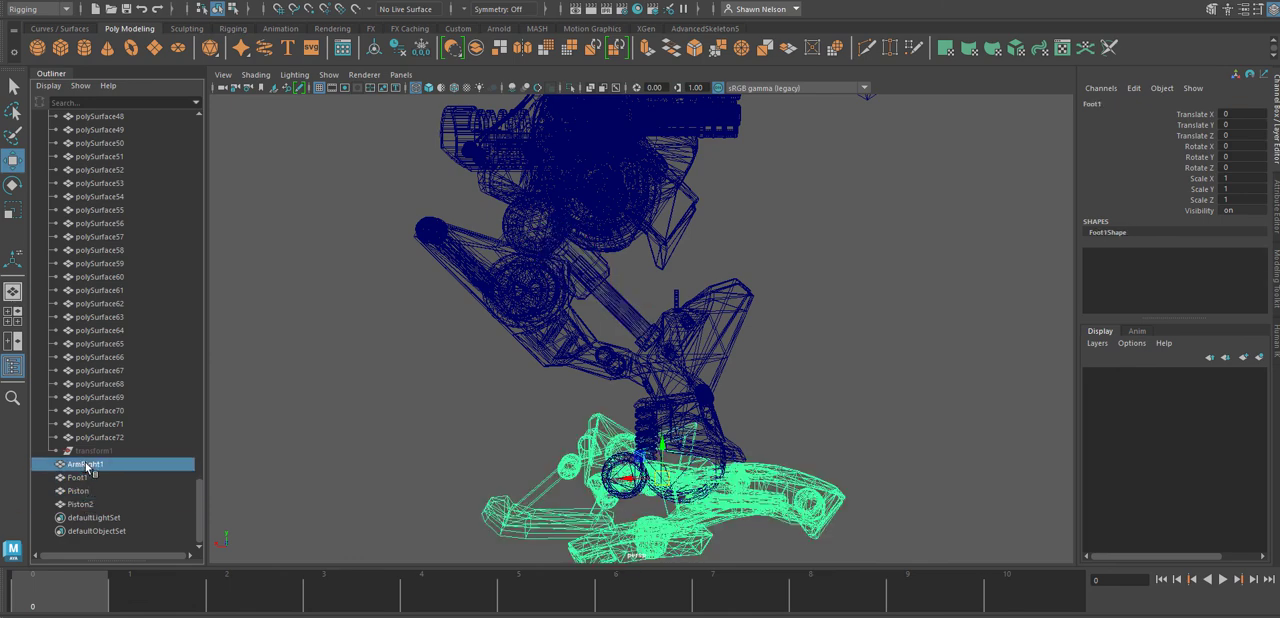
click(989, 361)
Select the knee mesh and delete its construction history.
click(686, 417)
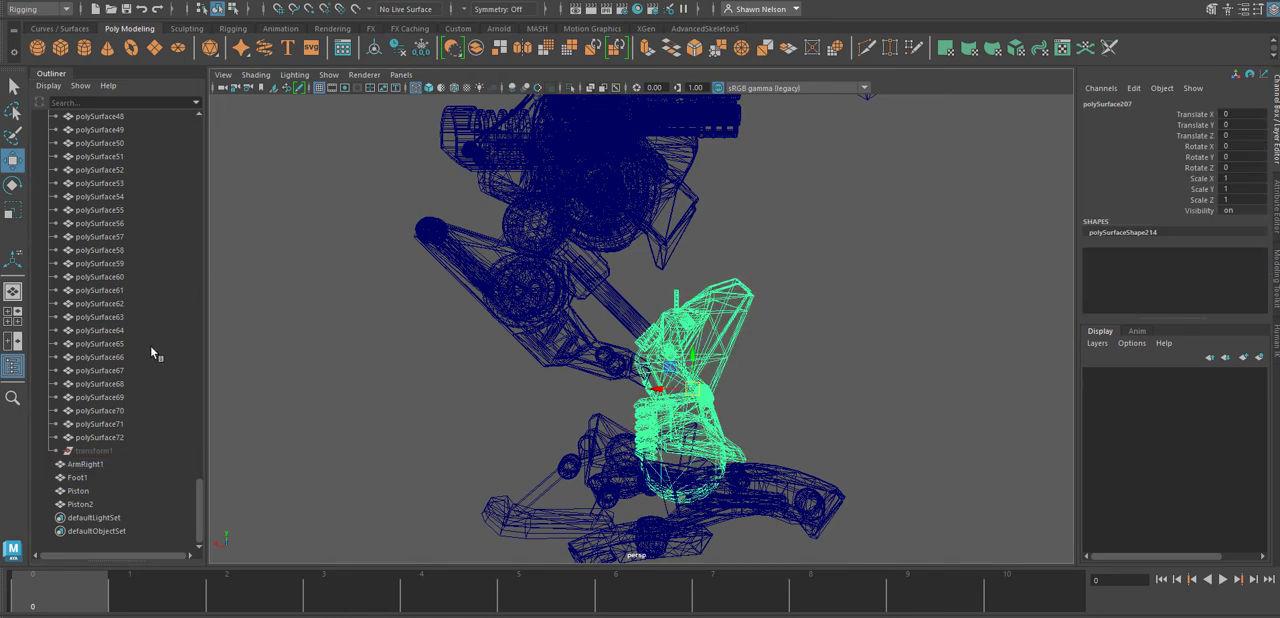
scroll(151, 347, up, 20)
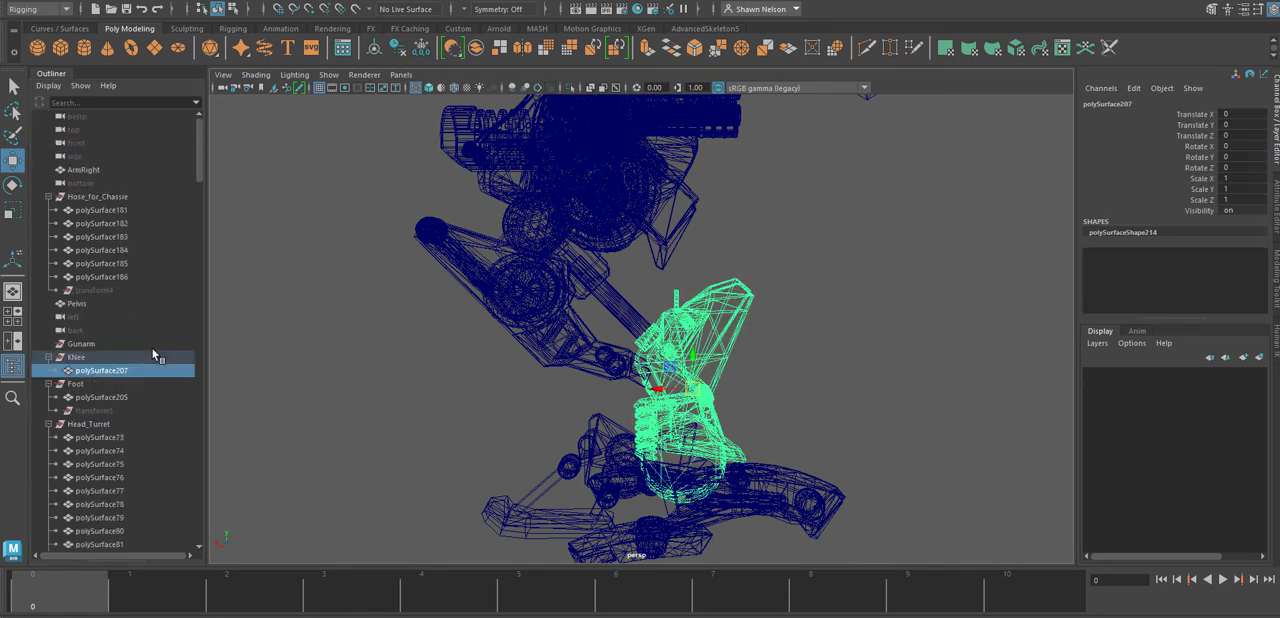
click(33, 2)
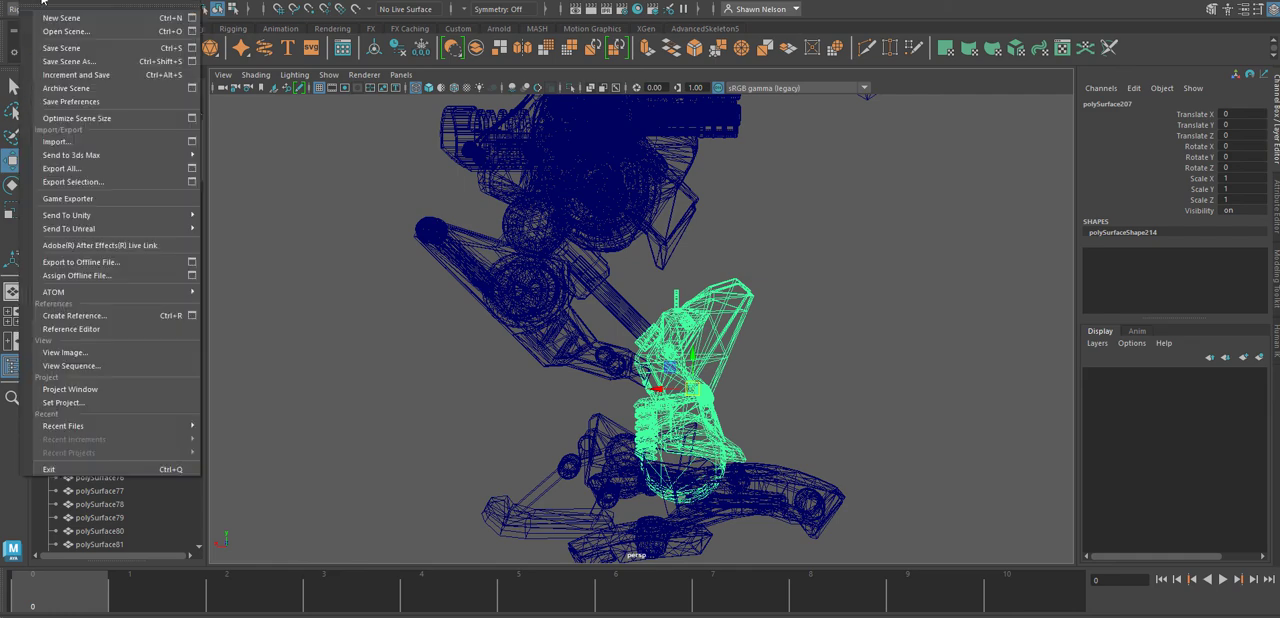
mouse_move(62, 1)
mouse_move(100, 151)
click(290, 152)
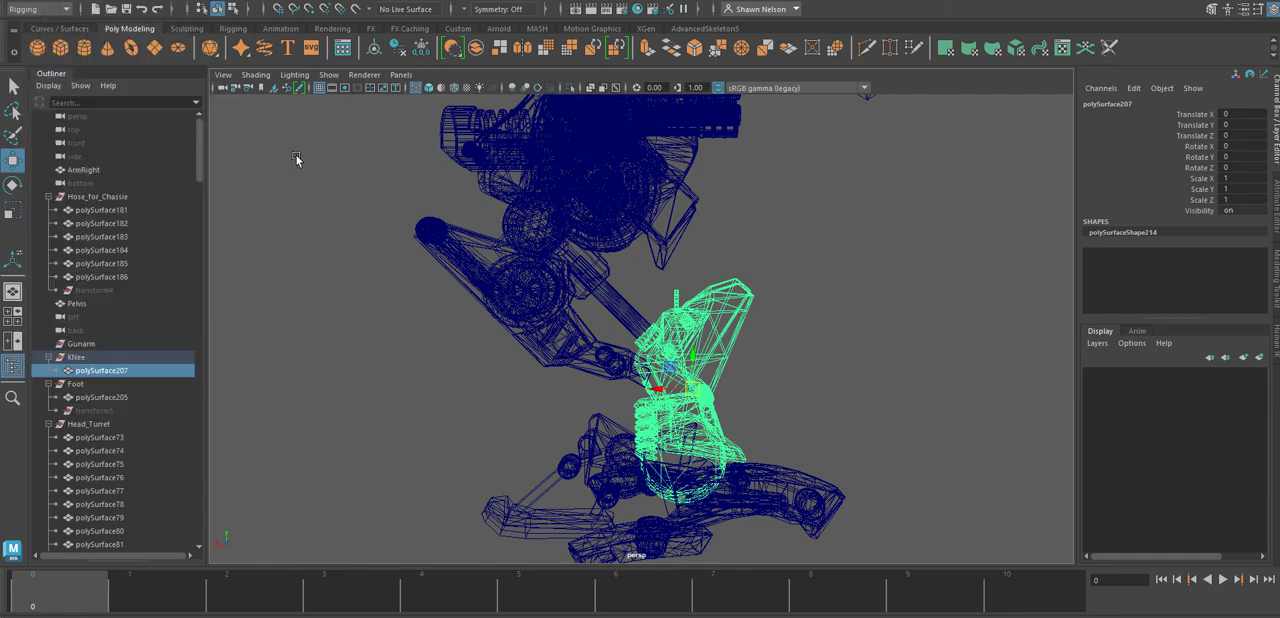
Unparent the knee mesh from the KNee group and rename it to Knee.
click(55, 5)
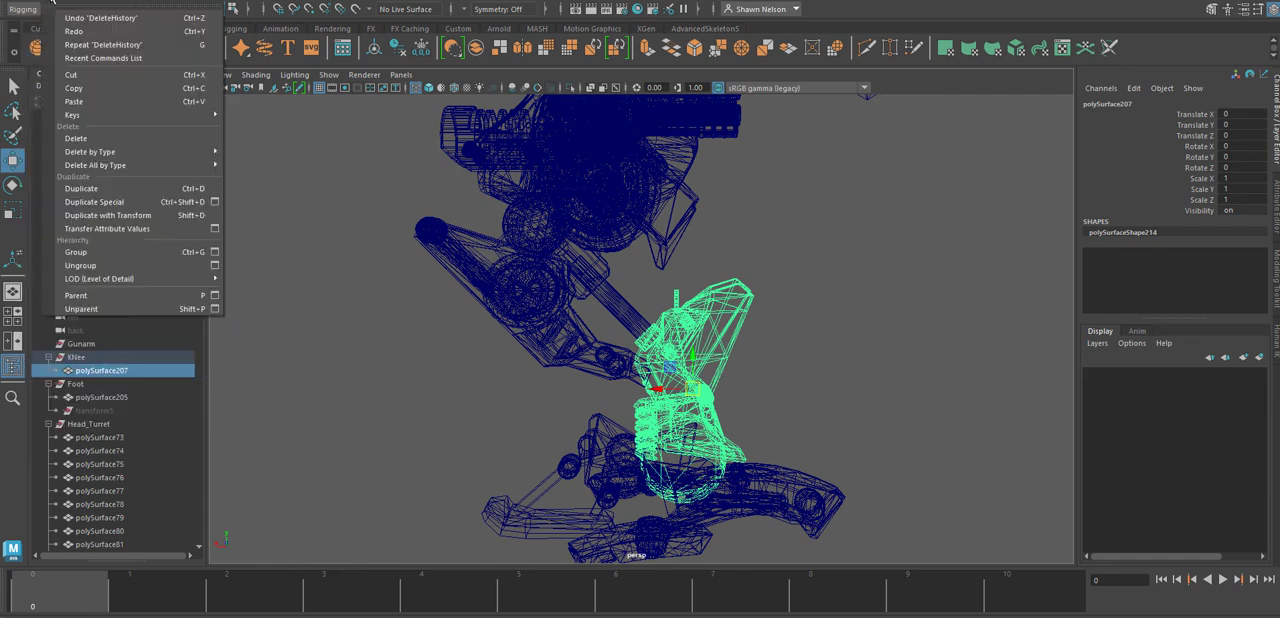
click(86, 311)
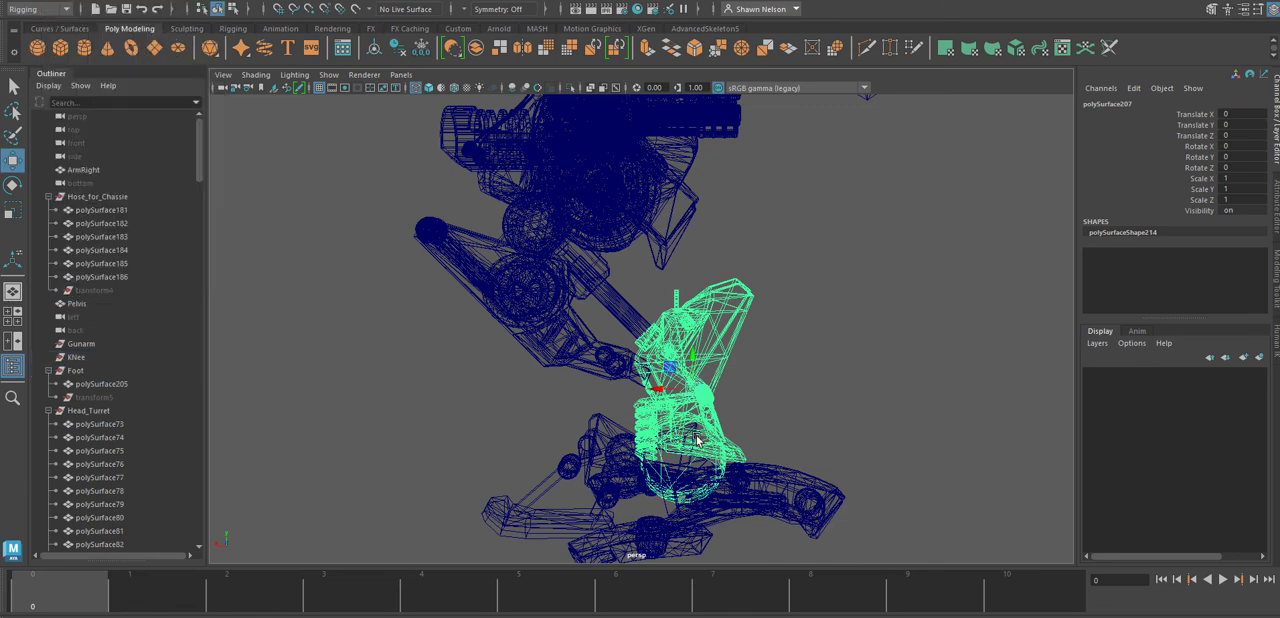
scroll(168, 448, down, 15)
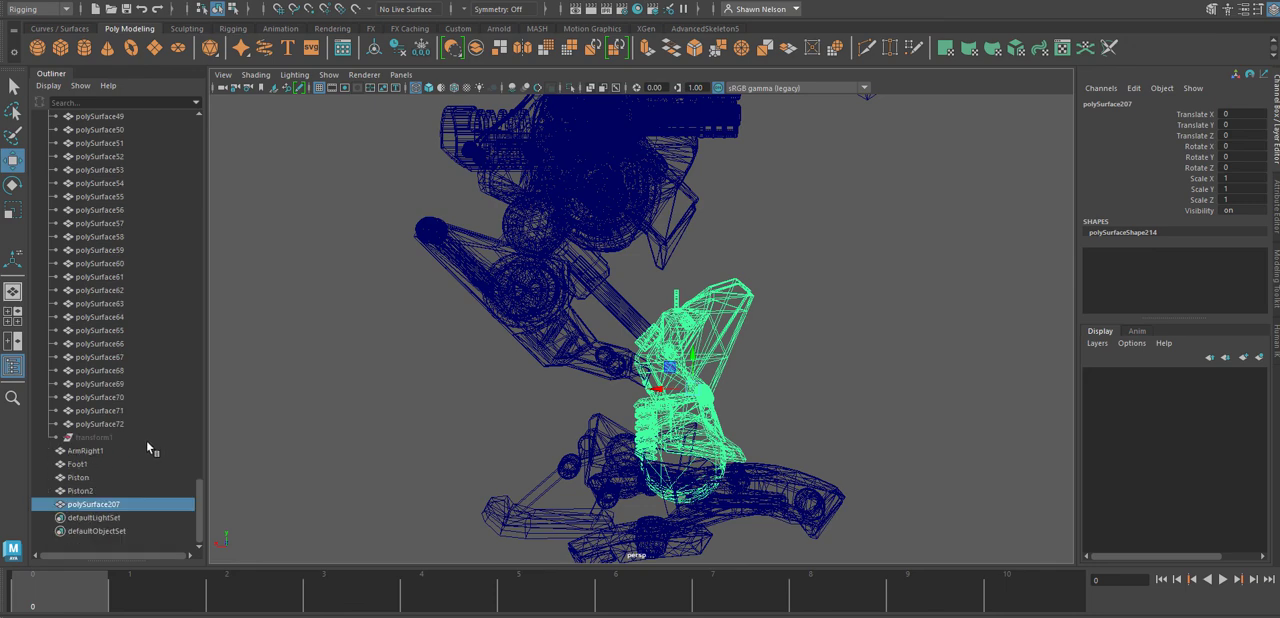
double_click(104, 504)
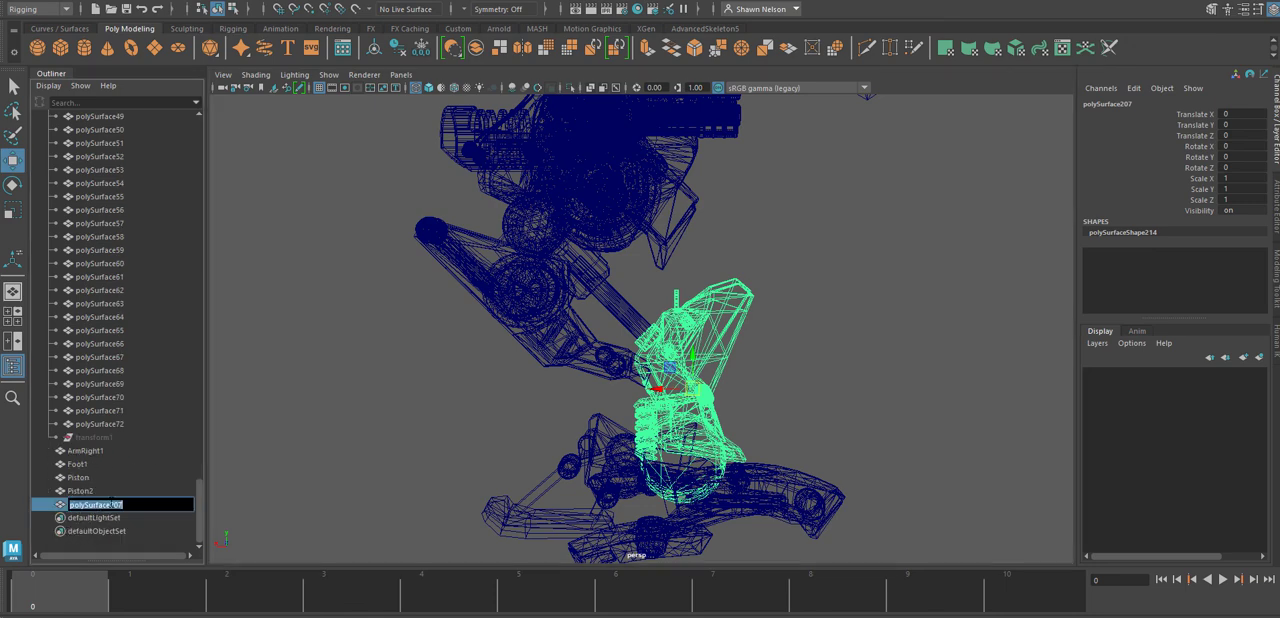
text(Kr)
text(ee)
key(Return)
click(815, 462)
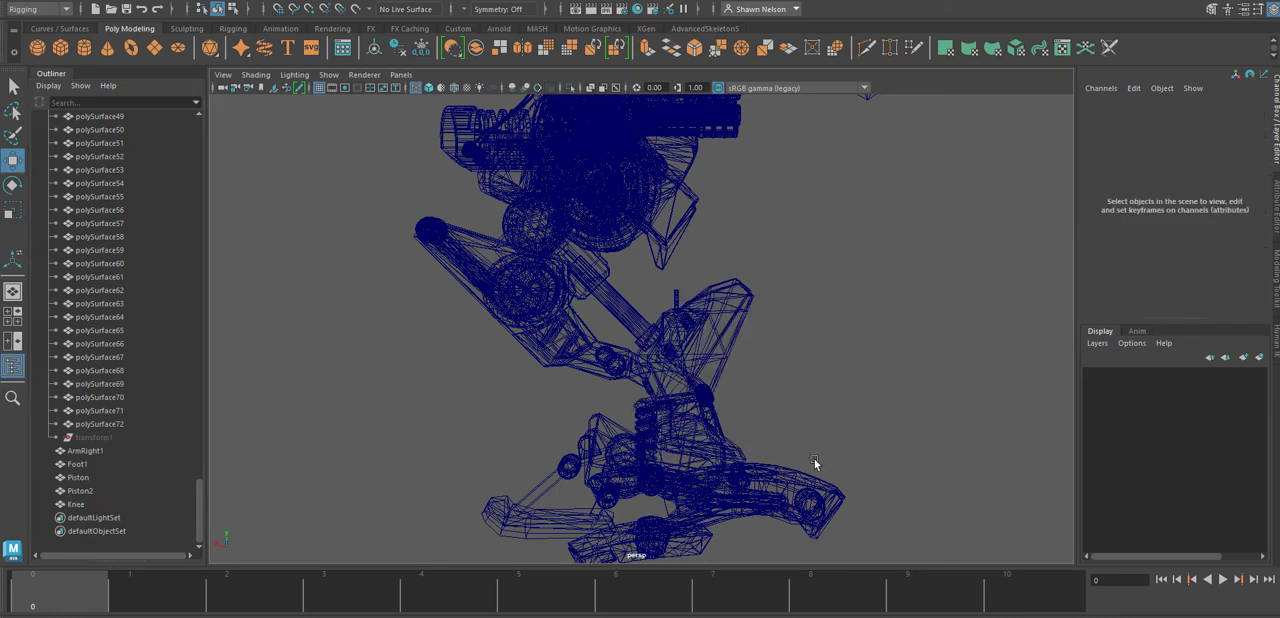
Inspect the knee, piston and upper leg parts by selecting them and viewing the leg in shaded display from the other side.
click(752, 500)
click(709, 448)
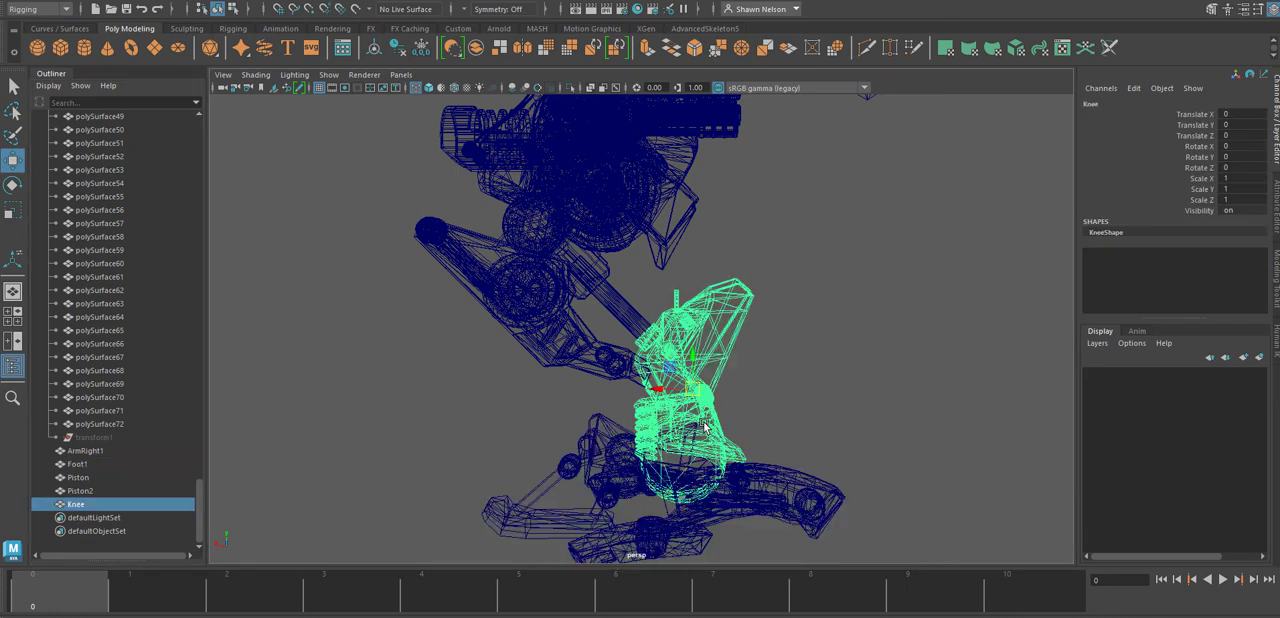
click(617, 310)
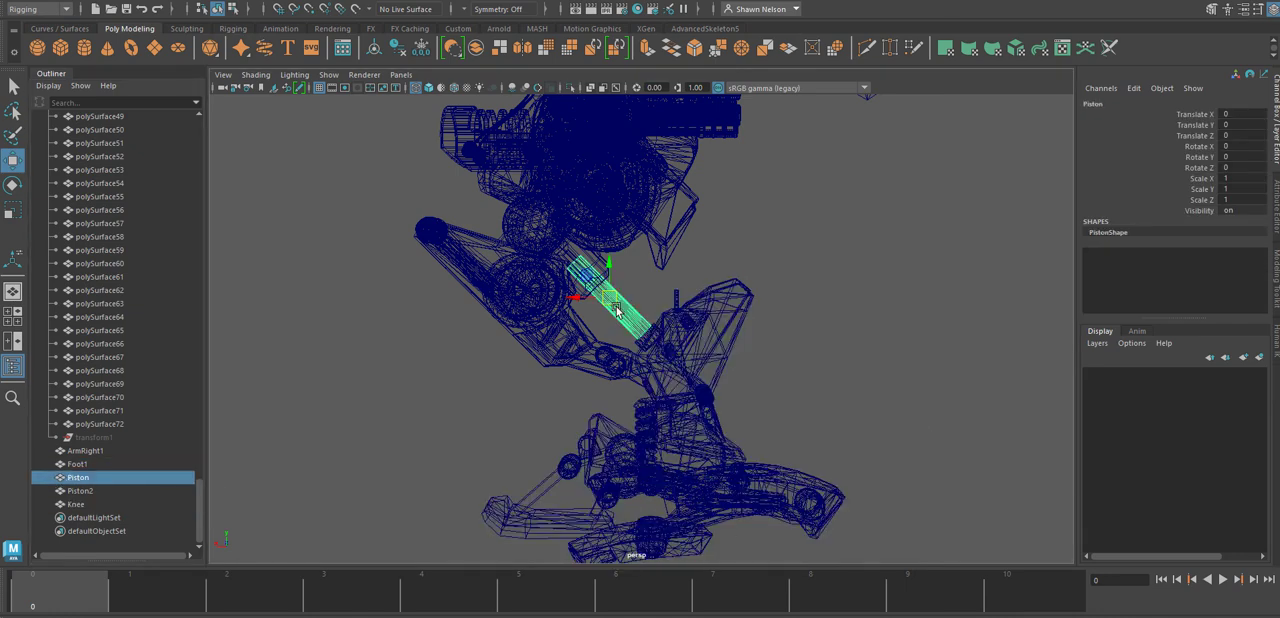
click(560, 262)
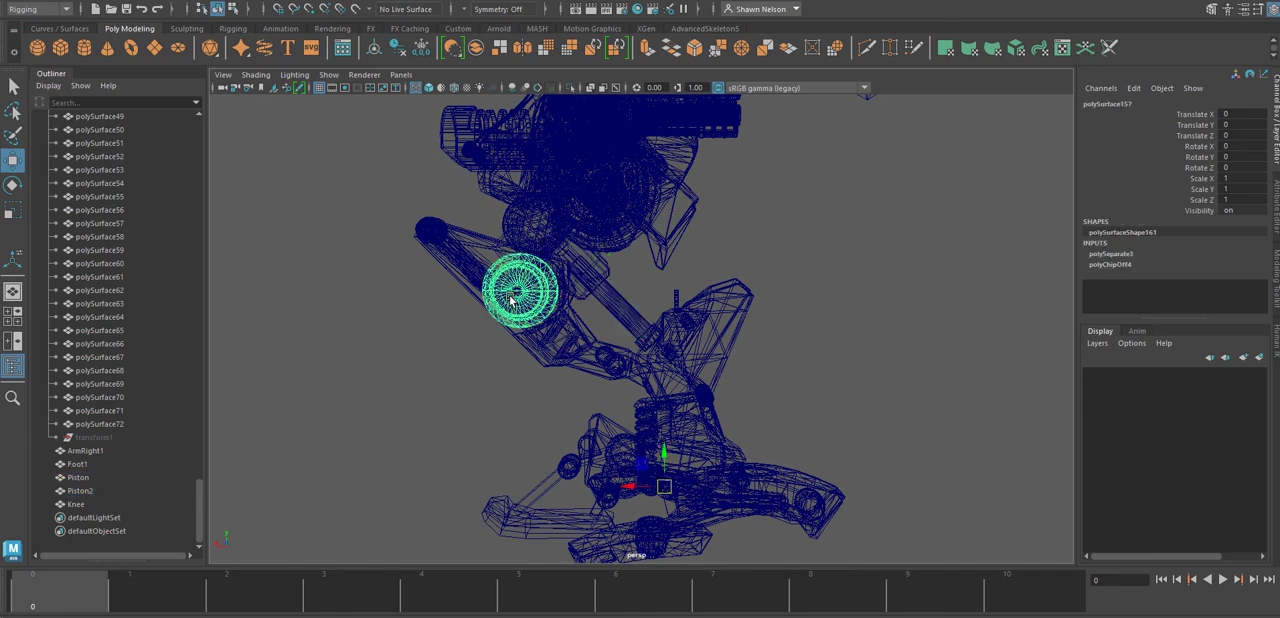
key(5)
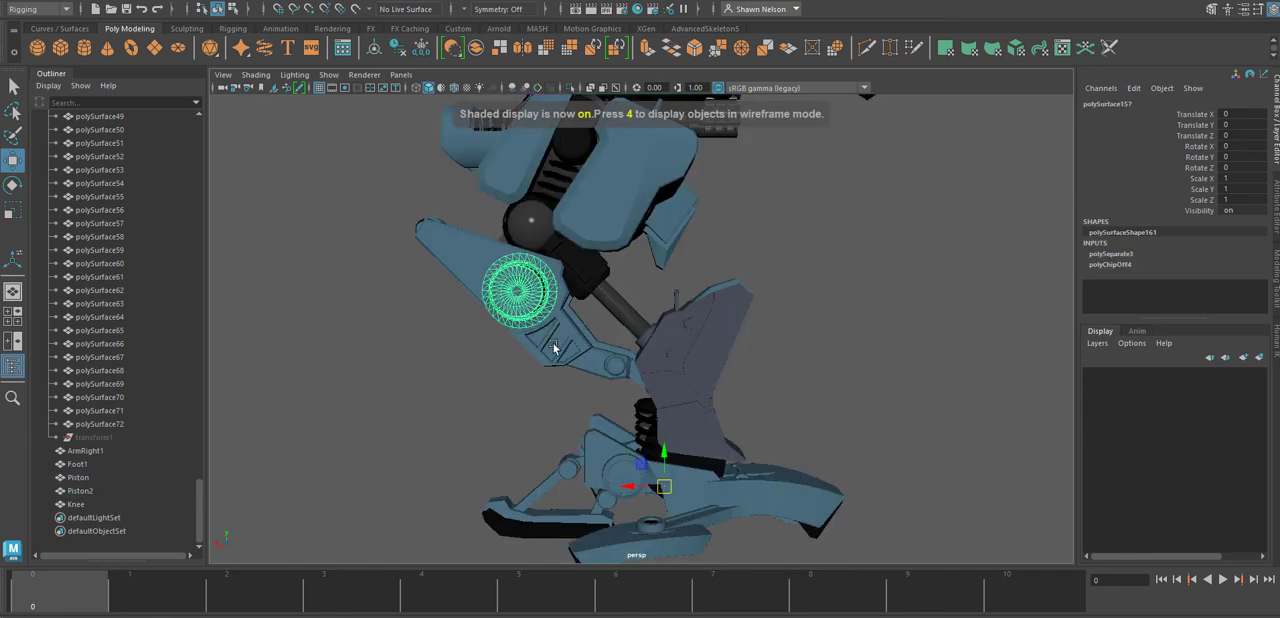
click(555, 348)
alt+drag(880, 290, 650, 315)
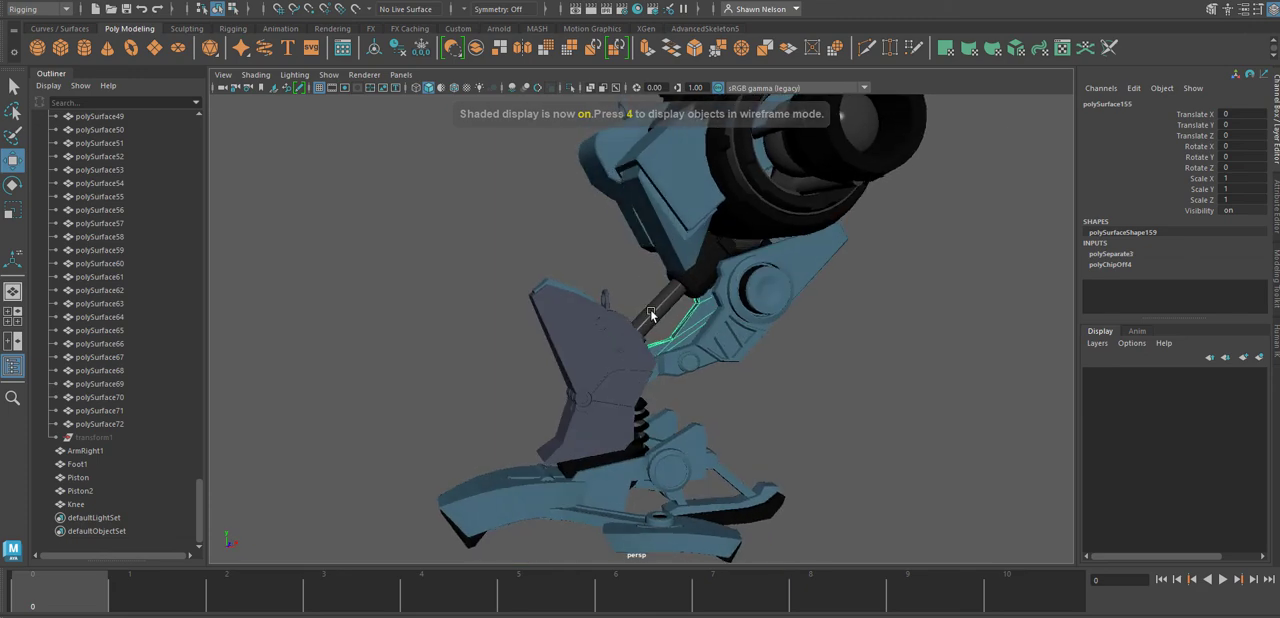
Select the upper leg plates and round joint parts, including polySurface154 to polySurface158 in the Leg group.
click(690, 360)
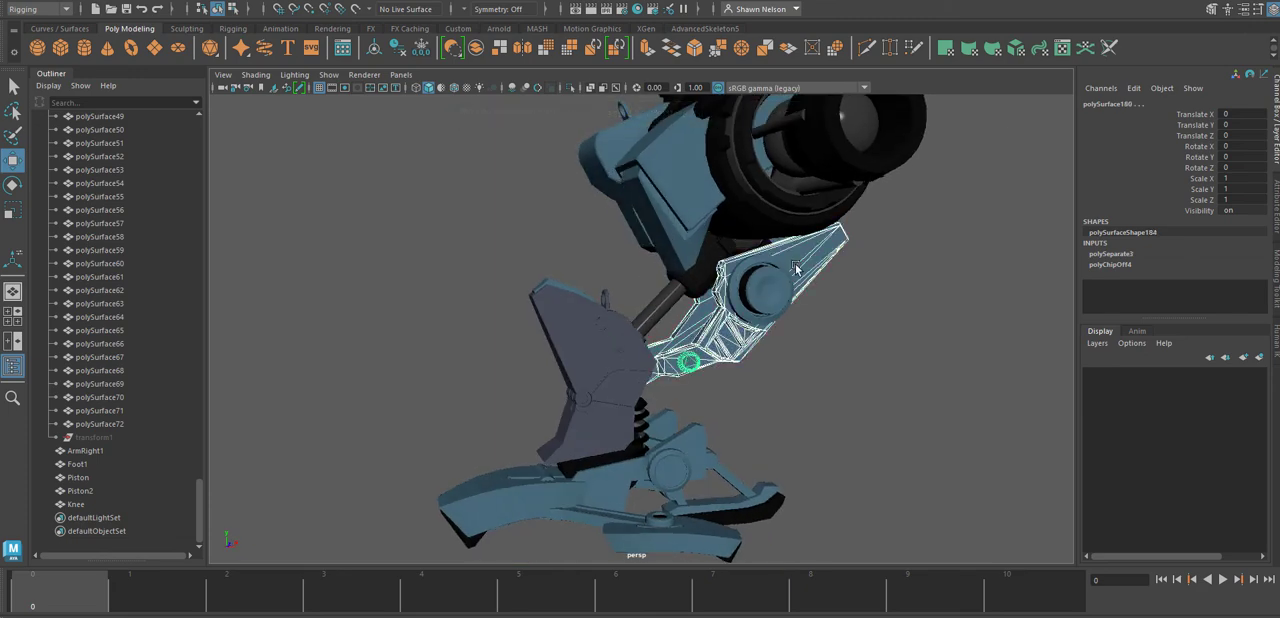
shift+click(796, 267)
shift+click(770, 286)
shift+click(695, 344)
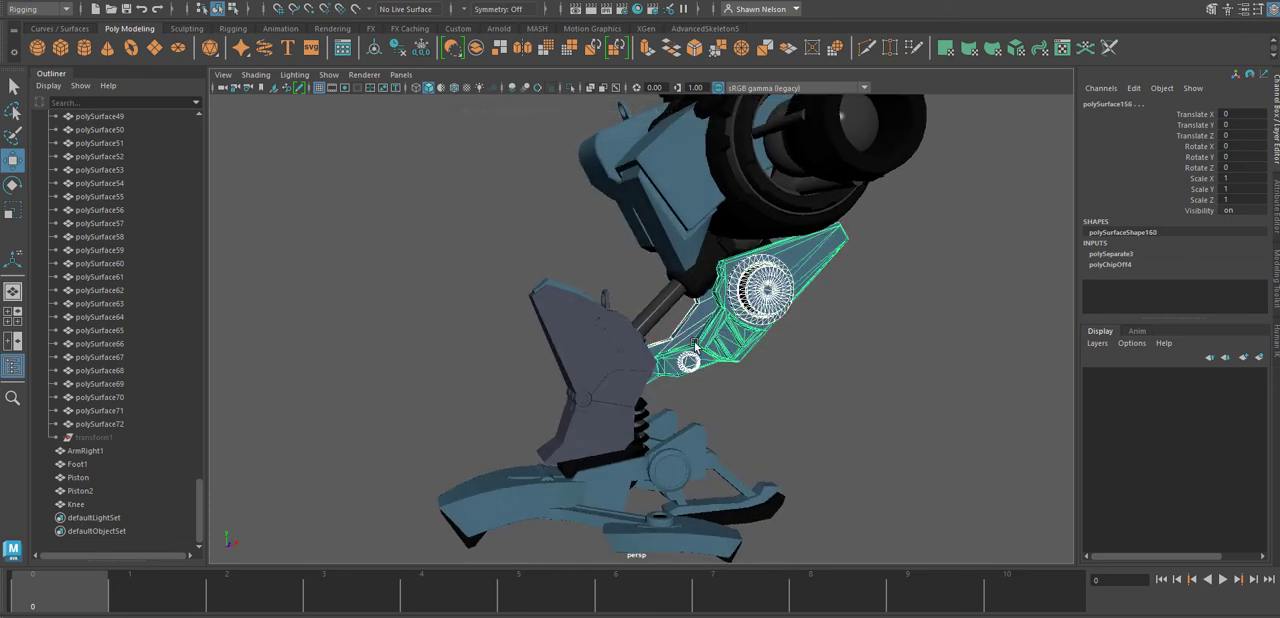
key(f)
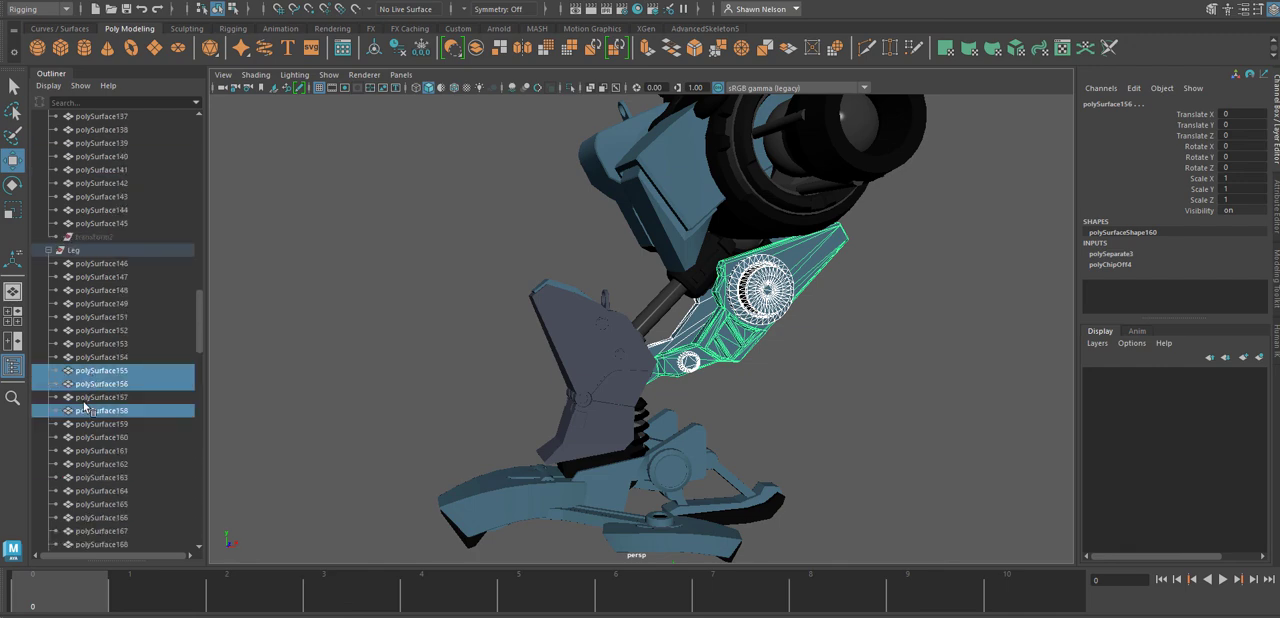
ctrl+click(97, 399)
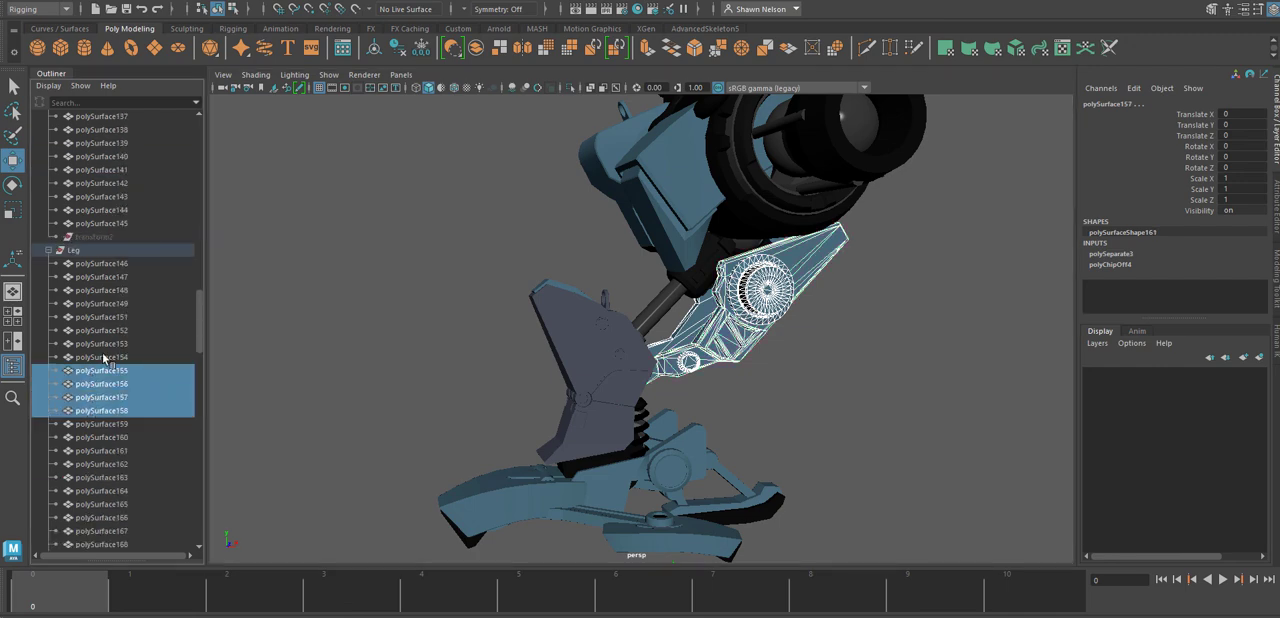
ctrl+click(104, 358)
Extend the selection with the Leg group meshes from polySurface153 up to polySurface146.
alt+drag(566, 352, 820, 320)
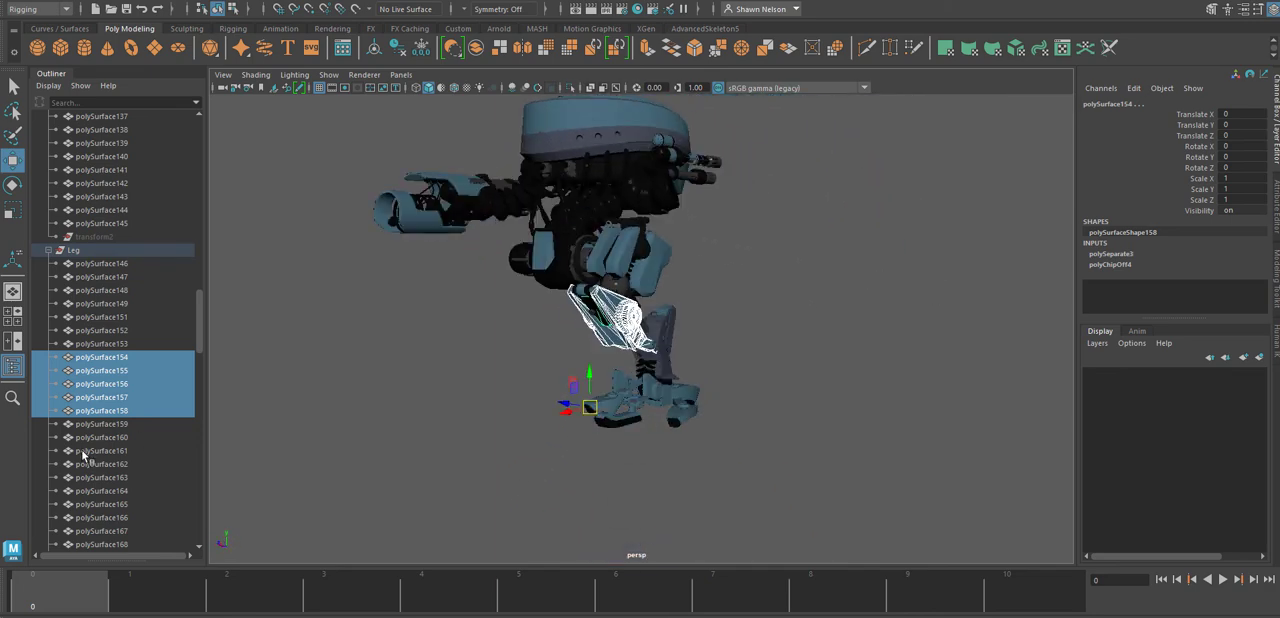
shift+click(91, 344)
shift+click(95, 331)
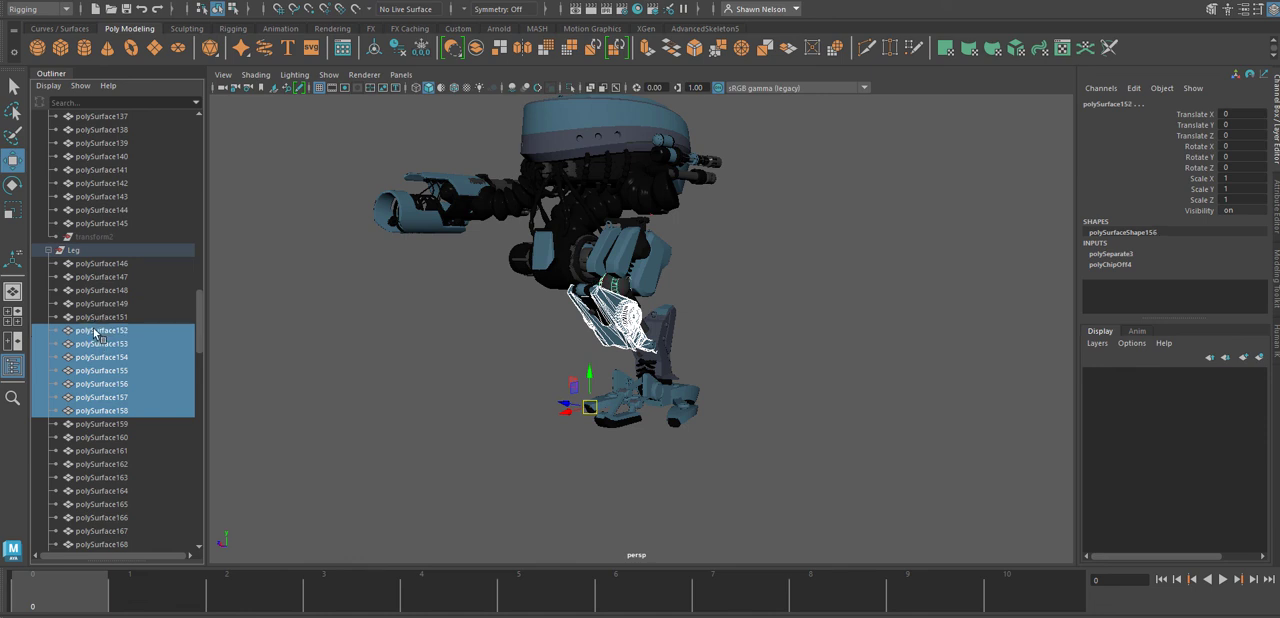
shift+click(98, 317)
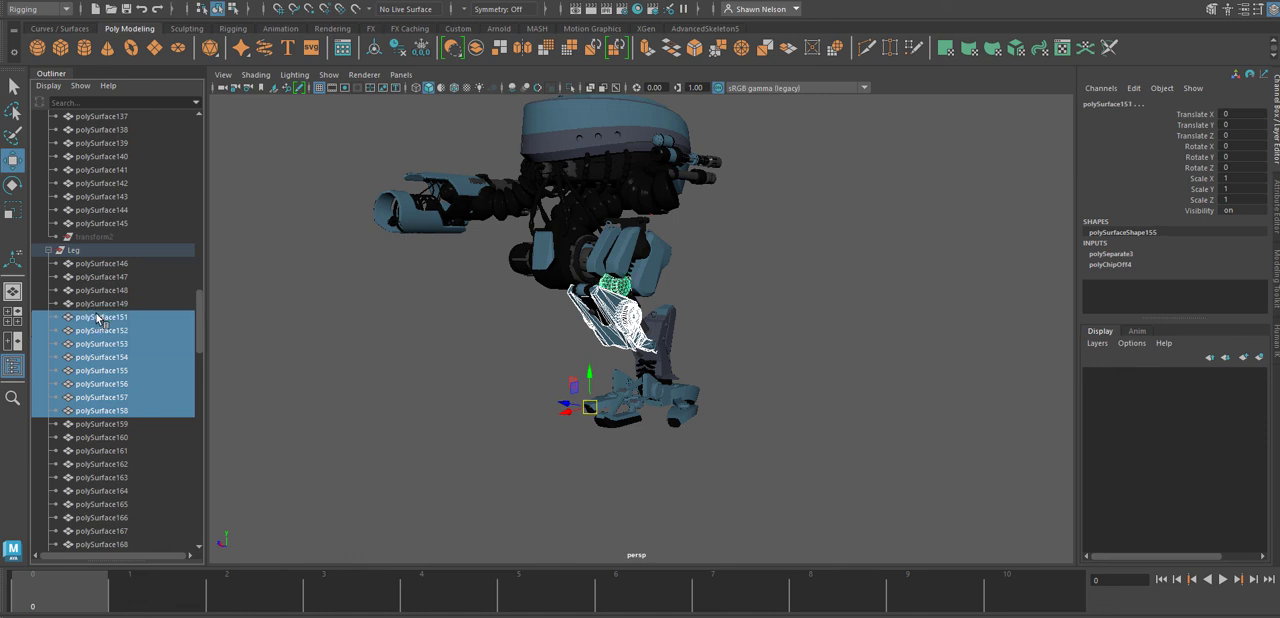
shift+click(103, 303)
shift+click(103, 290)
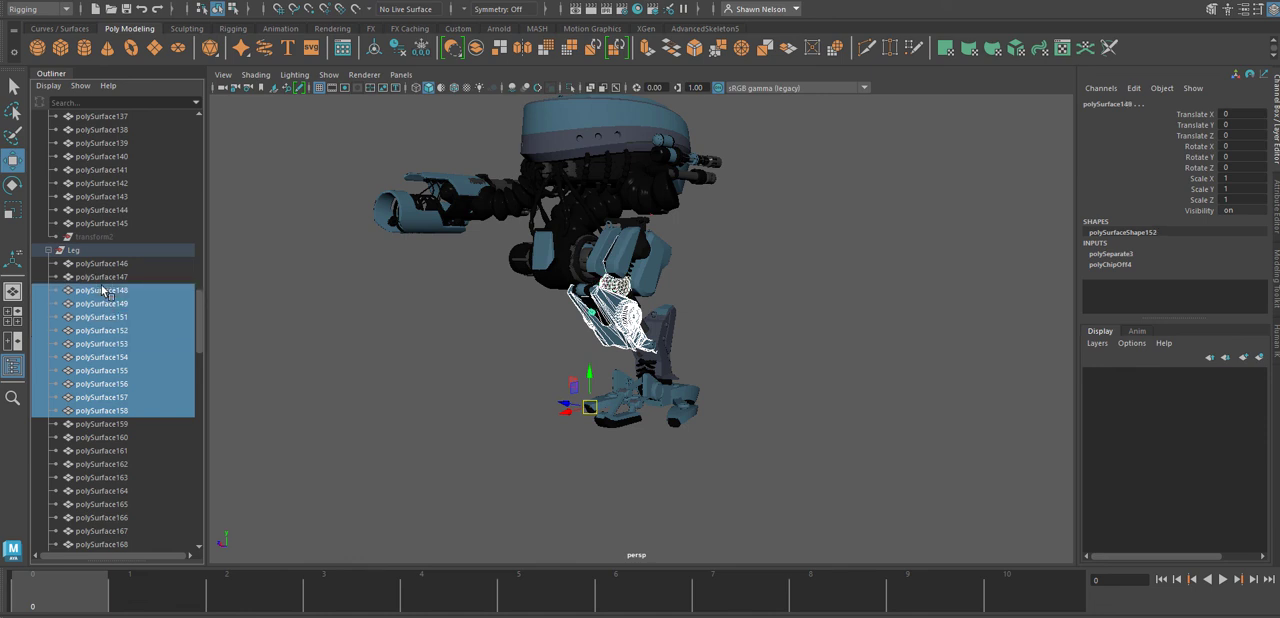
shift+click(101, 277)
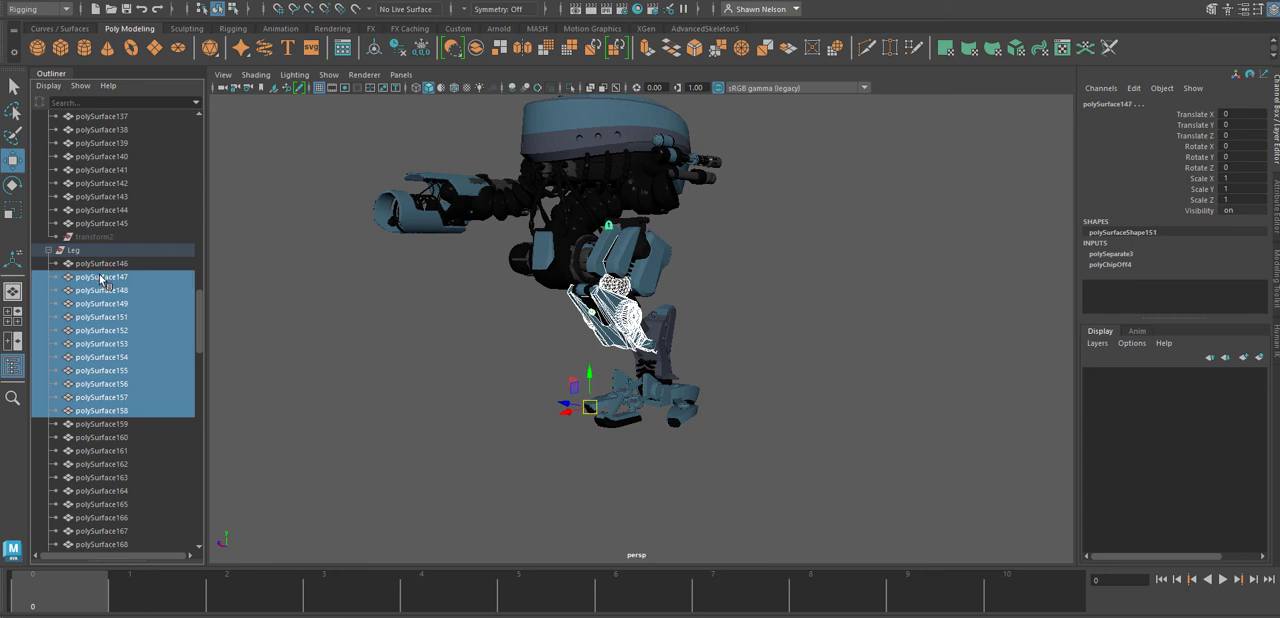
shift+click(101, 264)
Add the Leg group meshes polySurface159 to polySurface164 to the selection.
shift+click(104, 424)
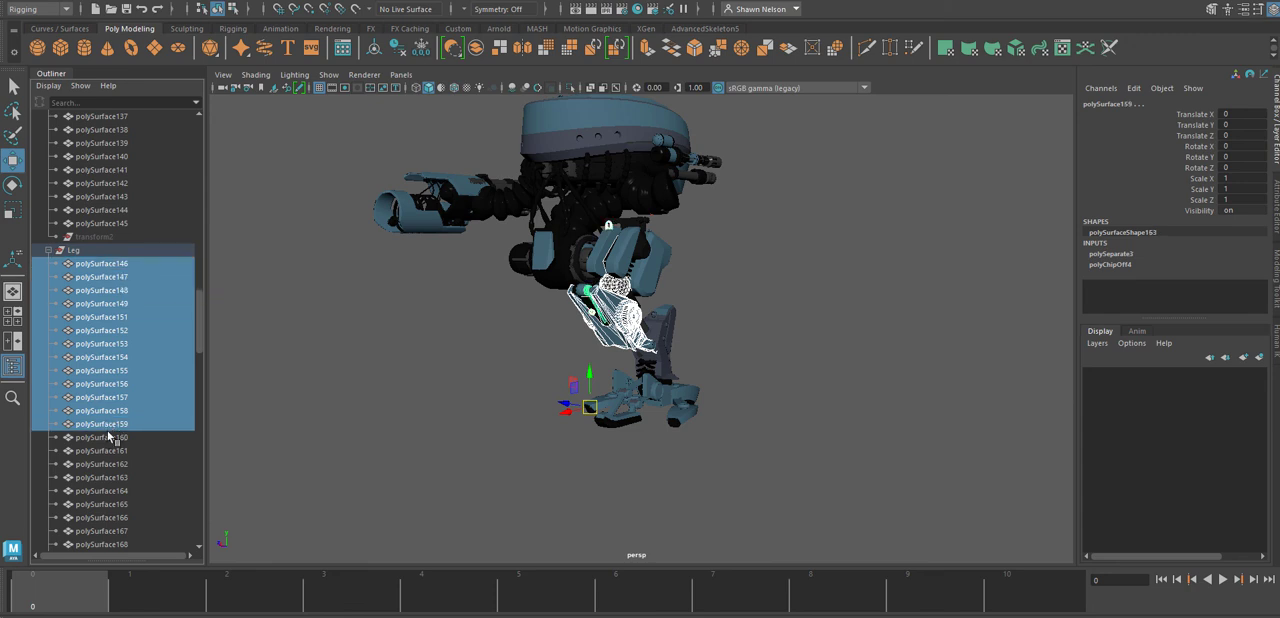
shift+click(106, 438)
shift+click(103, 452)
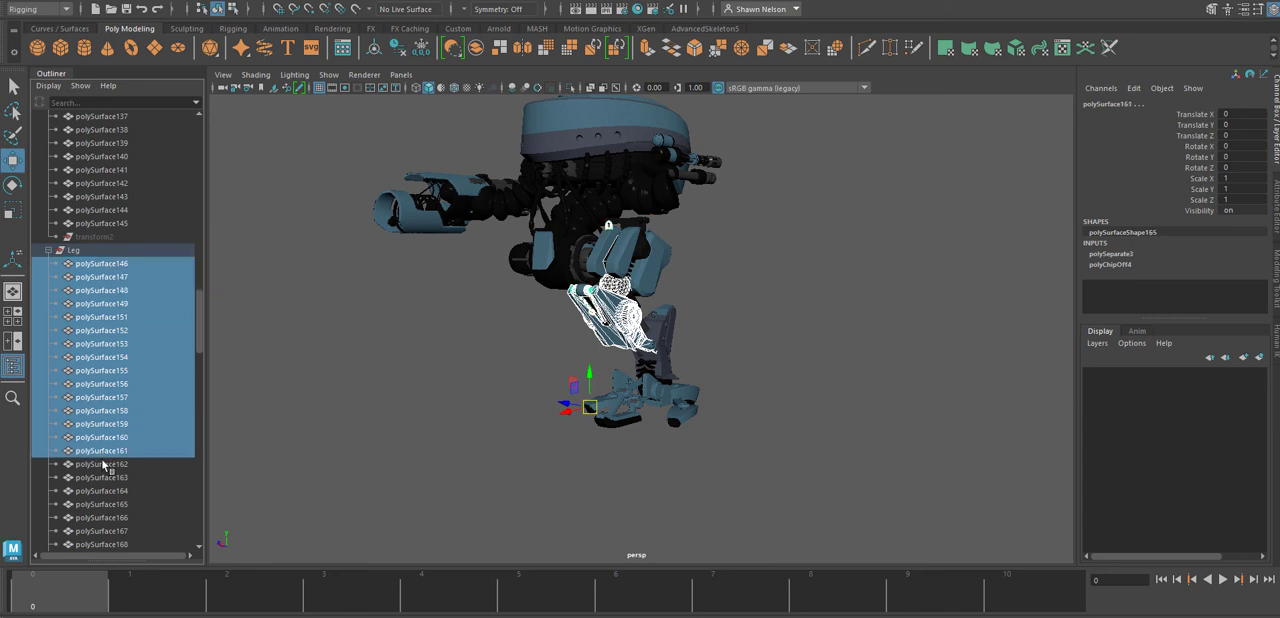
shift+click(100, 465)
shift+click(103, 478)
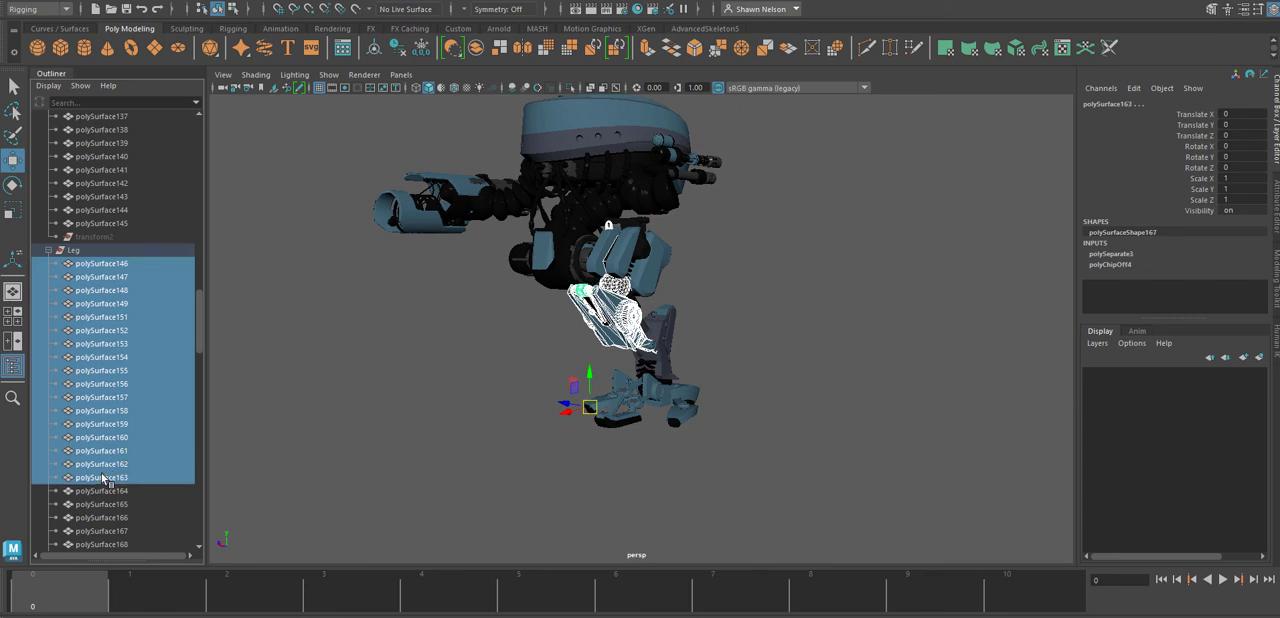
shift+click(100, 491)
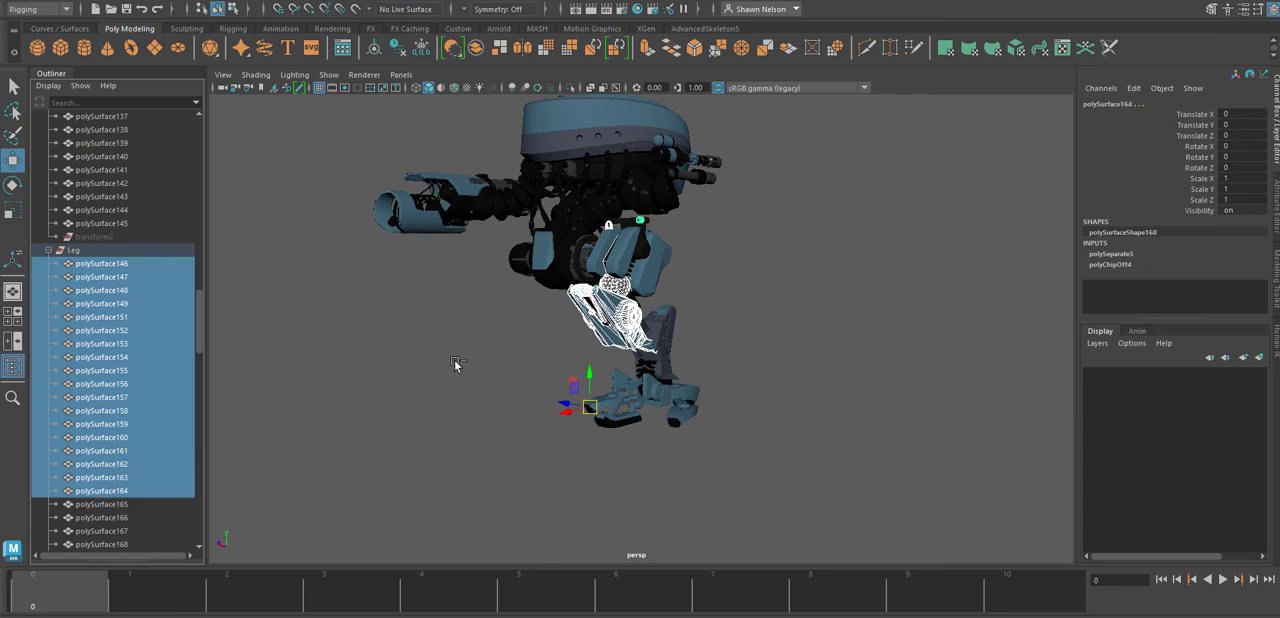
Deselect the ball joint pieces above the upper leg, polySurface149 and polySurface151 to polySurface154.
alt+drag(455, 364, 691, 215)
alt+right_drag(691, 215, 850, 388)
alt+drag(757, 294, 829, 314)
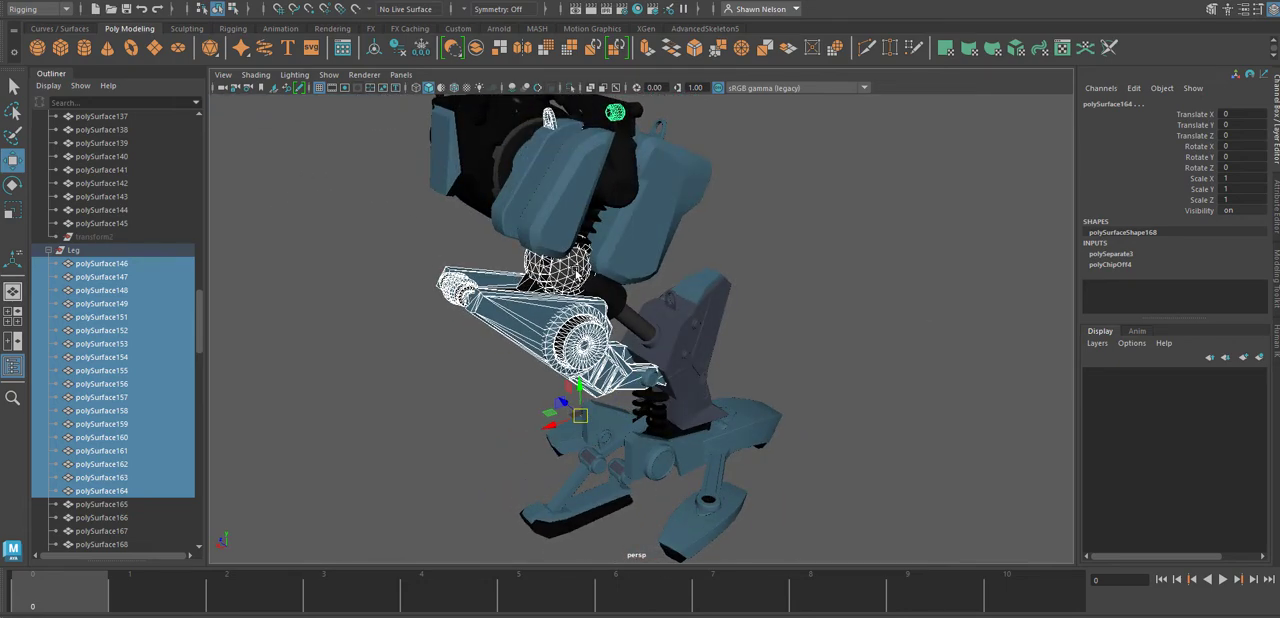
ctrl+click(575, 271)
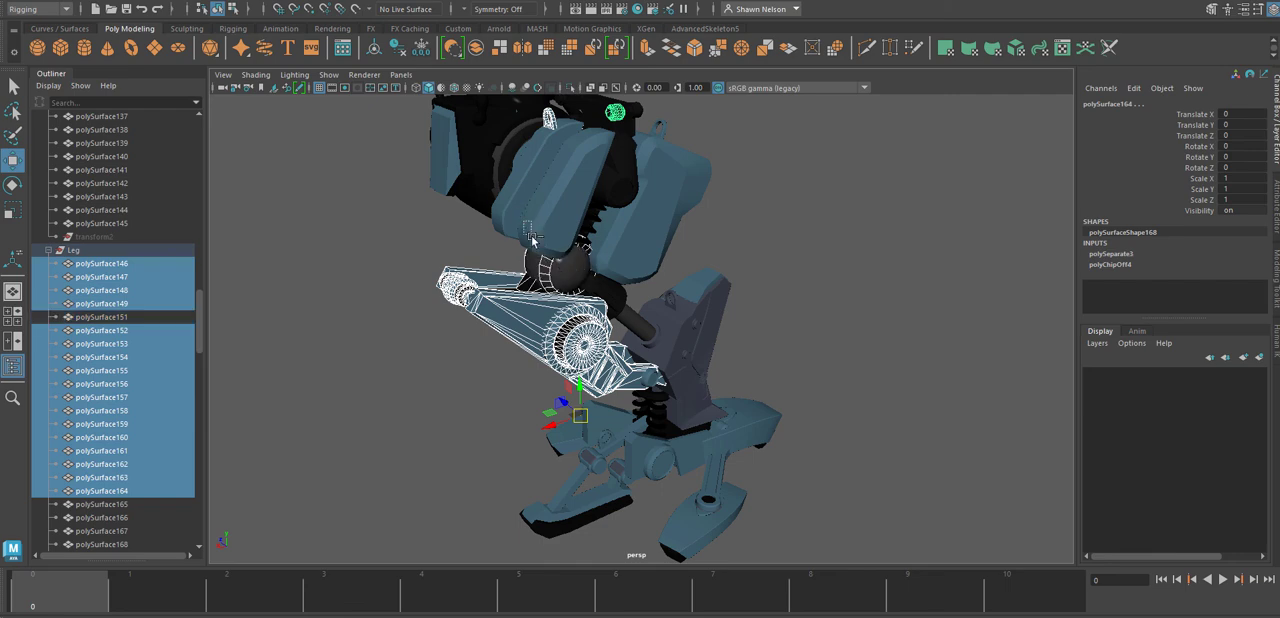
ctrl+drag(524, 232, 605, 250)
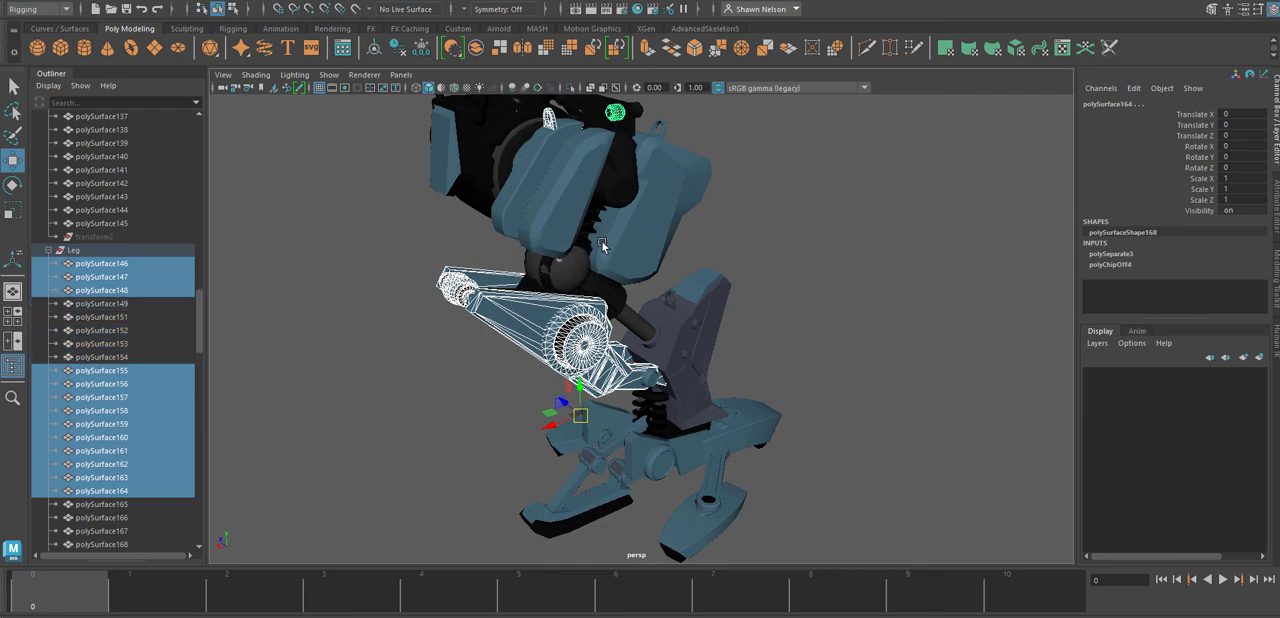
Display the model in wireframe and deselect the small parts above the leg, polySurface146, polySurface147 and polySurface164.
key(5)
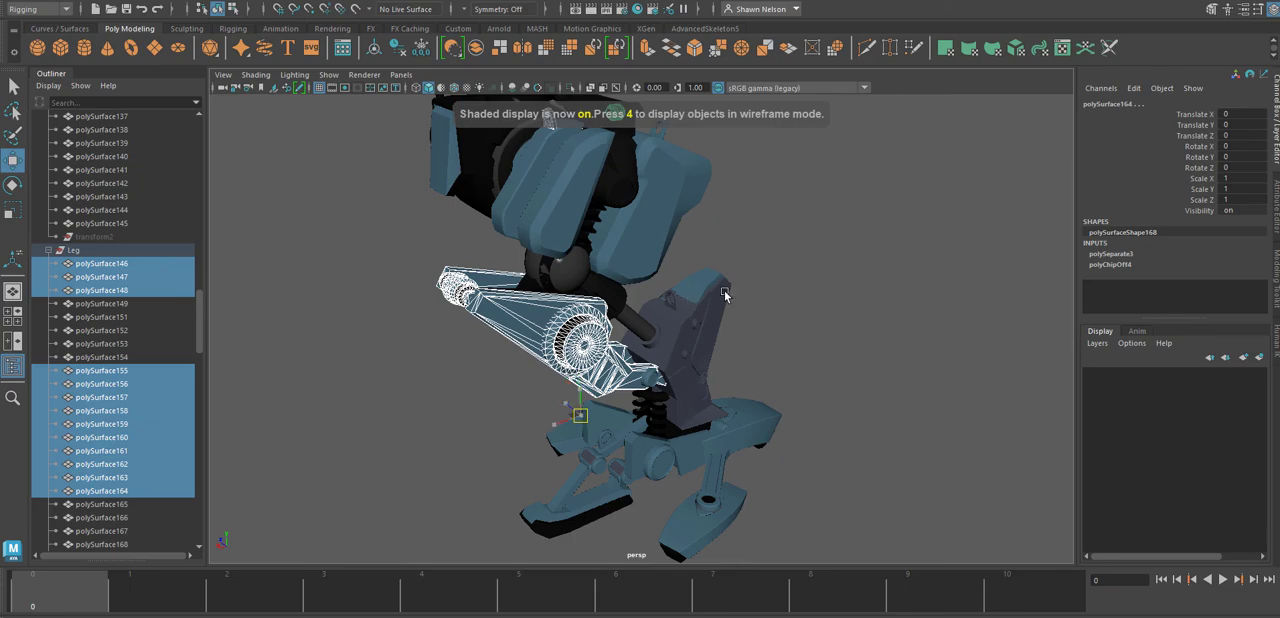
key(4)
alt+drag(612, 296, 742, 345)
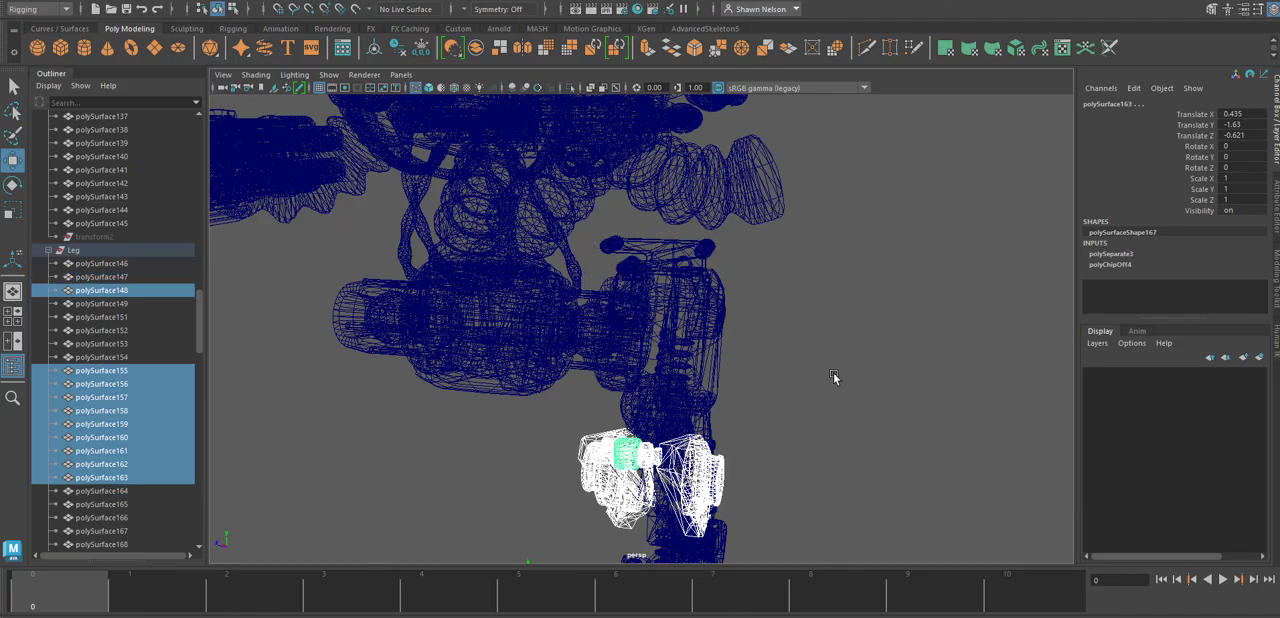
alt+drag(833, 376, 772, 452)
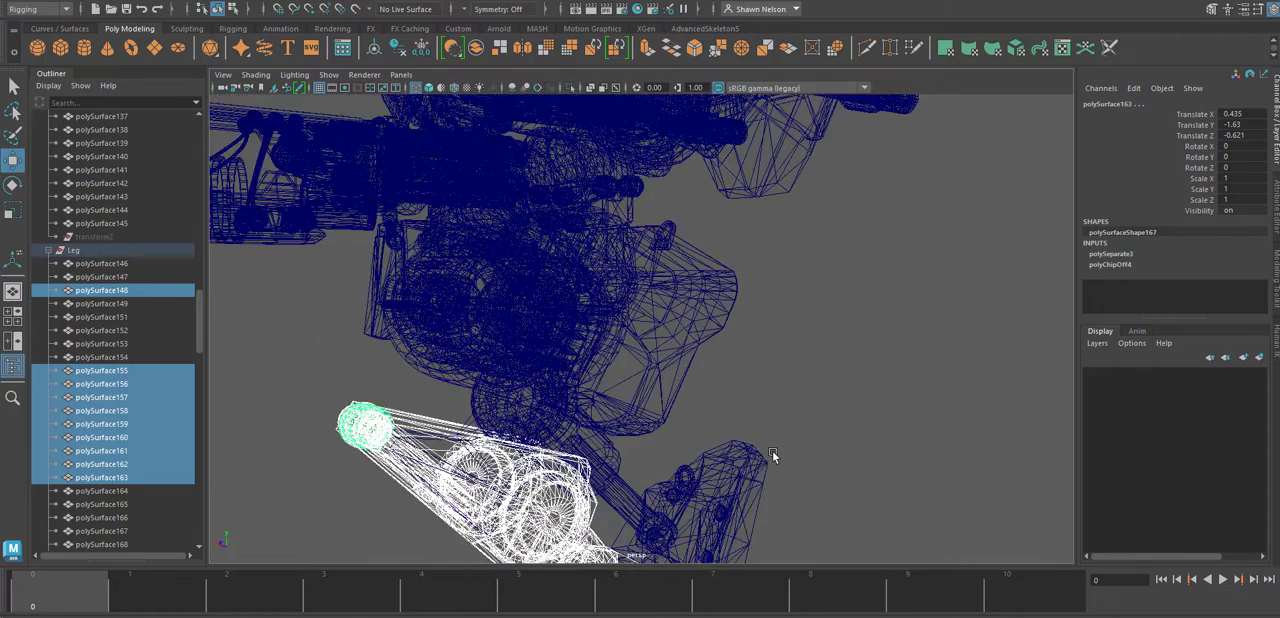
Add the ball joint pieces polySurface151 to polySurface154 back to the selection and return to shaded display.
shift+click(467, 415)
shift+click(537, 407)
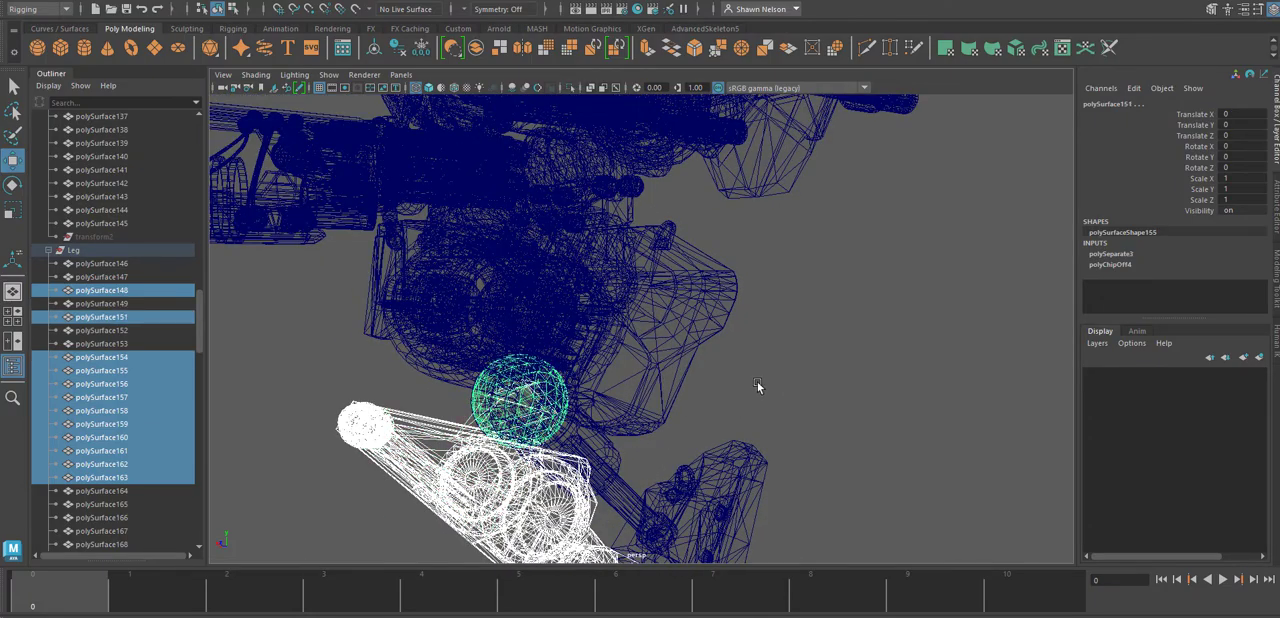
alt+drag(733, 390, 633, 410)
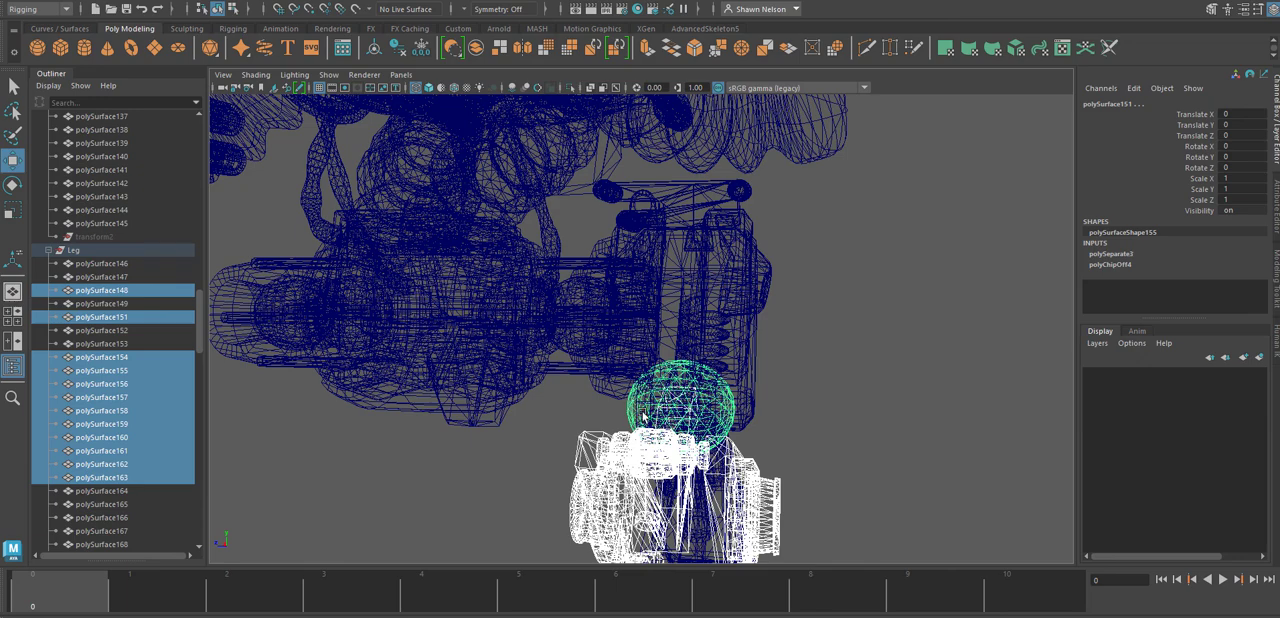
key(5)
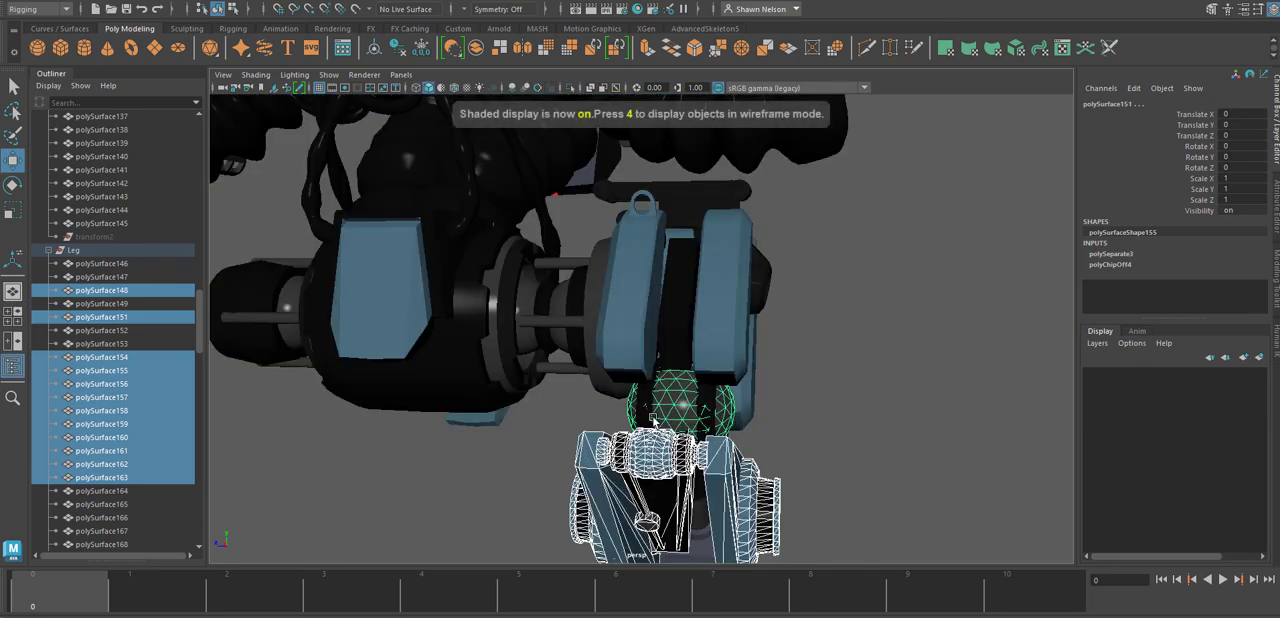
shift+click(700, 410)
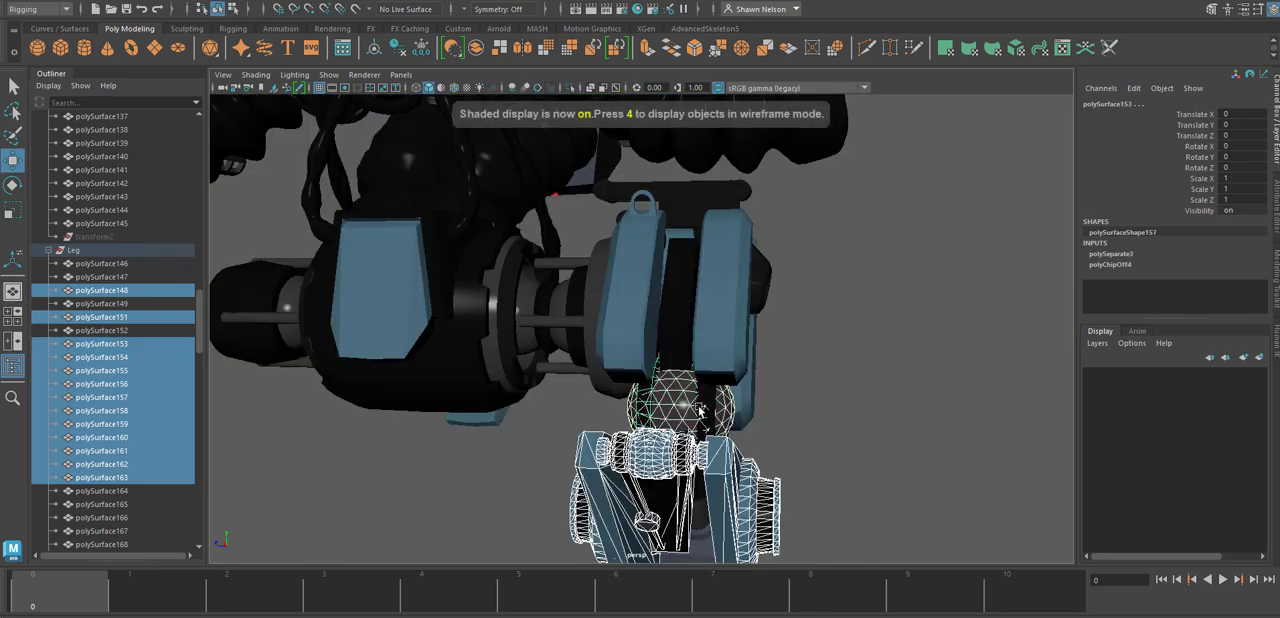
shift+click(710, 405)
Combine the selected upper leg and ball joint pieces into one mesh, leaving out the adjacent piston housing.
alt+drag(876, 420, 752, 402)
scroll(624, 340, up, 5)
alt+middle_drag(631, 343, 905, 203)
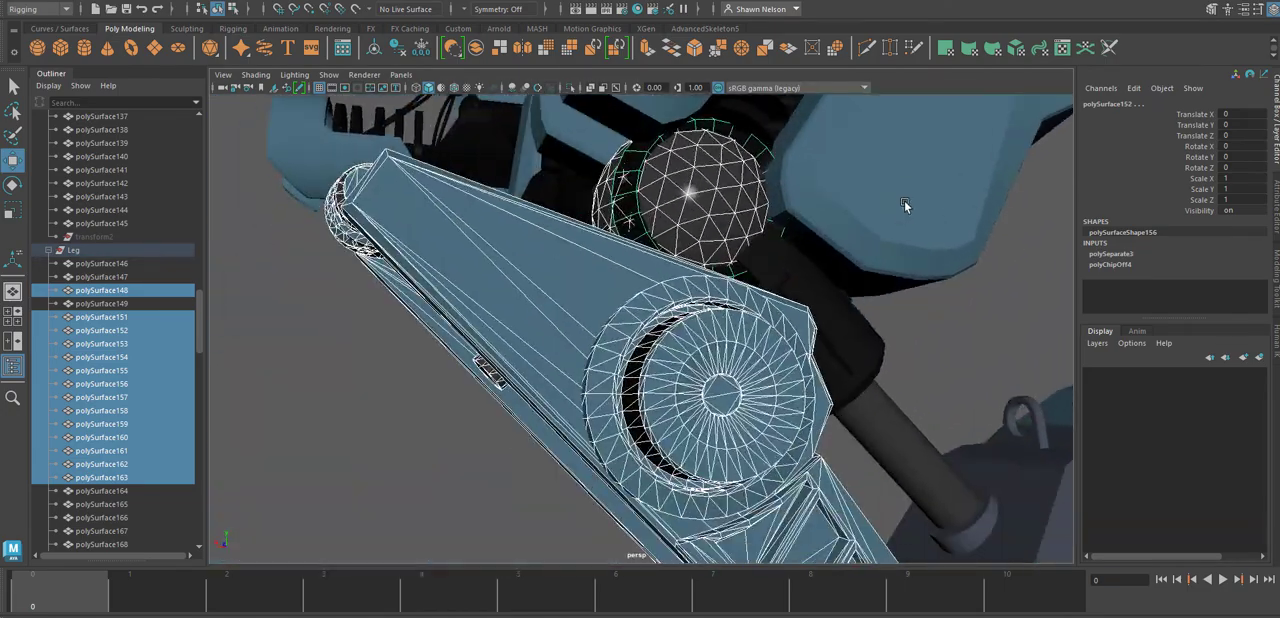
alt+drag(905, 203, 636, 321)
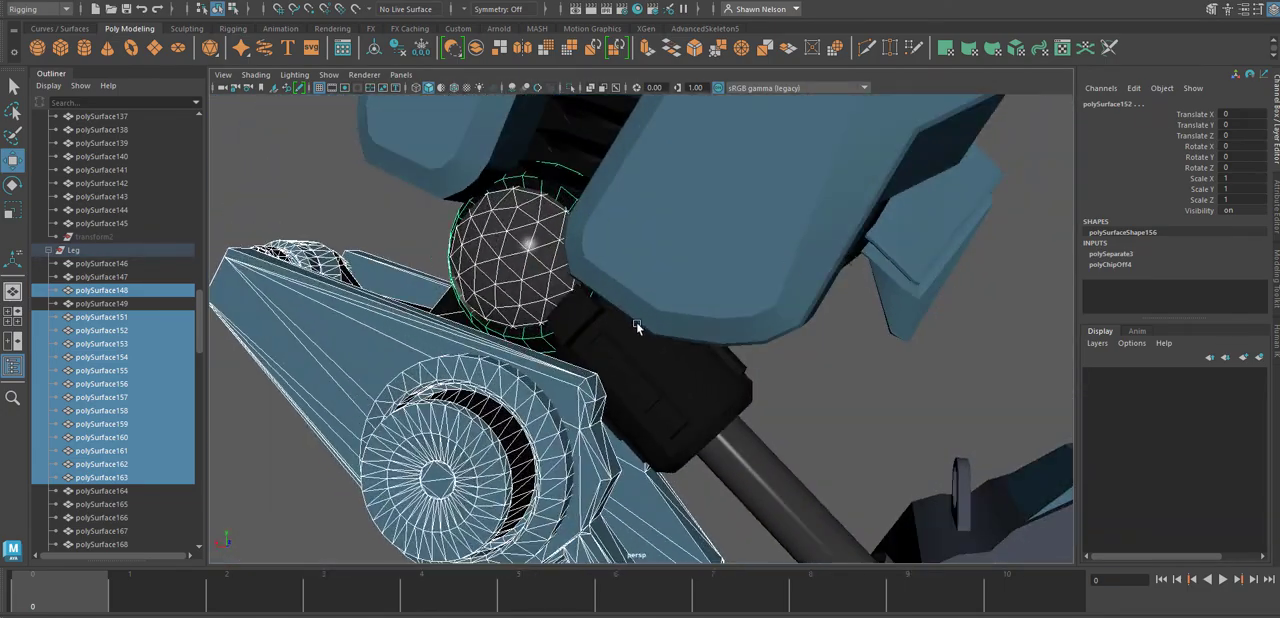
shift+click(574, 317)
key(ctrl+z)
alt+drag(836, 363, 785, 341)
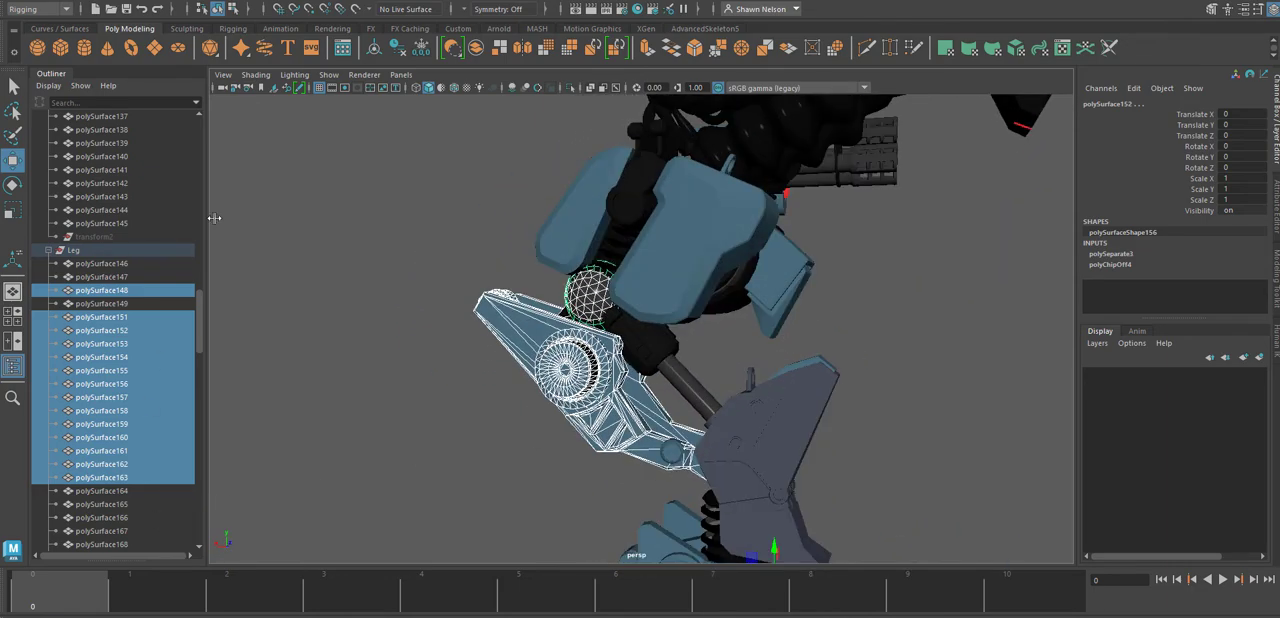
click(452, 50)
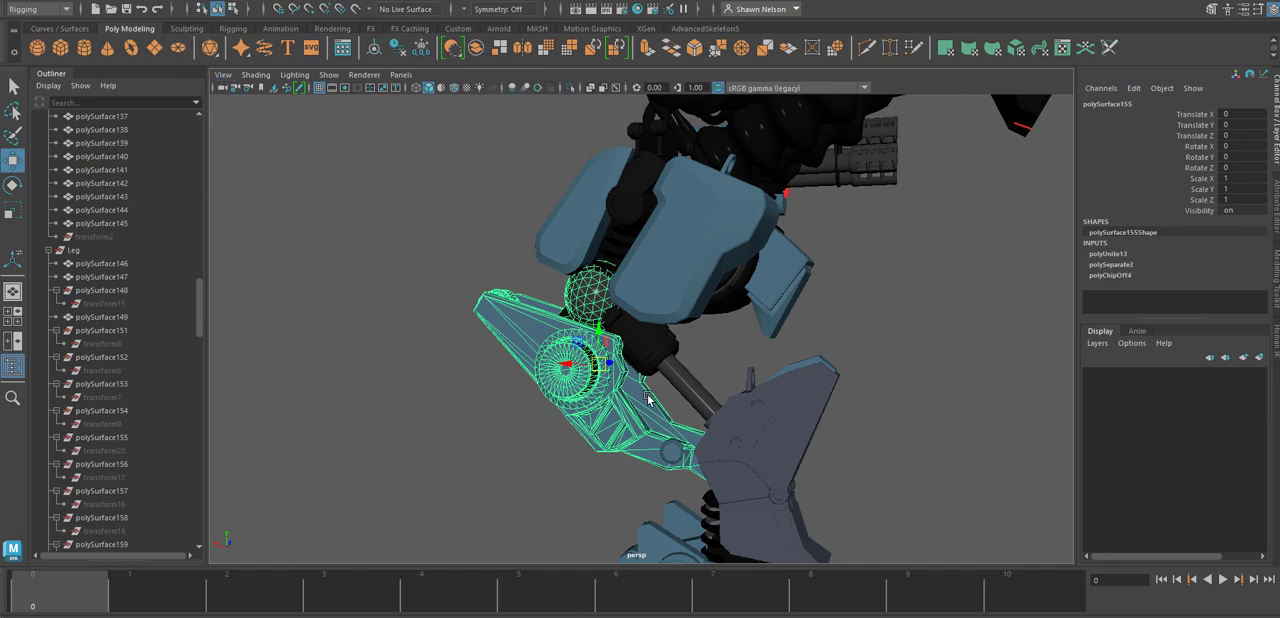
Switch to the front view, hide the grid and bring the combined upper leg mesh into close view.
key(space)
drag(648, 399, 687, 398)
key(space)
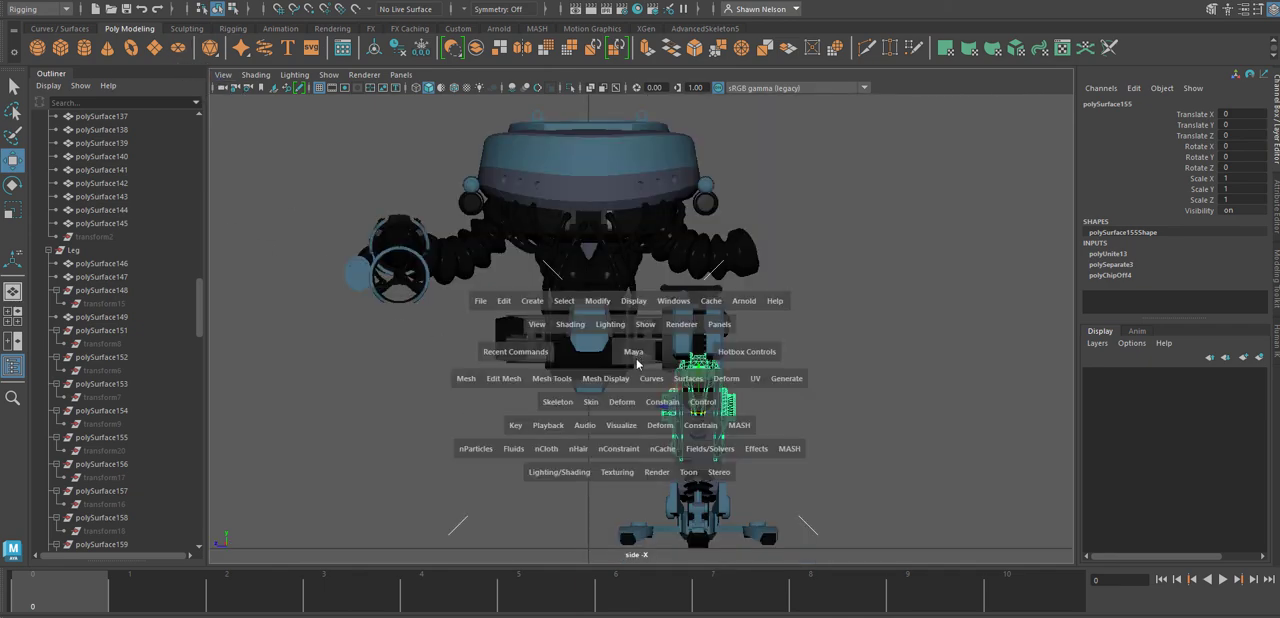
drag(633, 354, 632, 375)
alt+right_drag(655, 232, 957, 414)
alt+middle_drag(957, 414, 787, 463)
alt+right_drag(787, 463, 817, 429)
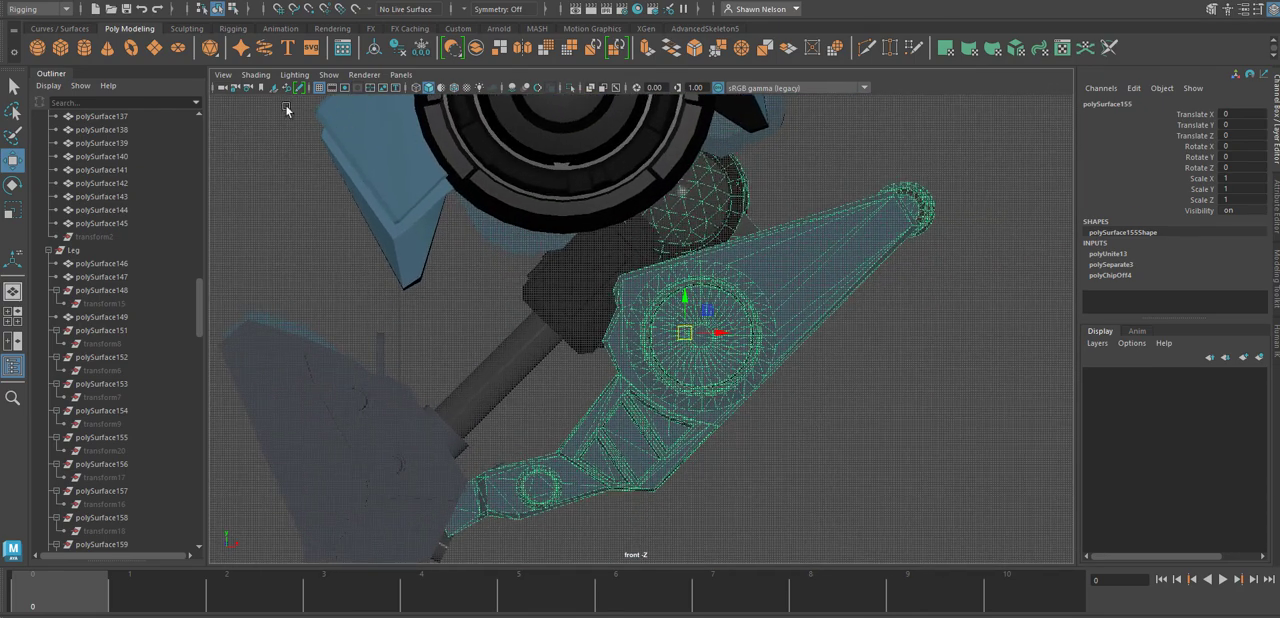
click(318, 88)
alt+right_drag(660, 354, 832, 453)
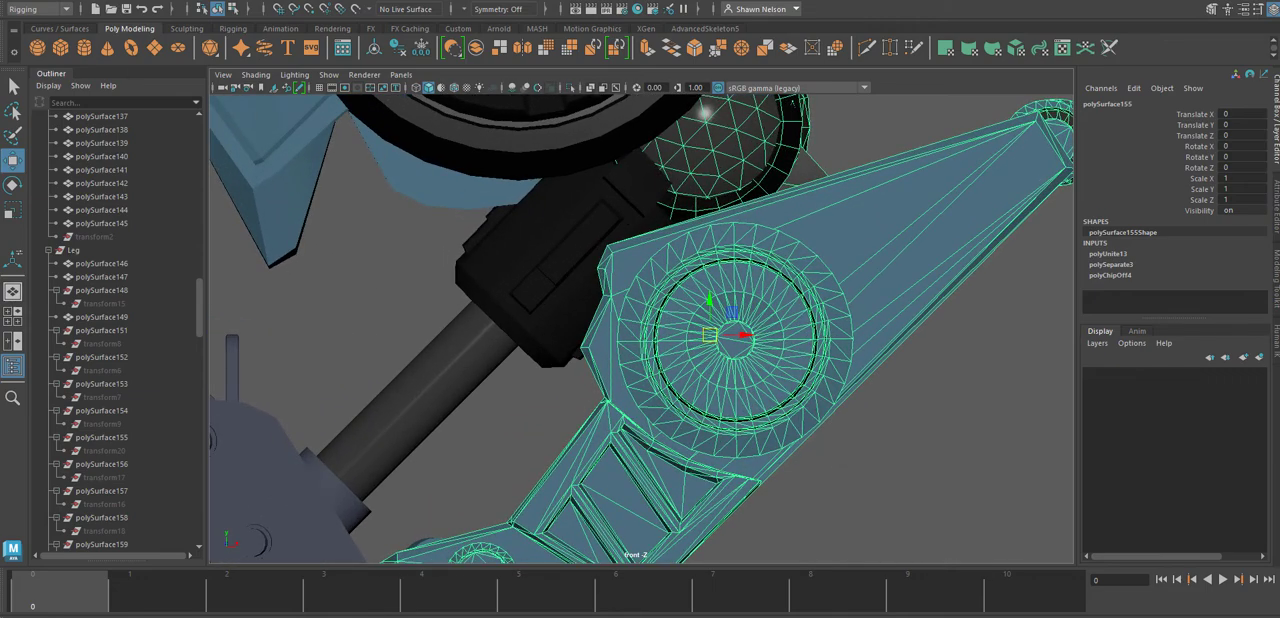
Center the pivot of the combined upper leg mesh and delete its construction history.
click(153, 0)
click(183, 93)
click(64, 0)
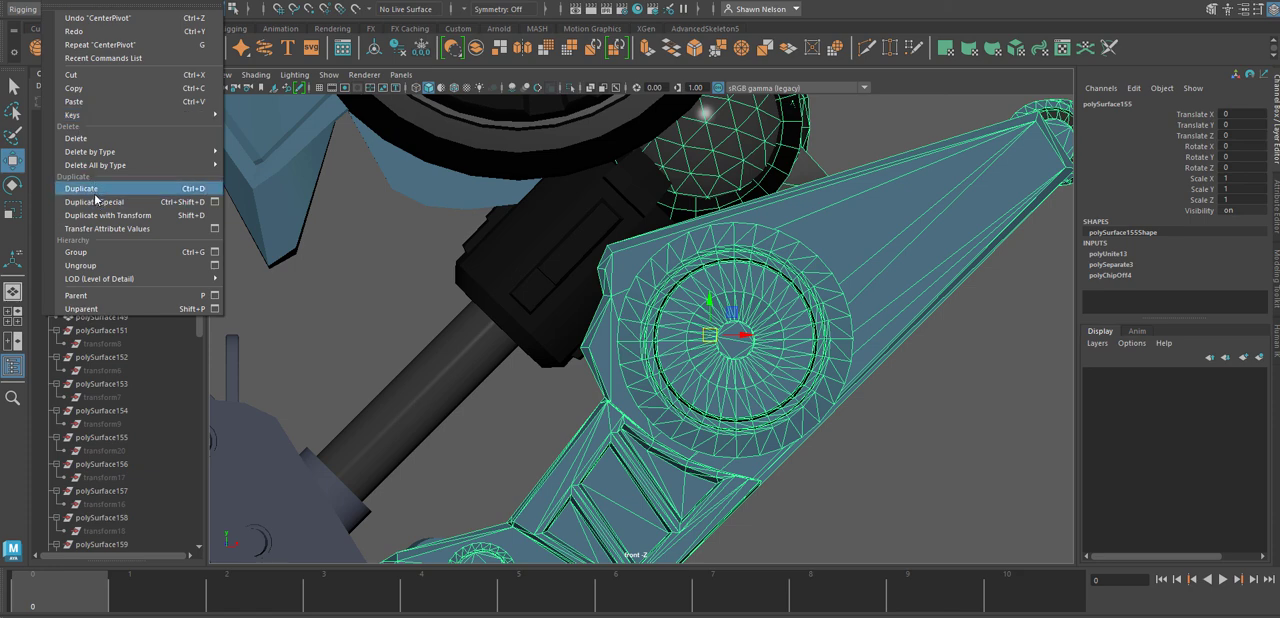
mouse_move(104, 155)
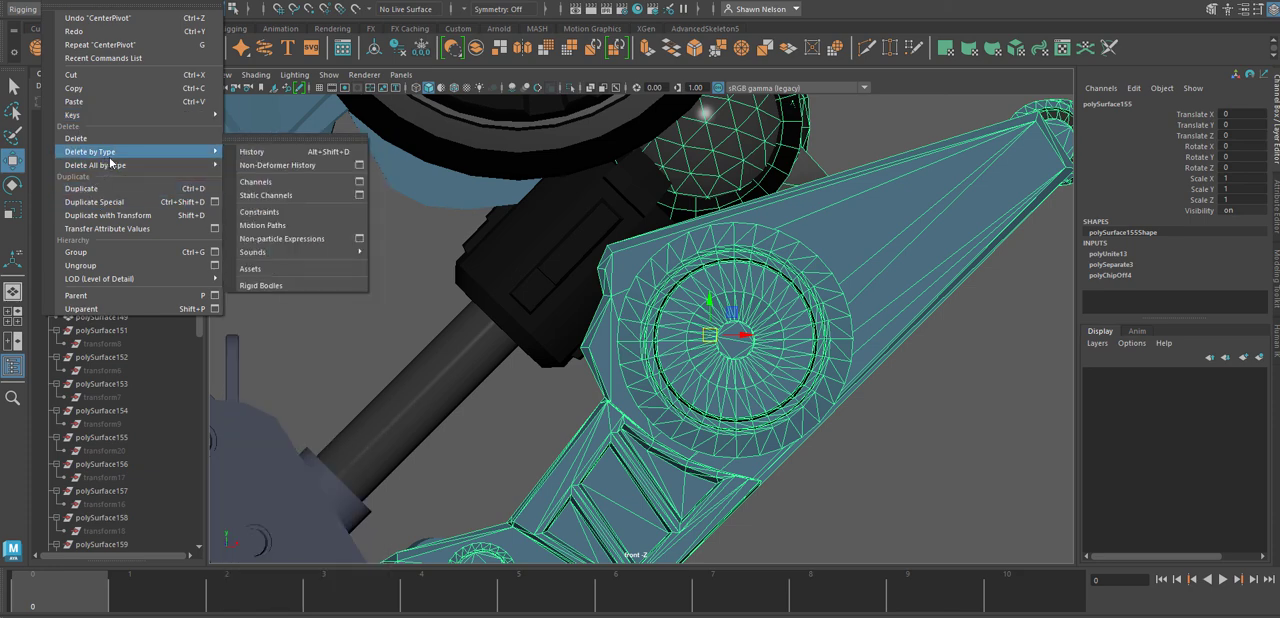
click(252, 151)
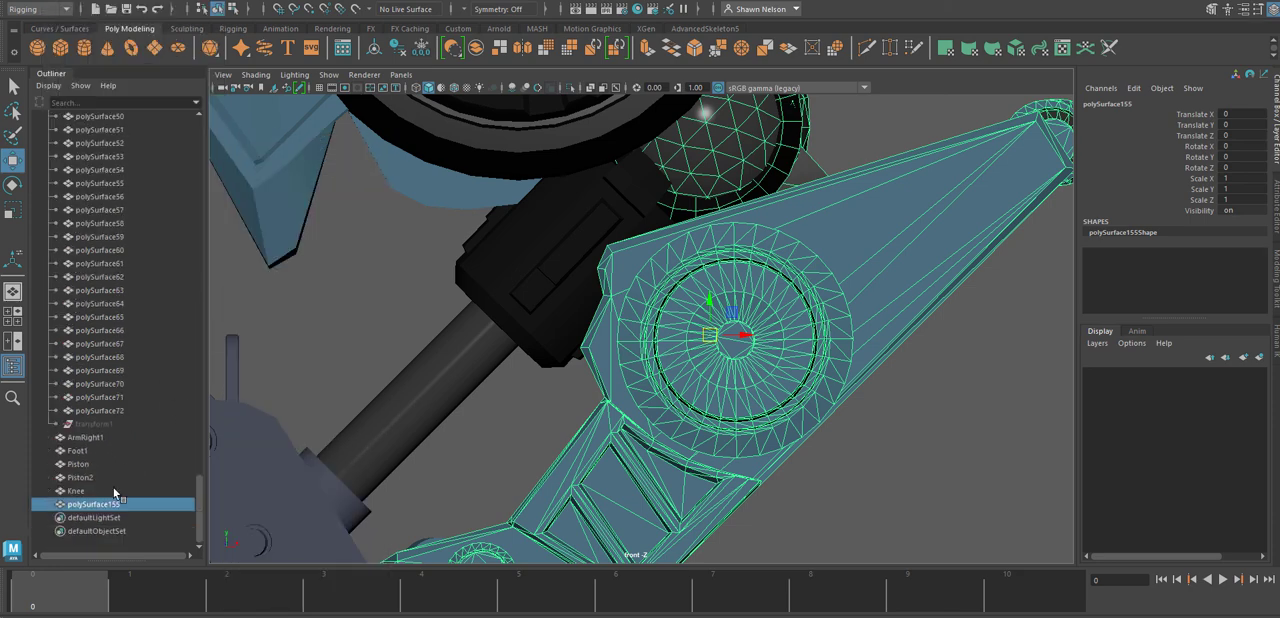
Rename the combined upper leg mesh to Thigh.
double_click(104, 504)
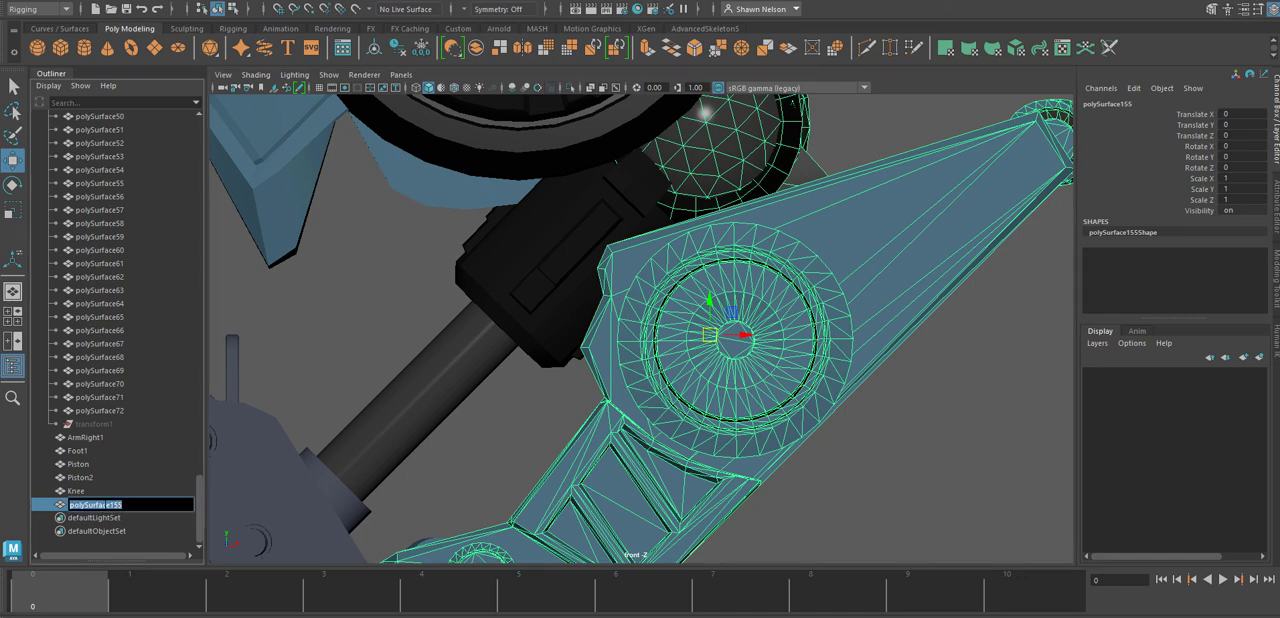
text(R)
key(Return)
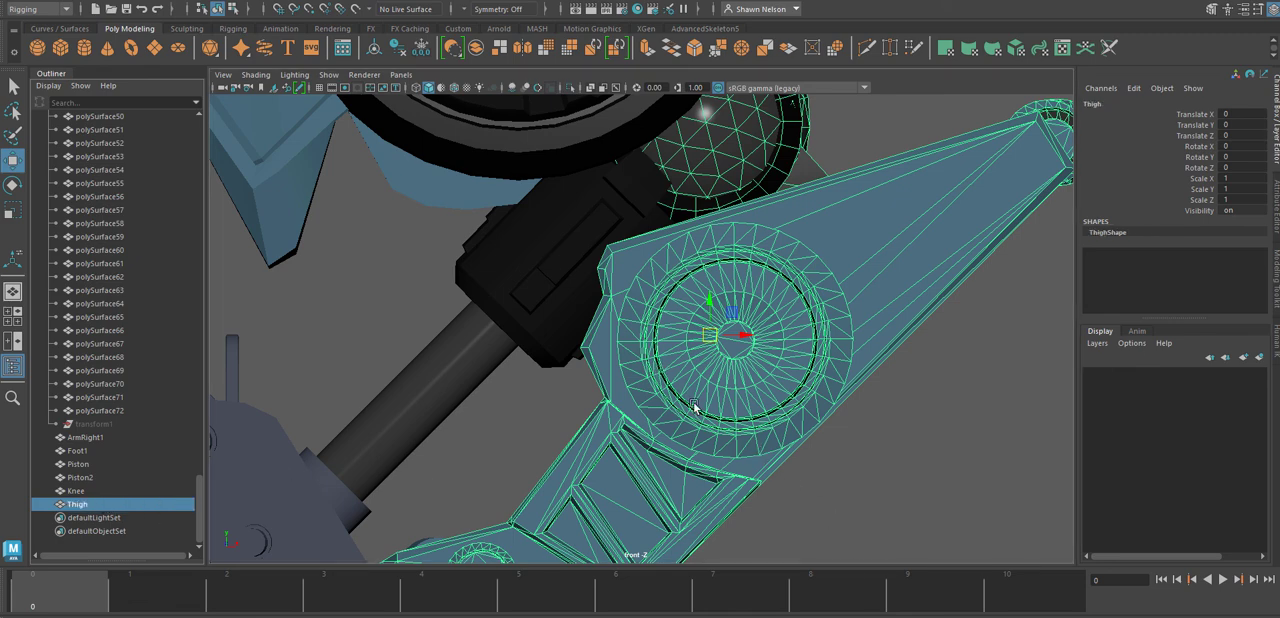
Move the Thigh's pivot to the centre of its hip ball joint and check the placement in the front and side wireframe views.
key(d)
drag(712, 341, 706, 164)
alt+middle_drag(775, 251, 745, 455)
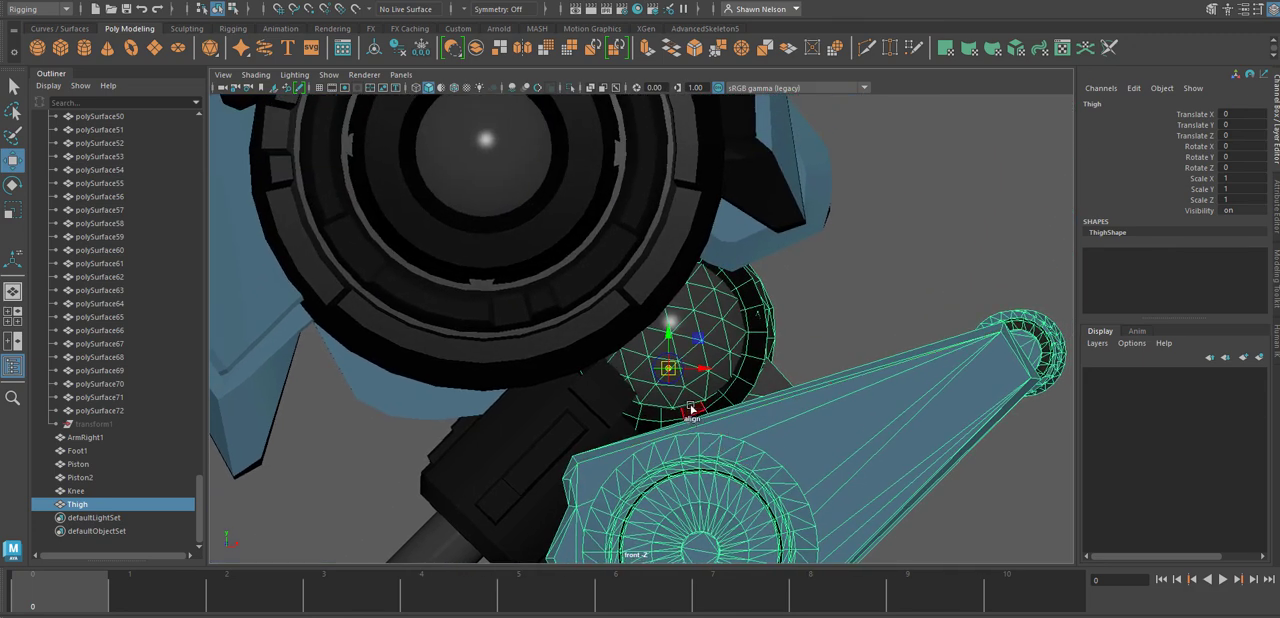
drag(666, 363, 667, 334)
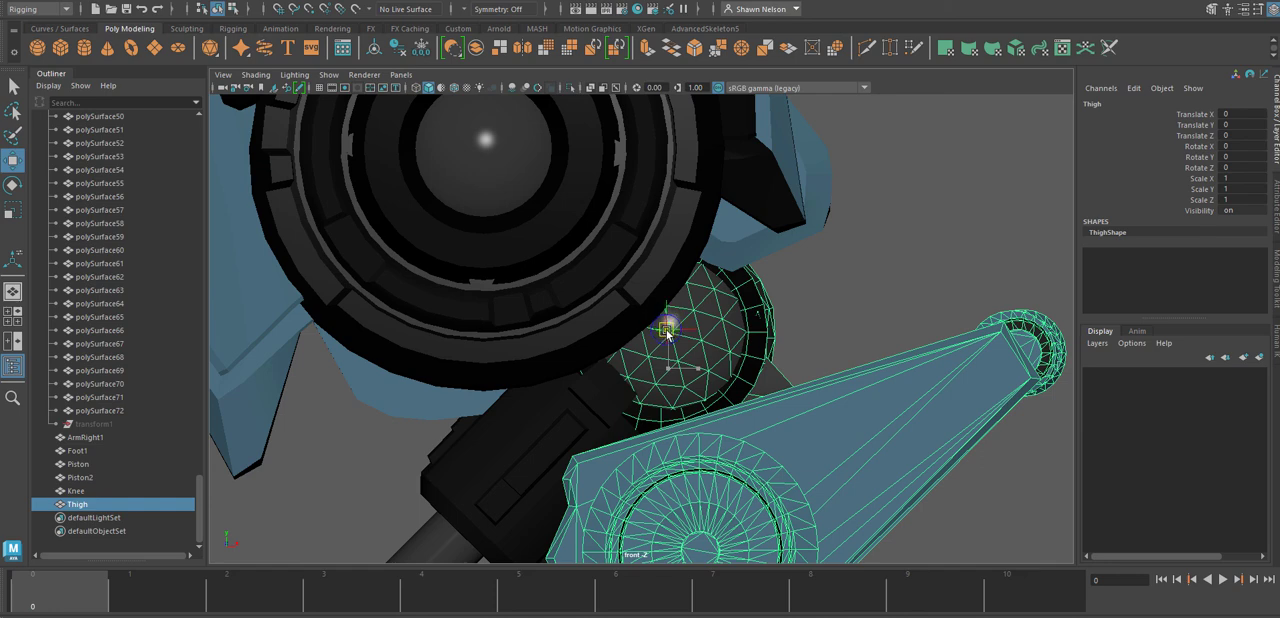
key(4)
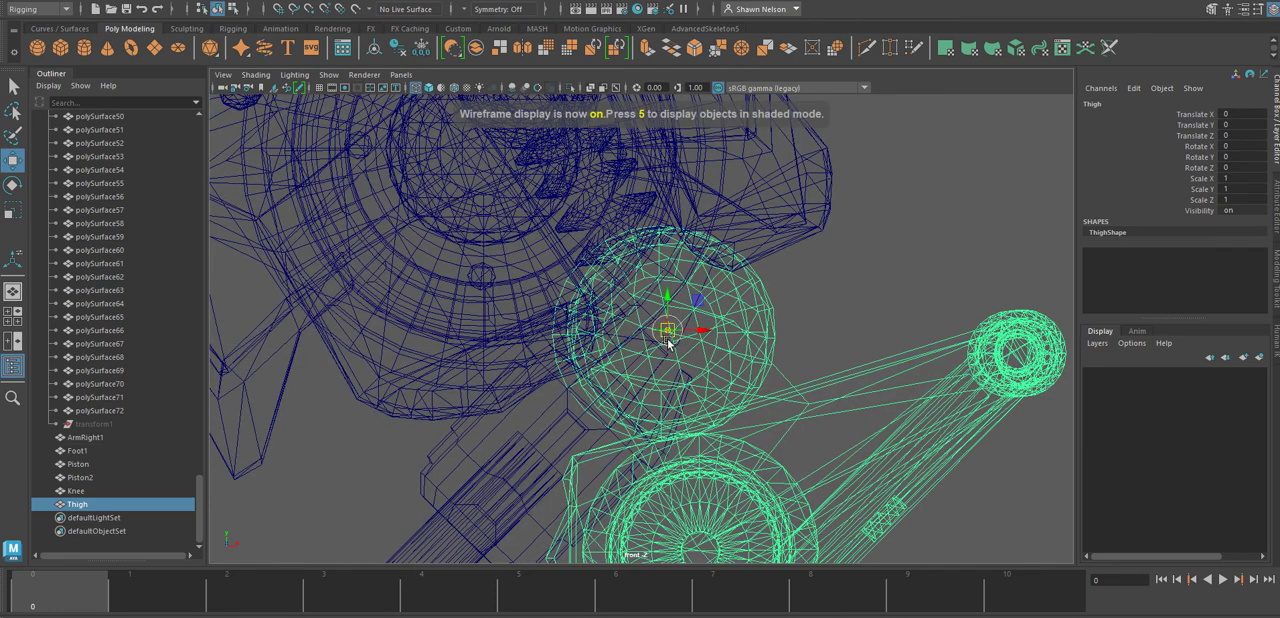
drag(667, 331, 657, 337)
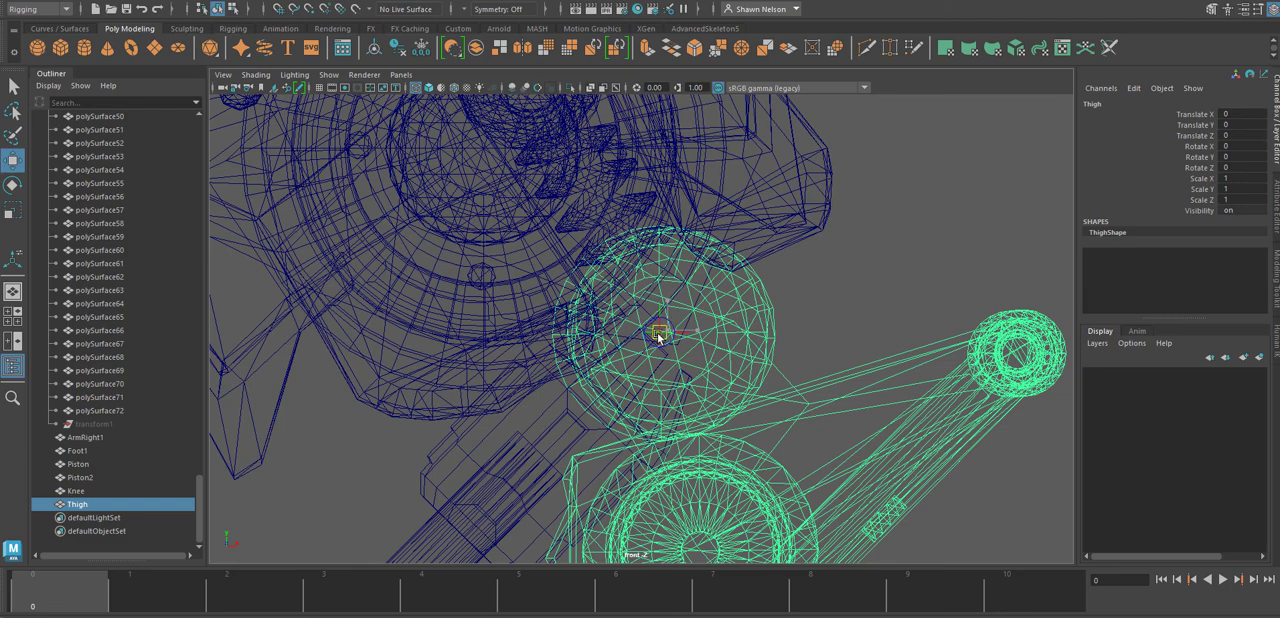
drag(658, 334, 659, 342)
key(space)
drag(672, 345, 692, 342)
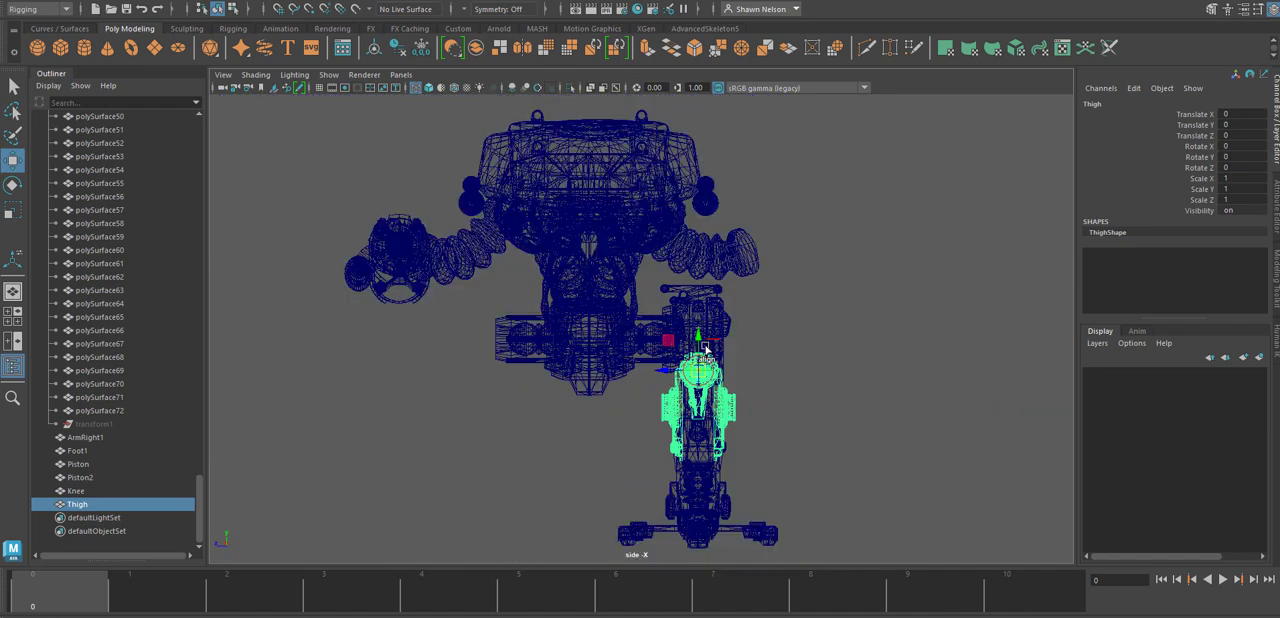
key(f)
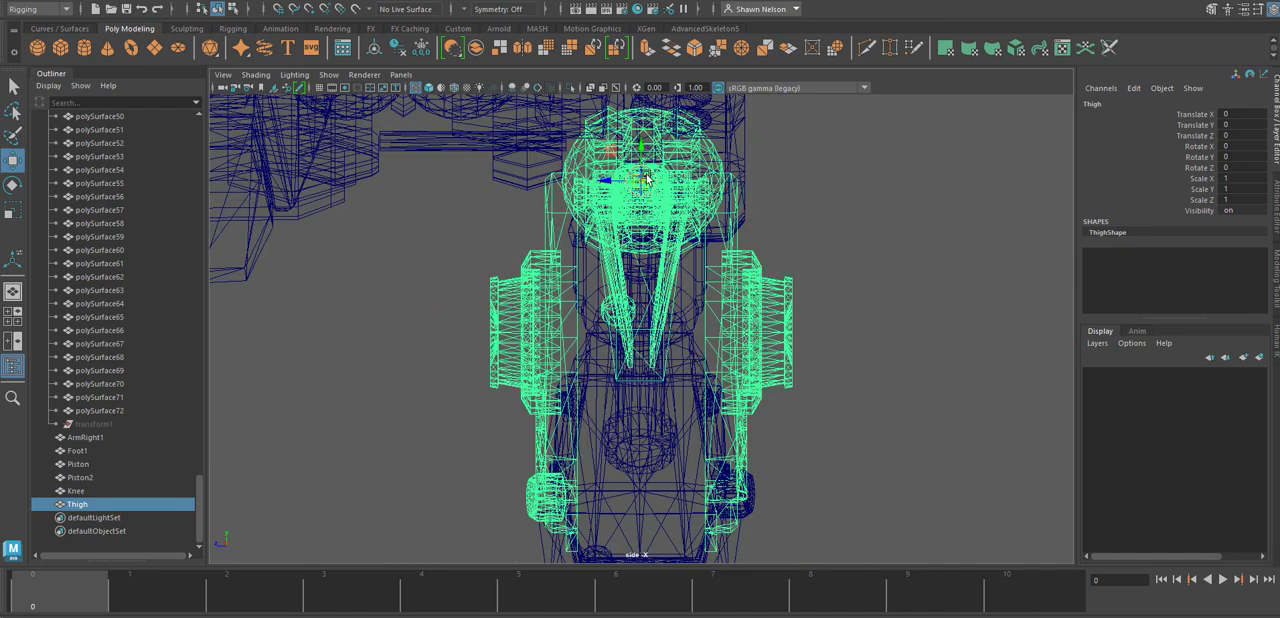
key(space)
drag(794, 320, 796, 285)
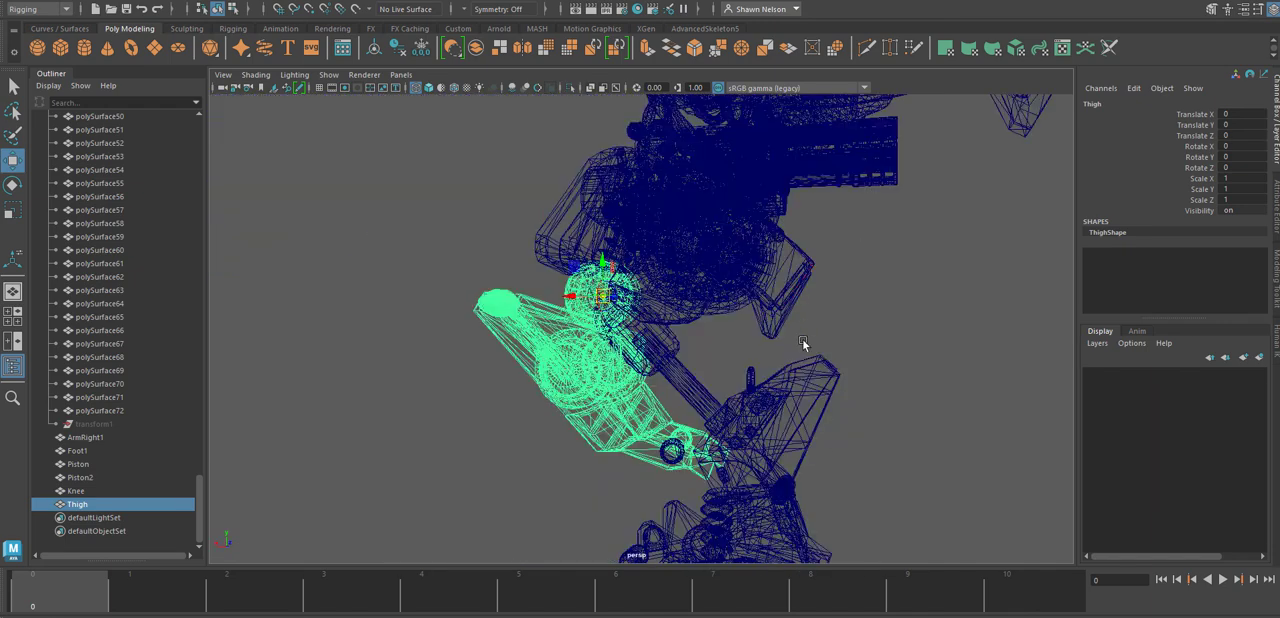
Combine the Thigh with the left-out round joint piece at the lower end of the upper leg.
key(space)
drag(717, 422, 666, 420)
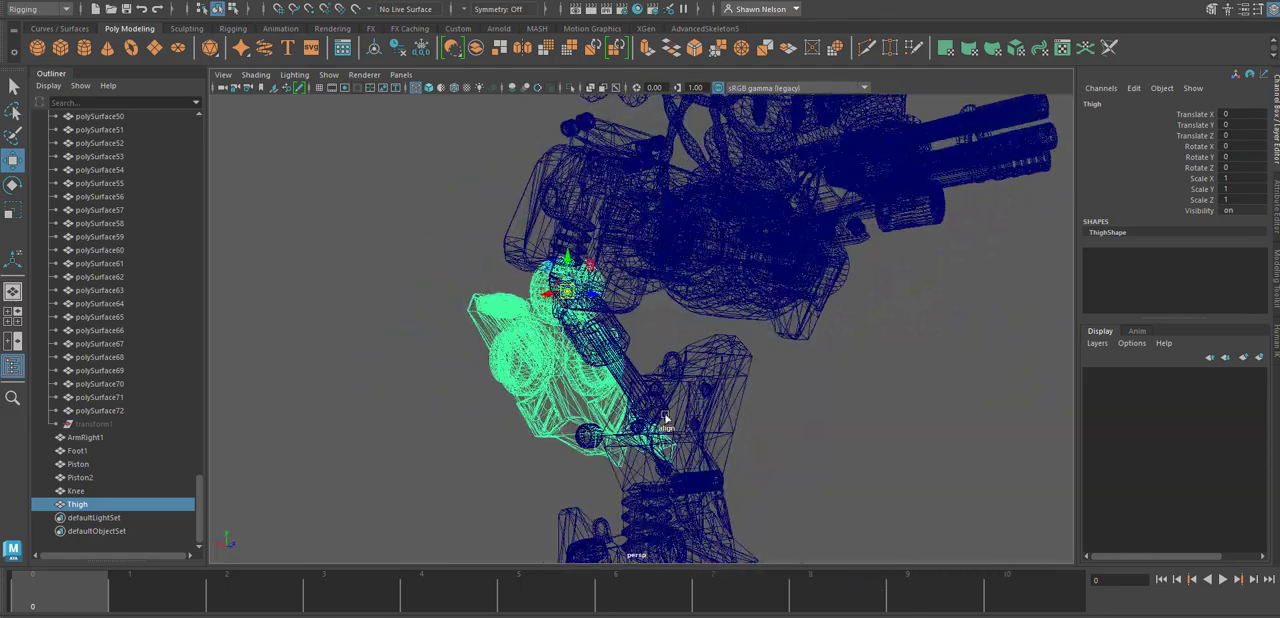
alt+drag(582, 454, 575, 475)
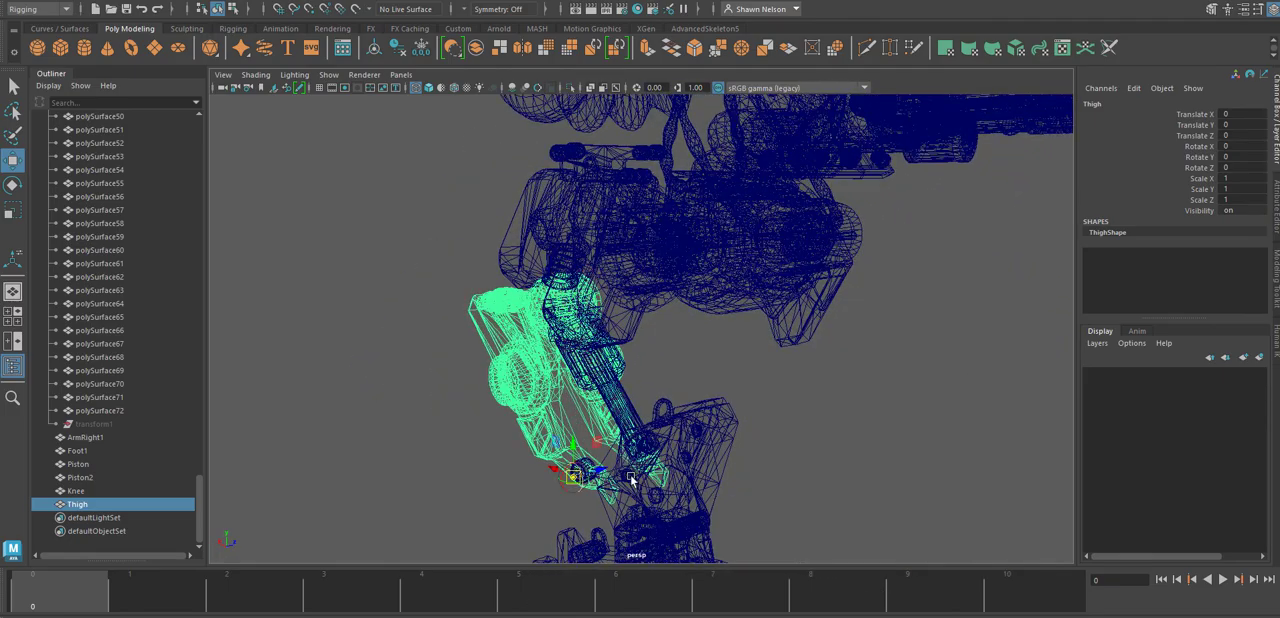
click(509, 515)
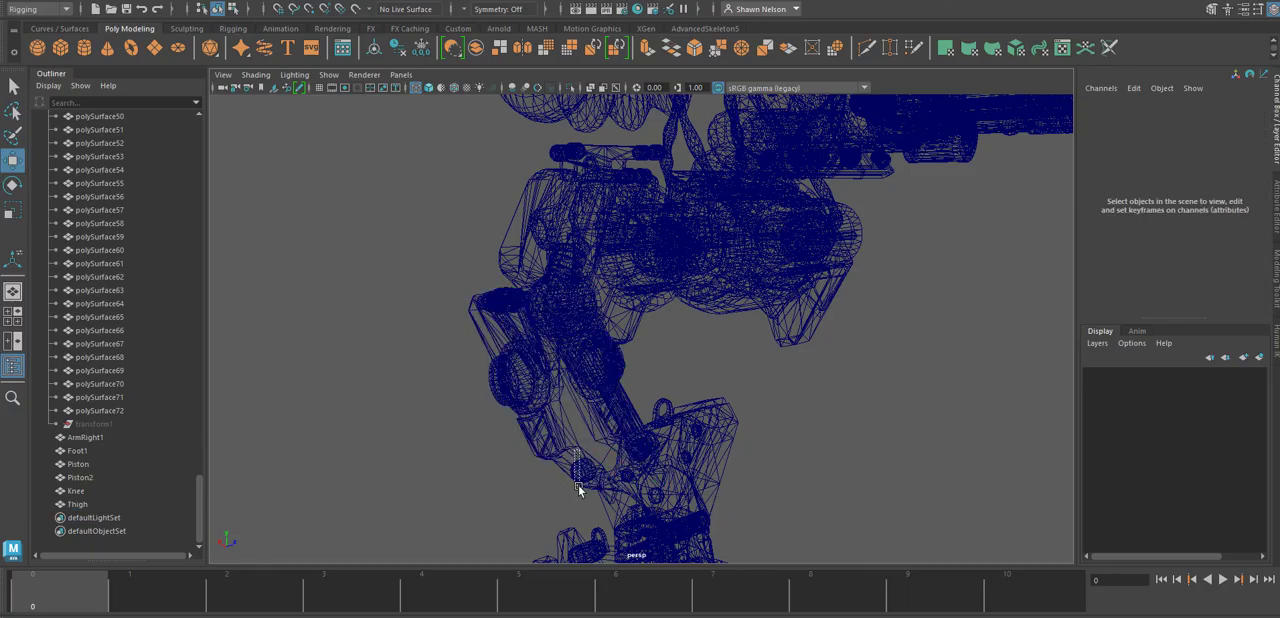
click(578, 468)
alt+drag(580, 466, 685, 446)
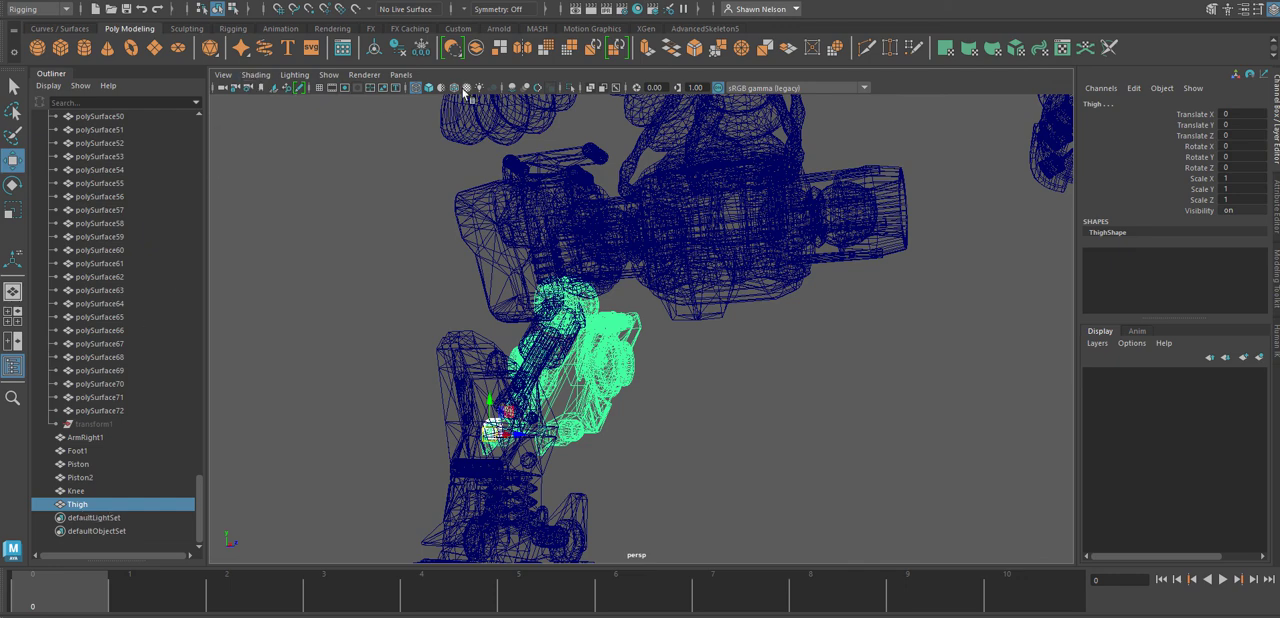
click(476, 47)
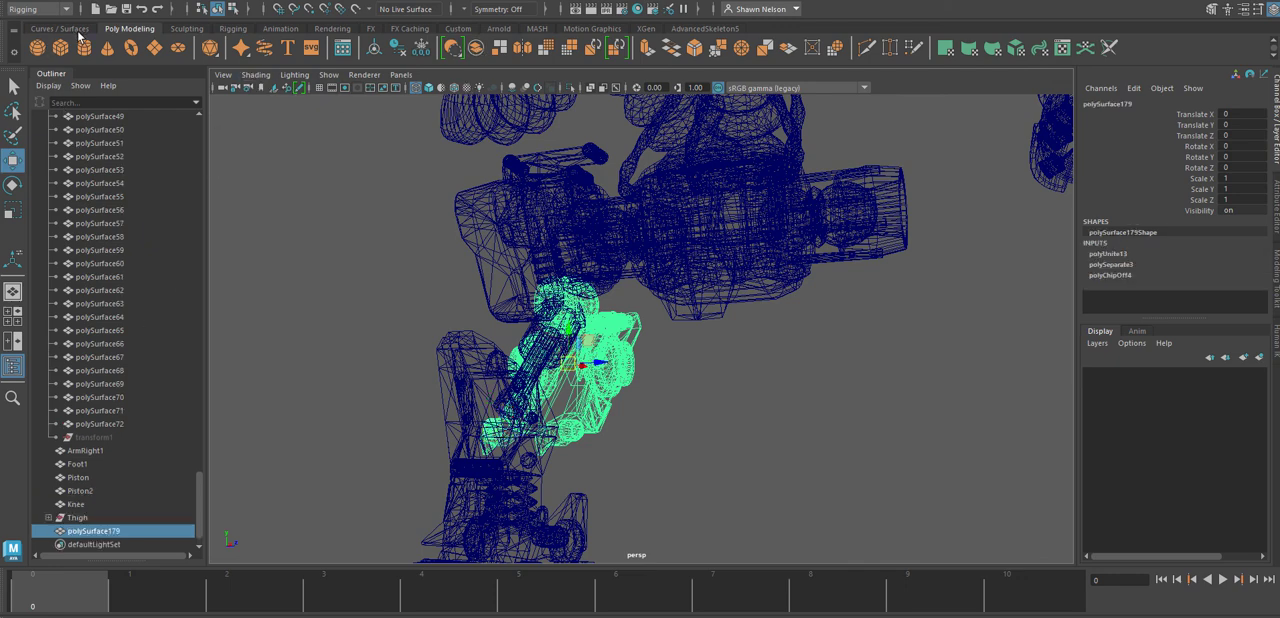
Delete the combined mesh's construction history and rename it to Thigh.
click(60, 0)
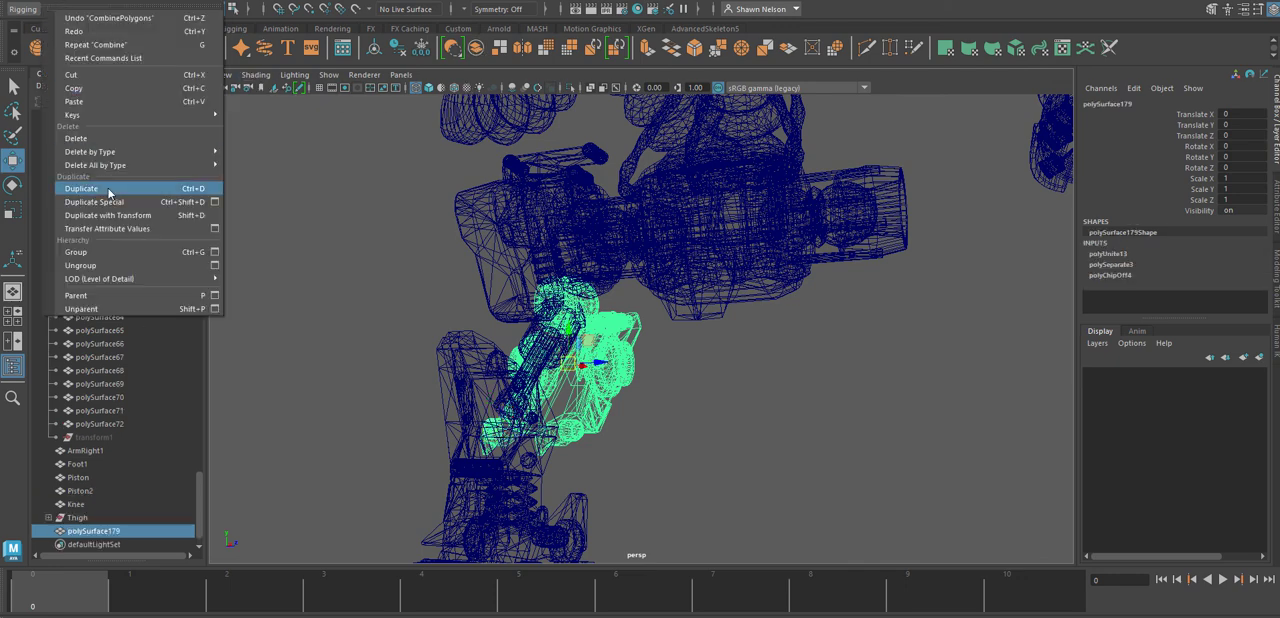
mouse_move(100, 152)
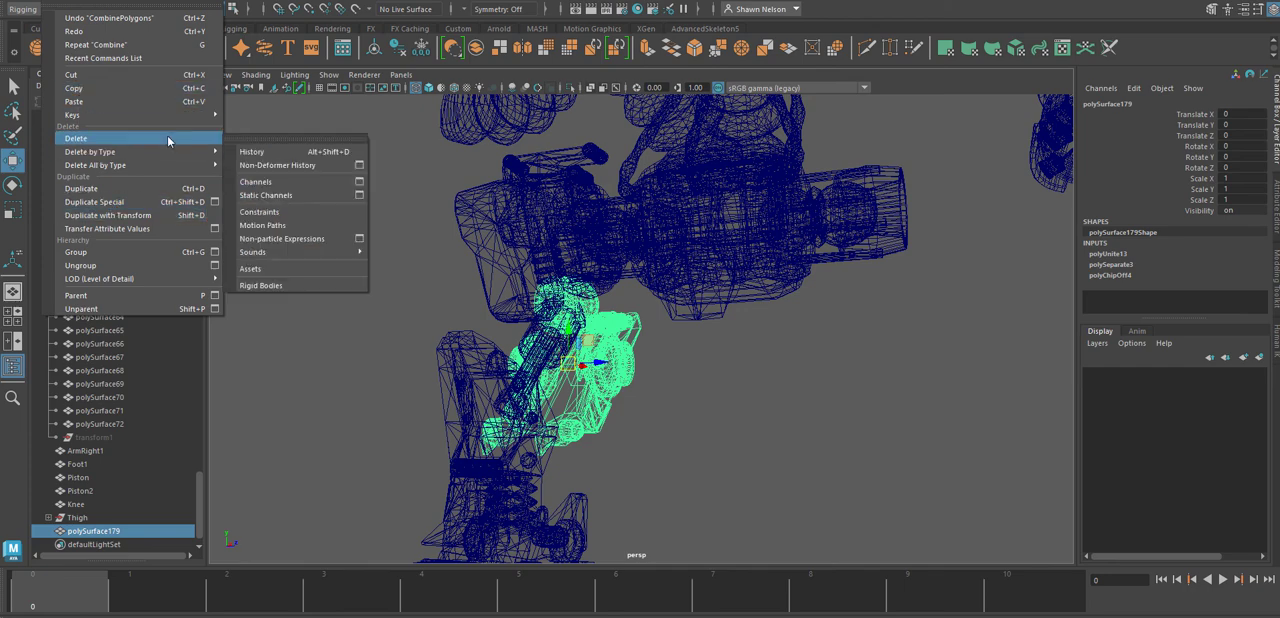
click(243, 158)
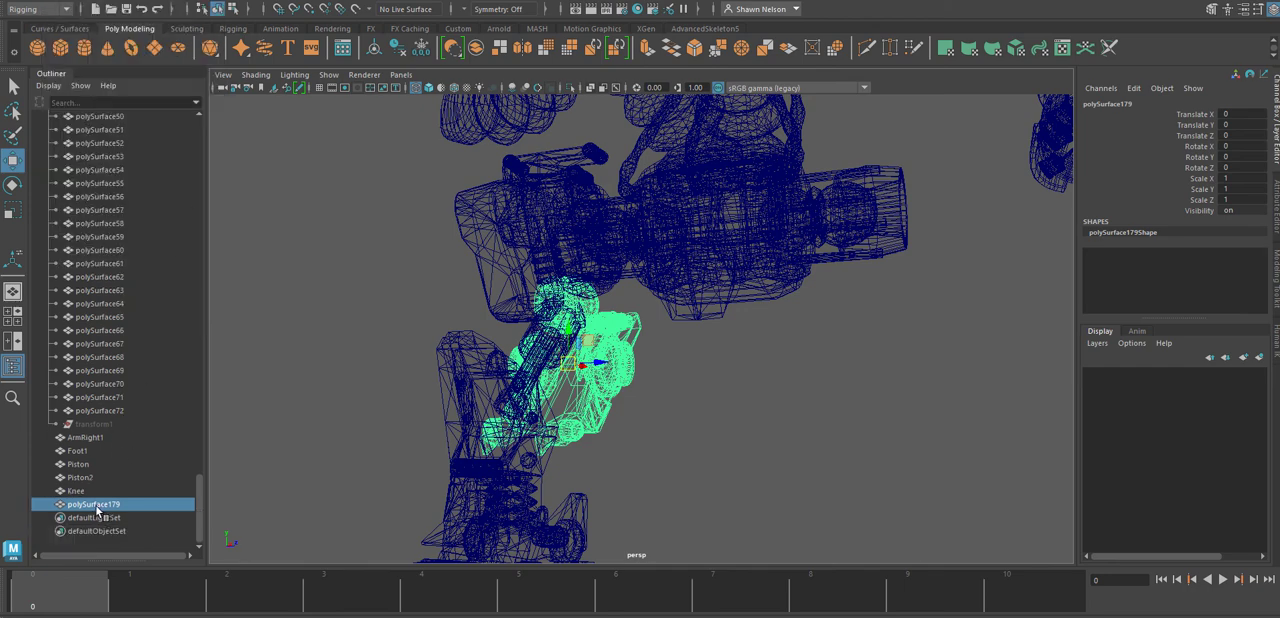
double_click(97, 506)
text(Thigh)
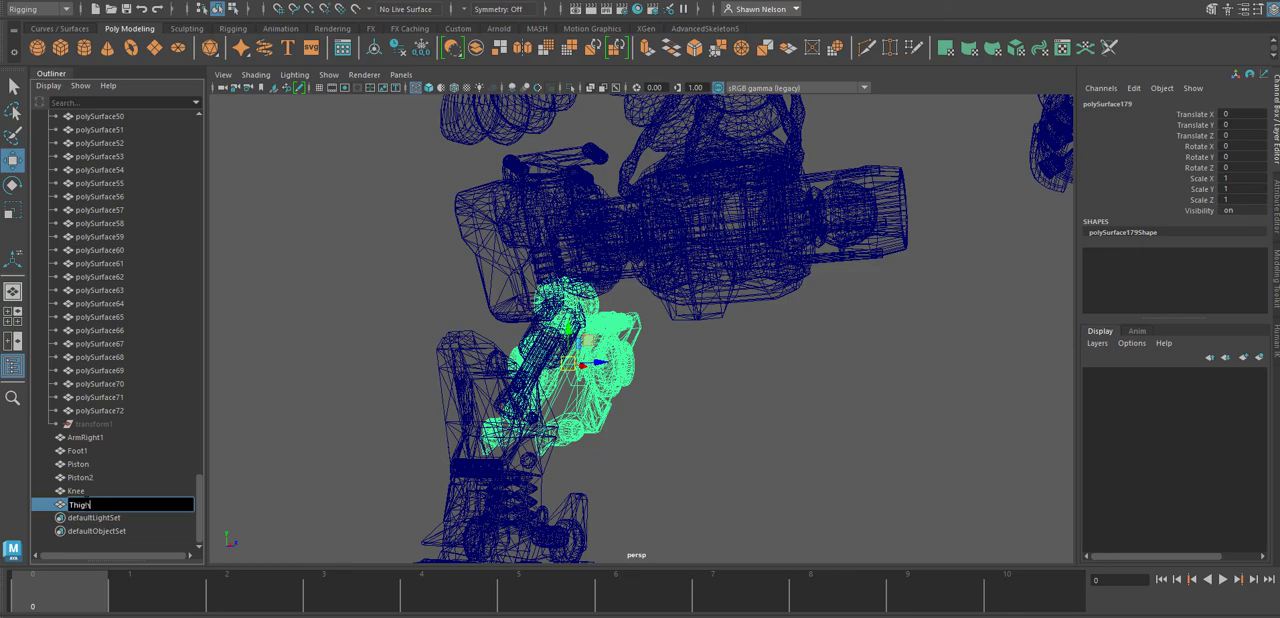
key(Return)
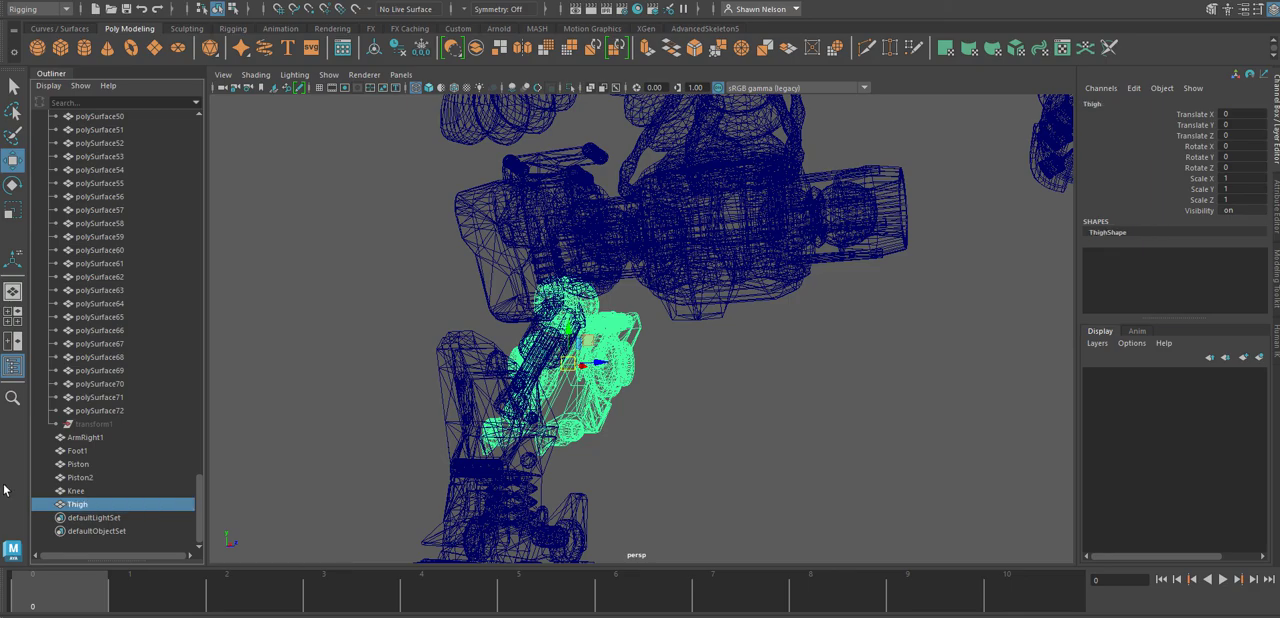
Return to shaded display and inspect the Thigh, knee, piston housing and ball joint to check which pieces belong together.
mouse_move(632, 420)
alt+mouse_down()
mouse_move(737, 400)
mouse_move(645, 415)
alt+mouse_up()
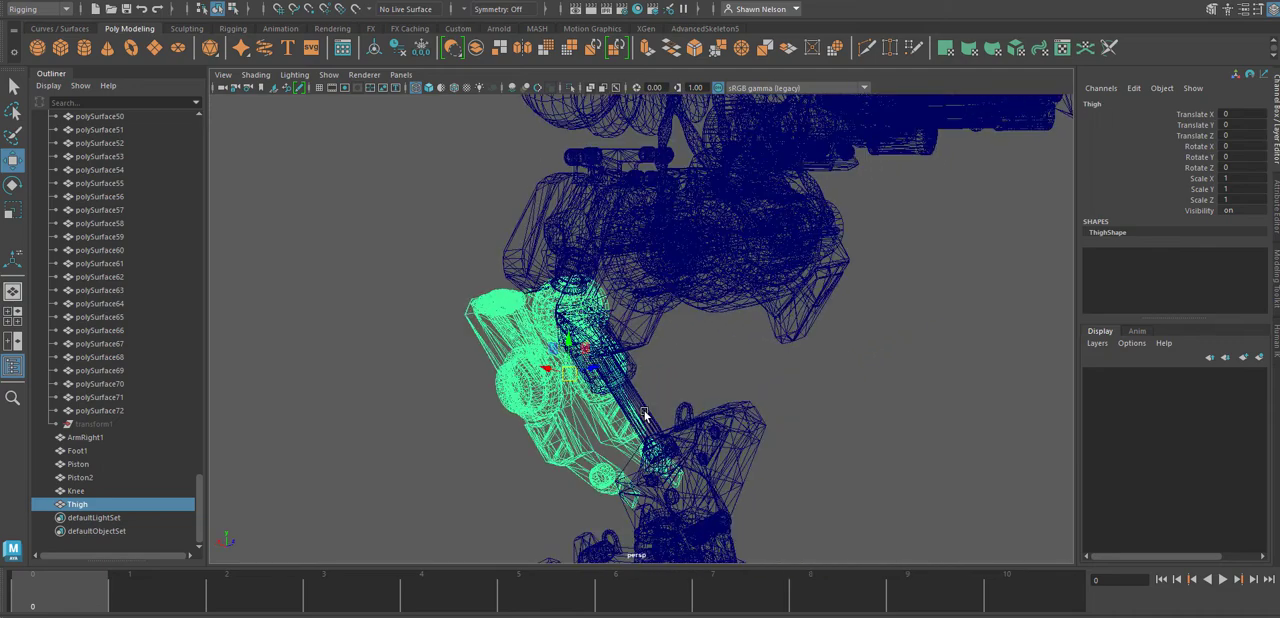
click(795, 391)
click(558, 438)
key(space)
mouse_move(651, 377)
mouse_down()
mouse_move(656, 338)
mouse_move(836, 384)
mouse_up()
key(5)
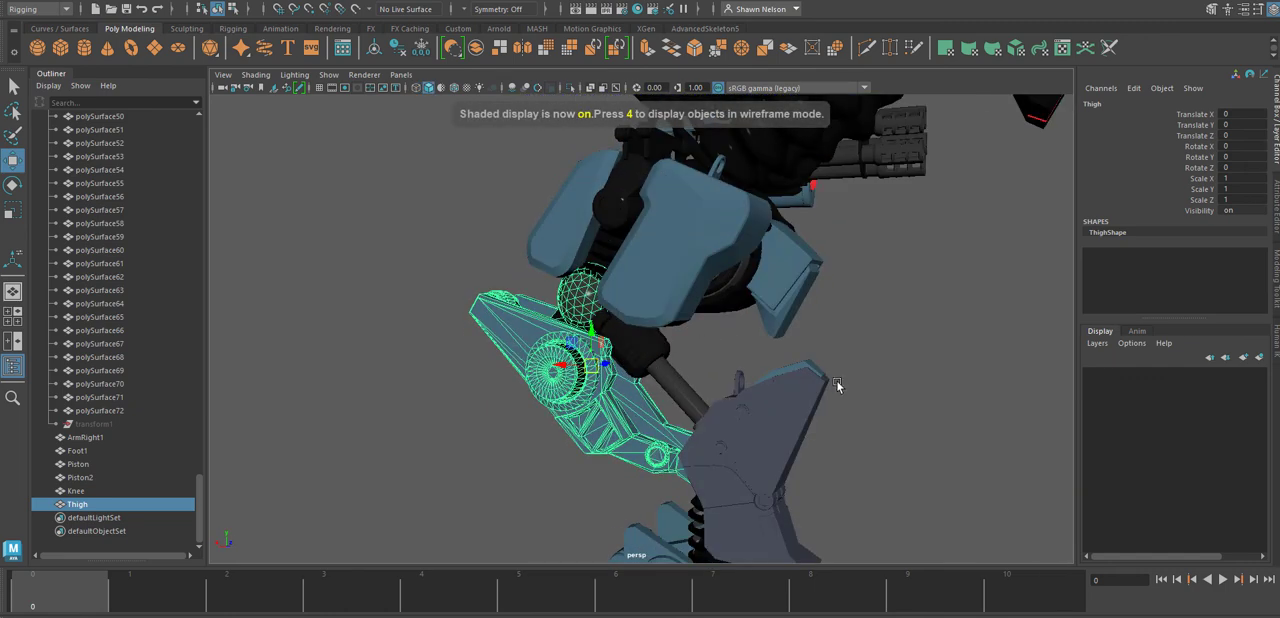
click(929, 378)
click(757, 434)
click(646, 375)
click(646, 372)
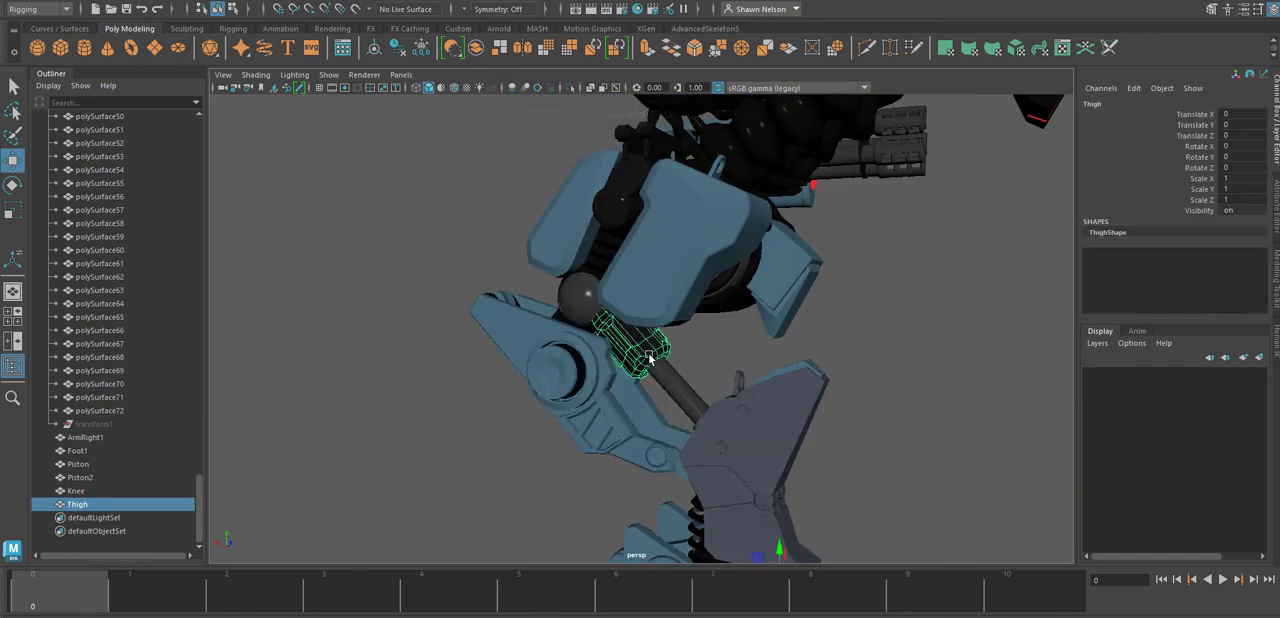
click(1013, 381)
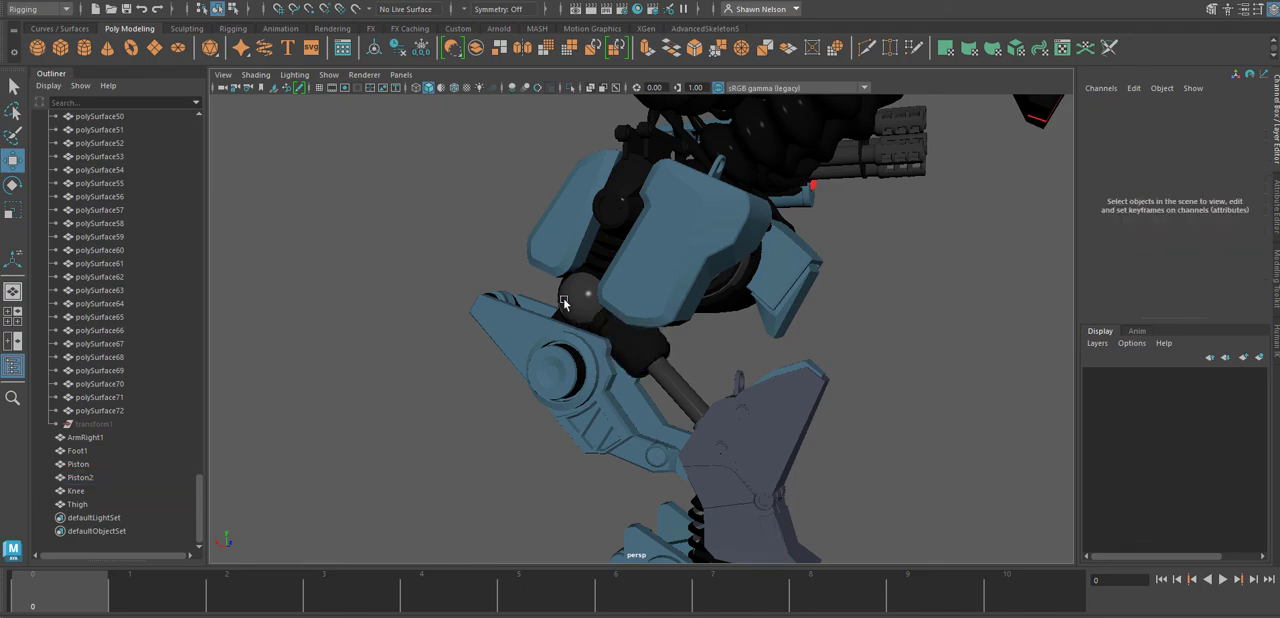
click(564, 301)
Select the blue armour plates around the hip together with the spring between them.
click(693, 271)
alt+drag(935, 275, 1011, 313)
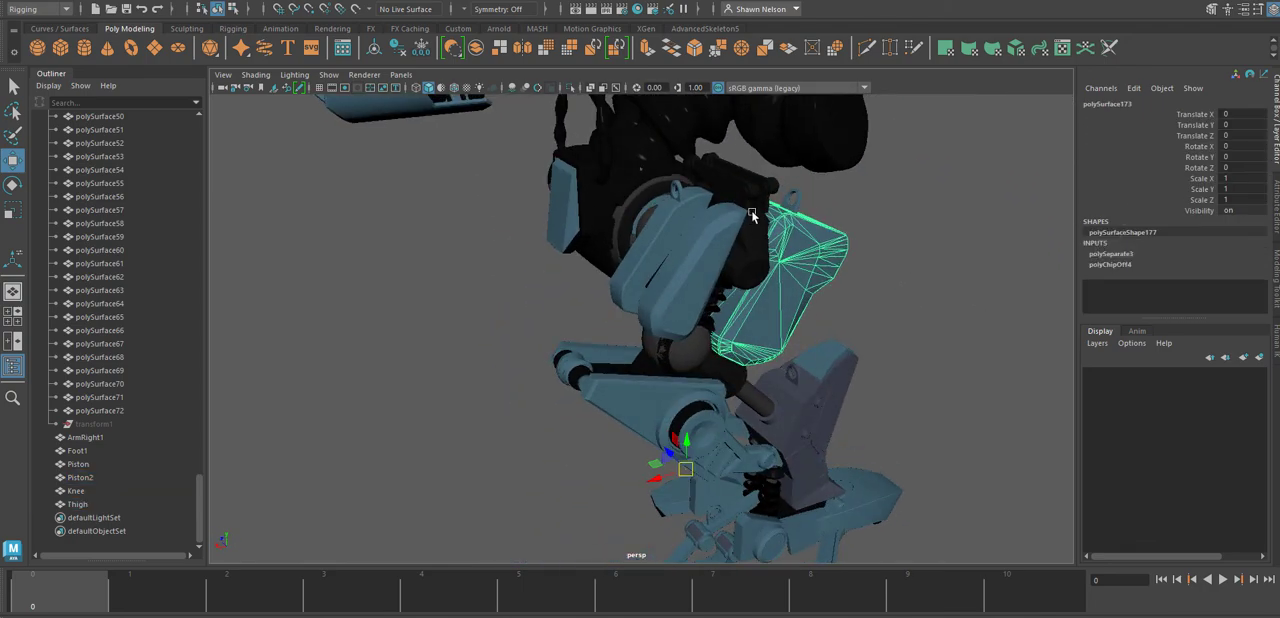
shift+click(697, 257)
shift+click(677, 250)
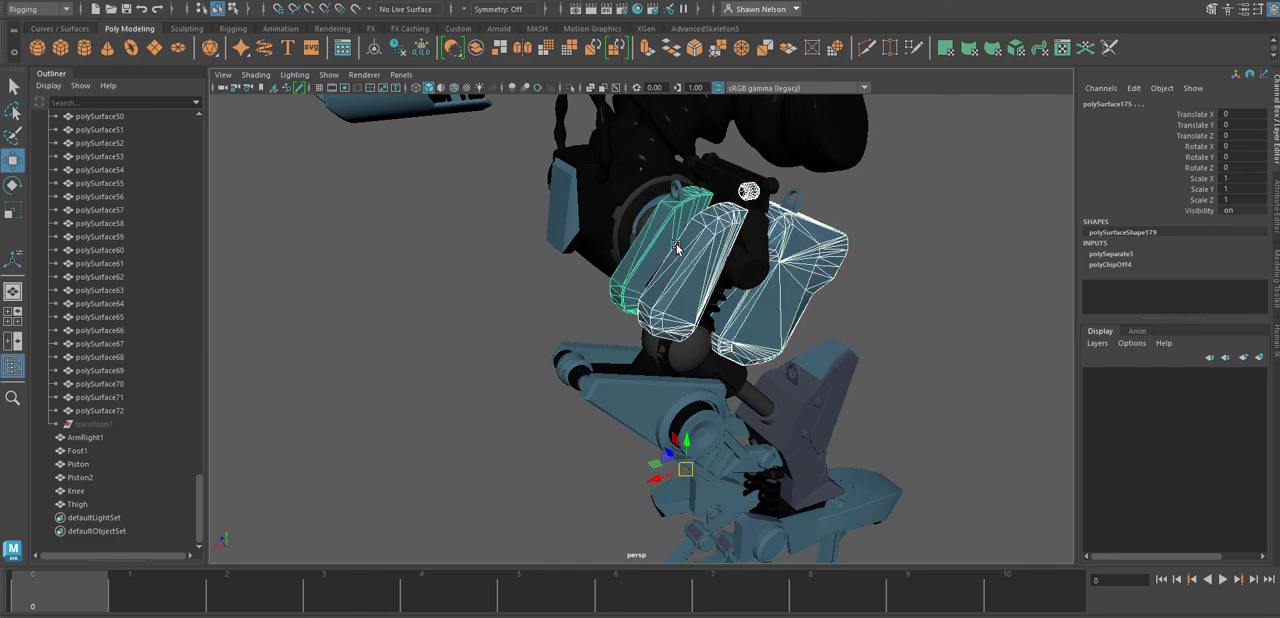
shift+click(713, 305)
alt+drag(917, 287, 685, 232)
Add the black top brackets, their round pins, the lifting ring and the linking arm to the hip armour selection.
shift+click(583, 144)
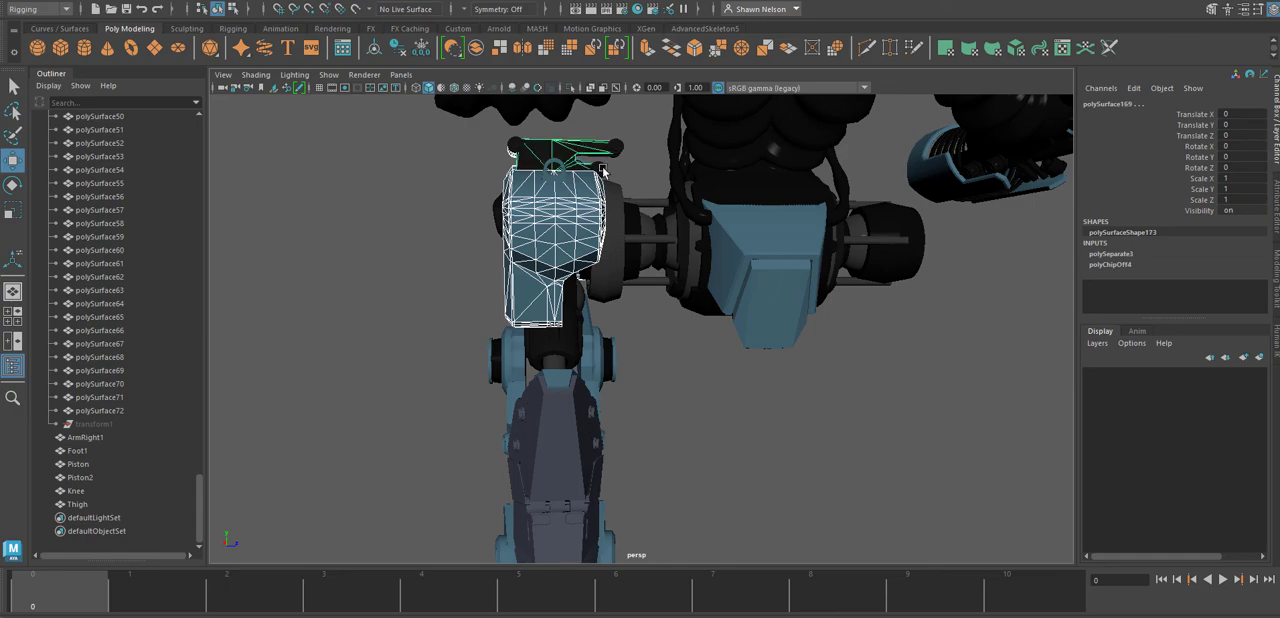
shift+click(600, 167)
shift+click(610, 146)
shift+click(551, 172)
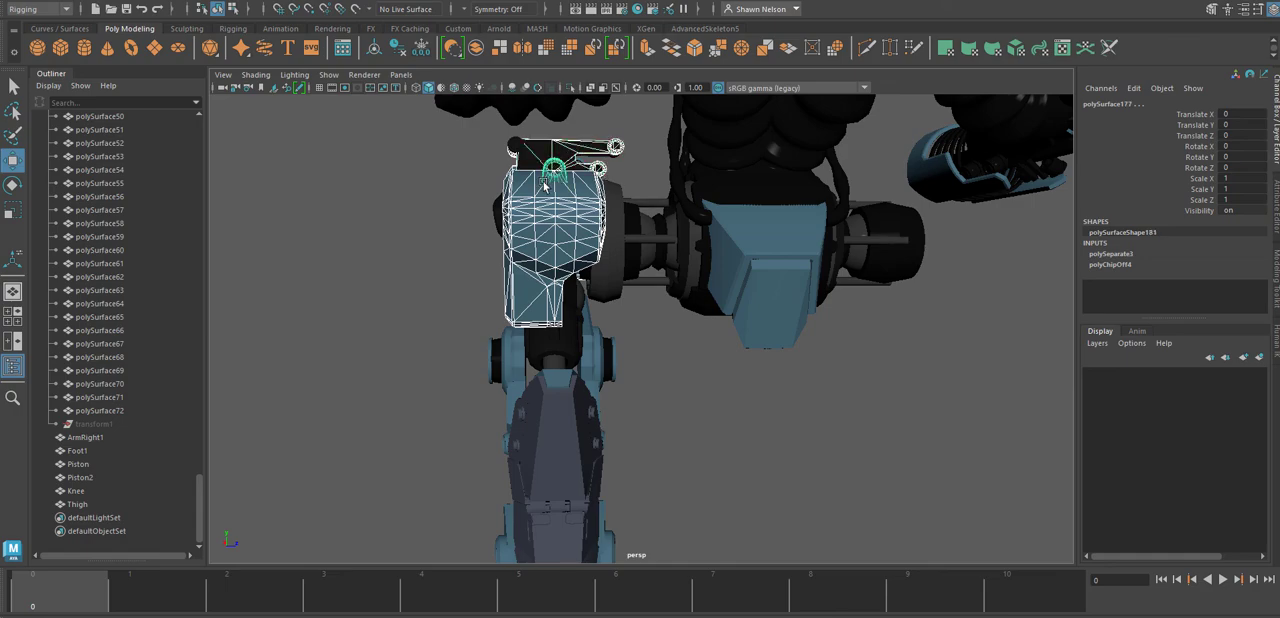
alt+drag(519, 178, 800, 236)
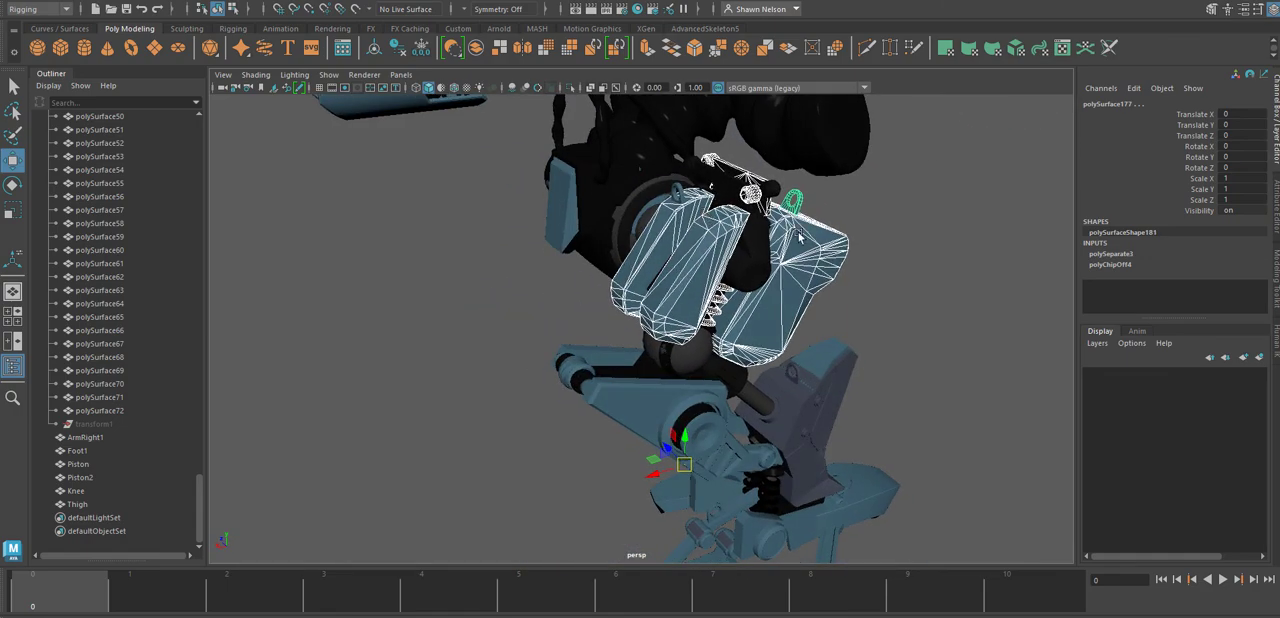
shift+click(753, 241)
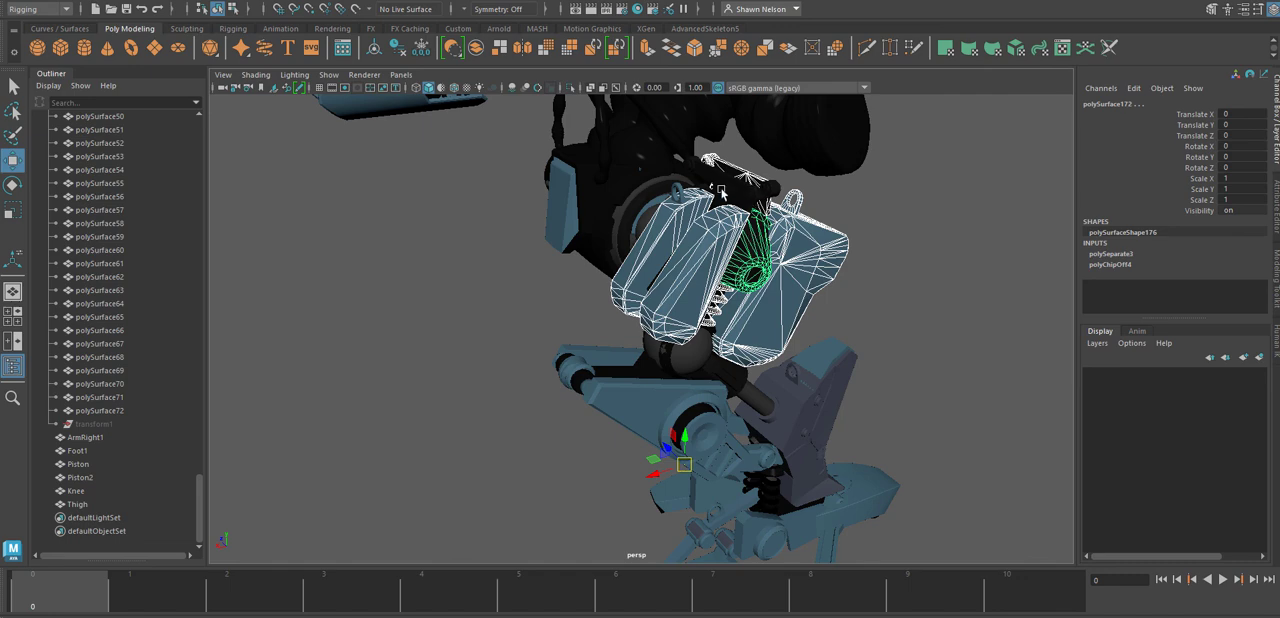
shift+click(720, 192)
Extend the selection in the Leg group to cover all meshes from polySurface146 through polySurface177.
scroll(86, 397, up, 8)
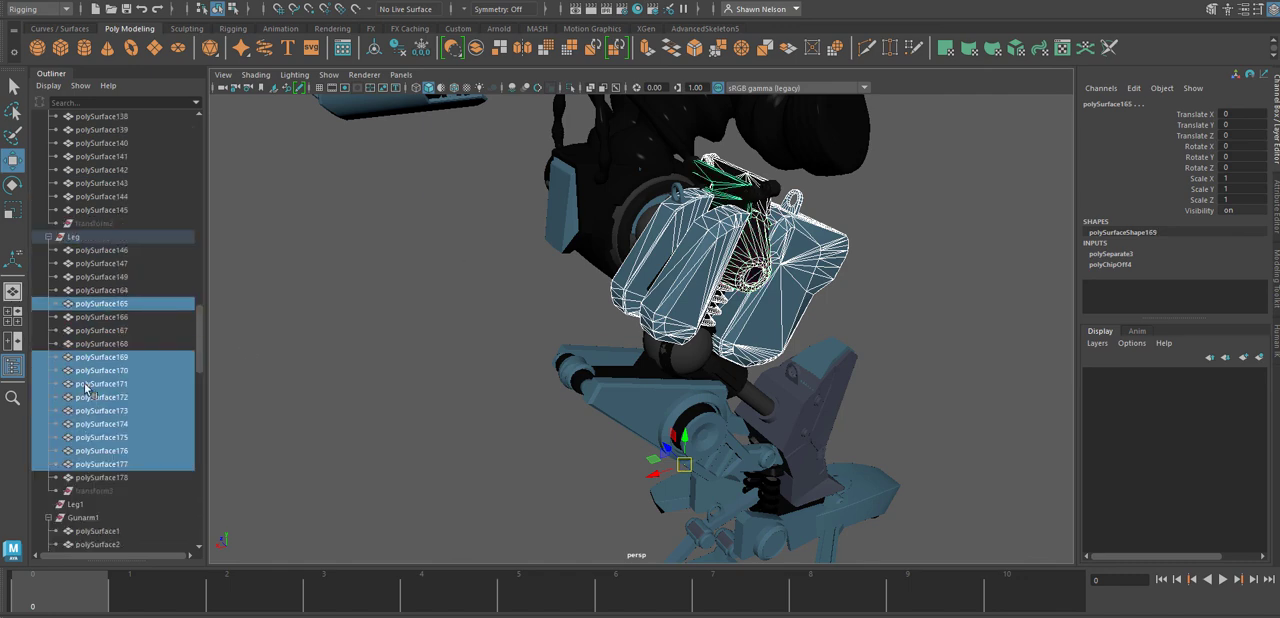
ctrl+click(91, 345)
ctrl+click(91, 332)
ctrl+click(92, 316)
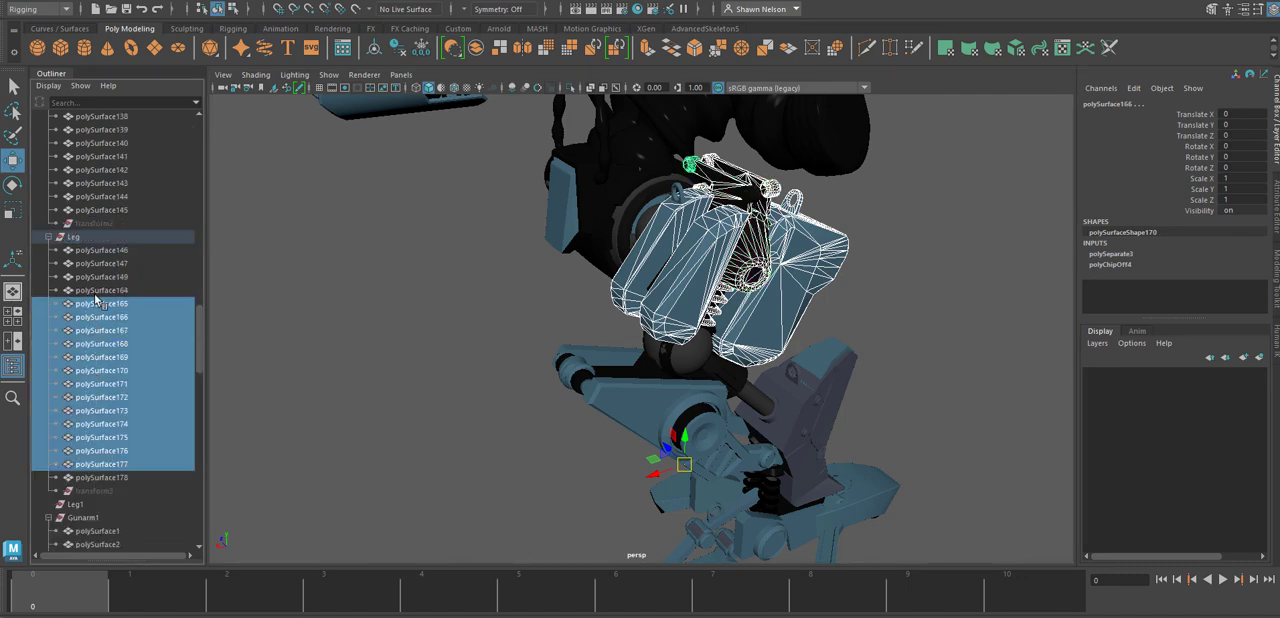
ctrl+click(96, 293)
ctrl+click(101, 278)
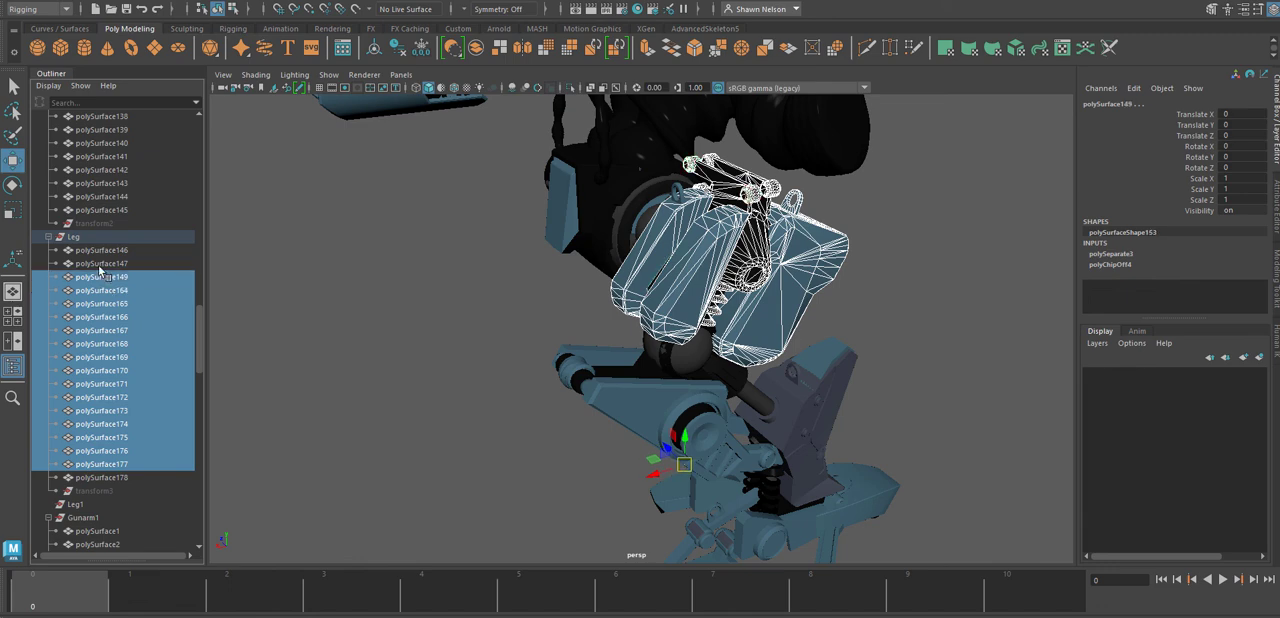
ctrl+click(104, 265)
ctrl+click(100, 251)
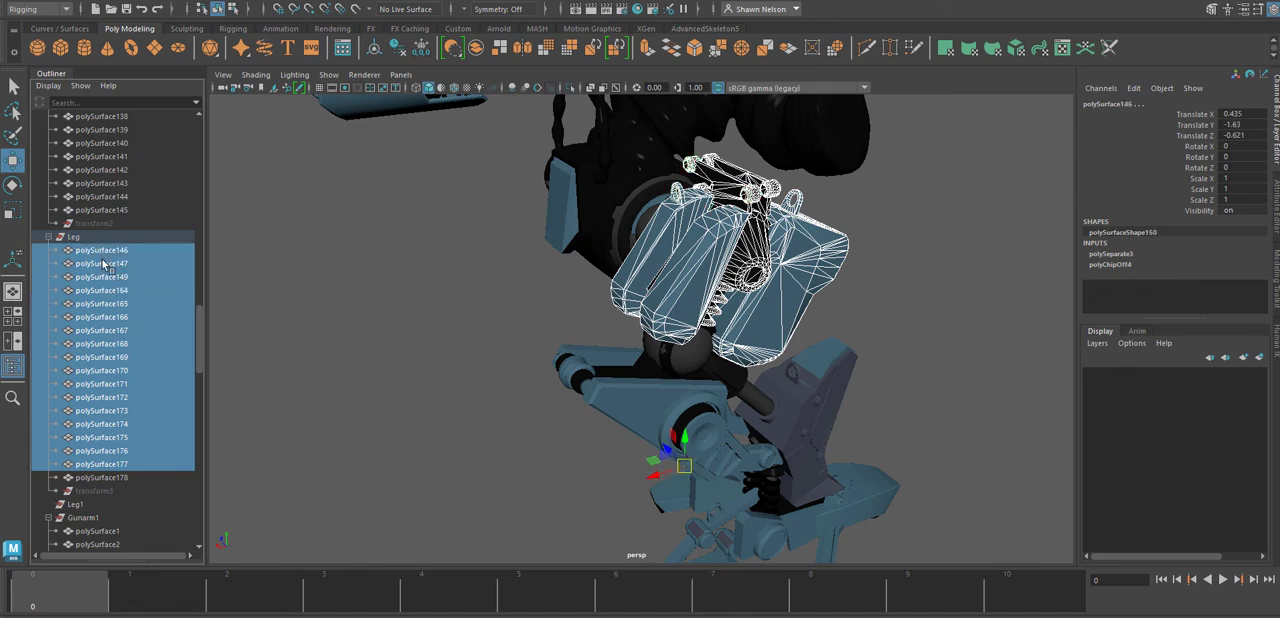
key(ctrl+z)
Examine the selected hip armour pieces near the hip disc in wireframe and shaded display.
key(4)
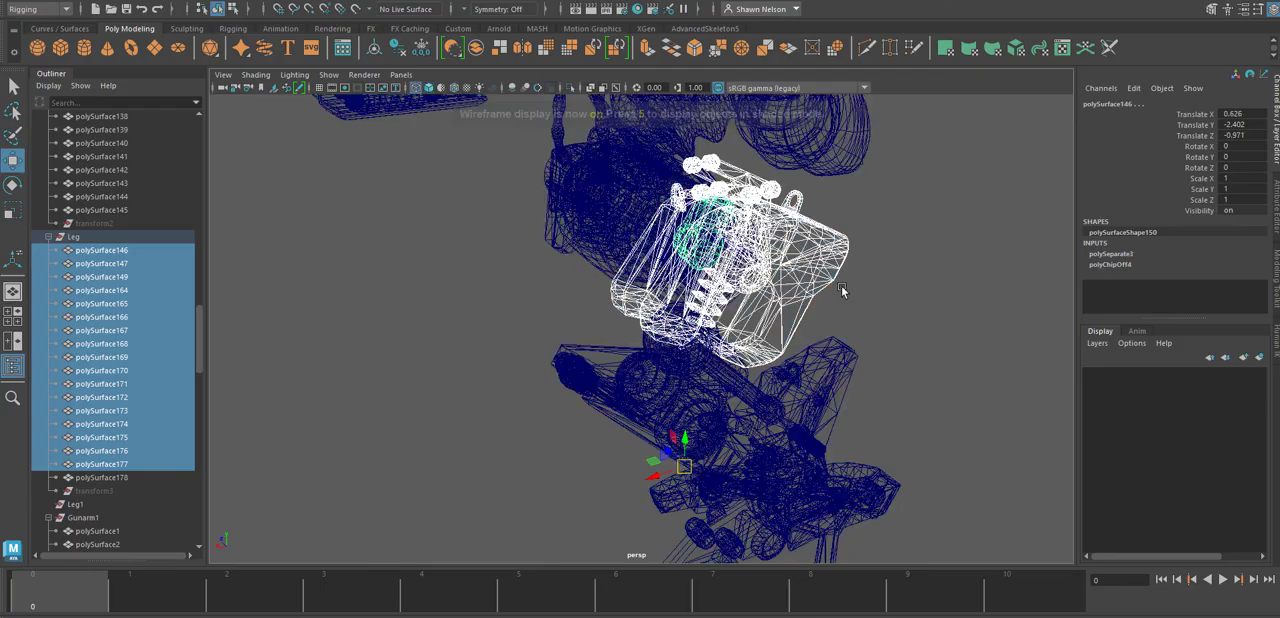
alt+drag(805, 285, 843, 345)
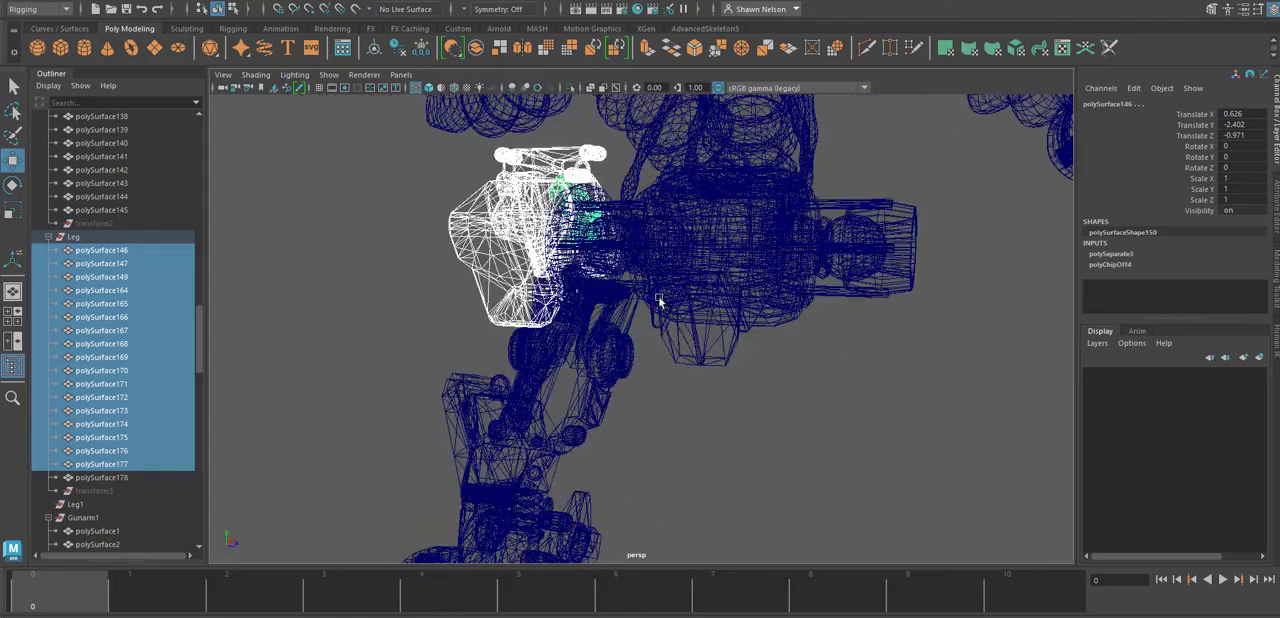
alt+right_drag(597, 238, 652, 287)
alt+middle_drag(647, 228, 712, 360)
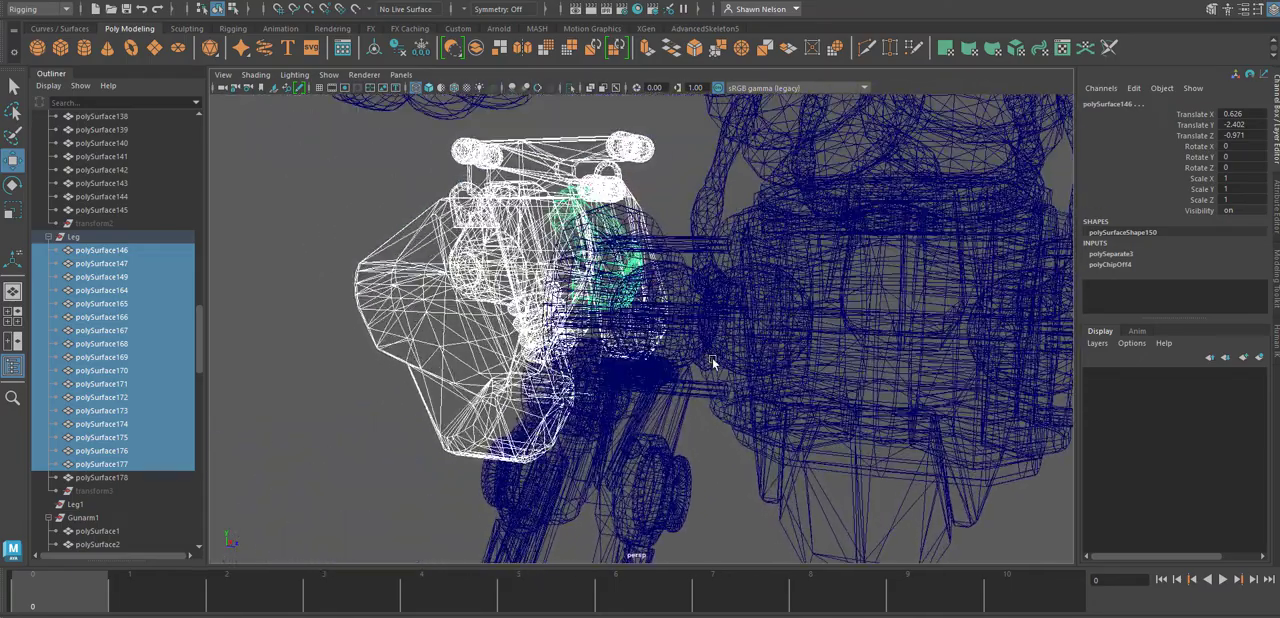
key(5)
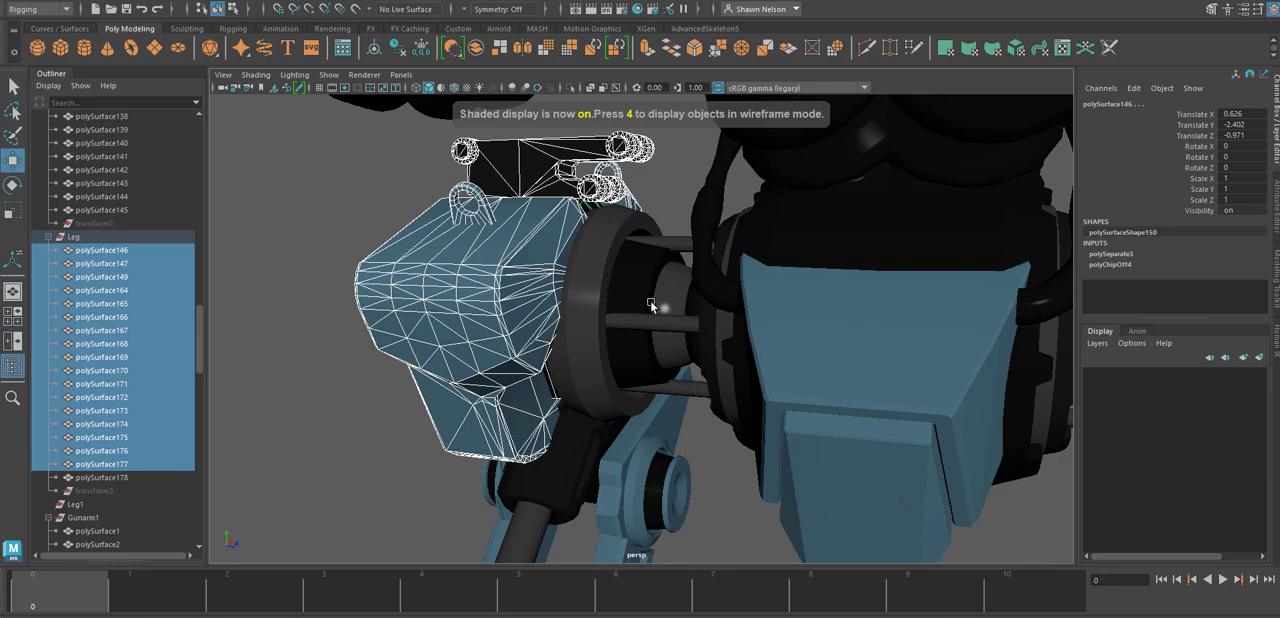
Take polySurface146, the black link piece between the hip armour and the hip disc, out of the selection in wireframe display.
mouse_move(651, 304)
alt+mouse_down()
mouse_move(709, 270)
mouse_move(633, 288)
alt+mouse_up()
key(super)
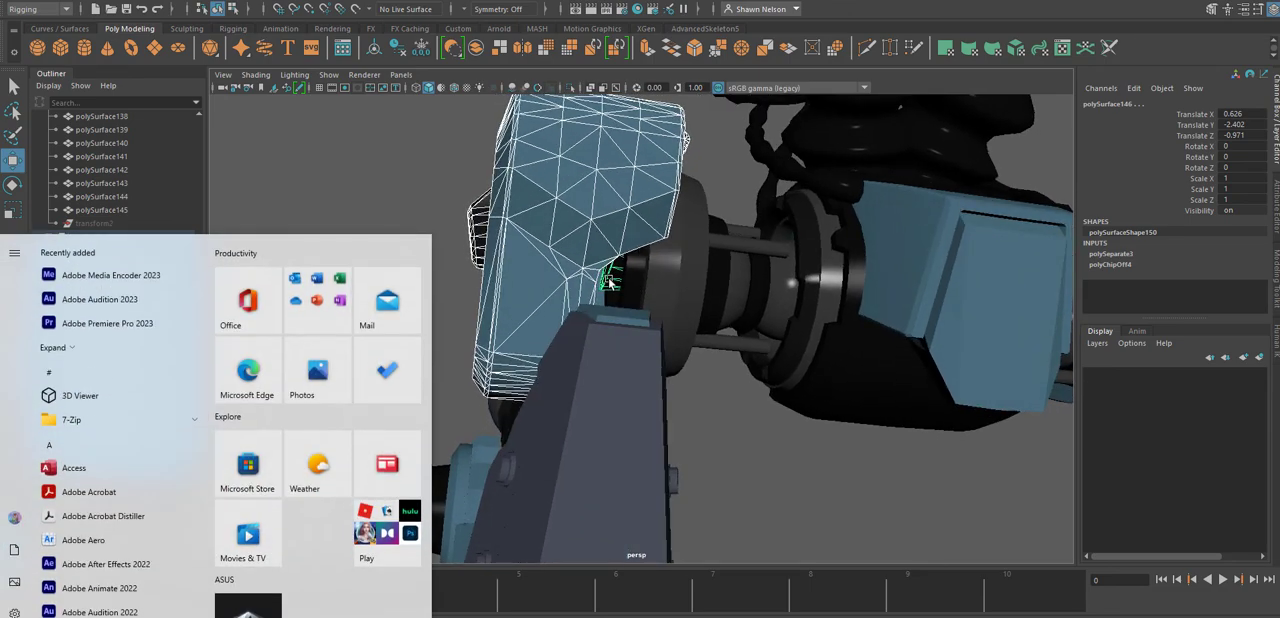
click(609, 282)
key(ctrl+z)
alt+drag(609, 282, 669, 312)
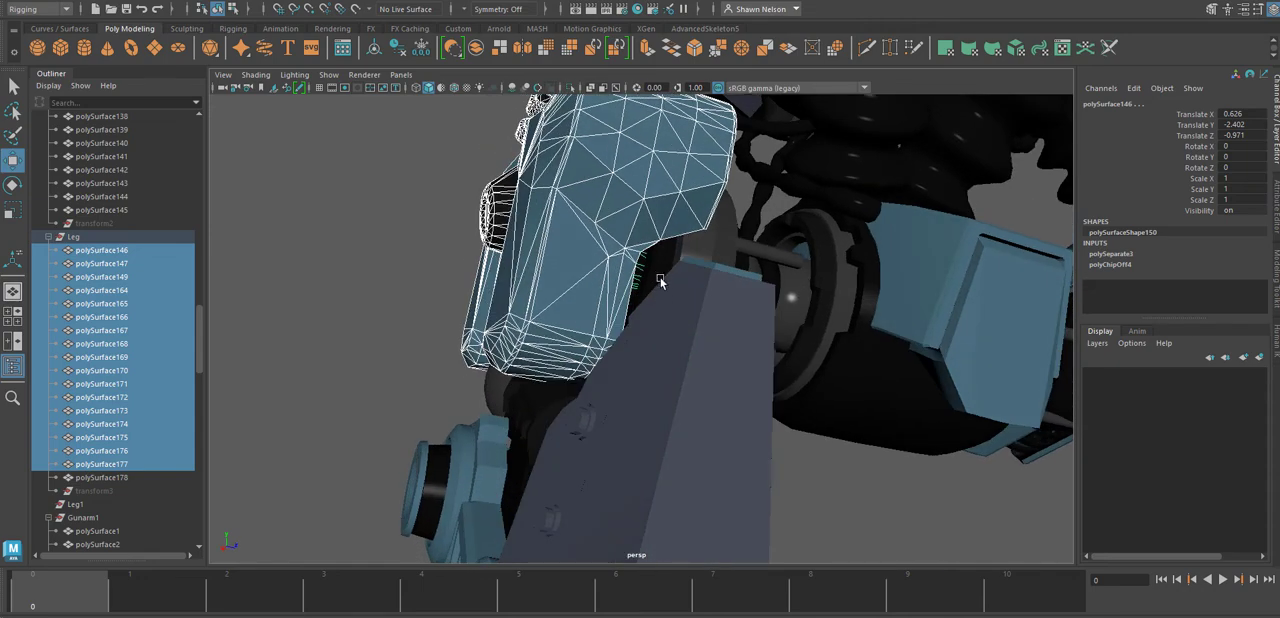
key(4)
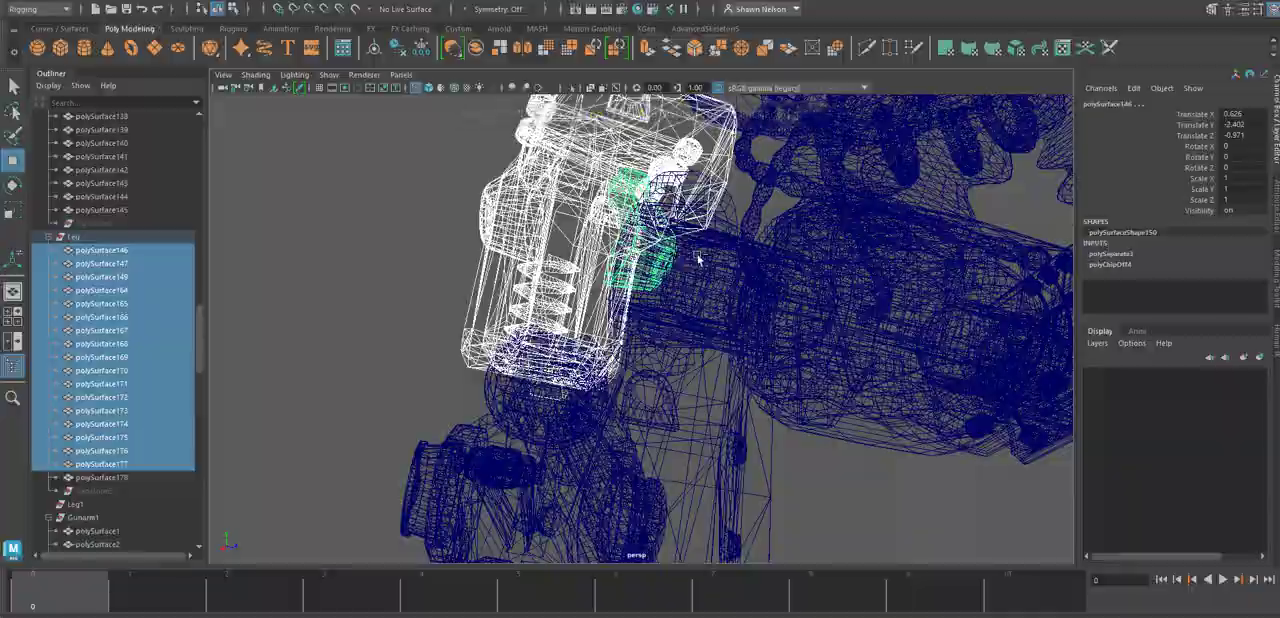
ctrl+click(666, 289)
alt+drag(703, 298, 942, 310)
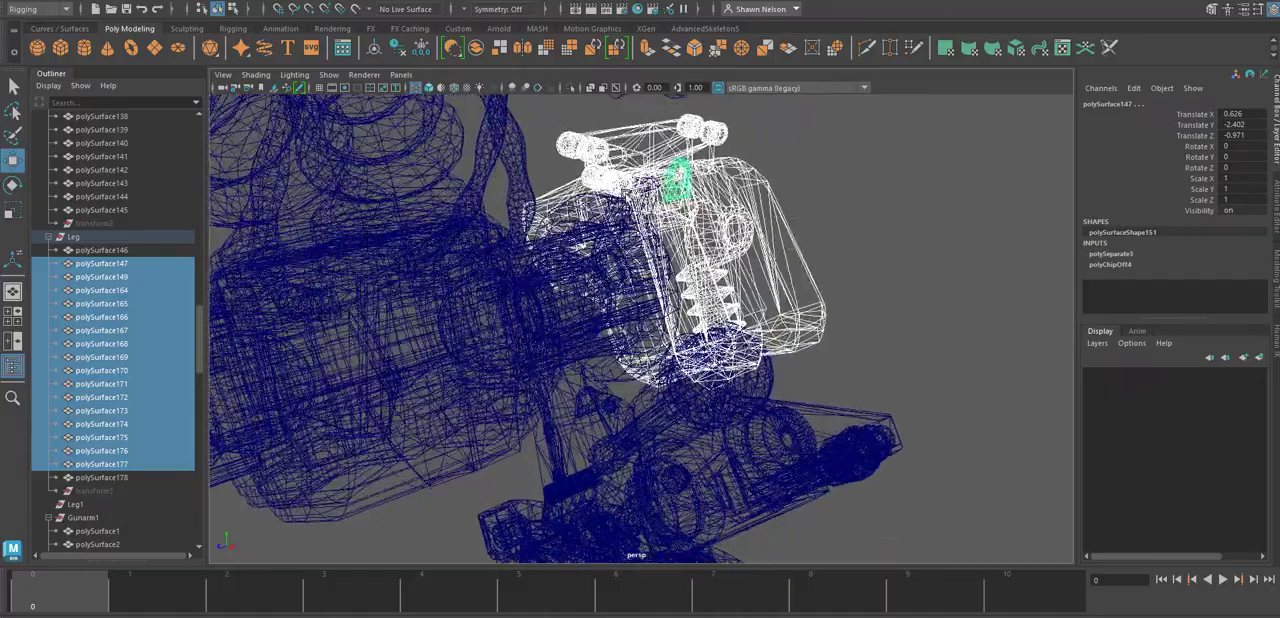
Try to add the hip disc mesh to the armour selection and undo the selection changes.
shift+click(625, 207)
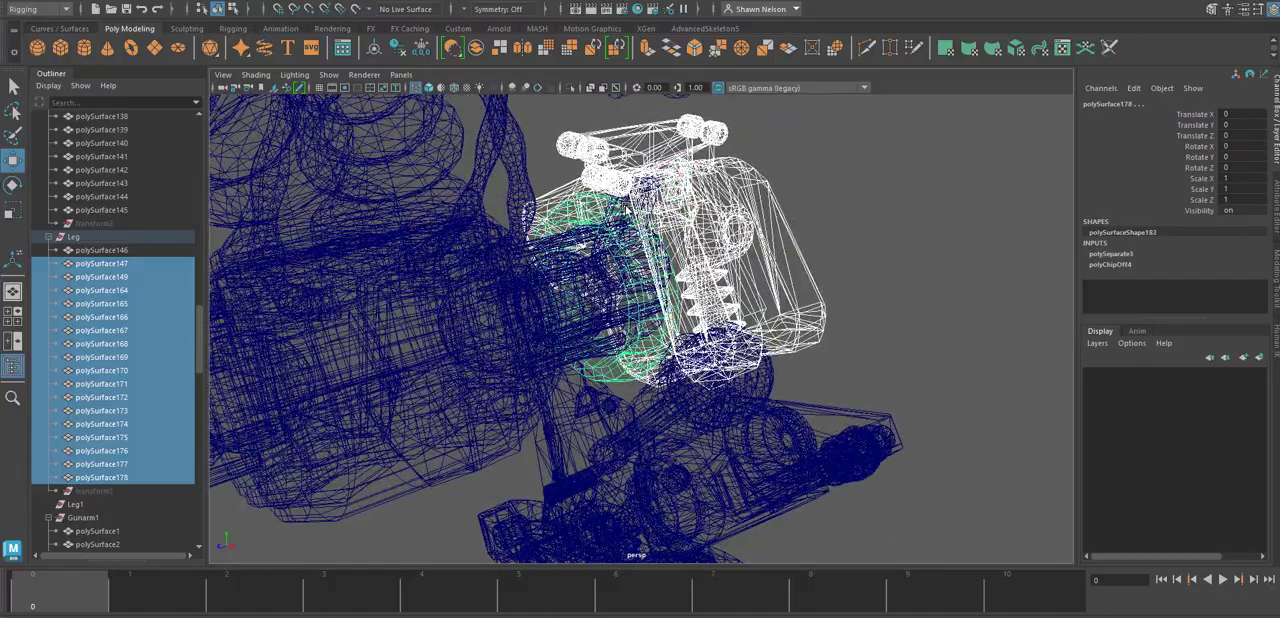
mouse_move(660, 208)
alt+mouse_down()
mouse_move(640, 214)
mouse_move(650, 218)
alt+mouse_up()
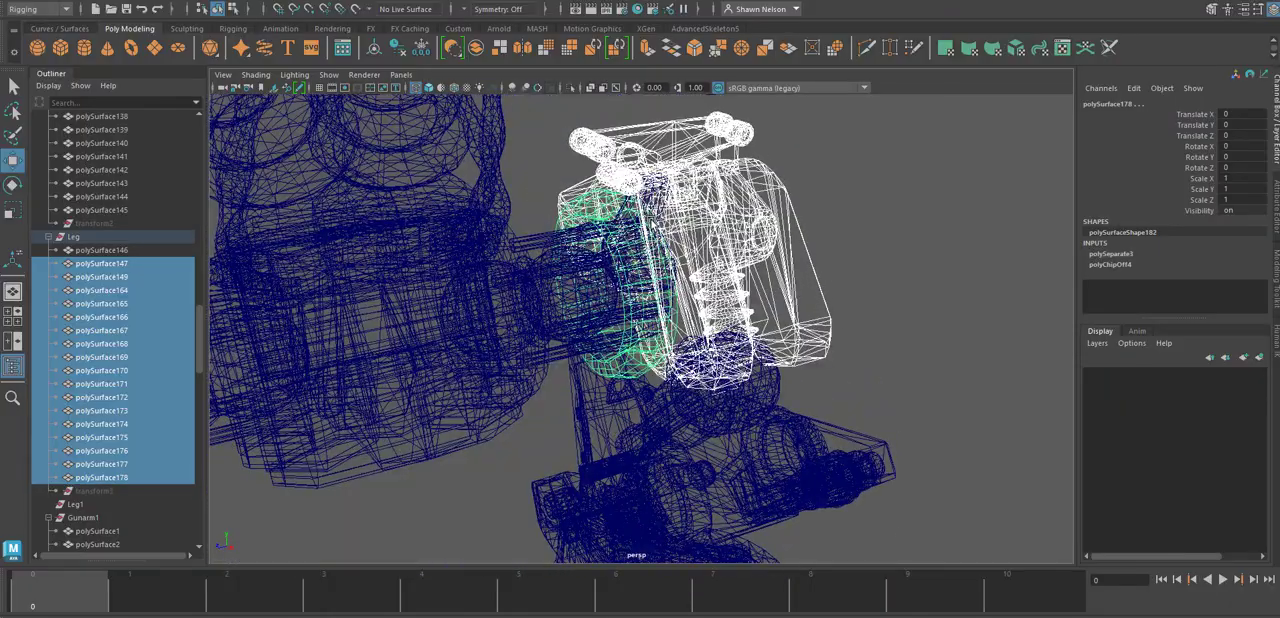
key(ctrl+z)
scroll(637, 175, up, 4)
alt+drag(637, 175, 718, 216)
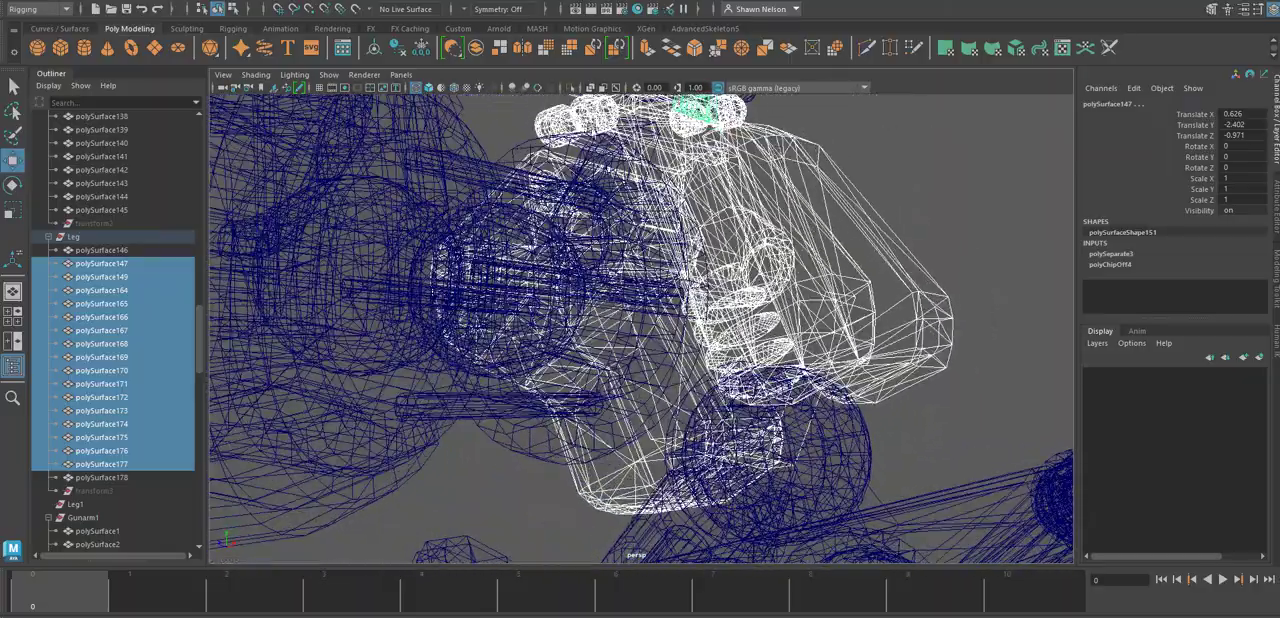
shift+click(578, 178)
key(ctrl+z)
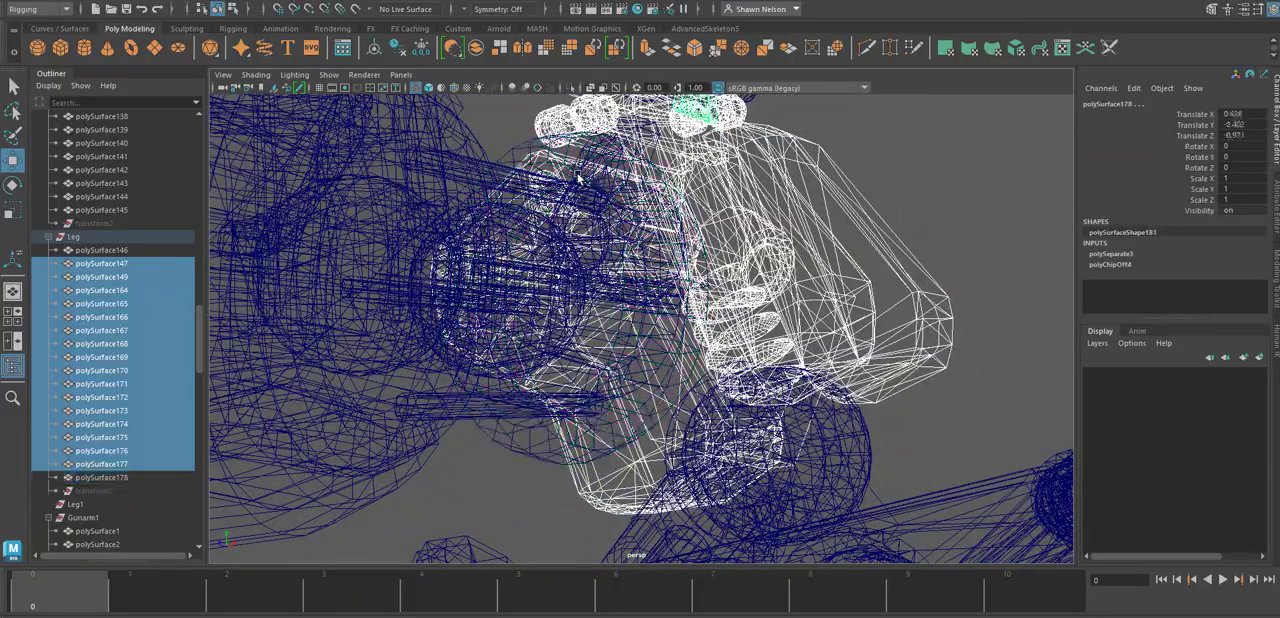
Add polySurface146 back to the selection, inspect it beside the hip disc in shaded display, and deselect it again.
scroll(708, 128, up, 3)
alt+drag(708, 128, 600, 300)
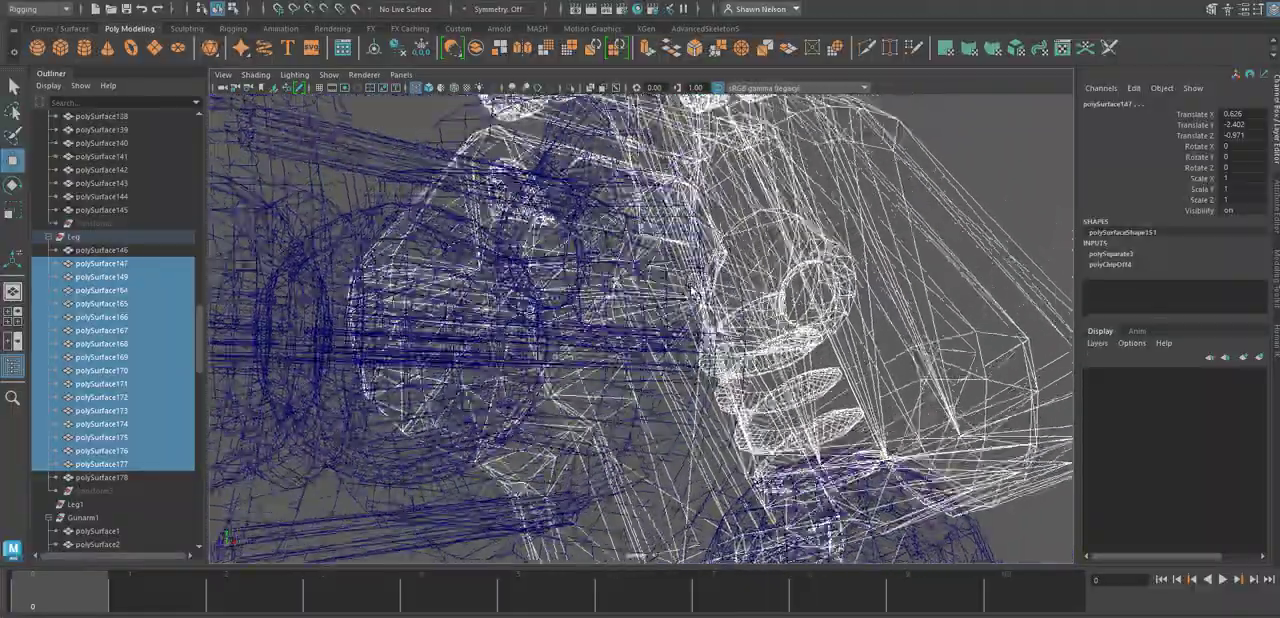
alt+middle_drag(600, 300, 568, 457)
mouse_move(568, 457)
alt+mouse_down()
mouse_move(448, 204)
mouse_move(620, 330)
mouse_move(771, 484)
mouse_move(814, 474)
alt+mouse_up()
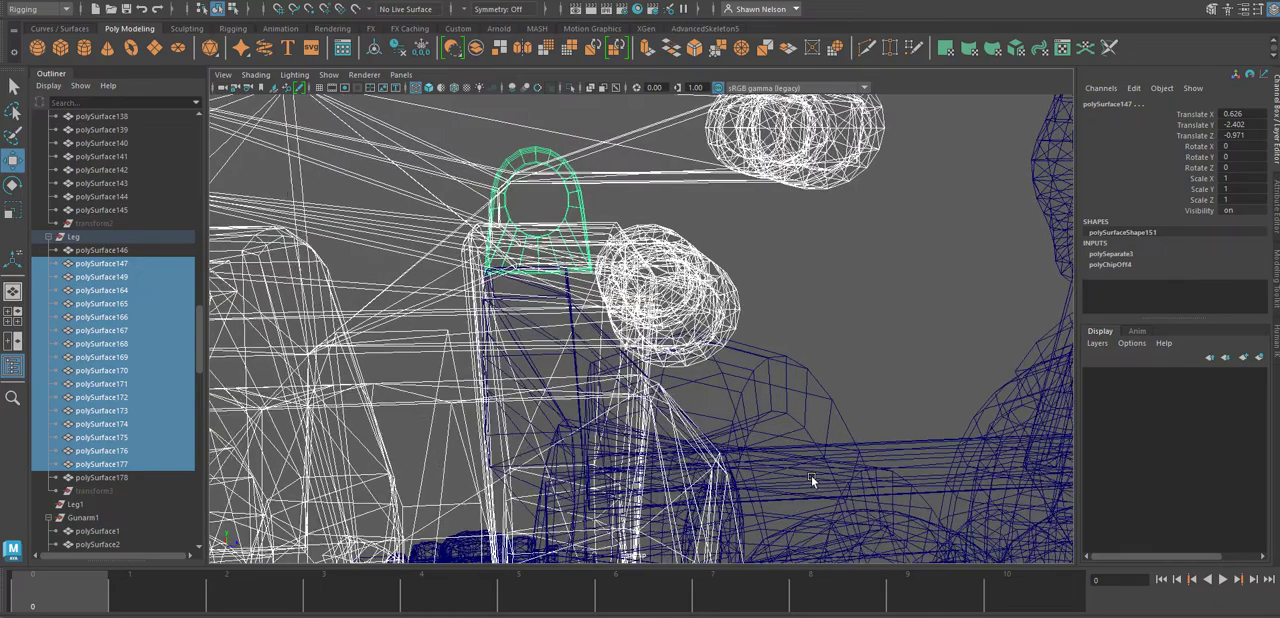
key(5)
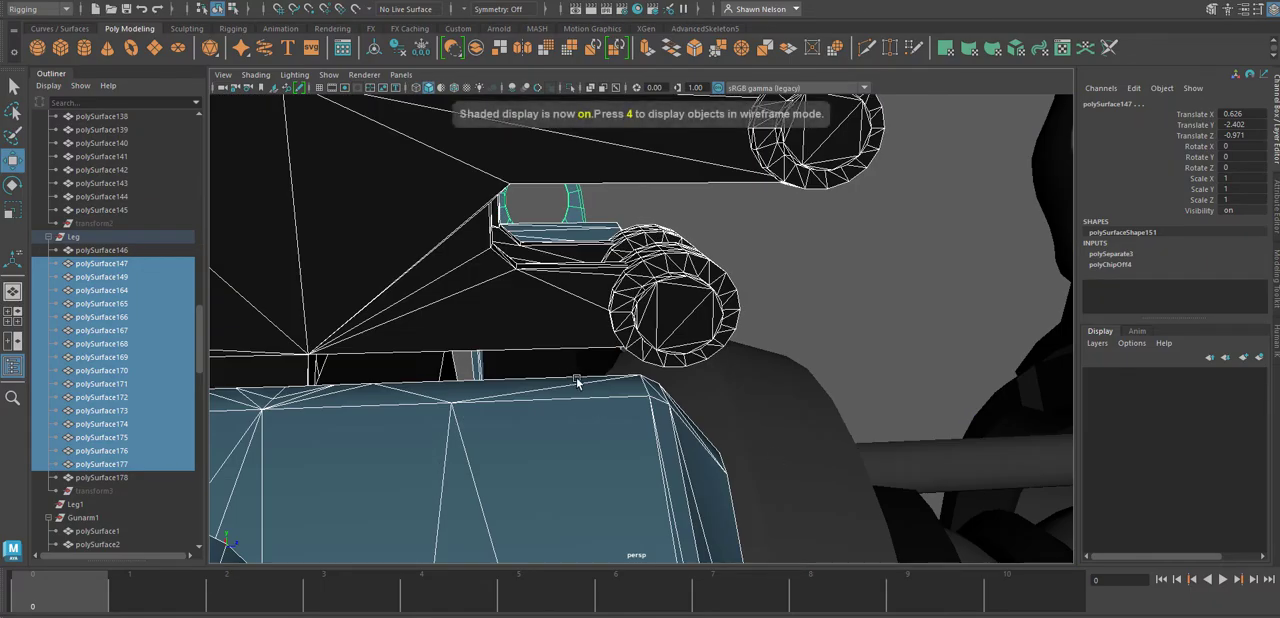
mouse_move(577, 381)
alt+mouse_down()
mouse_move(546, 371)
mouse_move(669, 389)
mouse_move(899, 366)
mouse_move(946, 382)
alt+mouse_up()
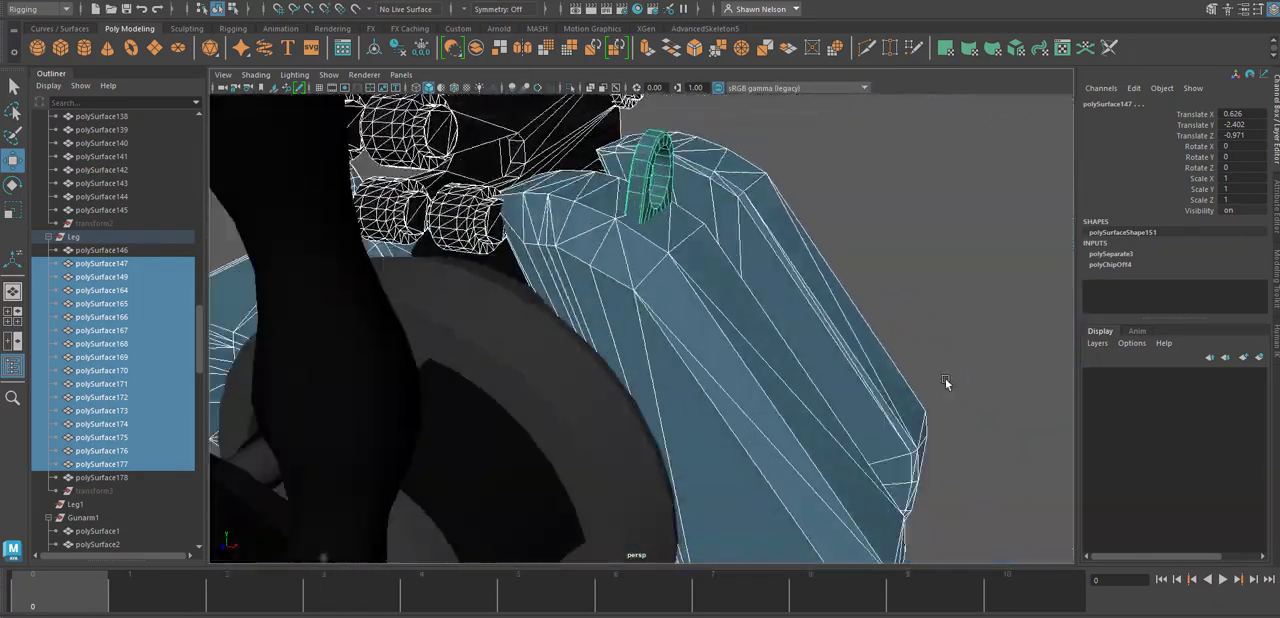
shift+click(428, 246)
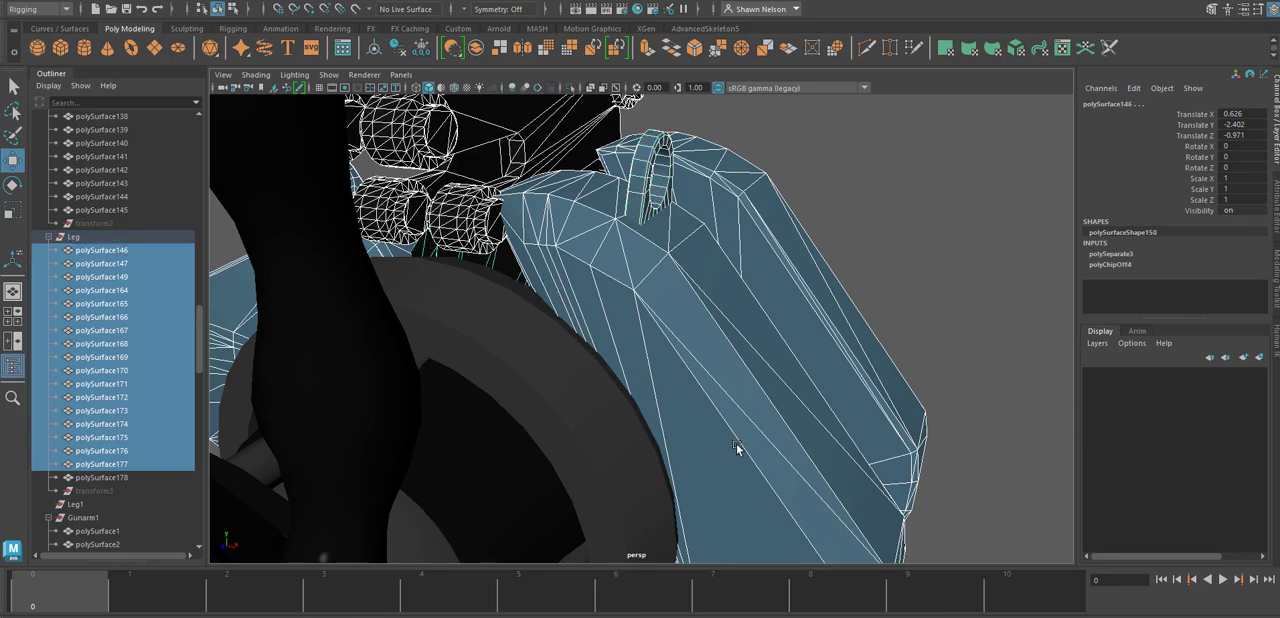
alt+drag(736, 443, 997, 267)
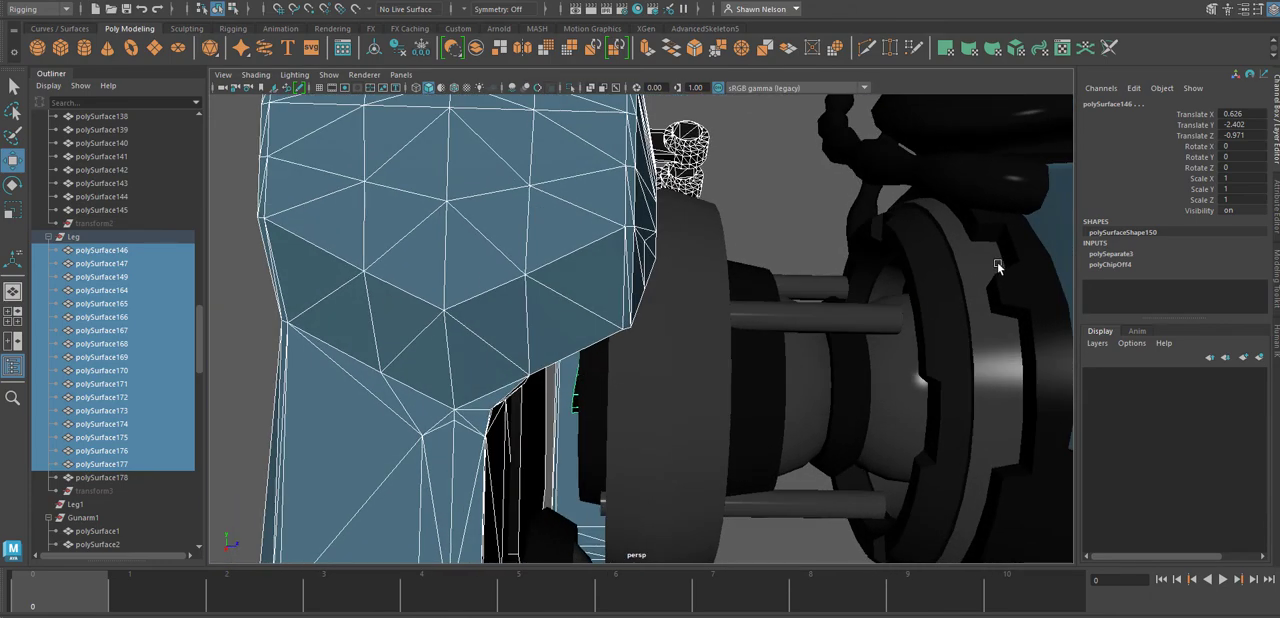
ctrl+click(815, 314)
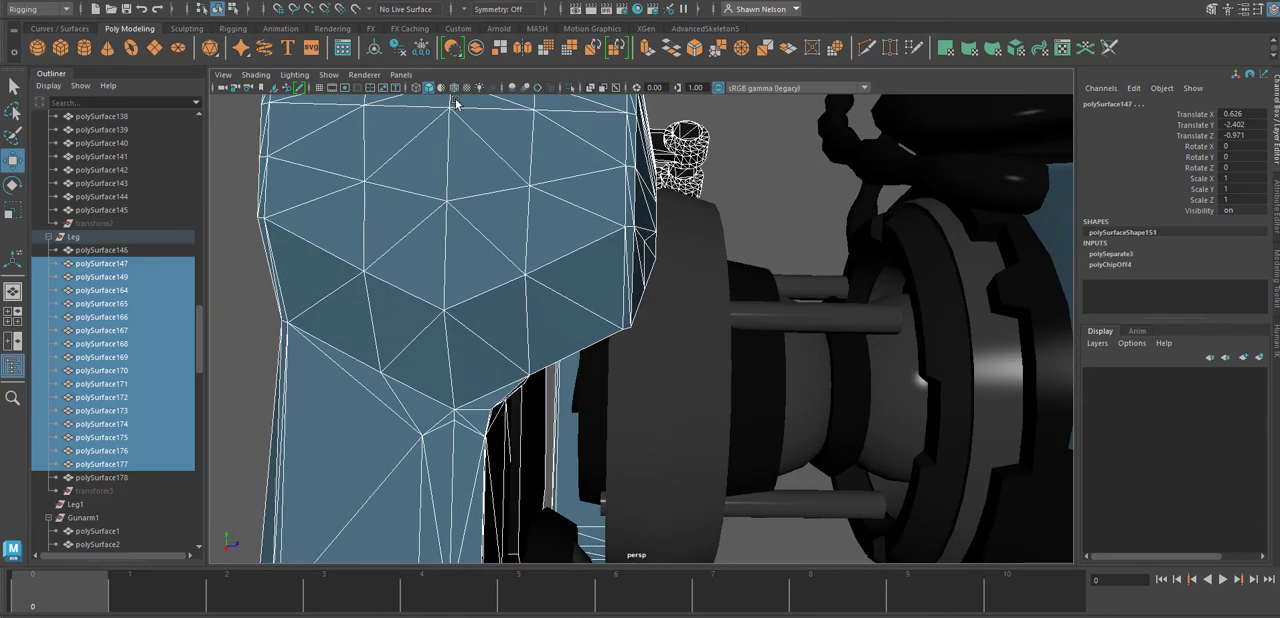
Combine the selected hip armour meshes into one object and delete its construction history.
click(477, 50)
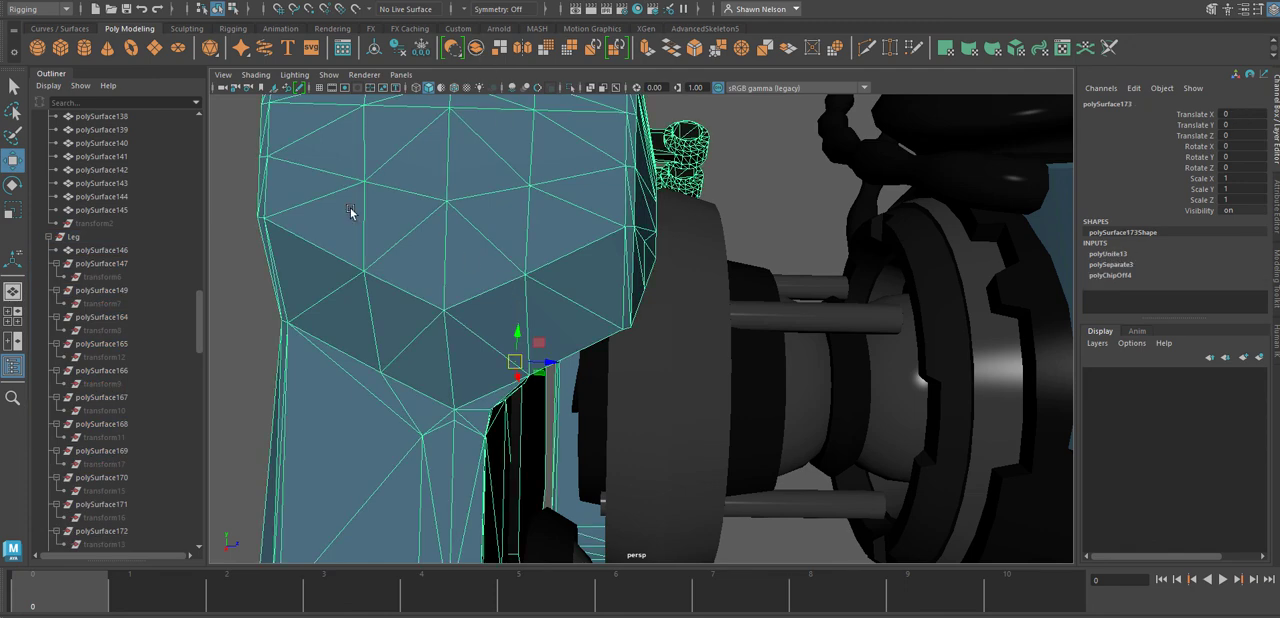
click(50, 1)
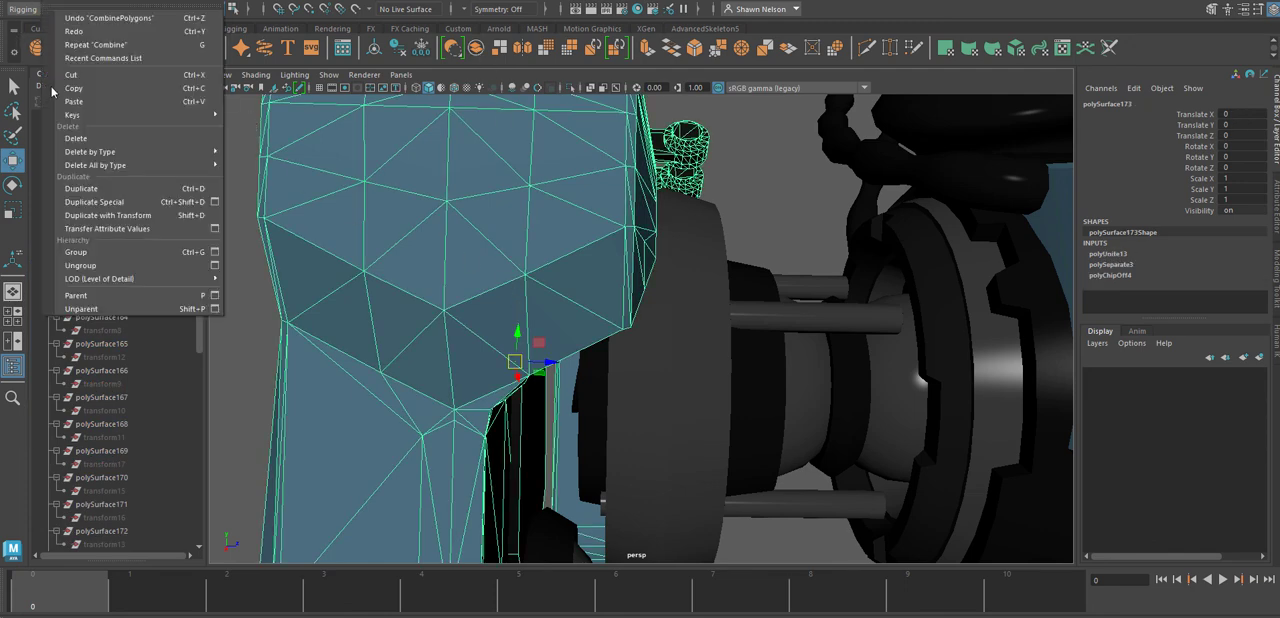
mouse_move(81, 151)
click(310, 153)
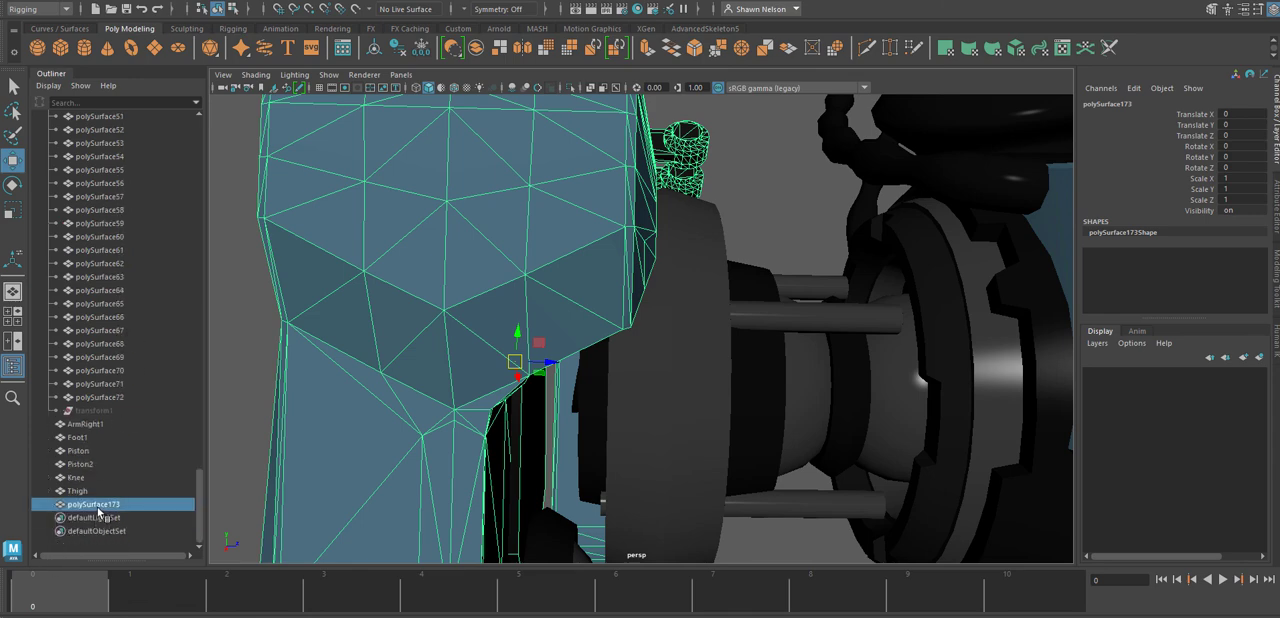
Rename the combined hip armour mesh as Leg2 and freeze its transformations.
double_click(98, 508)
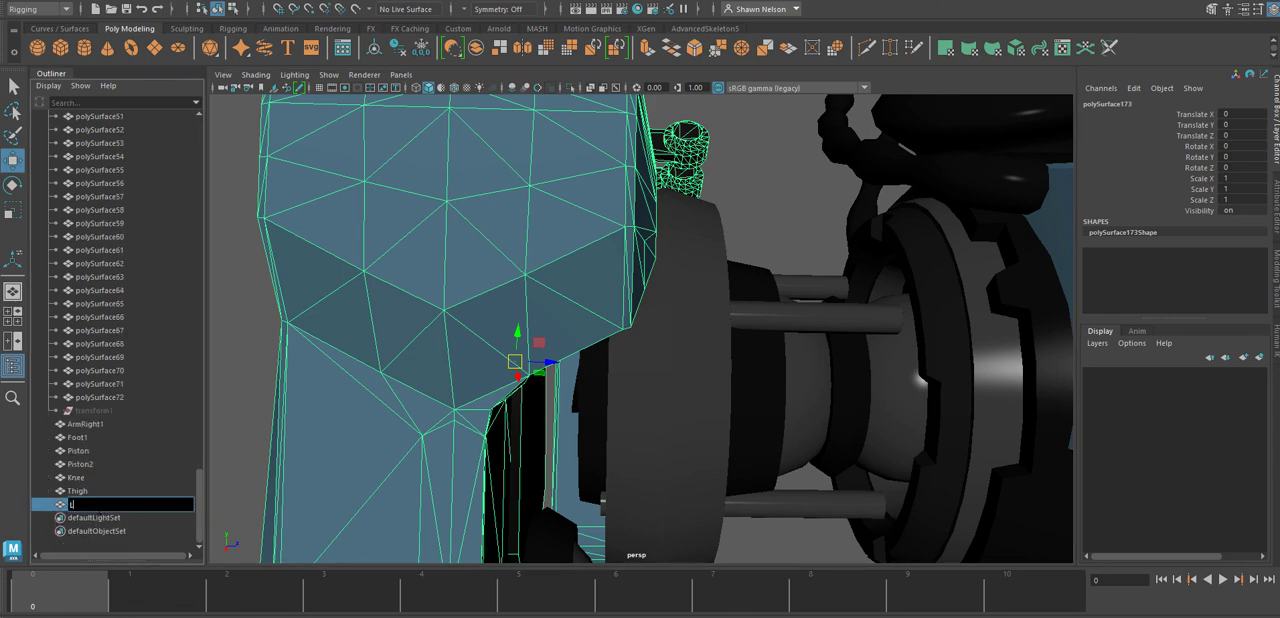
text(Leg2)
key(Return)
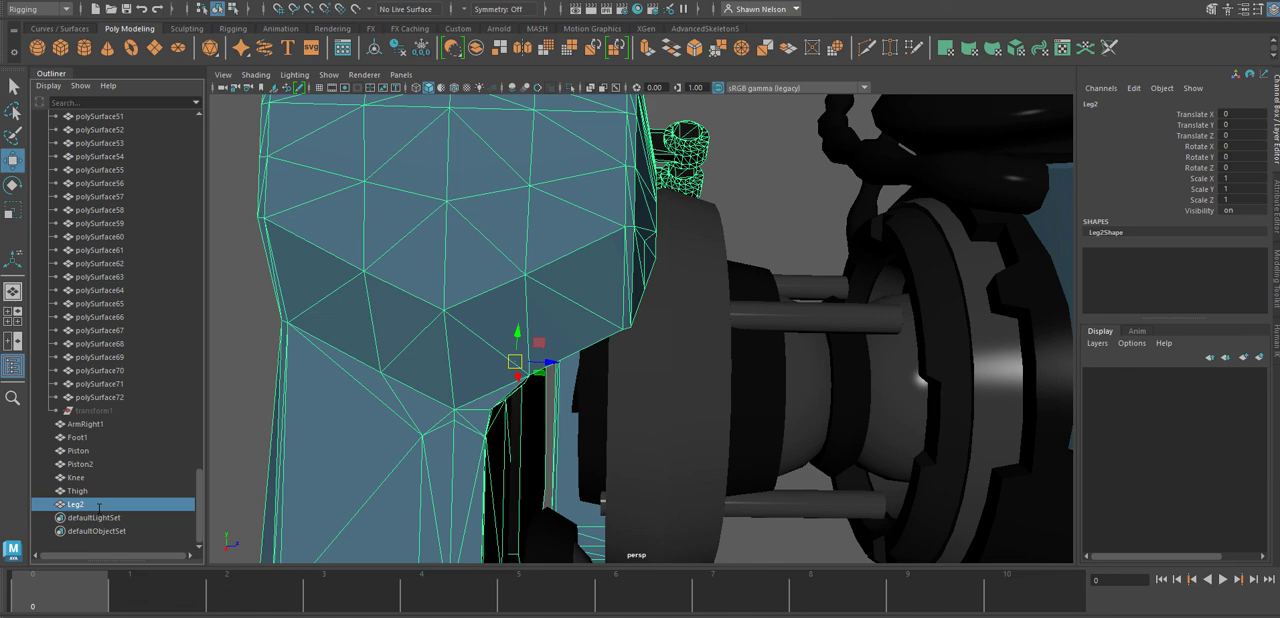
click(130, 1)
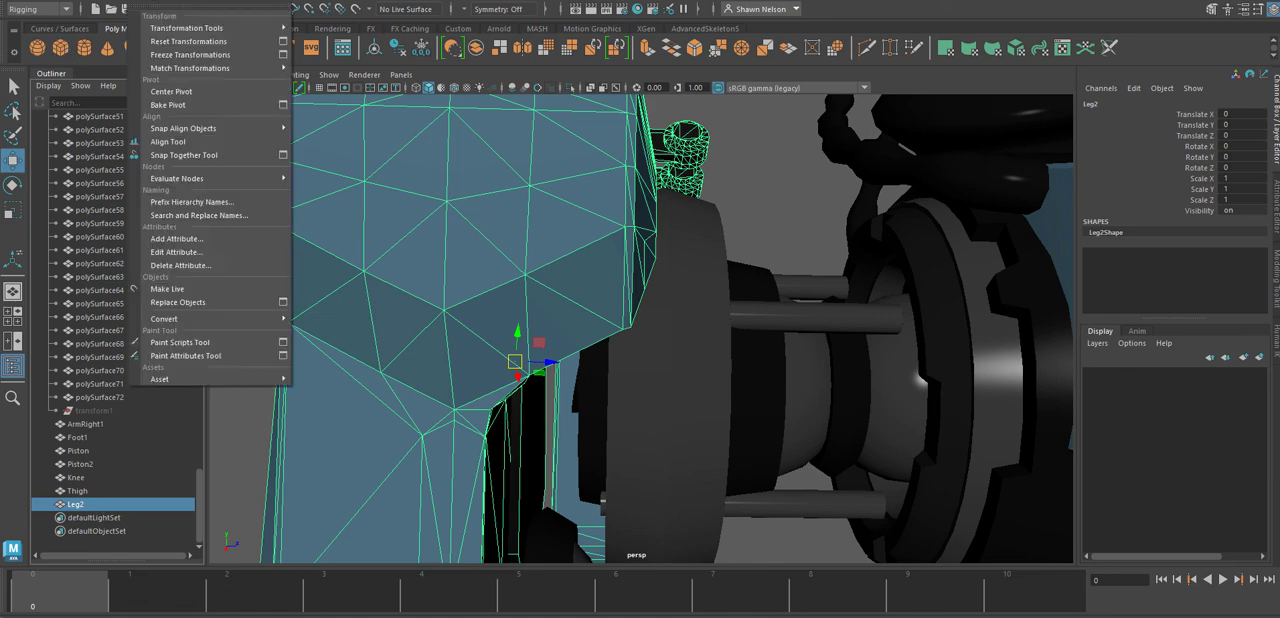
click(188, 54)
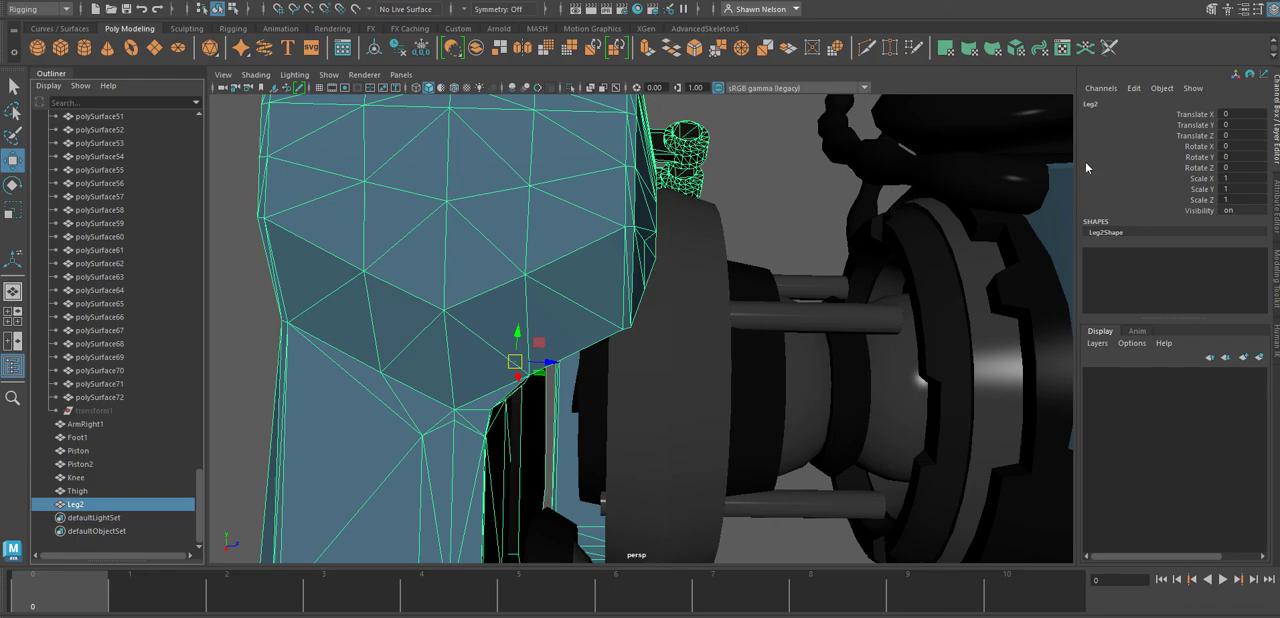
Key Leg2 at frame 0 and move it sideways away from the hip disc at frame 6.
alt+drag(864, 330, 751, 395)
scroll(751, 395, down, 5)
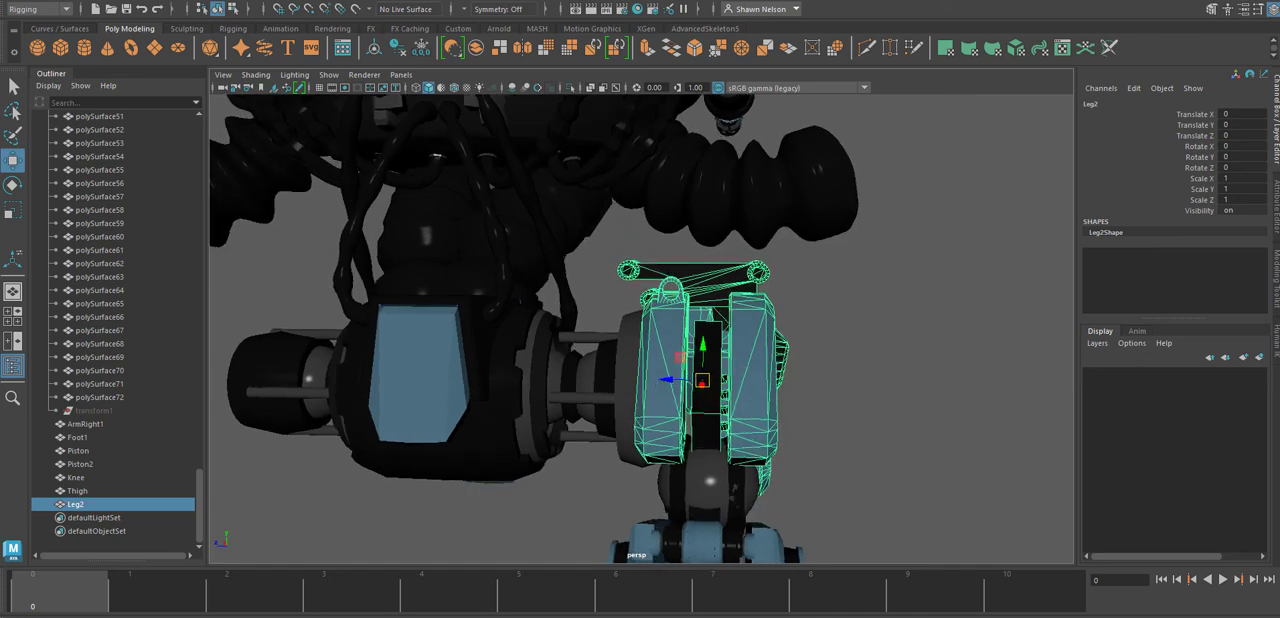
drag(57, 610, 612, 600)
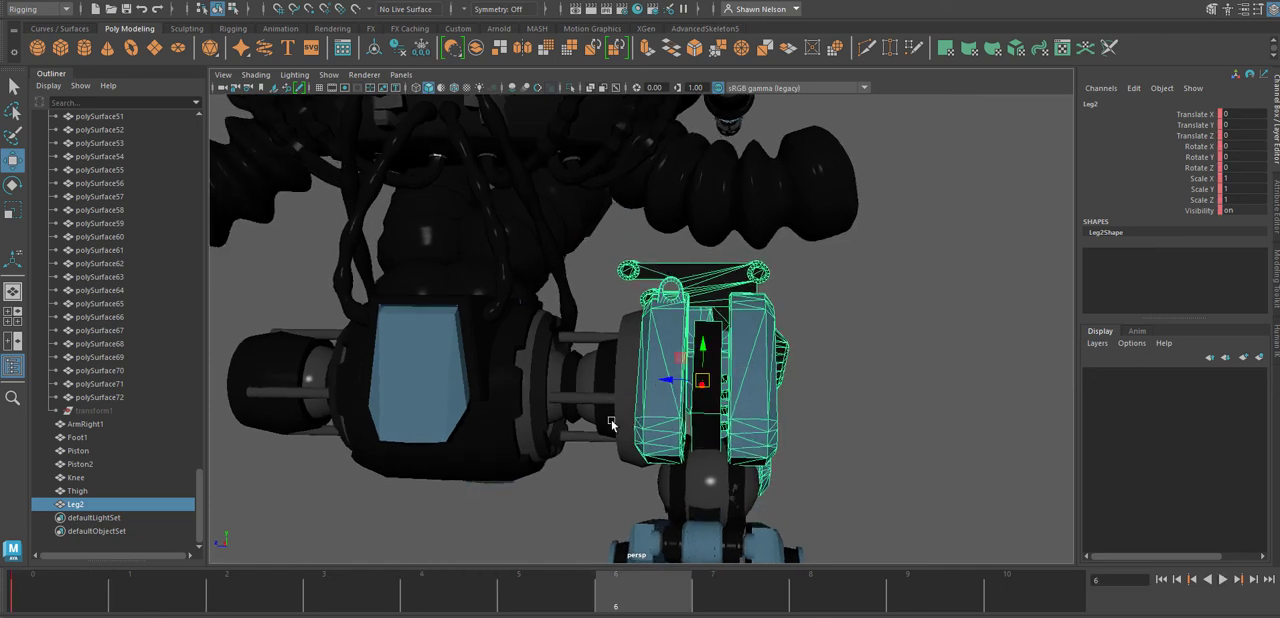
drag(663, 389, 940, 388)
Select the leftover polySurface146 by the hip disc, centre its pivot, and move it outward to Translate Z -47.19.
click(673, 390)
alt+drag(673, 390, 802, 433)
click(698, 377)
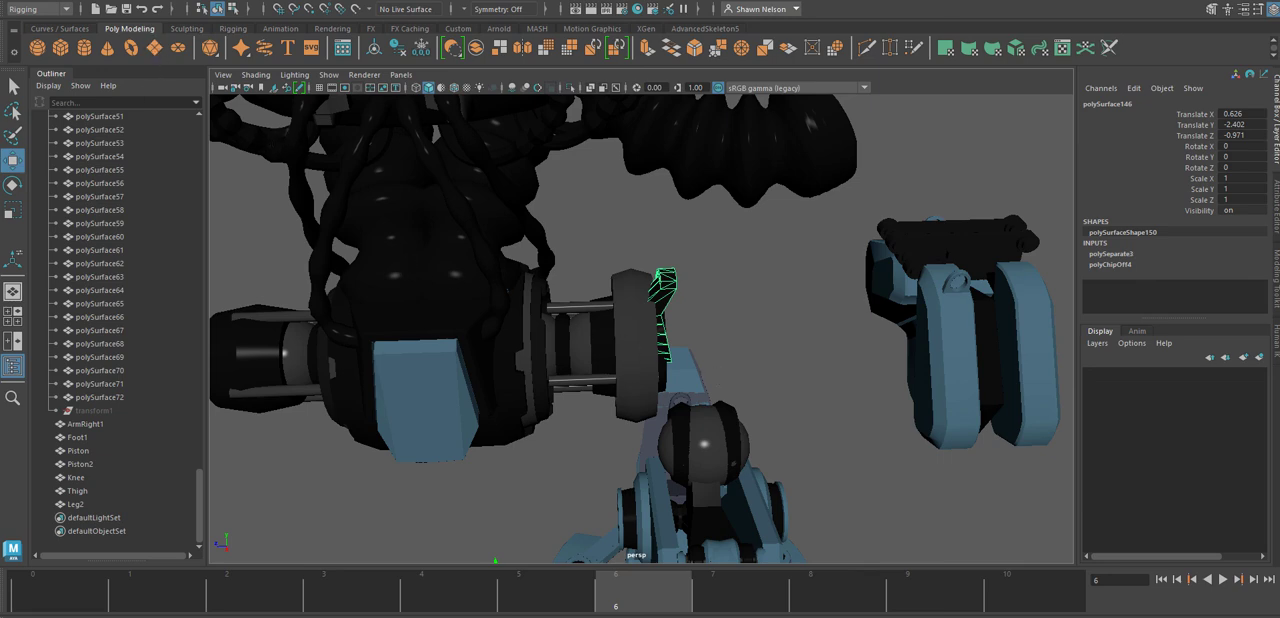
click(141, 1)
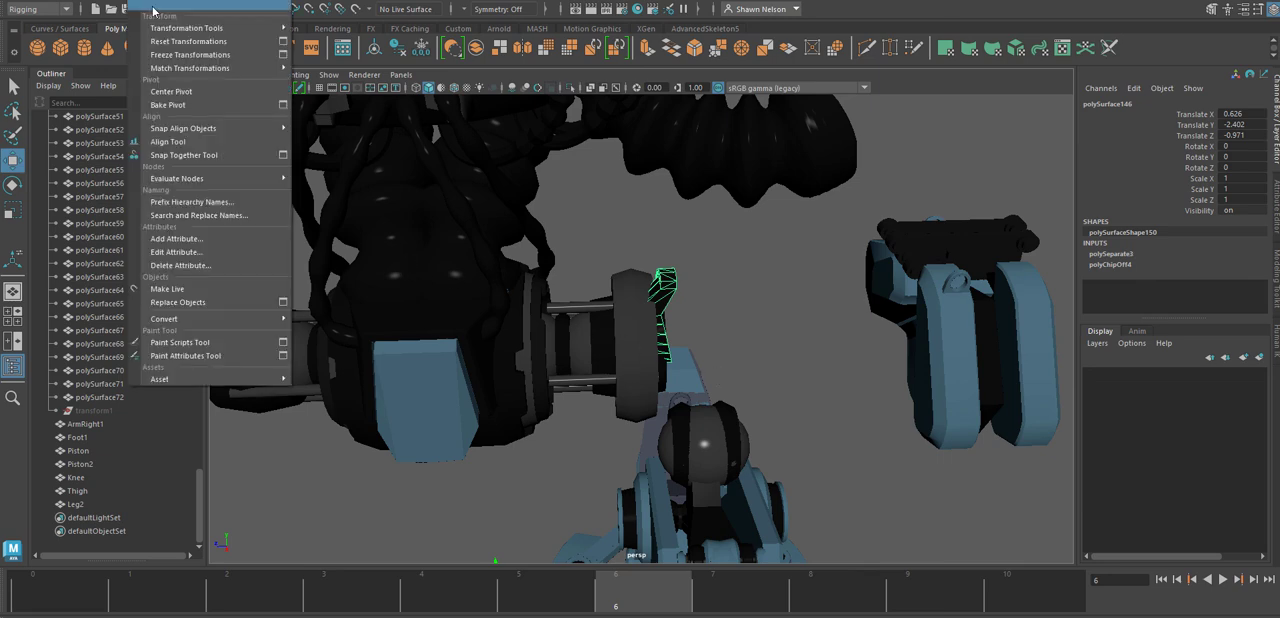
click(182, 91)
drag(624, 321, 689, 322)
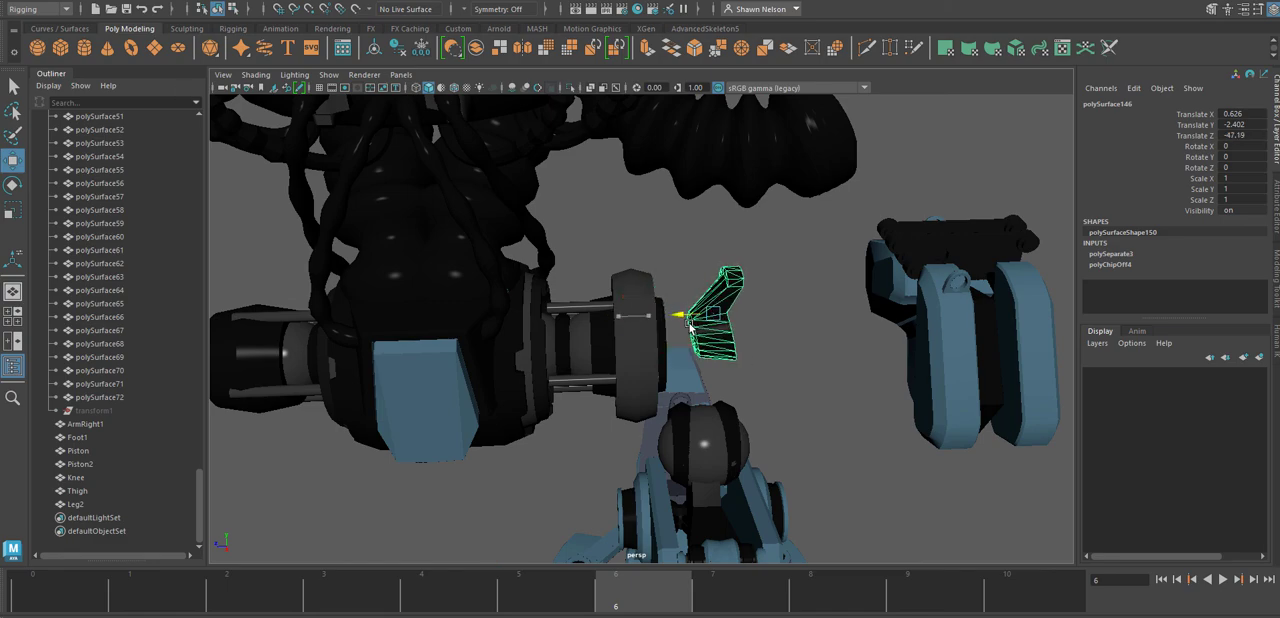
alt+drag(746, 349, 1060, 296)
scroll(637, 314, up, 5)
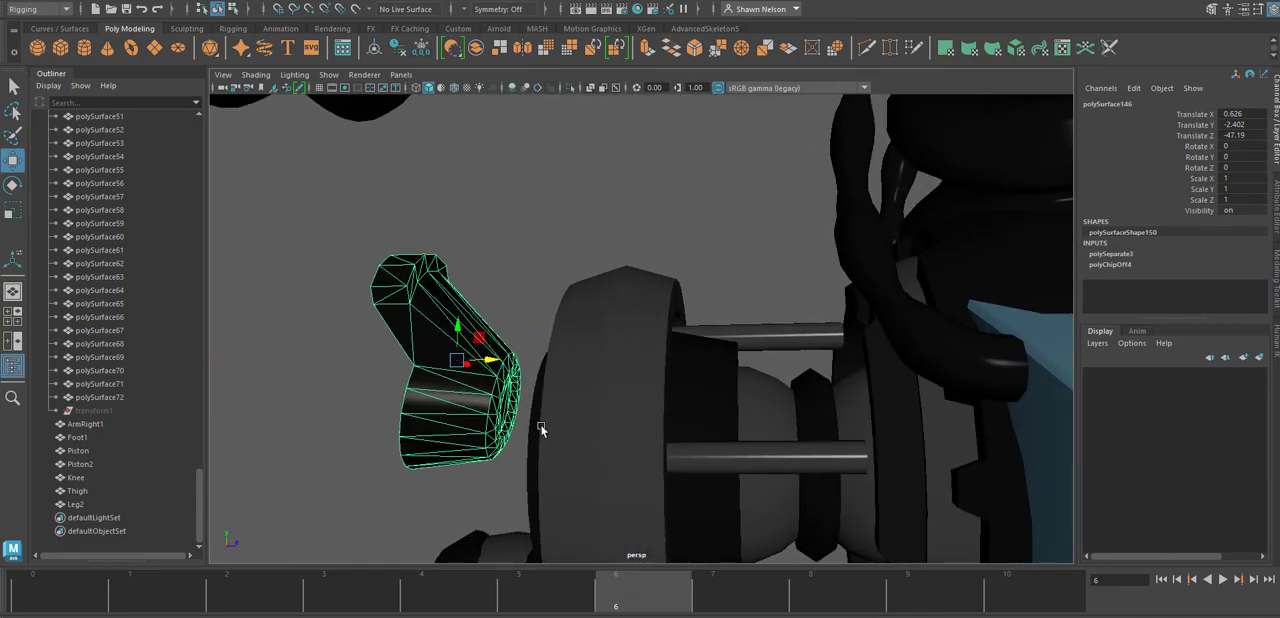
alt+drag(543, 428, 884, 438)
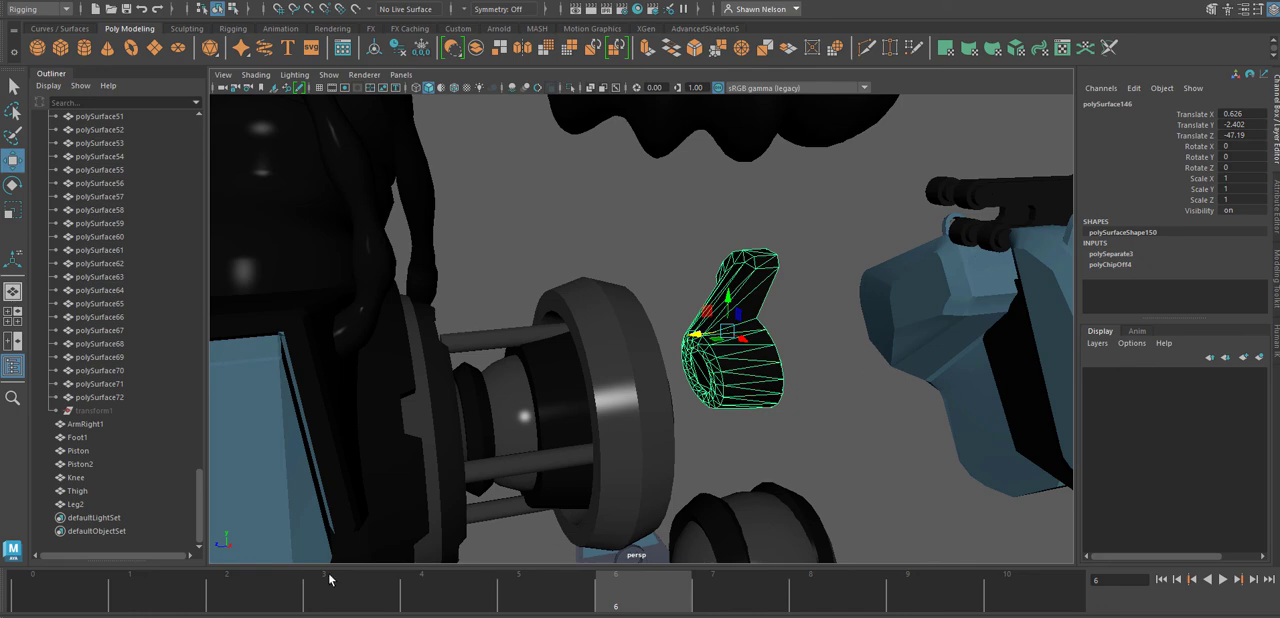
Compare the hip with Leg2 in place and moved away, delete the leftover polySurface146, and return to frame 0.
key(alt+v)
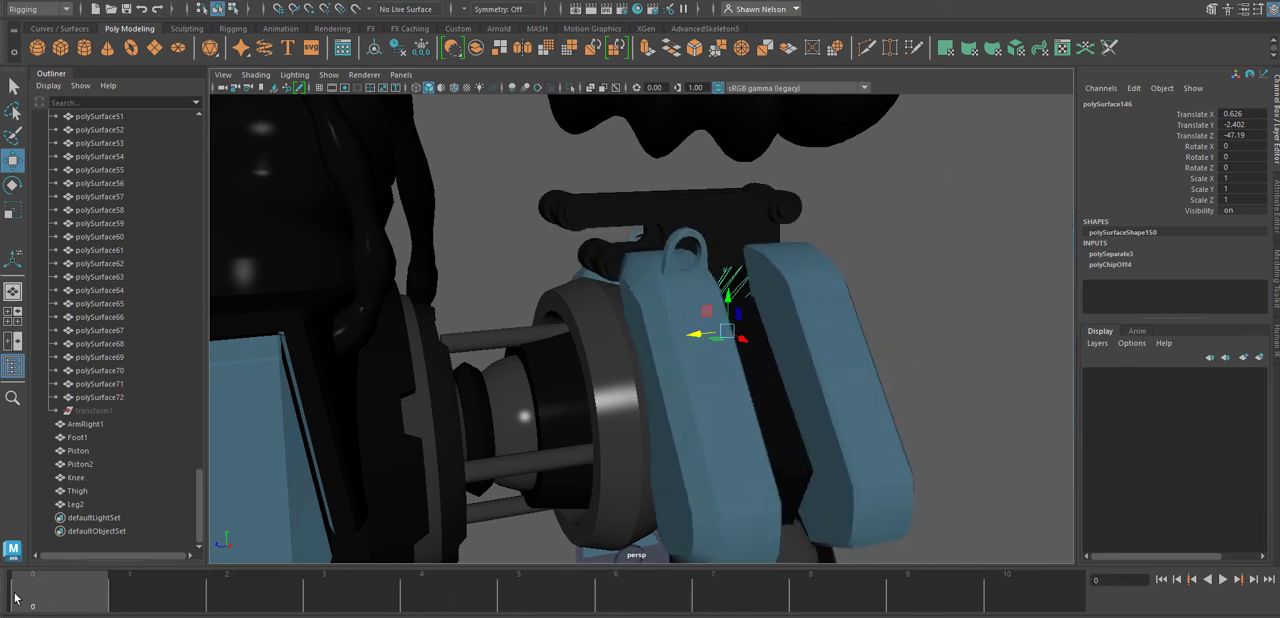
alt+drag(706, 399, 727, 439)
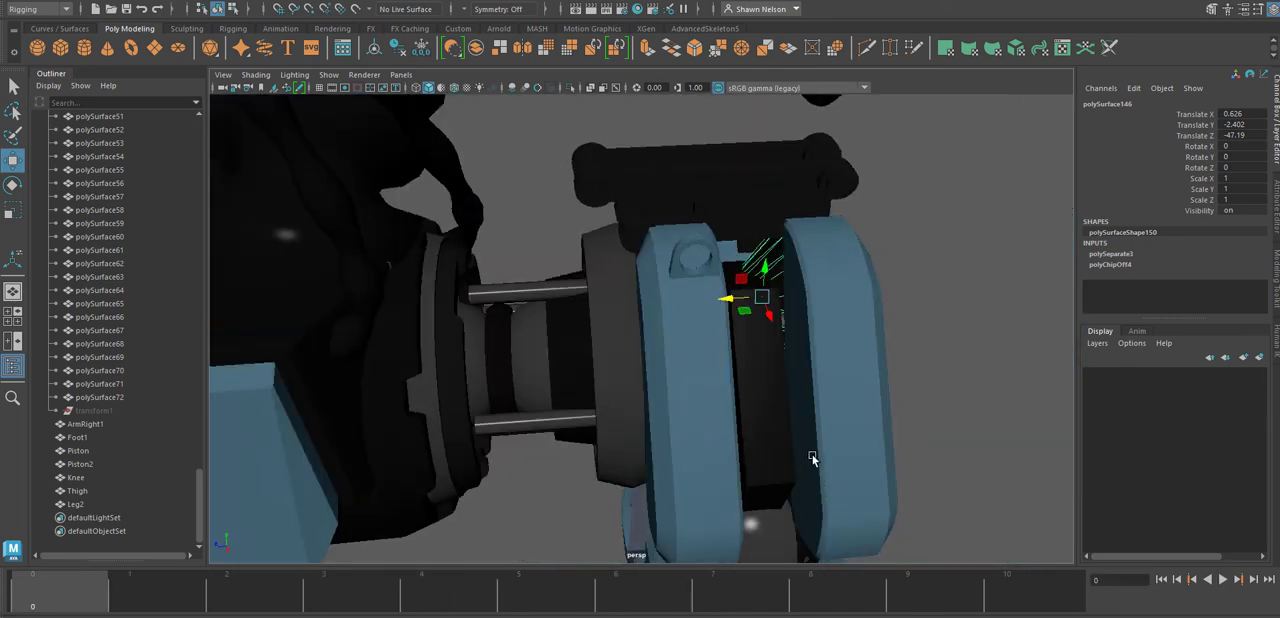
drag(364, 604, 477, 593)
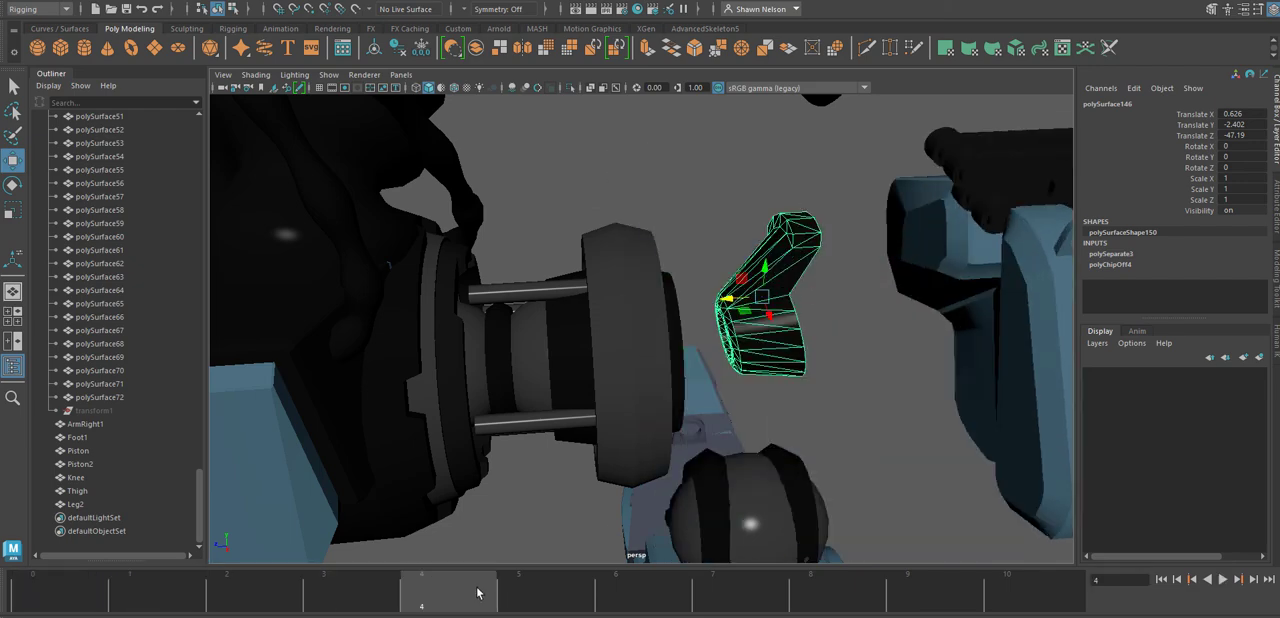
click(837, 350)
drag(790, 356, 791, 358)
key(Delete)
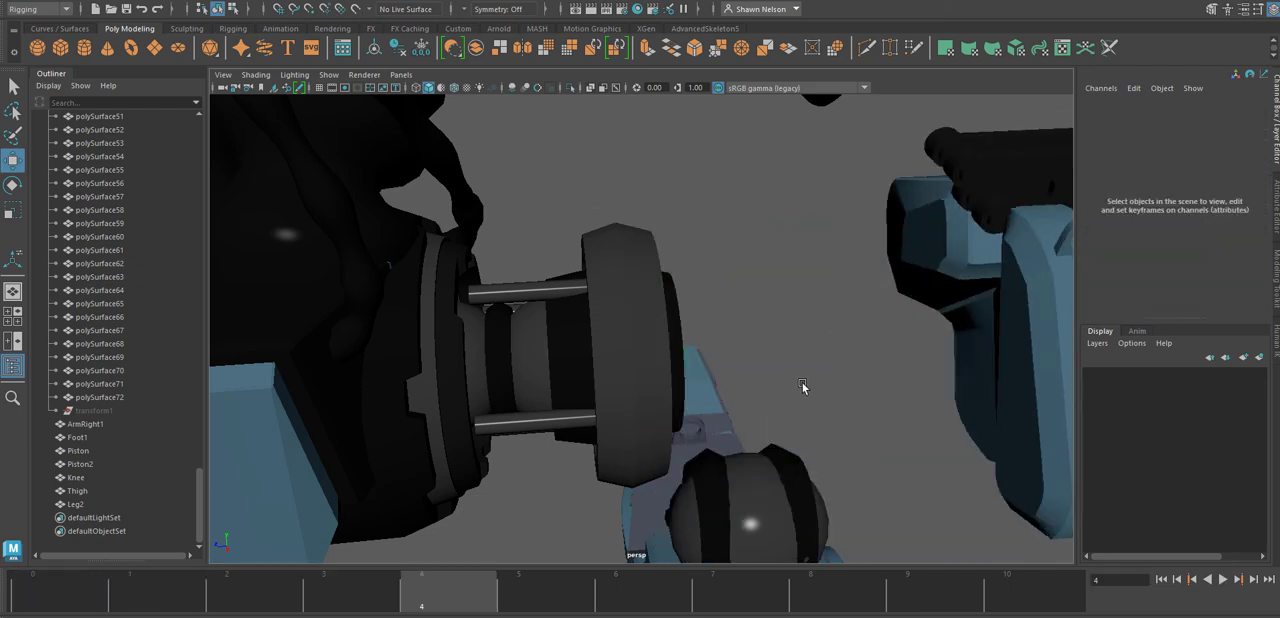
drag(231, 602, 0, 595)
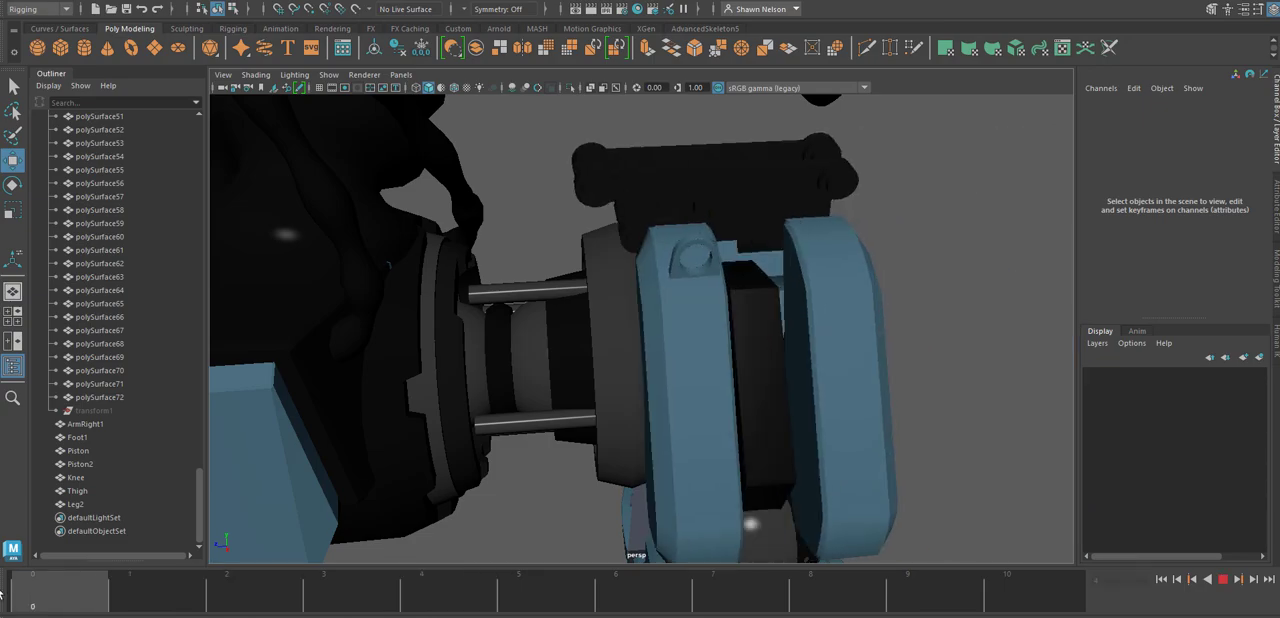
Delete all of Leg2's animation keys between frames 0 and 6.
click(684, 394)
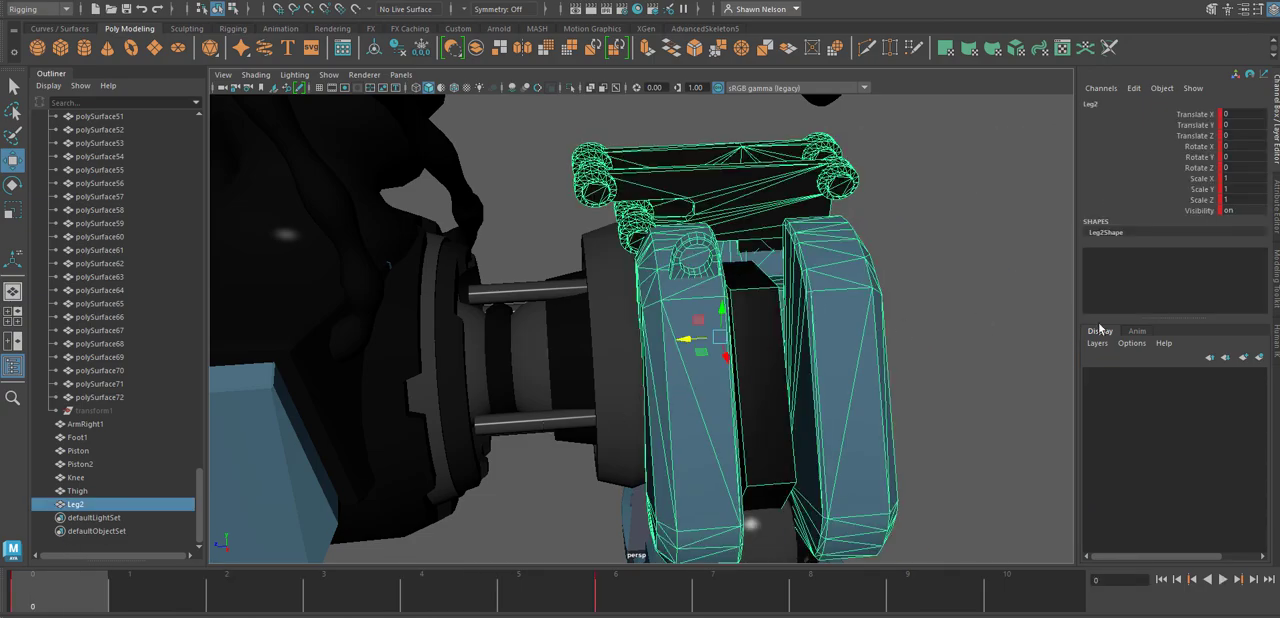
alt+drag(918, 374, 420, 470)
shift+drag(600, 608, 3, 590)
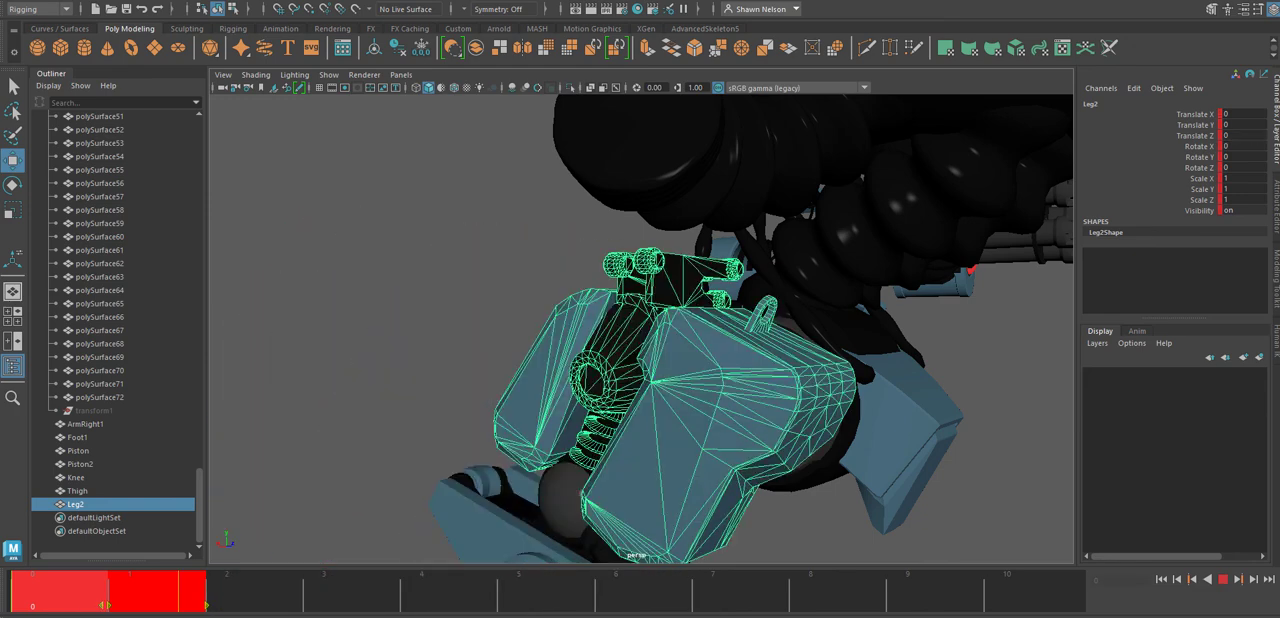
right_click(161, 597)
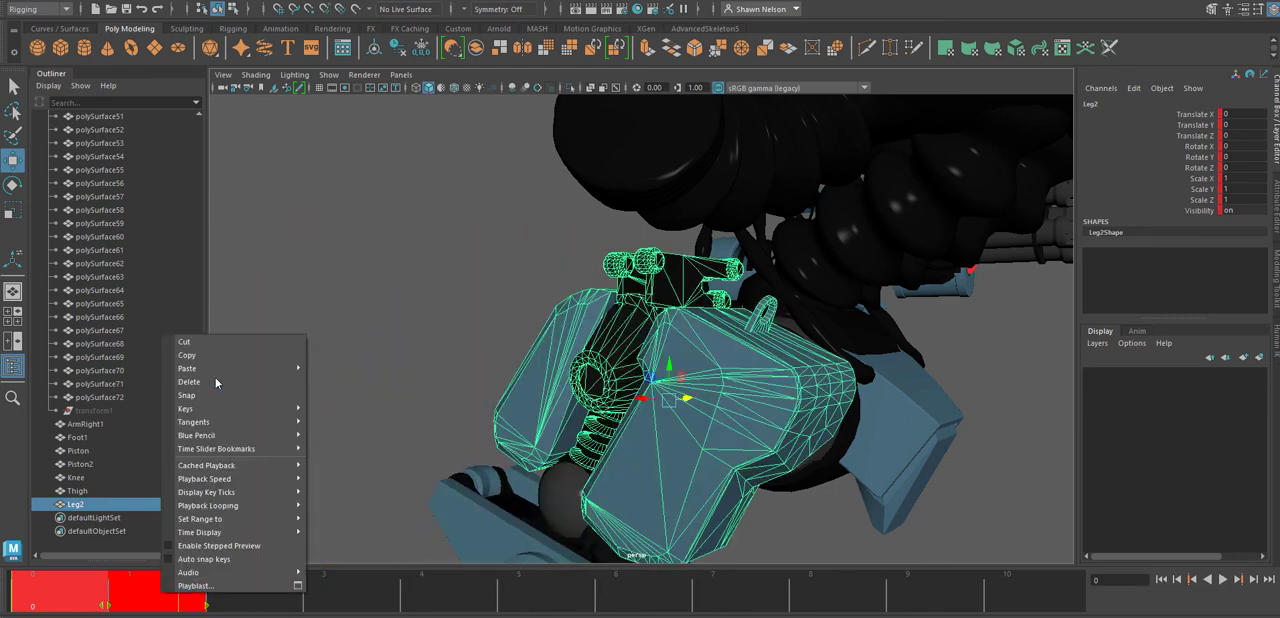
click(213, 376)
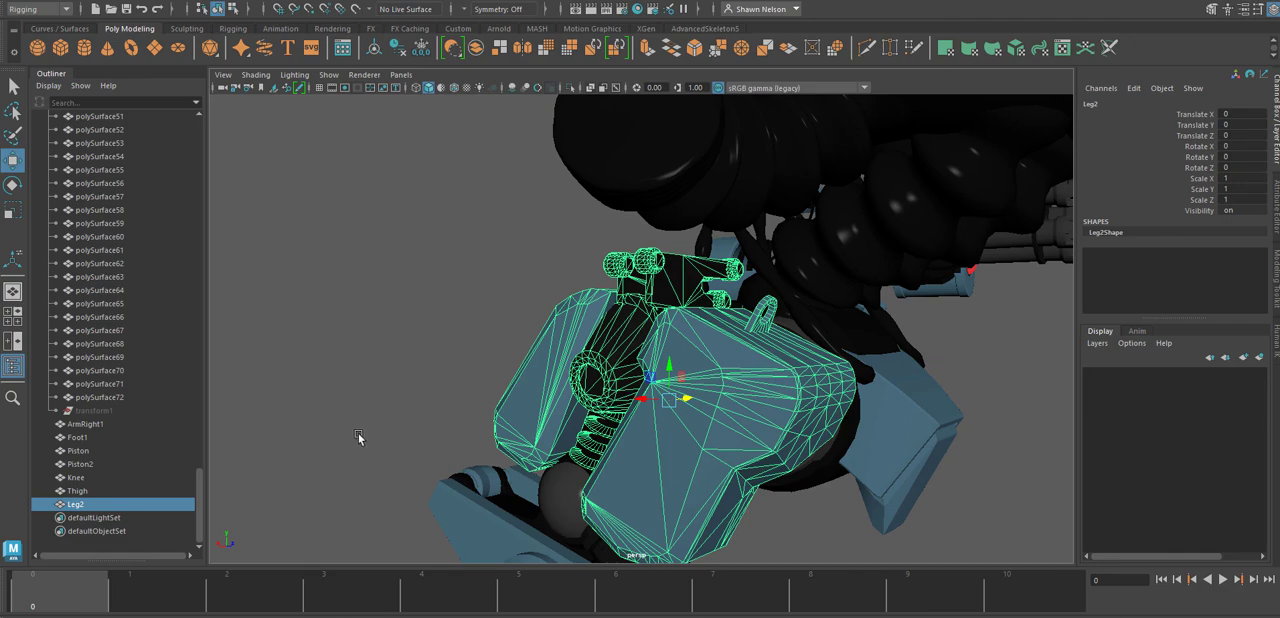
Select the hip disc together with the pelvis and hip joint meshes, examine their overlap in wireframe, and clear the selection.
alt+drag(359, 437, 868, 370)
click(868, 370)
alt+drag(606, 423, 658, 415)
click(630, 403)
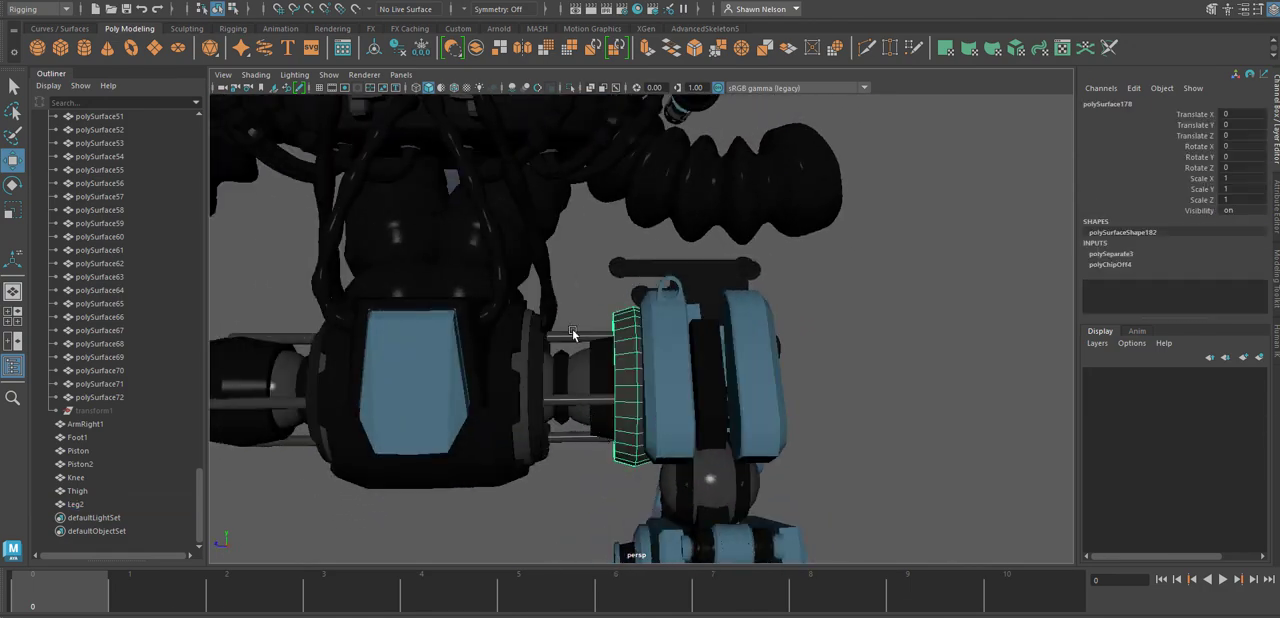
drag(626, 467, 627, 466)
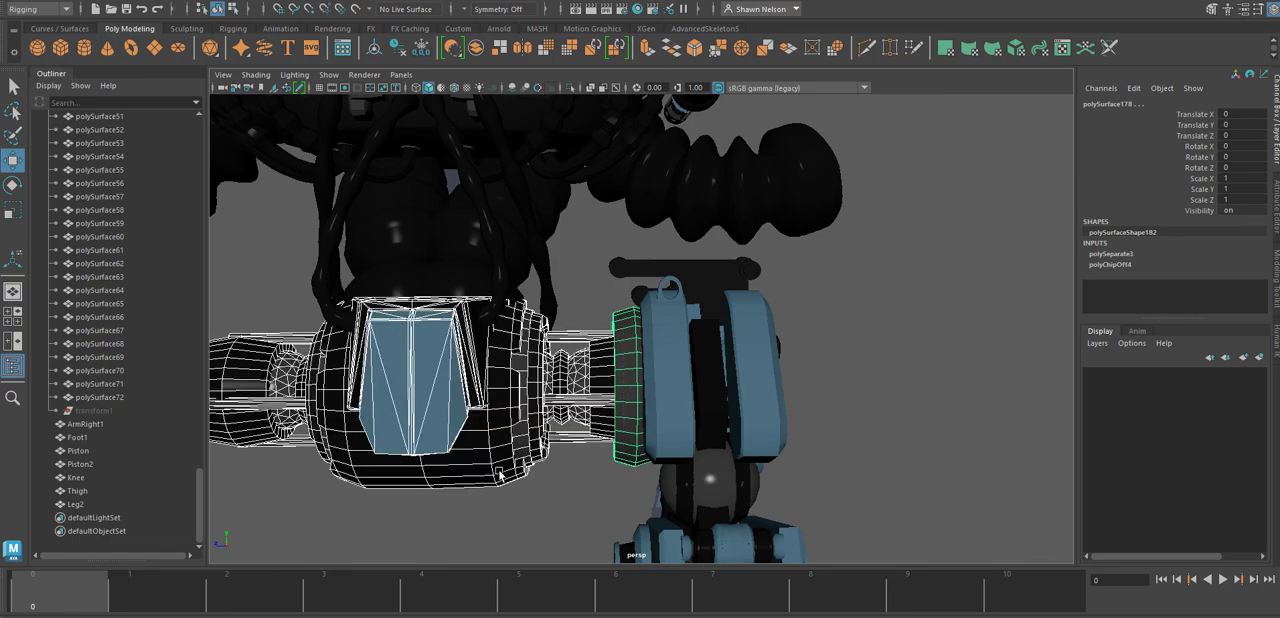
alt+drag(479, 509, 693, 461)
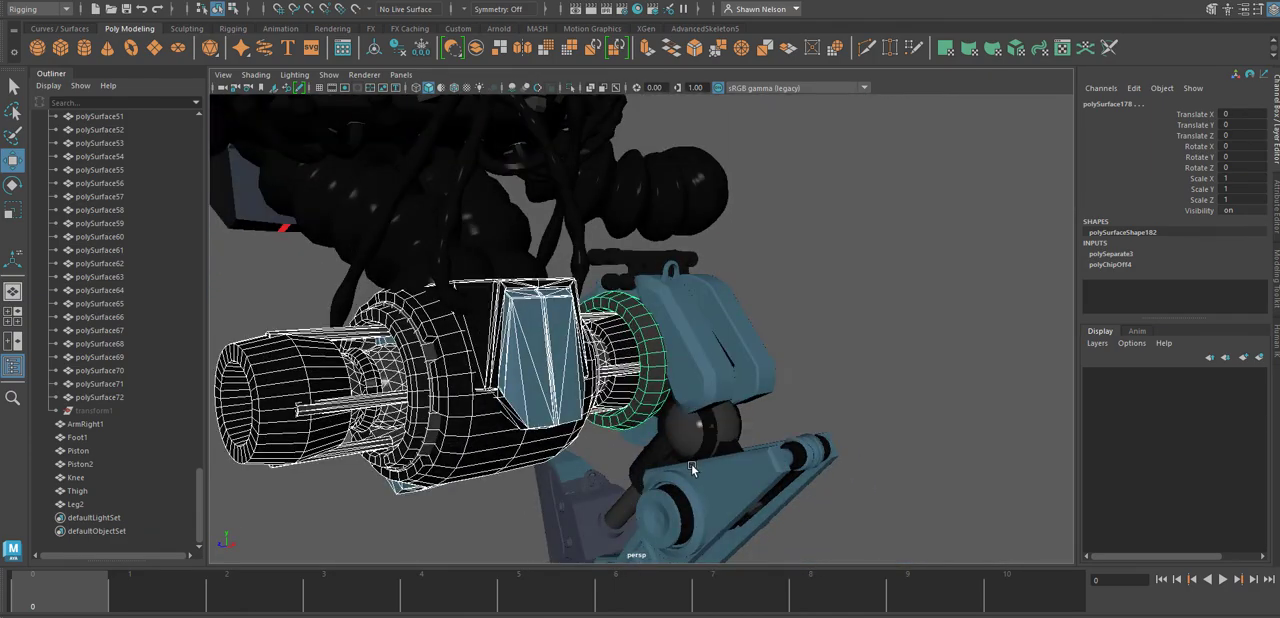
key(4)
alt+drag(381, 378, 636, 421)
scroll(870, 425, down, 3)
alt+drag(870, 425, 932, 414)
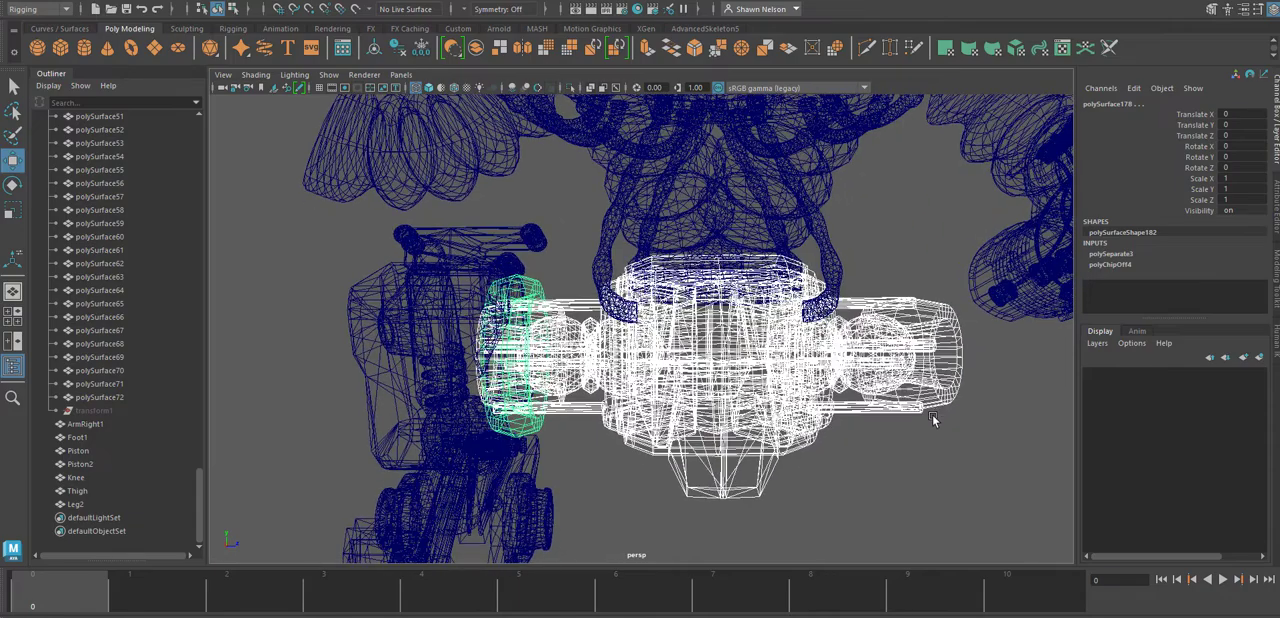
click(584, 474)
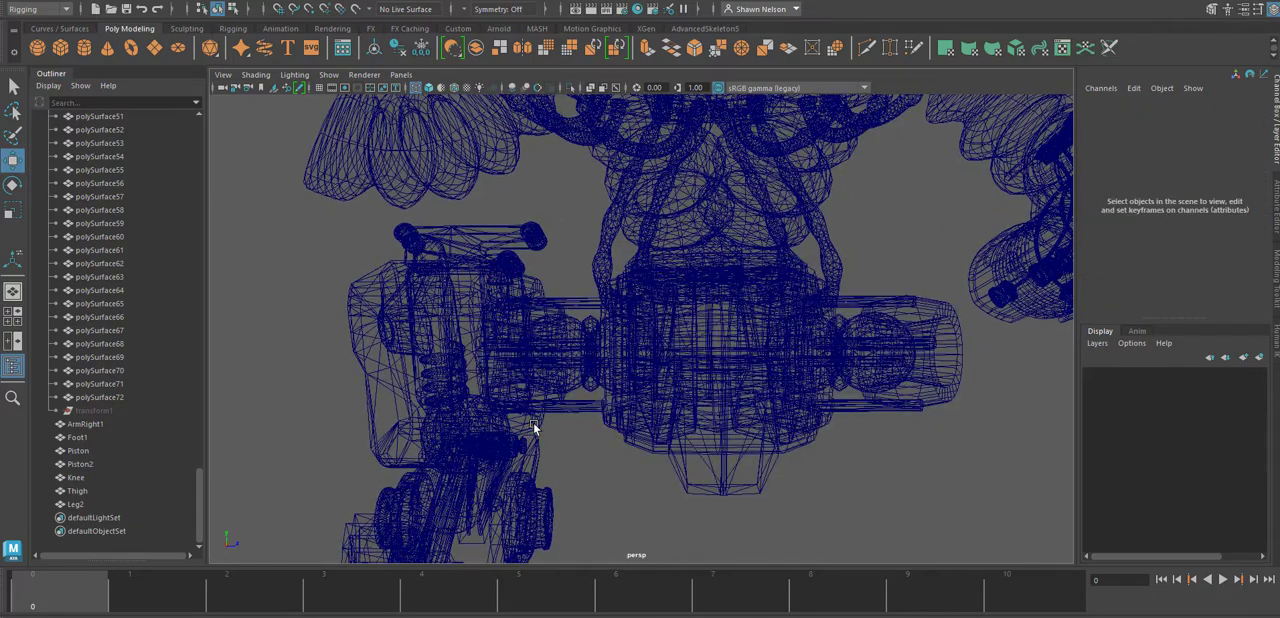
Select only the hip disc beside Leg2, return to shaded display, centre its pivot, and move it to Translate Z -14.236.
click(491, 350)
key(5)
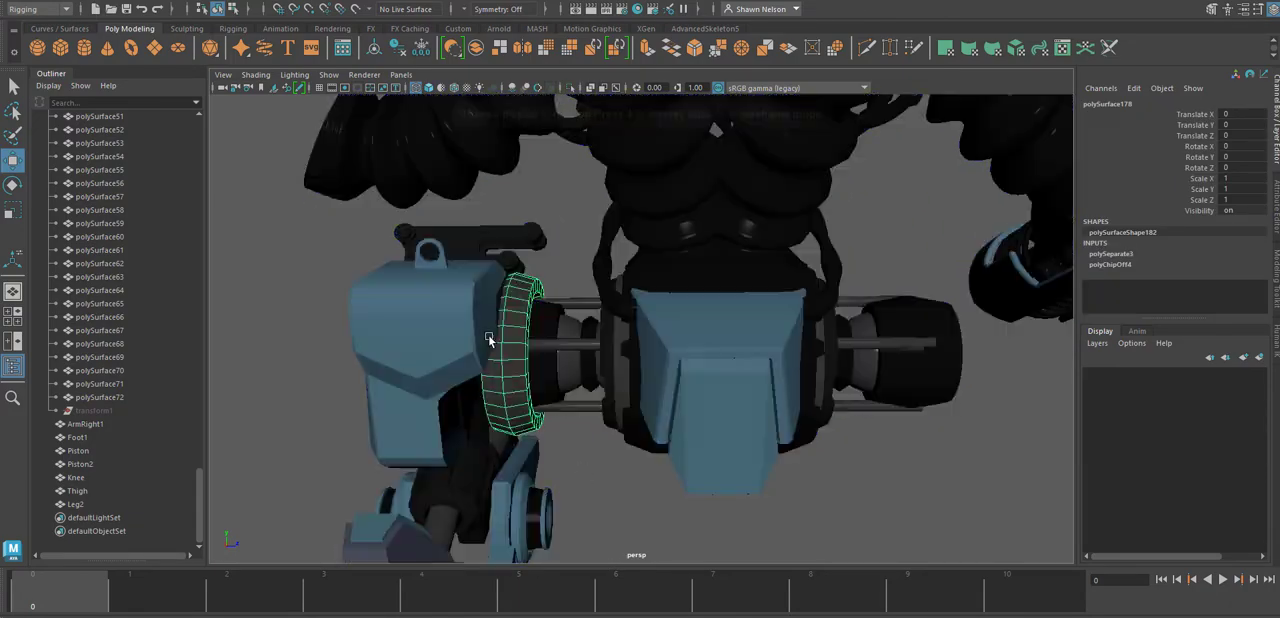
alt+drag(586, 350, 557, 351)
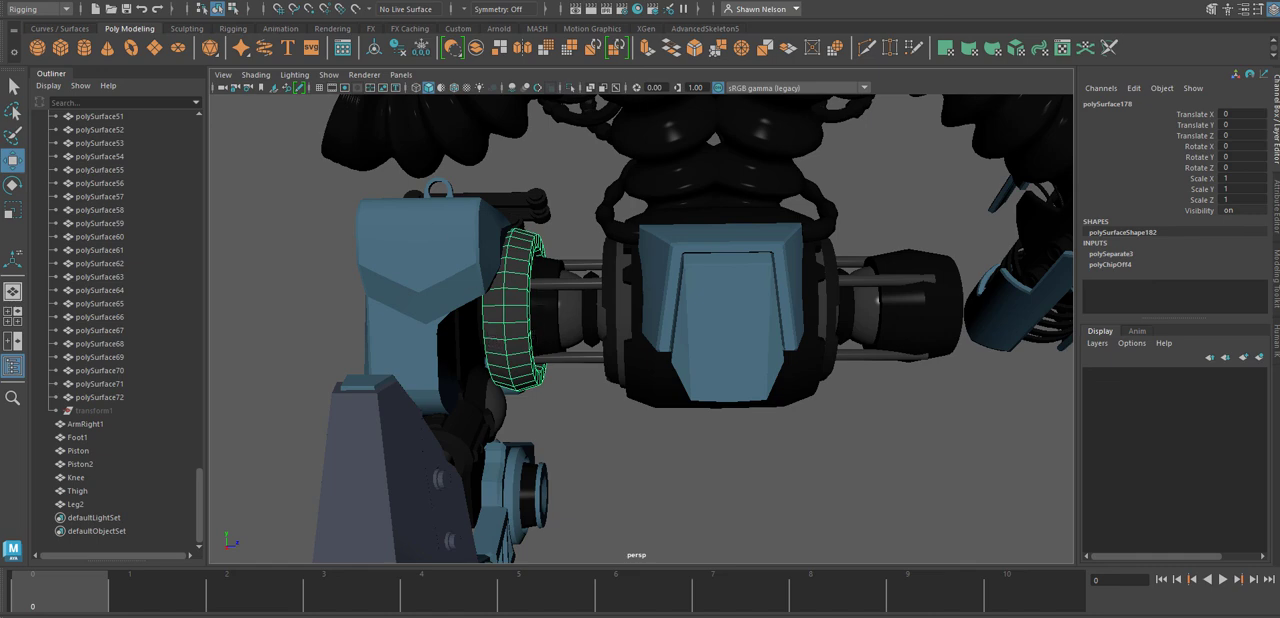
click(157, 3)
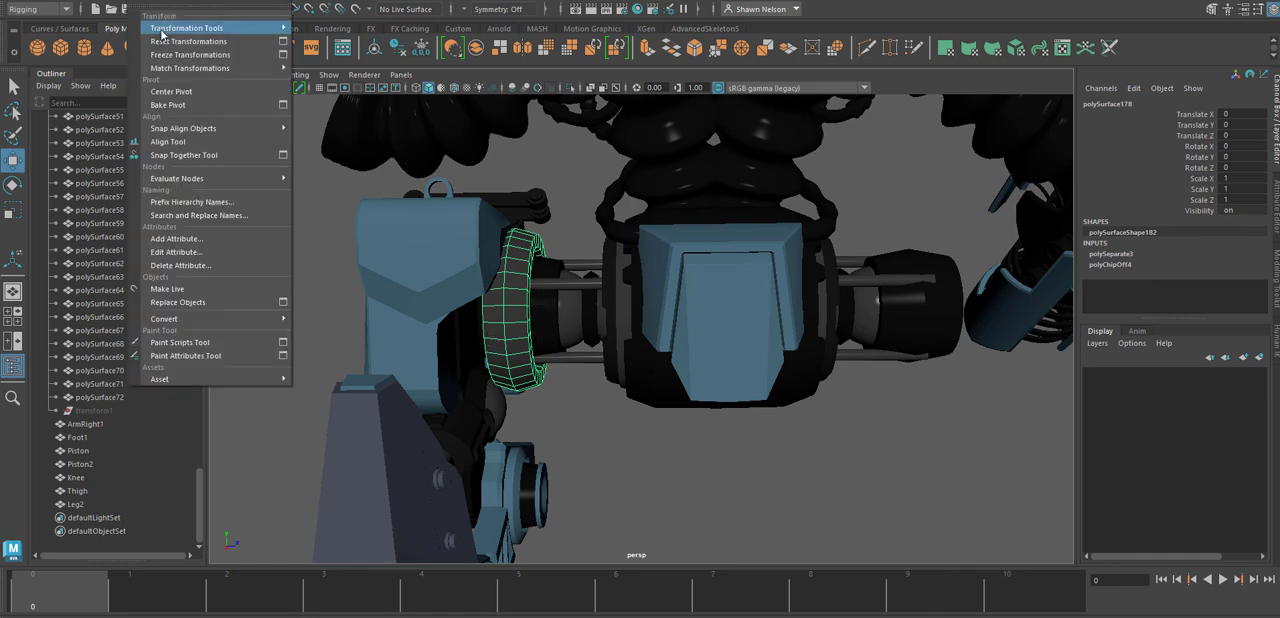
click(180, 96)
drag(556, 311, 568, 442)
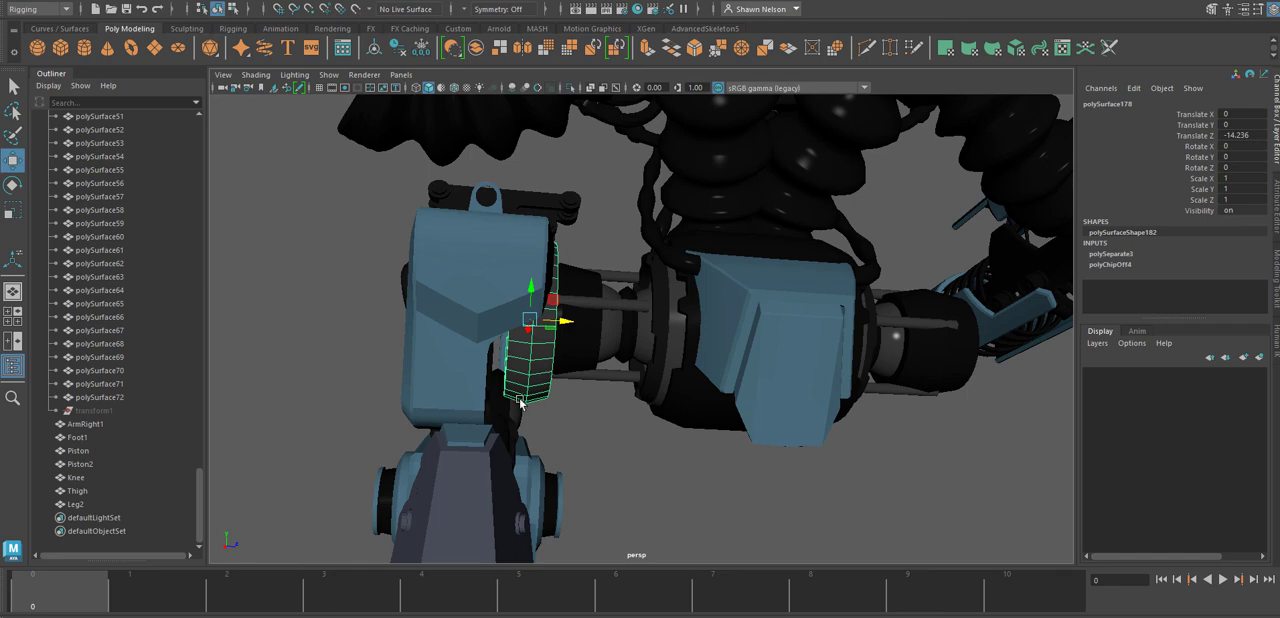
Widen the hip disc to Scale Z 1.5 and move it further into Leg2, to Translate Z -23.423.
key(r)
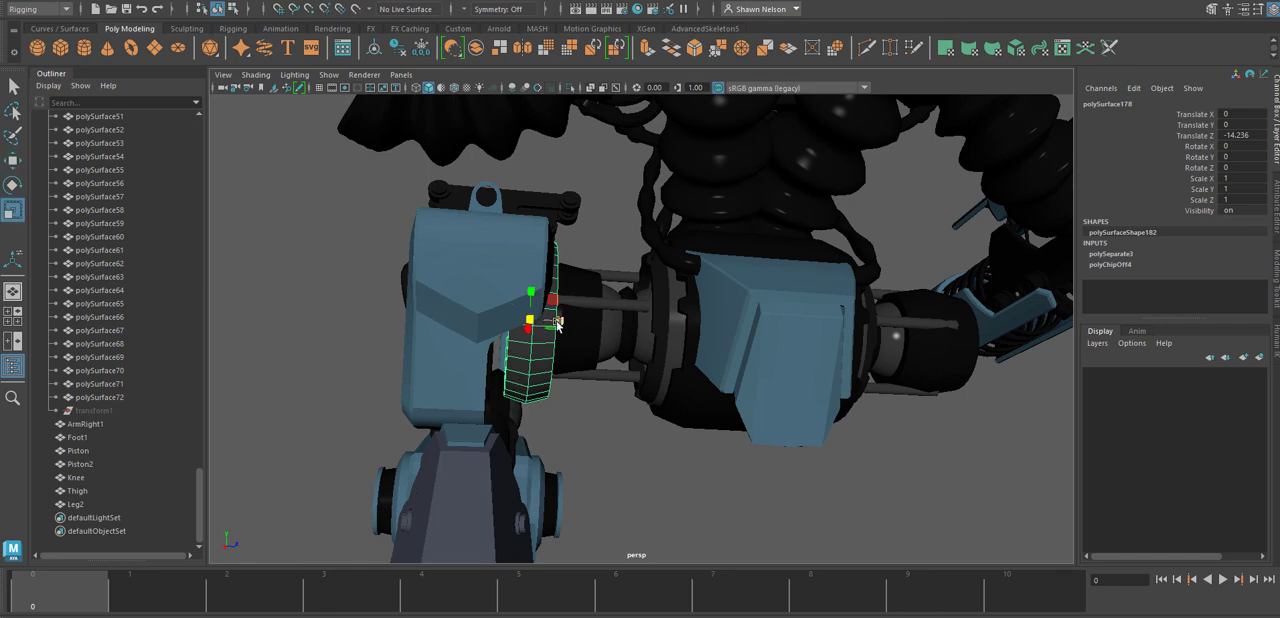
mouse_move(557, 323)
mouse_down()
mouse_move(572, 326)
mouse_move(549, 327)
mouse_up()
key(w)
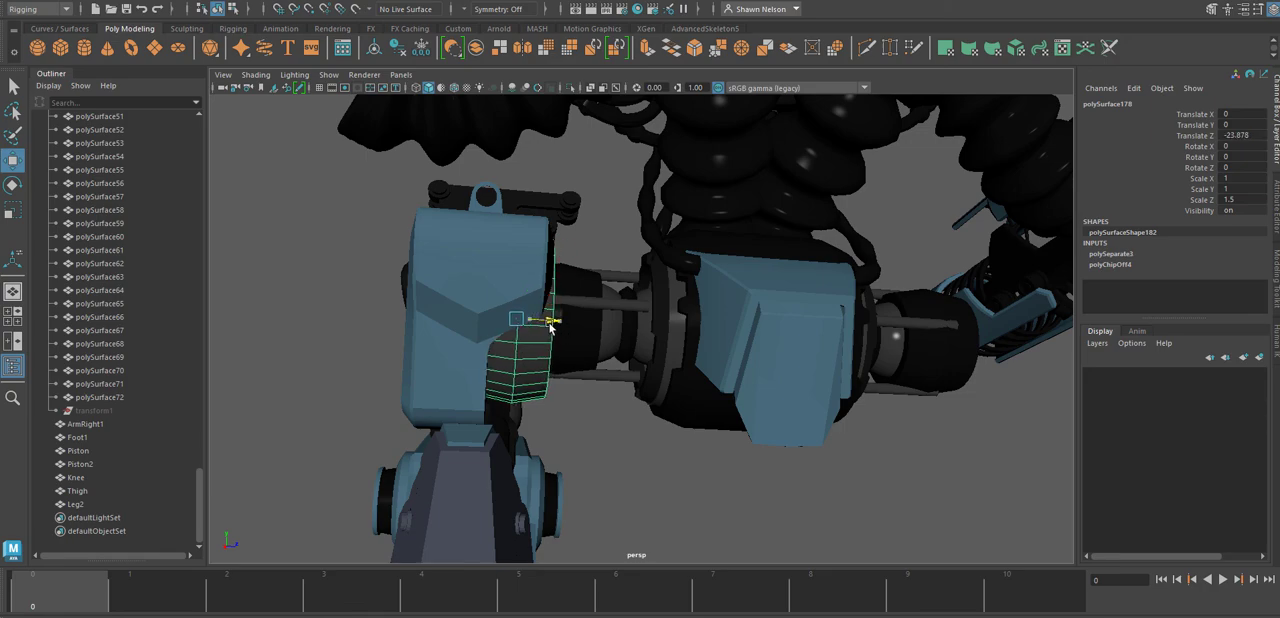
alt+drag(687, 432, 751, 472)
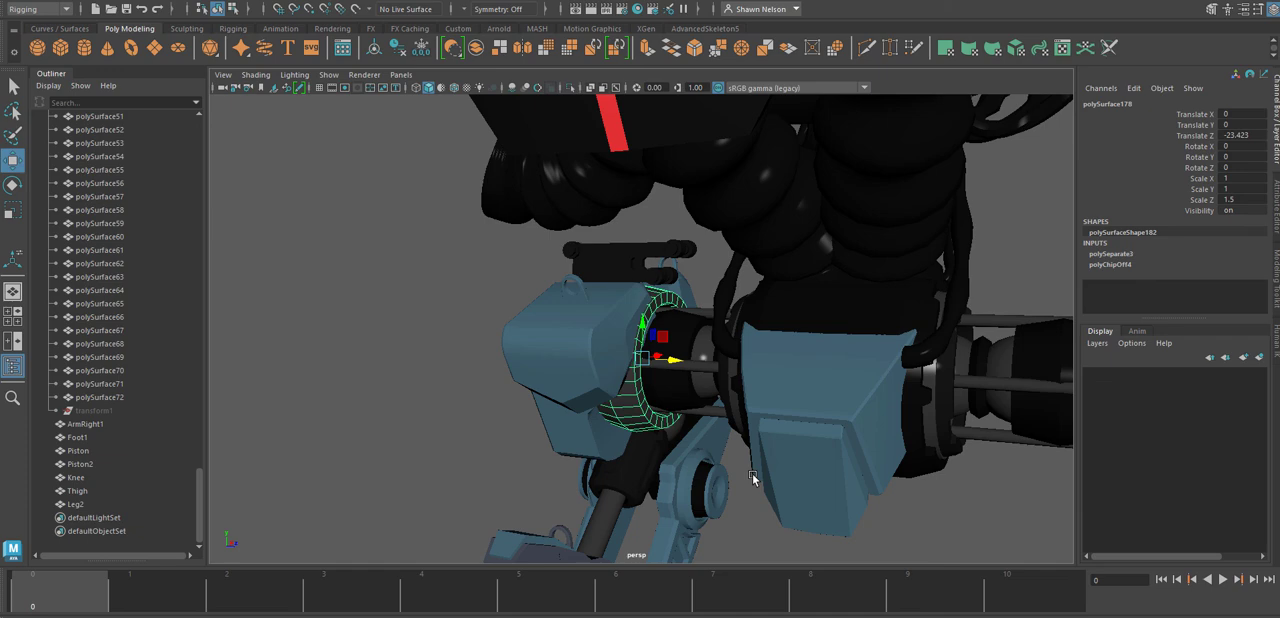
Combine Leg2 and the widened hip disc into a single mesh.
alt+right_drag(637, 330, 726, 457)
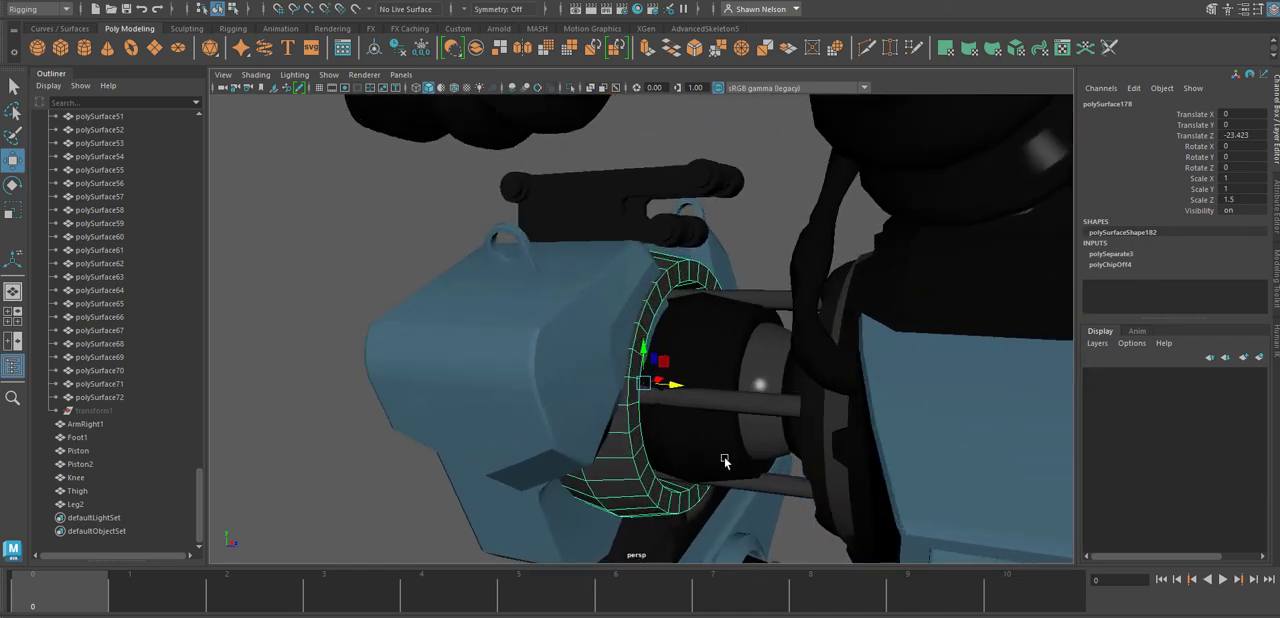
alt+drag(726, 457, 718, 417)
drag(705, 376, 704, 374)
click(599, 361)
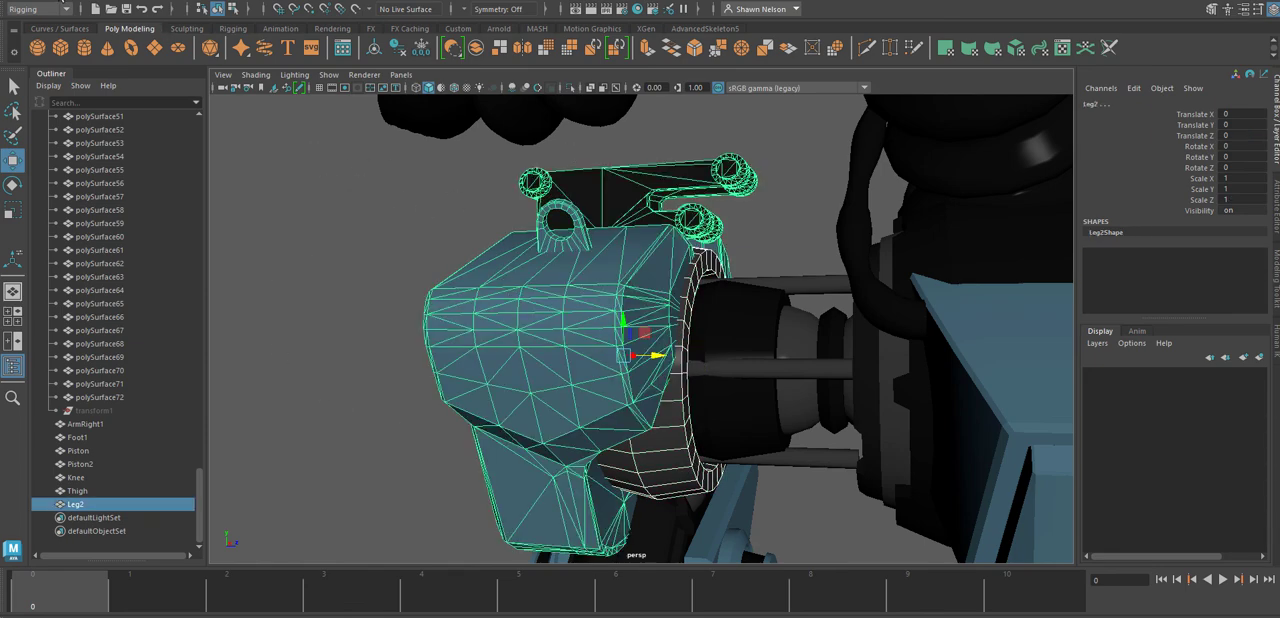
click(52, 2)
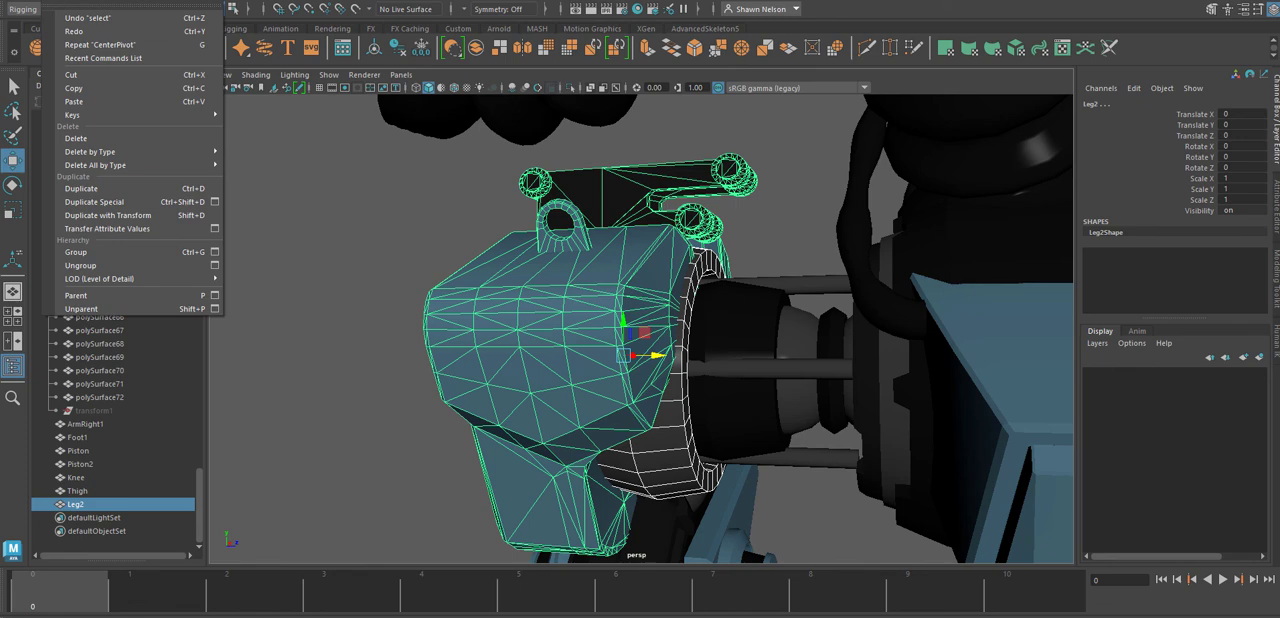
click(52, 2)
click(463, 46)
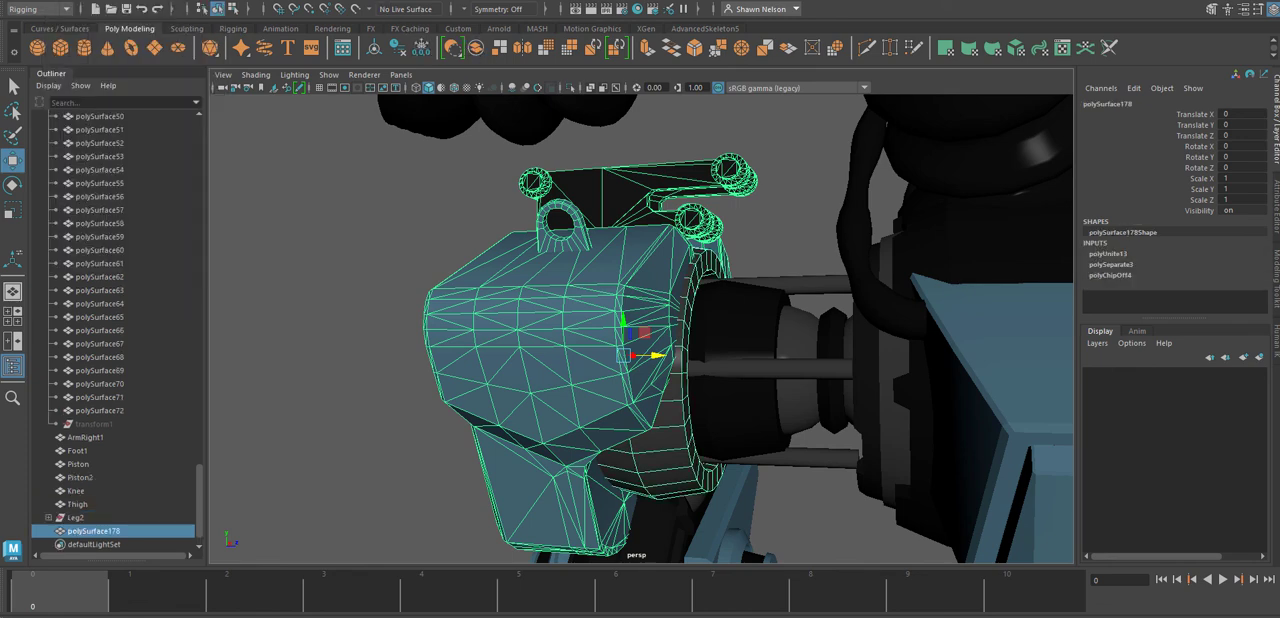
Delete the combined leg mesh's construction history and rename it Thigh.
click(73, 2)
mouse_move(132, 152)
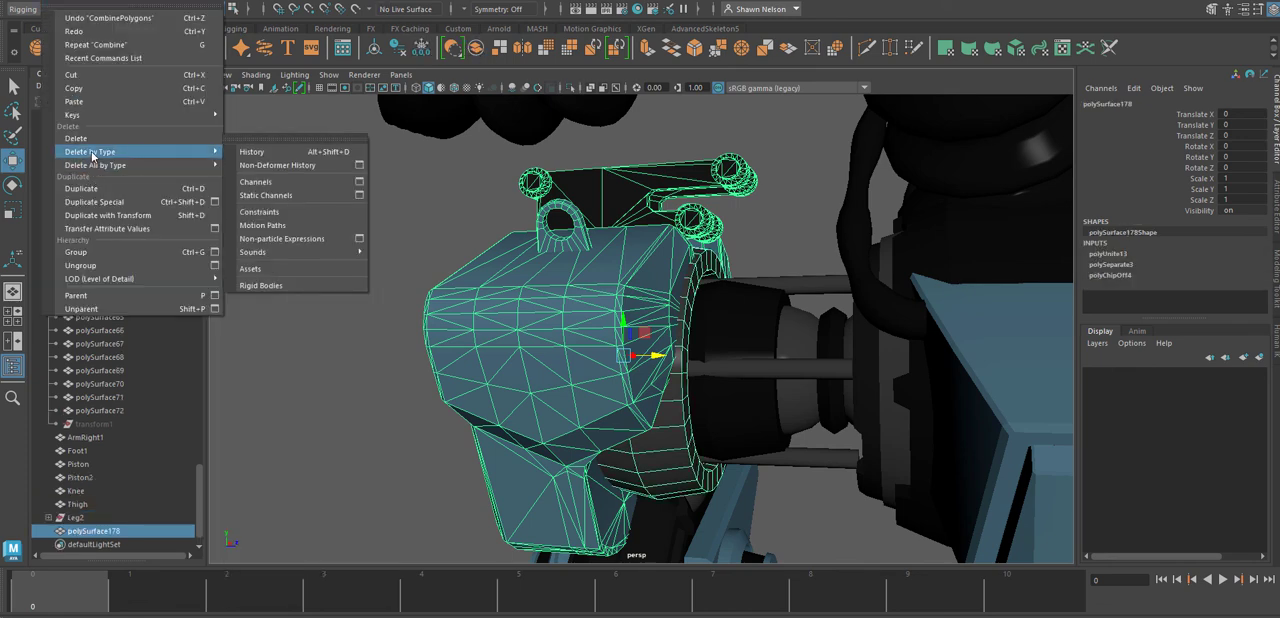
click(328, 152)
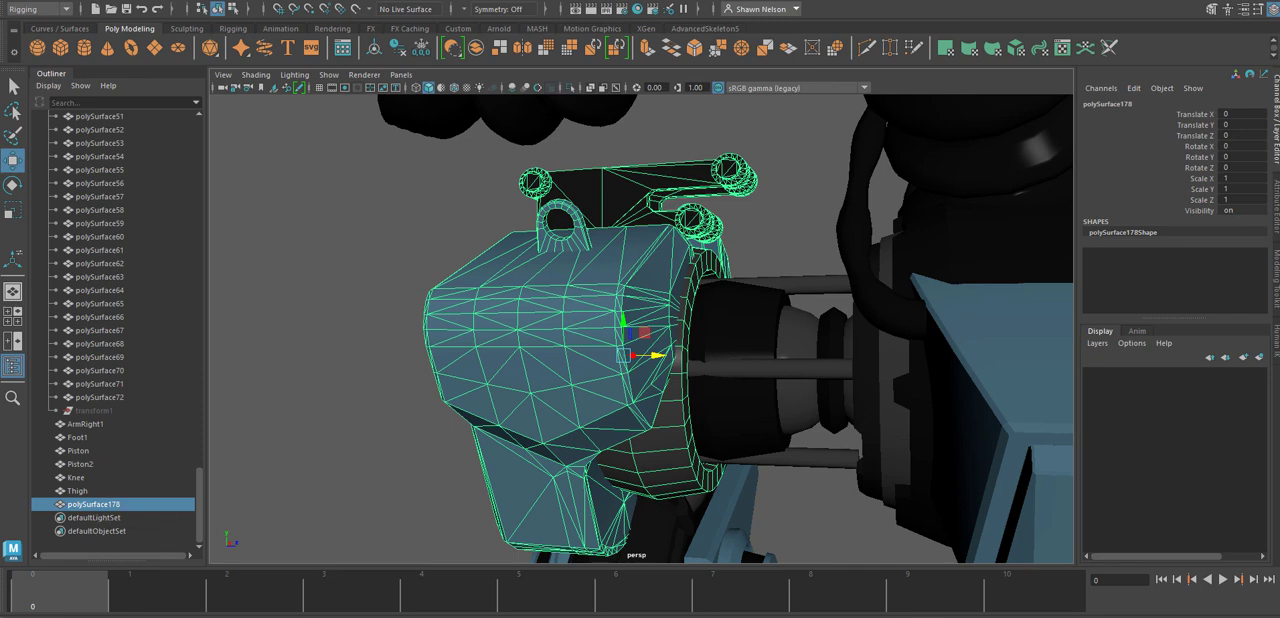
double_click(104, 505)
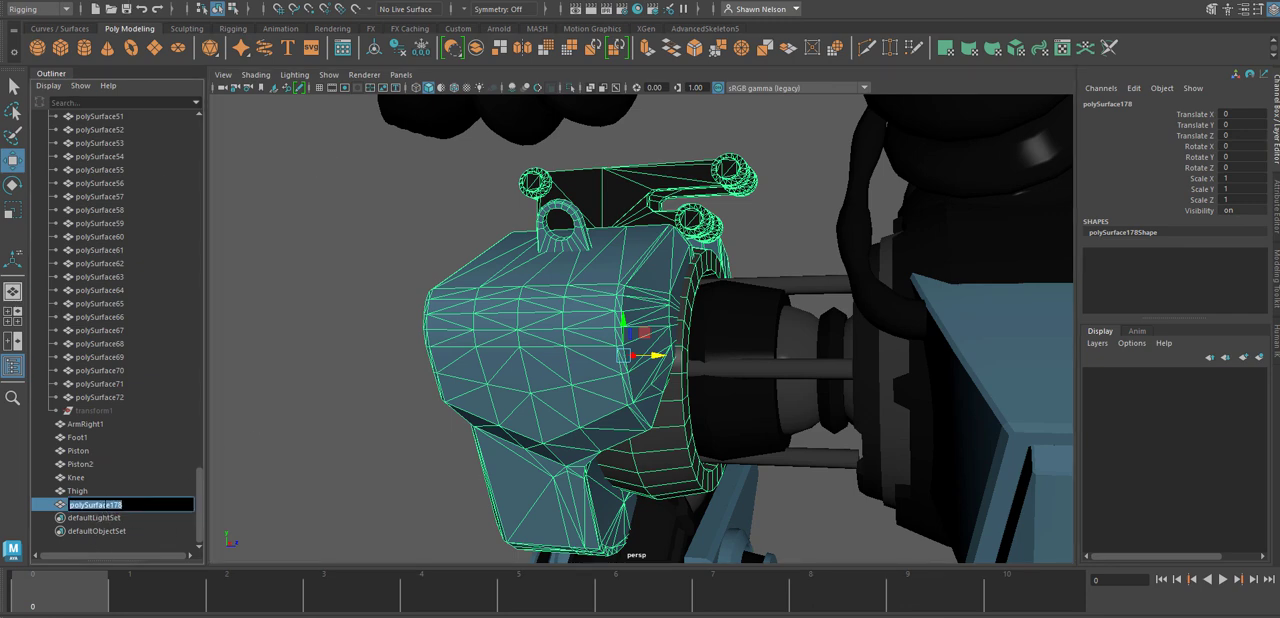
text(Thigh)
key(Return)
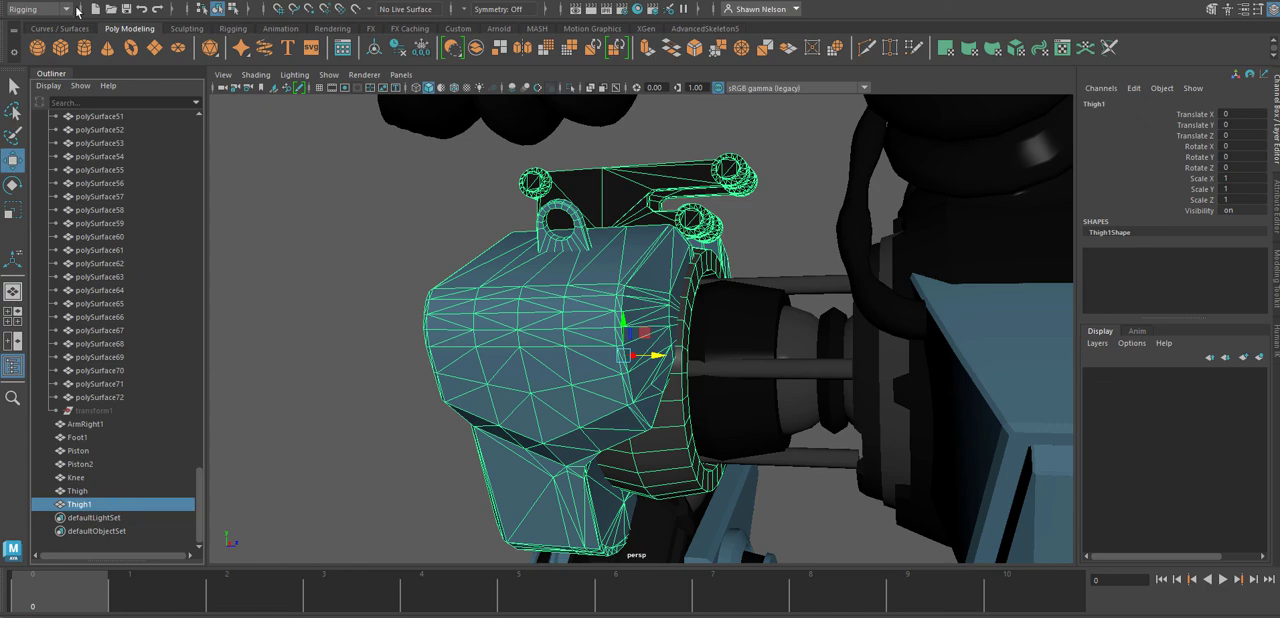
Centre the pivot of the renamed upper leg mesh and clear the selection.
scroll(487, 264, down, 5)
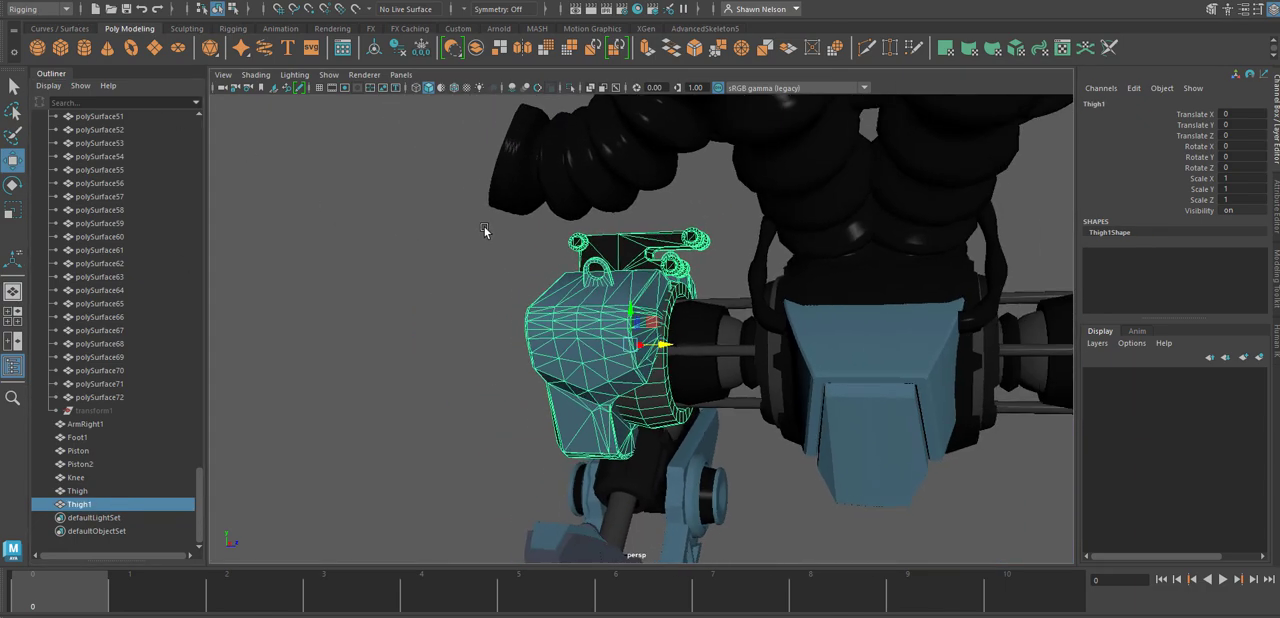
alt+drag(487, 264, 479, 266)
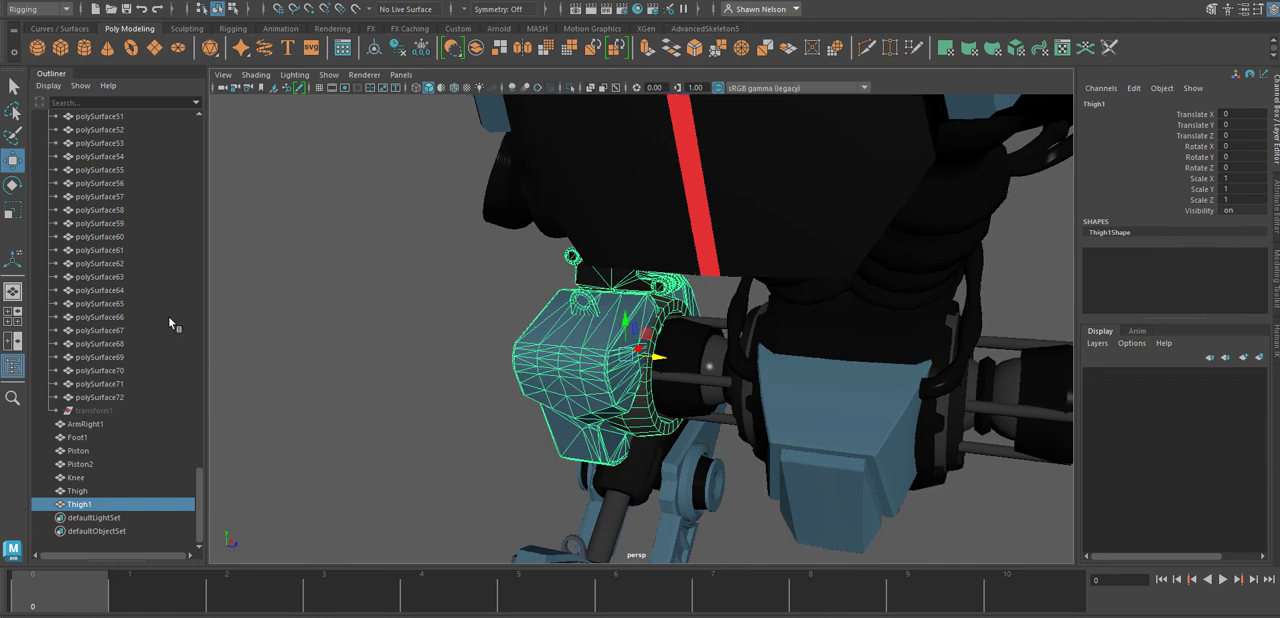
click(133, 1)
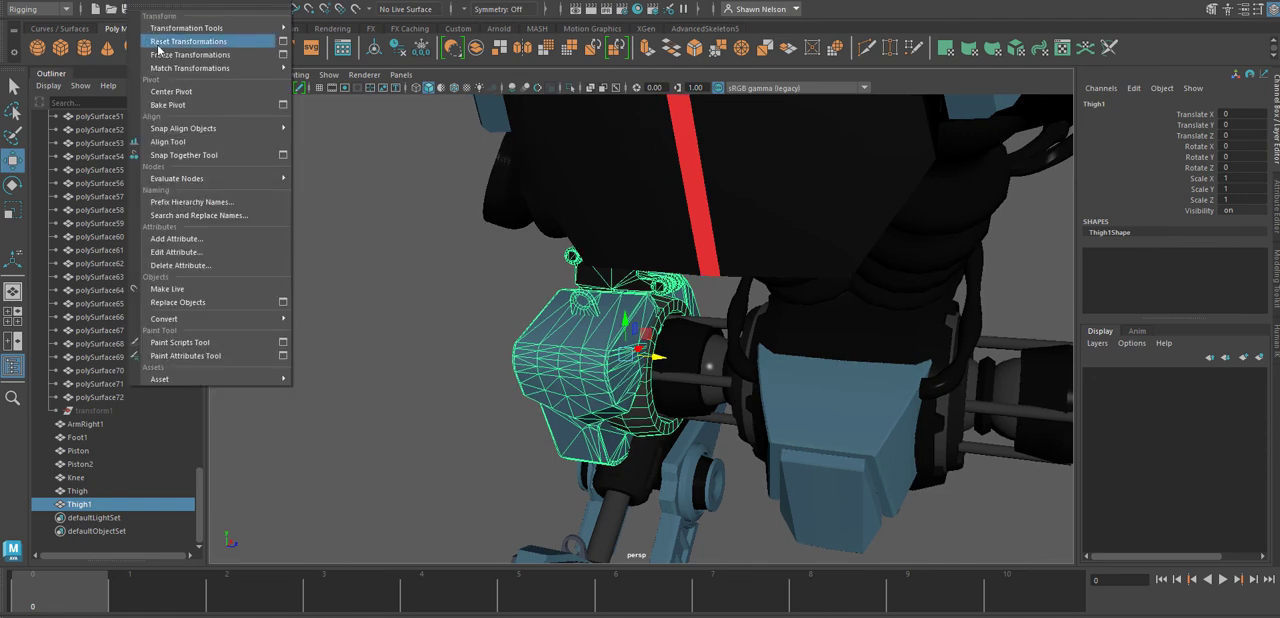
click(177, 94)
click(458, 370)
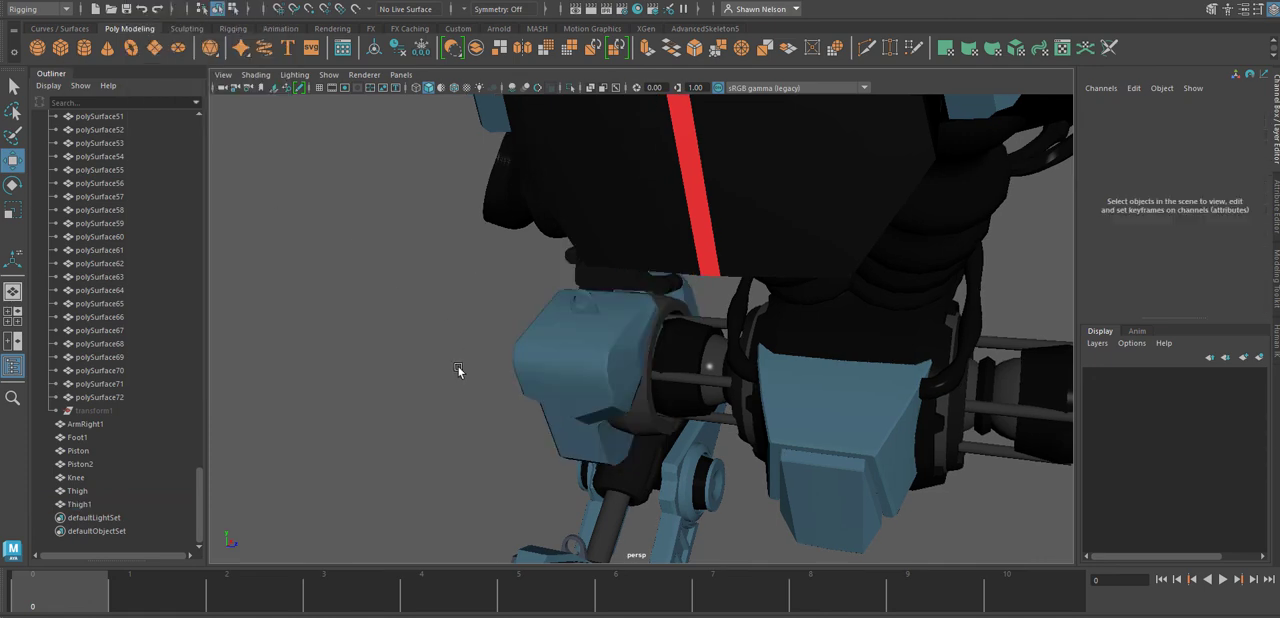
Check the separate leg parts and the pelvis by selecting each in turn, viewing the mech from several angles.
alt+right_drag(765, 503, 631, 306)
alt+drag(631, 306, 785, 434)
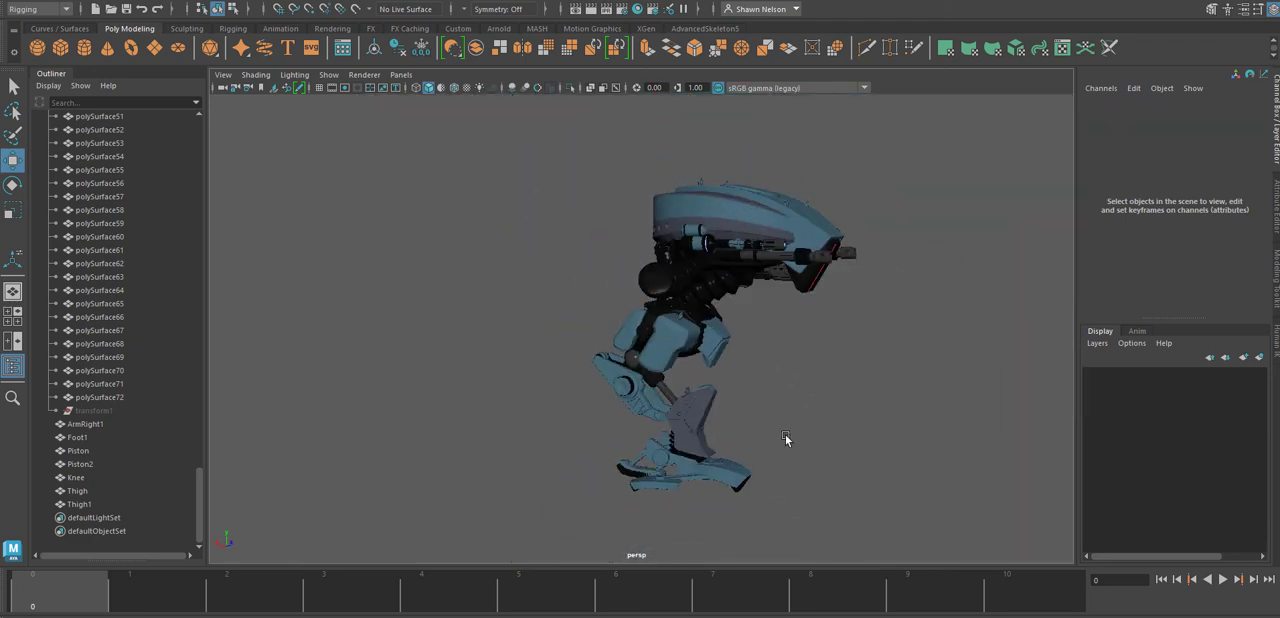
click(735, 471)
click(698, 432)
click(649, 403)
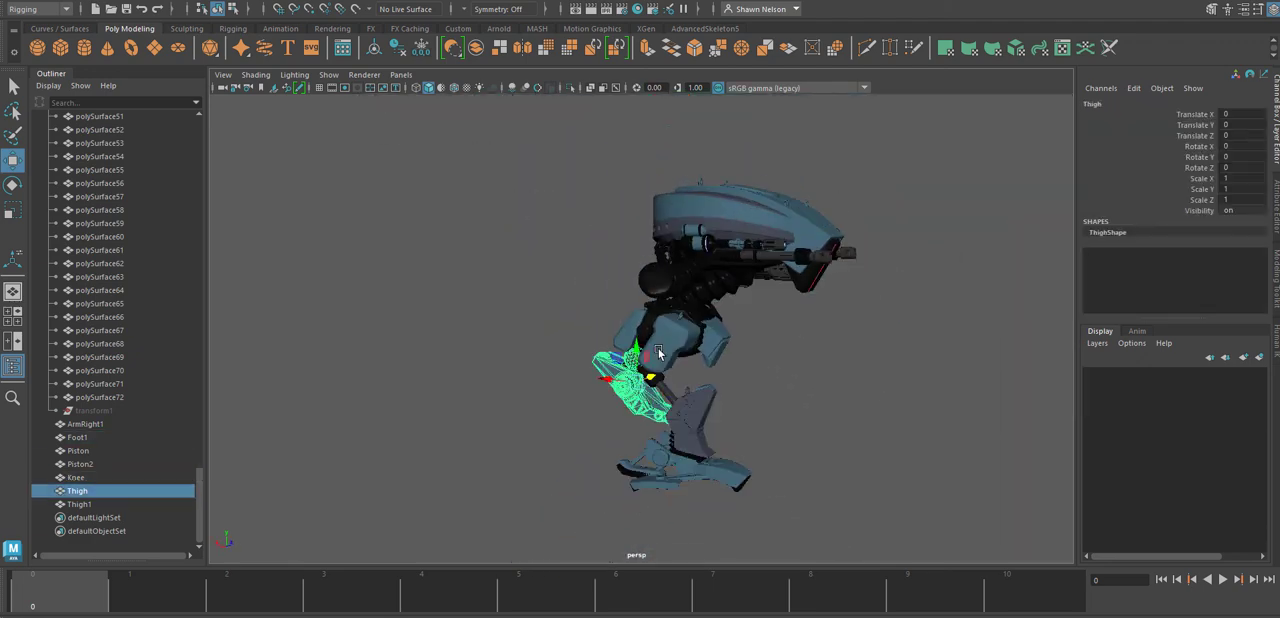
click(683, 347)
alt+drag(743, 358, 690, 369)
click(728, 355)
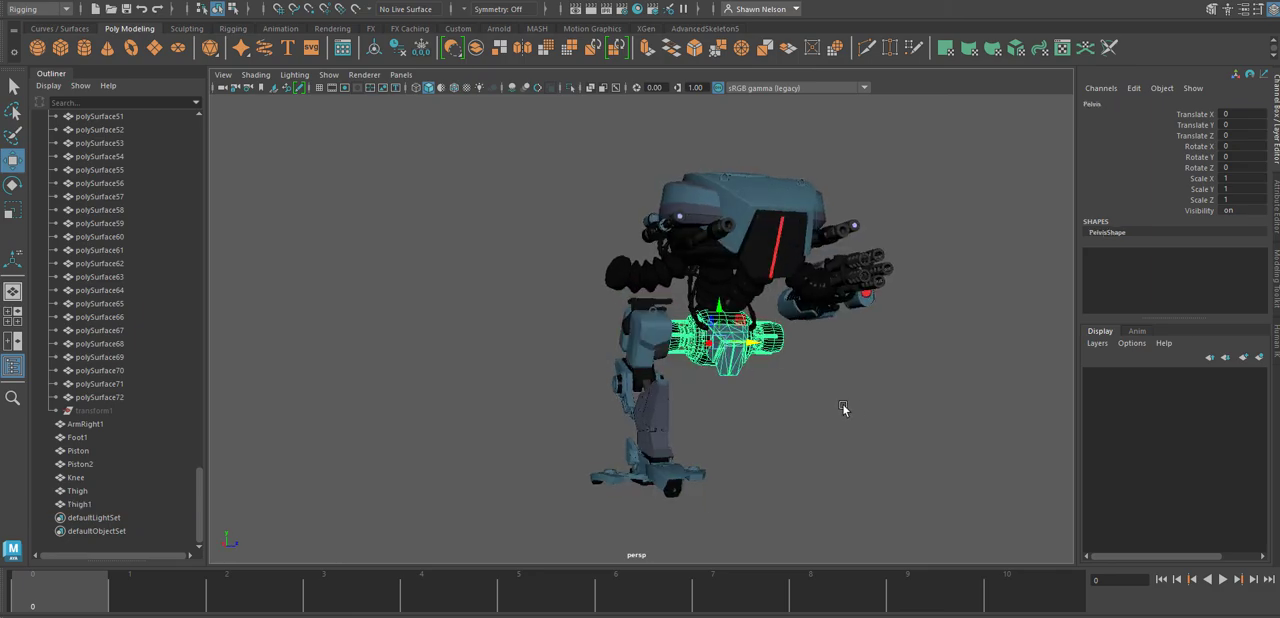
alt+drag(846, 409, 763, 282)
alt+right_drag(763, 285, 890, 435)
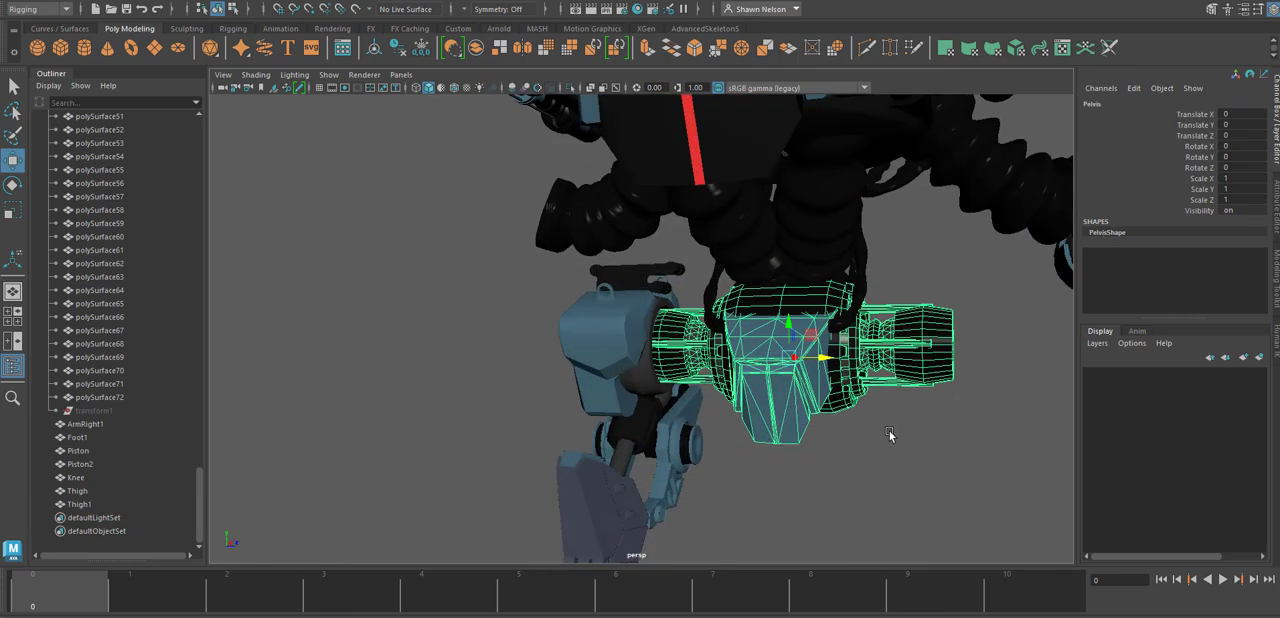
alt+drag(890, 435, 827, 420)
Select the hose meshes polySurface184 to polySurface186 in the Hose_for_Chassie group and save the scene.
click(676, 207)
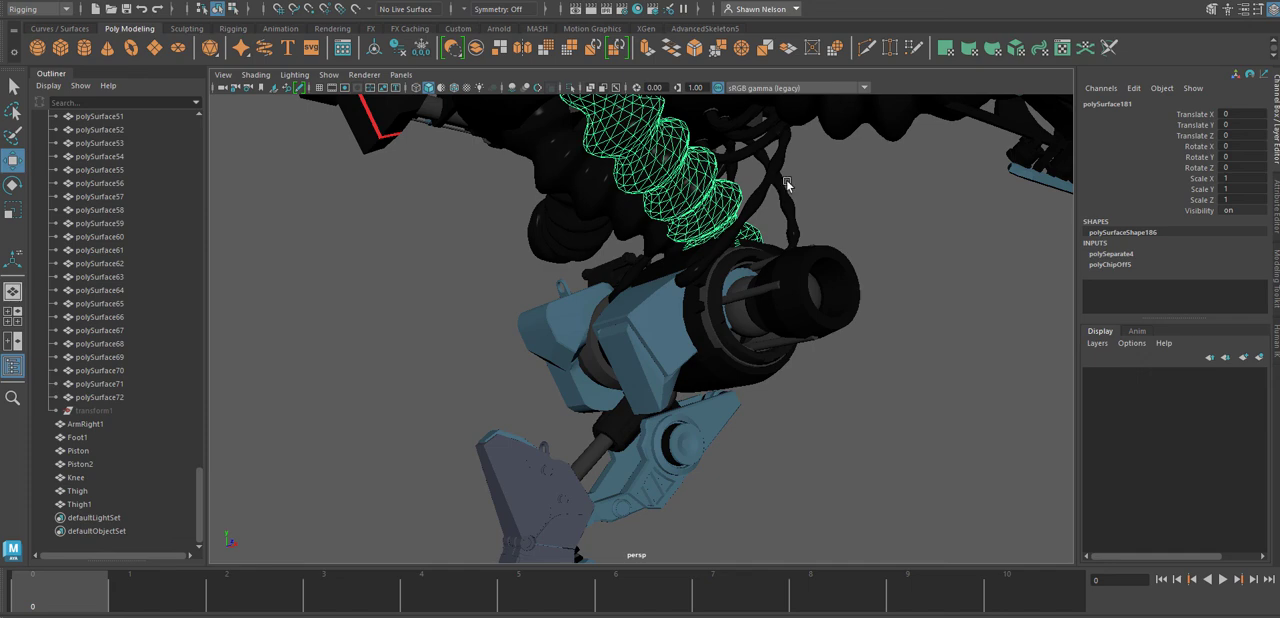
drag(788, 178, 732, 191)
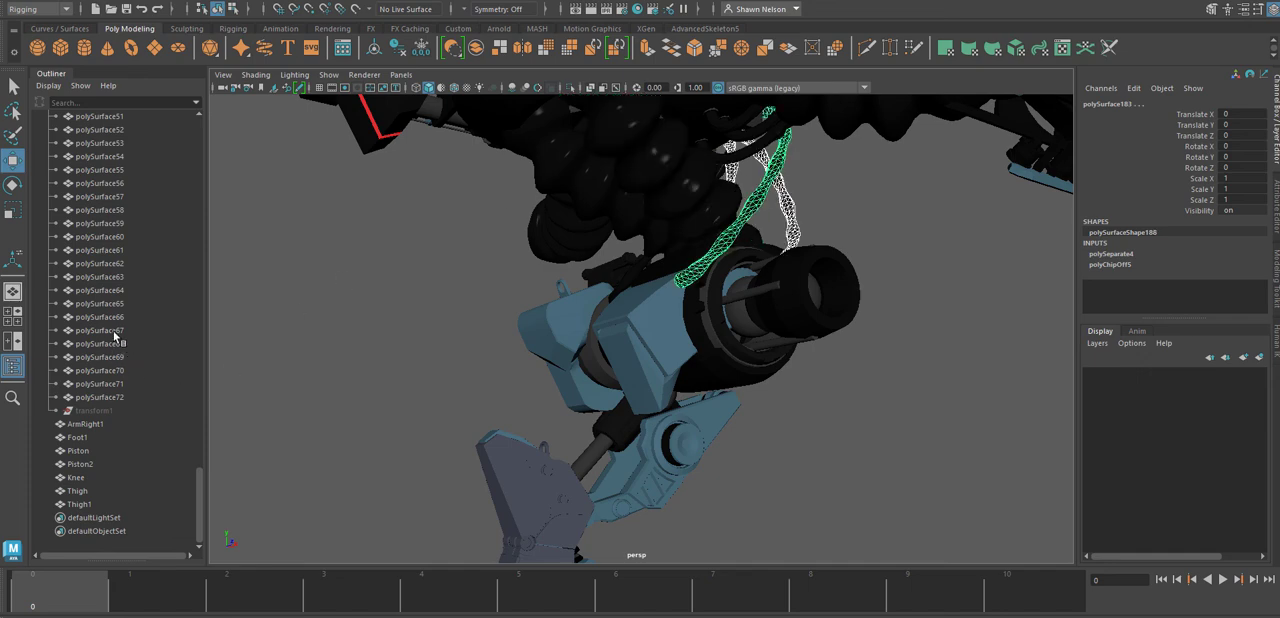
key(f)
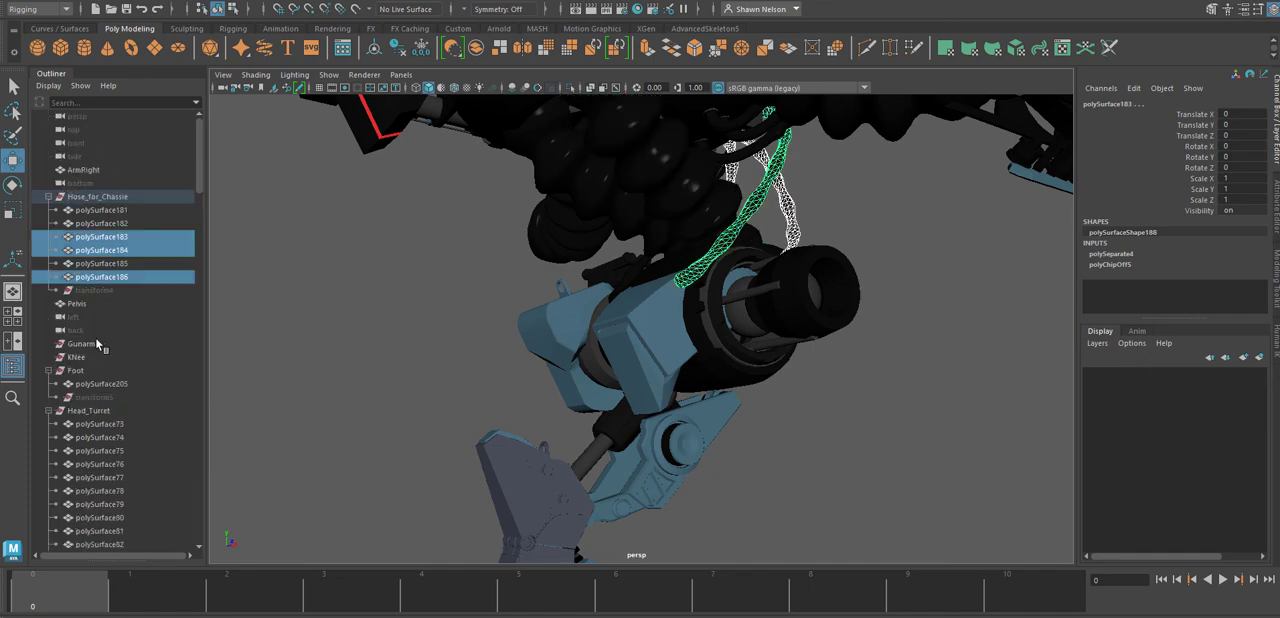
ctrl+click(101, 263)
ctrl+click(100, 237)
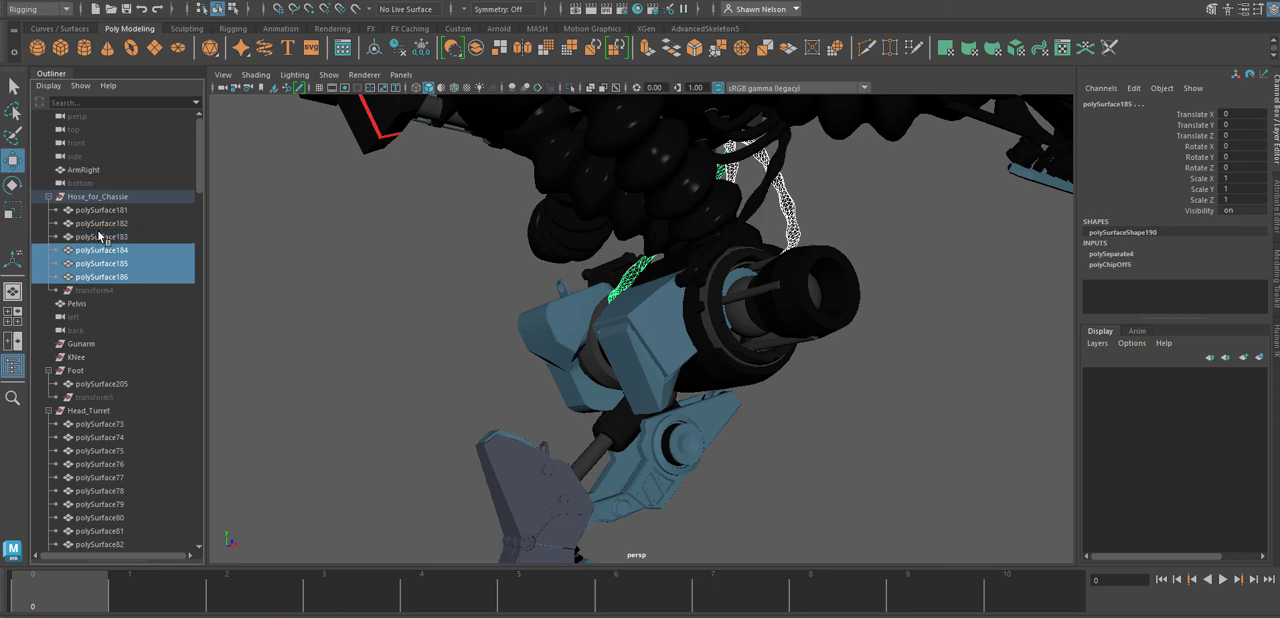
key(ctrl+s)
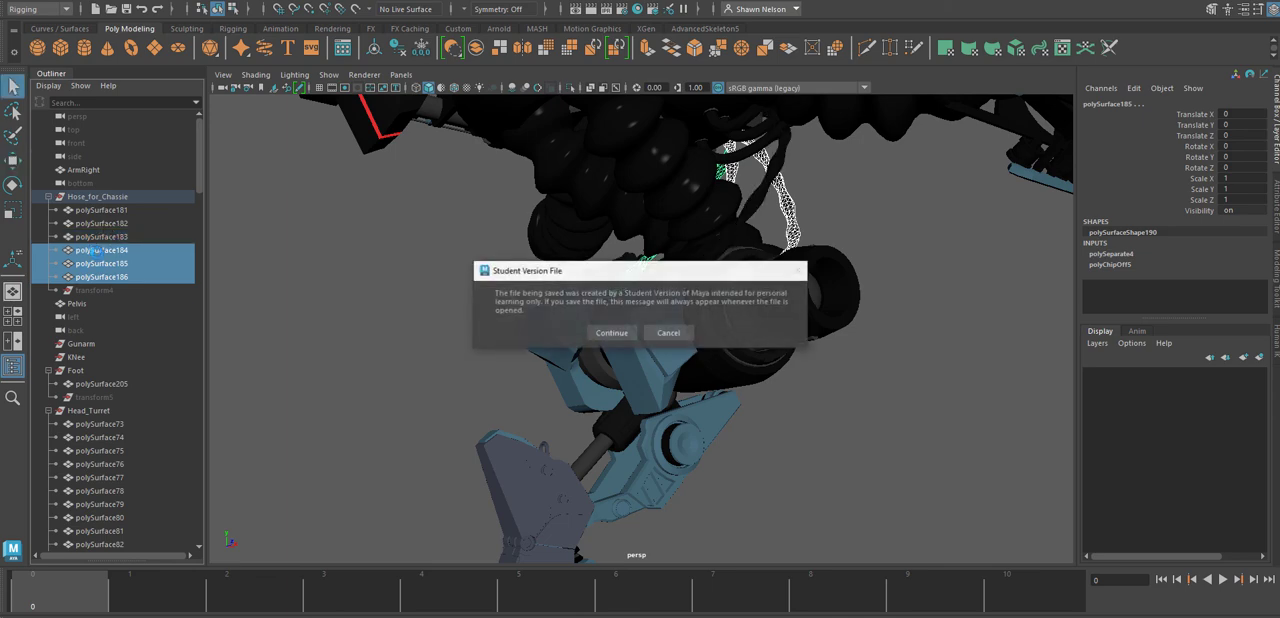
click(612, 334)
Add polySurface181, polySurface182 and polySurface183 of the Hose_for_Chassie group to the selection.
ctrl+click(100, 237)
ctrl+click(96, 223)
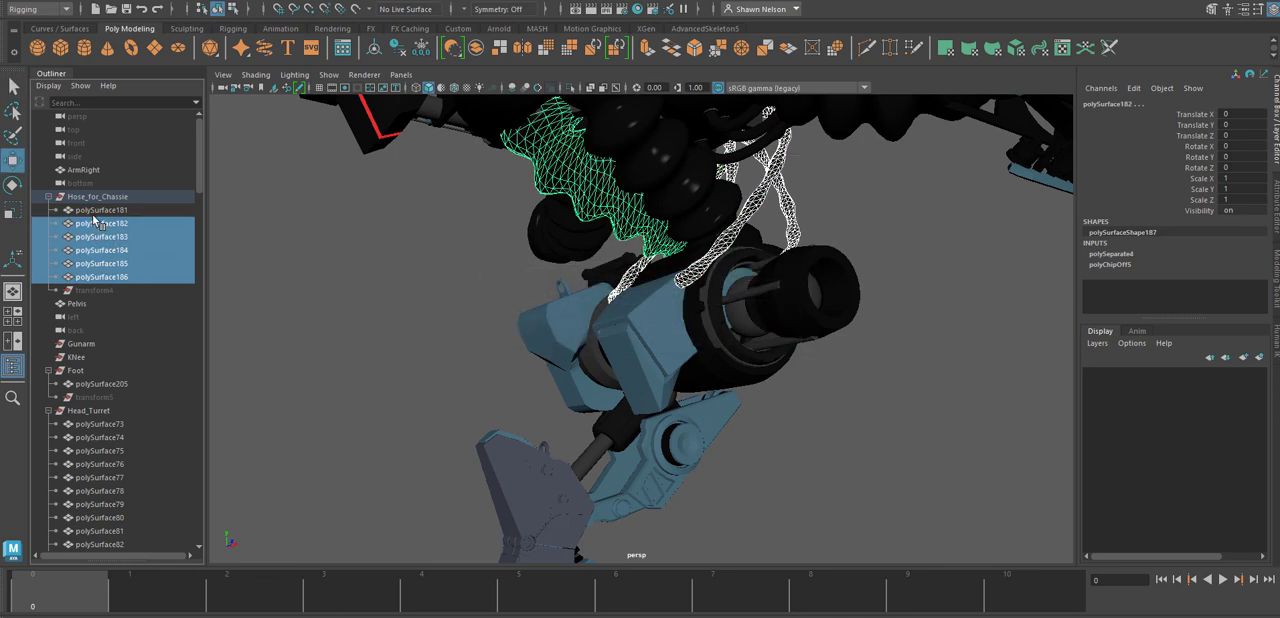
ctrl+click(94, 211)
alt+drag(843, 319, 681, 380)
alt+right_drag(582, 230, 634, 314)
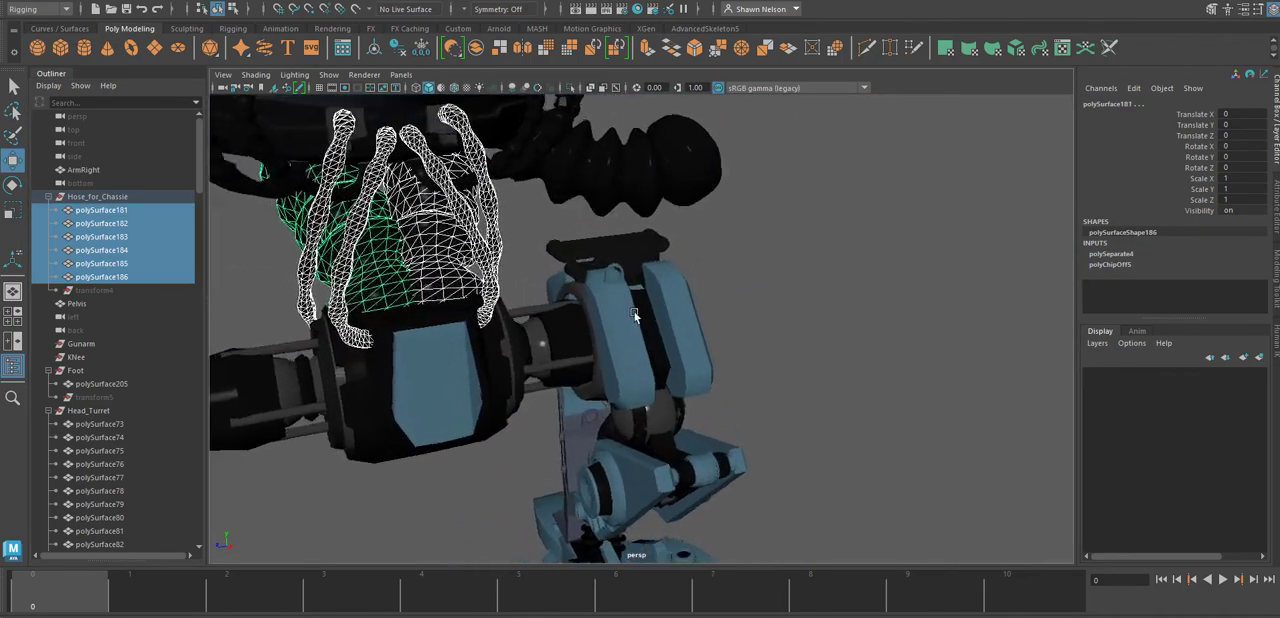
alt+middle_drag(676, 257, 866, 420)
alt+drag(866, 420, 668, 313)
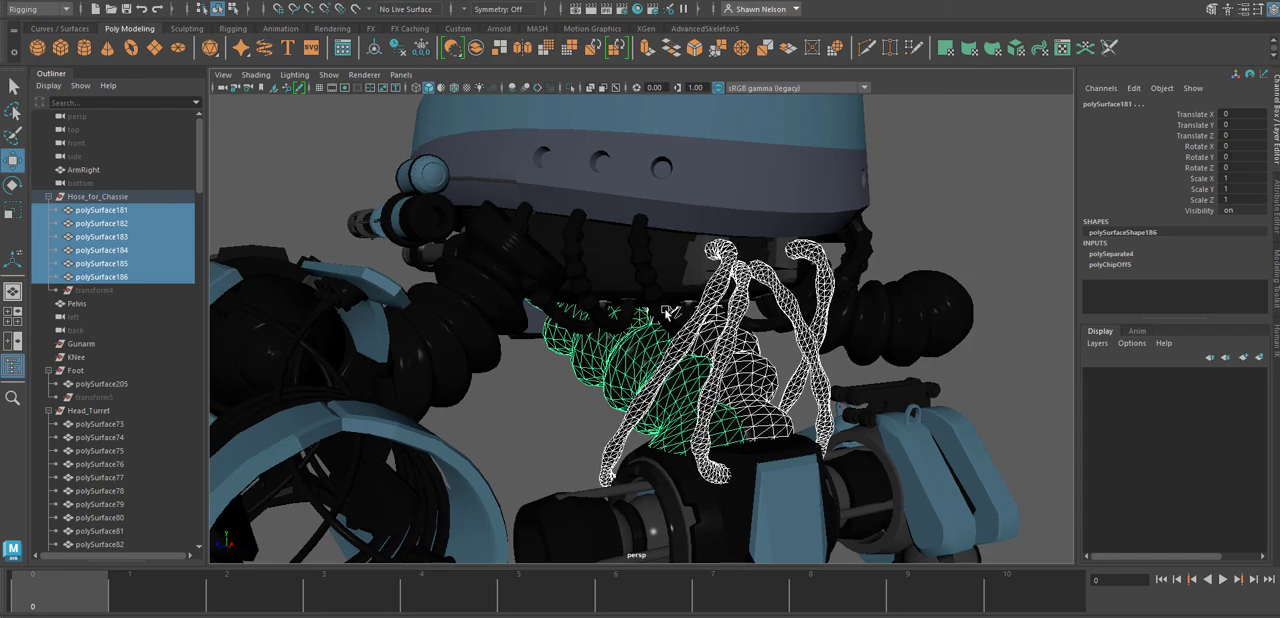
Add the six short hoses hanging beneath the head turret, three on each side, to the selection.
shift+click(655, 312)
shift+click(596, 315)
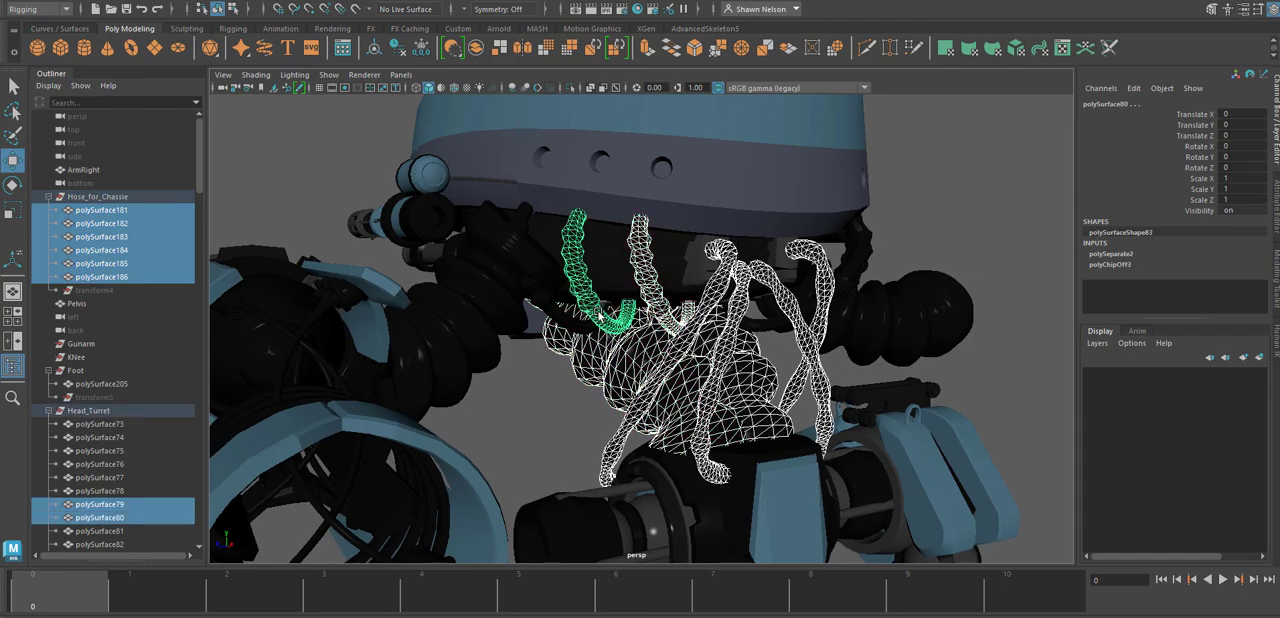
shift+click(563, 322)
alt+drag(853, 314, 729, 320)
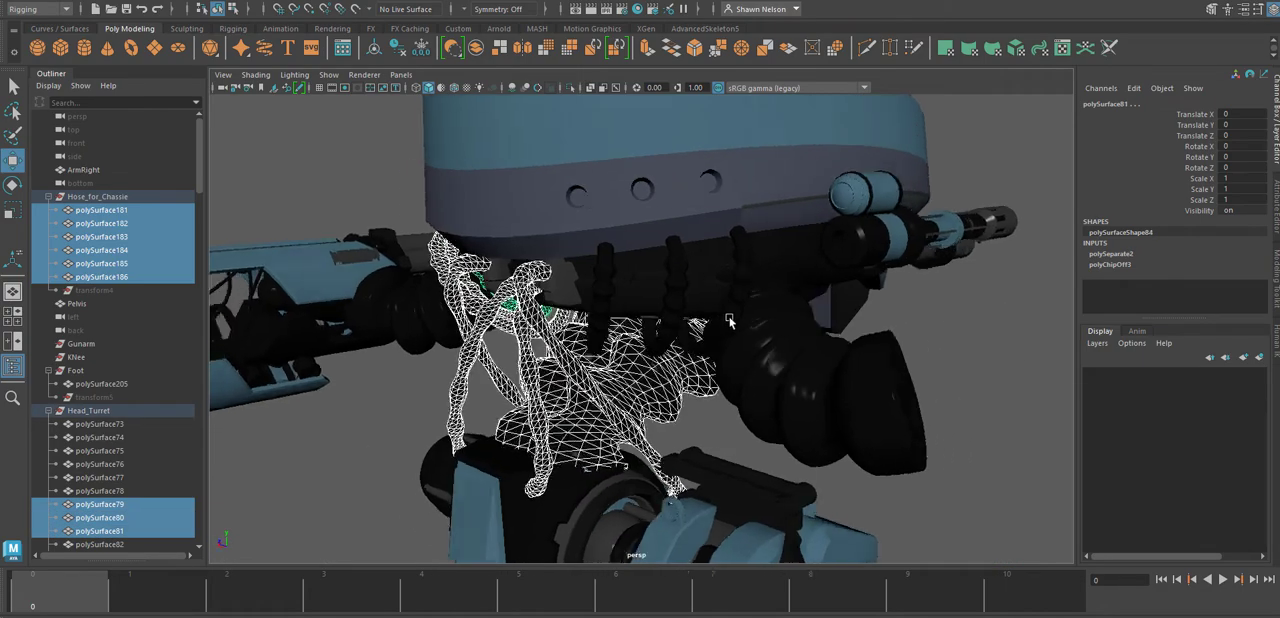
shift+click(740, 283)
shift+click(672, 285)
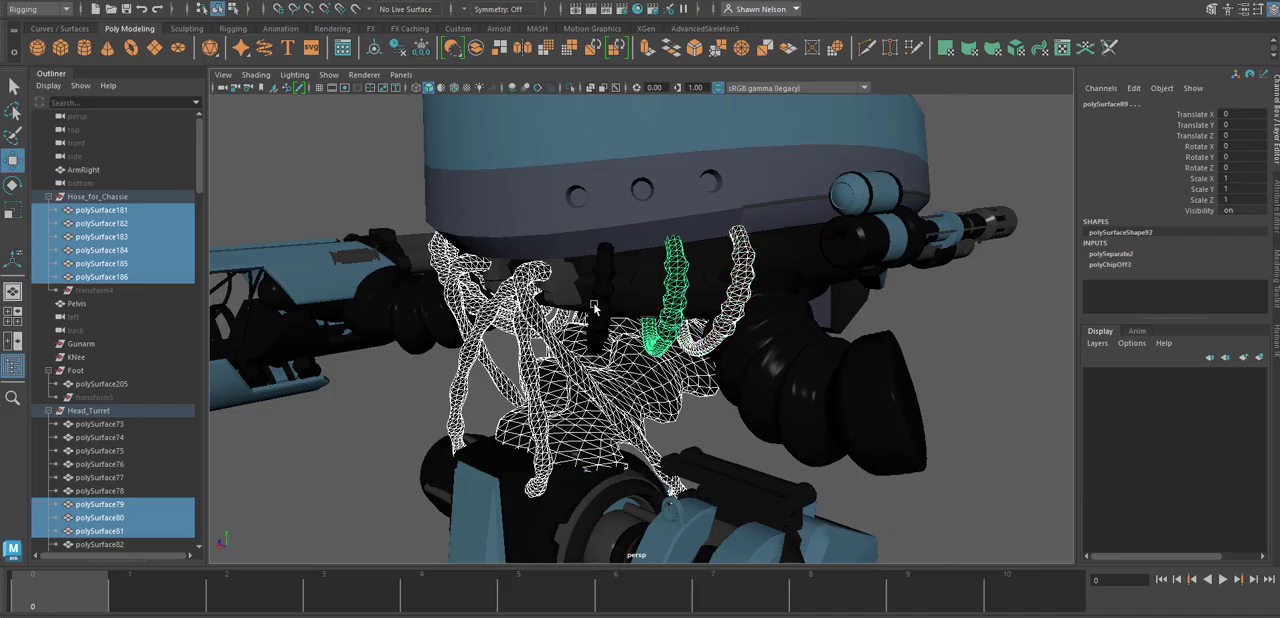
shift+click(594, 307)
alt+drag(600, 312, 756, 399)
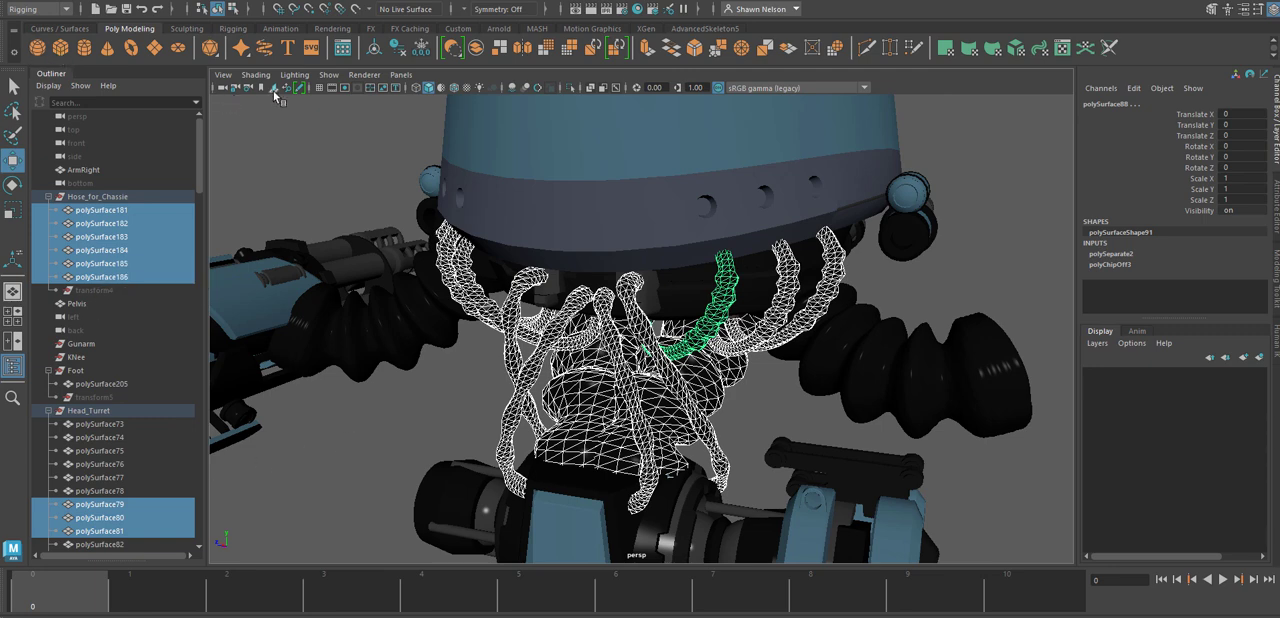
Combine all selected hoses into one mesh, rename it Squishy_Bits, and clear the selection.
click(478, 52)
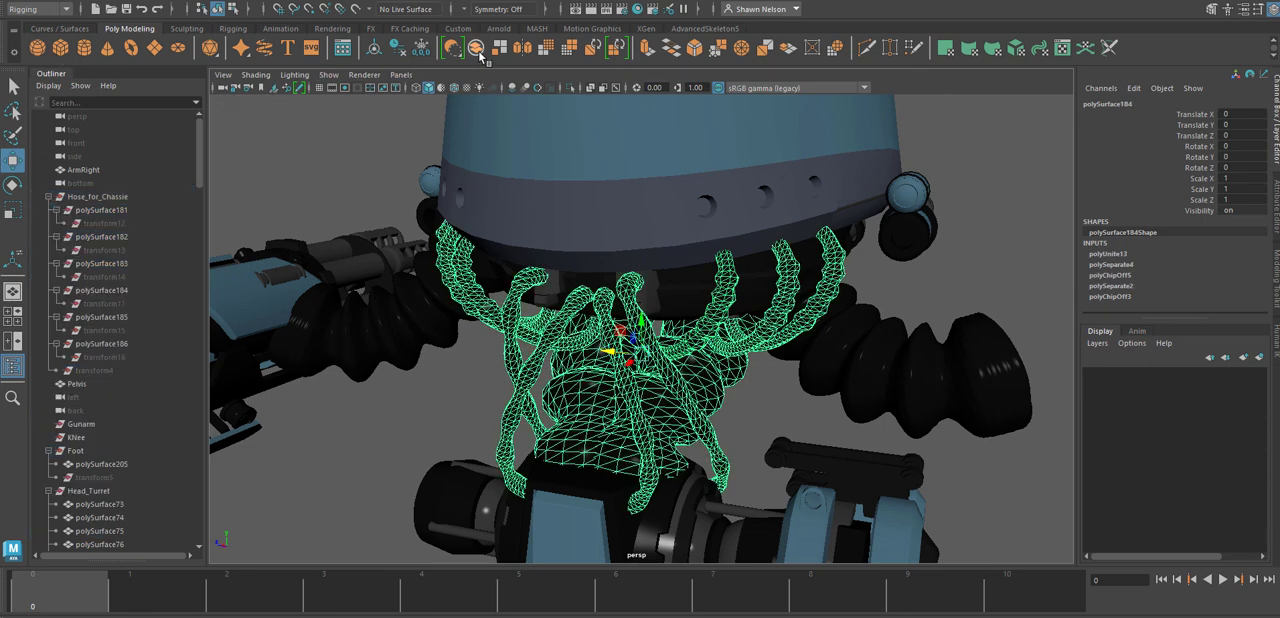
scroll(461, 352, down, 8)
scroll(408, 364, up, 4)
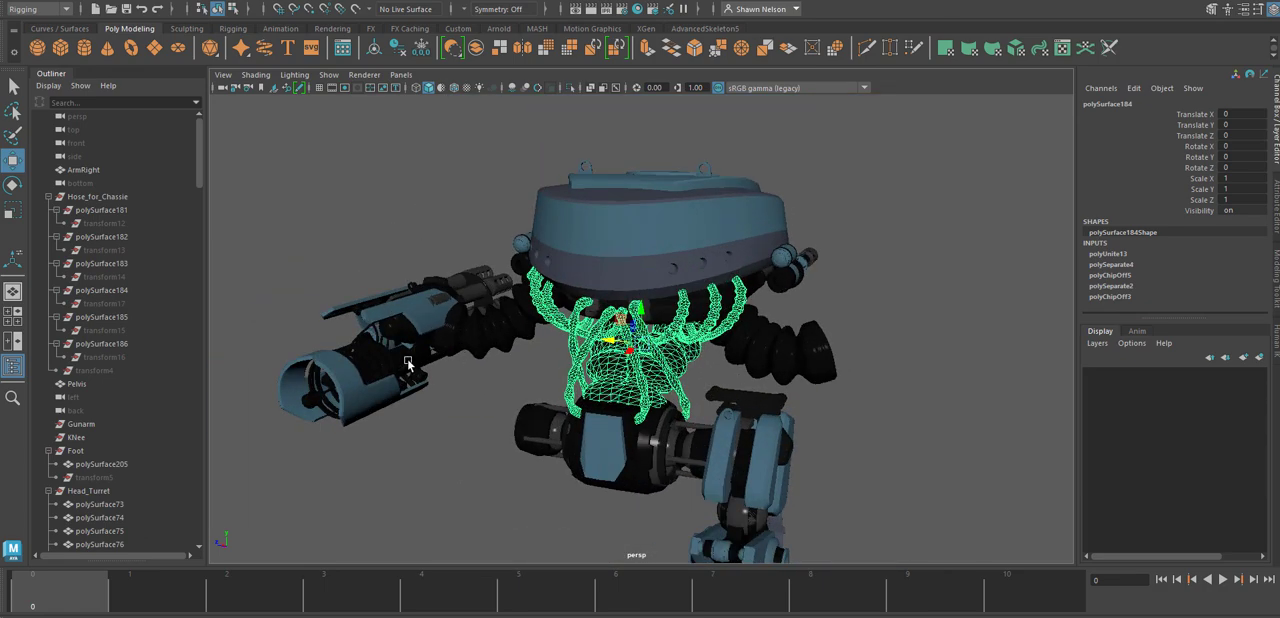
scroll(168, 452, down, 20)
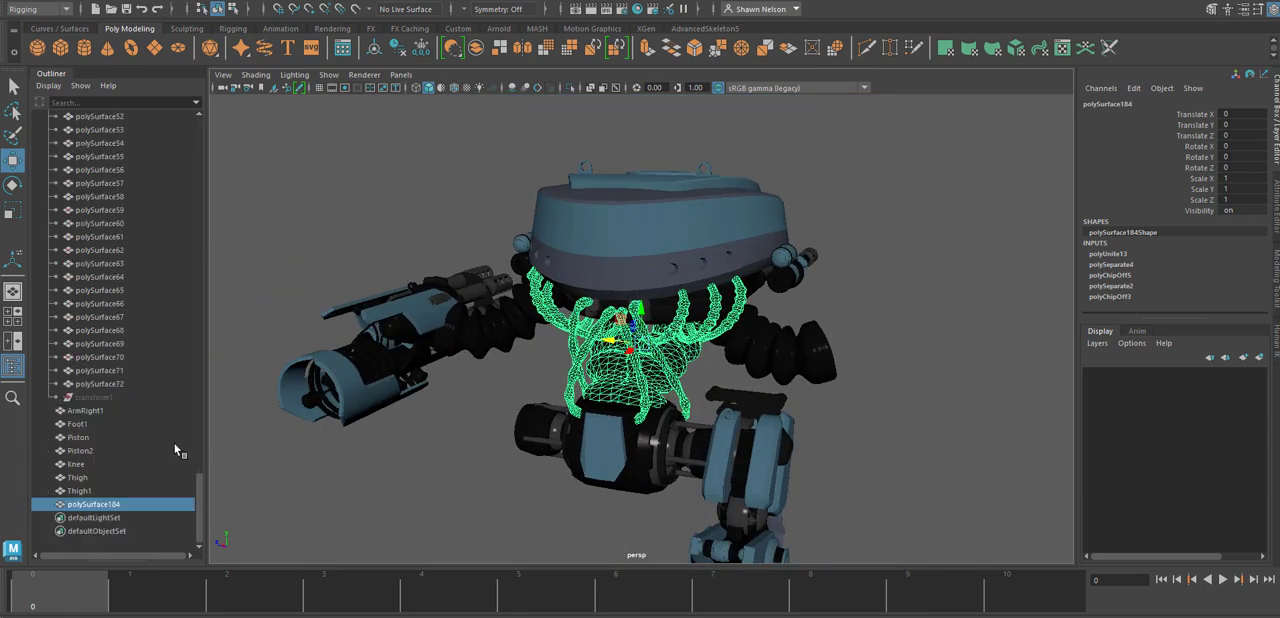
double_click(78, 505)
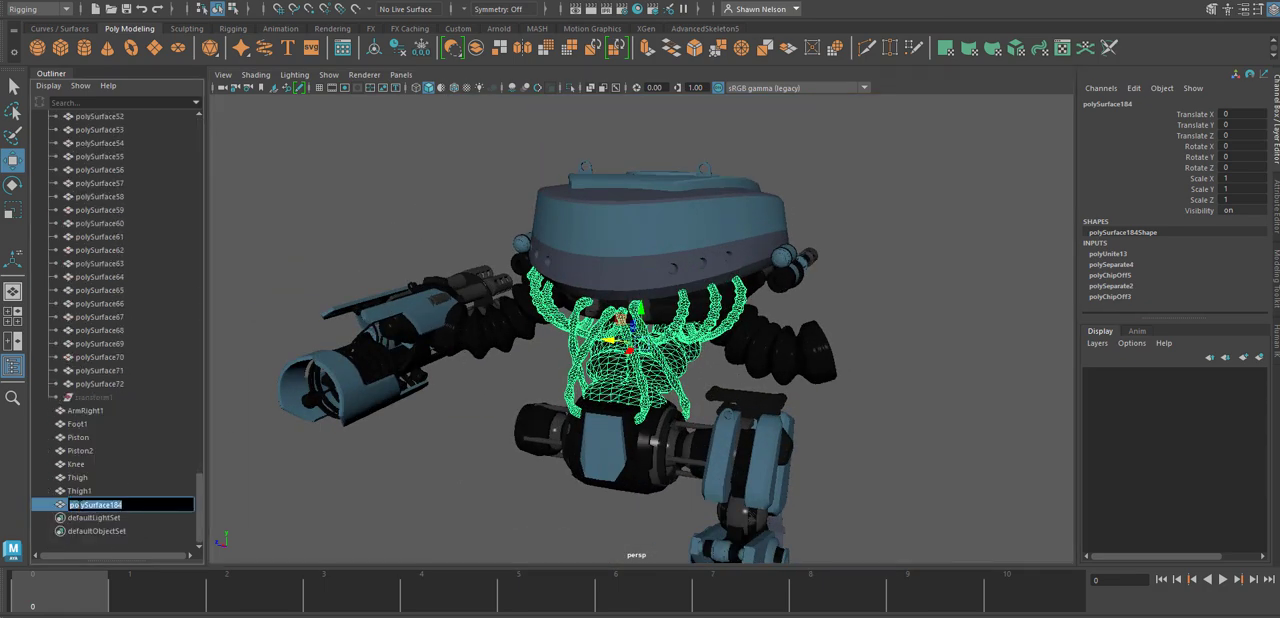
text(Squishy_Bits)
key(Return)
click(227, 492)
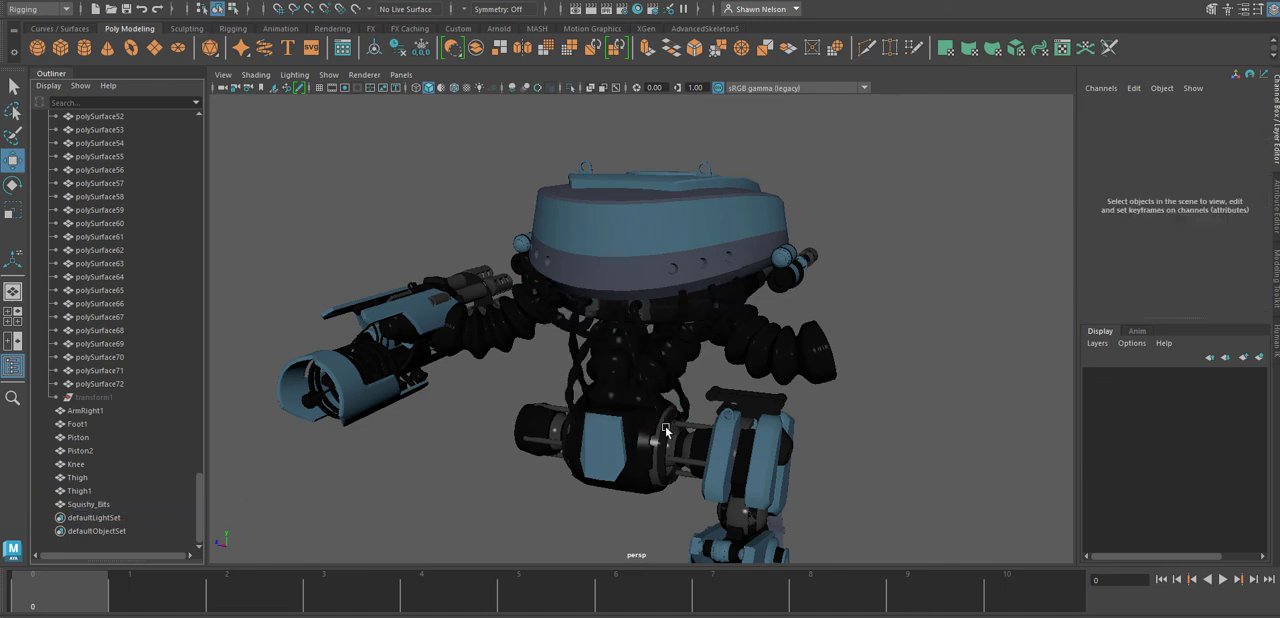
click(656, 458)
click(897, 442)
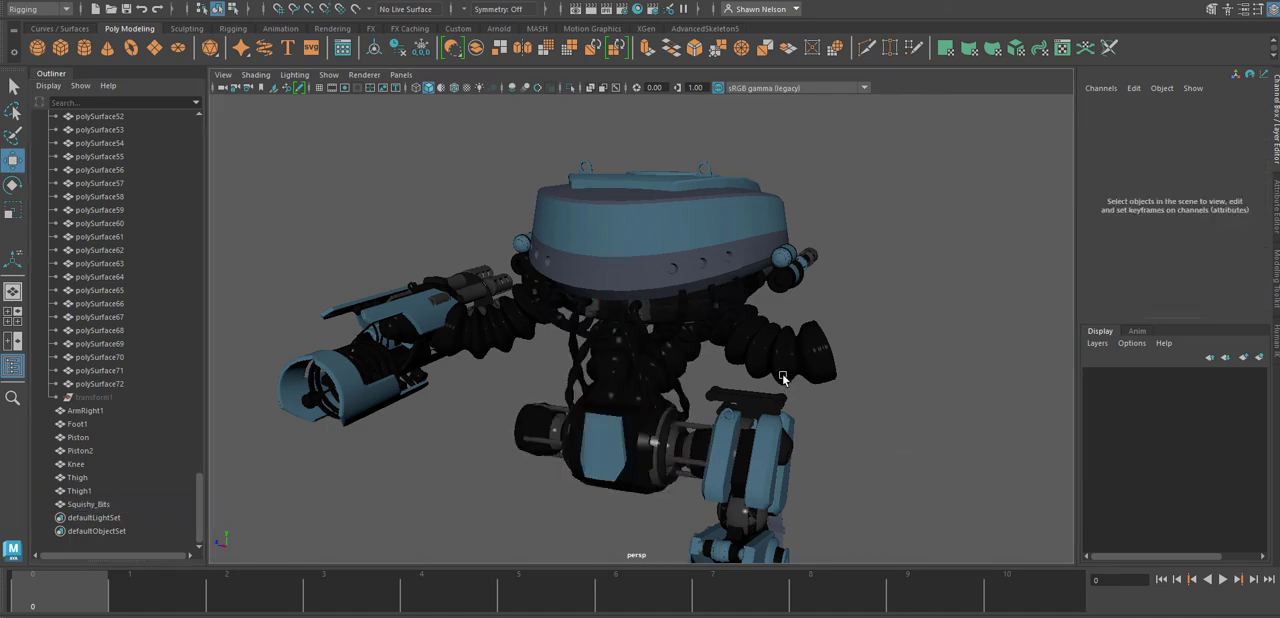
click(786, 372)
alt+drag(972, 328, 818, 414)
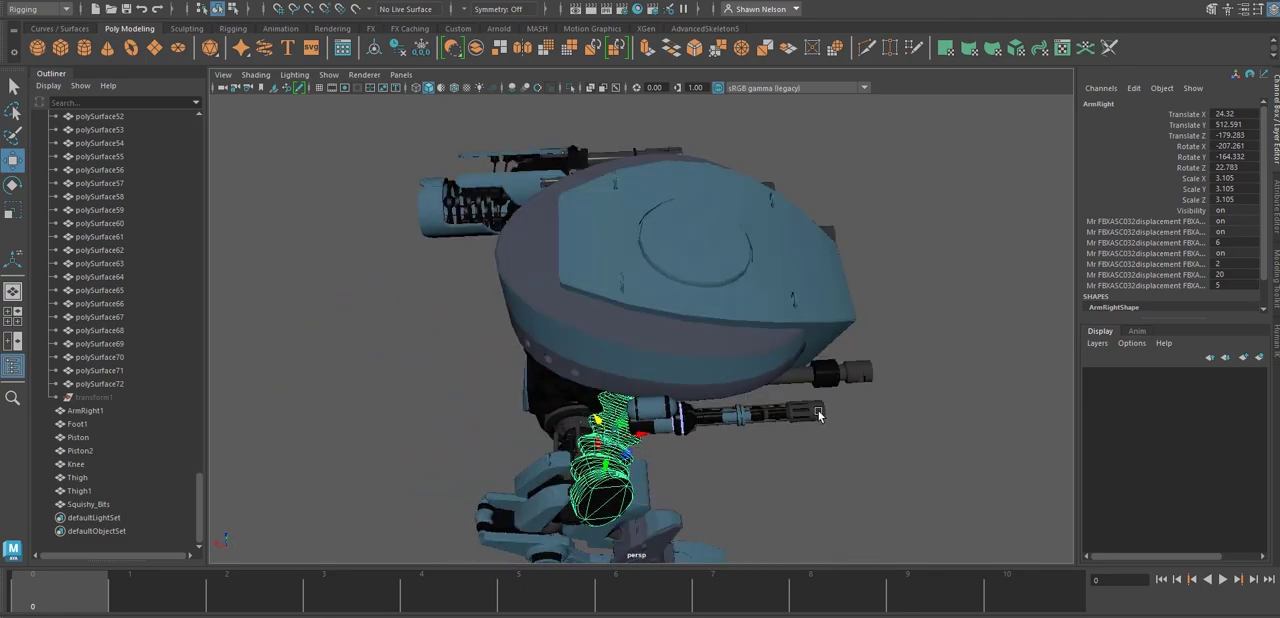
Select the long lower gun barrel on one side of the turret together with its collar and mounting parts.
click(818, 414)
alt+right_drag(771, 380, 973, 491)
alt+drag(972, 491, 913, 490)
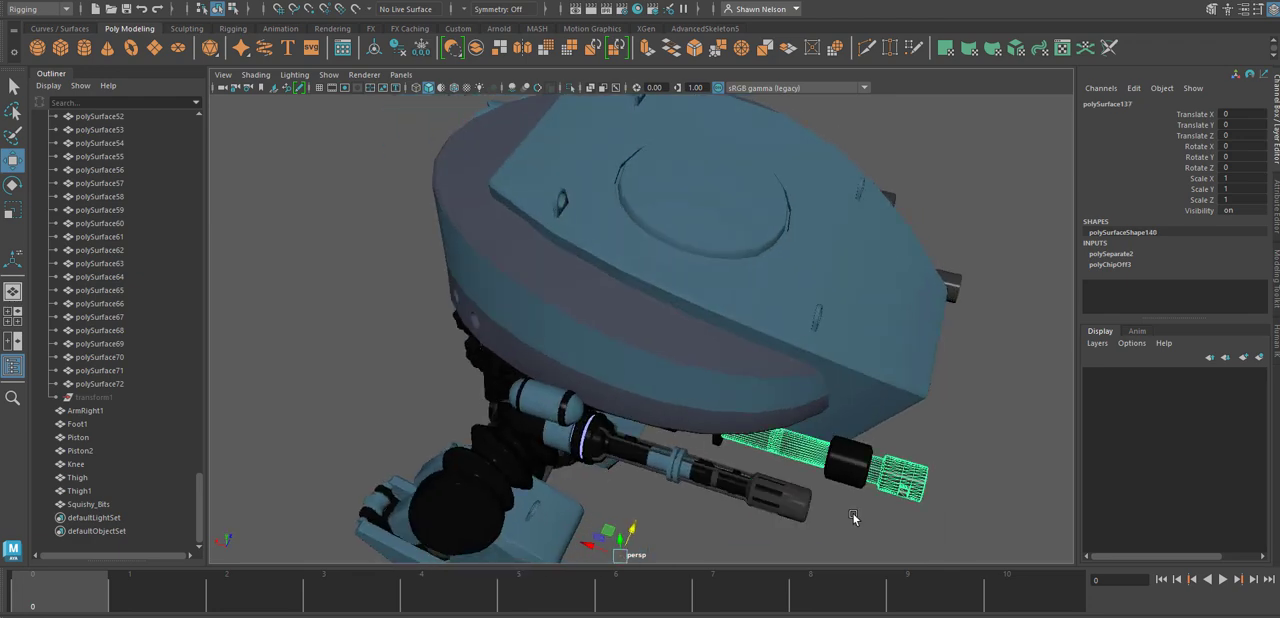
click(859, 470)
alt+drag(904, 538, 818, 486)
shift+click(803, 468)
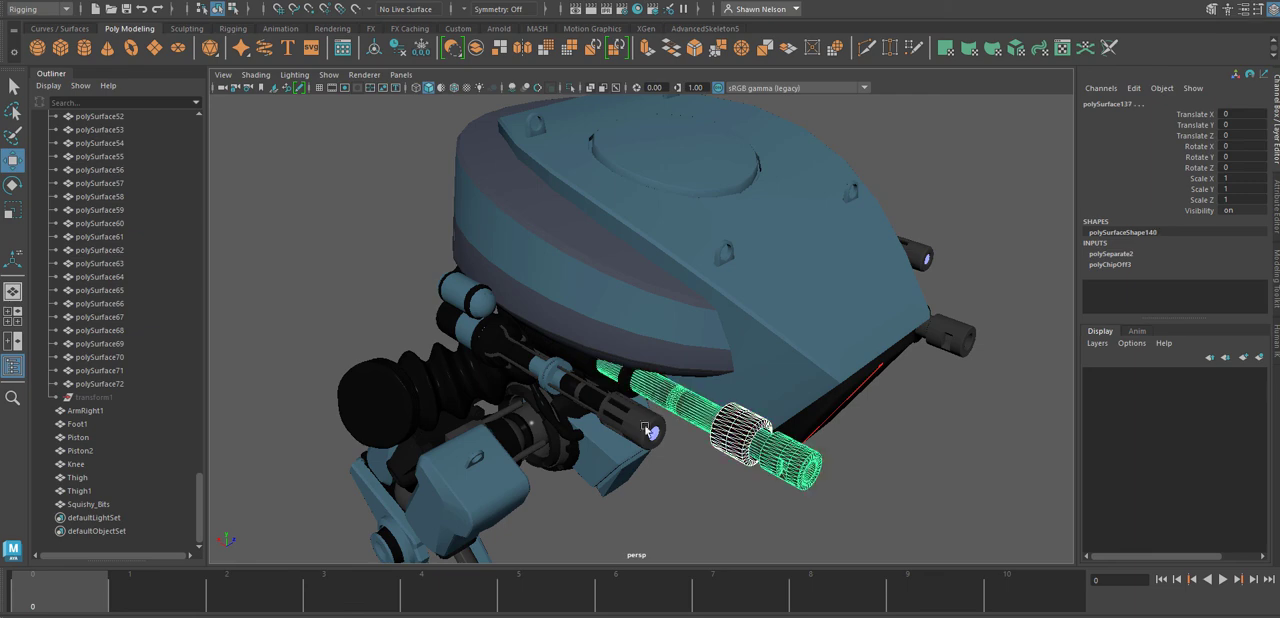
shift+click(628, 386)
Add the matching lower gun barrel on the opposite side, with its collar and rear mount, to the selection.
alt+drag(918, 460, 648, 457)
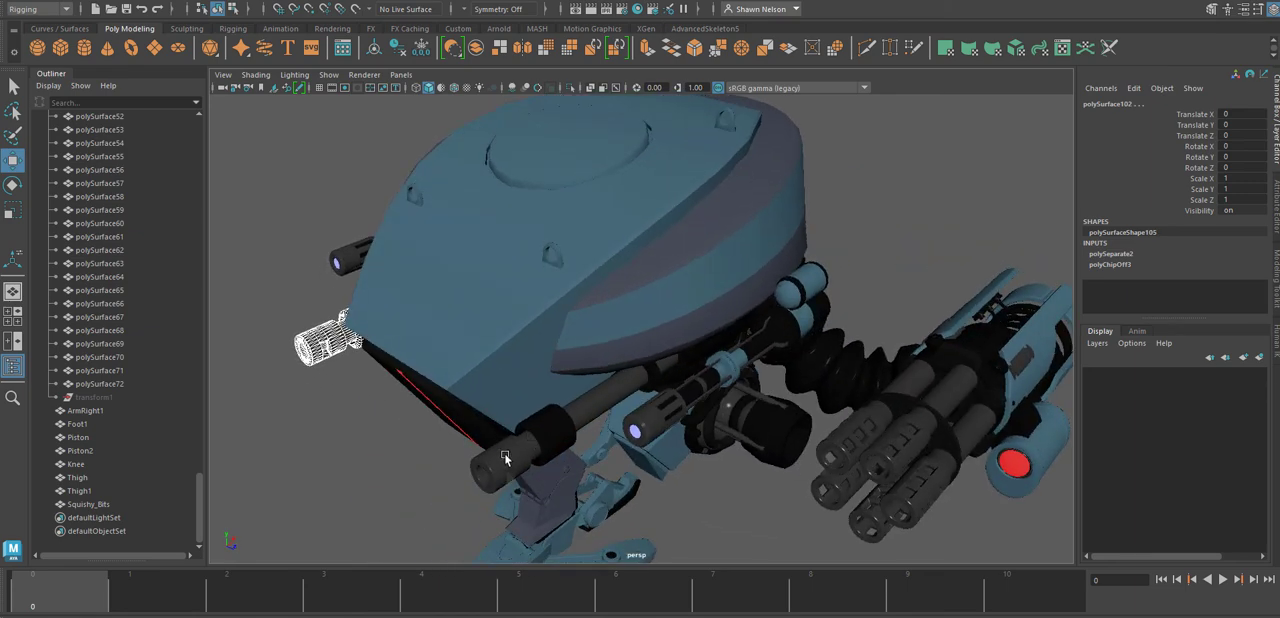
shift+click(504, 453)
shift+click(548, 430)
shift+click(646, 376)
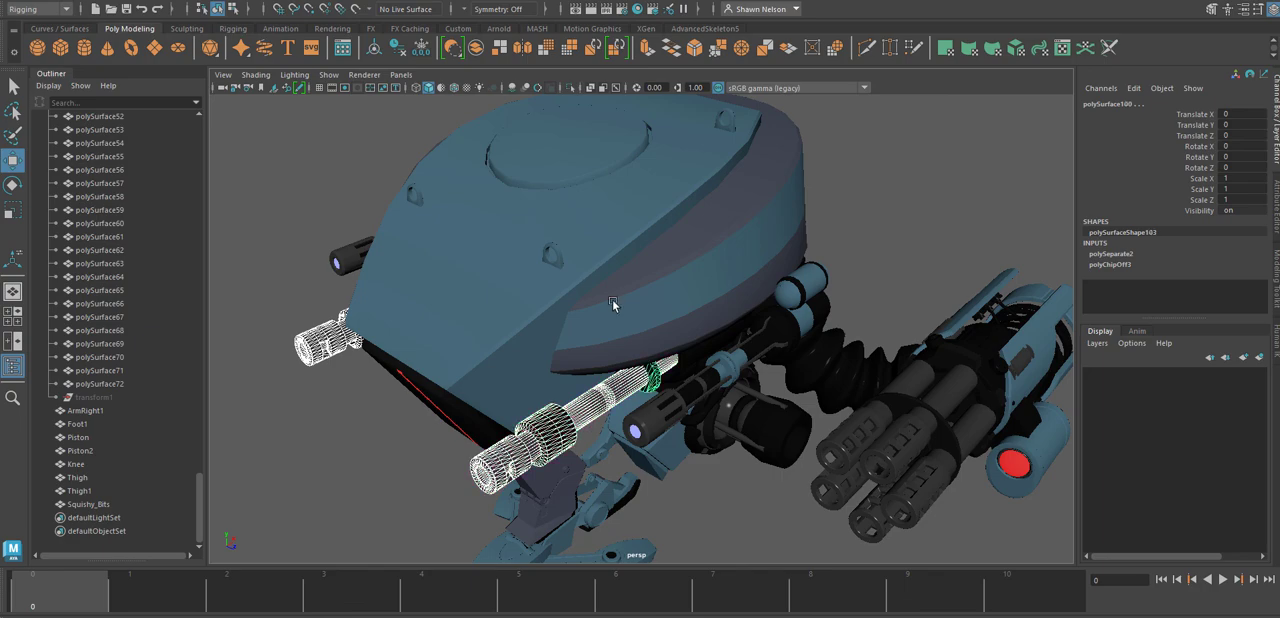
Add the turret's side hull and top armour plate to the selection.
shift+click(612, 299)
alt+drag(684, 429, 648, 404)
shift+click(437, 289)
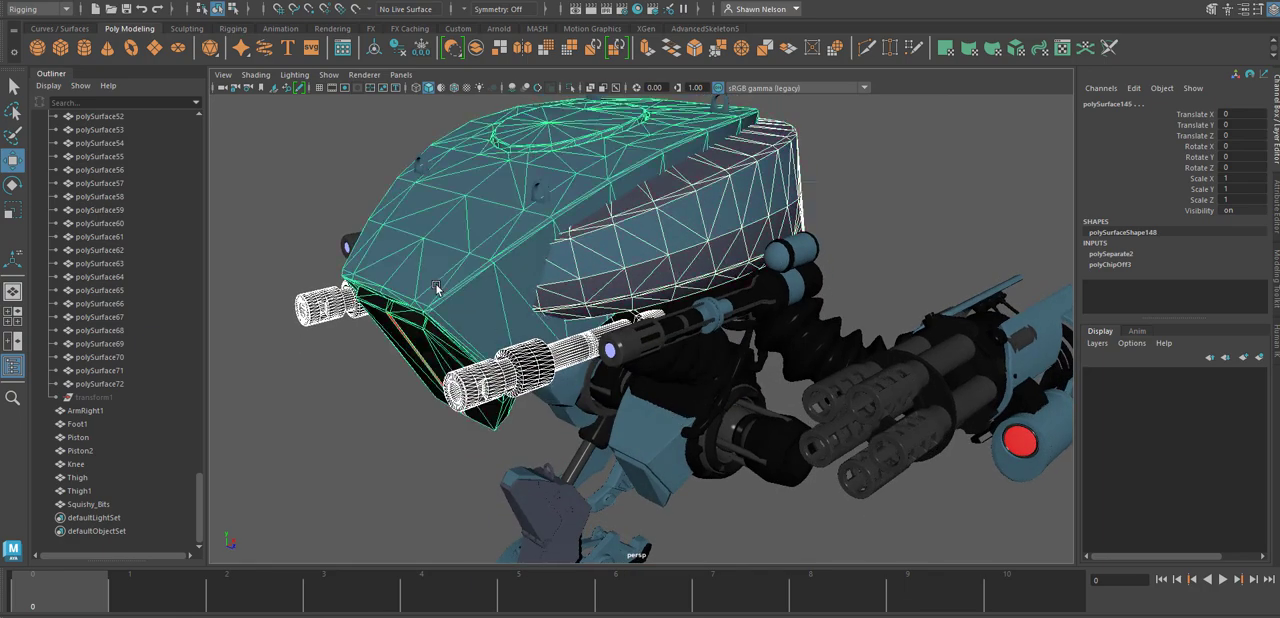
Add the turret's round underside plate and the pieces adjoining its edge to the selection.
alt+drag(582, 380, 640, 316)
shift+click(686, 352)
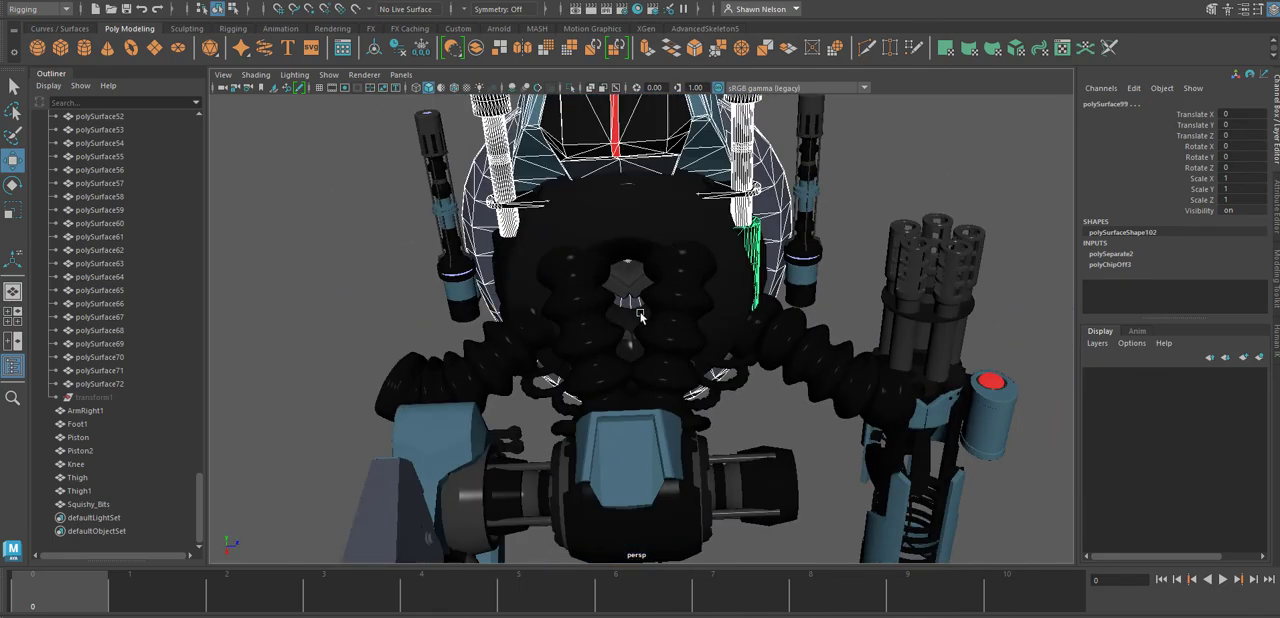
shift+click(665, 226)
alt+drag(626, 219, 566, 210)
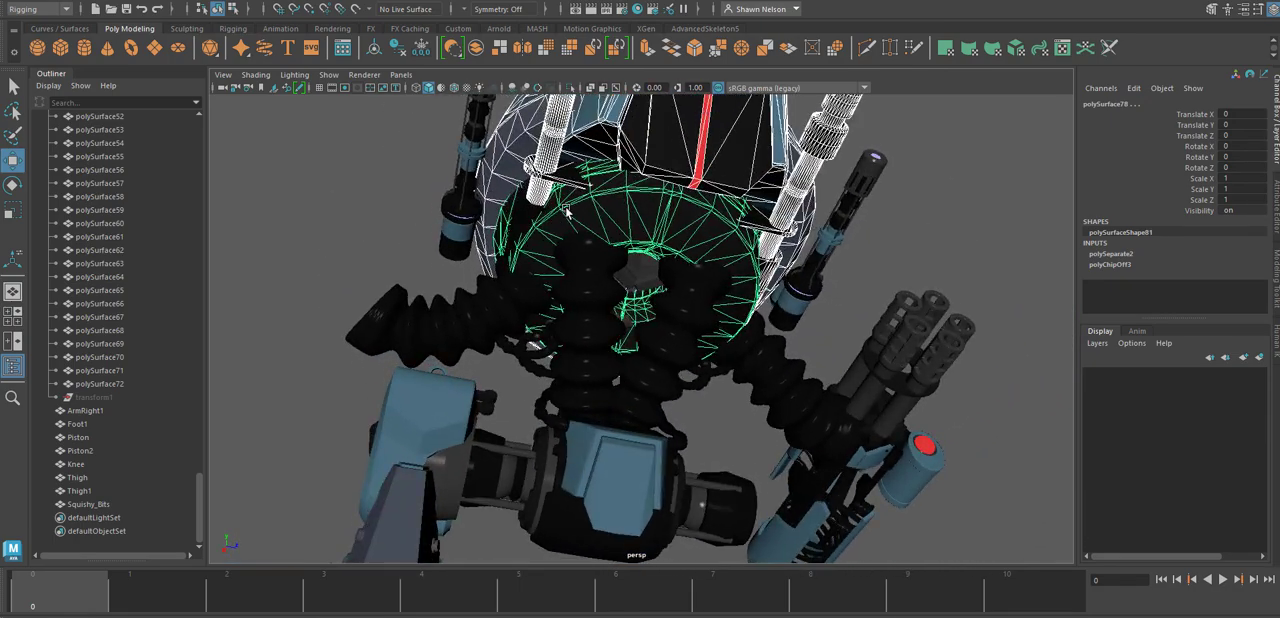
shift+click(520, 220)
alt+drag(524, 243, 584, 280)
Add the side capsule and the main body and thin rods of the gun below it to the selection.
shift+click(535, 236)
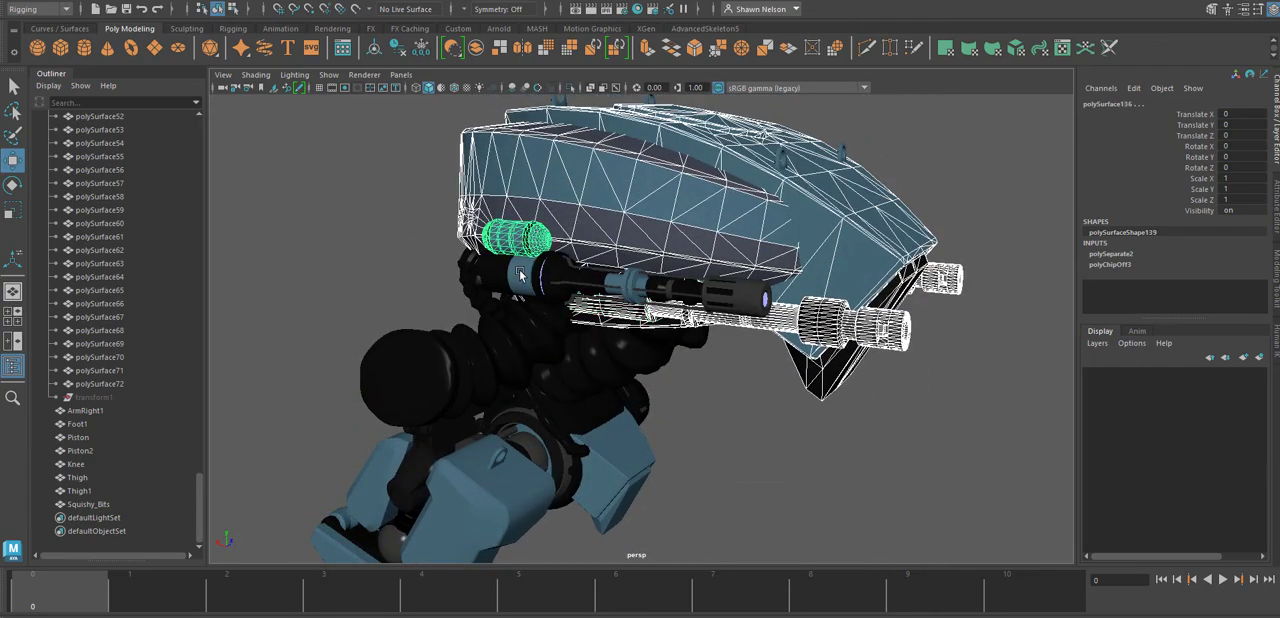
shift+click(520, 275)
alt+drag(735, 323, 762, 362)
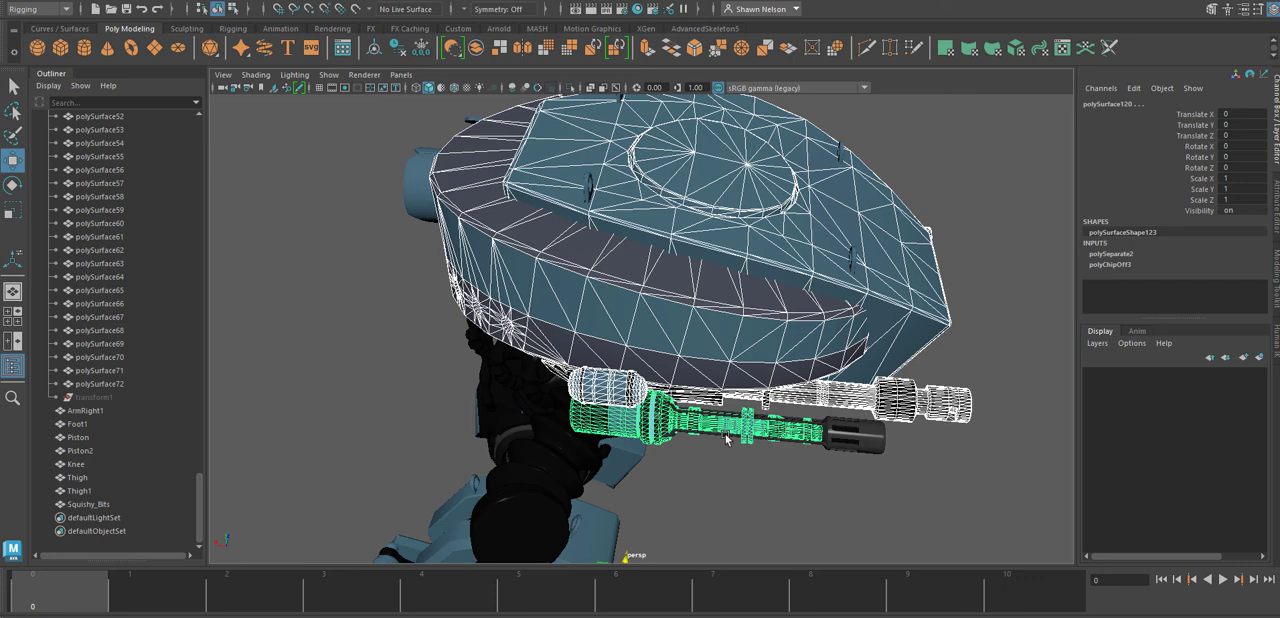
shift+click(727, 438)
shift+click(733, 428)
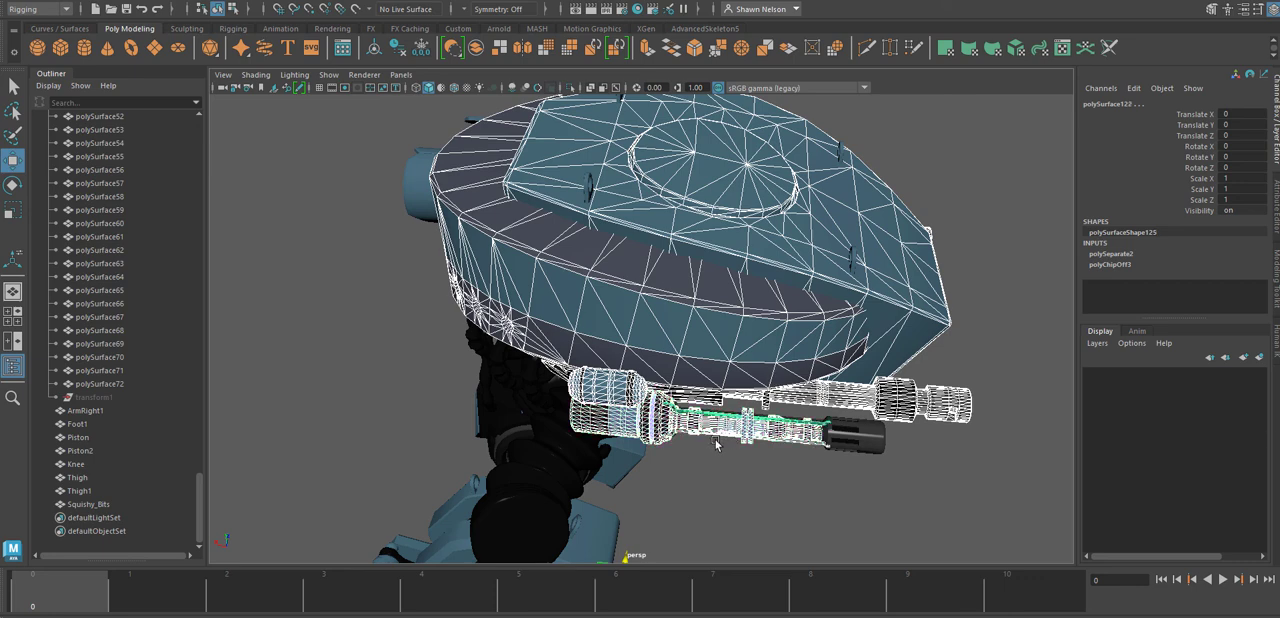
Show the model in wireframe and complete the selection of this side gun's body and thin rods.
key(4)
shift+click(790, 419)
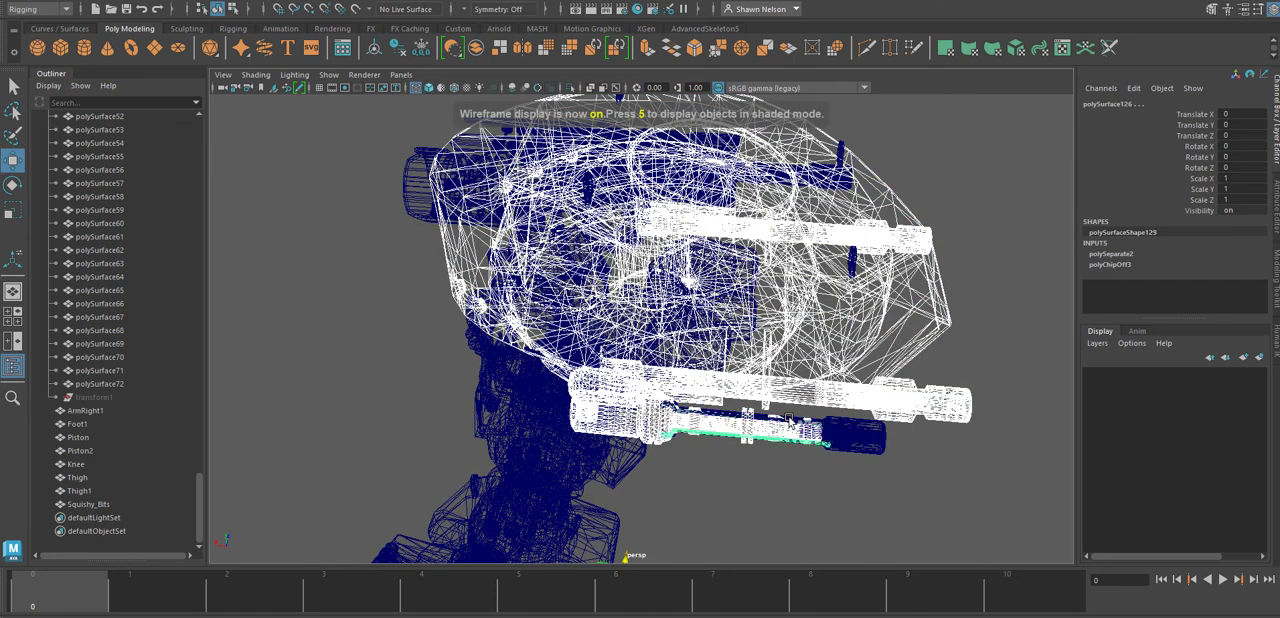
shift+click(795, 430)
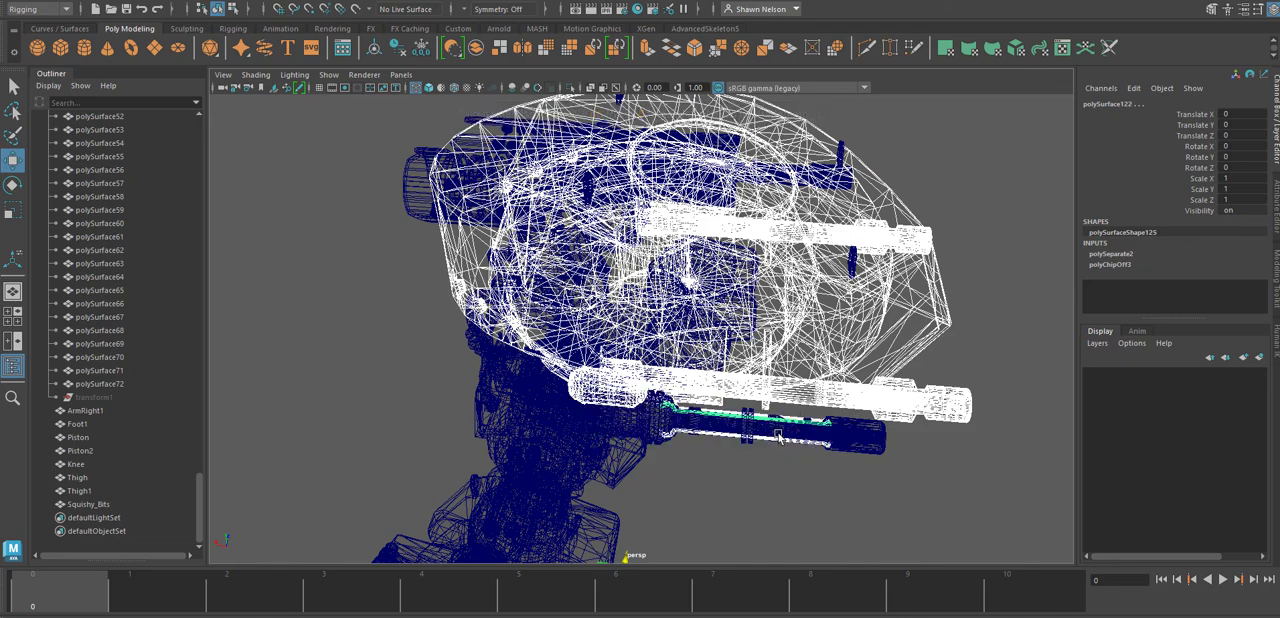
shift+click(779, 437)
alt+right_drag(784, 440, 870, 440)
alt+drag(870, 440, 841, 435)
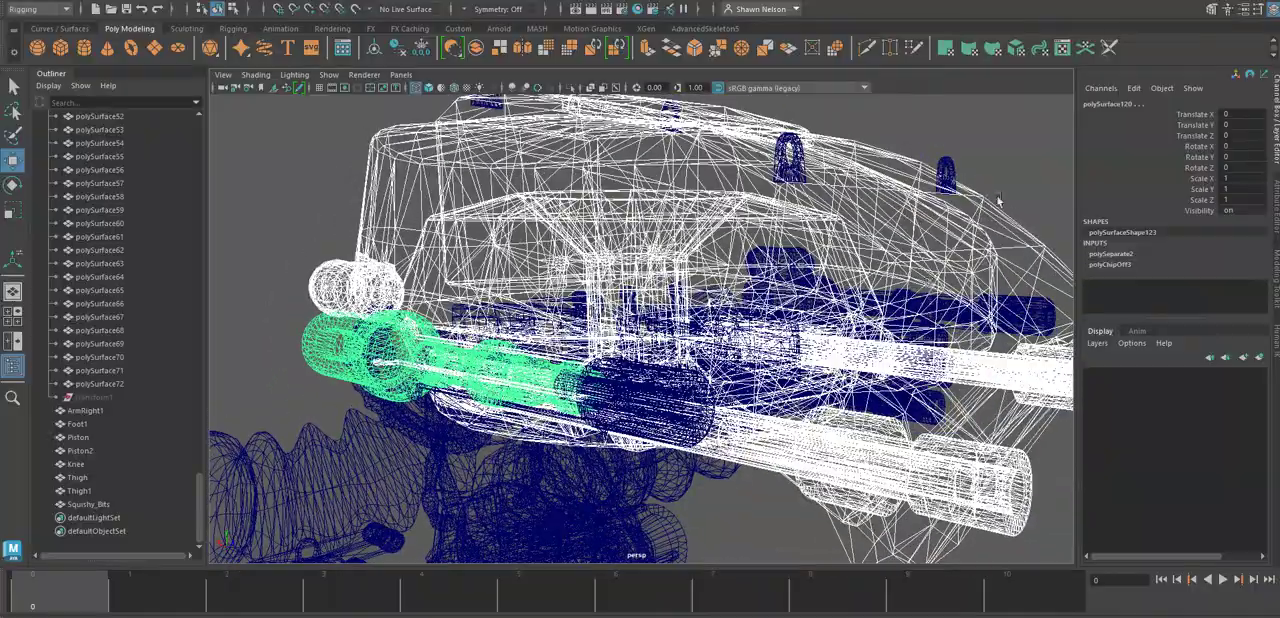
Add the four lifting eyes on top of the turret to the selection.
click(946, 164)
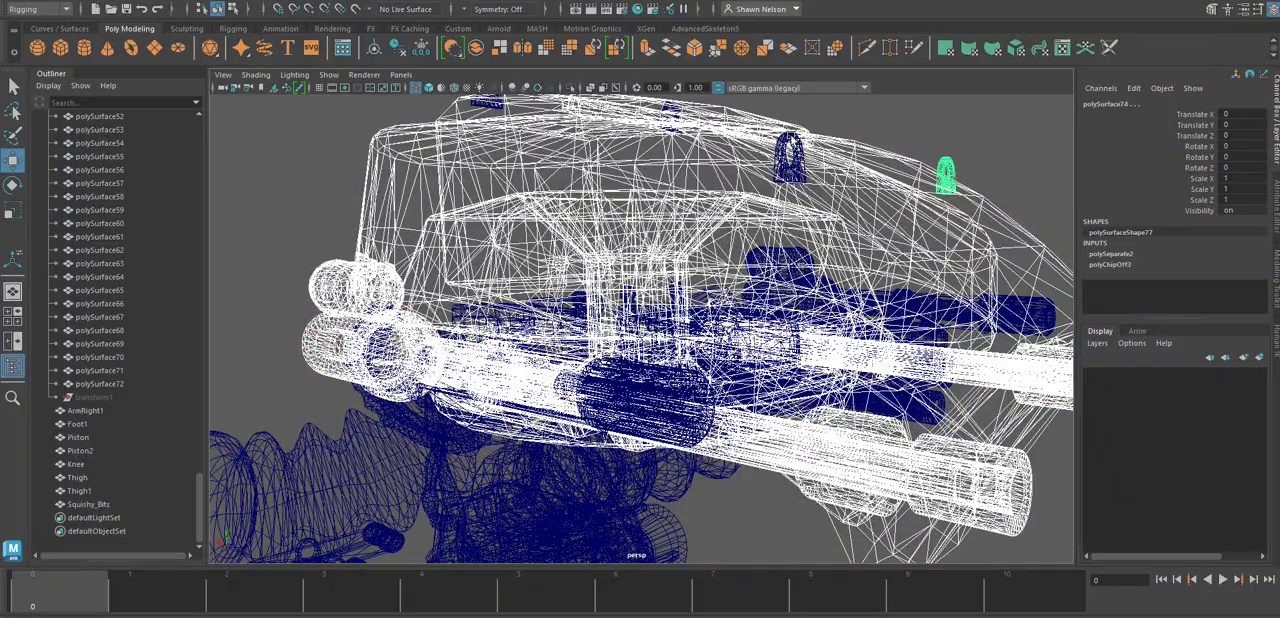
shift+click(790, 138)
alt+middle_drag(672, 110, 687, 225)
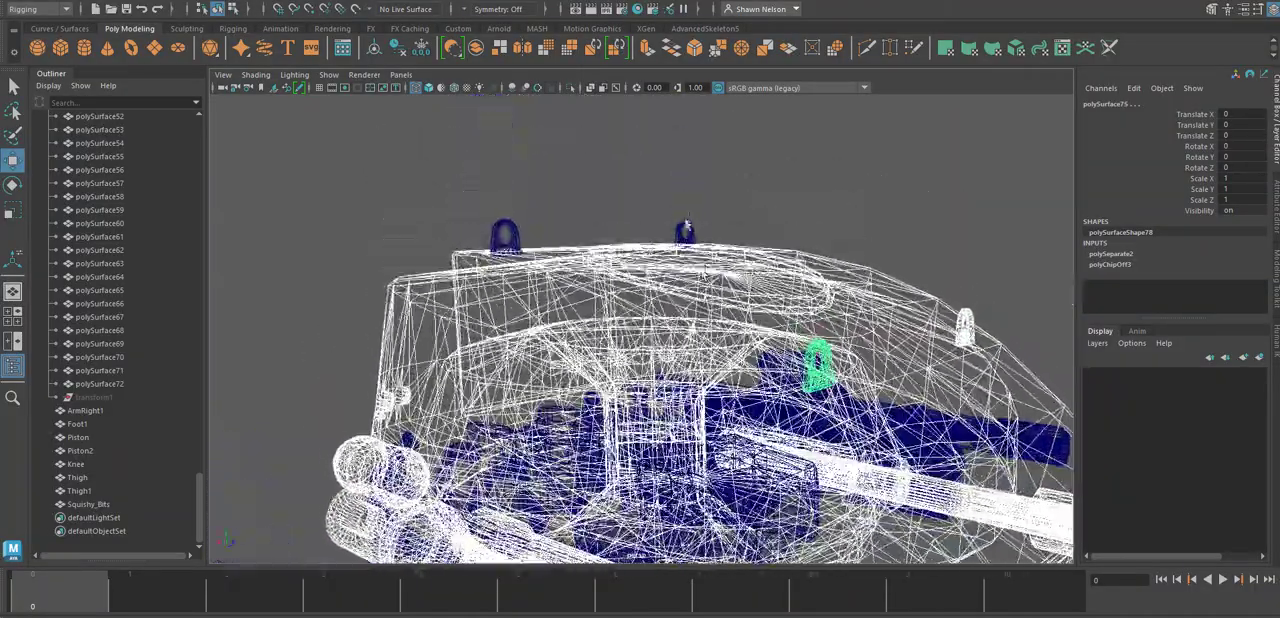
shift+click(686, 228)
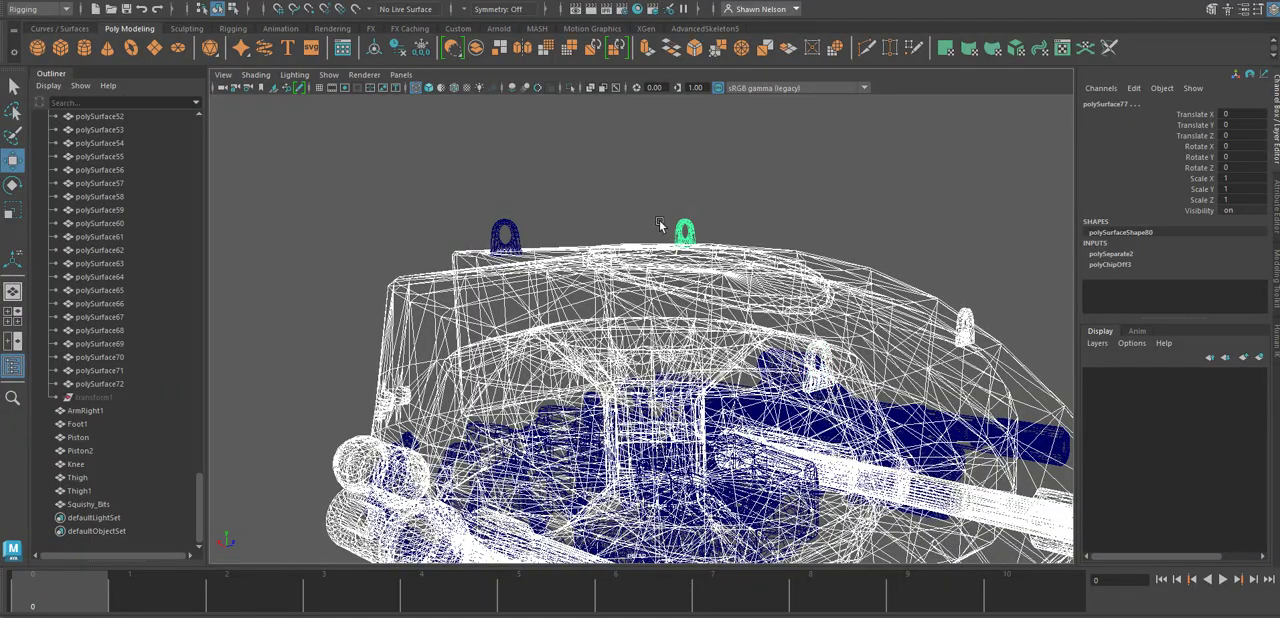
shift+click(503, 232)
Add the opposite side gun's body, its capsule and its outer rods to the selection.
alt+drag(503, 232, 700, 438)
shift+click(671, 376)
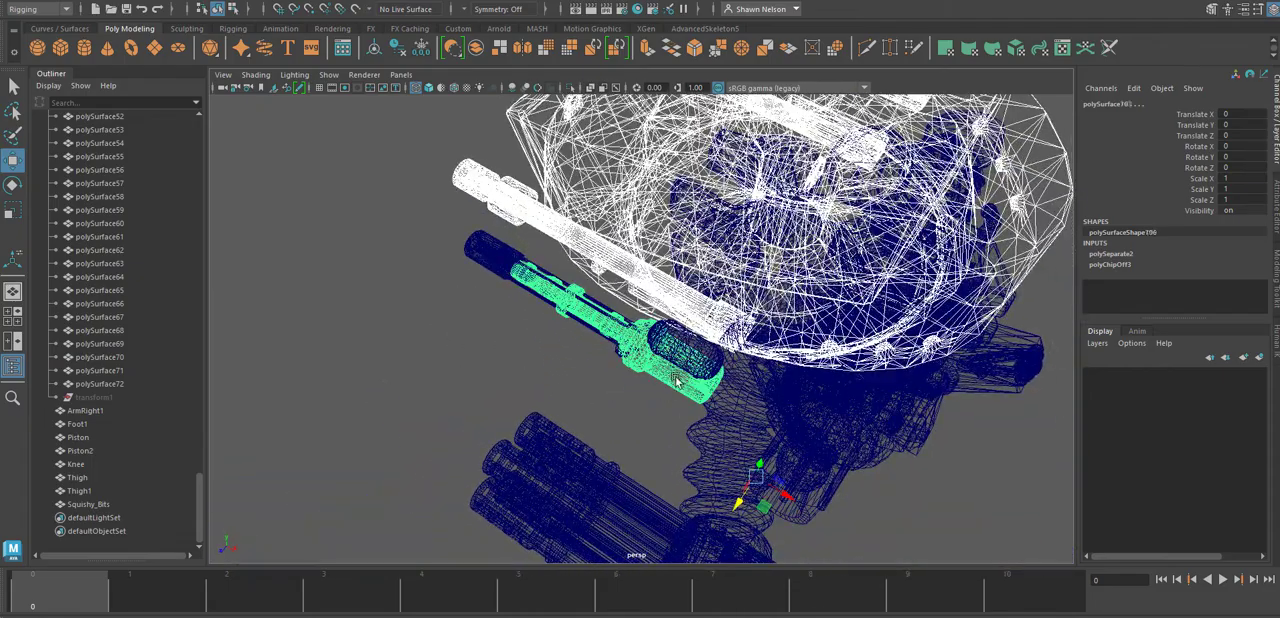
shift+click(666, 362)
shift+click(580, 330)
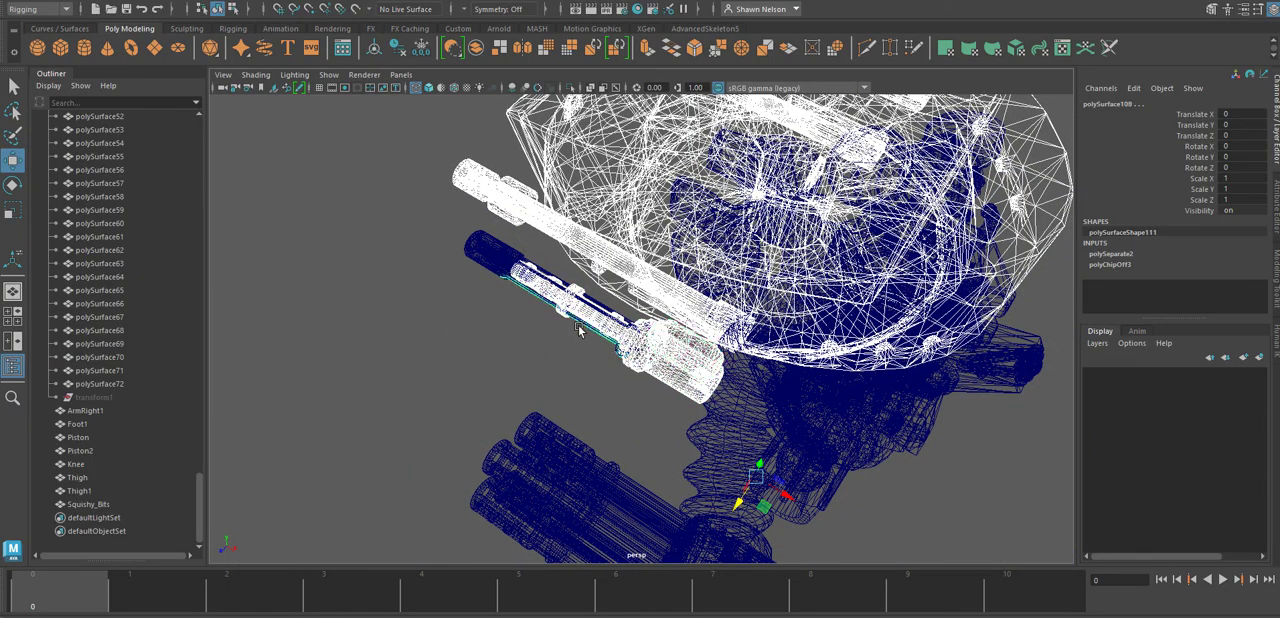
shift+click(593, 301)
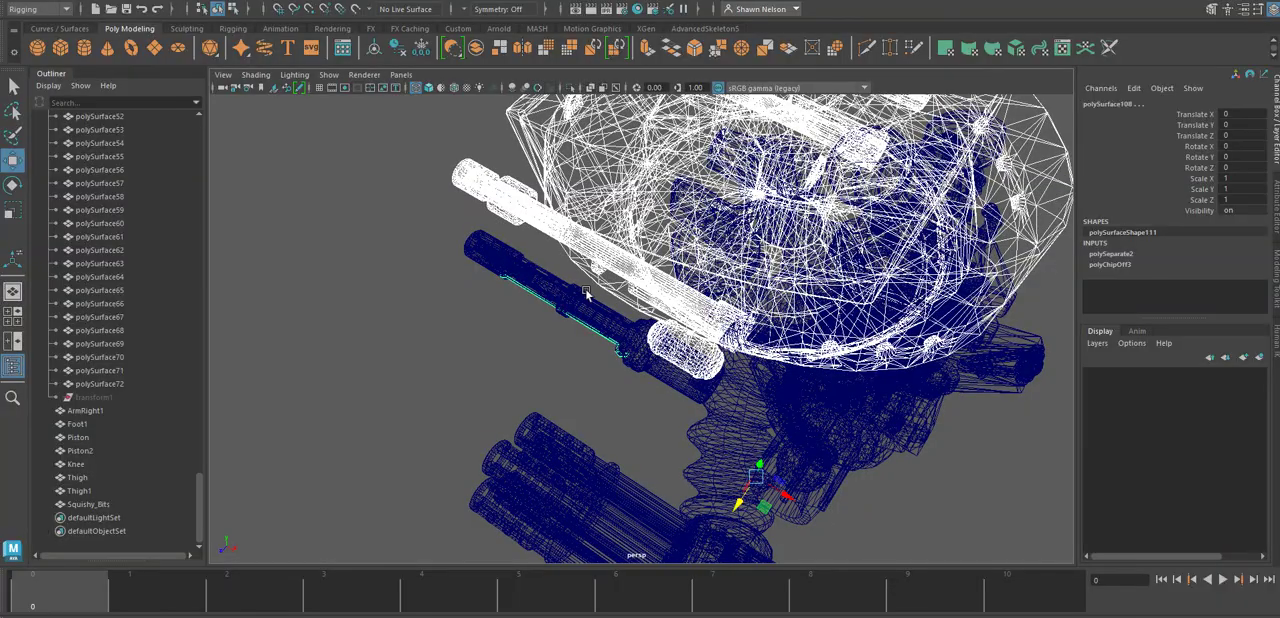
alt+right_drag(589, 295, 624, 308)
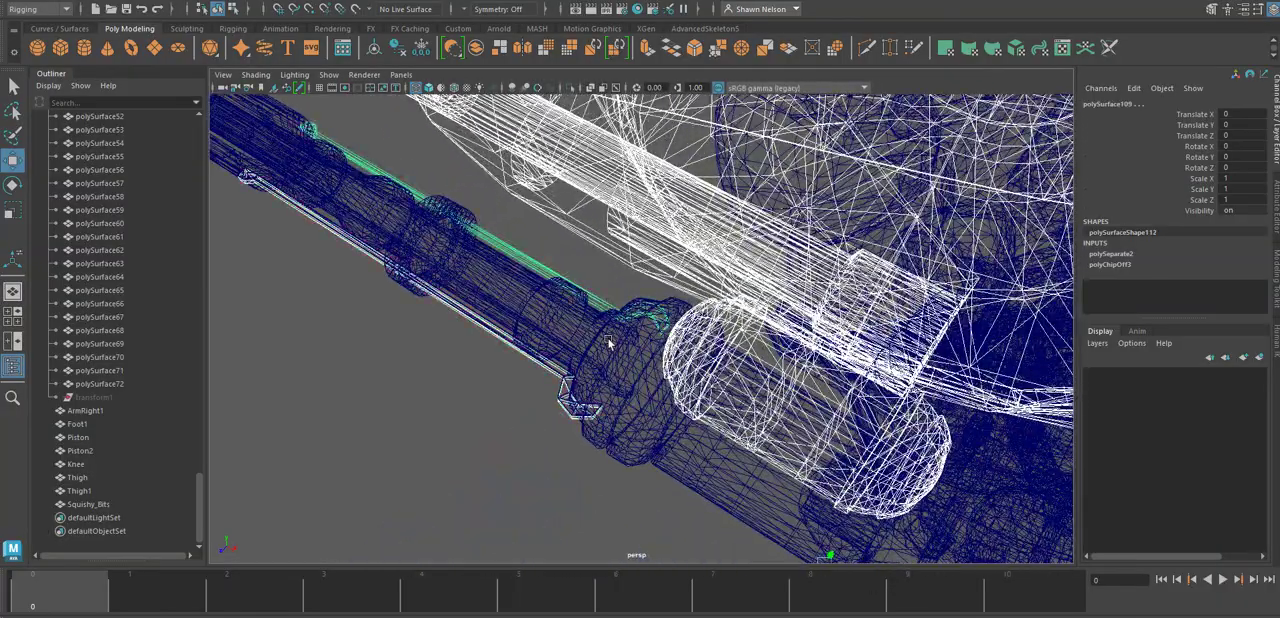
shift+click(495, 270)
alt+drag(372, 287, 727, 374)
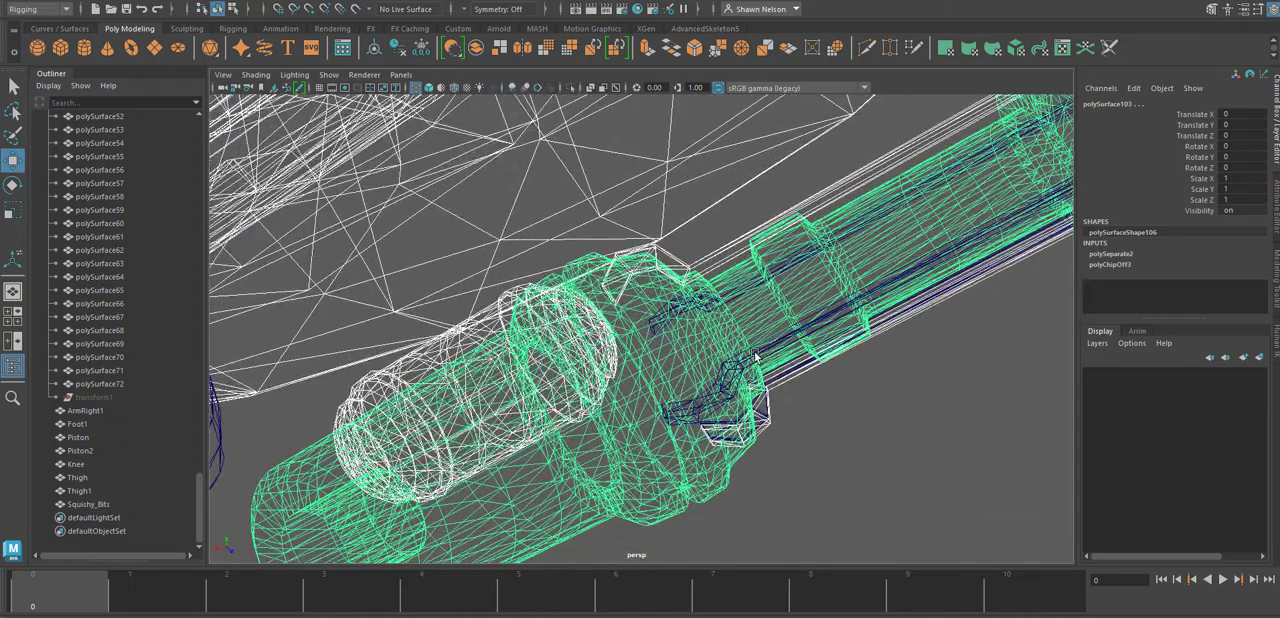
Add the remaining thin rods along the underside of the opposite side gun to the selection.
click(754, 359)
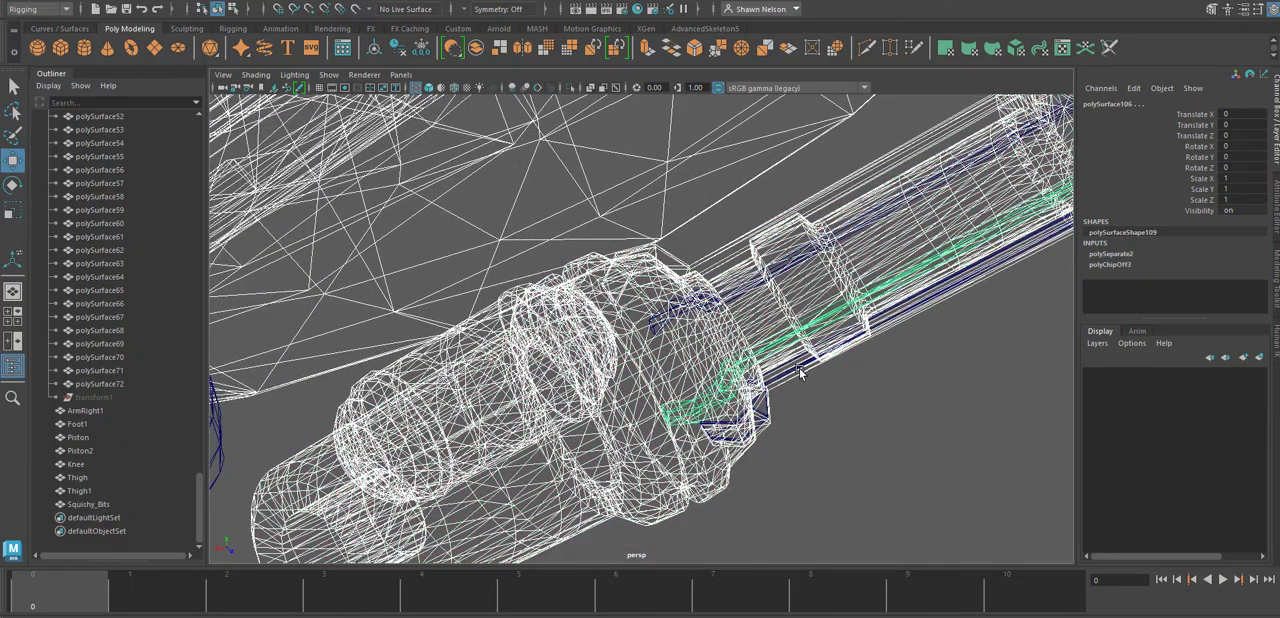
click(796, 368)
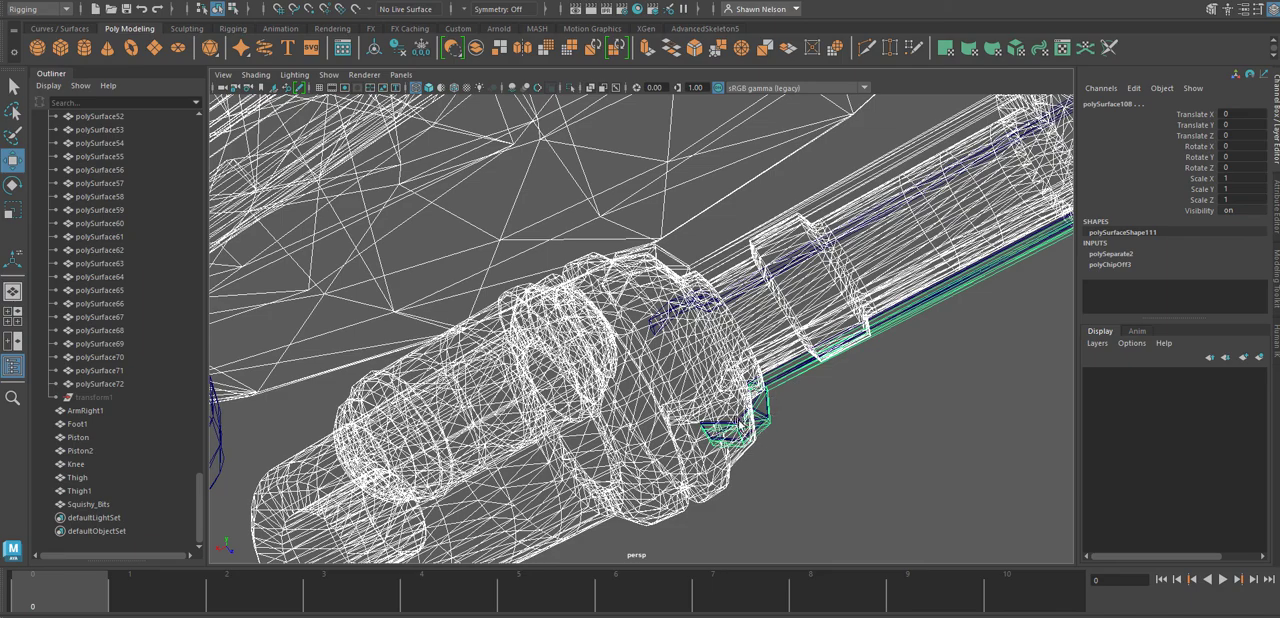
click(769, 417)
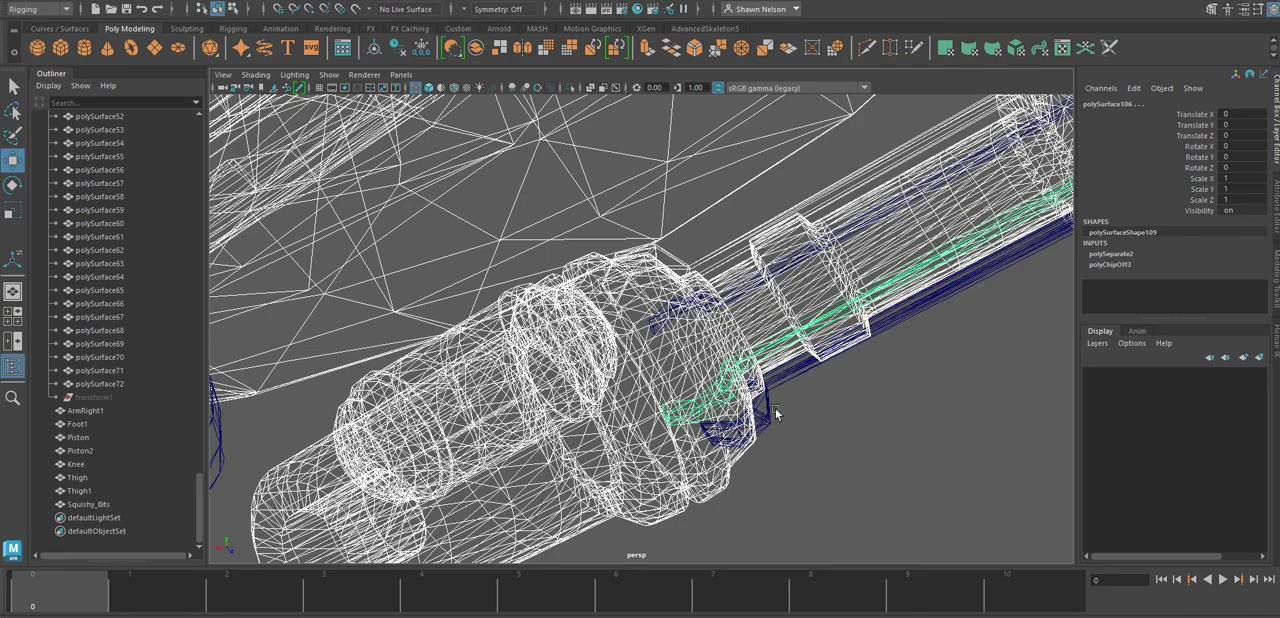
drag(765, 429, 766, 431)
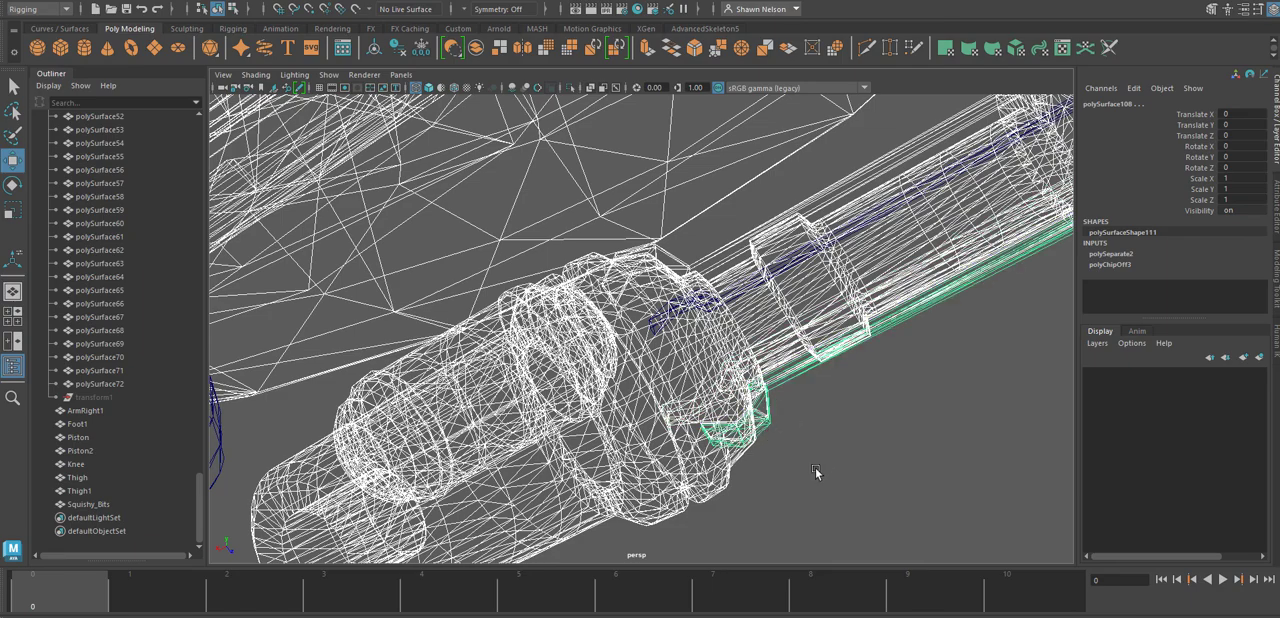
Examine the turret and its side guns in wireframe for parts missing from the selection.
alt+right_drag(816, 473, 723, 176)
alt+drag(723, 176, 877, 282)
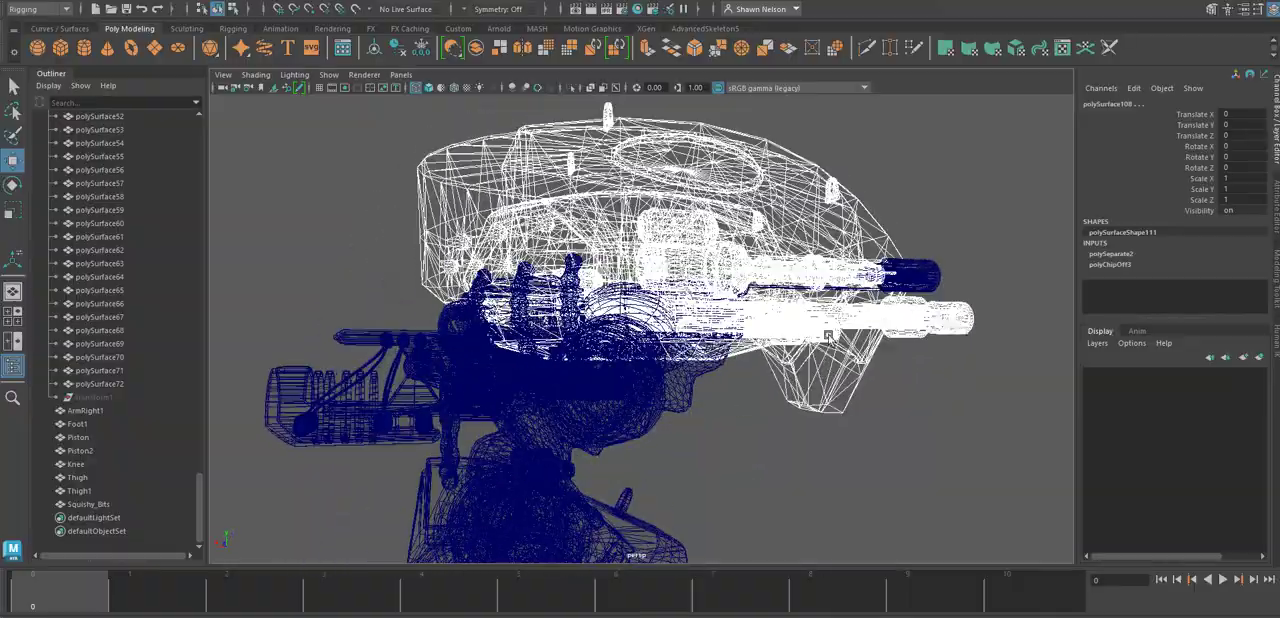
alt+drag(828, 337, 937, 152)
alt+right_drag(930, 167, 1022, 197)
alt+middle_drag(1022, 197, 895, 310)
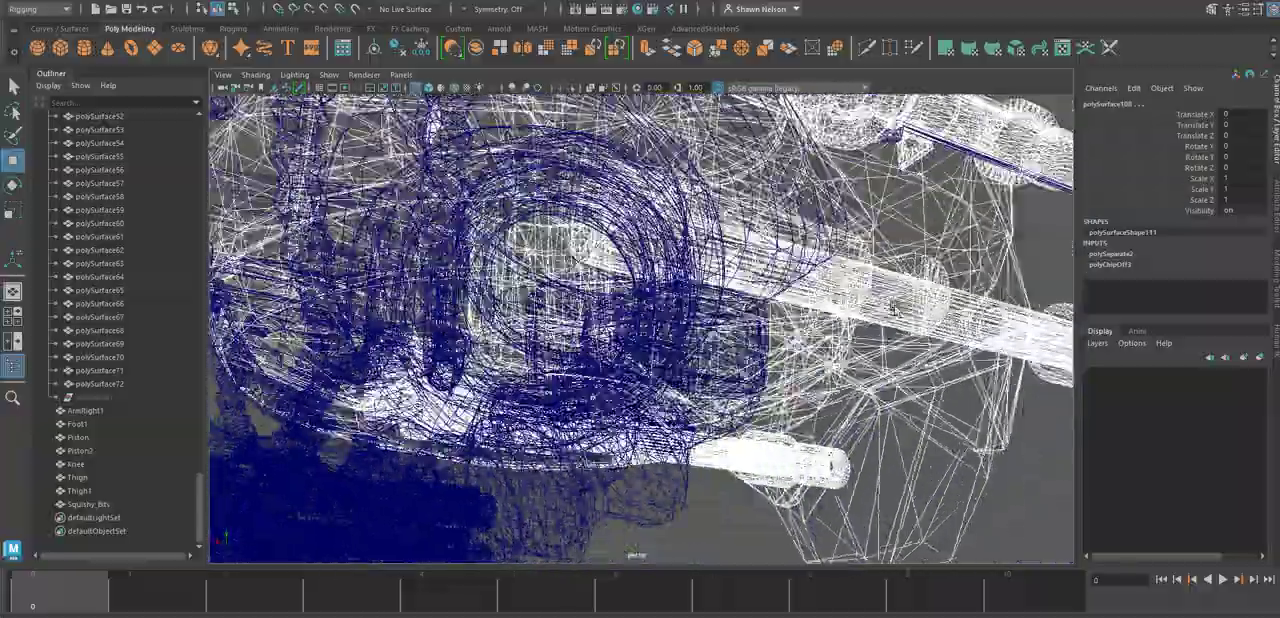
alt+drag(895, 310, 790, 290)
alt+right_drag(790, 290, 865, 342)
alt+drag(865, 342, 850, 434)
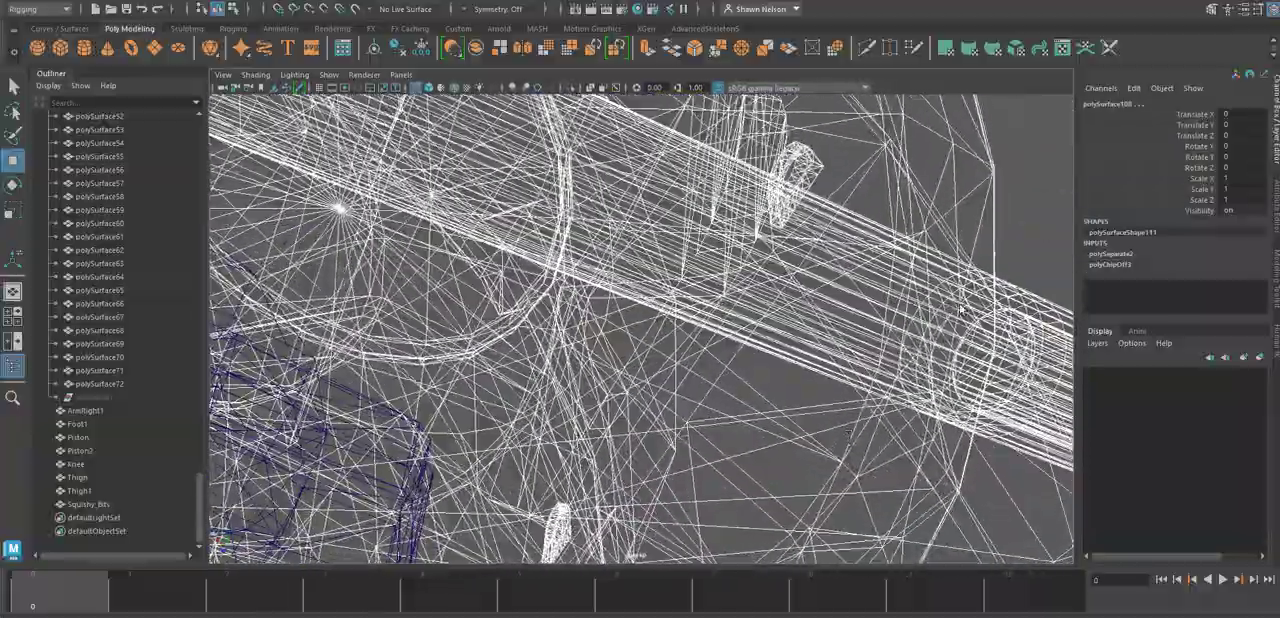
alt+drag(960, 310, 842, 432)
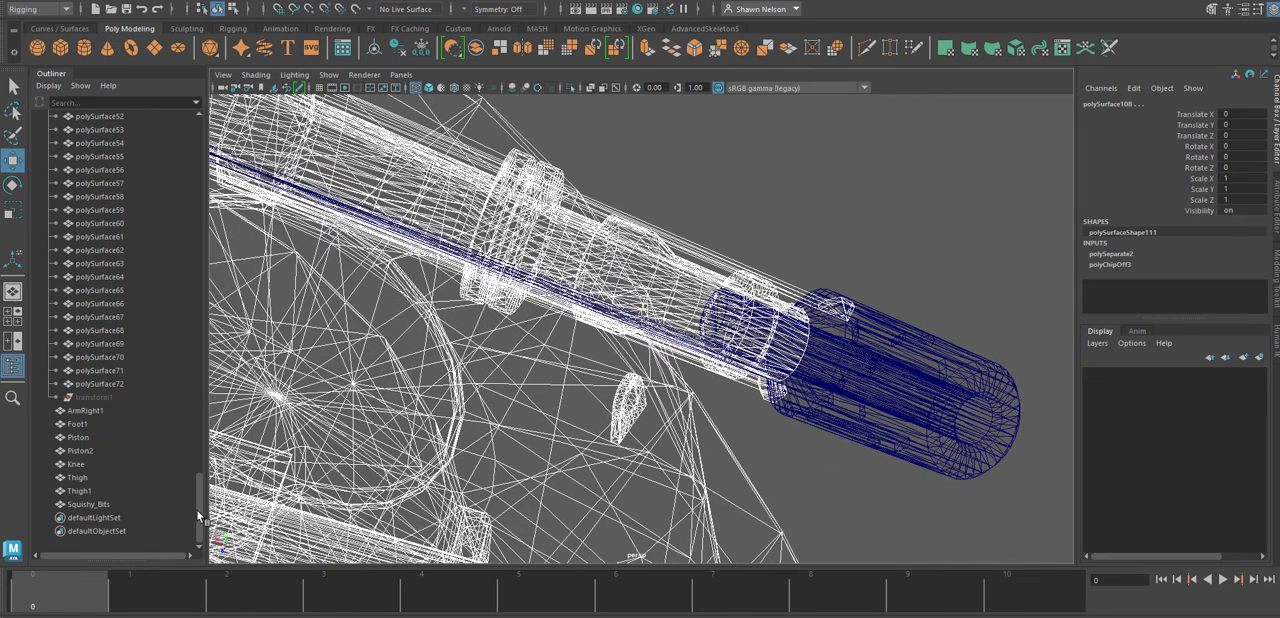
Toggle polySurface141 through polySurface144 in the selection one by one to identify which parts of the model they are.
drag(198, 509, 231, 347)
ctrl+click(109, 344)
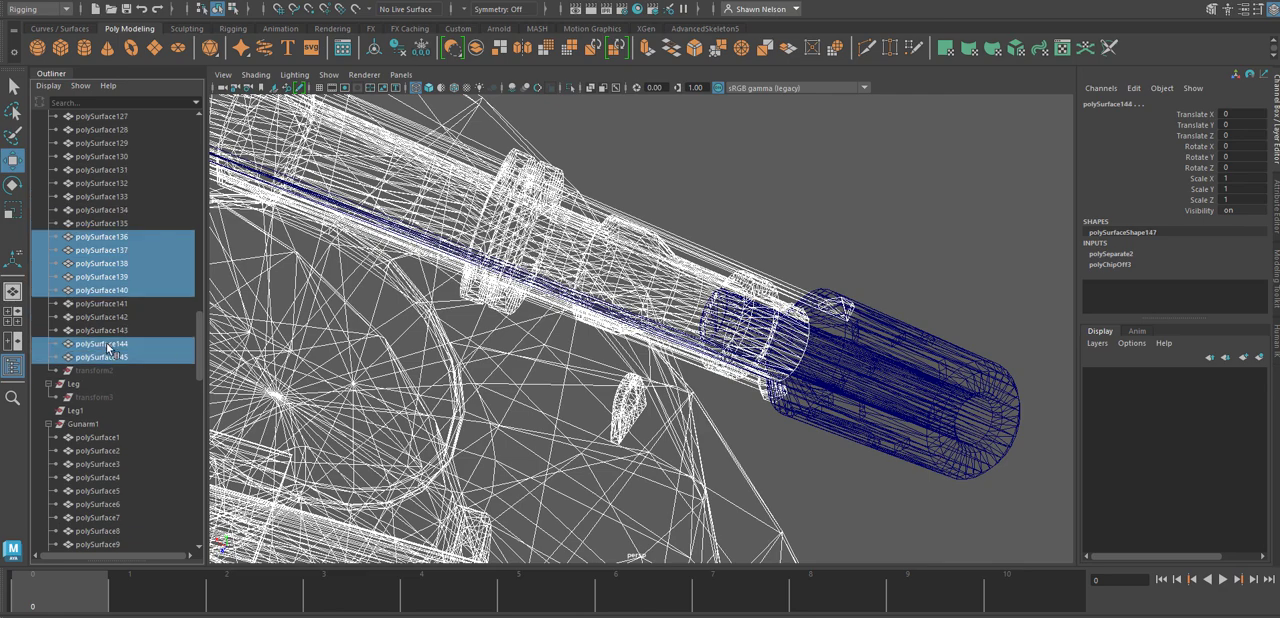
scroll(433, 411, down, 8)
alt+drag(468, 412, 438, 414)
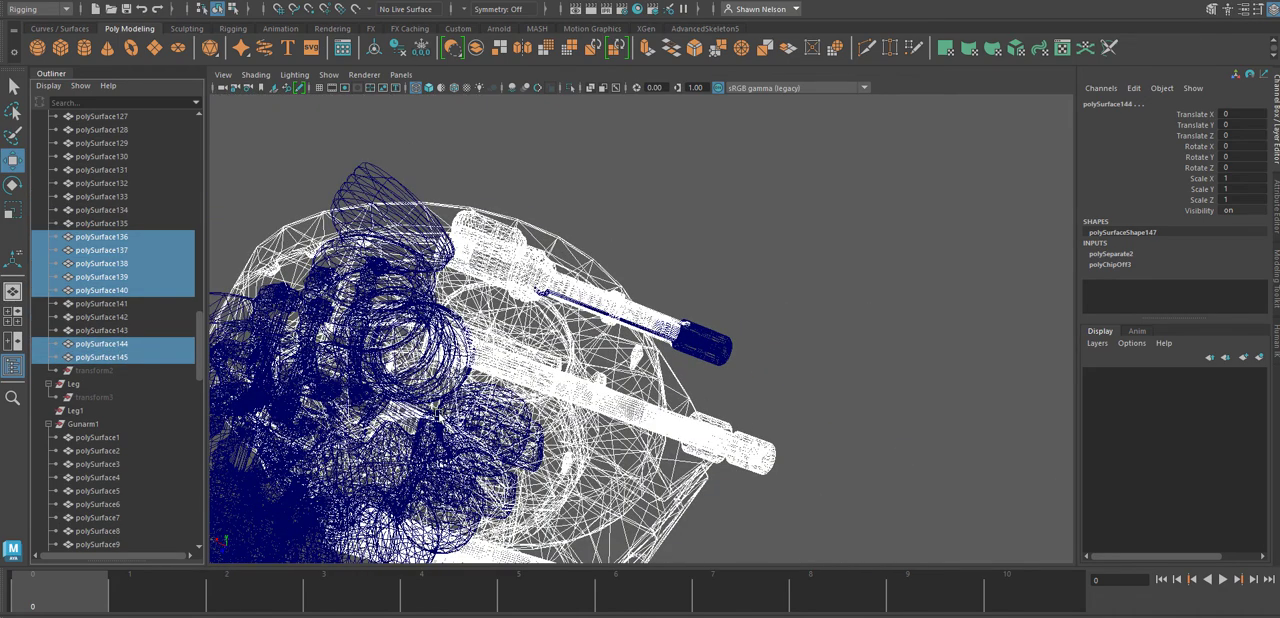
ctrl+click(117, 344)
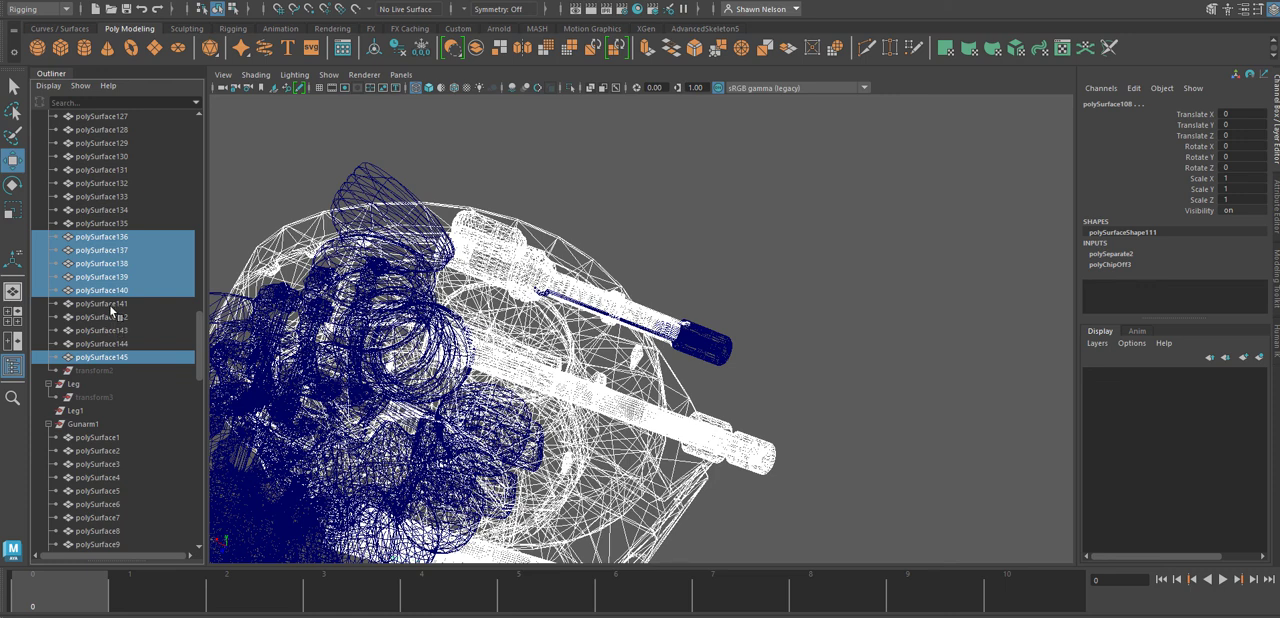
ctrl+click(110, 304)
ctrl+click(111, 309)
ctrl+click(113, 318)
ctrl+click(113, 318)
ctrl+click(115, 329)
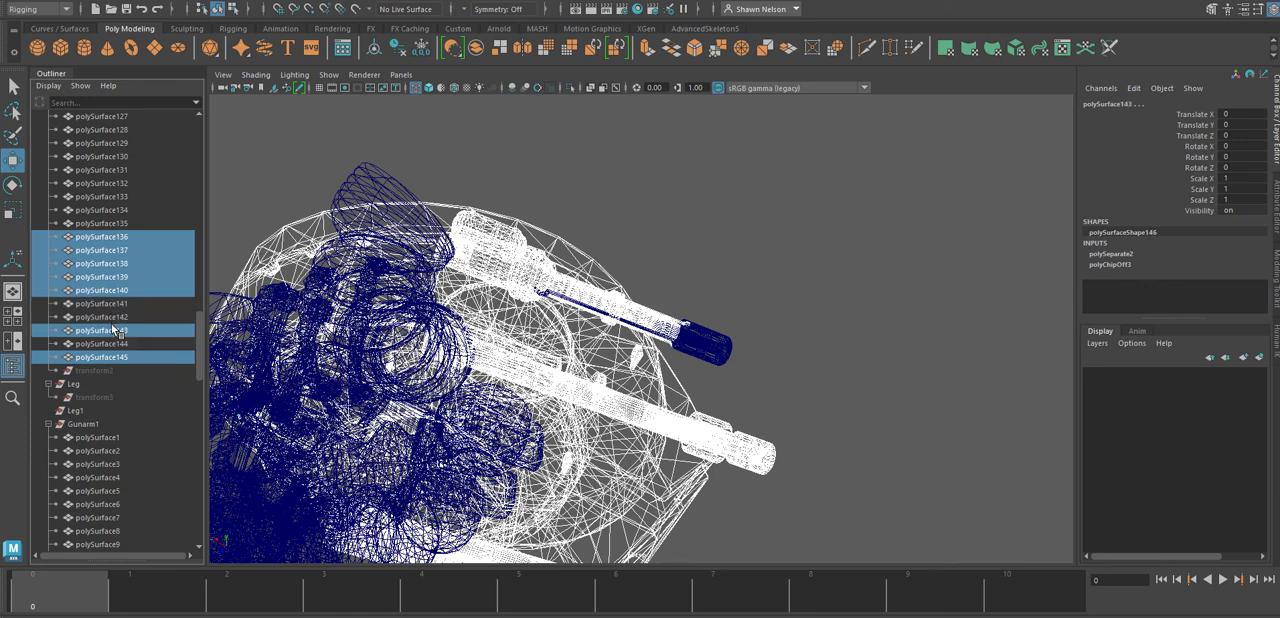
ctrl+click(115, 331)
ctrl+click(106, 345)
ctrl+click(106, 345)
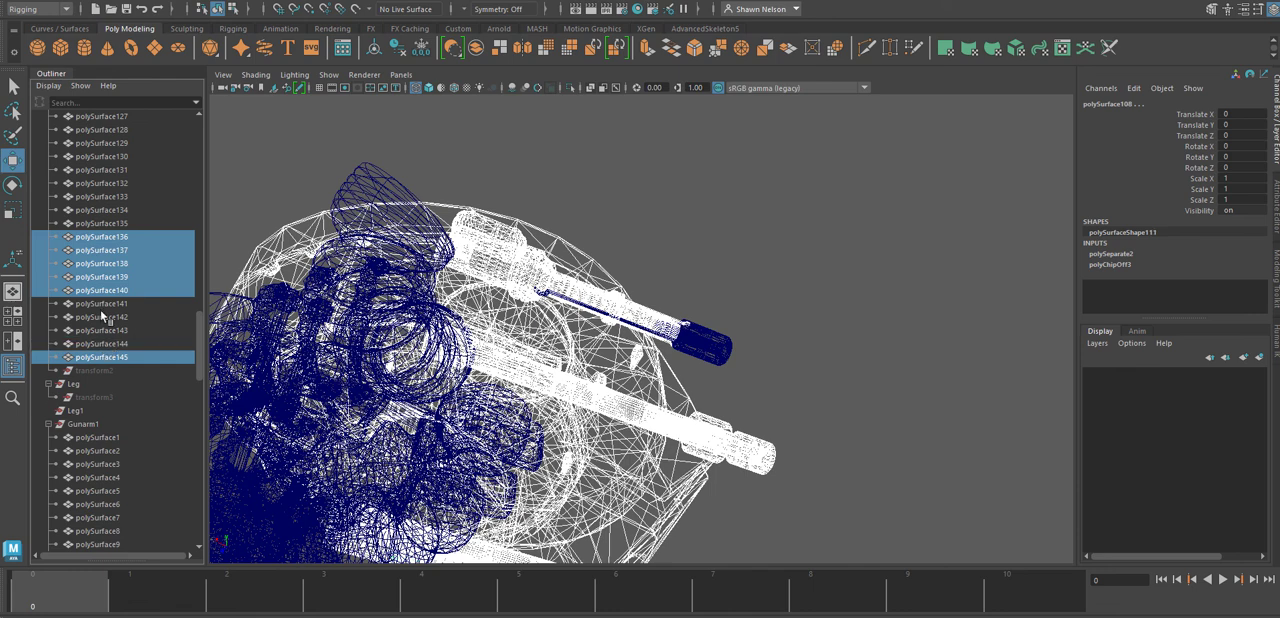
Check polySurface135, polySurface134 and polySurface133 by toggling each in the selection and inspecting the gun in wireframe.
ctrl+click(112, 225)
ctrl+click(113, 226)
ctrl+double_click(110, 212)
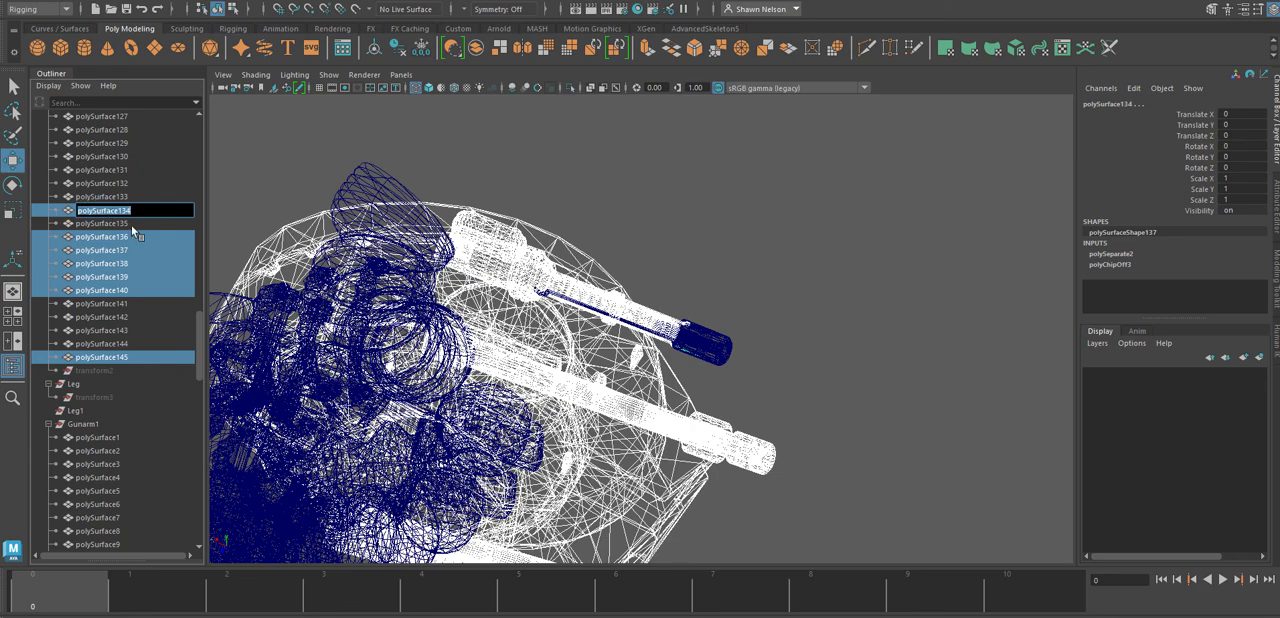
ctrl+click(124, 225)
ctrl+click(110, 226)
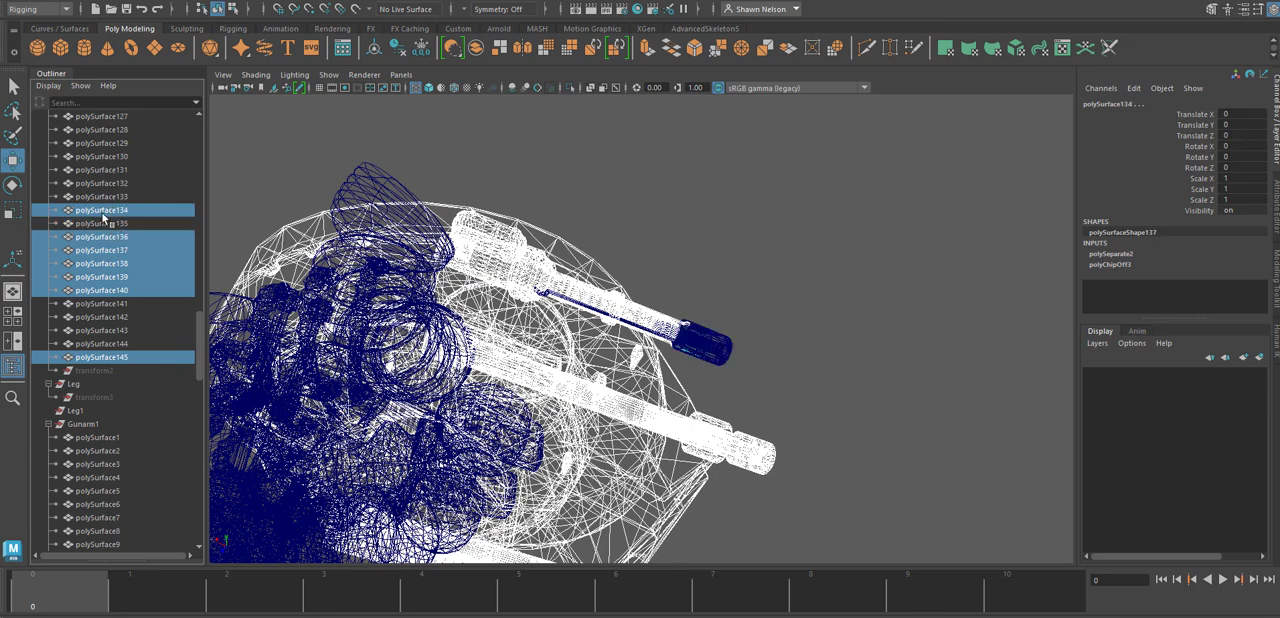
ctrl+click(103, 211)
ctrl+click(104, 198)
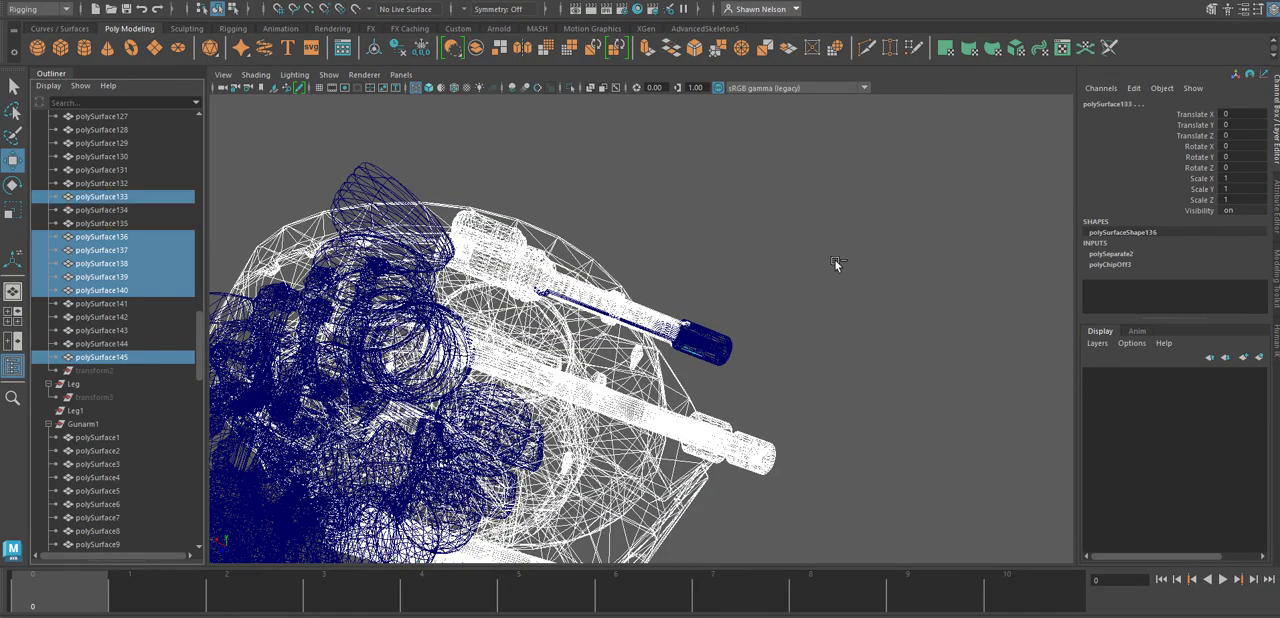
alt+drag(836, 263, 935, 124)
alt+drag(912, 200, 855, 256)
alt+right_drag(855, 256, 931, 262)
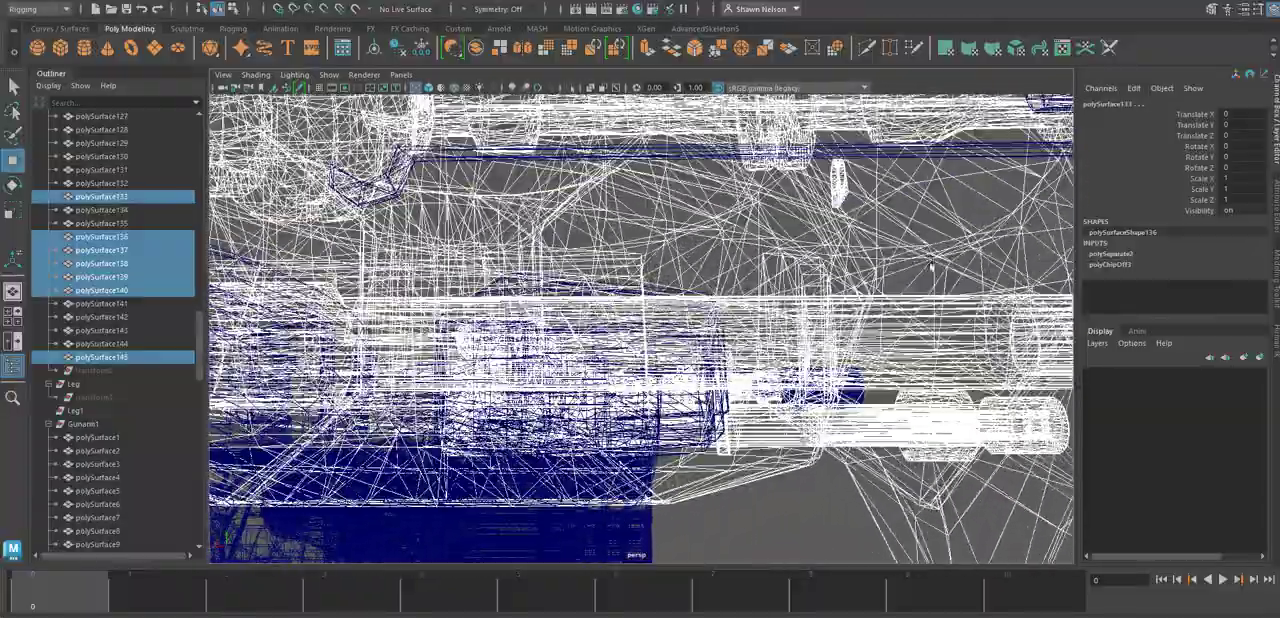
alt+drag(931, 262, 869, 272)
key(super)
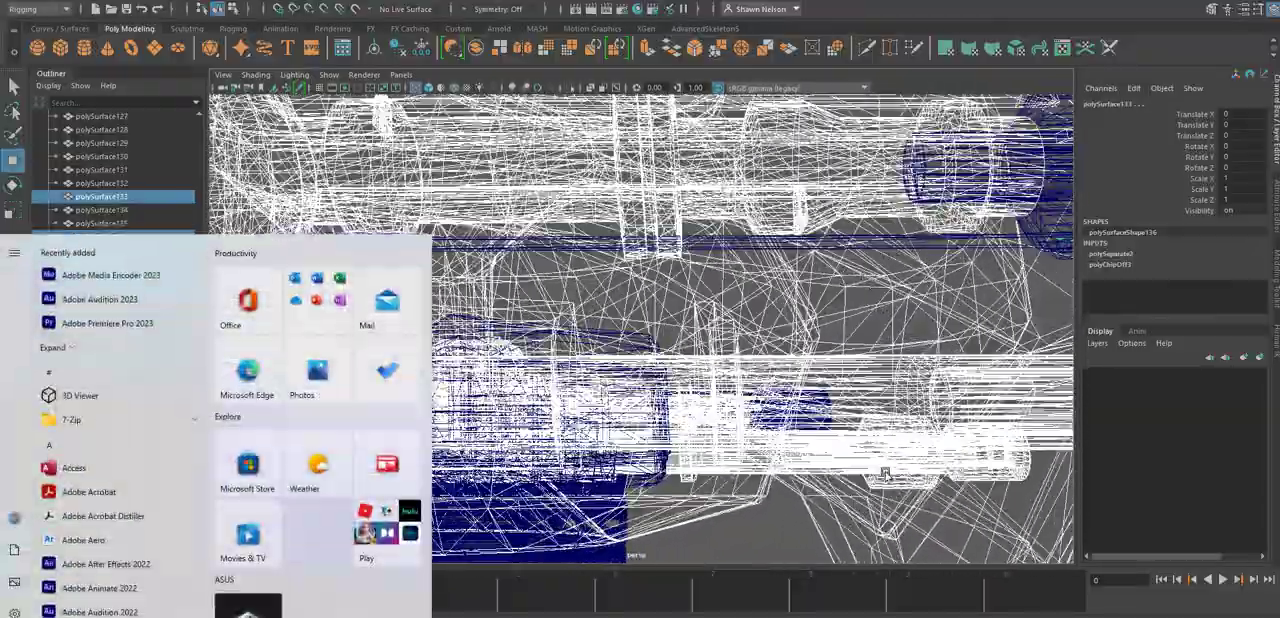
alt+right_drag(914, 474, 876, 306)
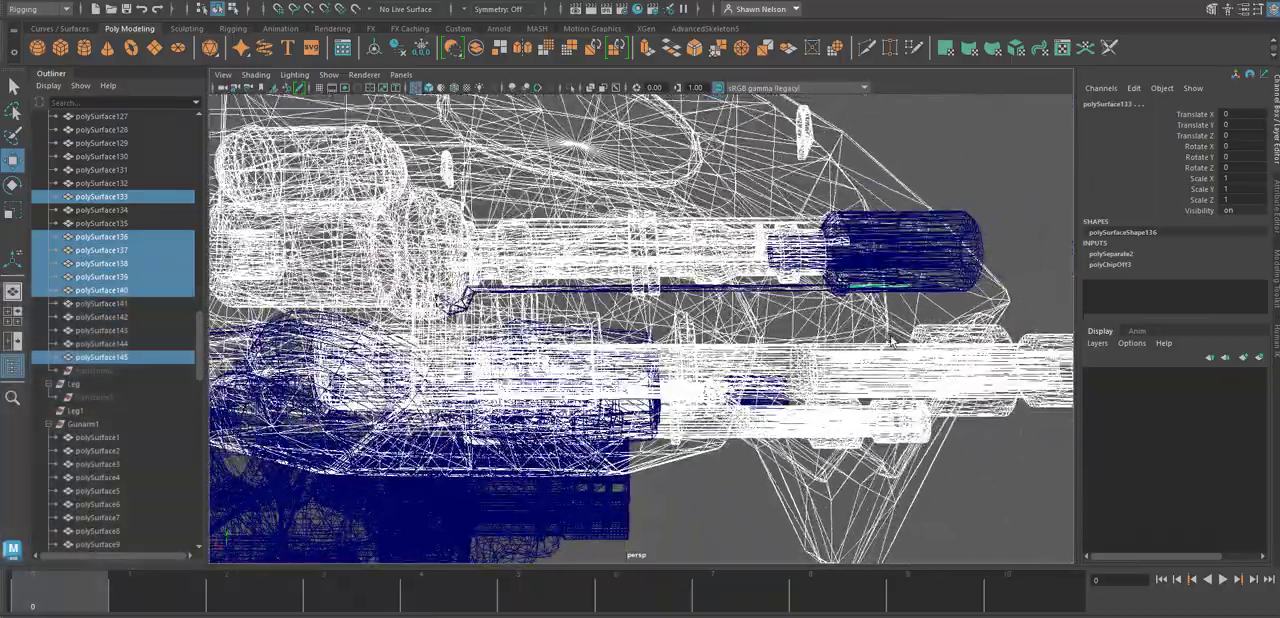
ctrl+click(878, 287)
Add the remaining thin rod under the side gun and the frame-shaped part inside the turret to the selection.
alt+right_drag(760, 242, 769, 300)
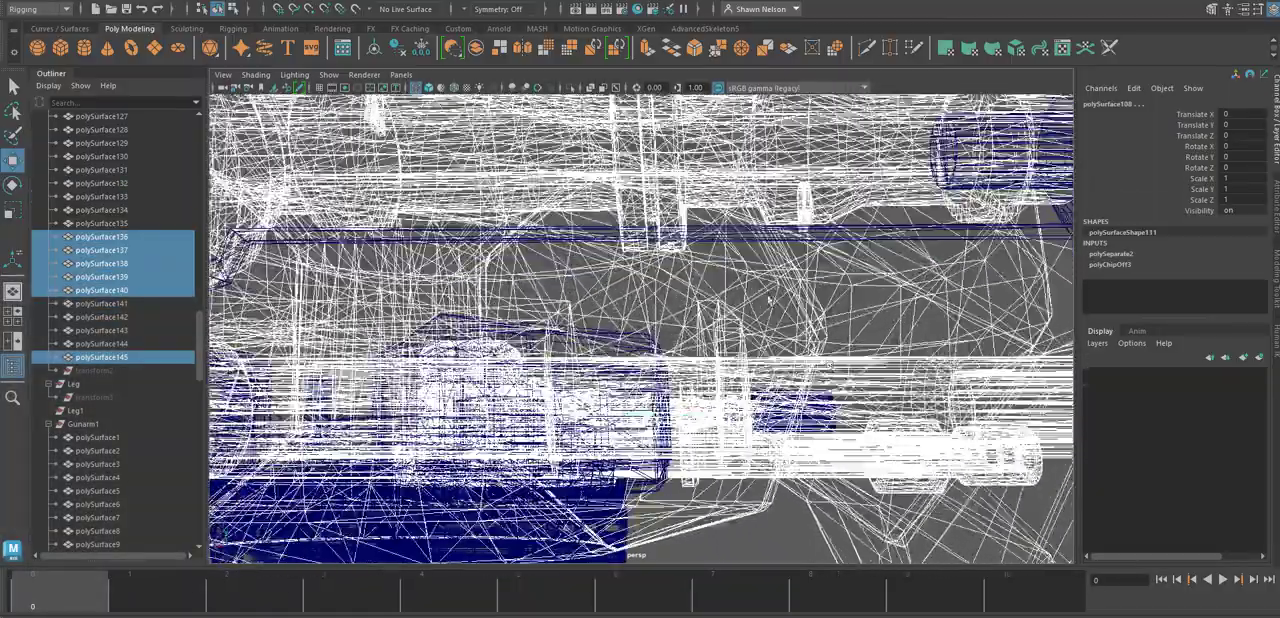
shift+click(741, 242)
alt+right_drag(985, 385, 966, 249)
alt+drag(966, 249, 640, 490)
scroll(694, 534, up, 5)
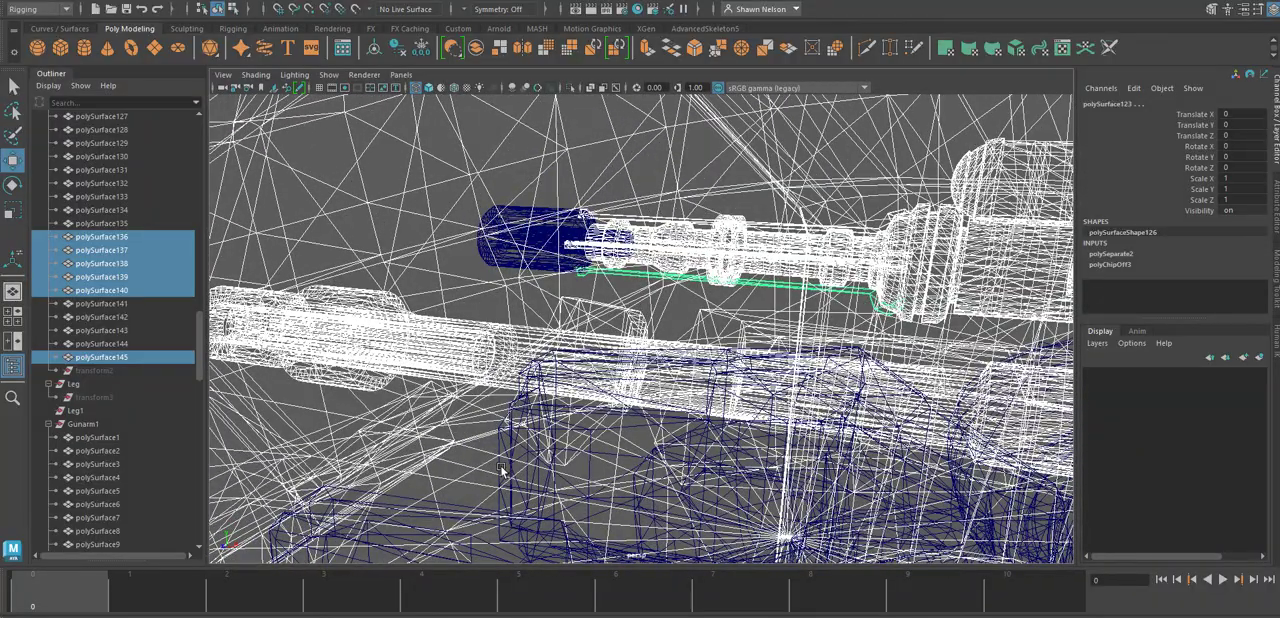
shift+click(502, 470)
alt+drag(703, 510, 480, 190)
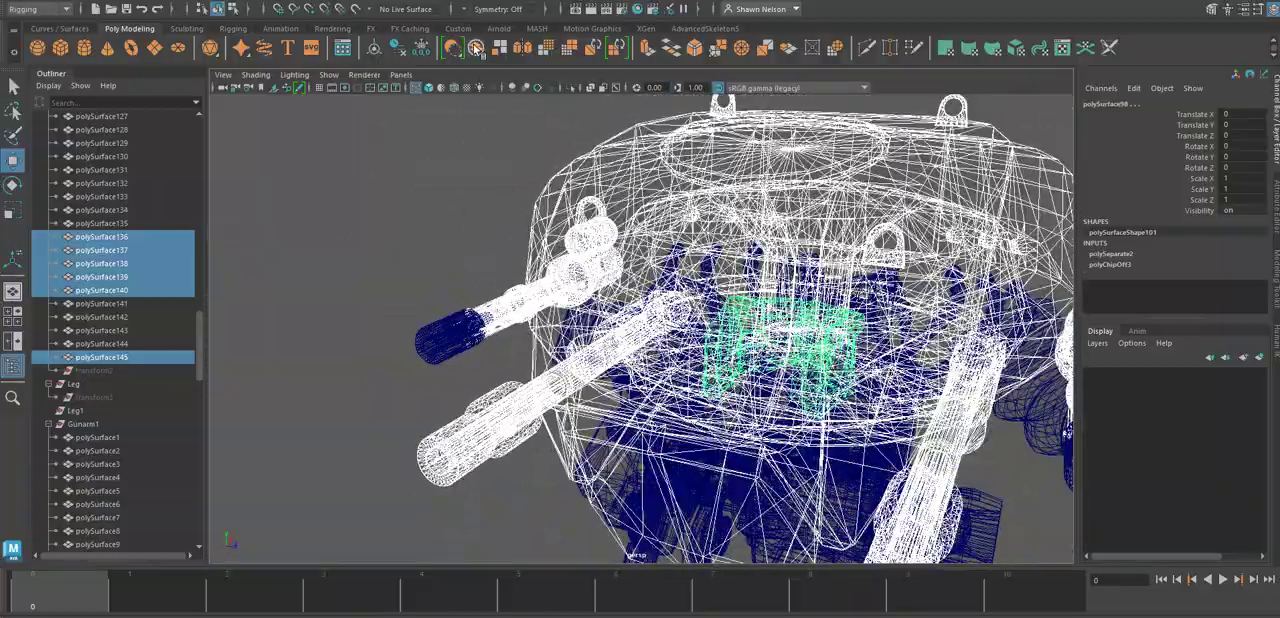
Combine the selected turret and gun meshes into one object and delete its construction history.
click(477, 47)
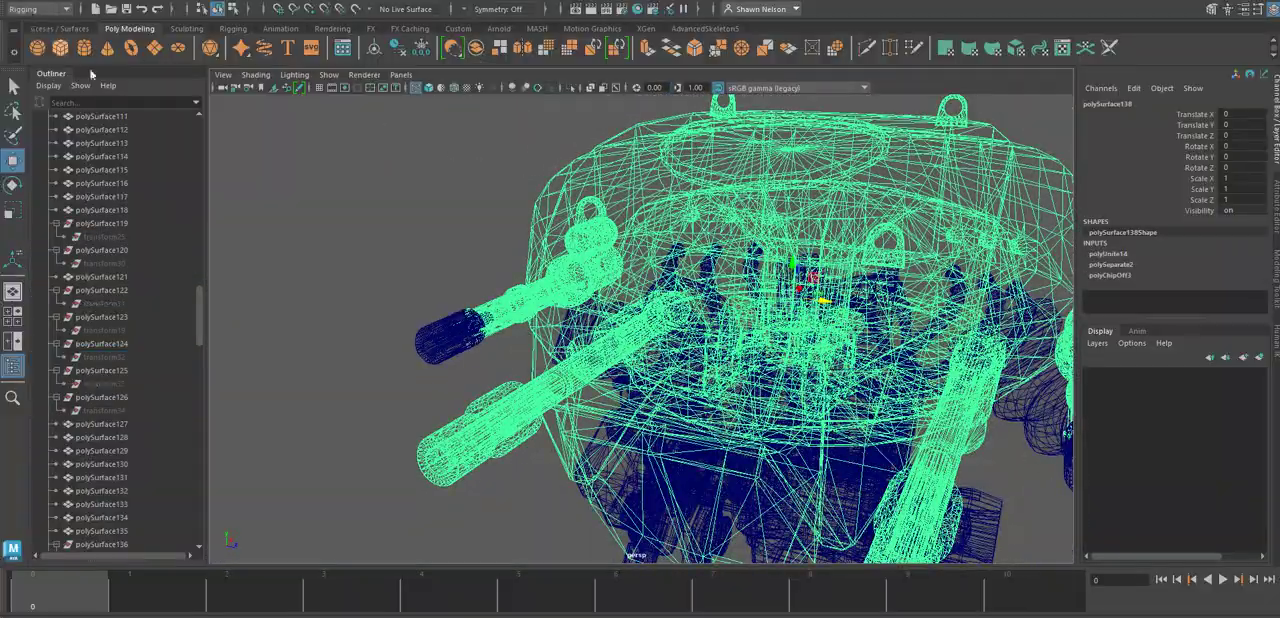
click(55, 3)
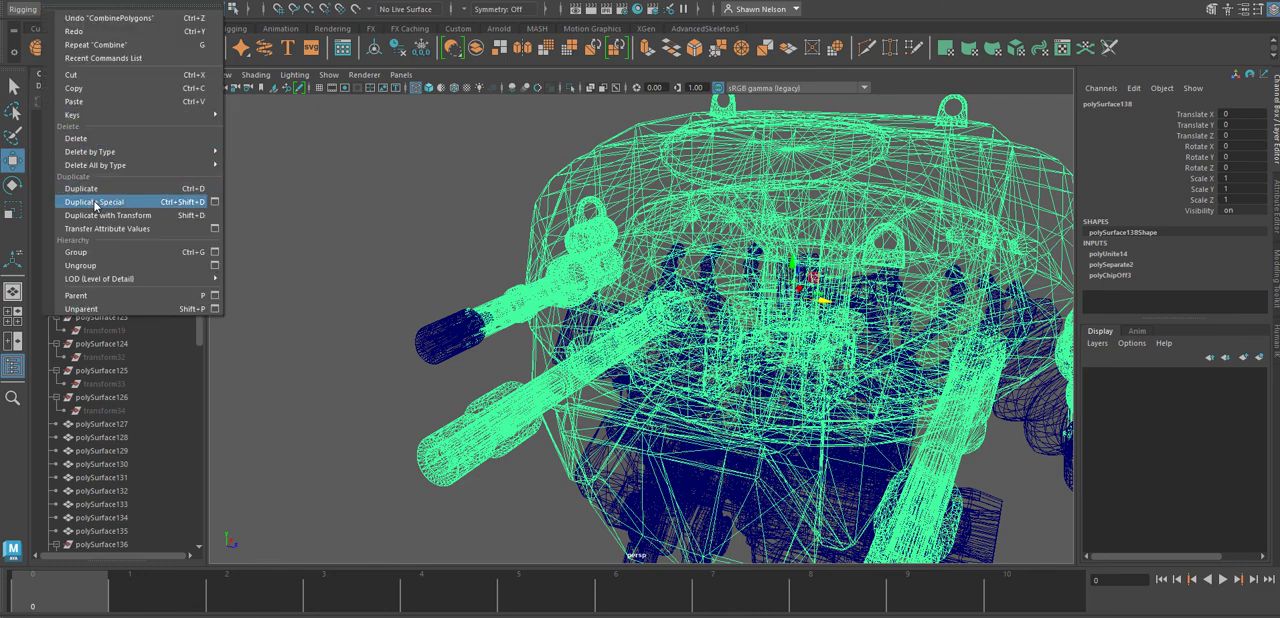
mouse_move(94, 155)
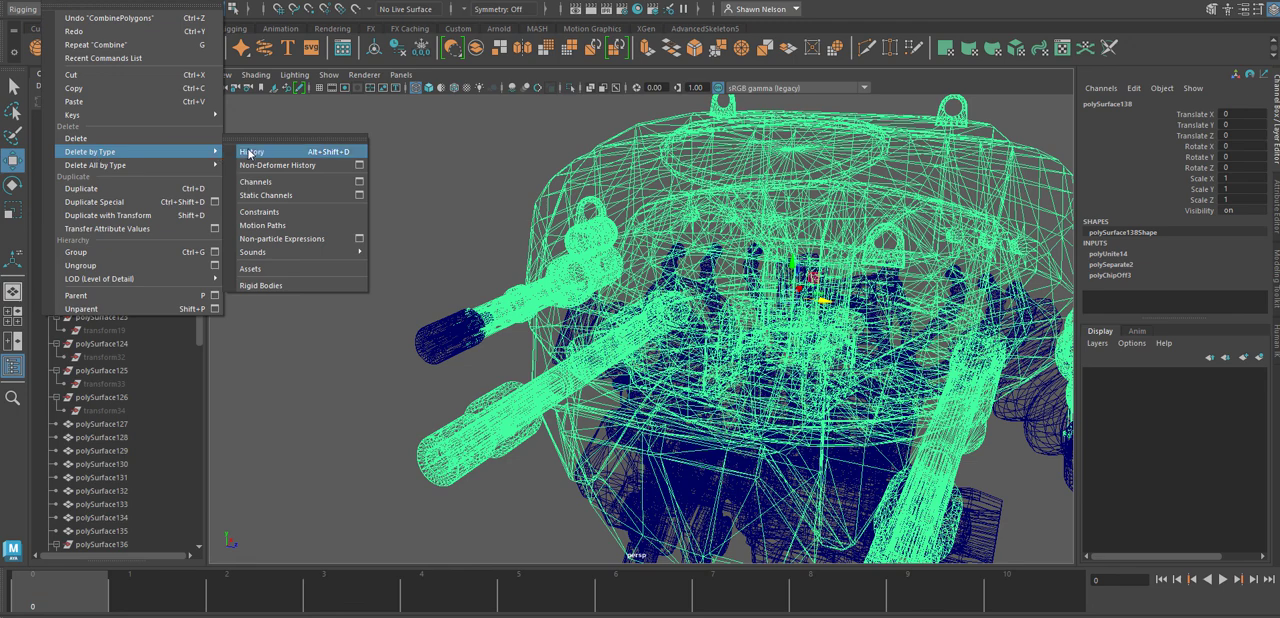
click(250, 152)
Rename the combined turret mesh as Body.
scroll(144, 320, down, 12)
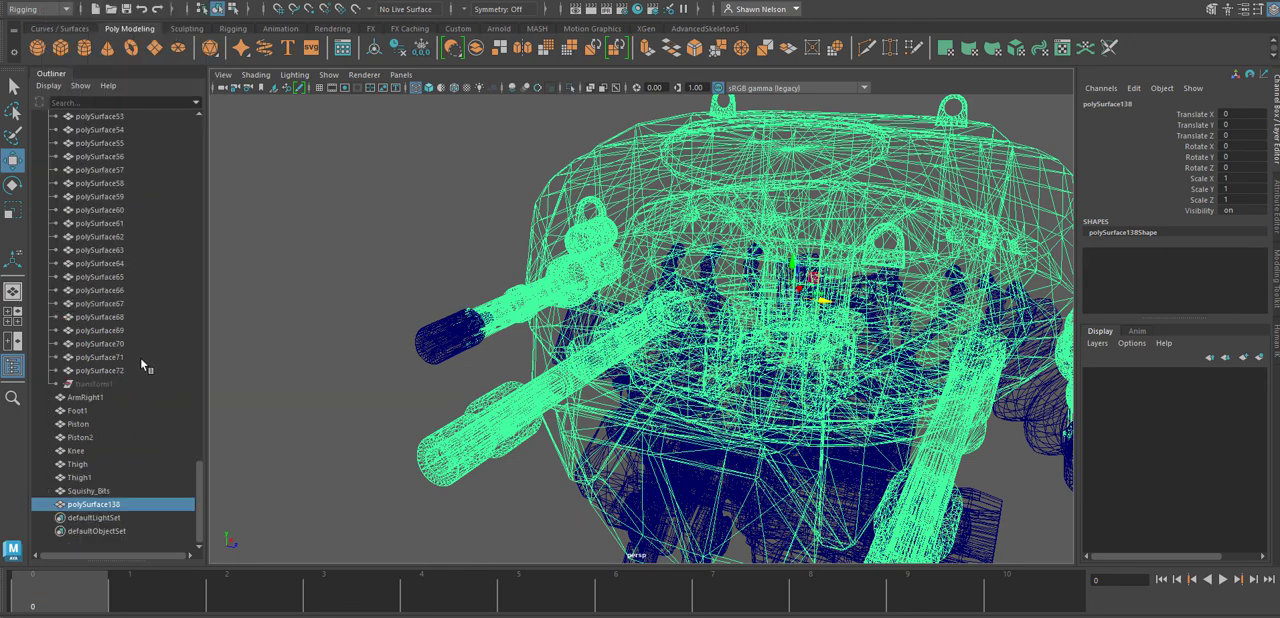
double_click(101, 507)
text(Body)
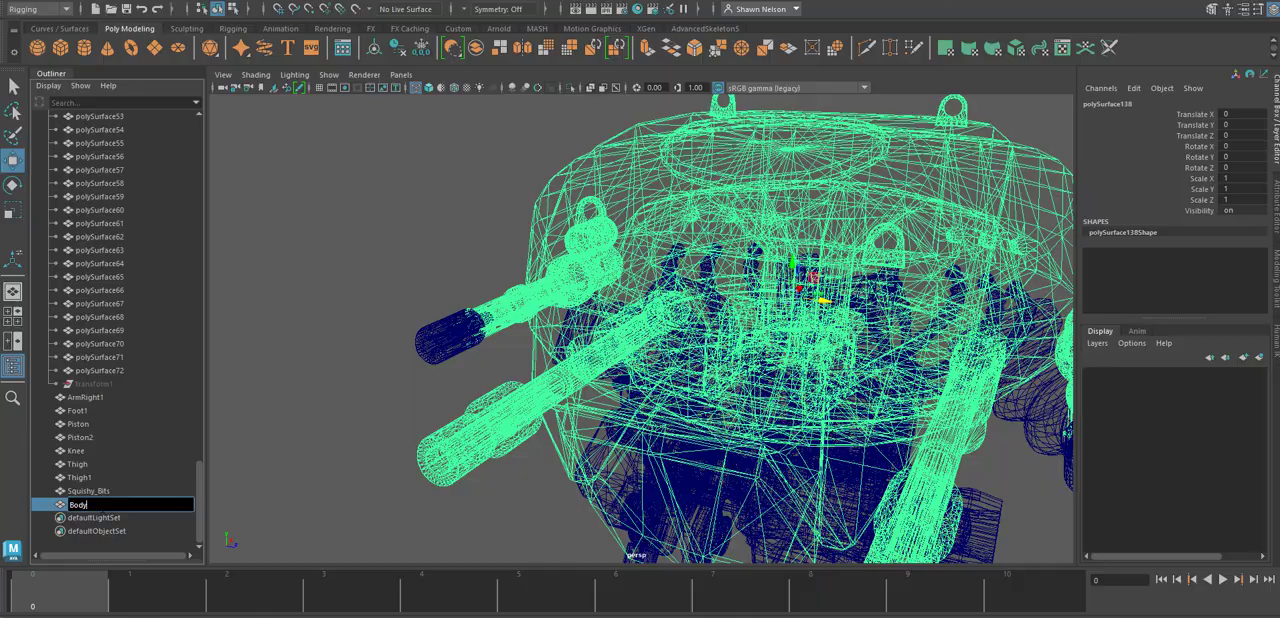
key(Return)
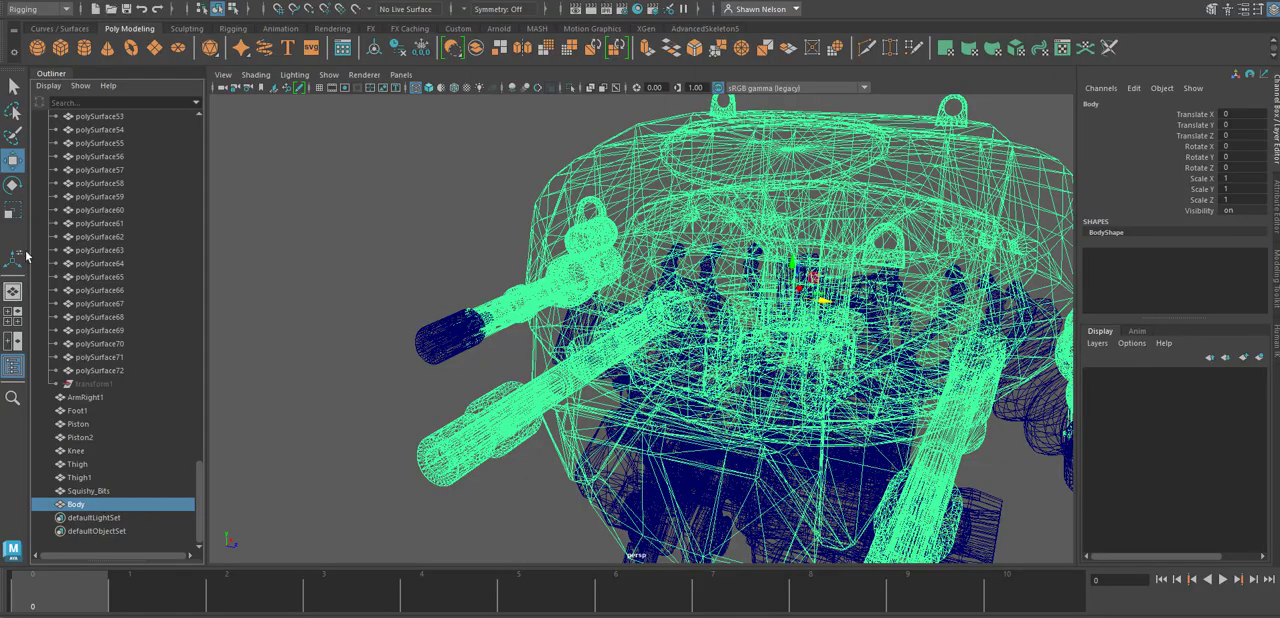
Select the cylindrical muzzle of the small side gun together with its inner parts and combine them into one mesh.
click(444, 342)
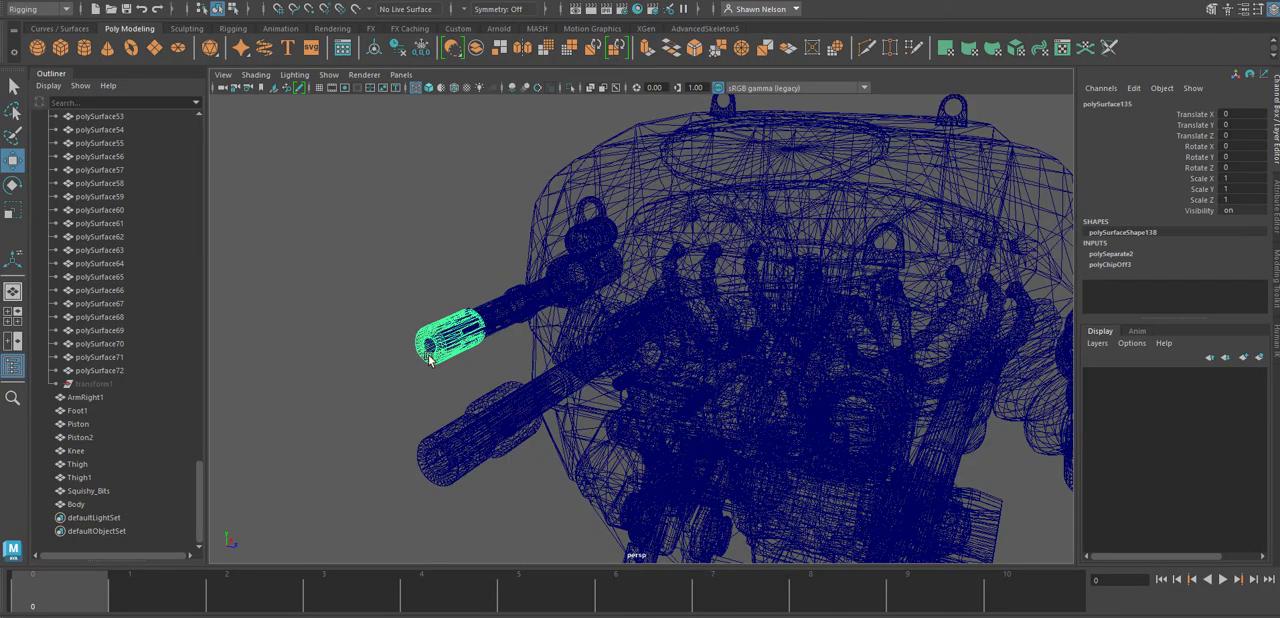
alt+drag(429, 359, 774, 456)
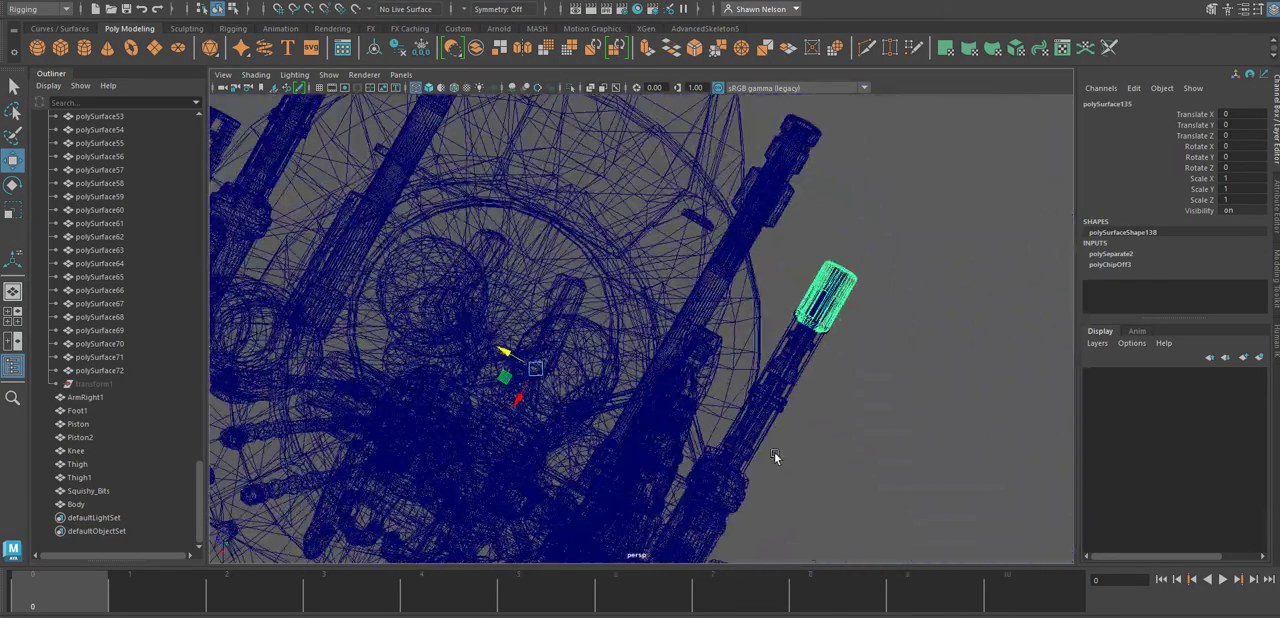
drag(848, 281, 887, 316)
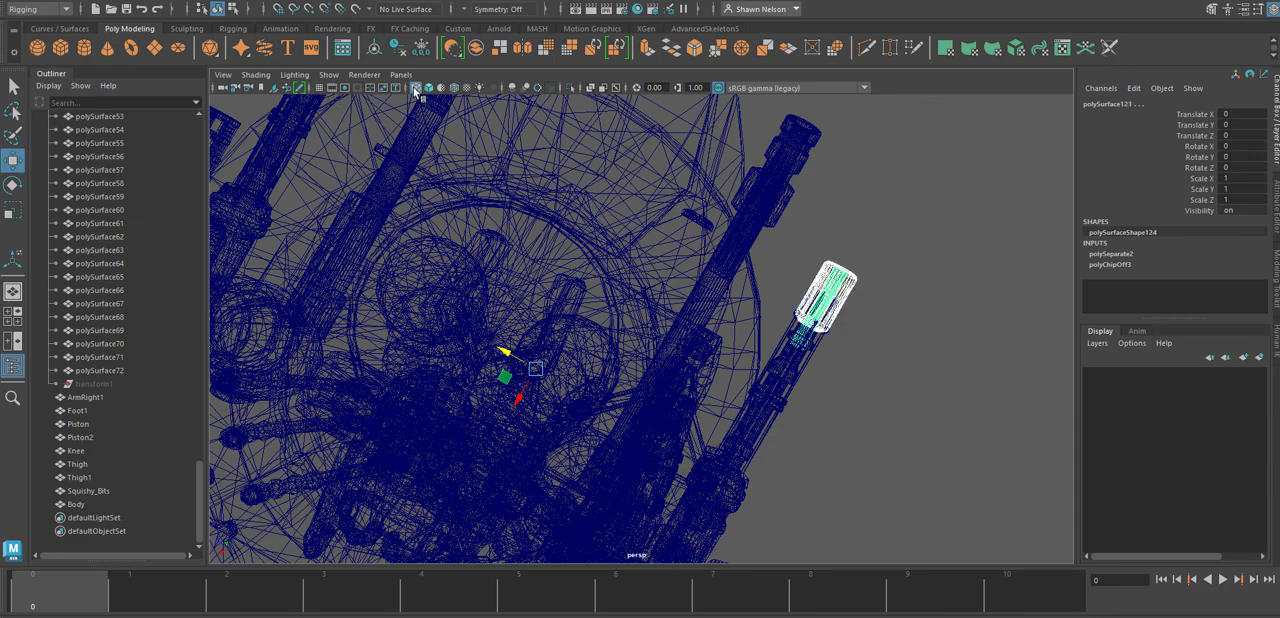
click(475, 49)
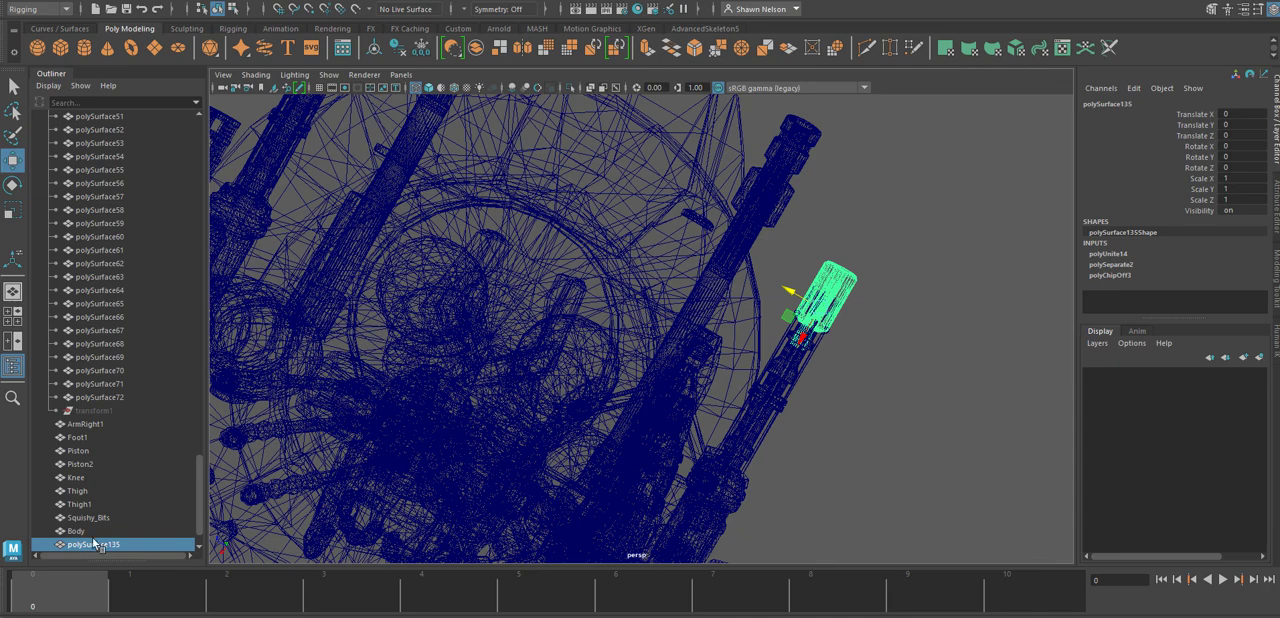
Rename the combined muzzle as BodyMussleR and delete its construction history.
double_click(95, 544)
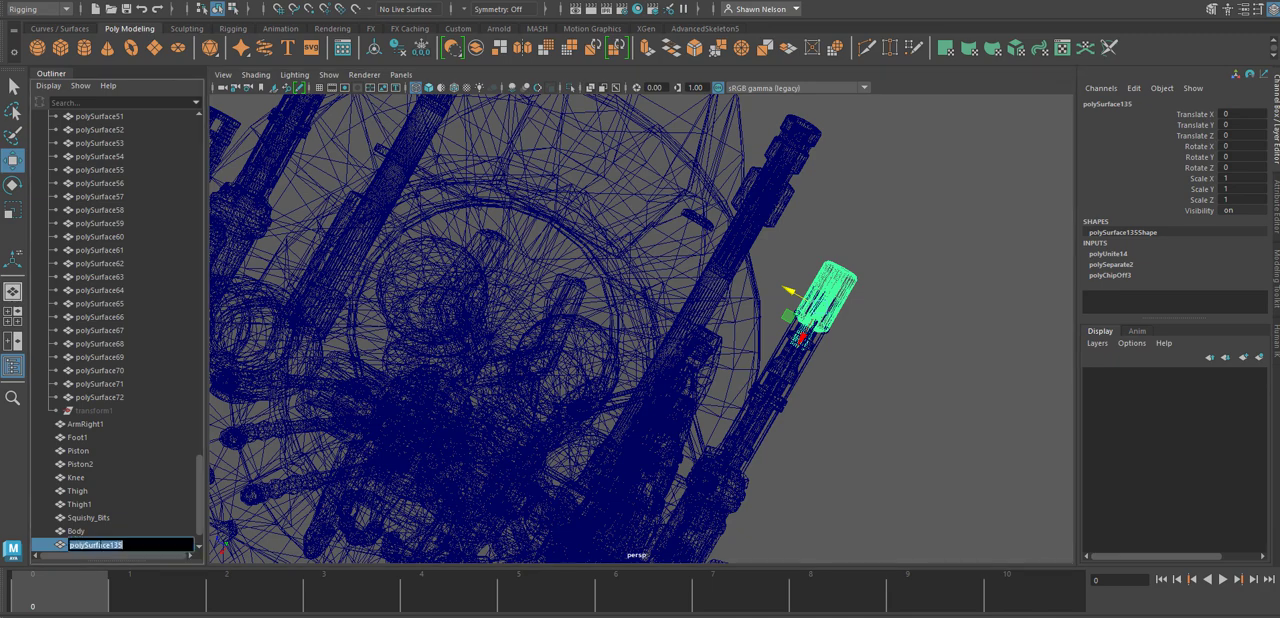
text(BodyMussleR)
click(48, 3)
mouse_move(116, 157)
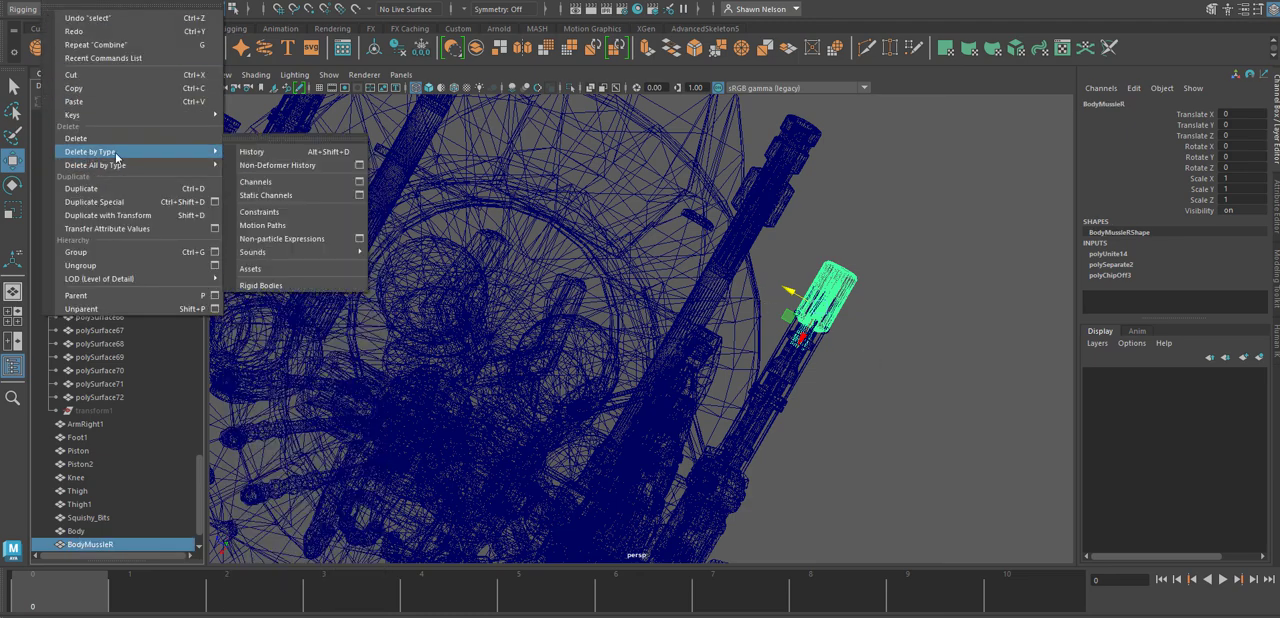
click(250, 158)
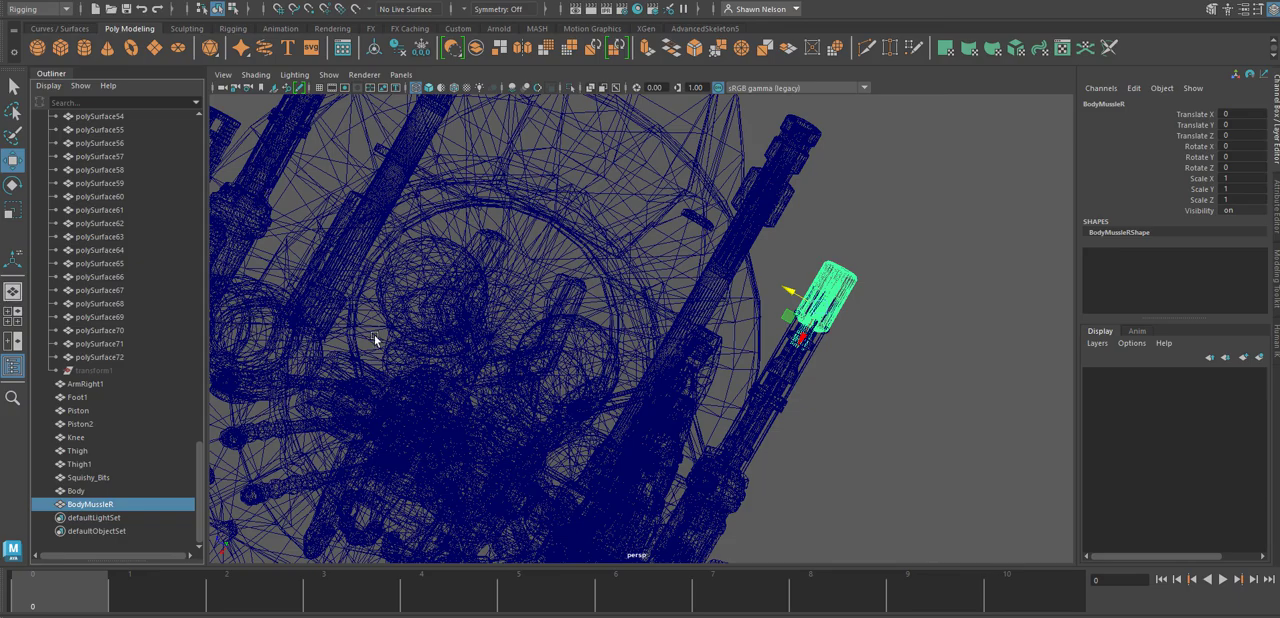
Select all muzzle pieces at the tip of the opposite small side gun and combine them into one mesh.
alt+drag(297, 352, 721, 373)
drag(774, 252, 683, 298)
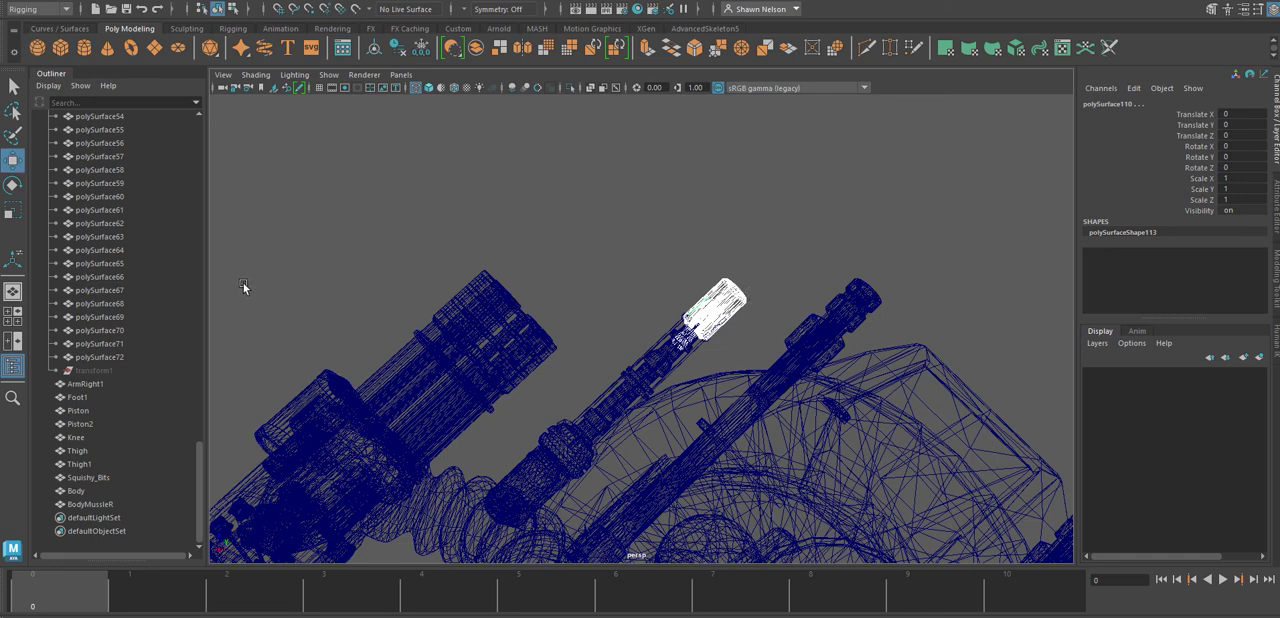
scroll(157, 368, down, 10)
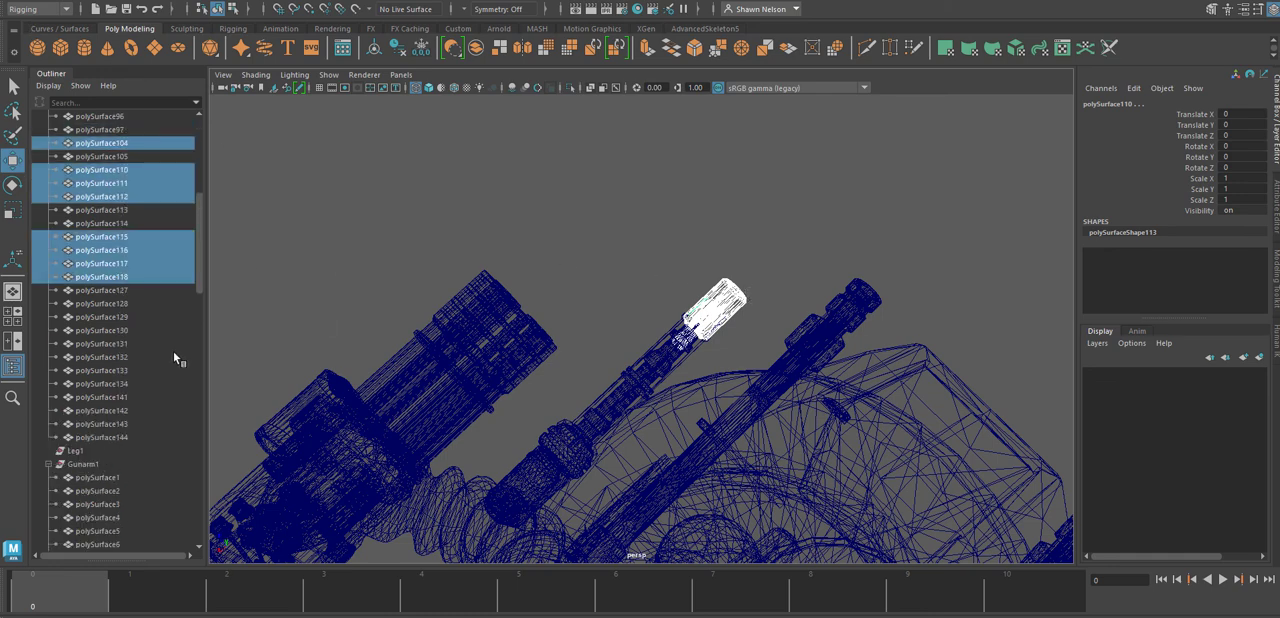
click(478, 48)
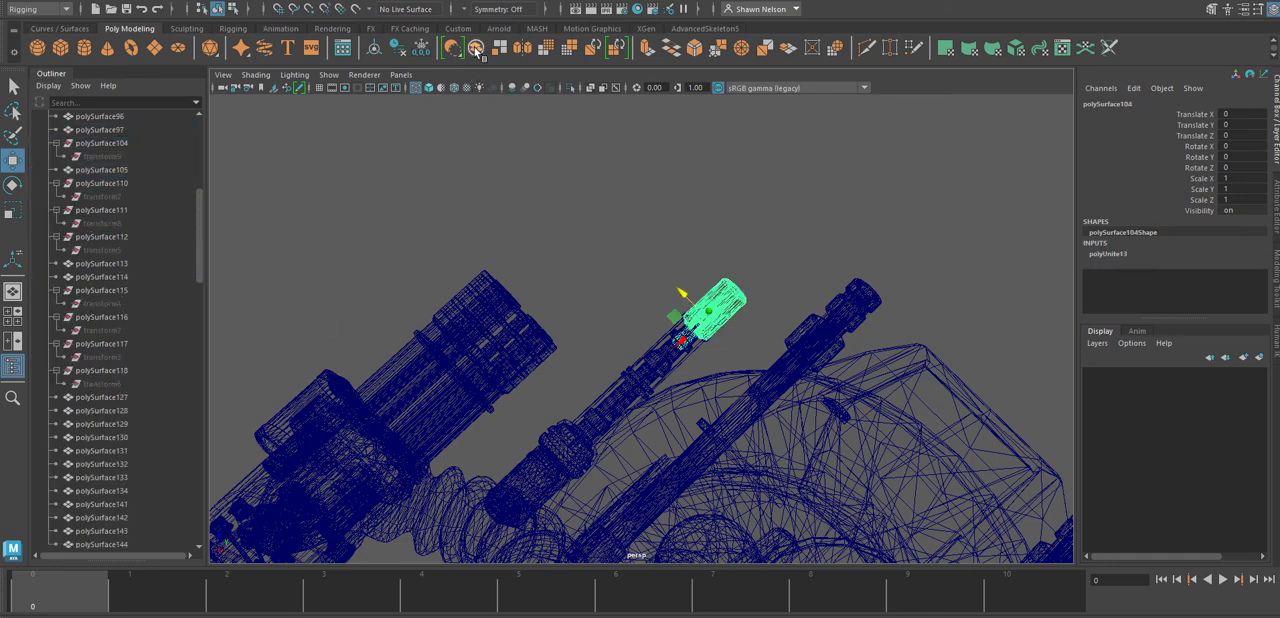
Delete the construction history of the second combined muzzle and rename it as BodyMuzzel_Left.
click(45, 1)
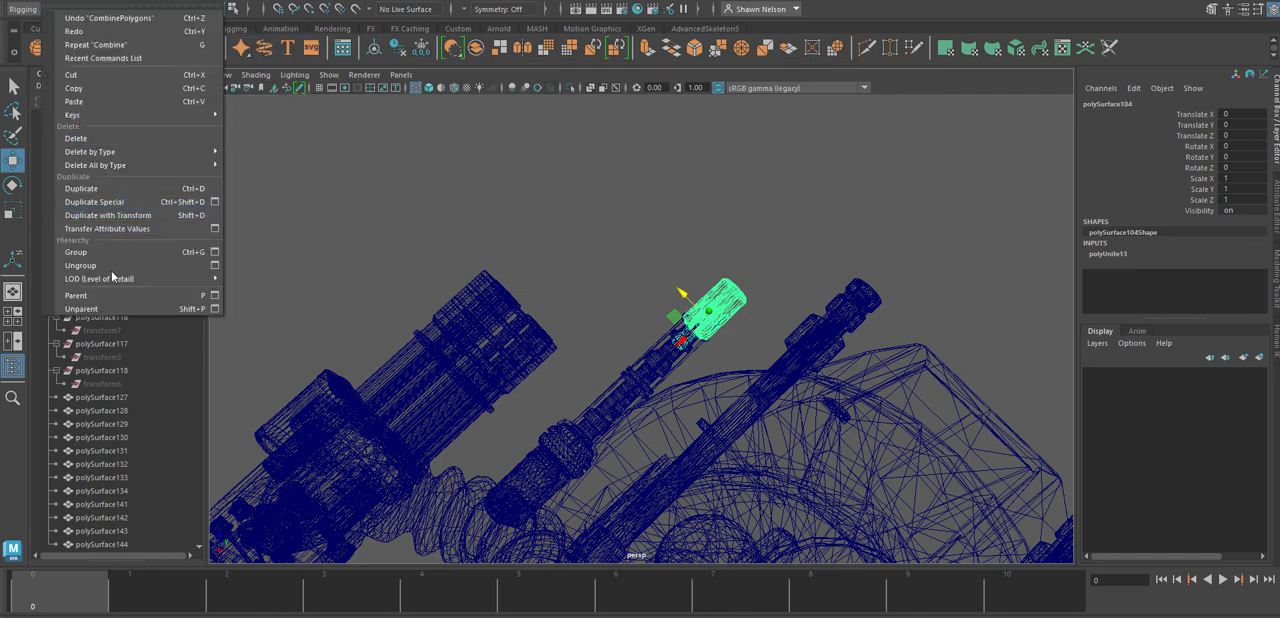
mouse_move(95, 151)
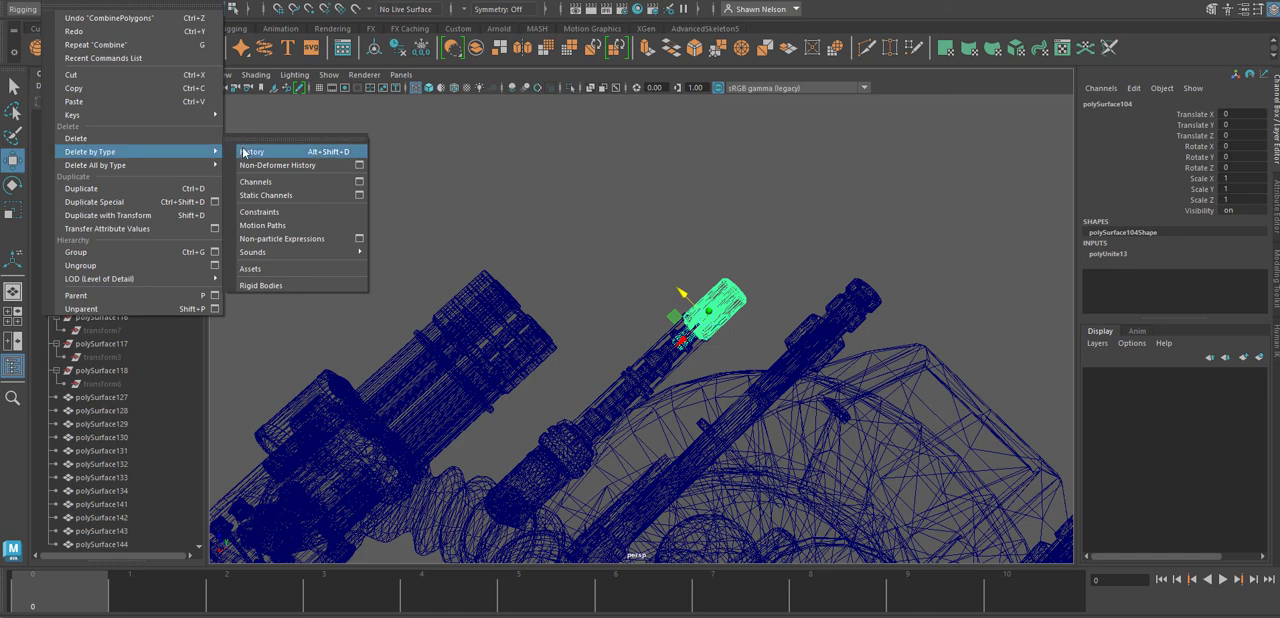
click(255, 152)
scroll(141, 344, down, 20)
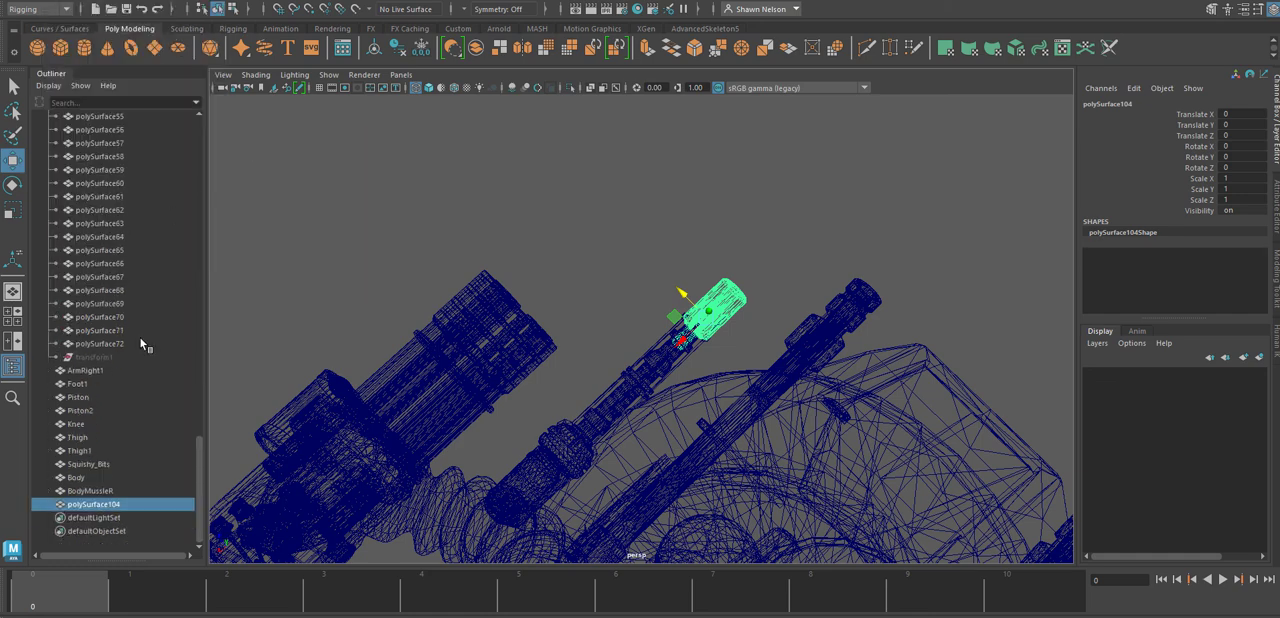
double_click(97, 505)
text(BodyMuzzel Left)
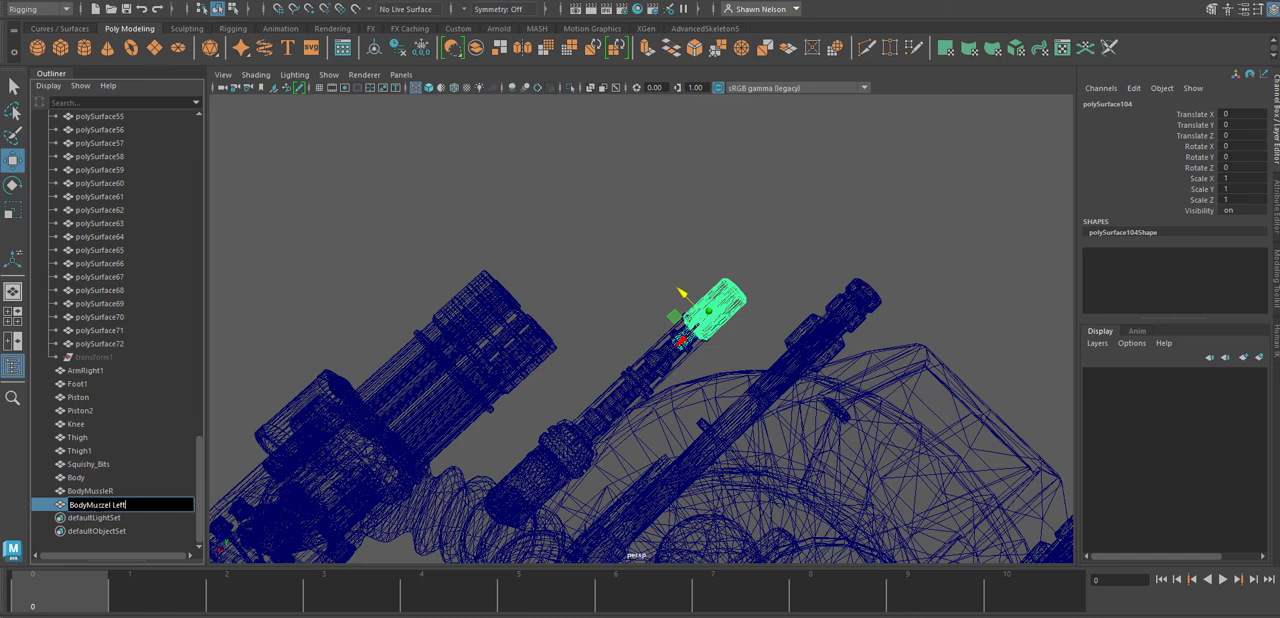
key(Return)
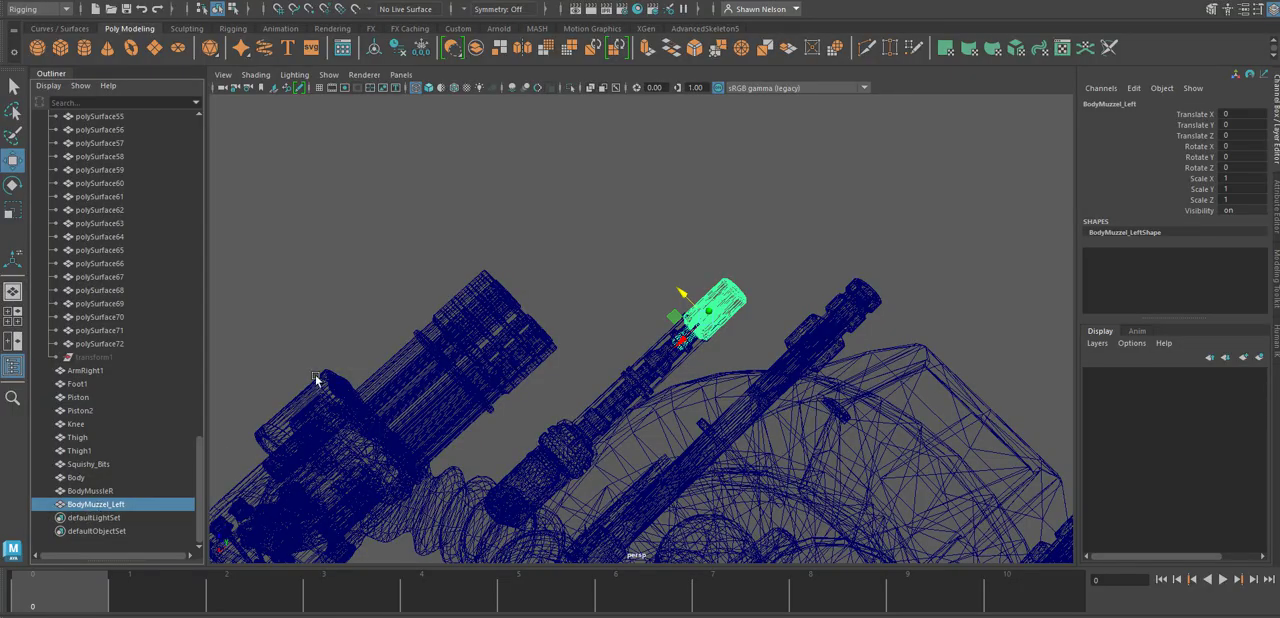
Test-move the left body muzzle away from its gun and undo the move.
click(815, 264)
alt+drag(783, 323, 420, 336)
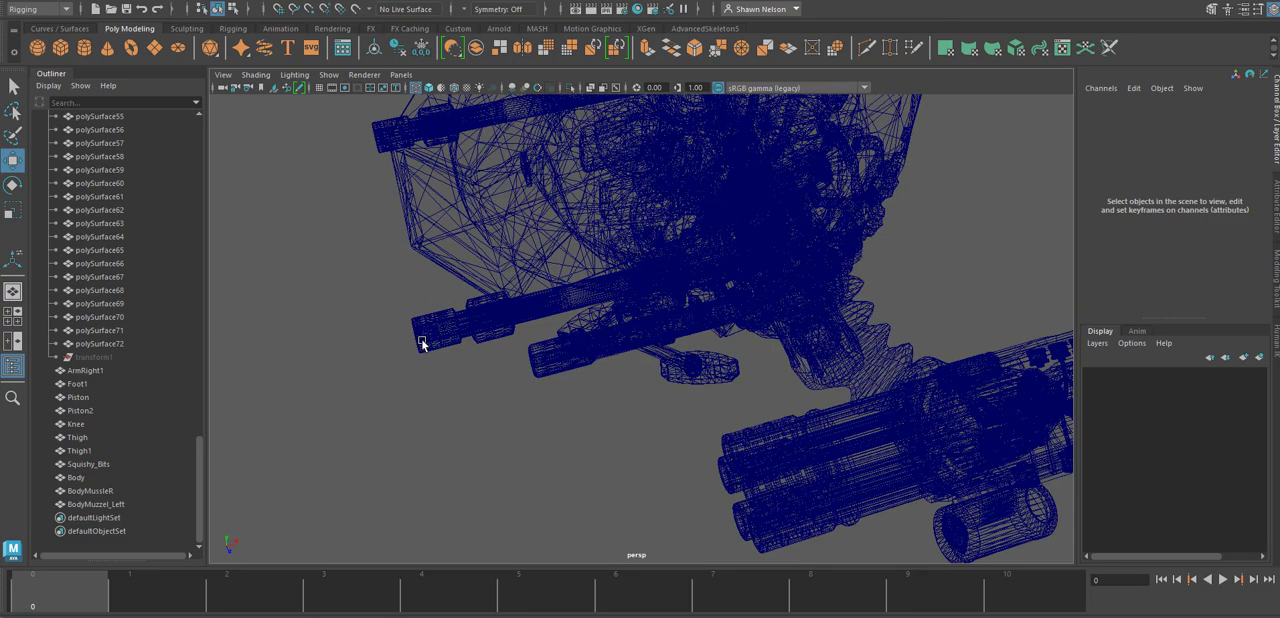
click(420, 336)
click(546, 369)
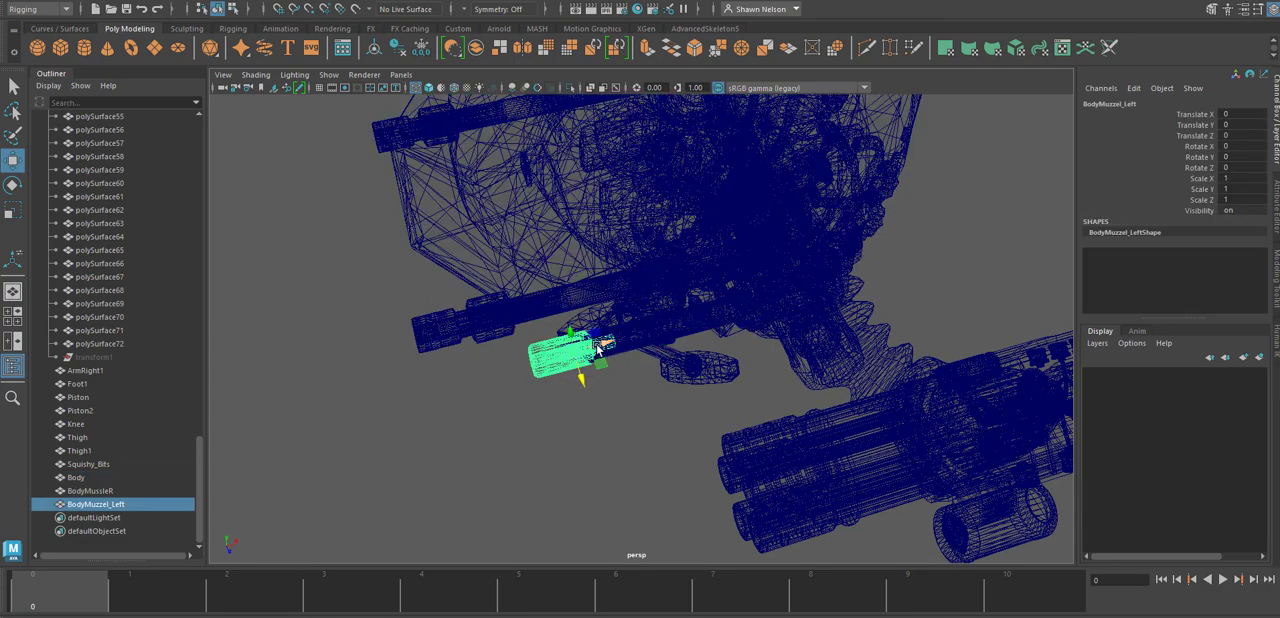
drag(584, 366, 483, 378)
key(ctrl+z)
Select one barrel of the arm's gatling gun and bring the gun into the top view.
alt+drag(364, 404, 555, 367)
click(653, 404)
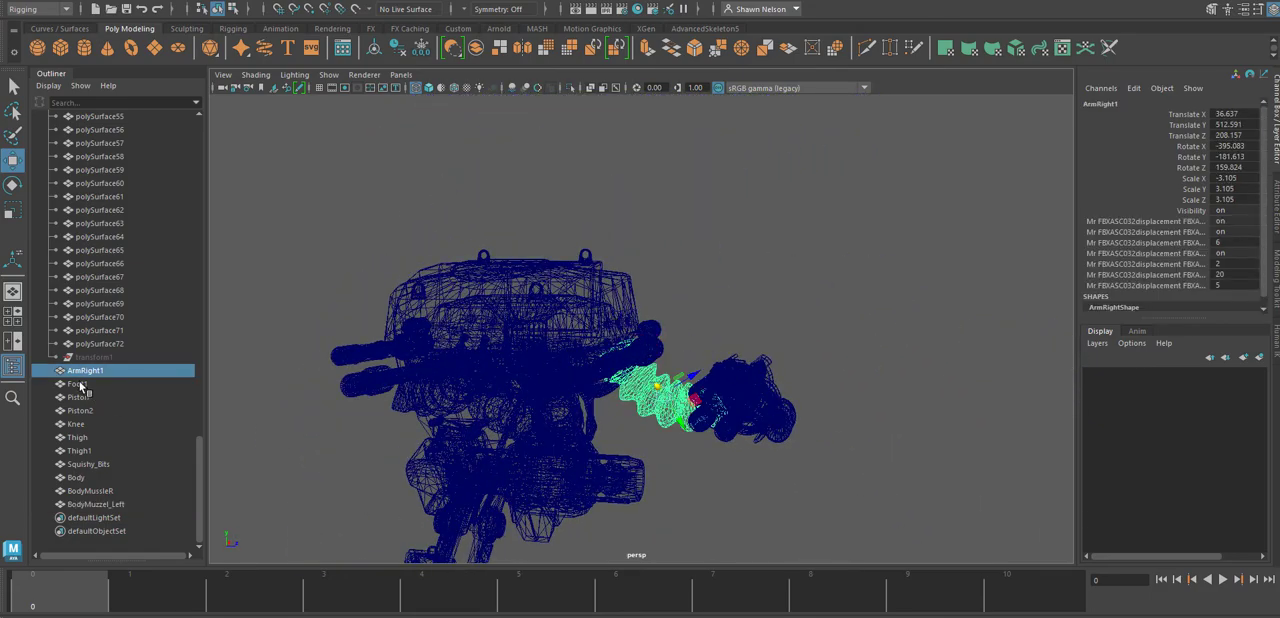
alt+drag(698, 404, 484, 418)
click(771, 378)
key(space)
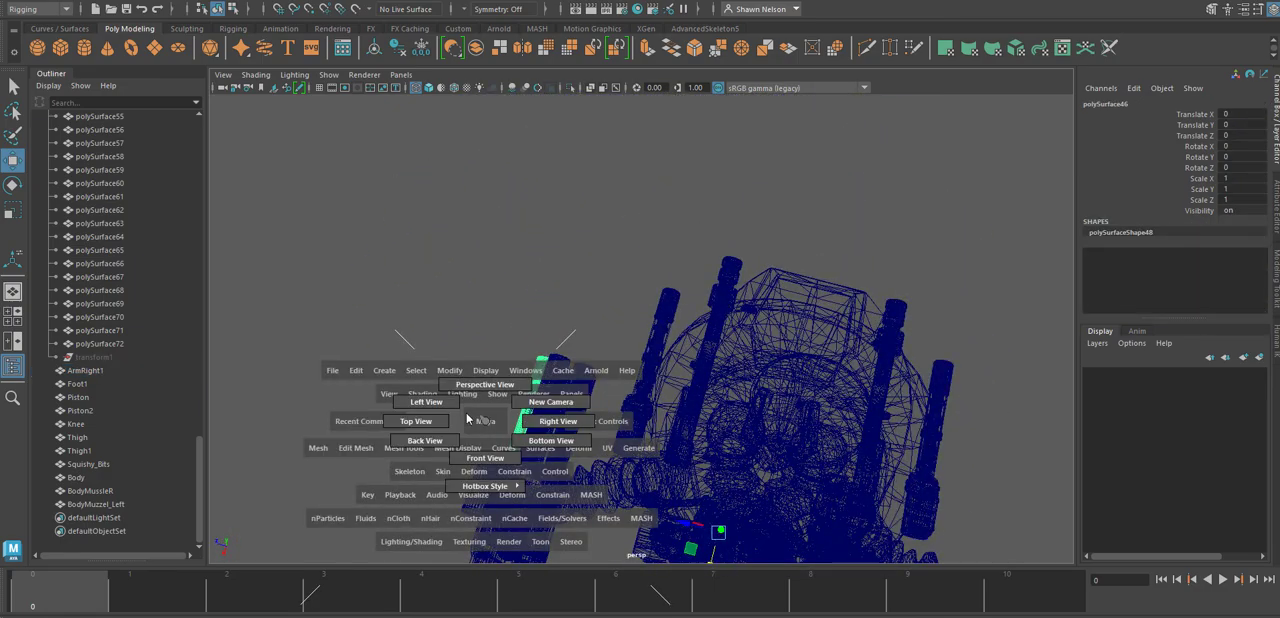
click(432, 421)
alt+middle_drag(818, 443, 770, 302)
Save the scene, accepting the student version notice.
click(35, 3)
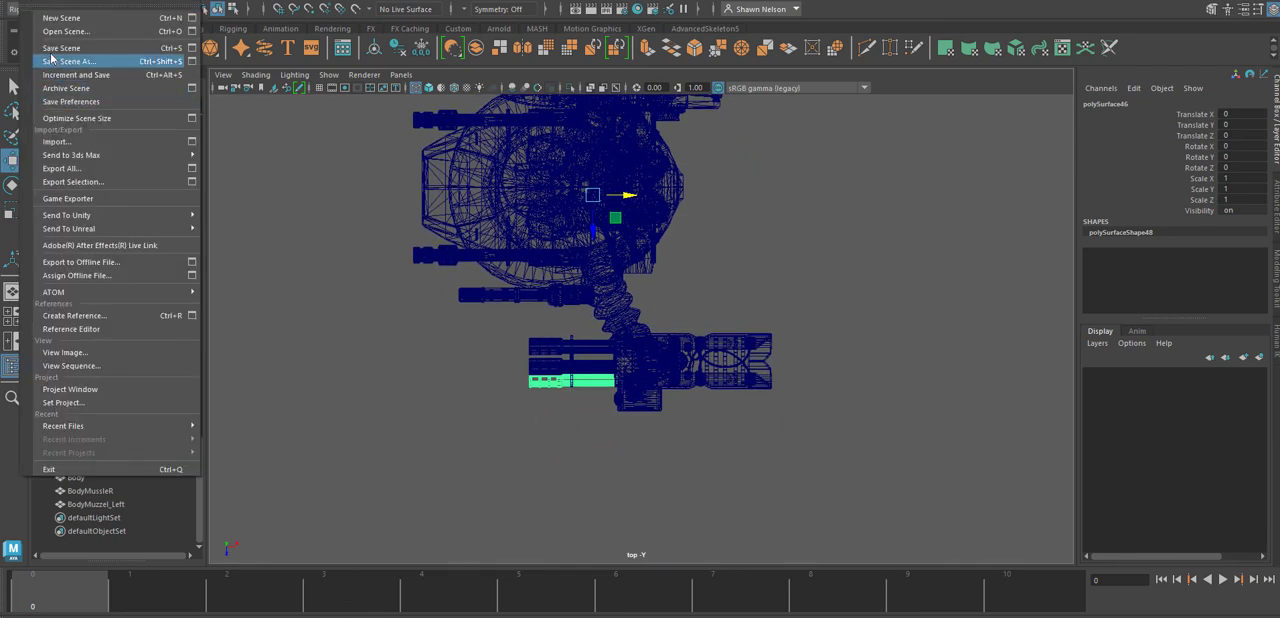
click(70, 46)
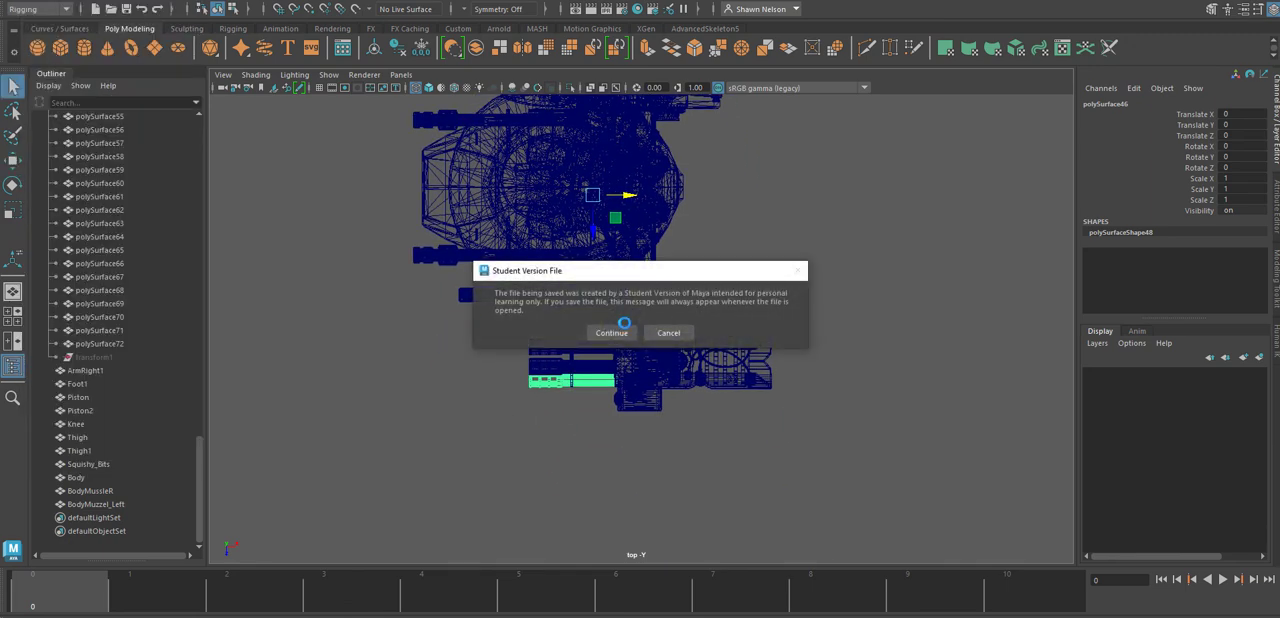
click(618, 332)
Select all the gatling barrels on the arm together with the ring that joins them.
click(517, 428)
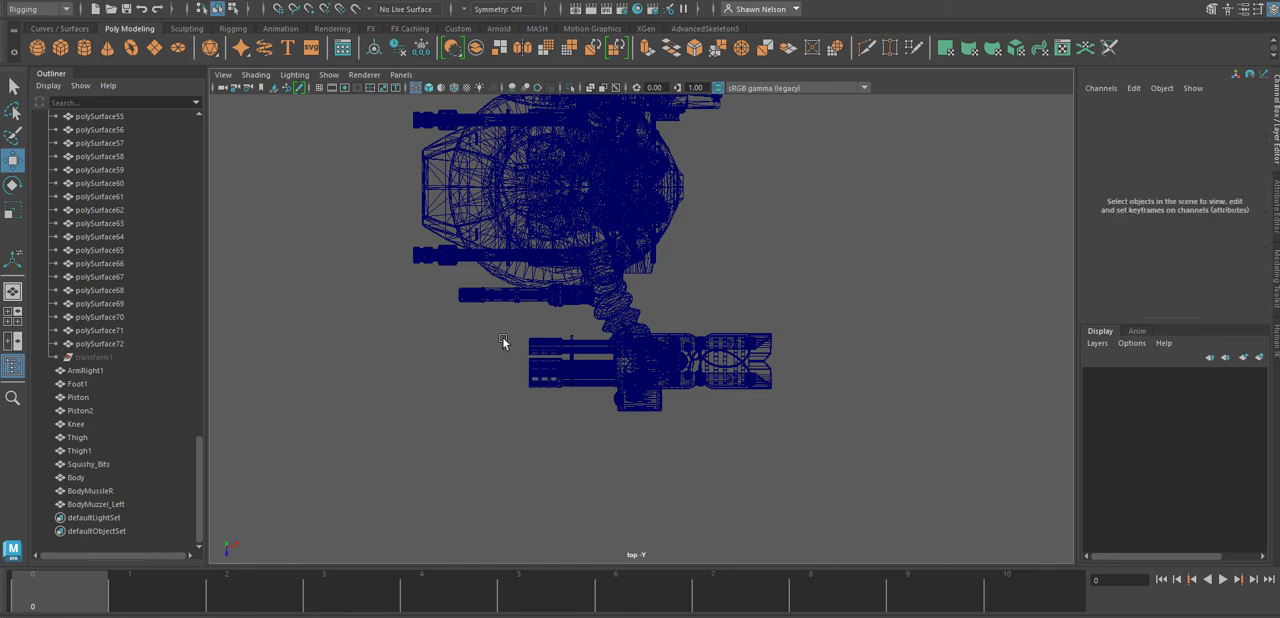
drag(554, 406, 580, 455)
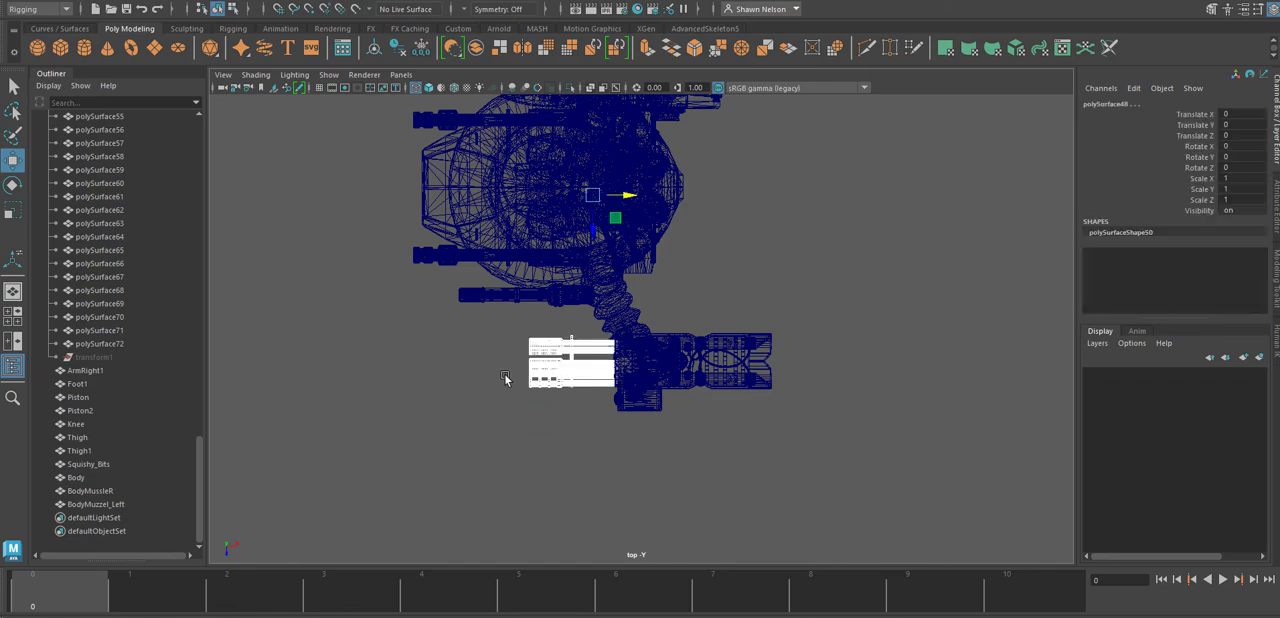
scroll(630, 501, up, 2)
alt+right_drag(630, 499, 944, 437)
alt+middle_drag(751, 422, 951, 283)
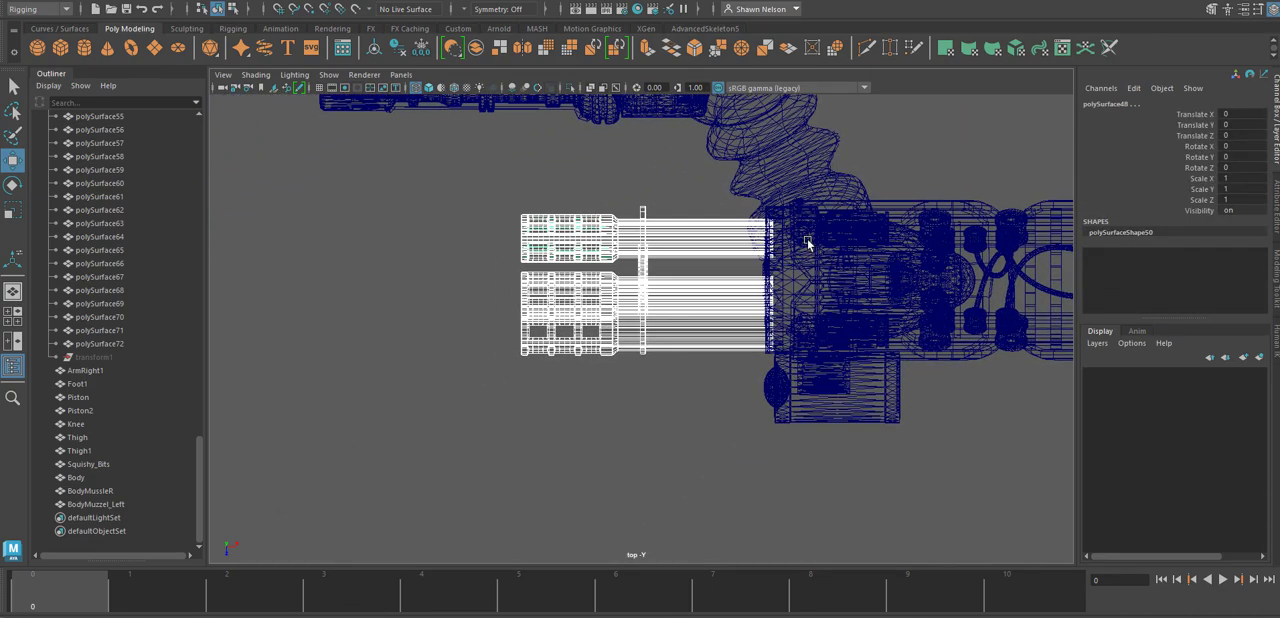
Add the black mounting plate behind the gatling barrels to the selection, working in the shaded perspective view.
alt+right_drag(808, 240, 882, 375)
key(space)
drag(785, 471, 788, 440)
key(5)
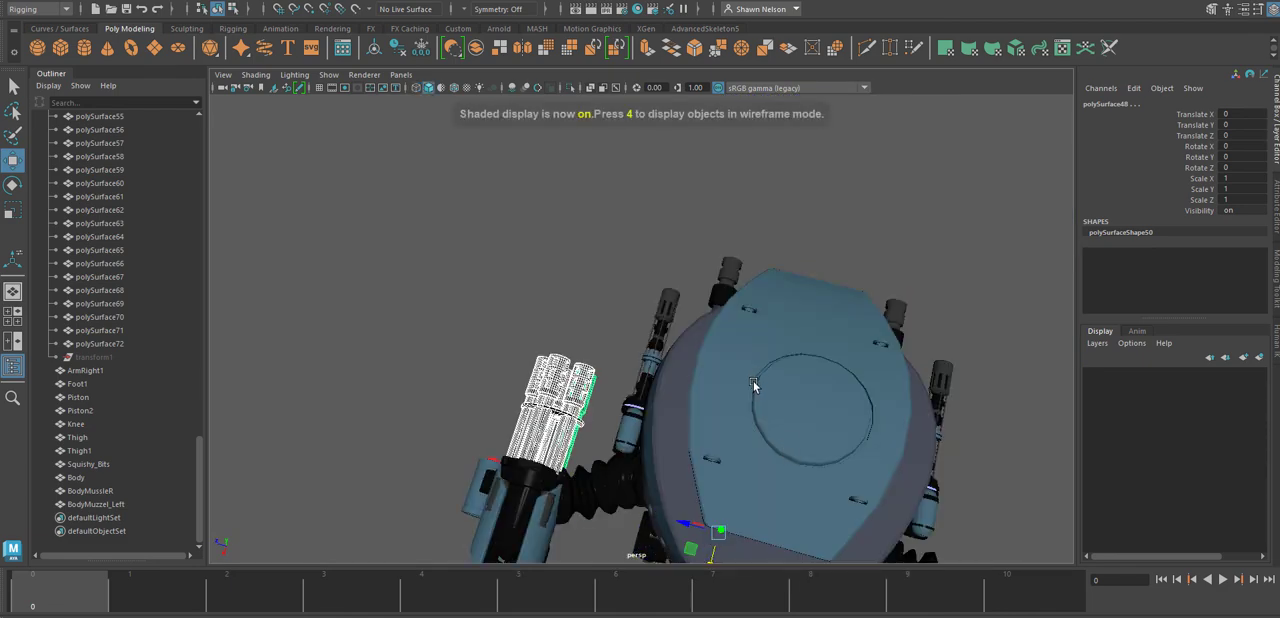
alt+drag(640, 337, 607, 281)
alt+right_drag(607, 281, 770, 345)
alt+drag(770, 345, 610, 295)
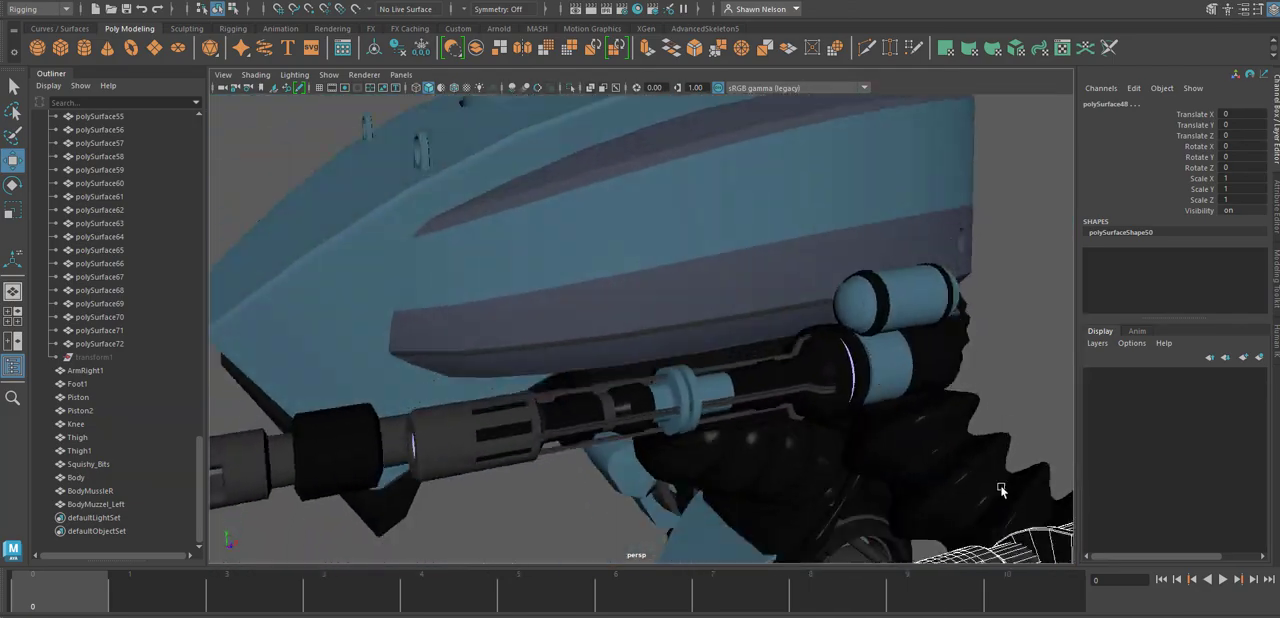
alt+middle_drag(930, 465, 734, 384)
alt+drag(734, 384, 734, 280)
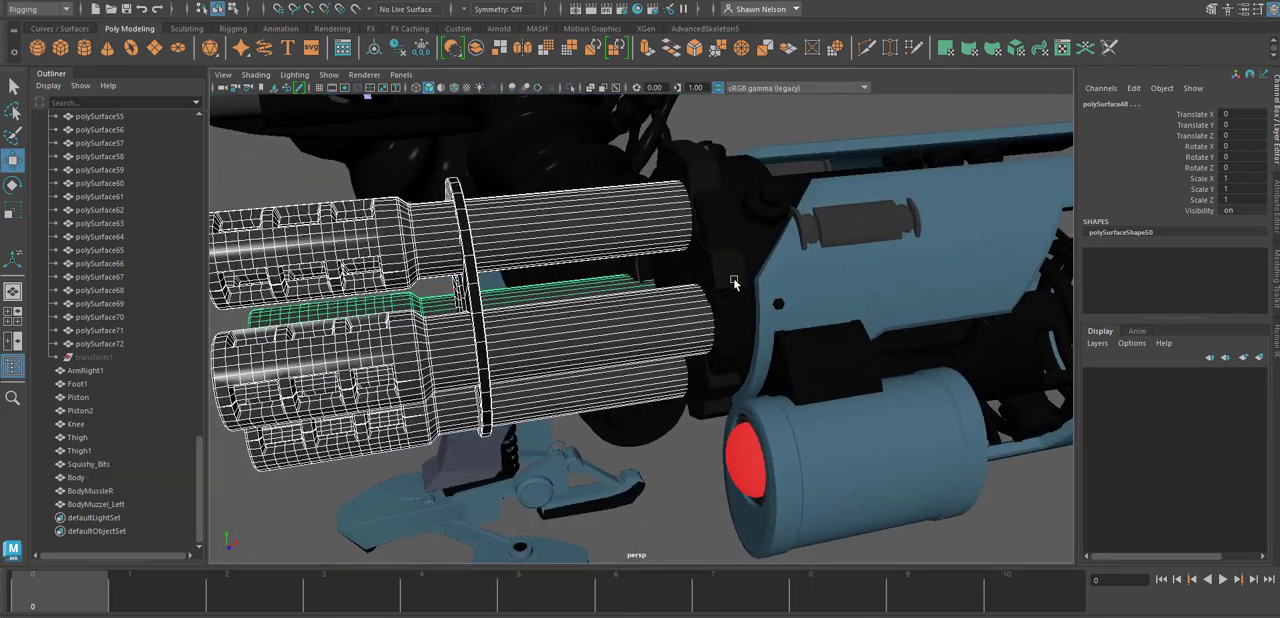
click(725, 364)
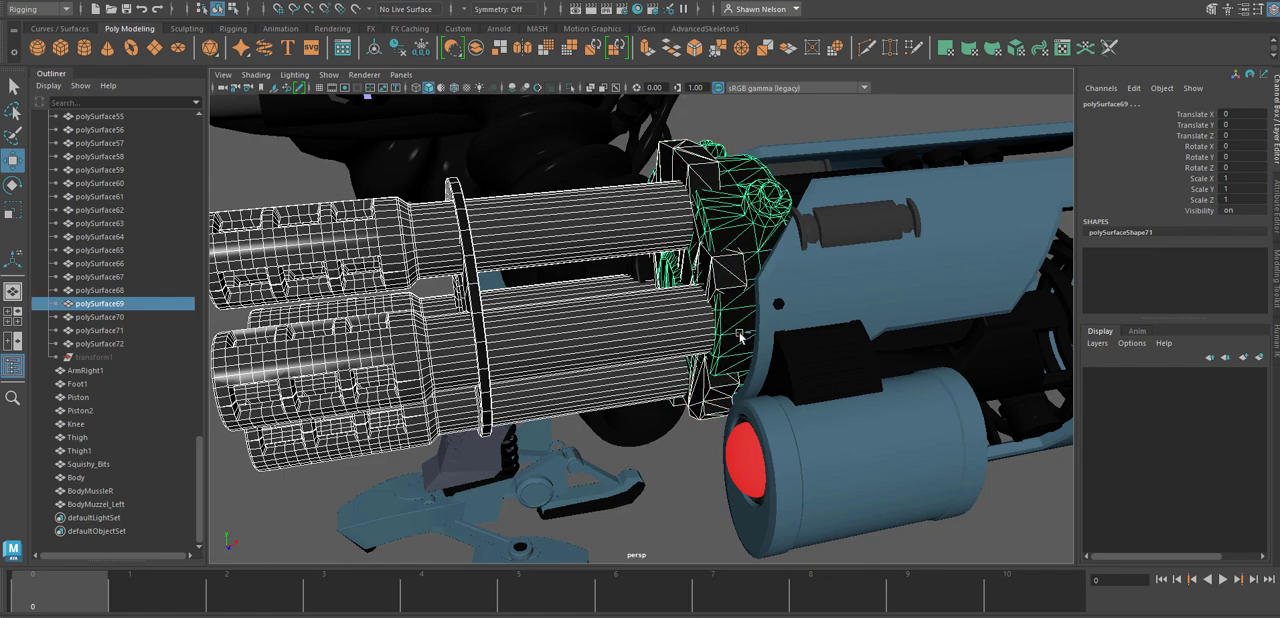
click(741, 338)
alt+drag(741, 338, 551, 417)
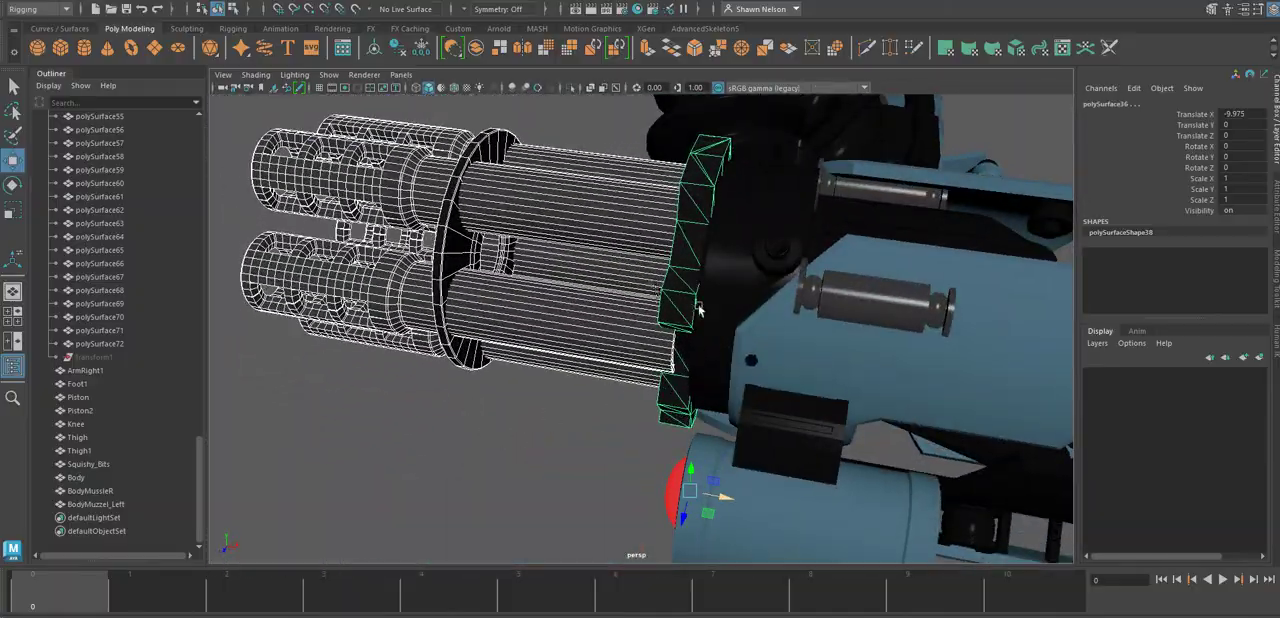
alt+drag(672, 362, 727, 361)
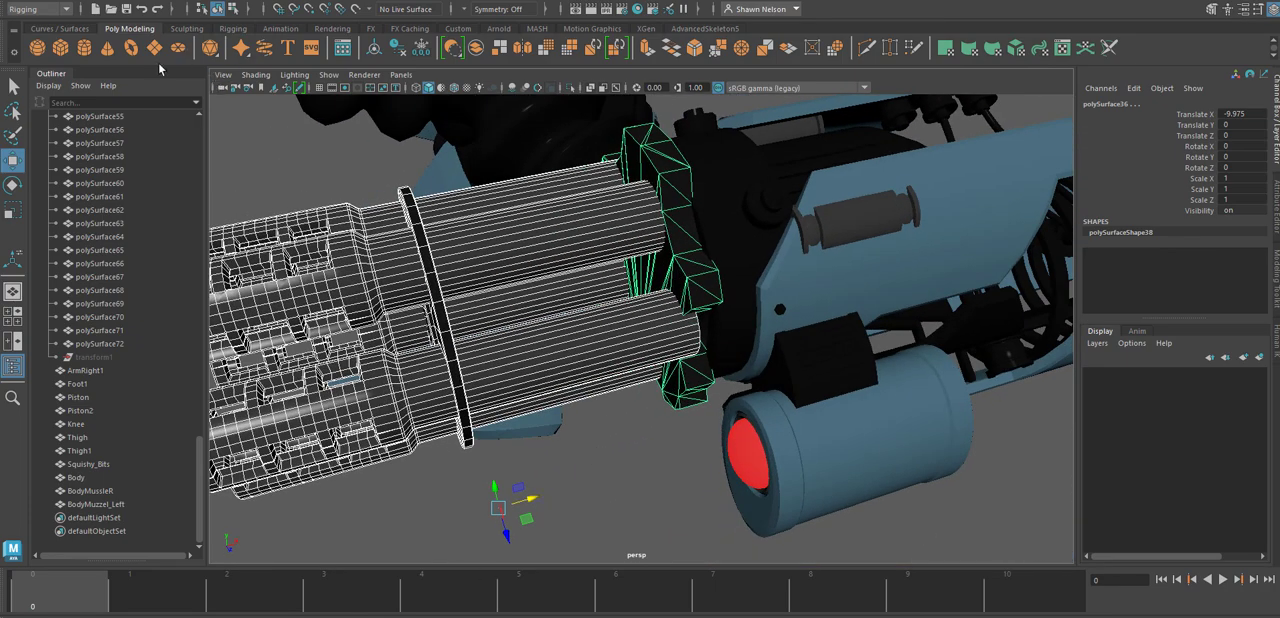
Combine the selected barrels, ring and mounting plate into one mesh and delete its construction history.
click(338, 325)
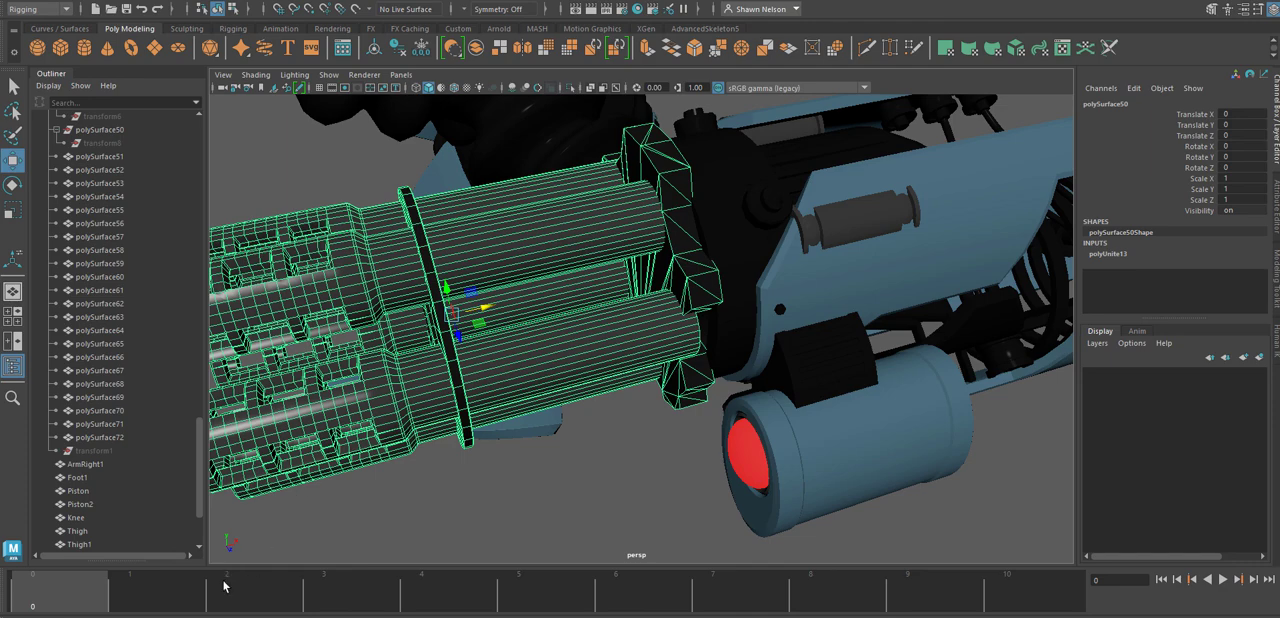
click(56, 4)
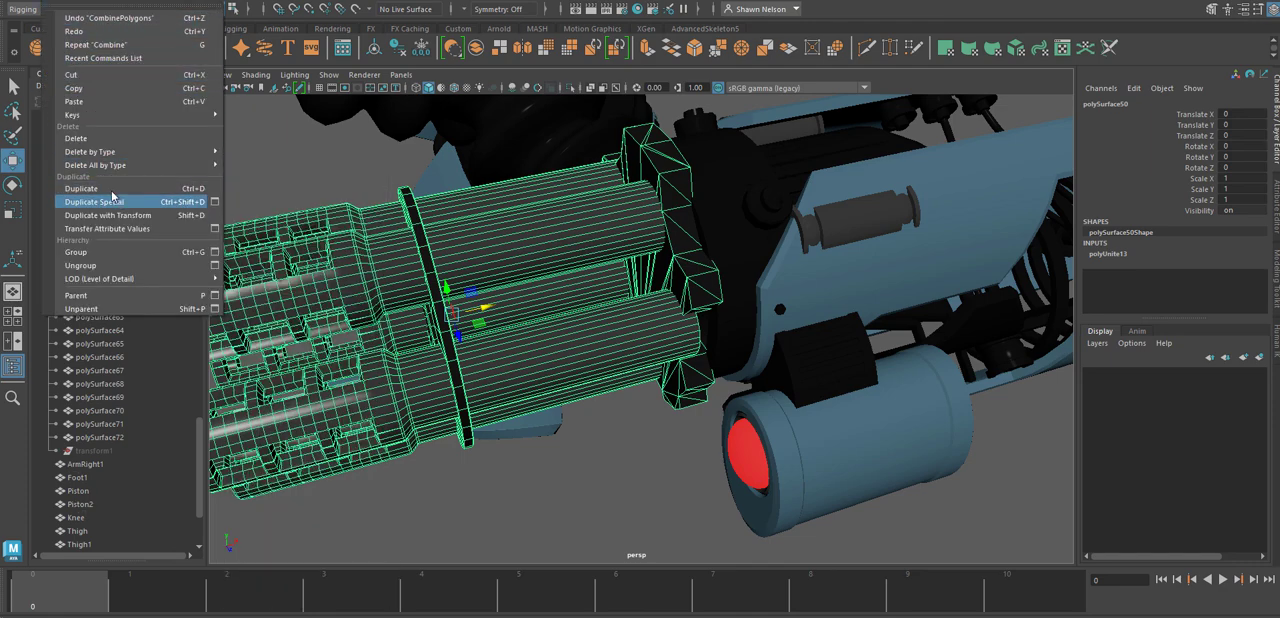
mouse_move(95, 156)
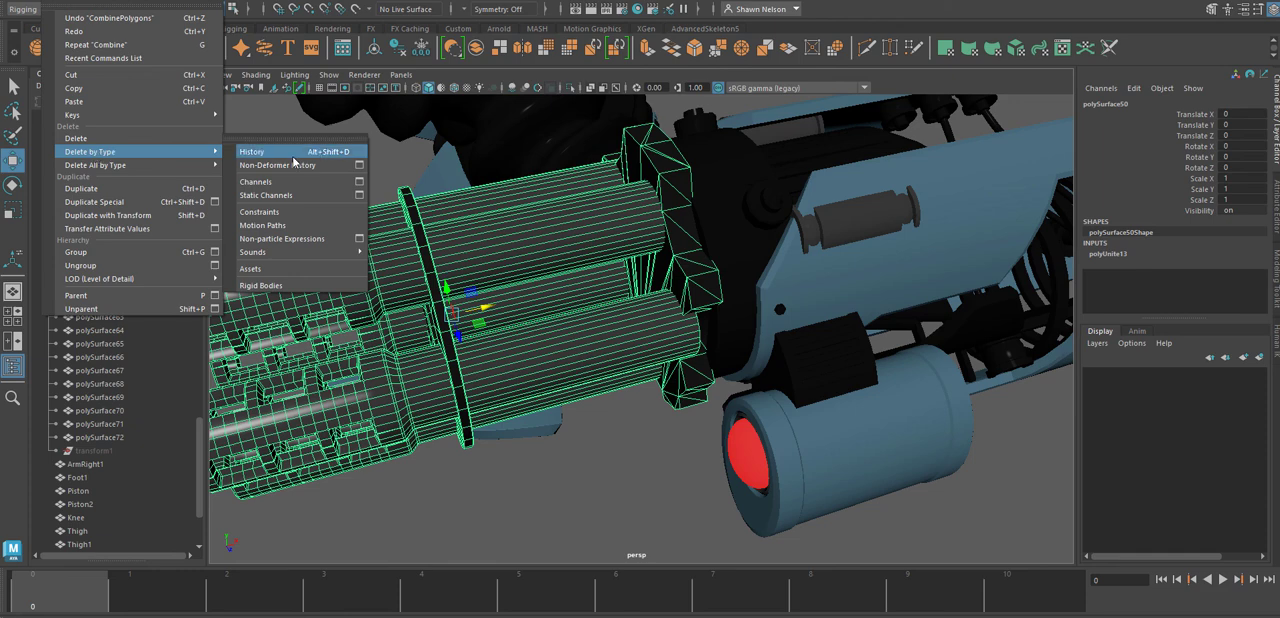
click(262, 152)
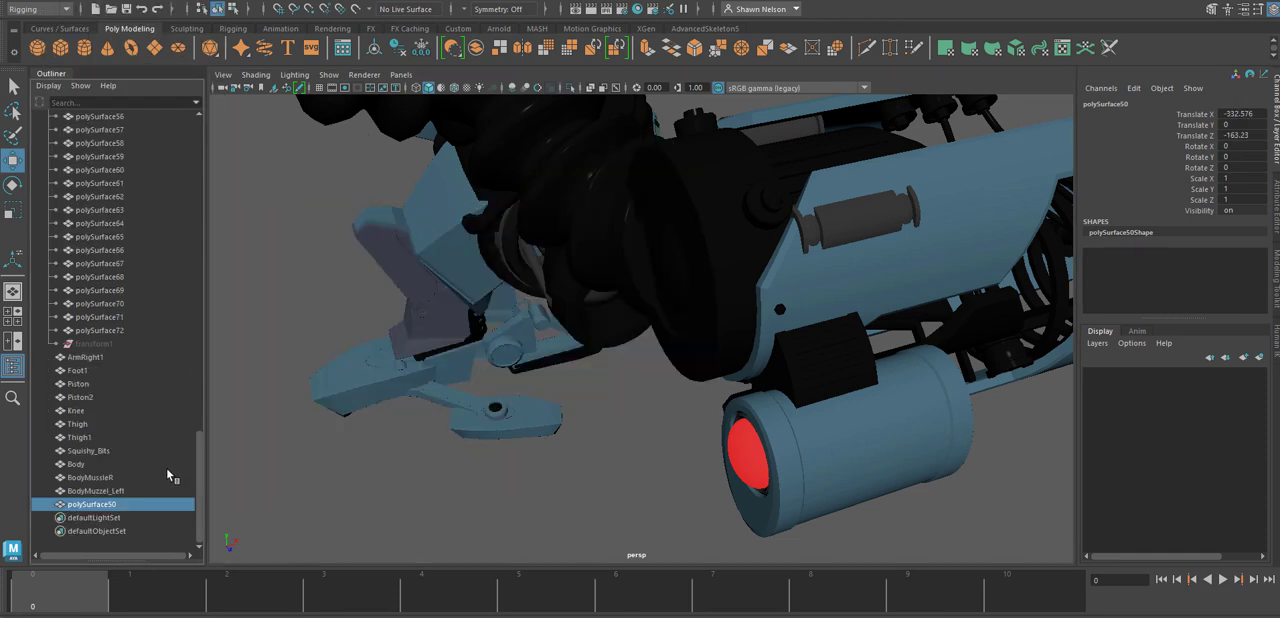
Undo the test move of the combined gatling muzzle, checking its place on the arm from the top.
key(space)
click(168, 475)
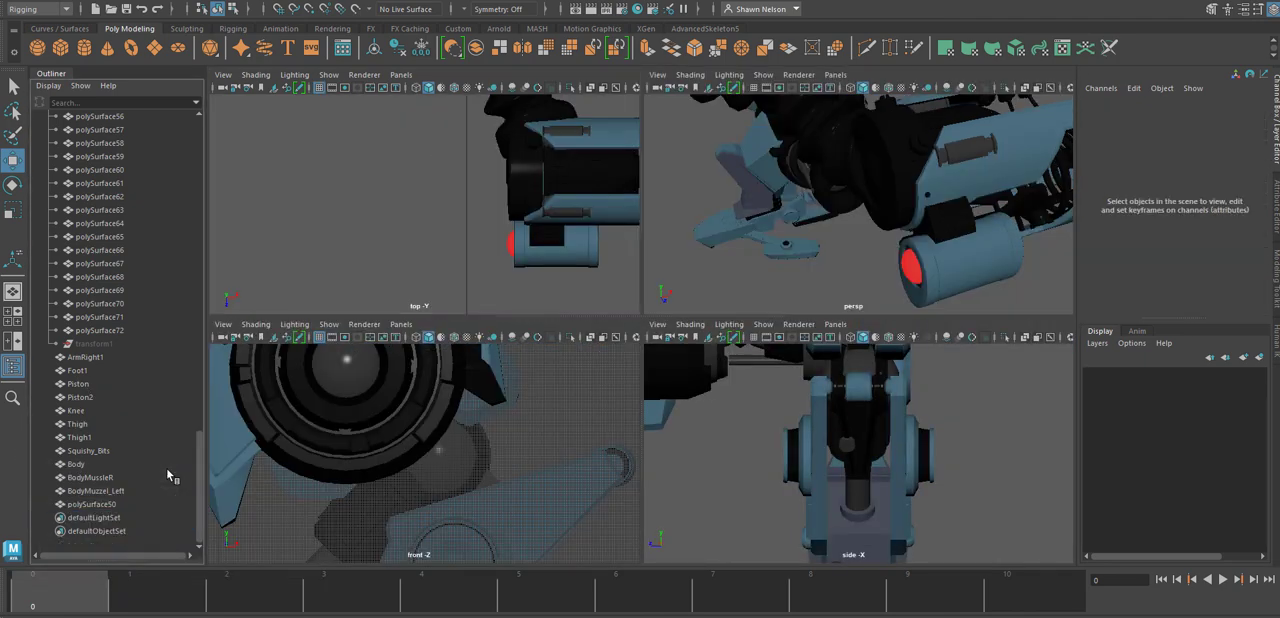
key(space)
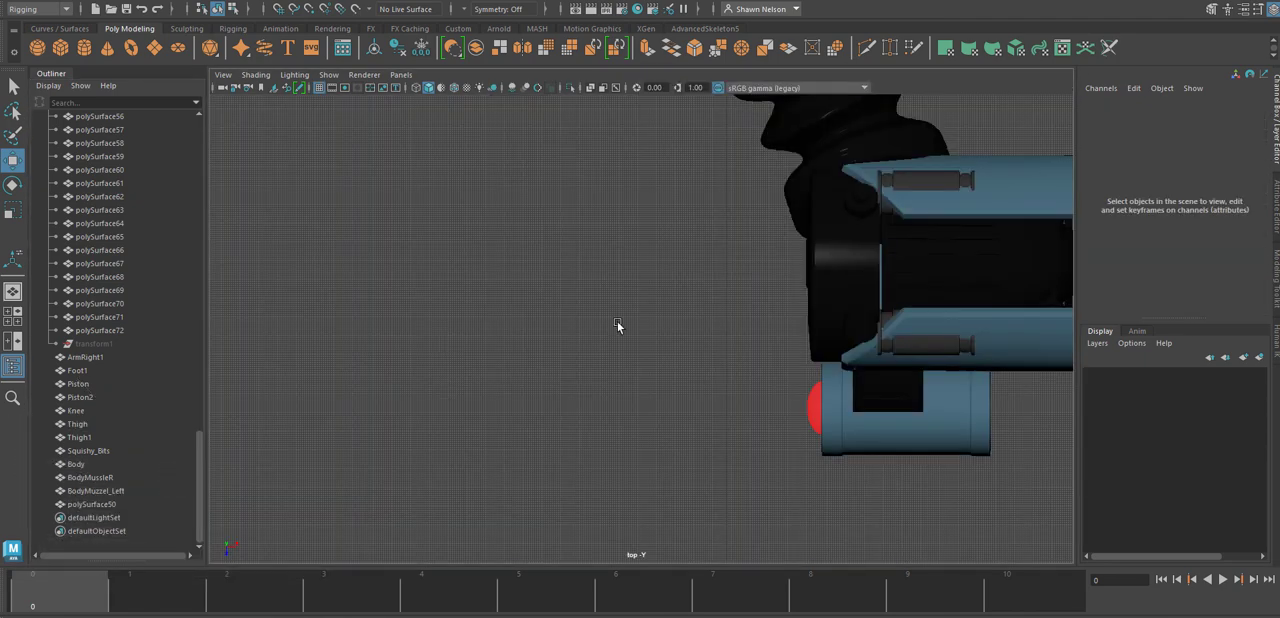
scroll(672, 319, down, 7)
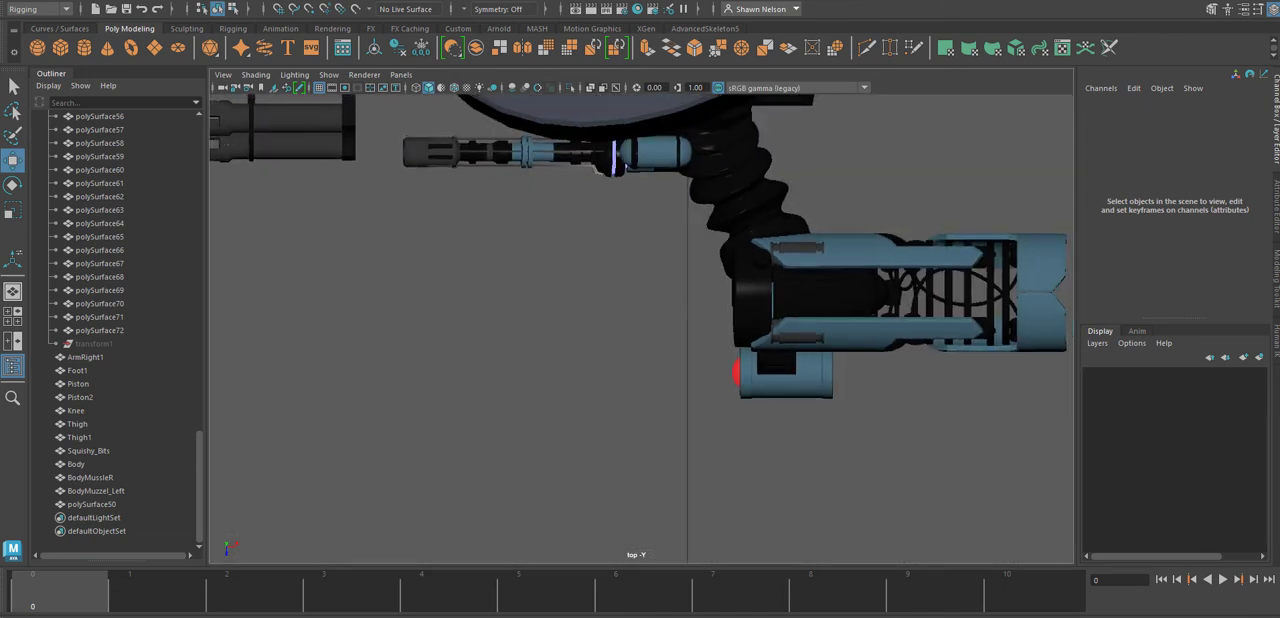
alt+middle_drag(636, 217, 645, 468)
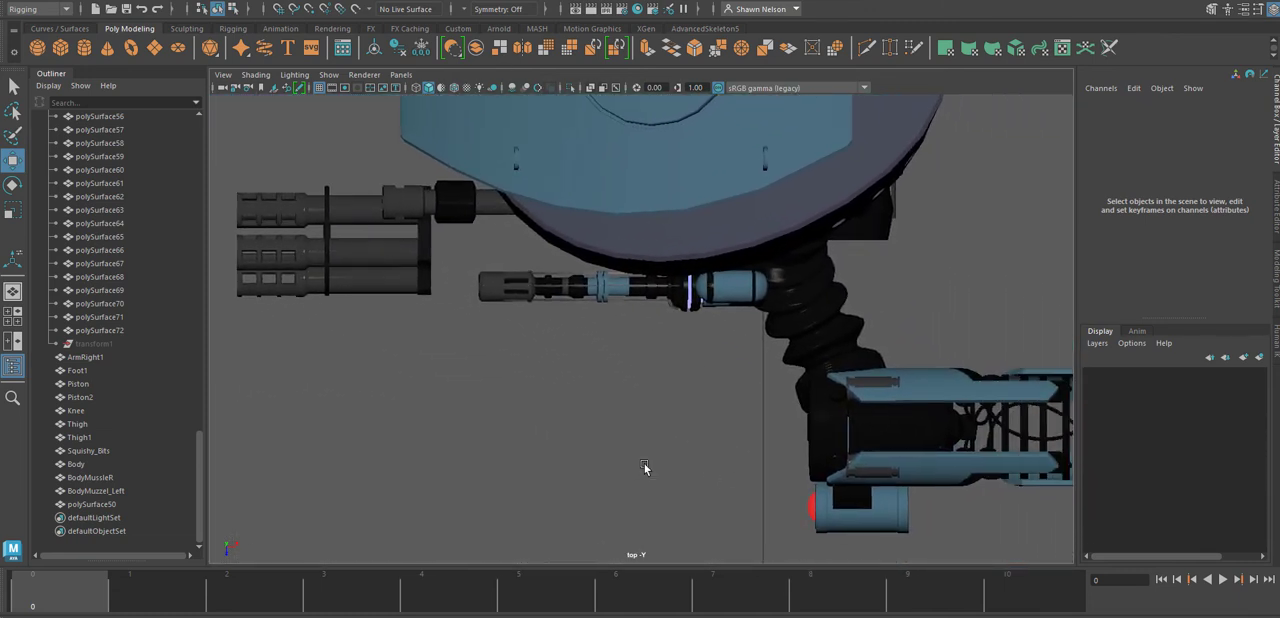
key(ctrl+z)
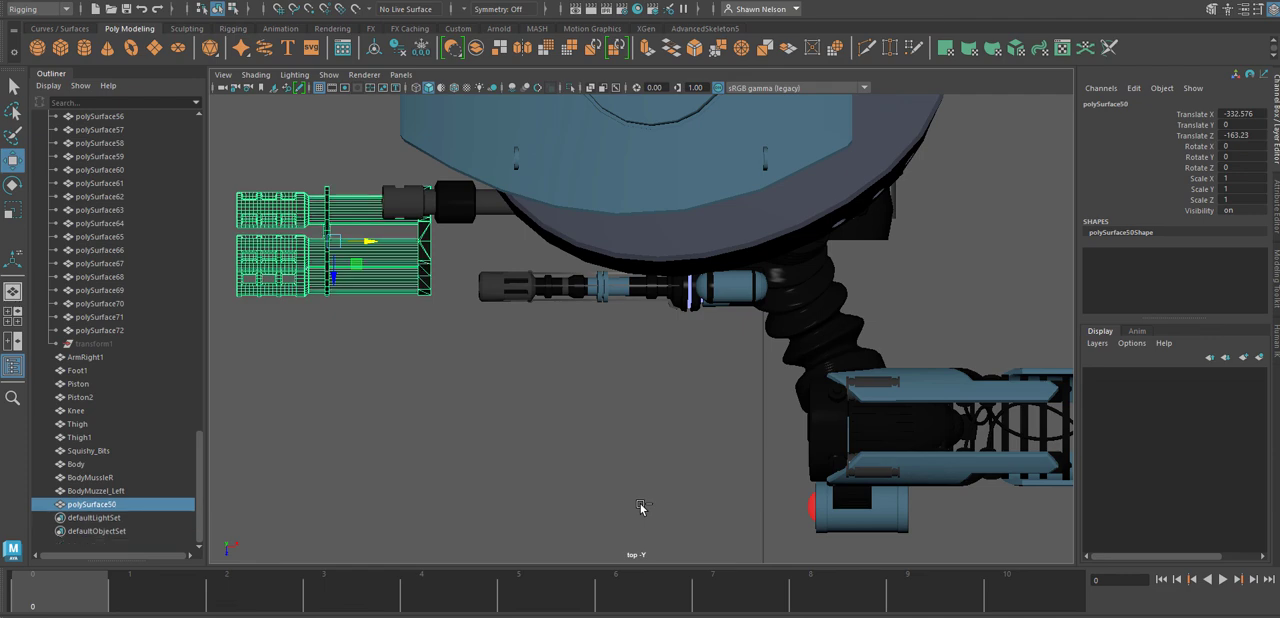
key(ctrl+z)
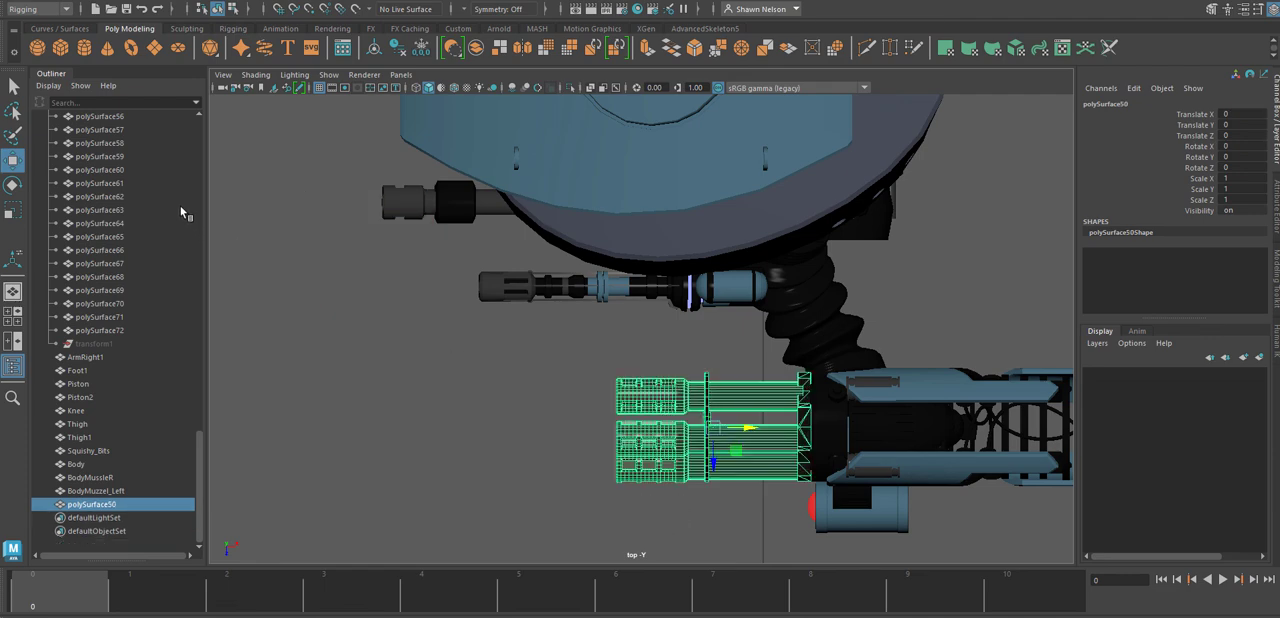
Center the pivot of the combined gatling muzzle and delete its history by type.
click(74, 1)
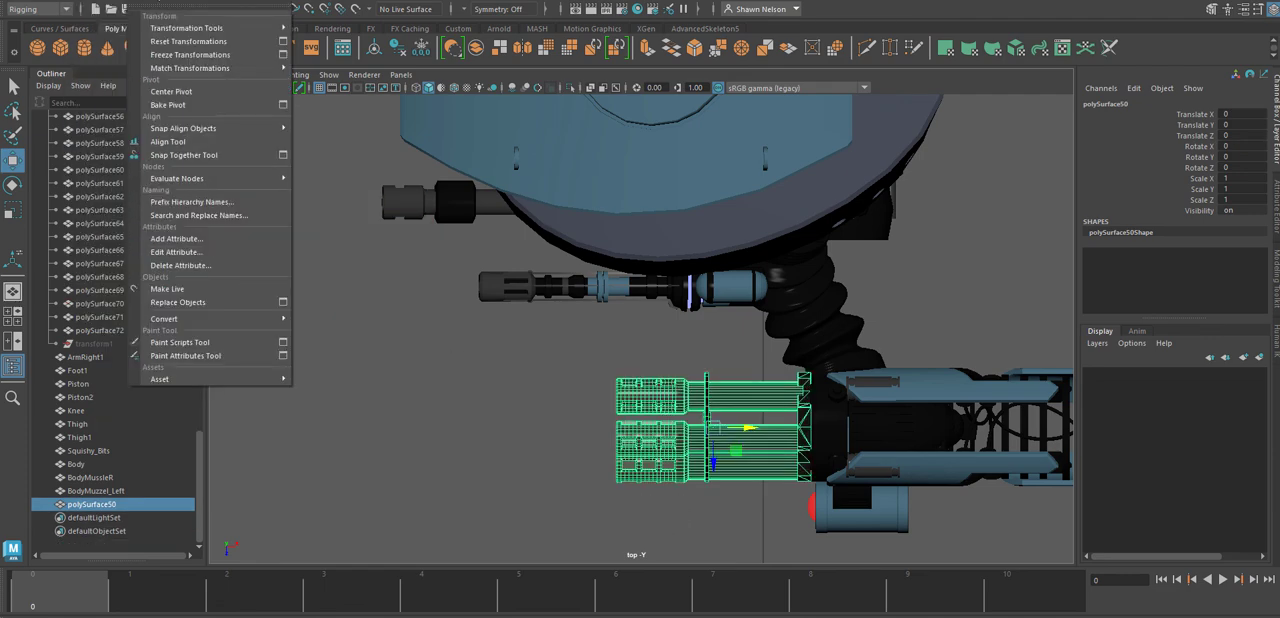
click(161, 92)
click(56, 1)
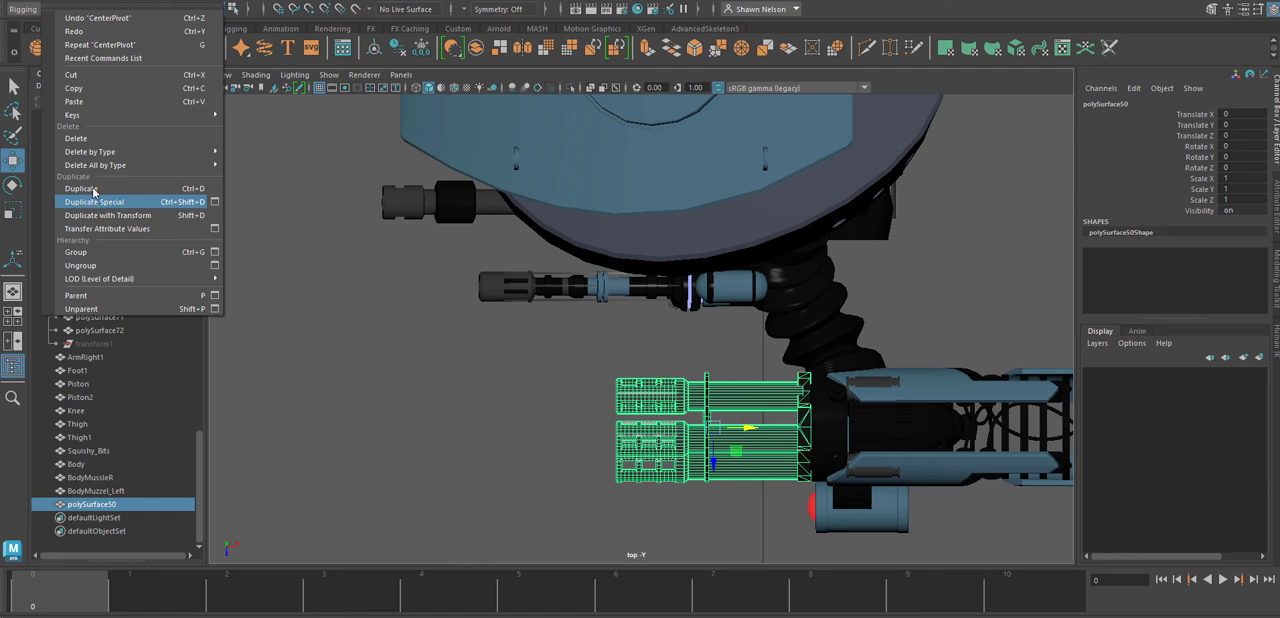
mouse_move(95, 157)
click(248, 161)
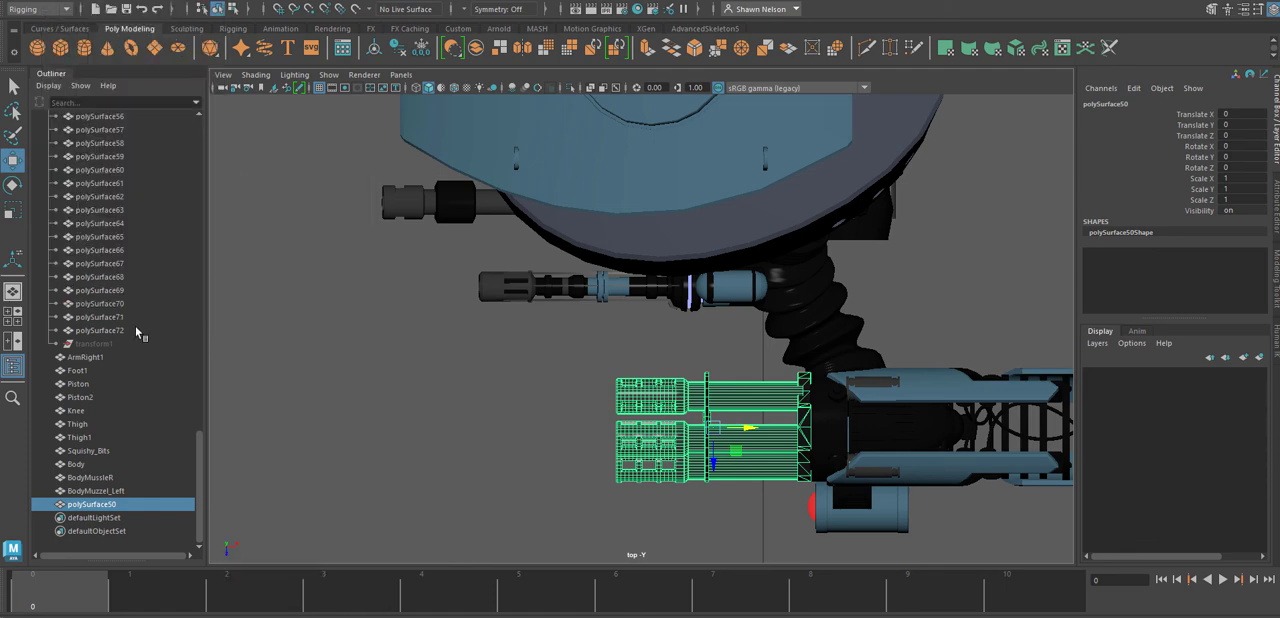
Rename the combined gatling muzzle as Arm_GatlingMuzzel.
double_click(93, 506)
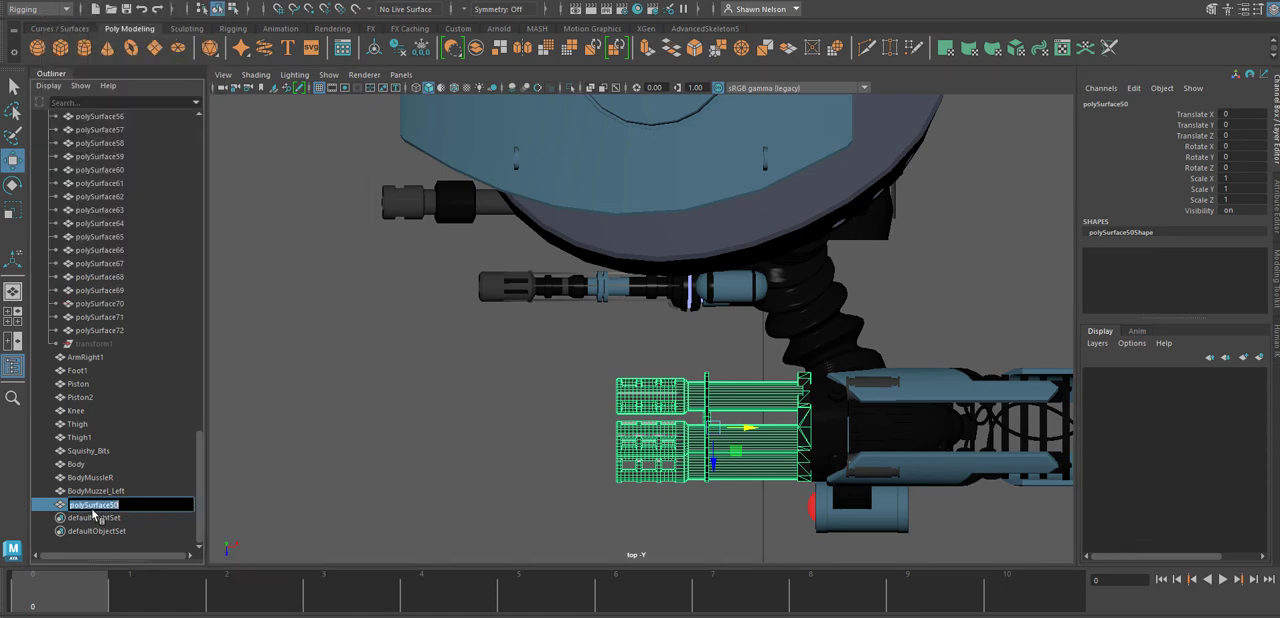
text(Ga)
text(A)
text(rm_)
click(653, 515)
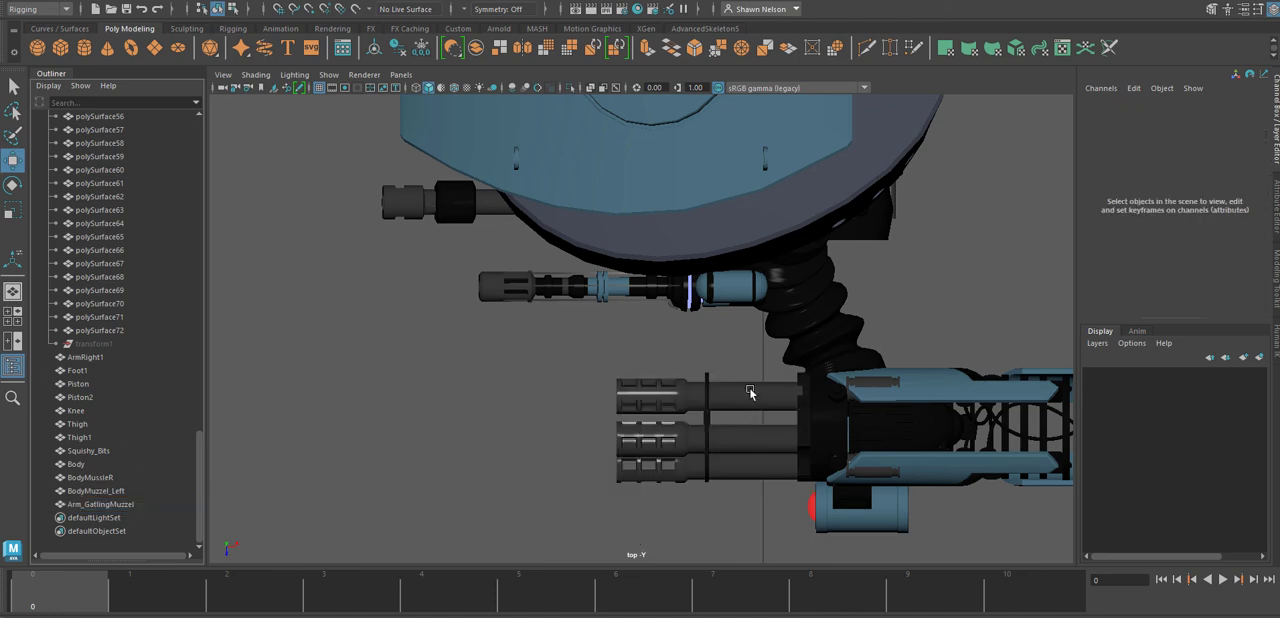
Select the remaining separate polySurface parts of the arm gun, down to polySurface72, and check the selection in perspective.
click(734, 472)
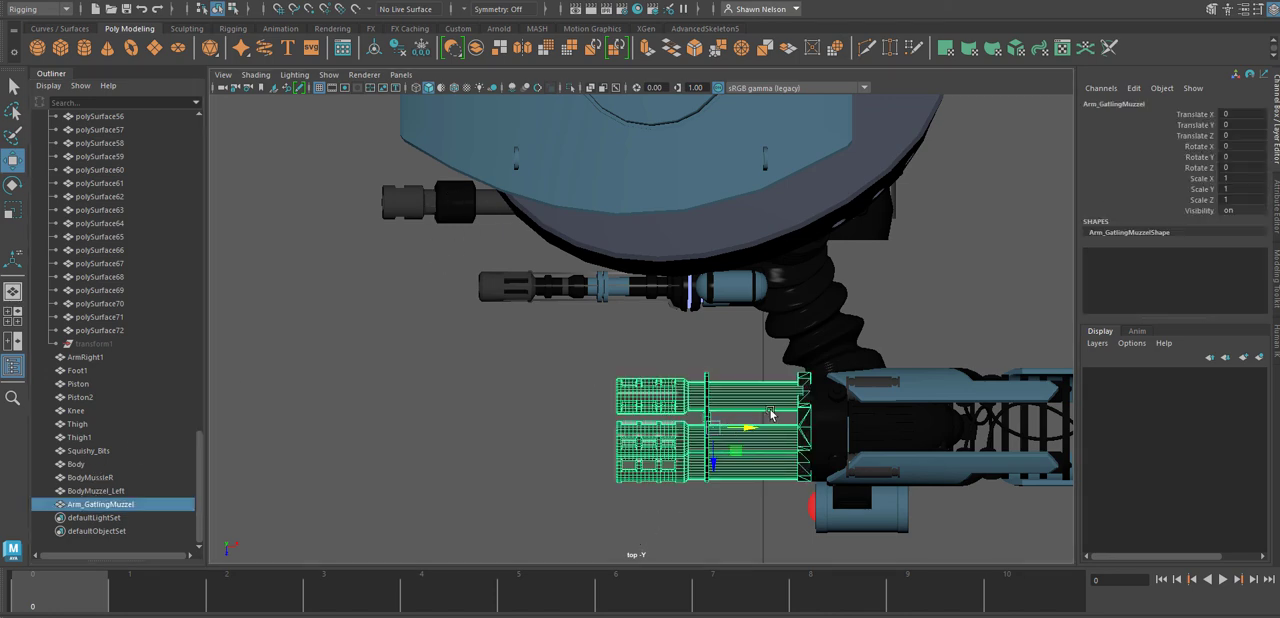
alt+middle_drag(815, 417, 601, 376)
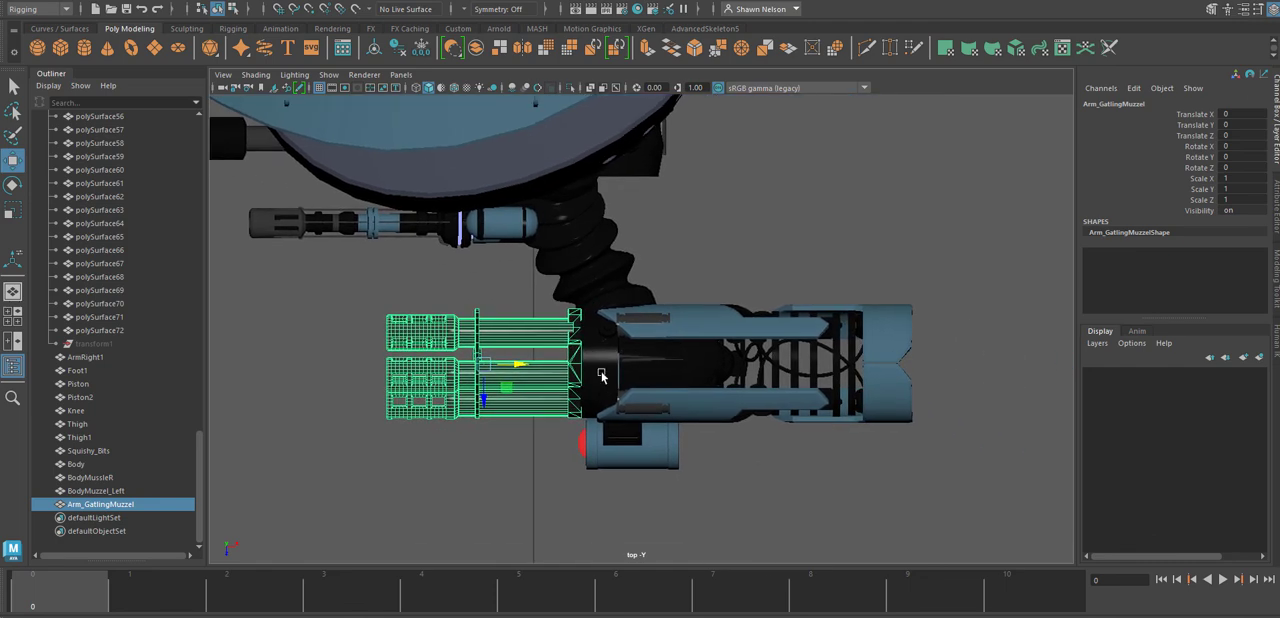
click(647, 459)
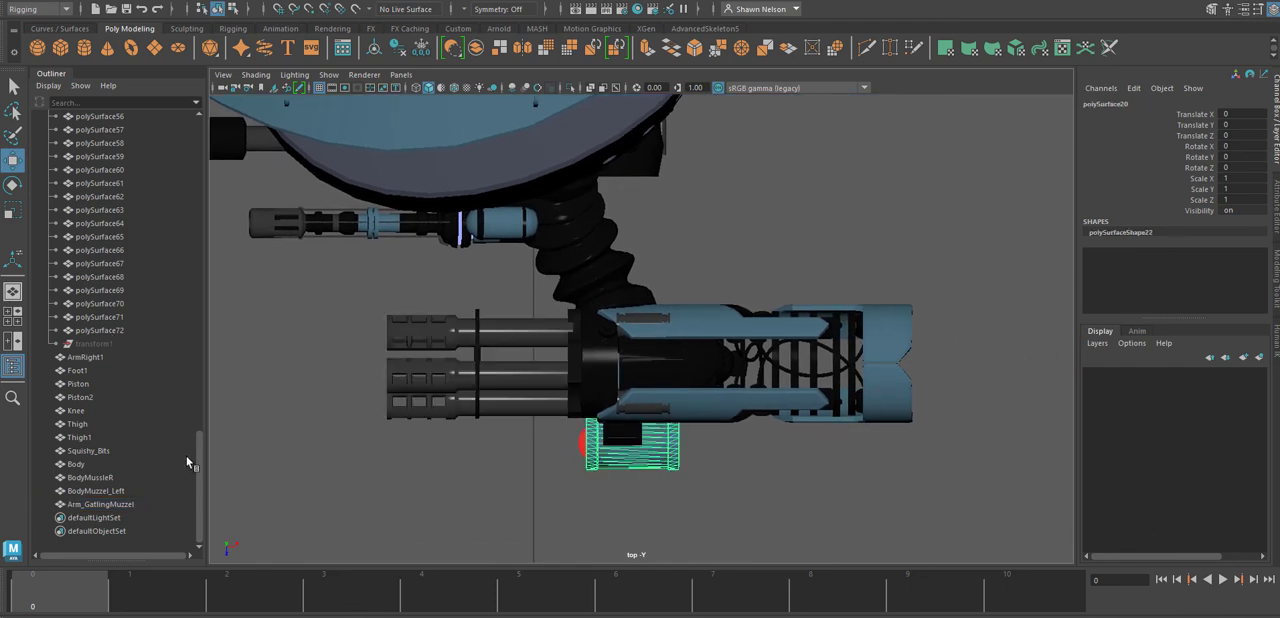
click(724, 326)
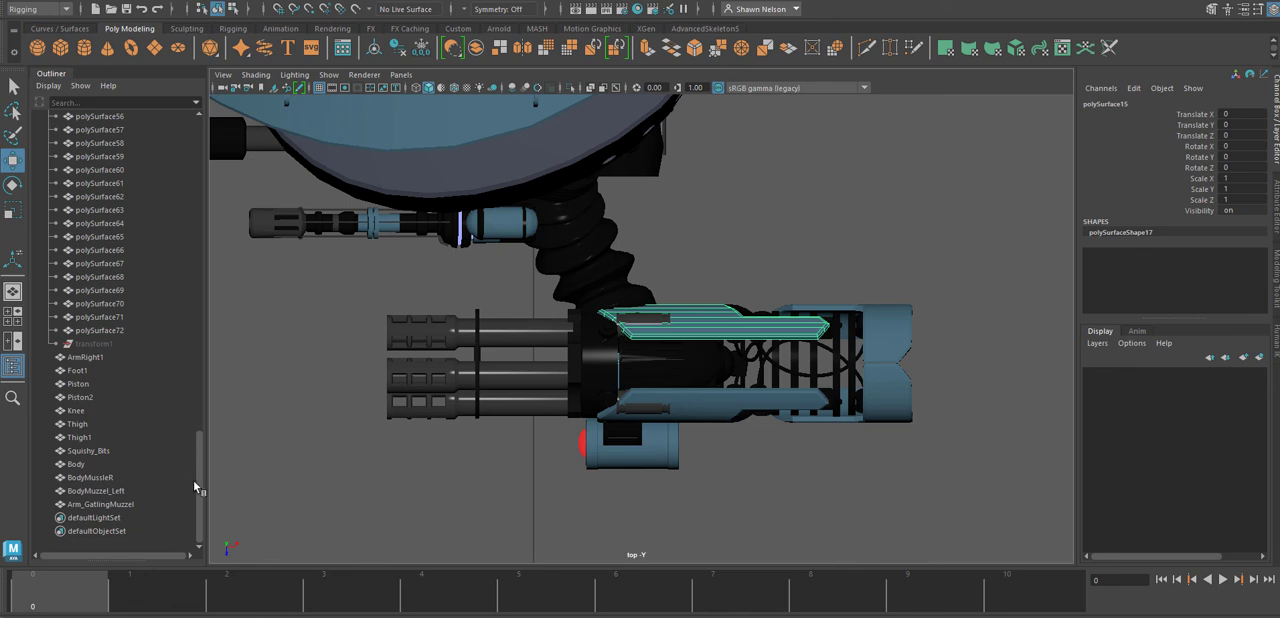
drag(193, 479, 209, 298)
key(ctrl+z)
drag(95, 263, 140, 374)
key(space)
drag(622, 458, 625, 425)
alt+drag(650, 506, 716, 377)
scroll(622, 461, down, 5)
alt+right_drag(716, 377, 567, 190)
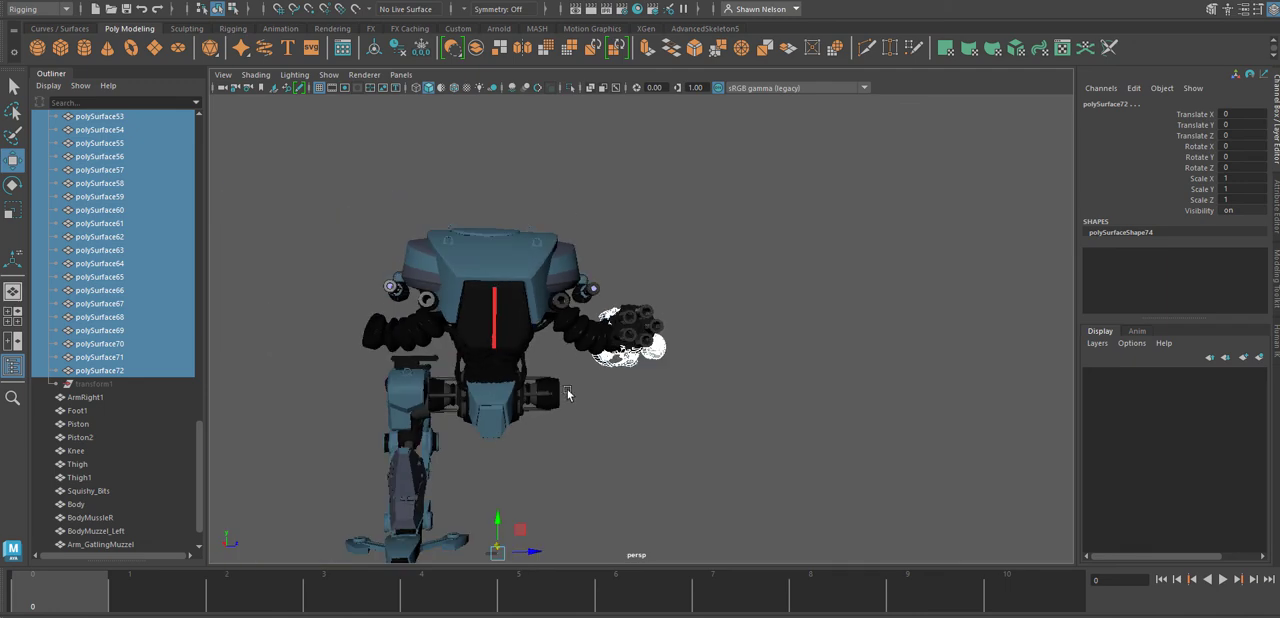
Combine the selected arm gun parts into one mesh and delete its history by type.
alt+drag(568, 392, 487, 420)
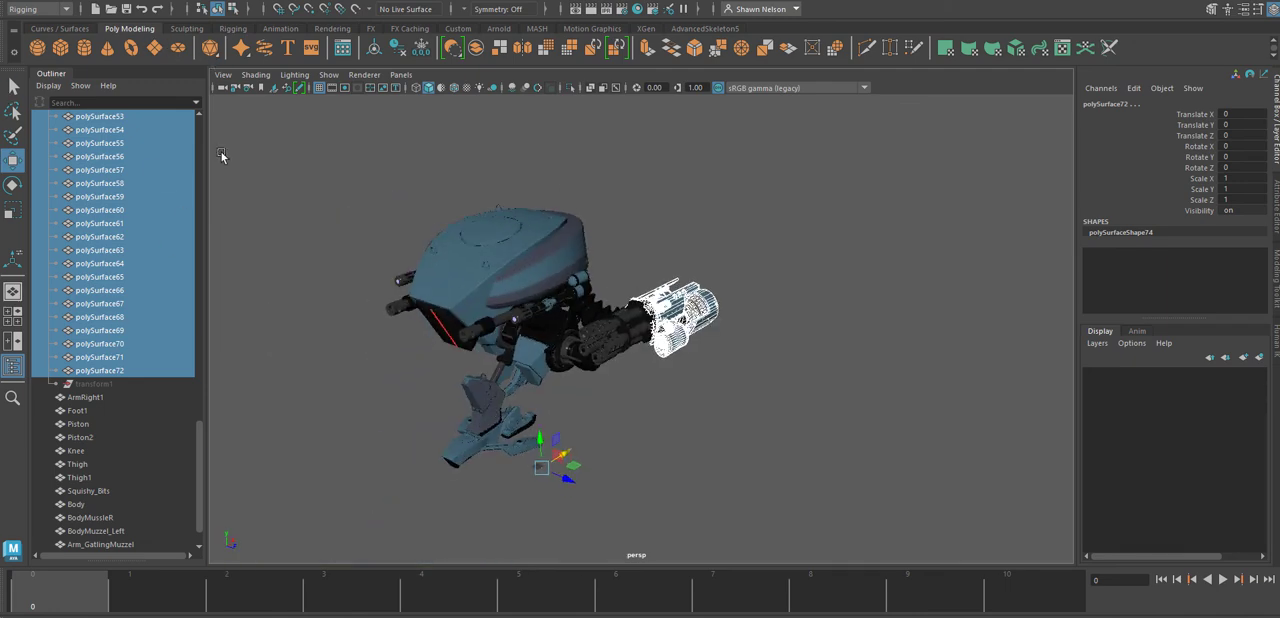
click(476, 49)
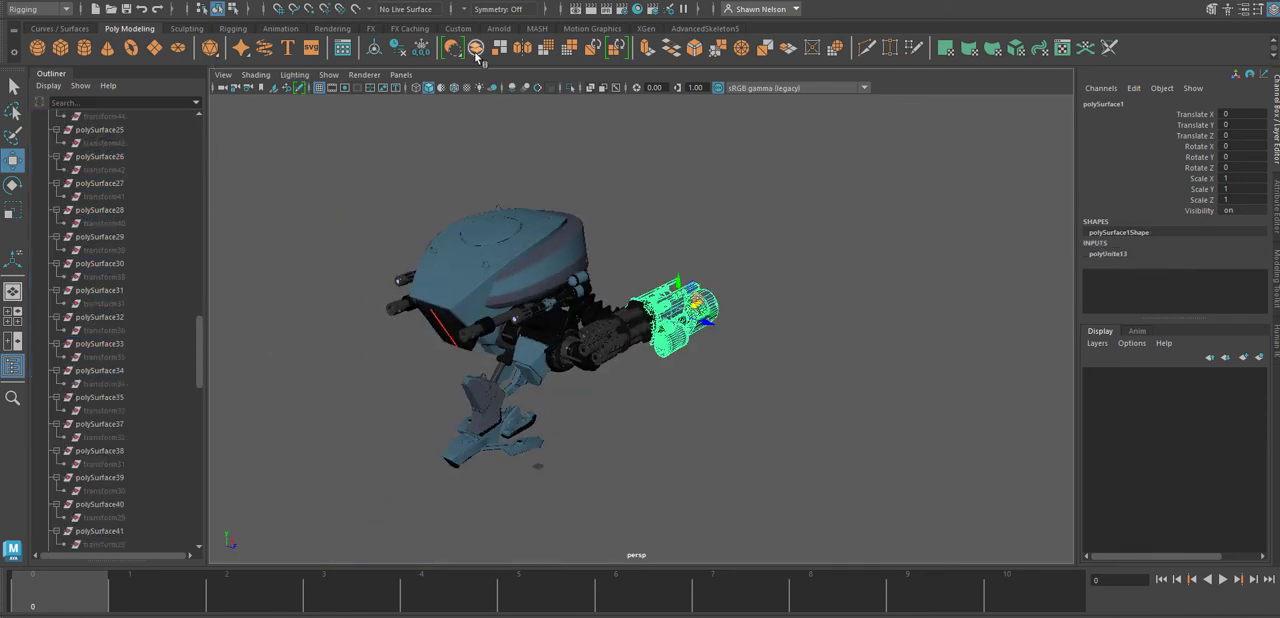
click(55, 5)
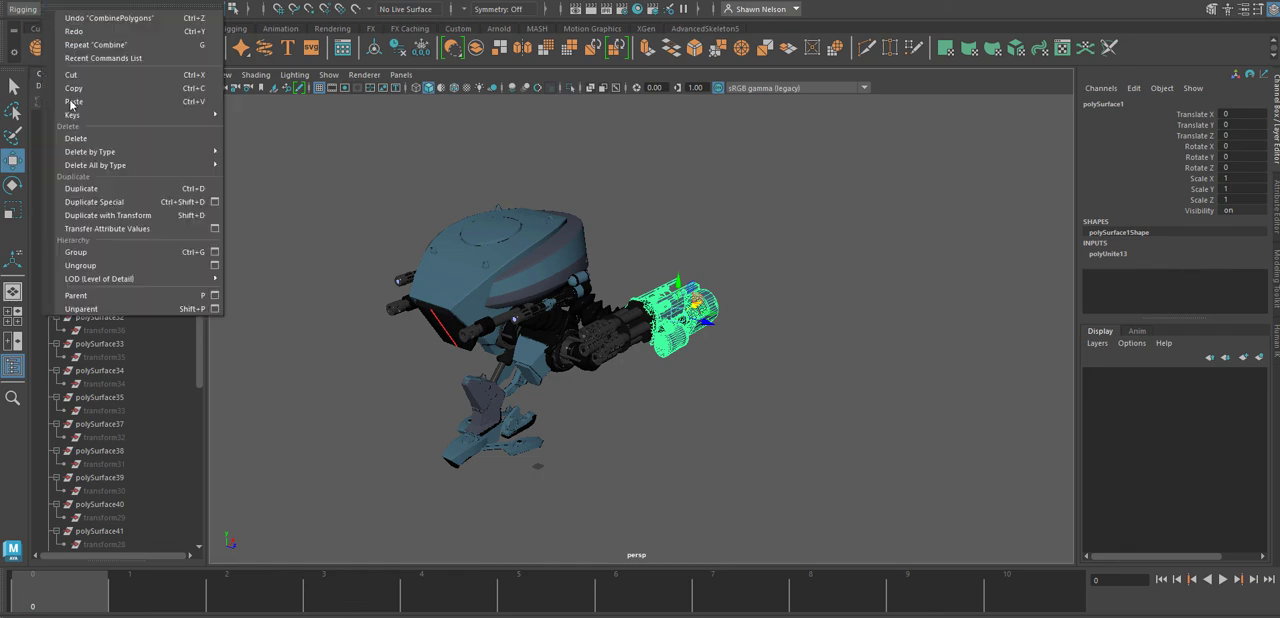
mouse_move(87, 152)
click(252, 165)
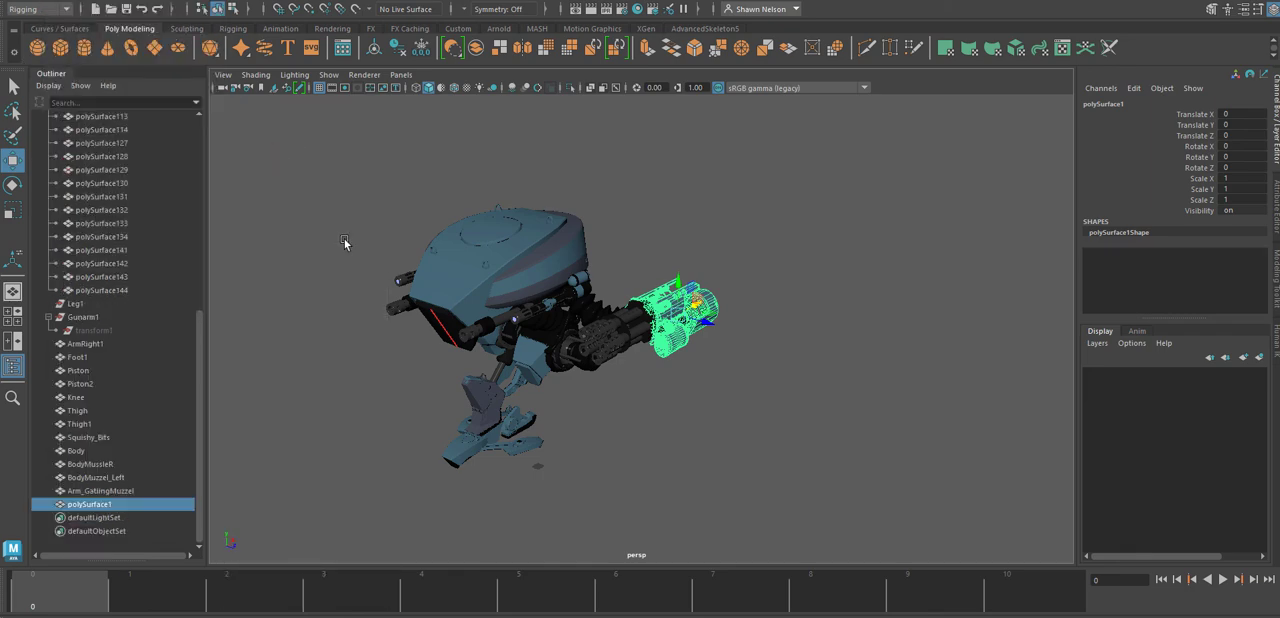
Rename the combined arm gun mesh as ArmGun.
double_click(102, 508)
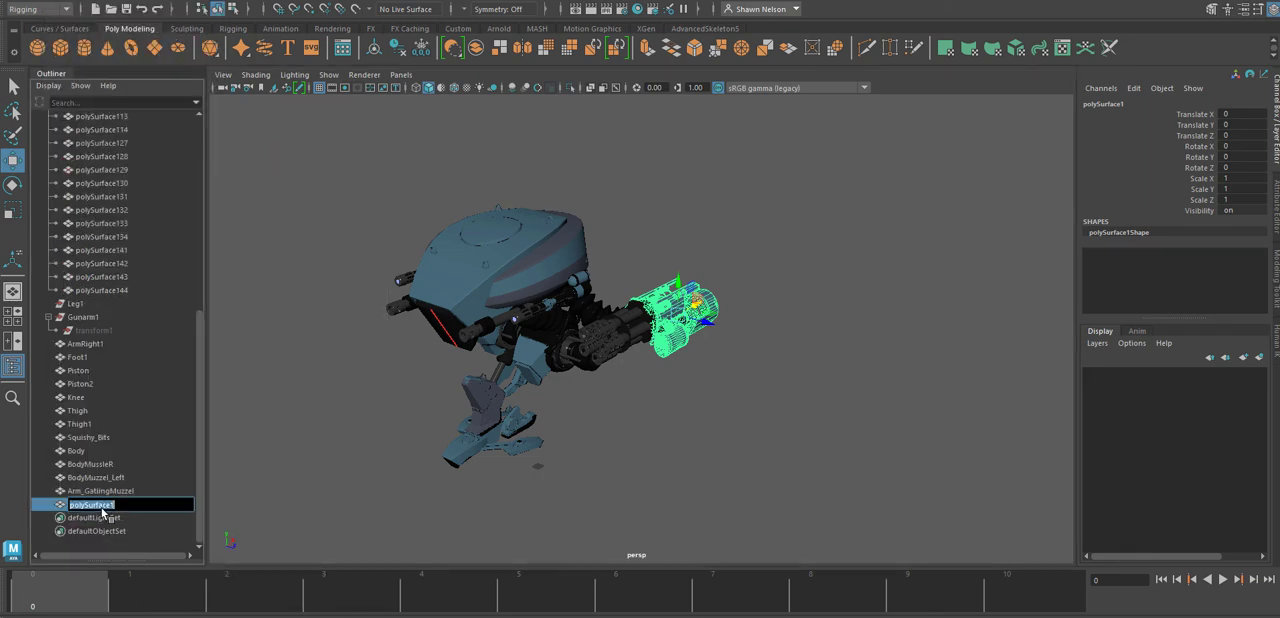
text(ArmGun)
key(Return)
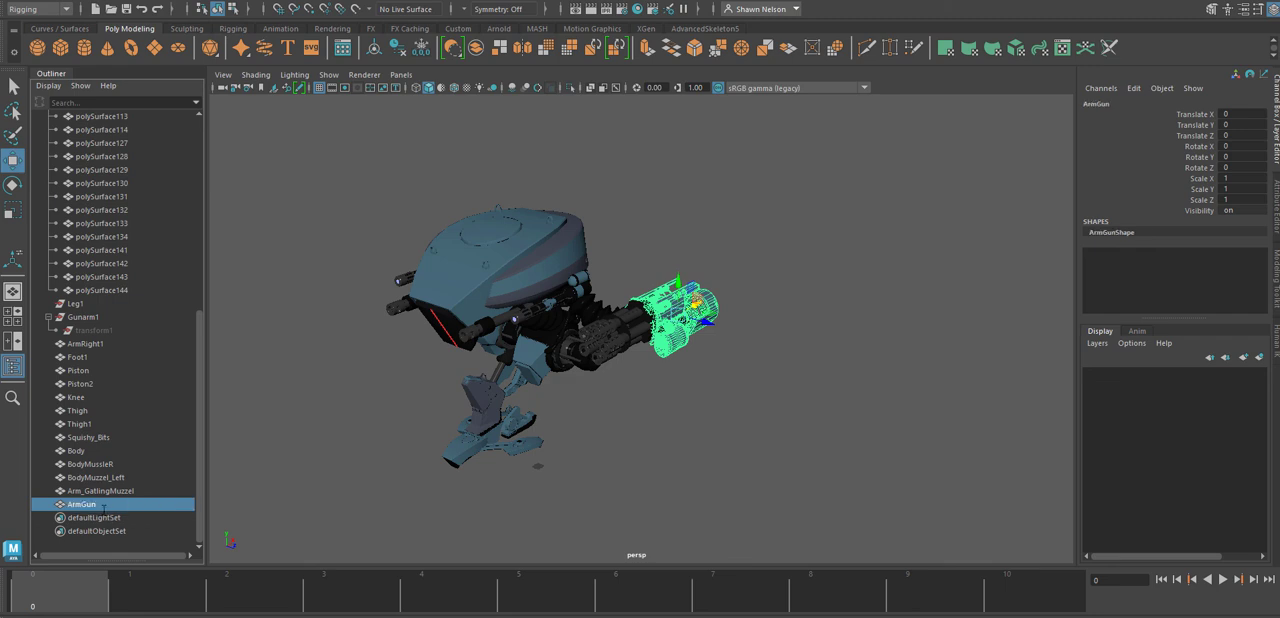
Select the loose parts under Head_Turret from polySurface82 to polySurface144 and locate them on the model in wireframe display.
alt+right_drag(690, 325, 768, 434)
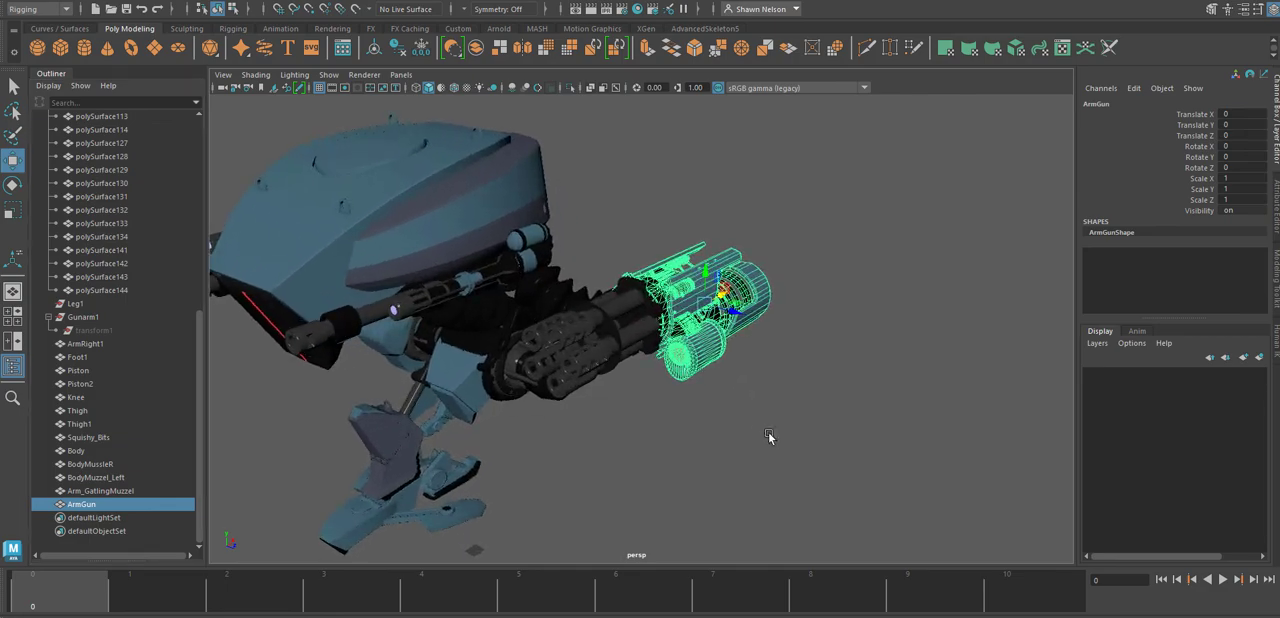
mouse_move(768, 434)
alt+mouse_down()
mouse_move(768, 463)
mouse_move(653, 459)
mouse_move(748, 446)
alt+mouse_up()
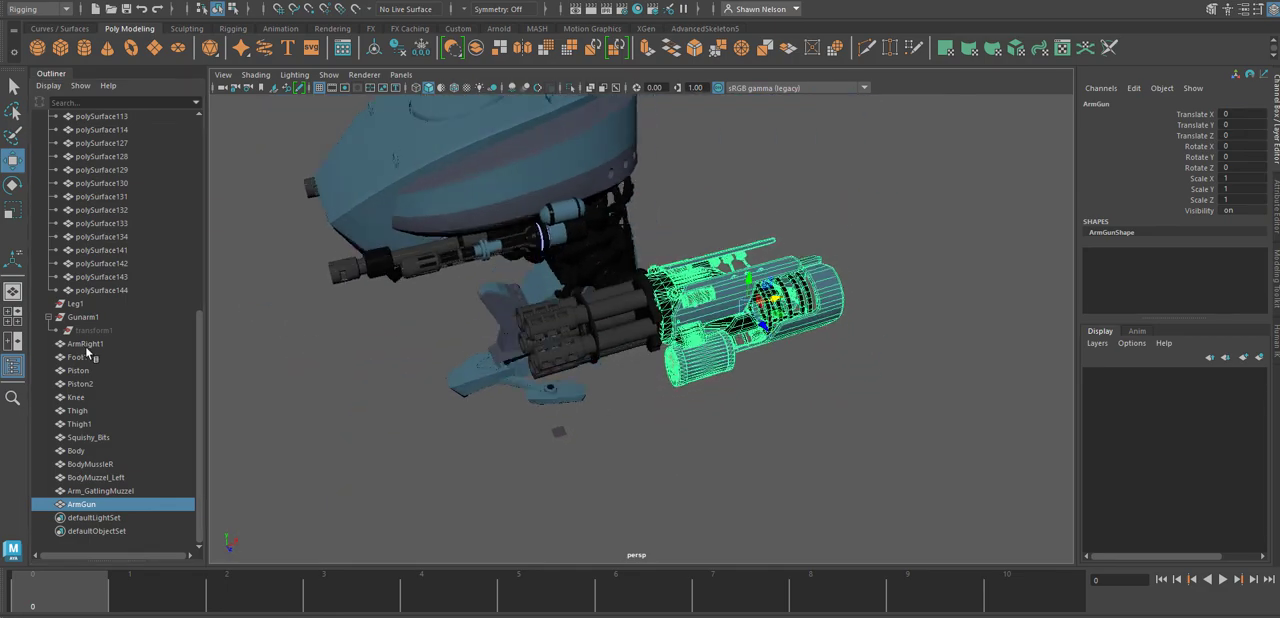
click(117, 291)
scroll(133, 282, up, 9)
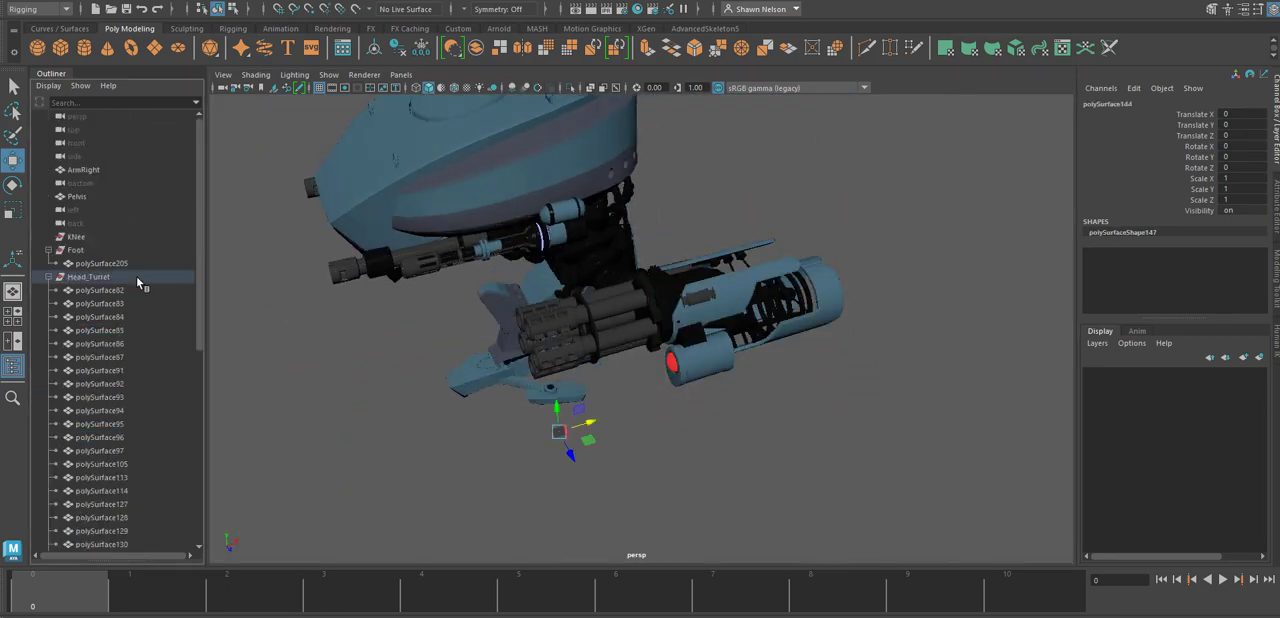
shift+click(103, 290)
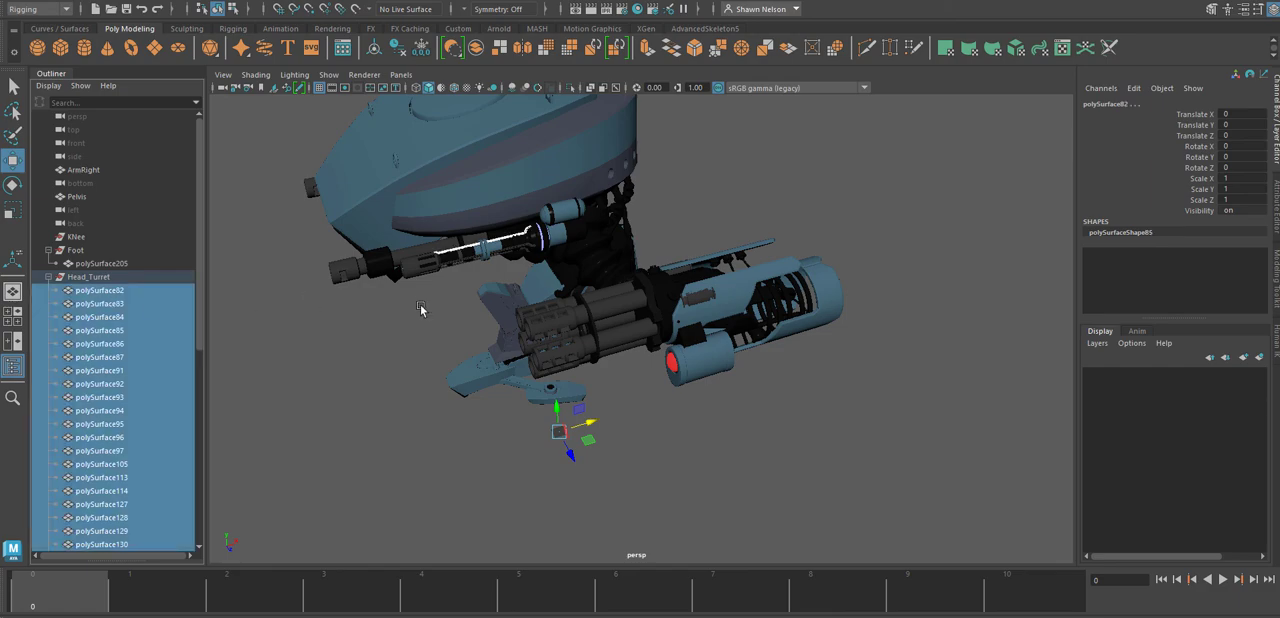
alt+drag(420, 309, 603, 197)
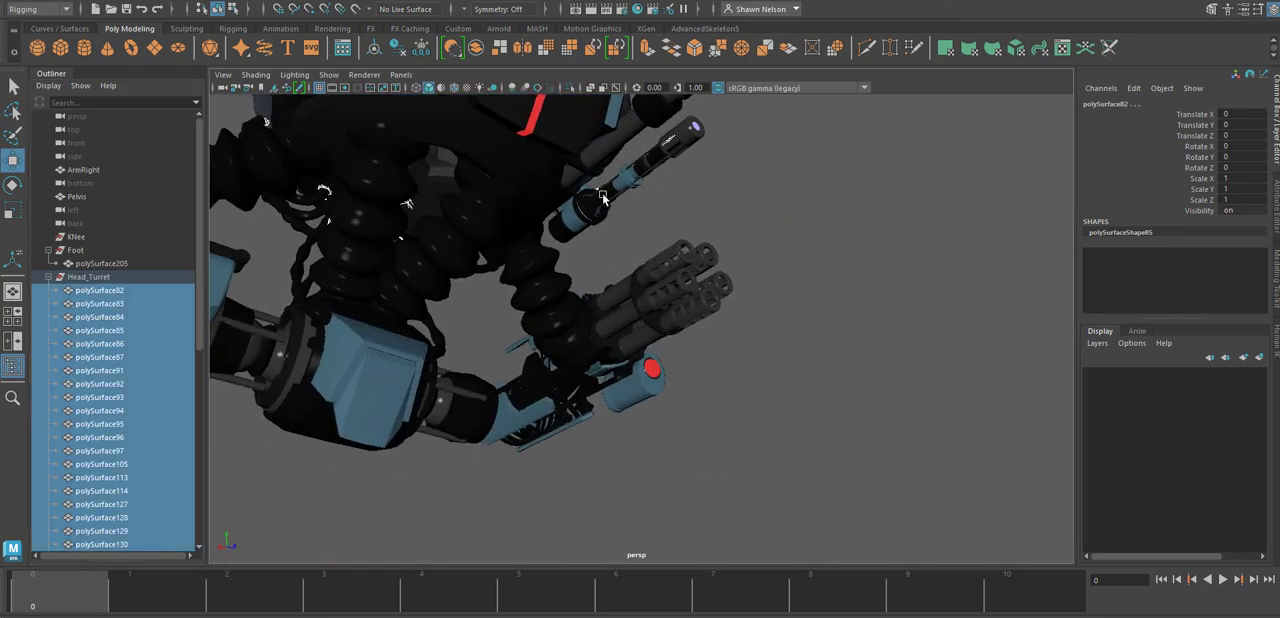
key(4)
alt+drag(497, 365, 383, 346)
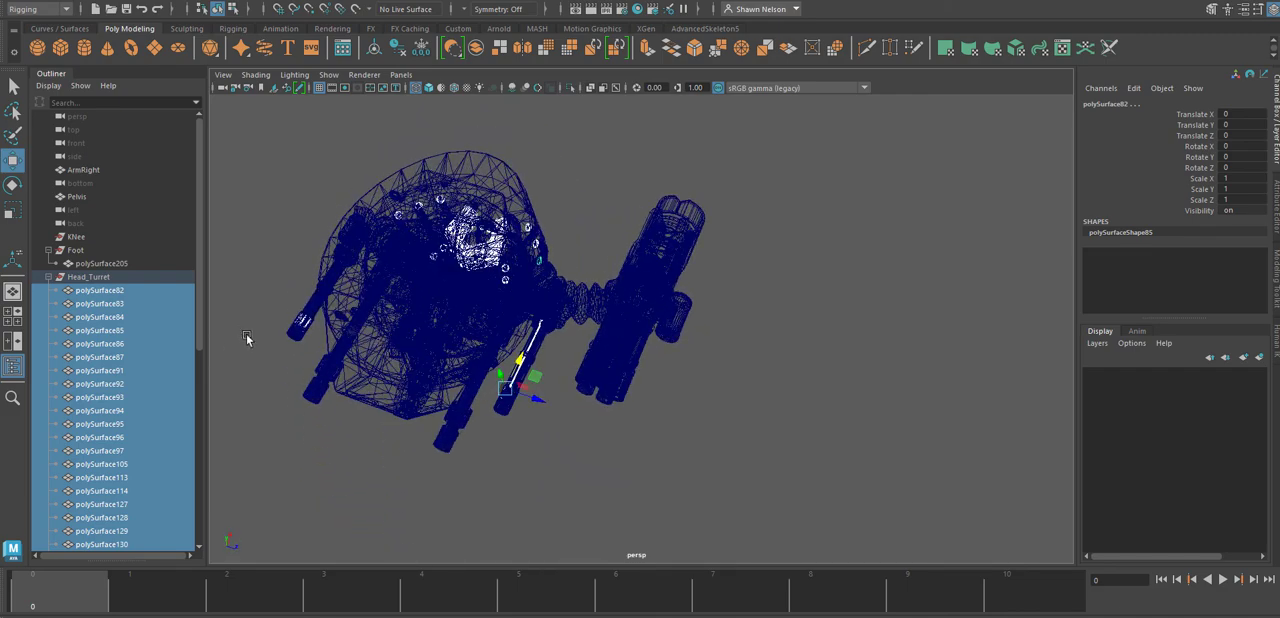
Test-move the right body muzzle aside to check for separate barrel pieces, and undo the move.
click(285, 353)
click(300, 327)
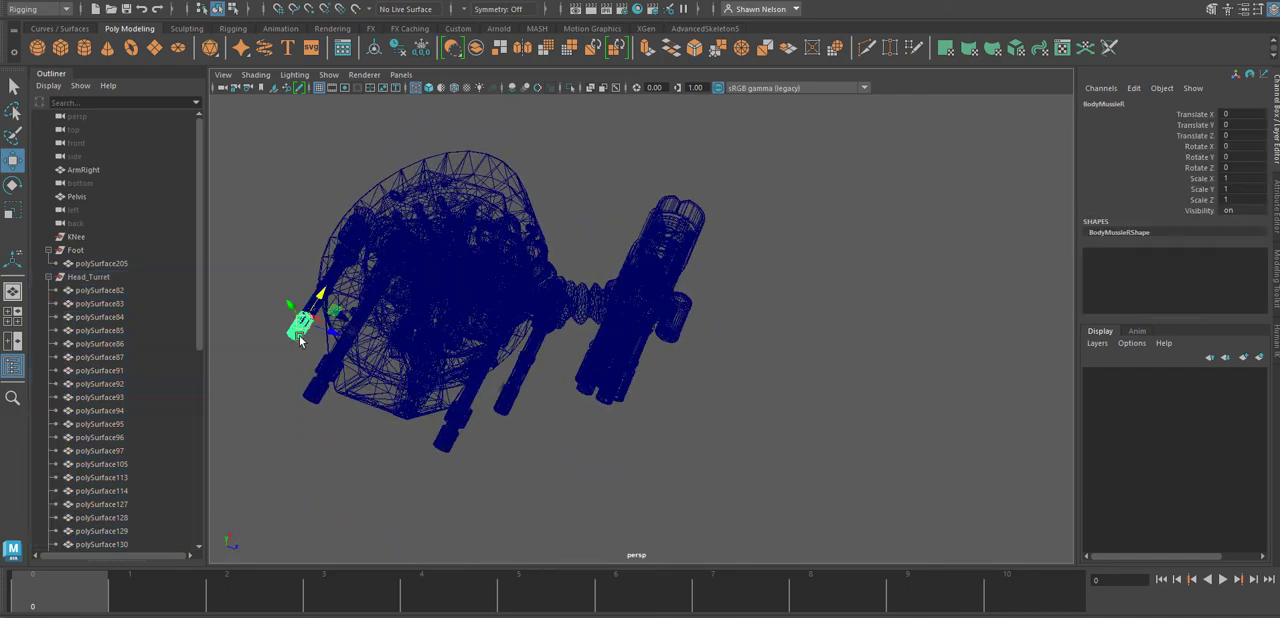
drag(329, 329, 285, 317)
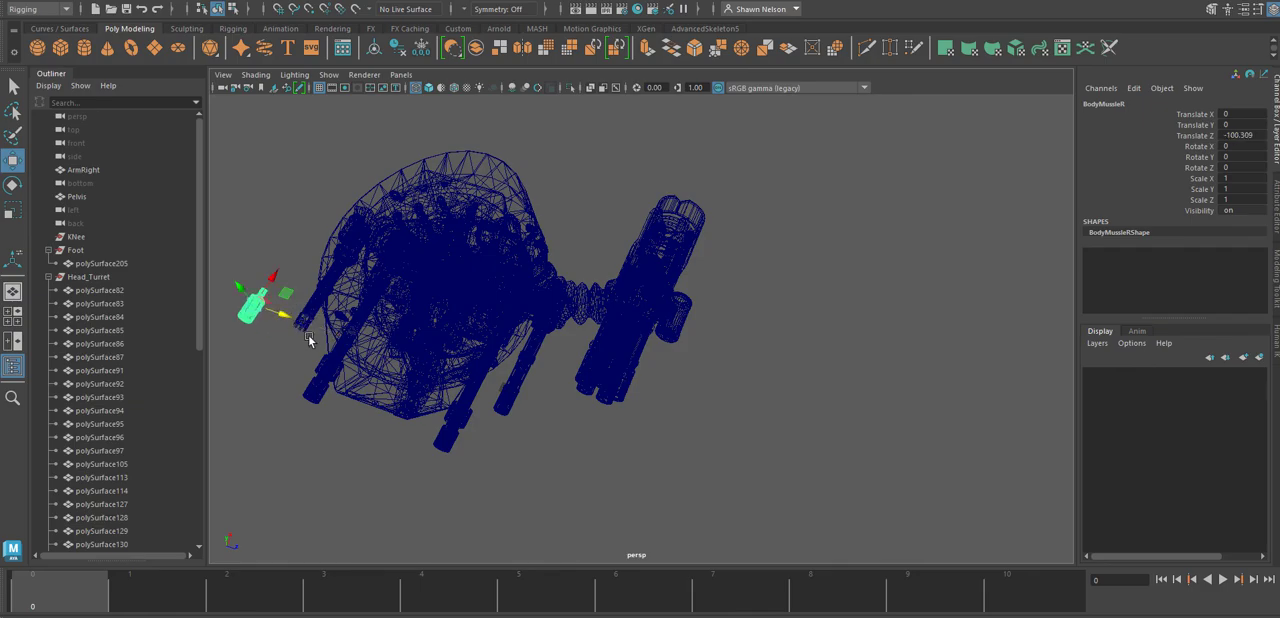
click(308, 338)
scroll(346, 257, up, 6)
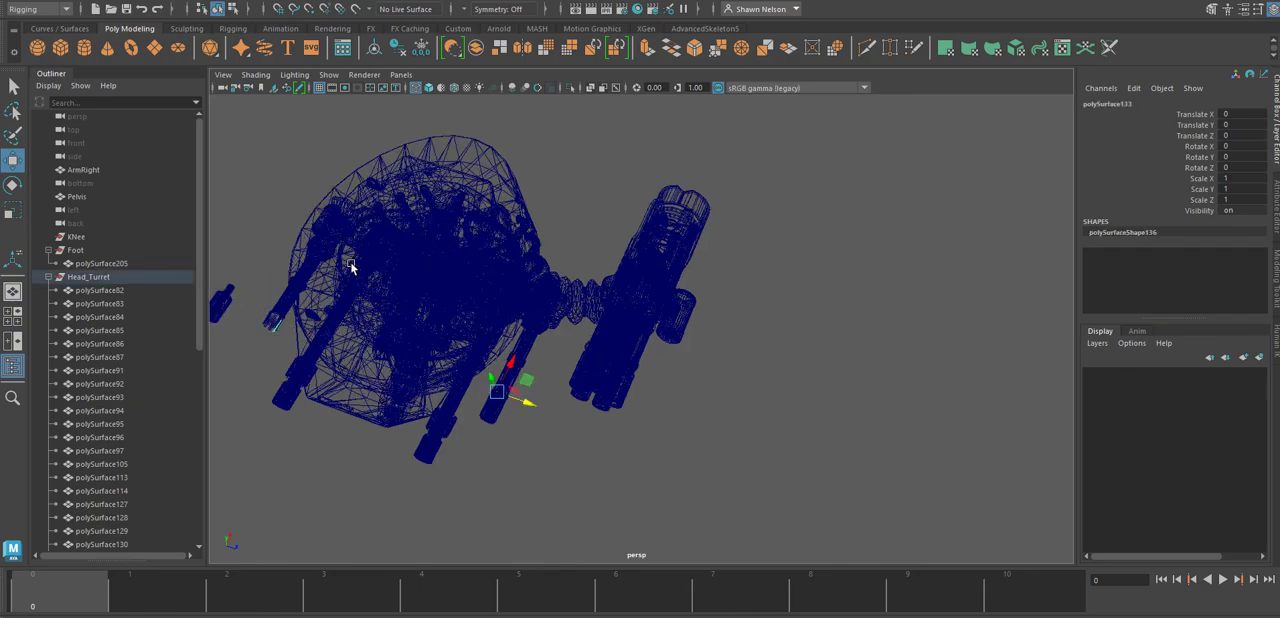
alt+drag(701, 215, 332, 339)
key(ctrl+z)
key(ctrl+z)
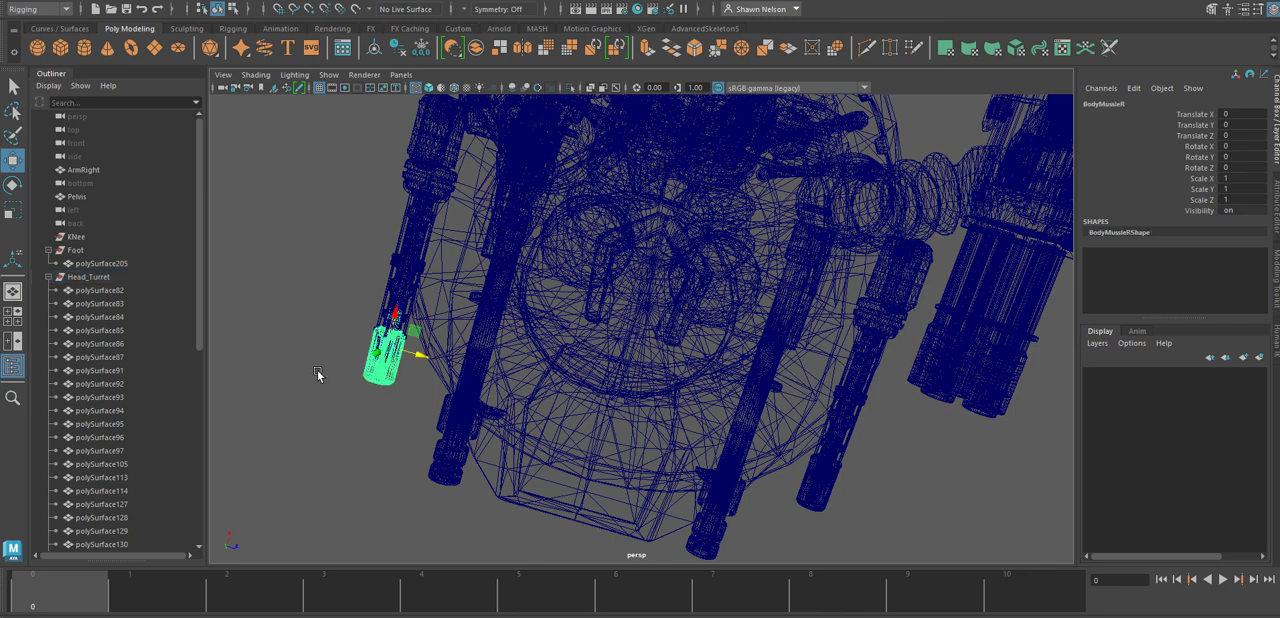
Combine the right body muzzle with its loose pieces, from polySurface127 on, and delete the combined mesh's history by type.
click(314, 406)
drag(315, 422, 398, 350)
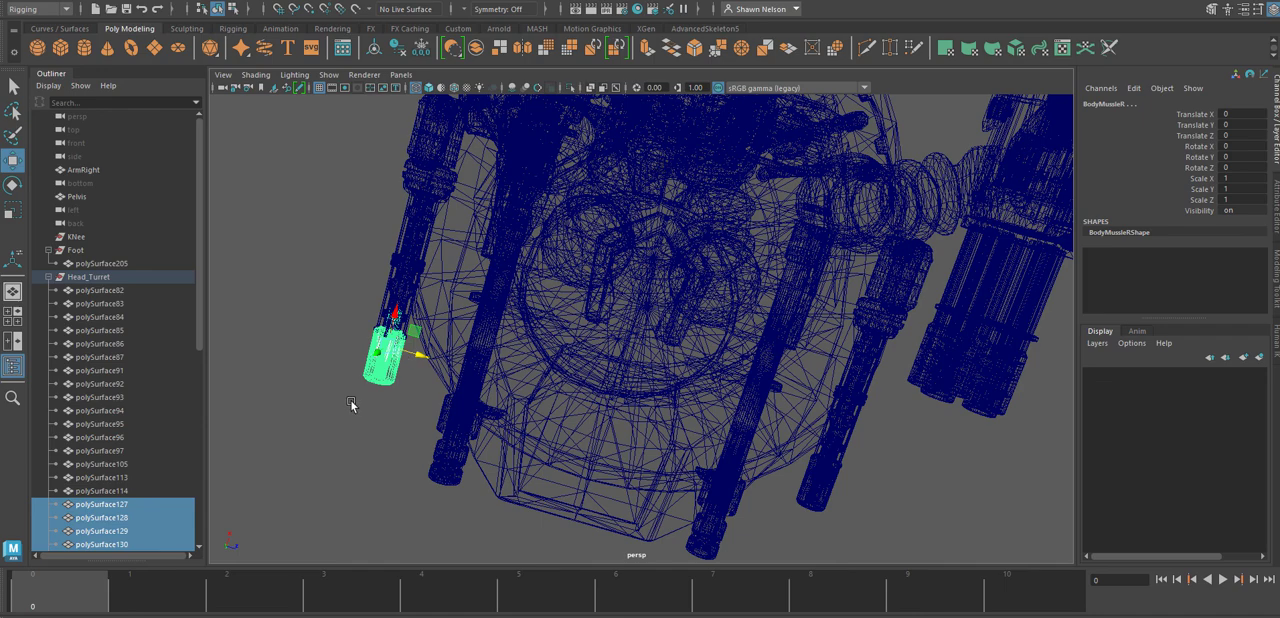
click(477, 49)
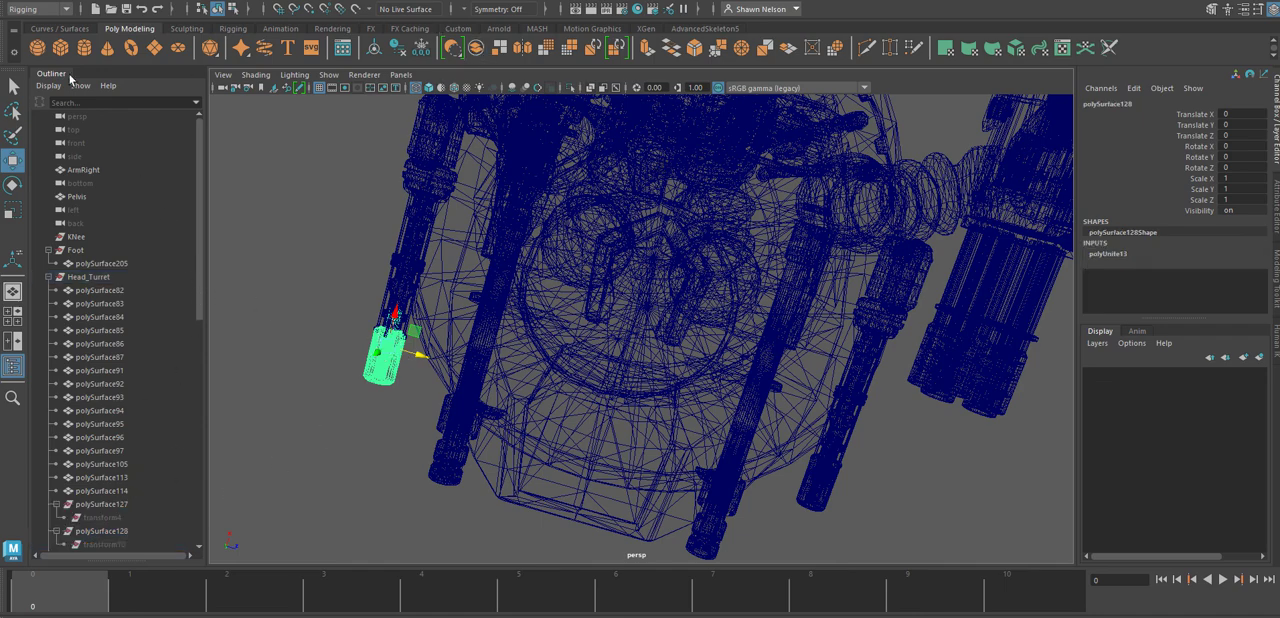
click(51, 1)
mouse_move(91, 160)
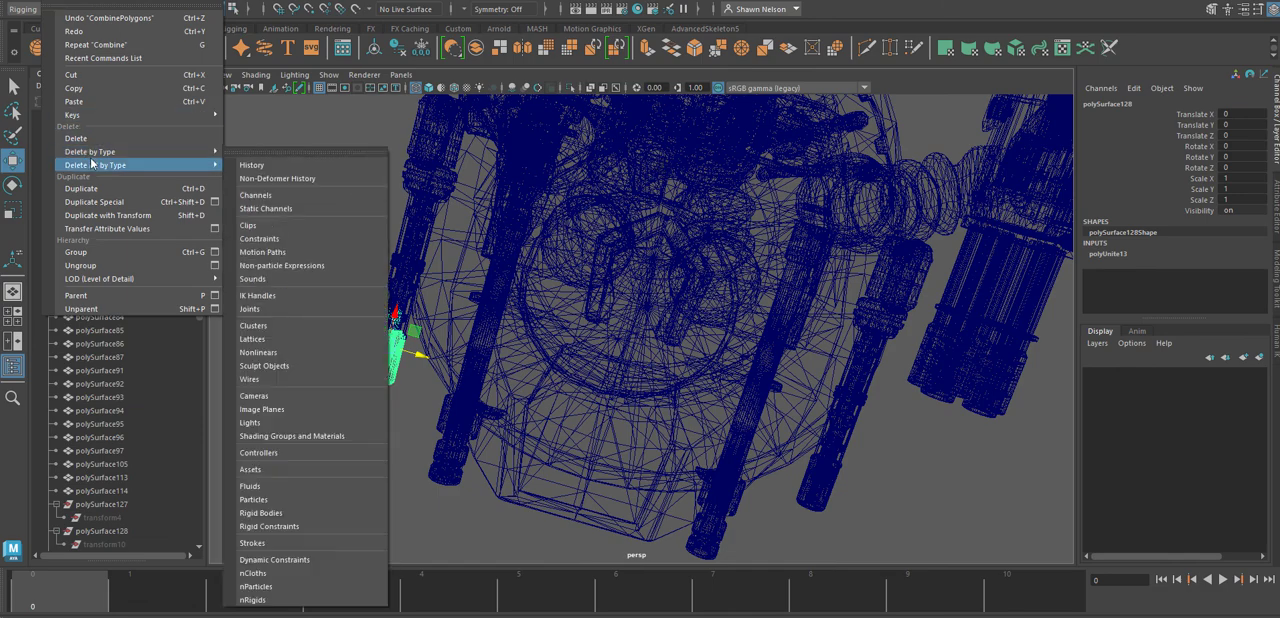
mouse_move(200, 152)
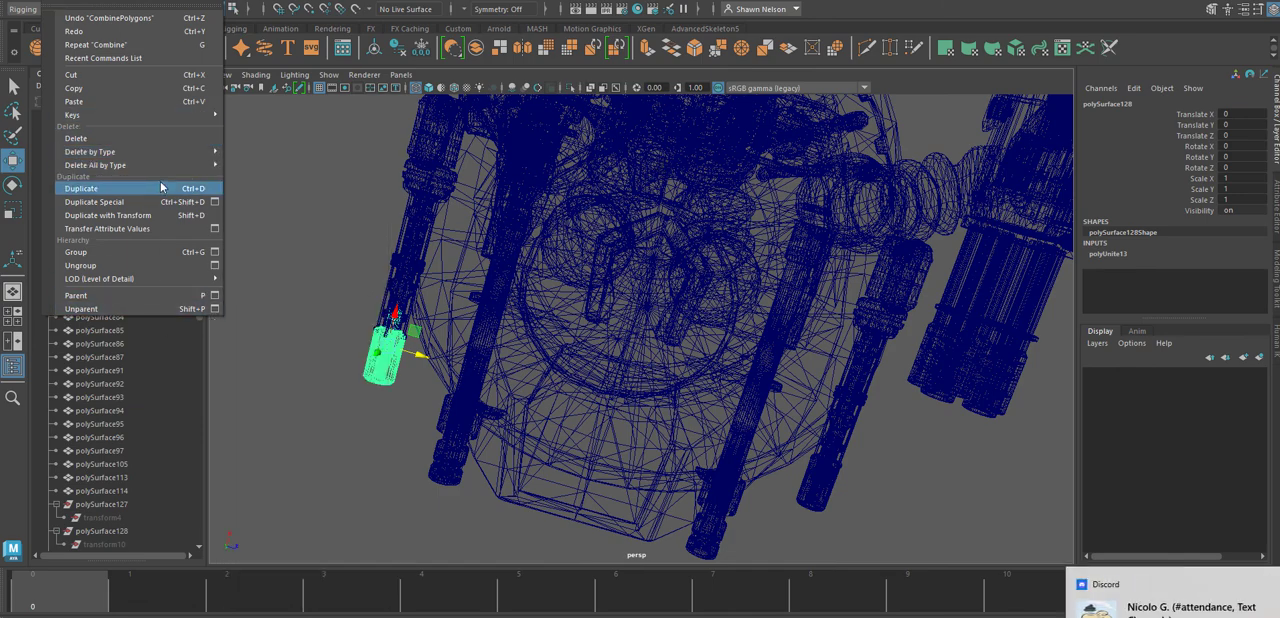
click(245, 155)
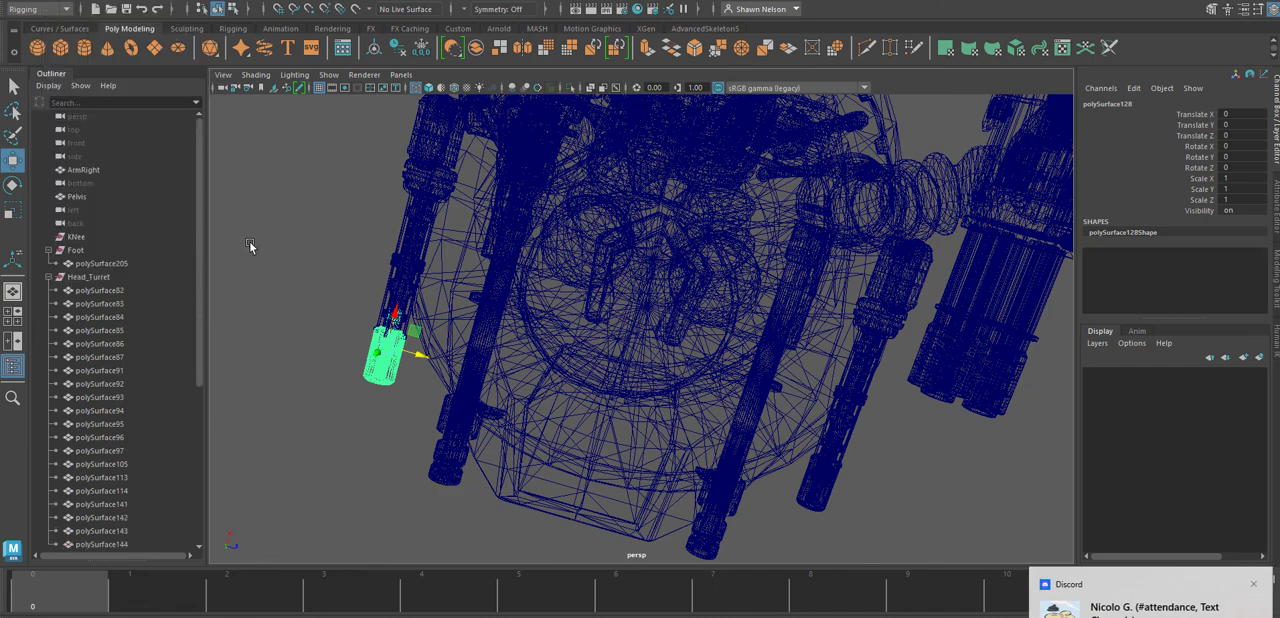
Rename the combined right muzzle mesh as Body_Muzzel.
scroll(155, 400, down, 5)
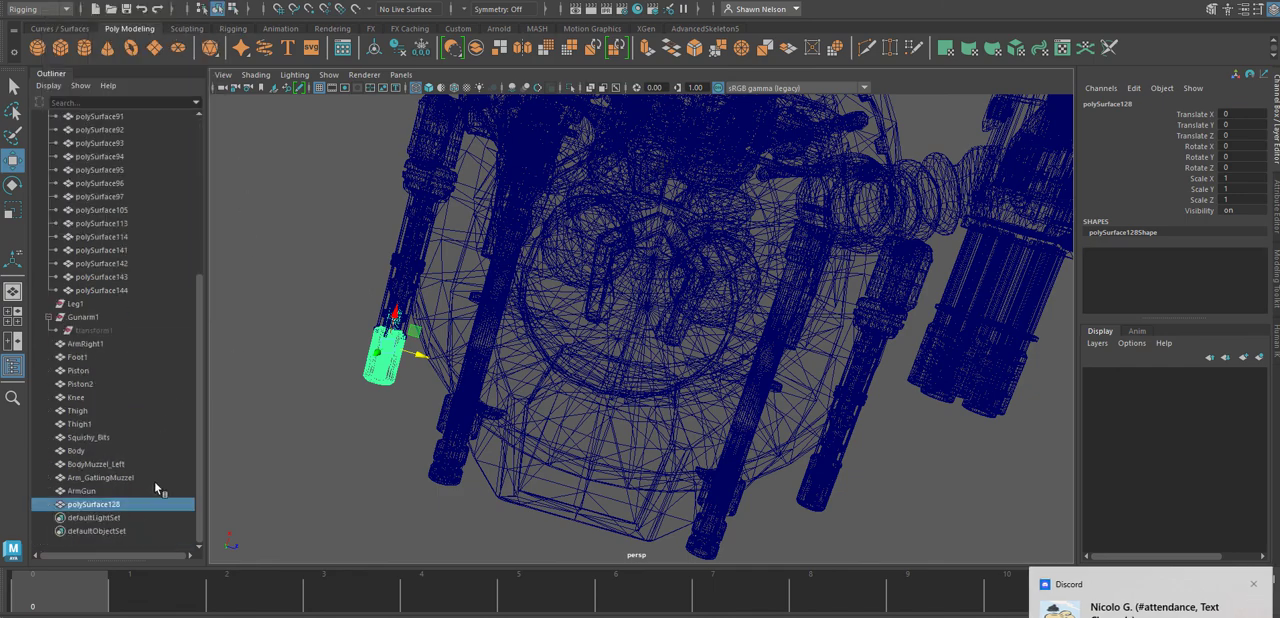
double_click(88, 503)
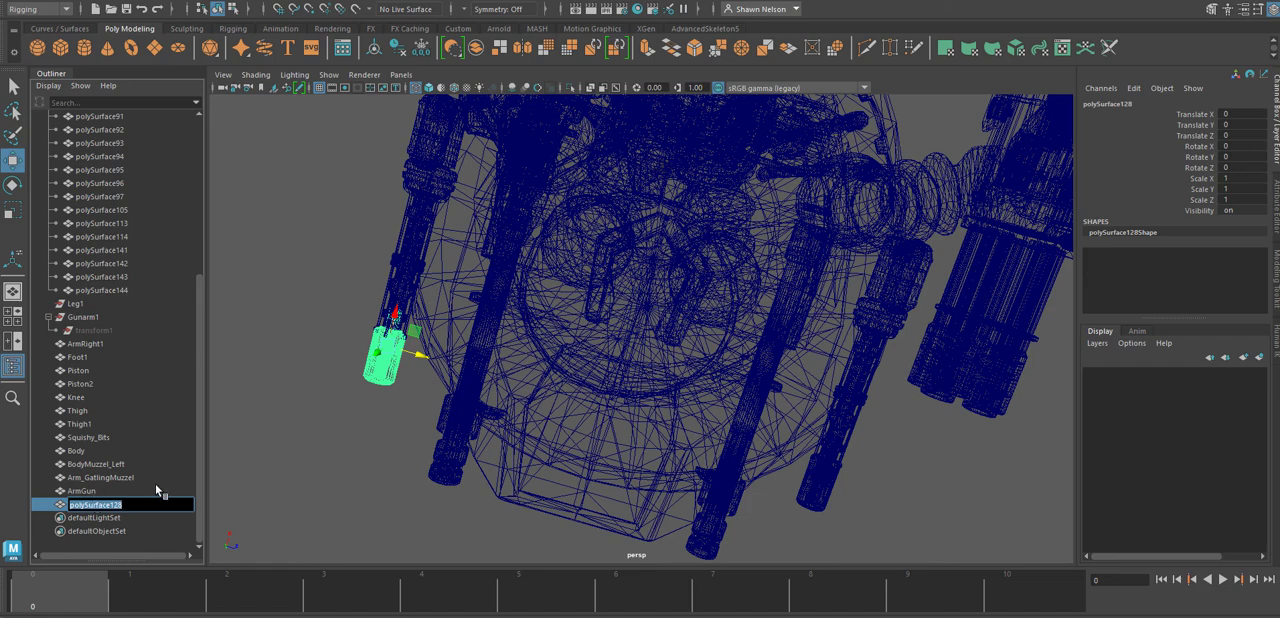
text(Body_Muzzel)
key(Return)
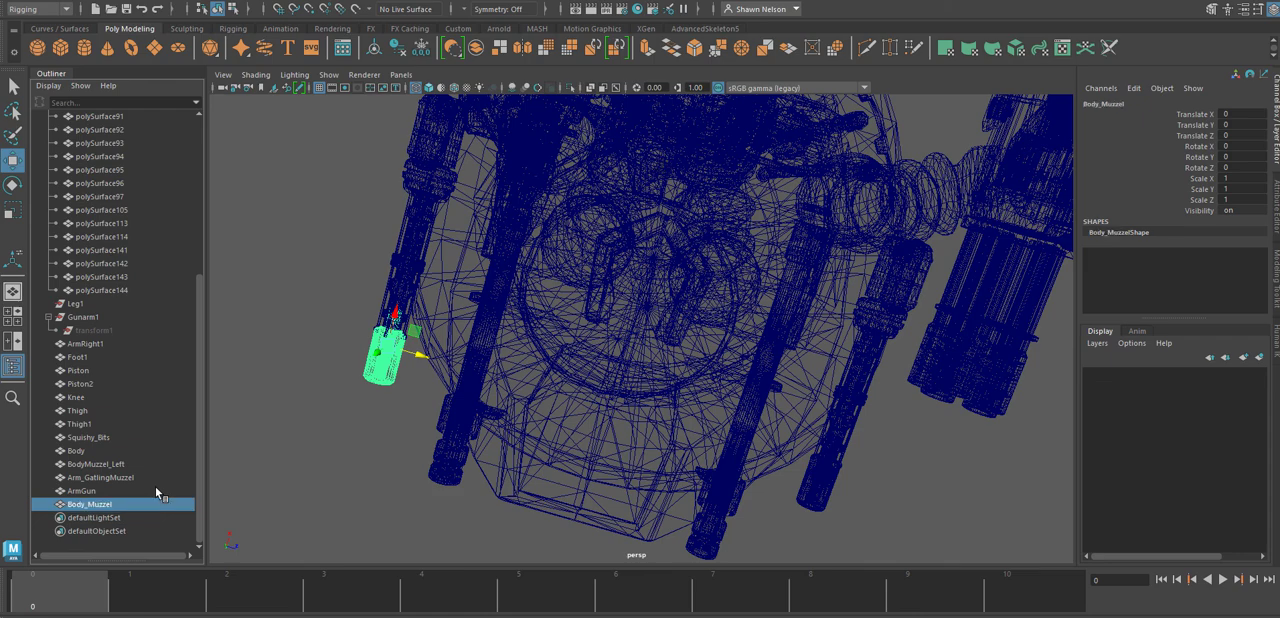
Select the remaining polySurface parts under Head_Turret and locate the loose pieces on the left body muzzle.
click(342, 396)
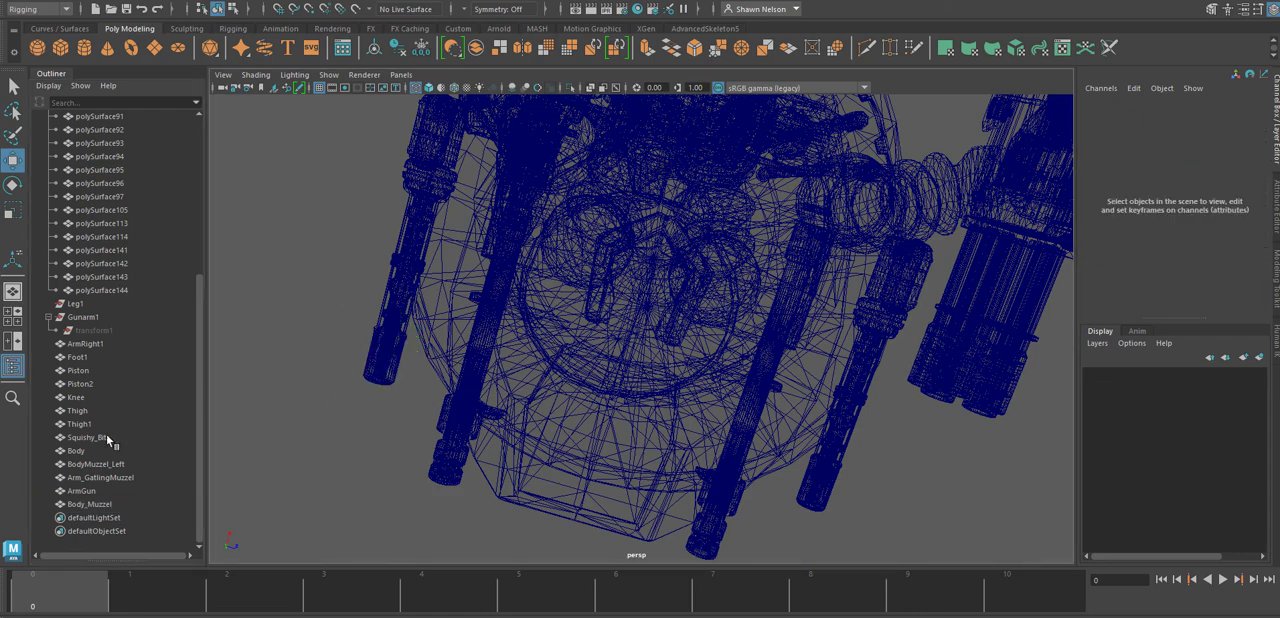
click(104, 293)
scroll(104, 293, up, 6)
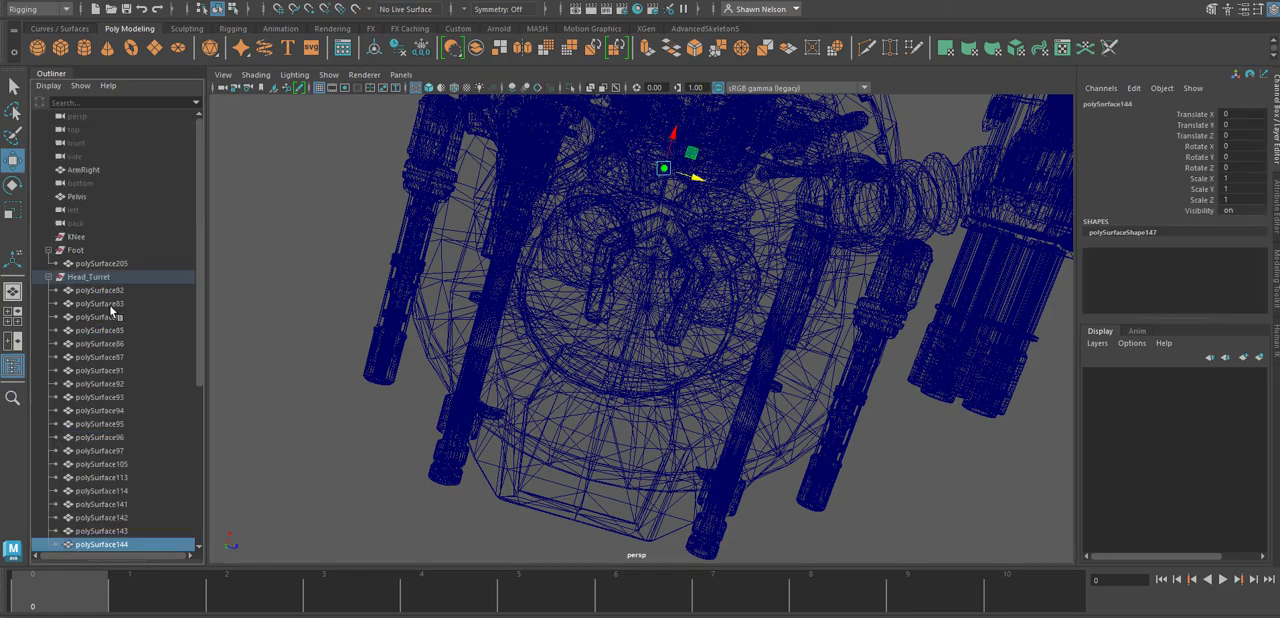
shift+click(106, 290)
scroll(129, 316, down, 5)
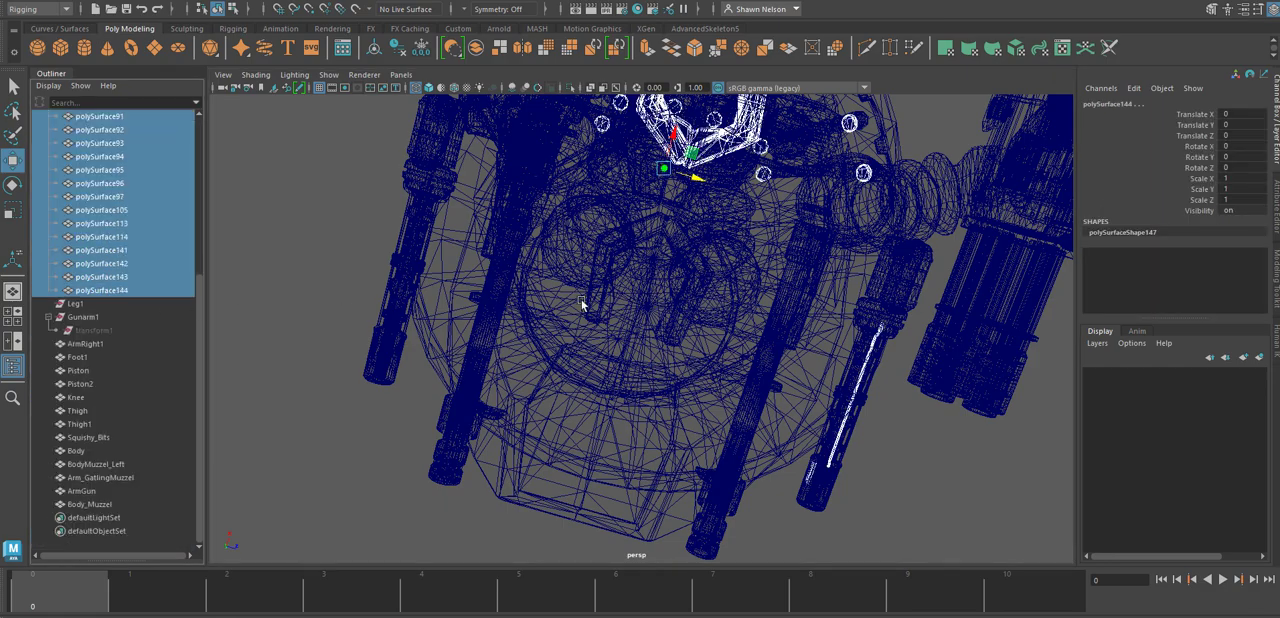
alt+drag(744, 261, 700, 143)
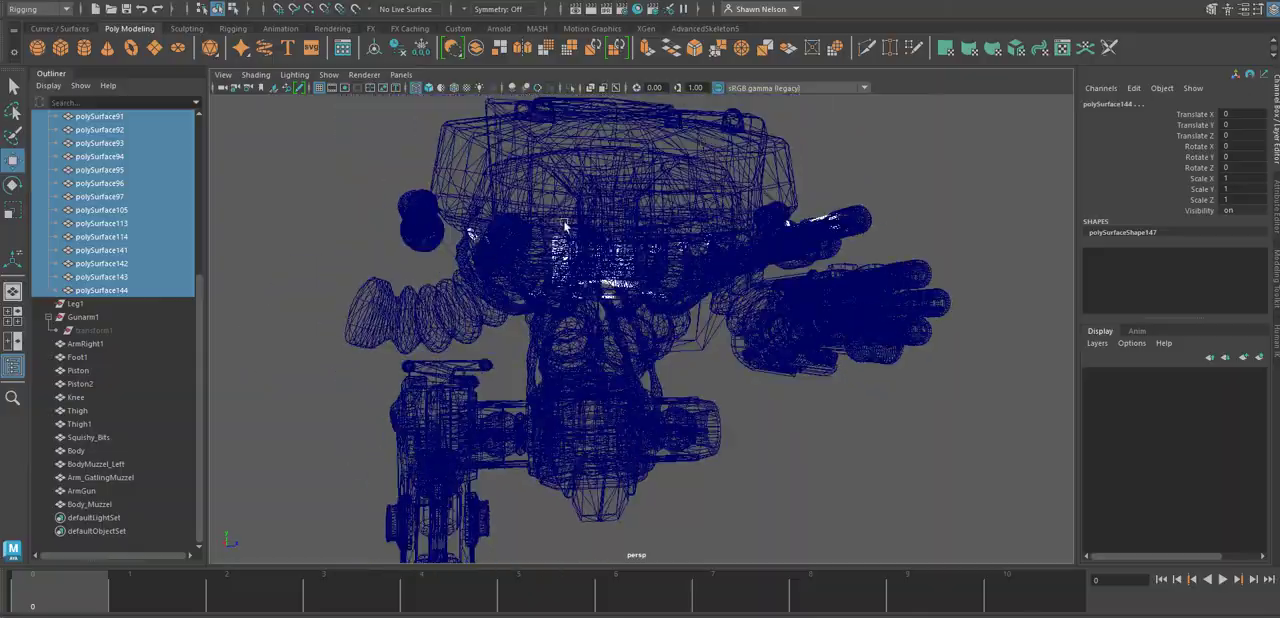
alt+drag(563, 221, 506, 374)
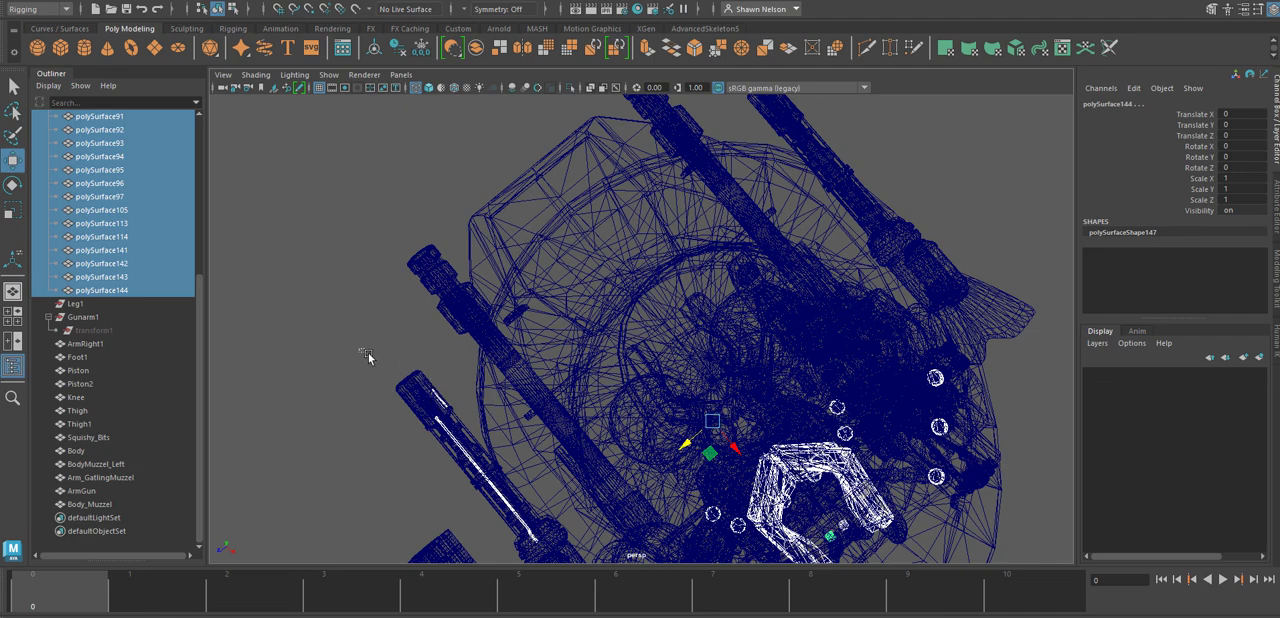
Combine BodyMuzzel_Left with its loose pieces polySurface113 and polySurface114.
drag(358, 348, 450, 406)
middle_drag(123, 226, 78, 344)
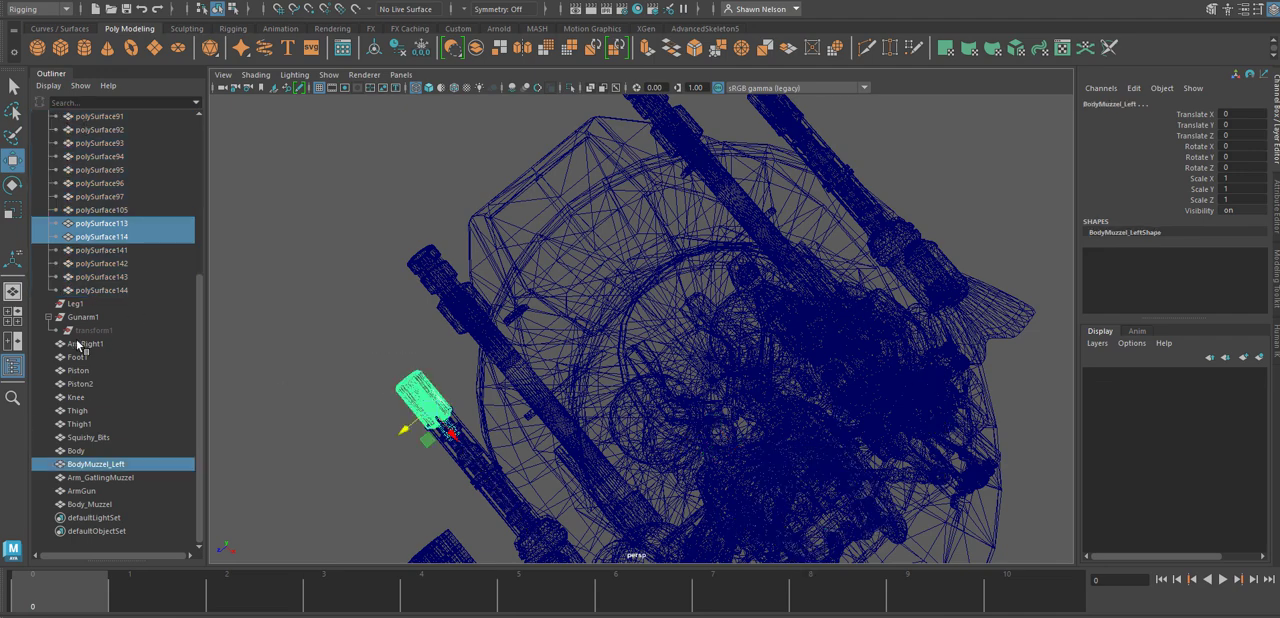
click(475, 50)
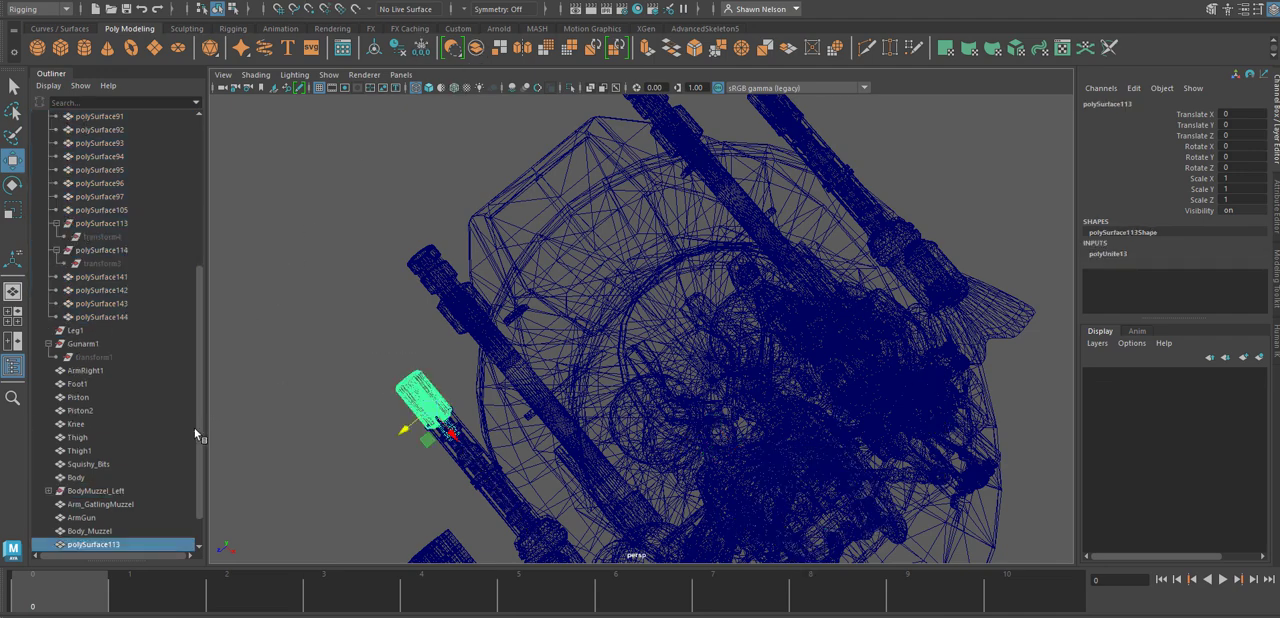
Rename the combined left muzzle mesh as Body_MuzzelL.
double_click(99, 547)
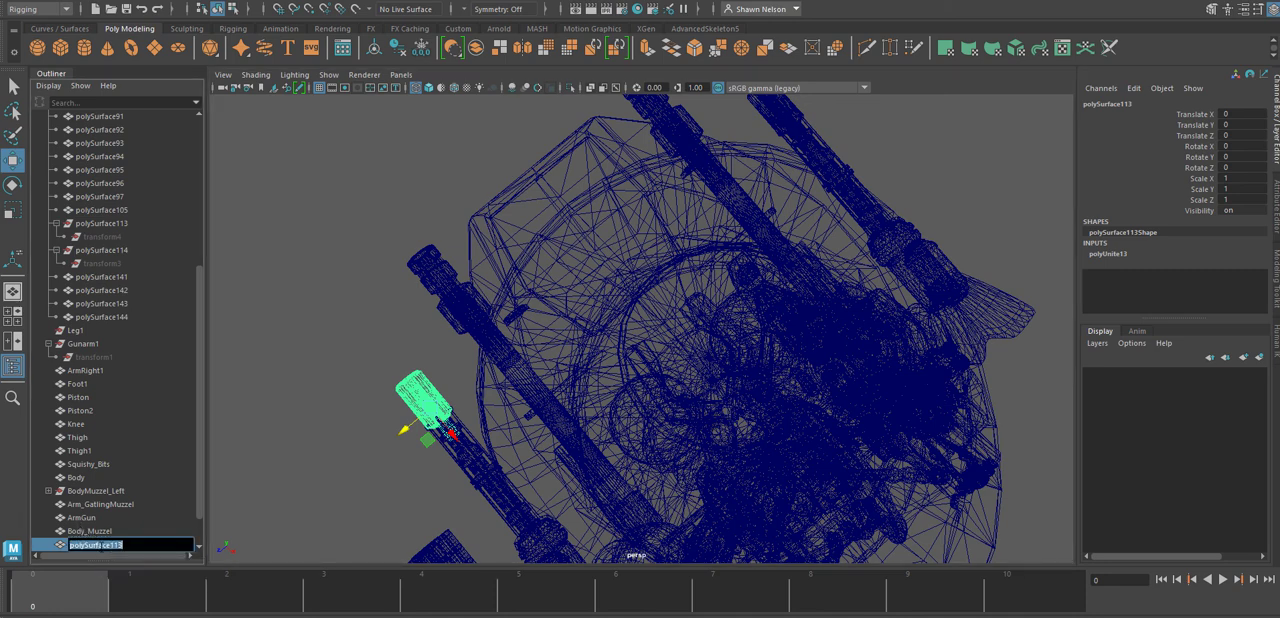
text(B)
key(Return)
Delete the construction history of the Body_Muzzel mesh.
click(165, 463)
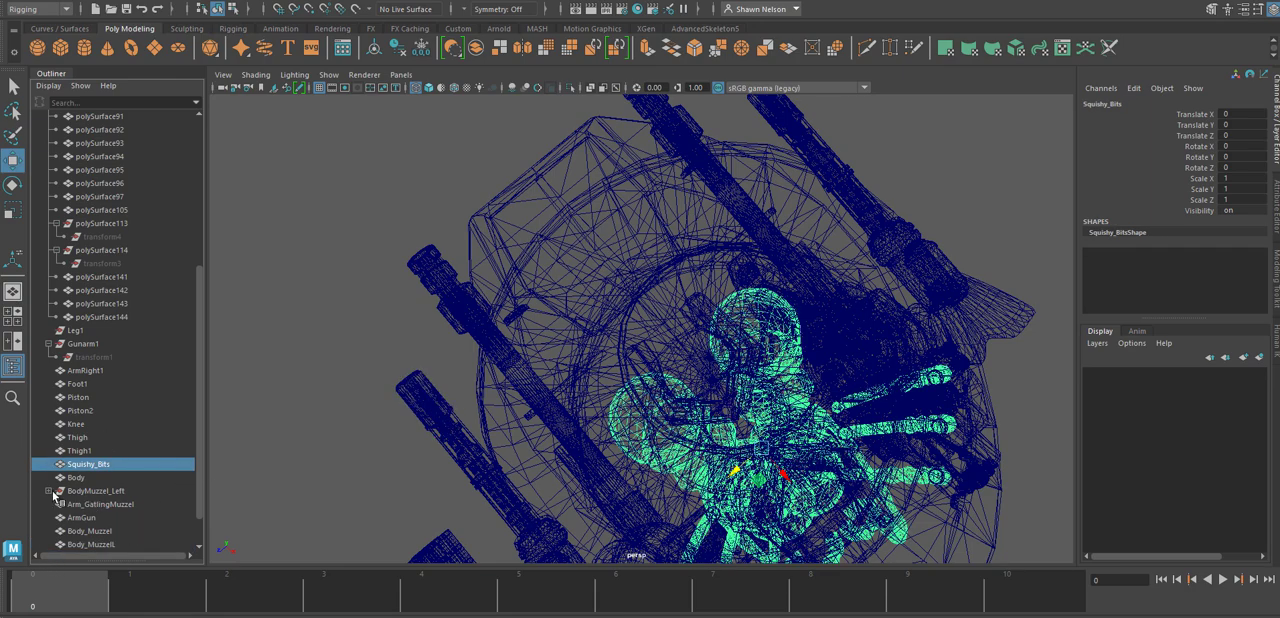
click(49, 492)
click(105, 491)
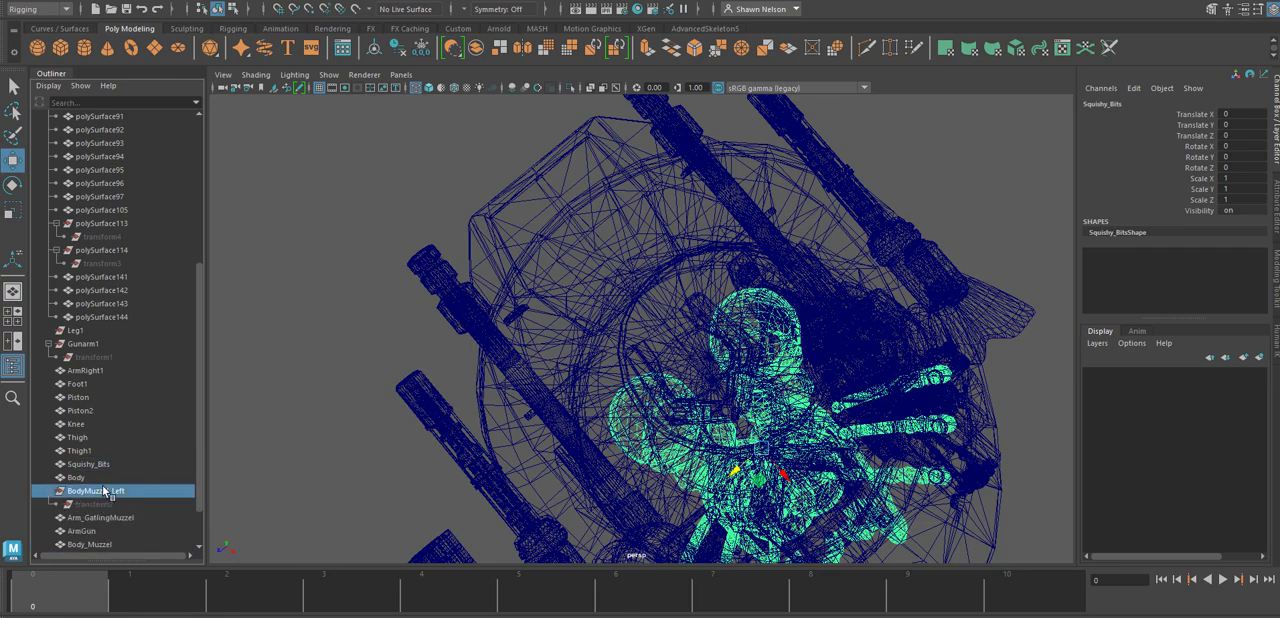
click(90, 544)
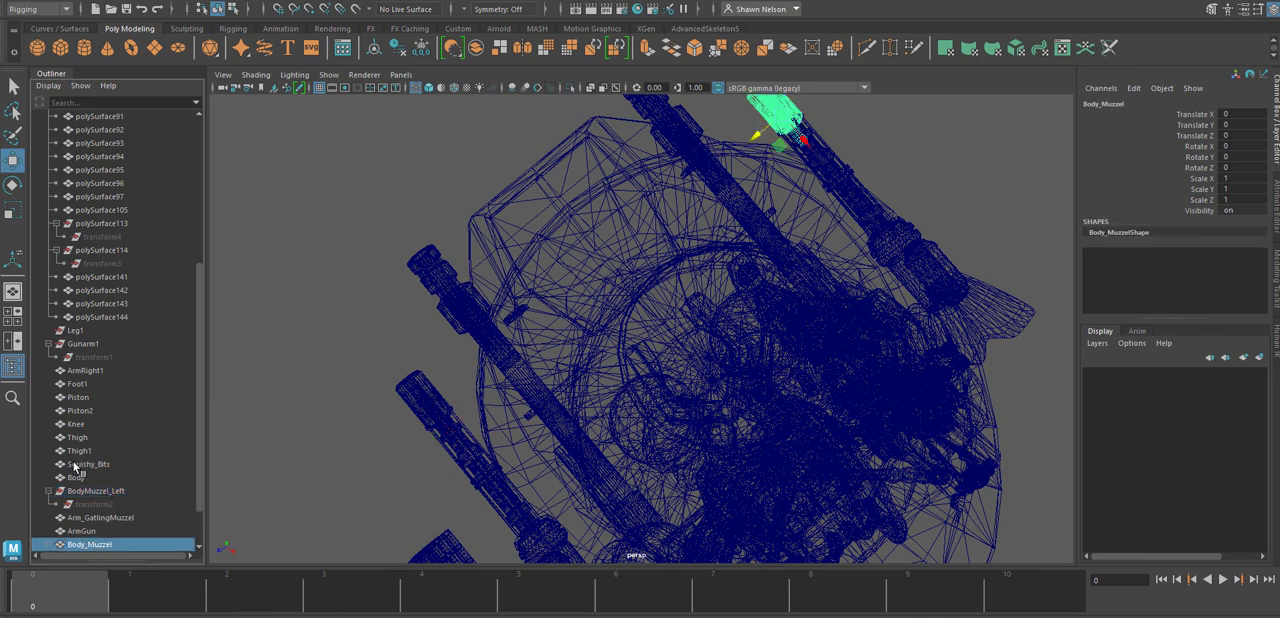
click(52, 5)
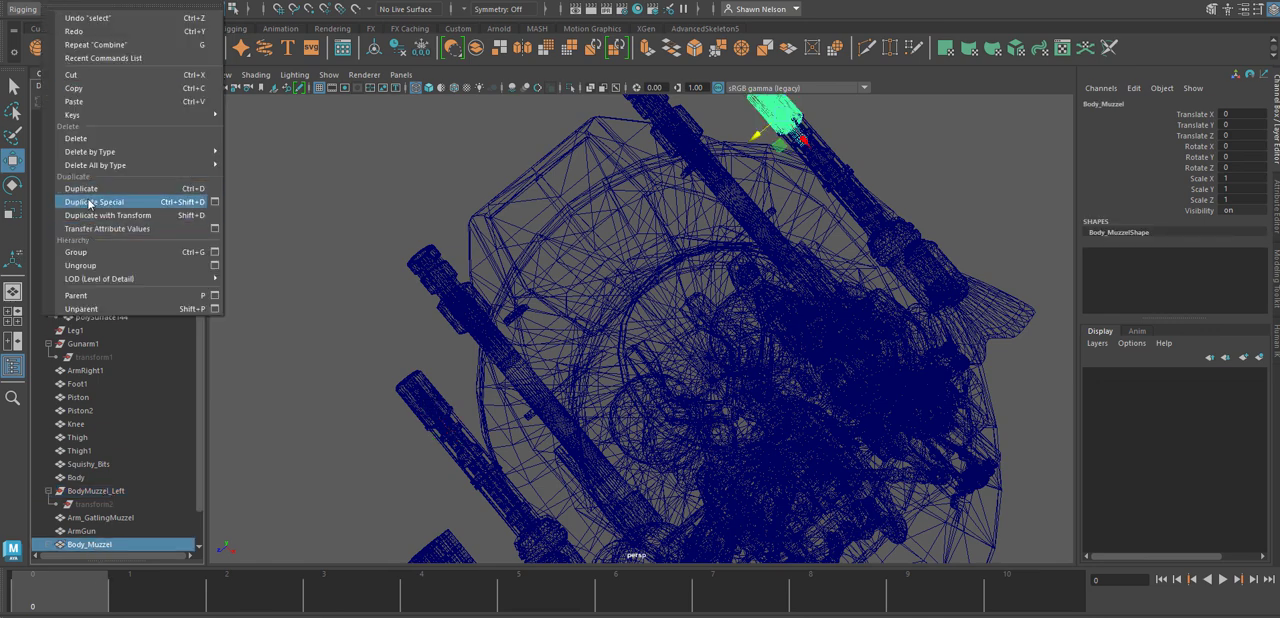
mouse_move(99, 152)
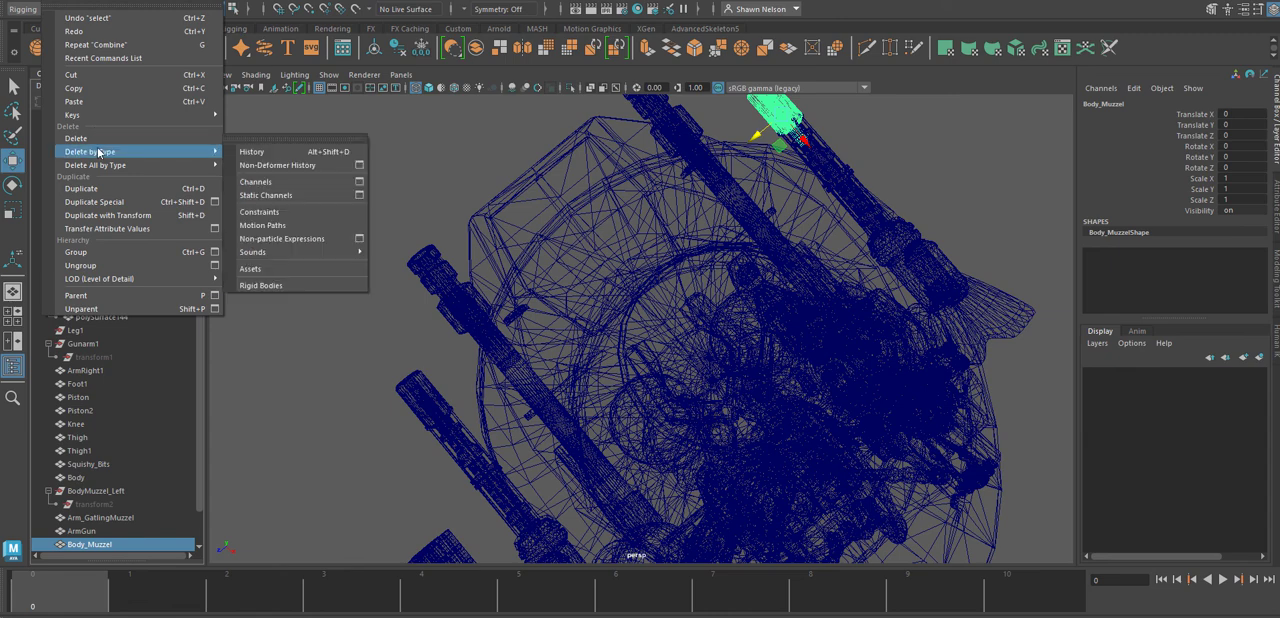
click(252, 151)
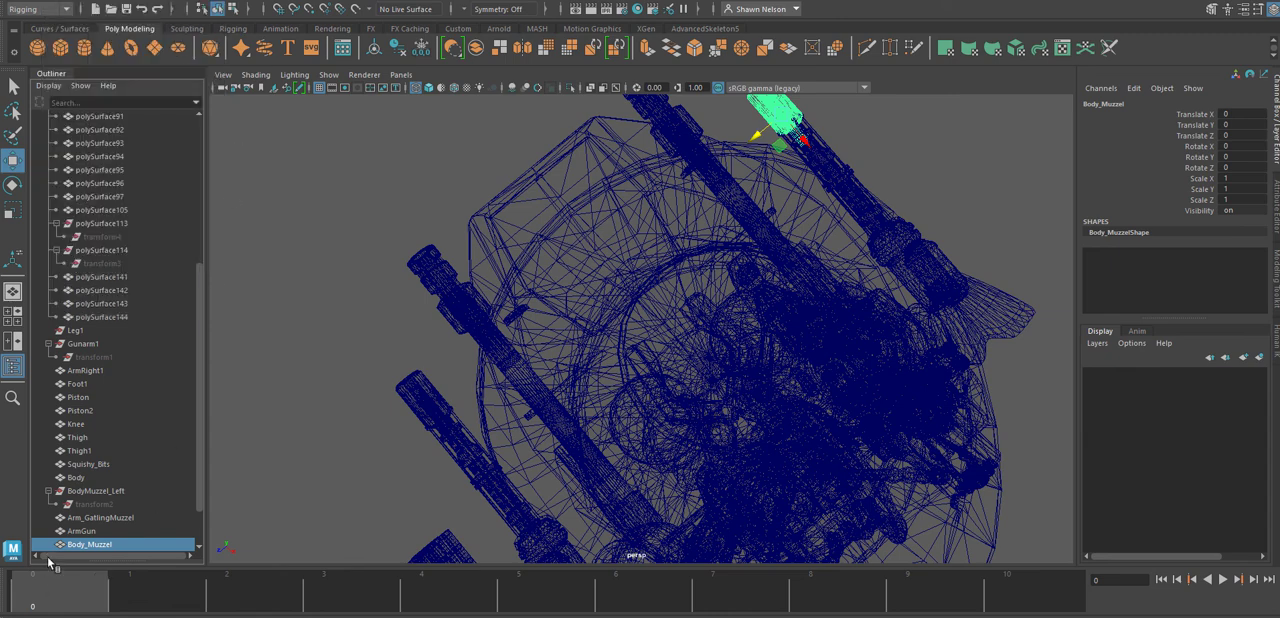
Try deleting the leftover BodyMuzzel_Left group and undo the deletion.
click(90, 491)
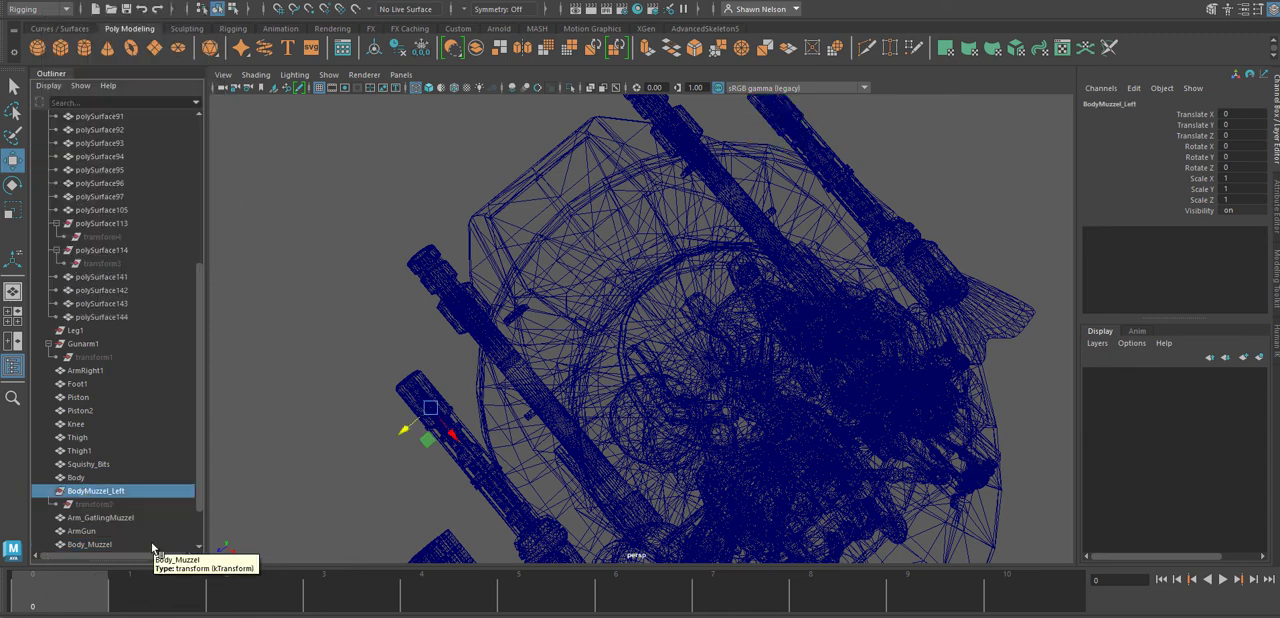
key(Delete)
key(ctrl+z)
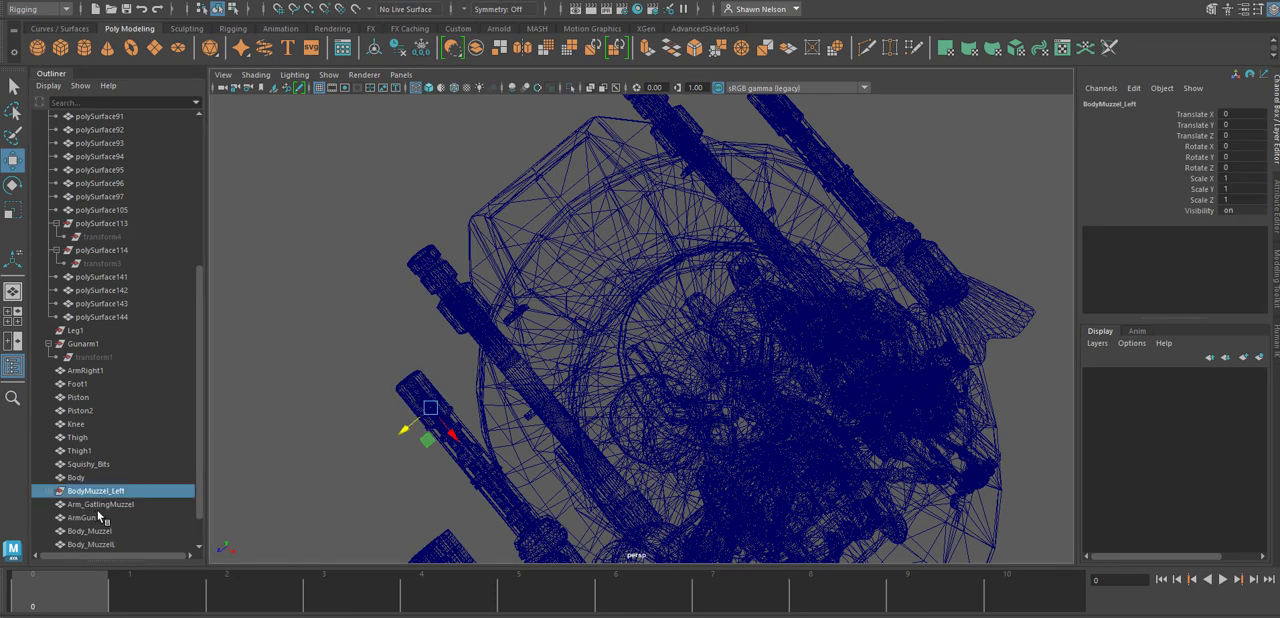
Try deleting the history on the BodyMuzzel_Left group together with its transform2 child.
click(49, 492)
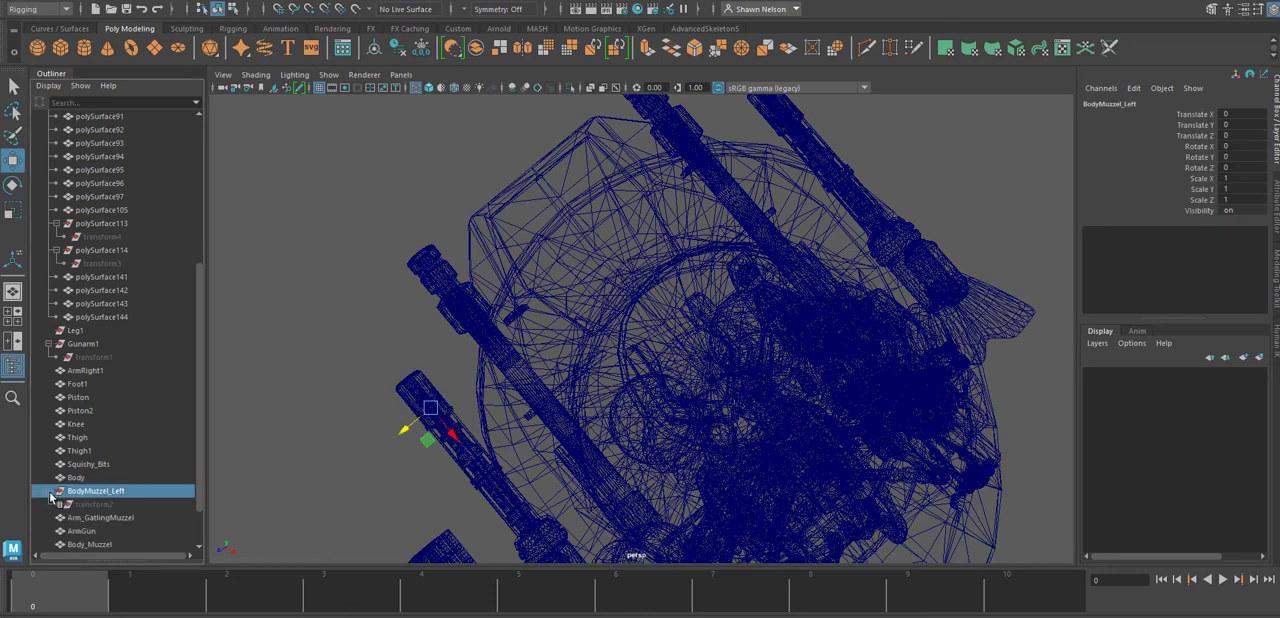
click(98, 505)
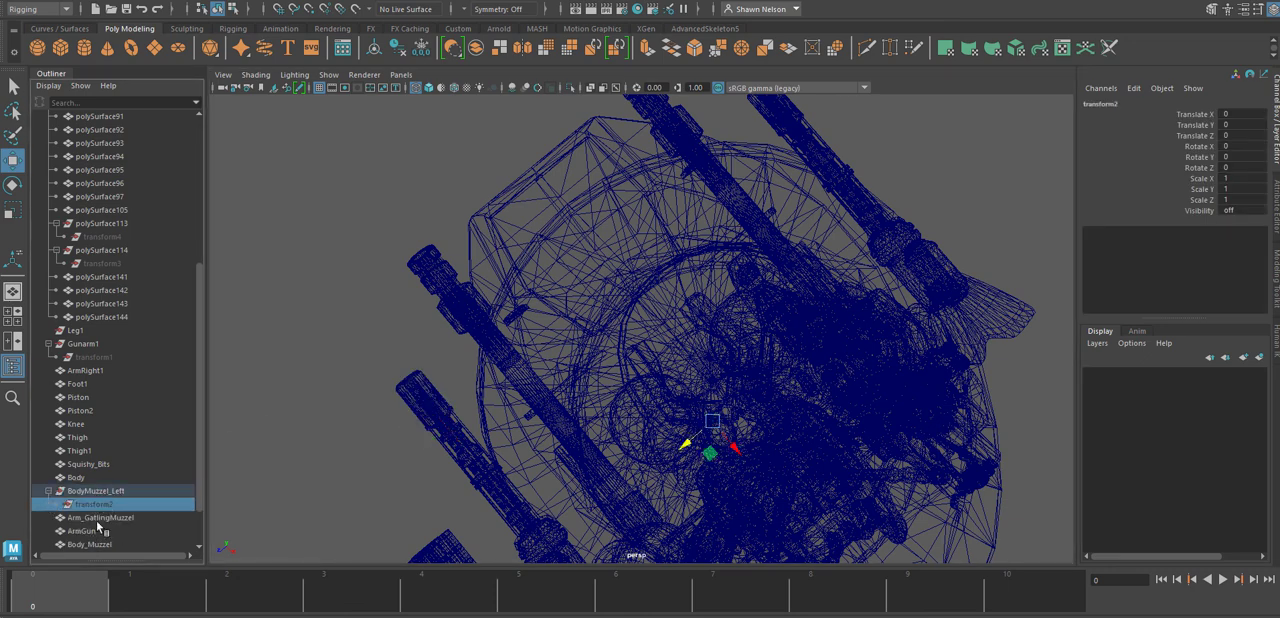
click(421, 392)
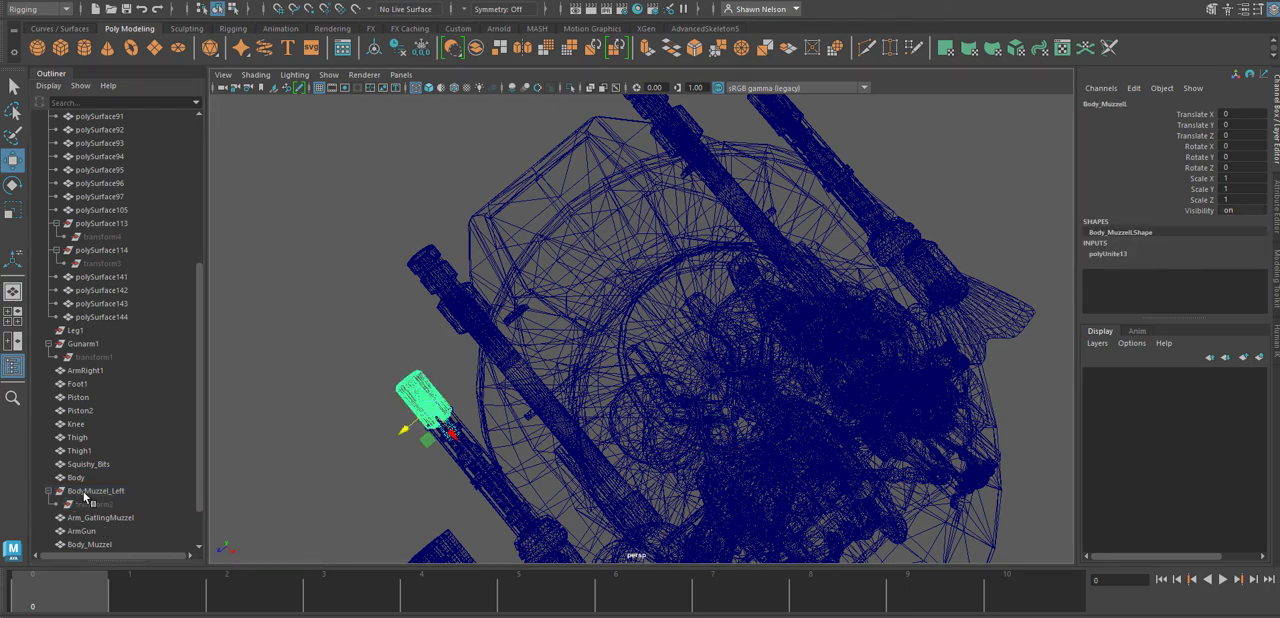
click(86, 491)
ctrl+click(86, 505)
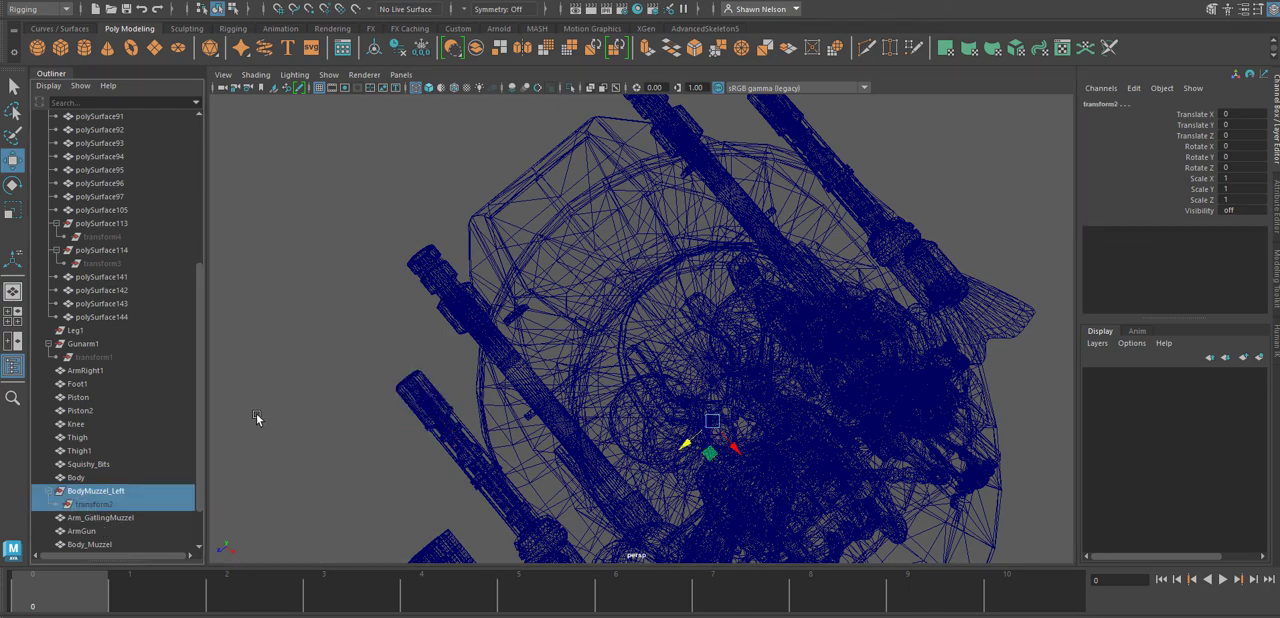
key(f)
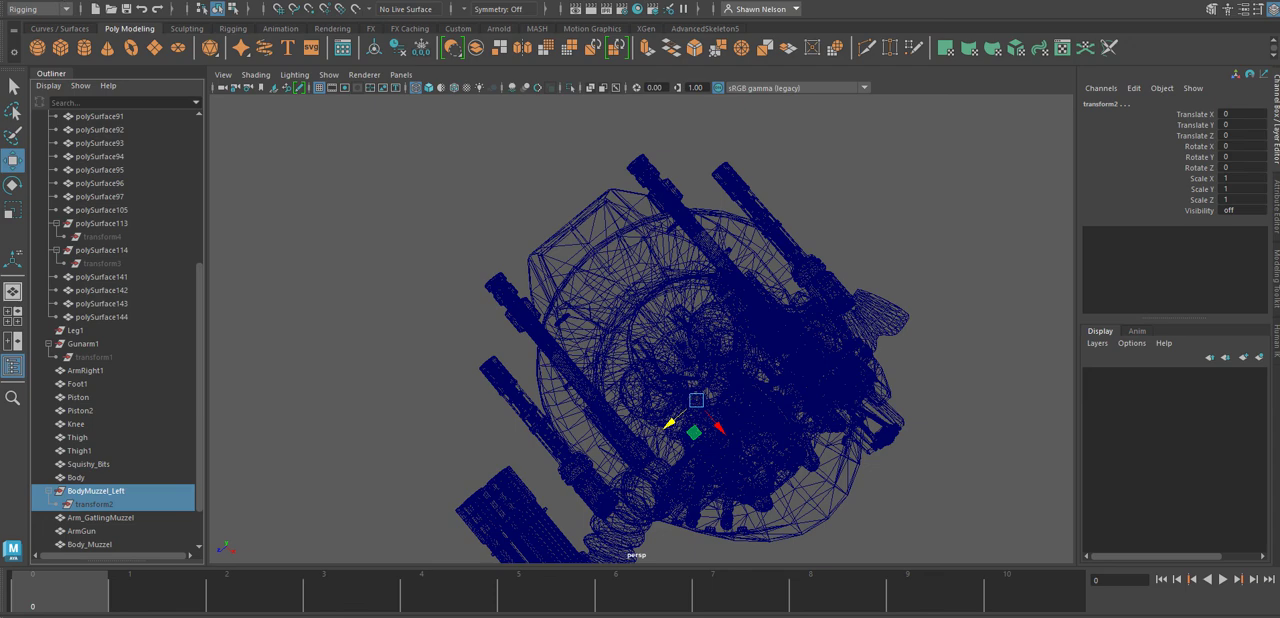
click(42, 1)
mouse_move(87, 151)
click(232, 152)
click(161, 503)
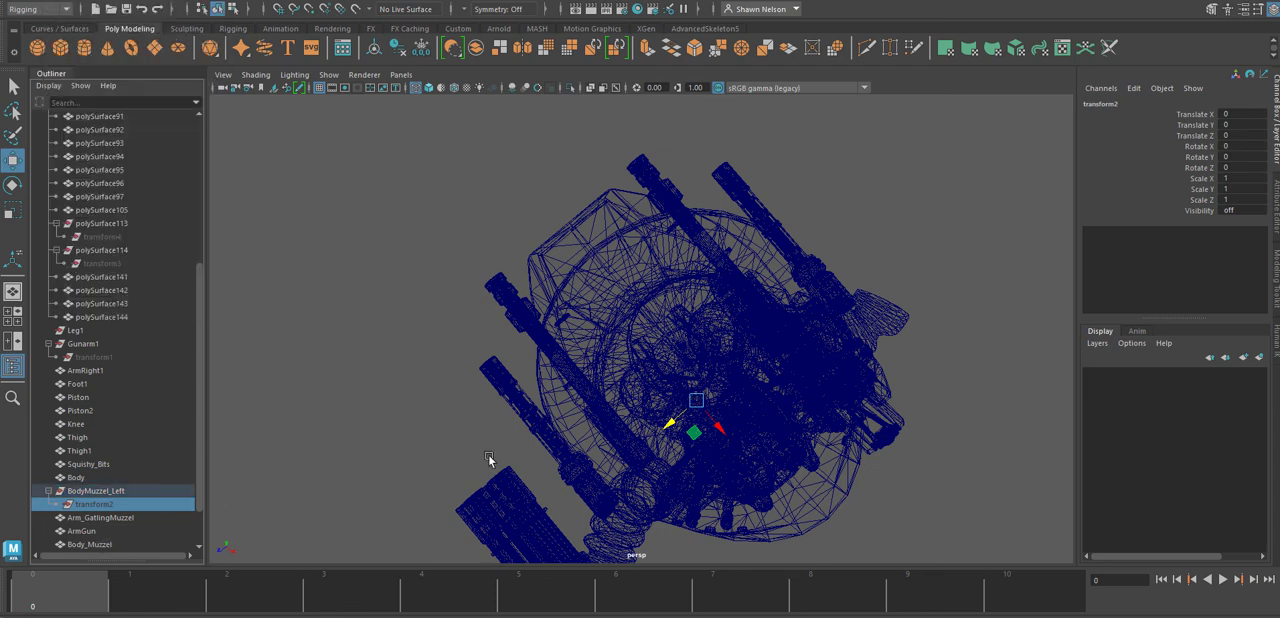
Try to unparent the Body_MuzzelL mesh and remove the BodyMuzzel_Left group, undoing the removal.
click(491, 367)
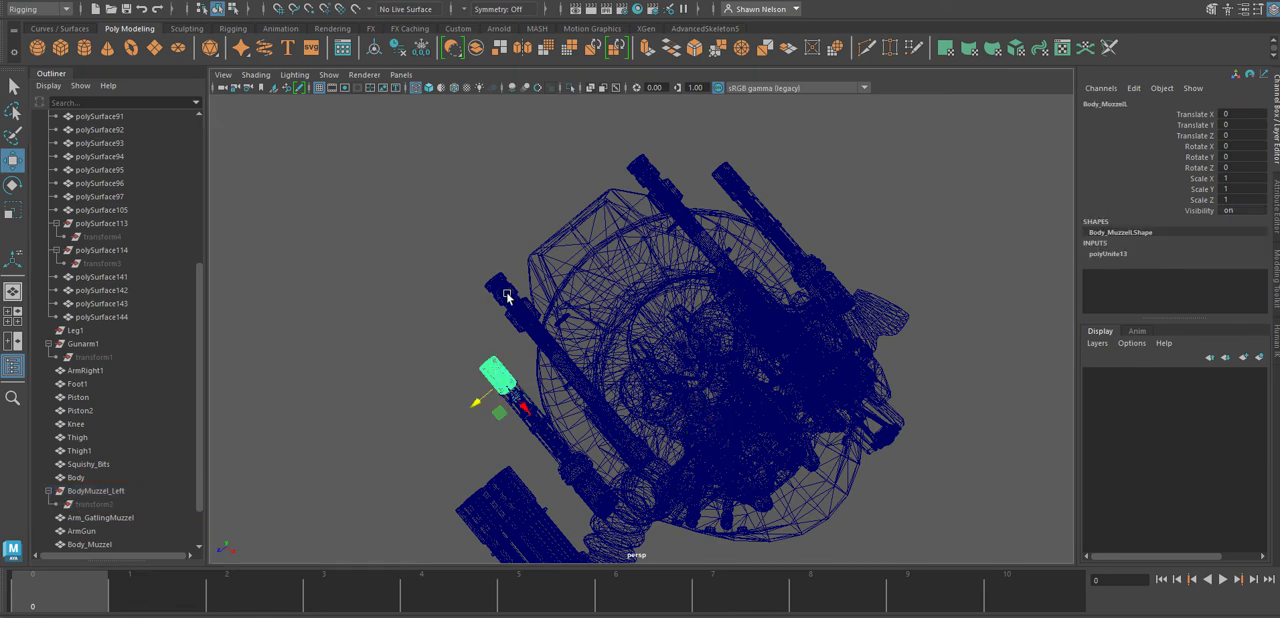
click(44, 2)
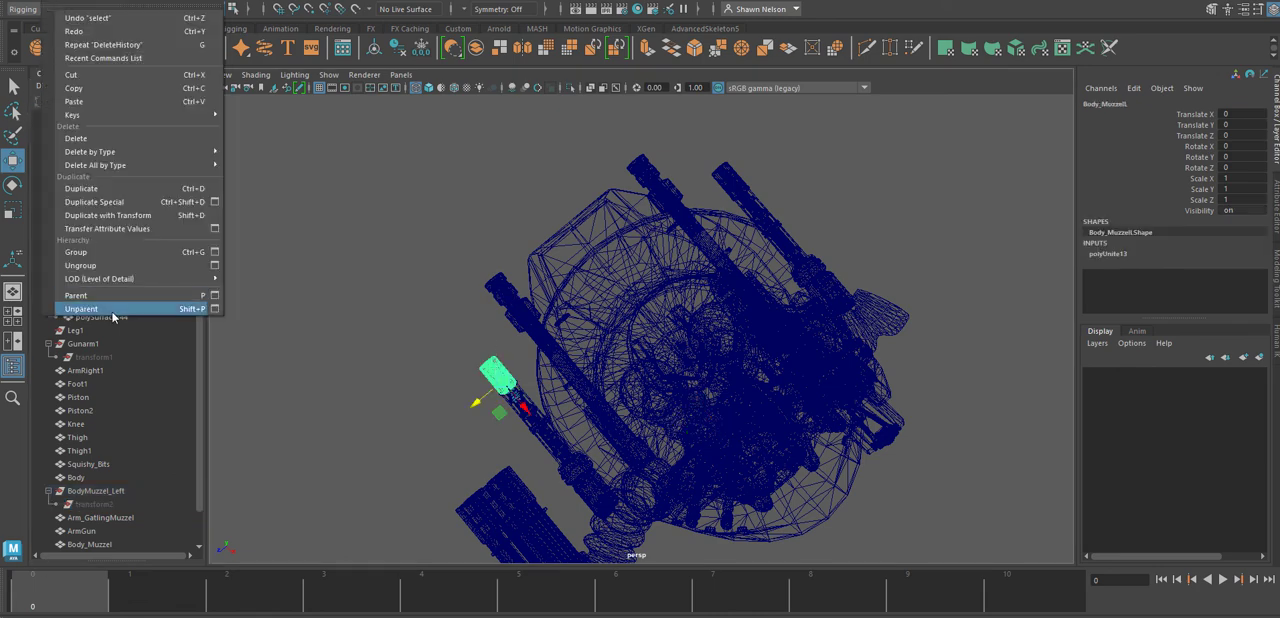
click(115, 310)
click(298, 476)
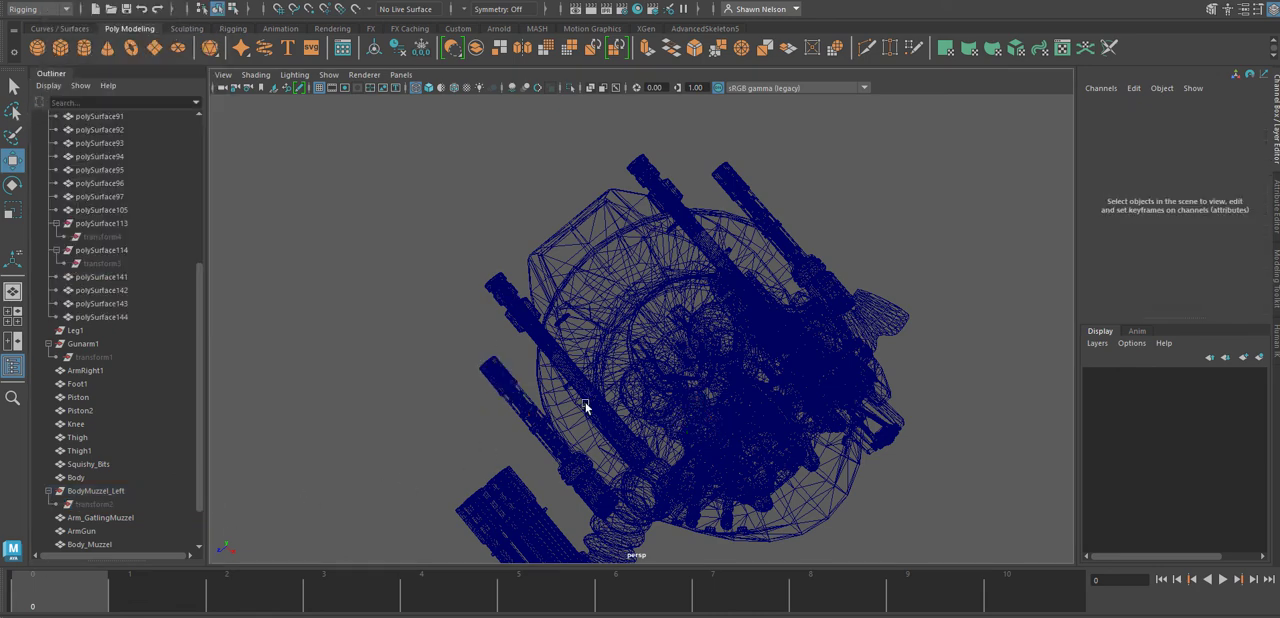
click(104, 492)
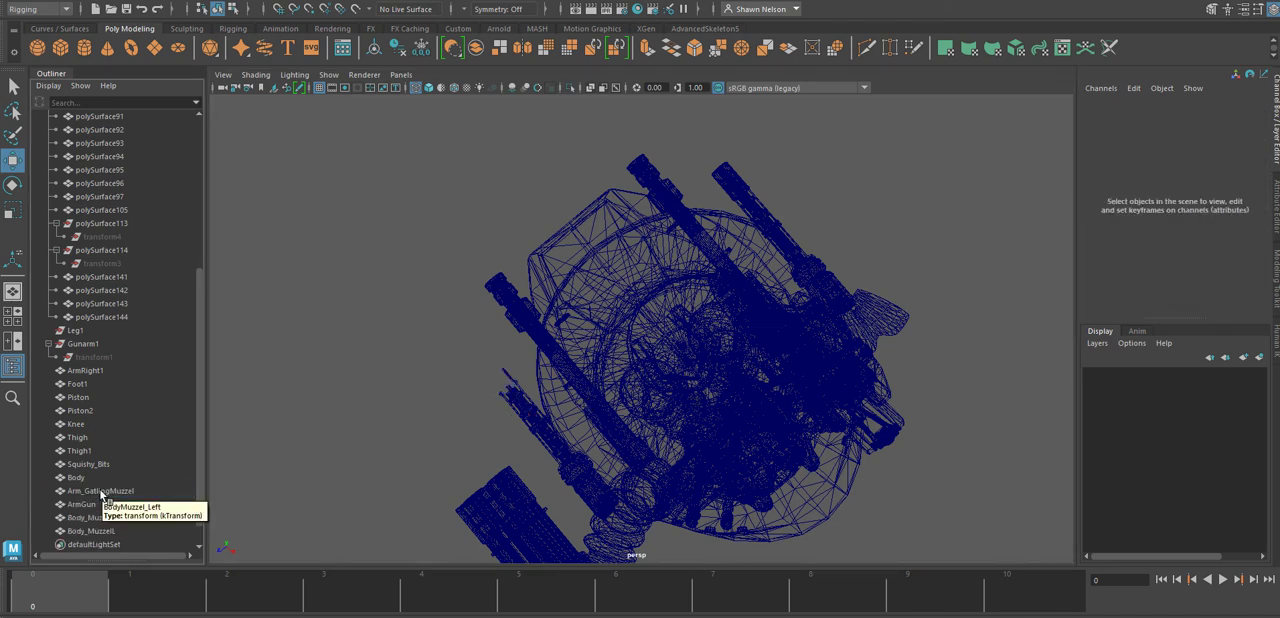
key(ctrl+z)
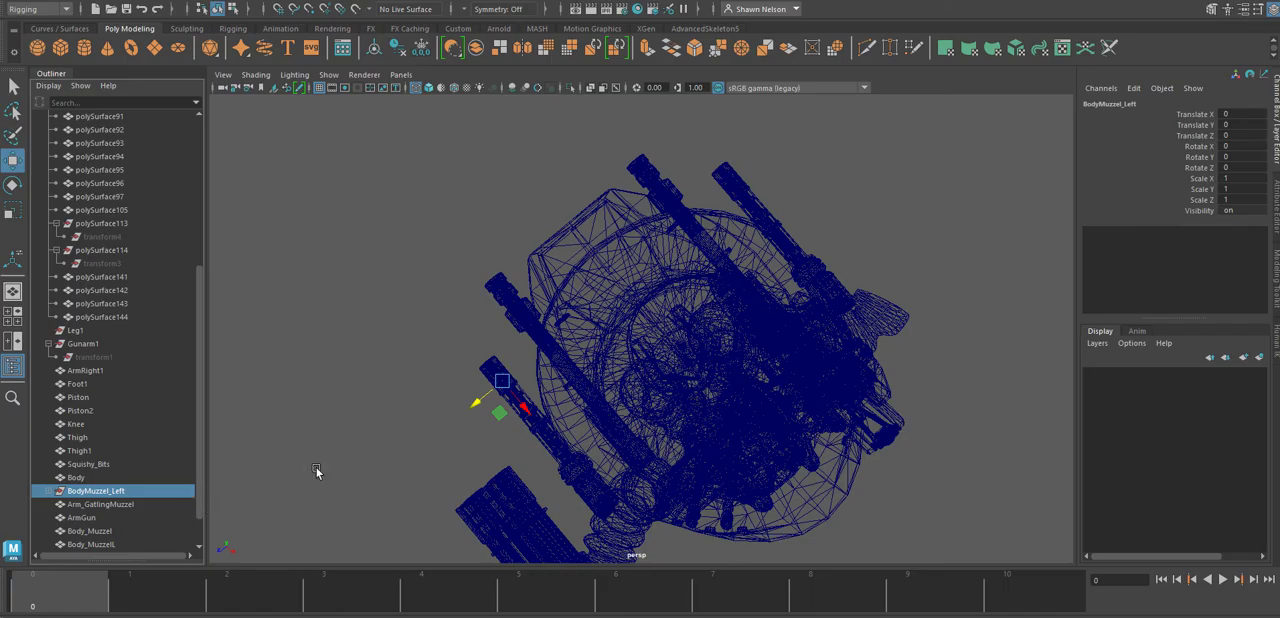
Try duplicating the BodyMuzzel_Left group and moving the copy away from the barrel to about 58.6 on Translate Z.
alt+drag(334, 465, 405, 388)
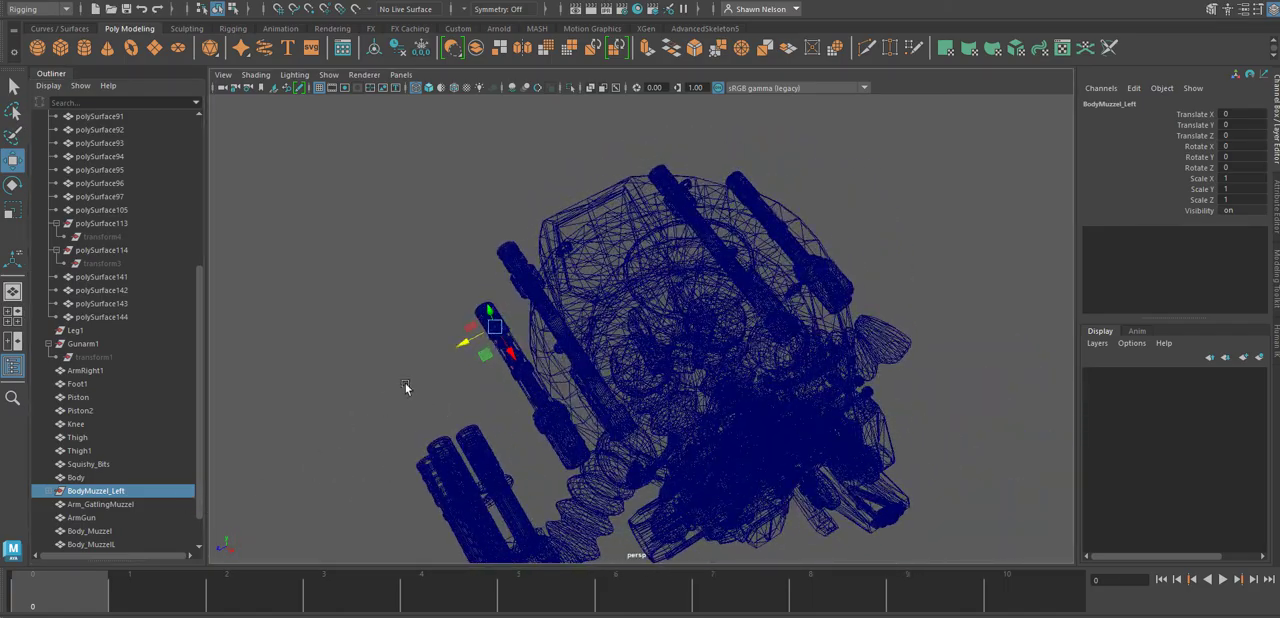
alt+right_drag(372, 293, 460, 452)
alt+middle_drag(410, 334, 616, 335)
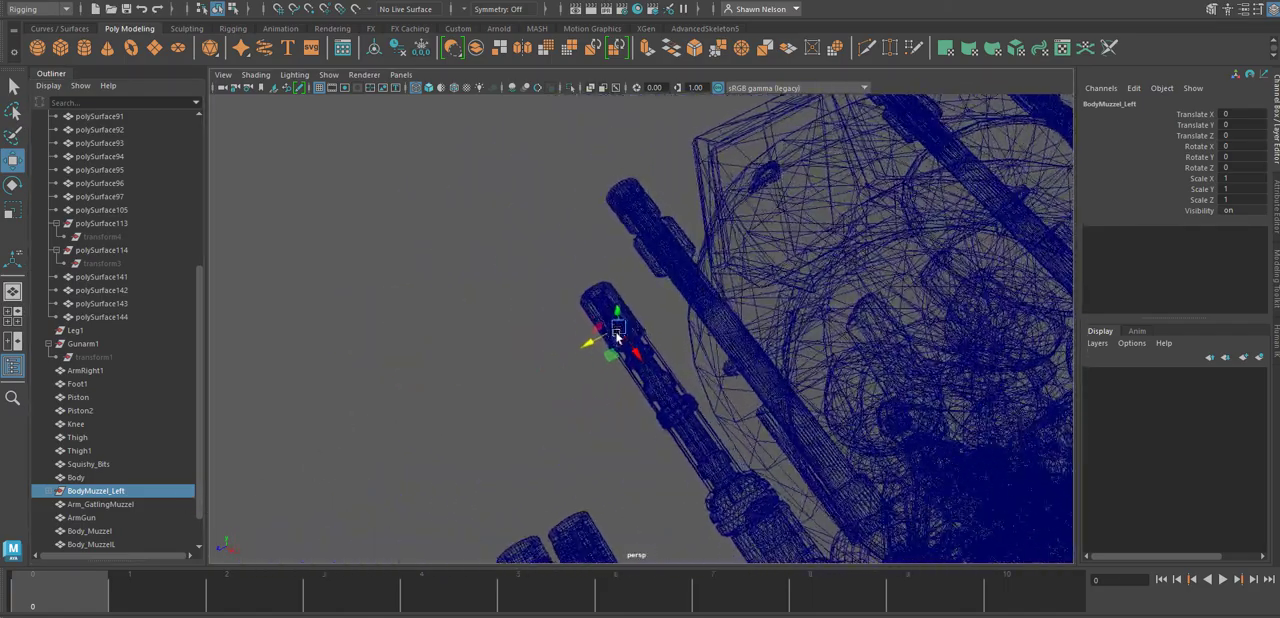
key(ctrl+d)
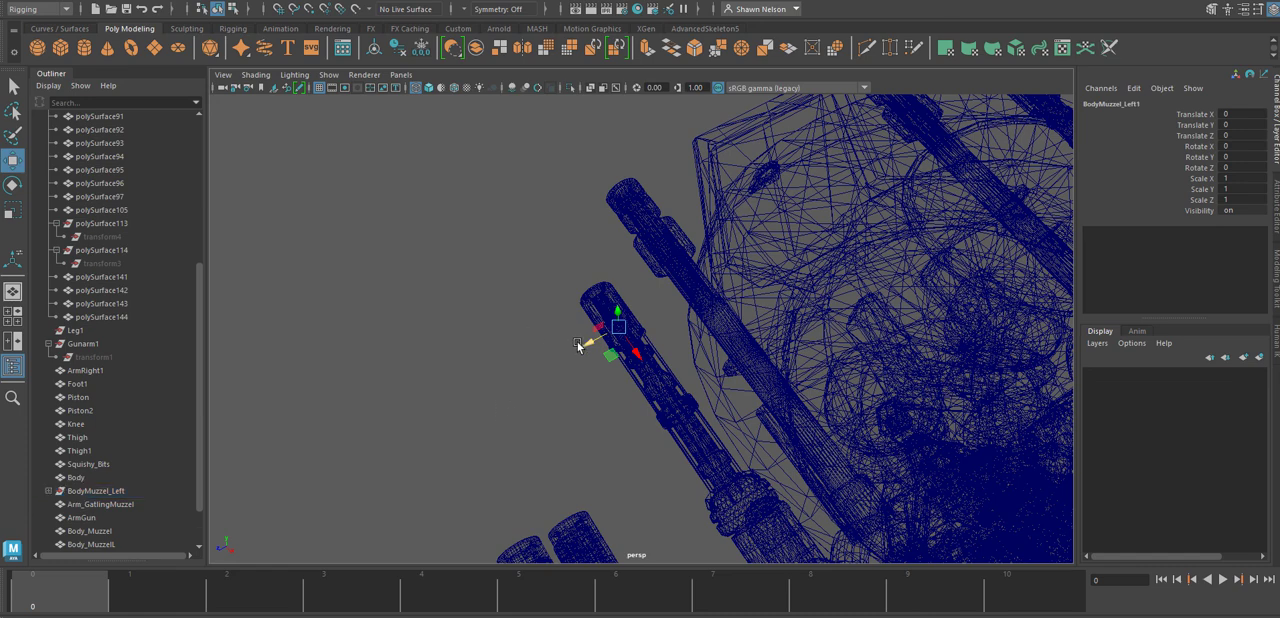
drag(585, 345, 511, 383)
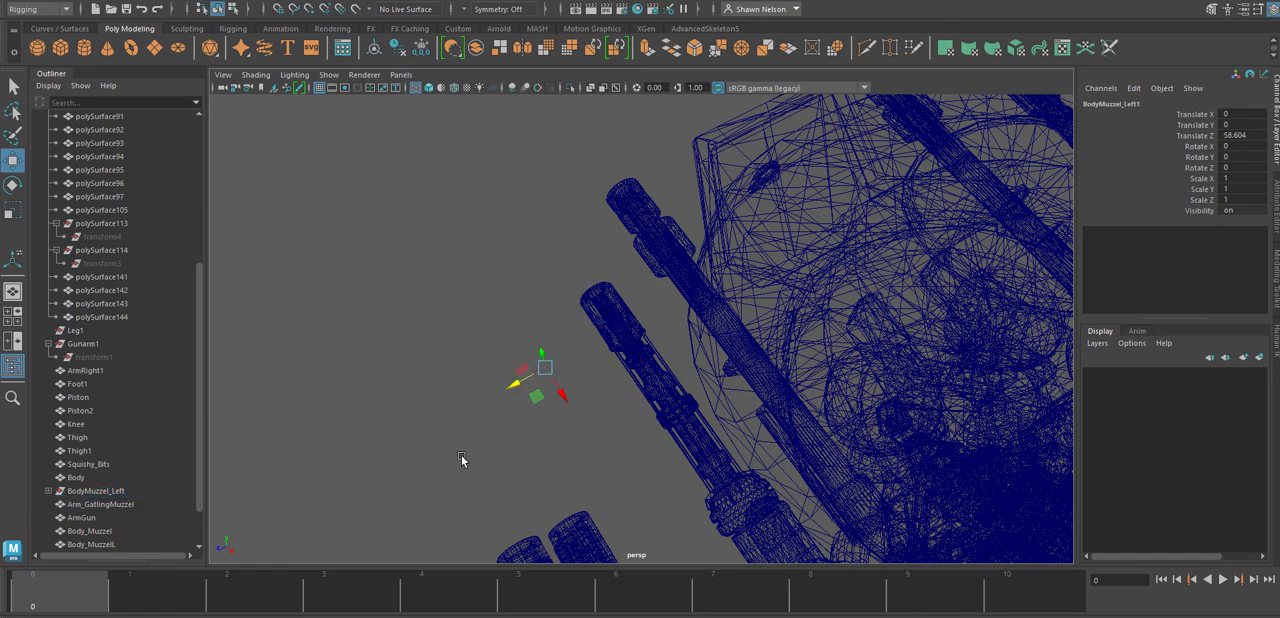
click(324, 472)
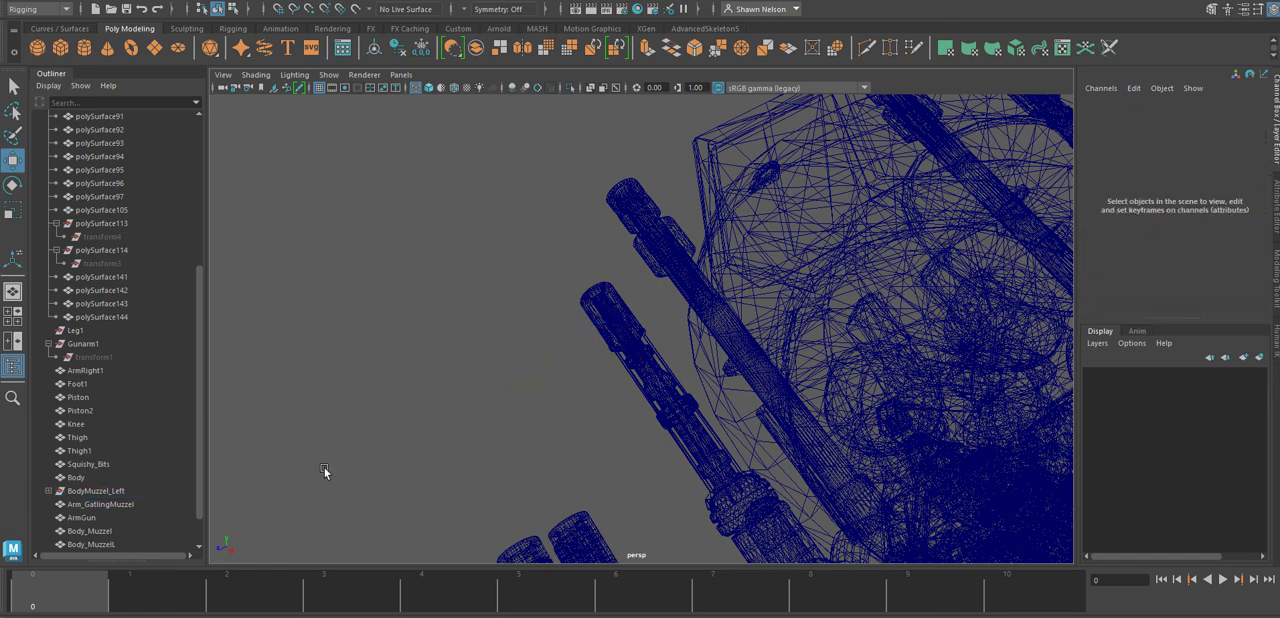
Duplicate the Body_MuzzelL mesh and move the copy clear of the barrel, to about 80.2 on Translate Z.
click(100, 491)
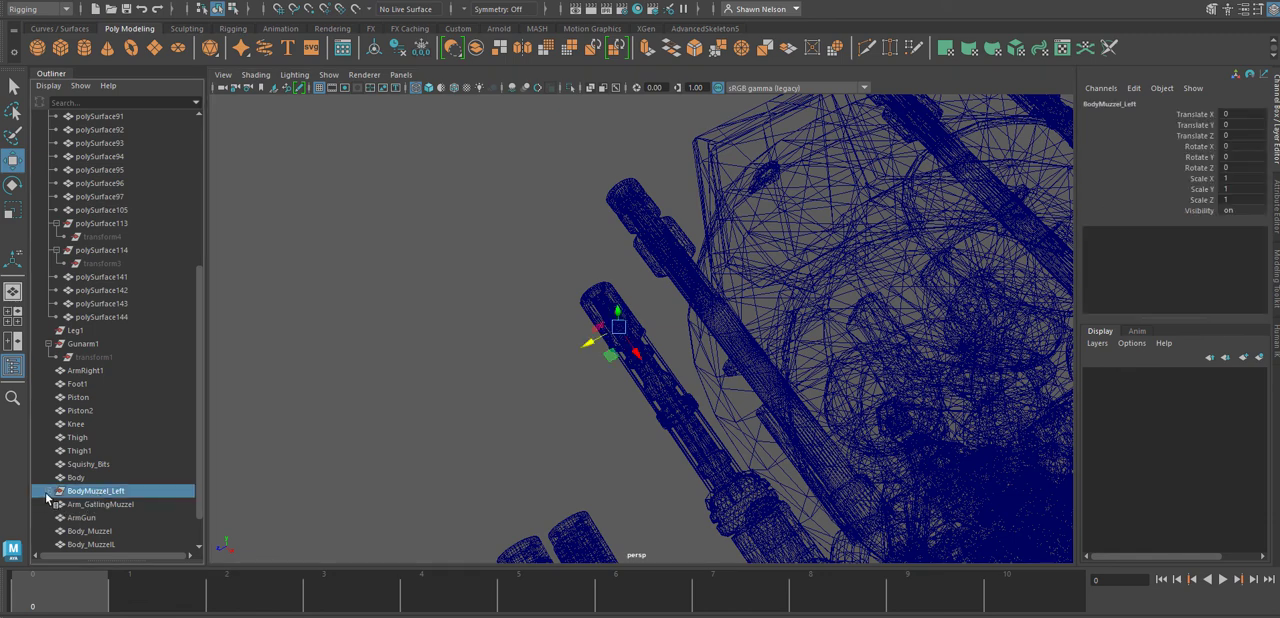
click(47, 492)
click(92, 504)
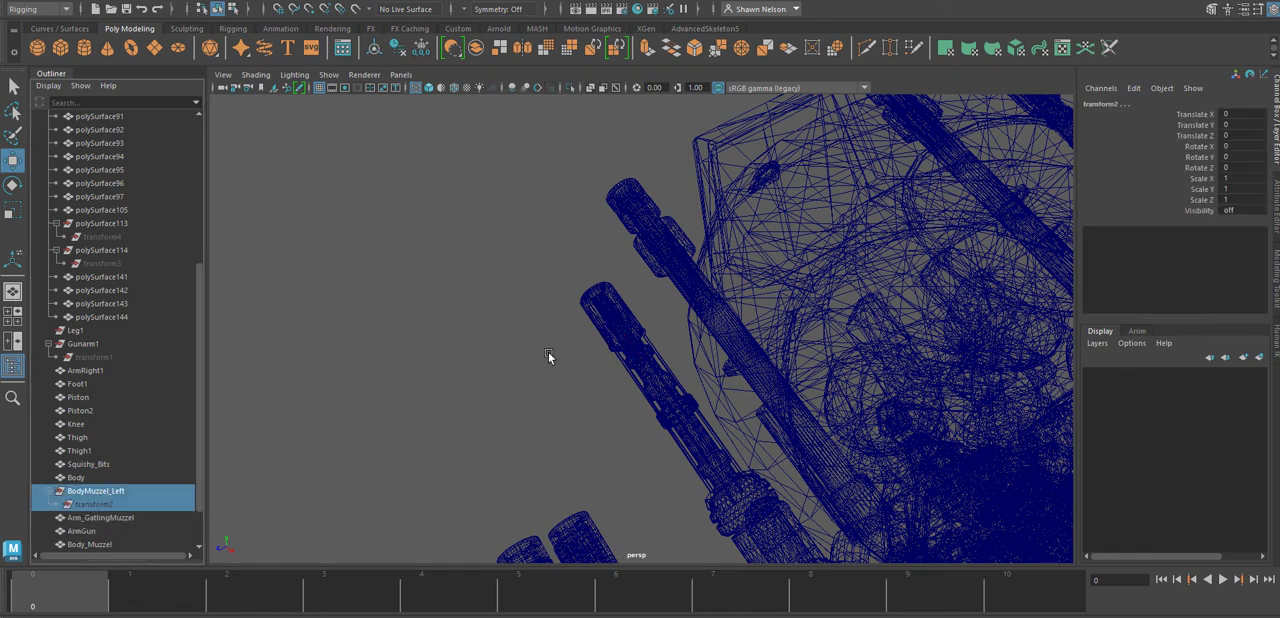
click(101, 493)
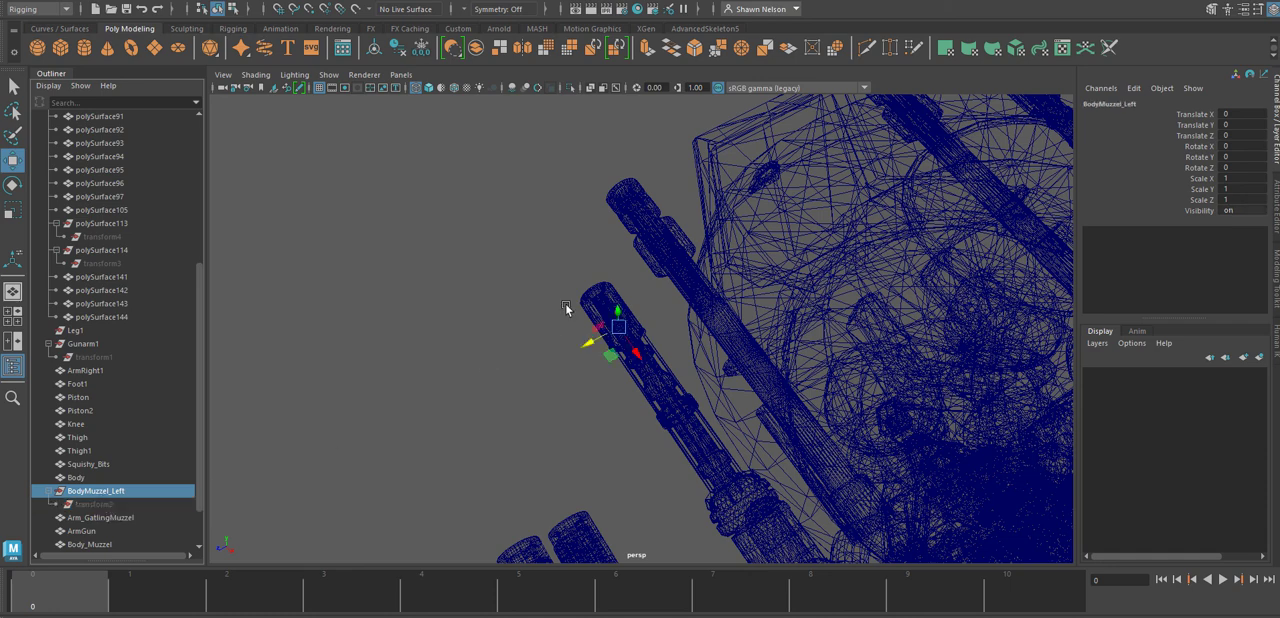
drag(550, 285, 604, 332)
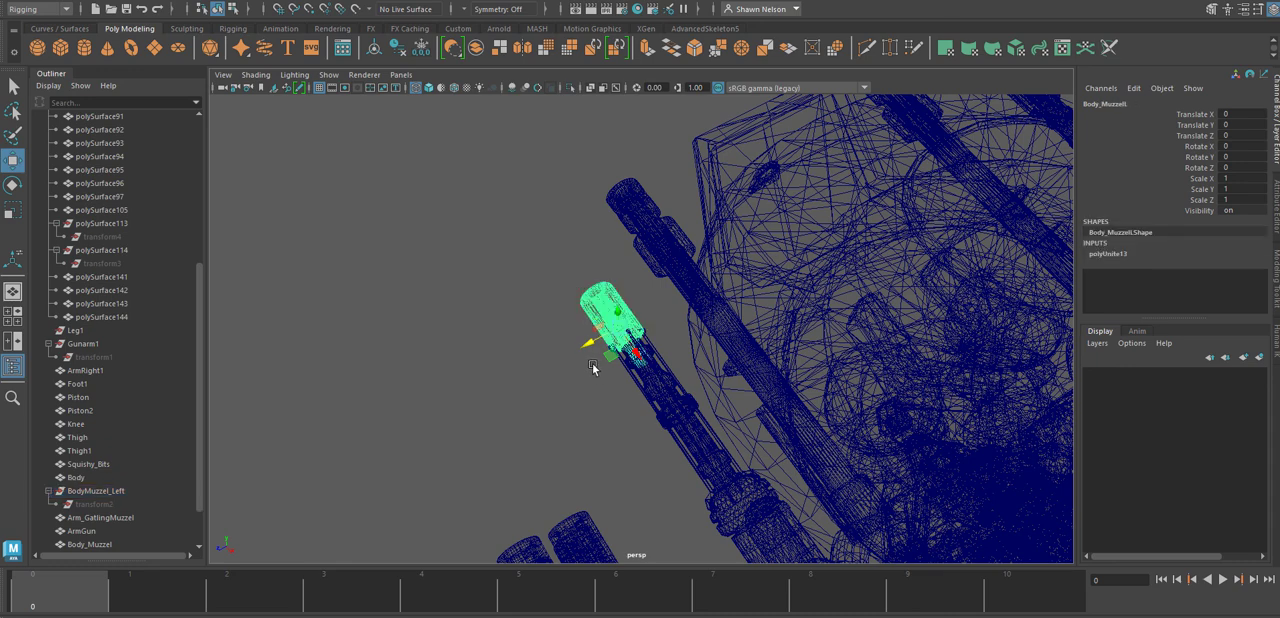
key(ctrl+d)
middle_drag(590, 358, 515, 366)
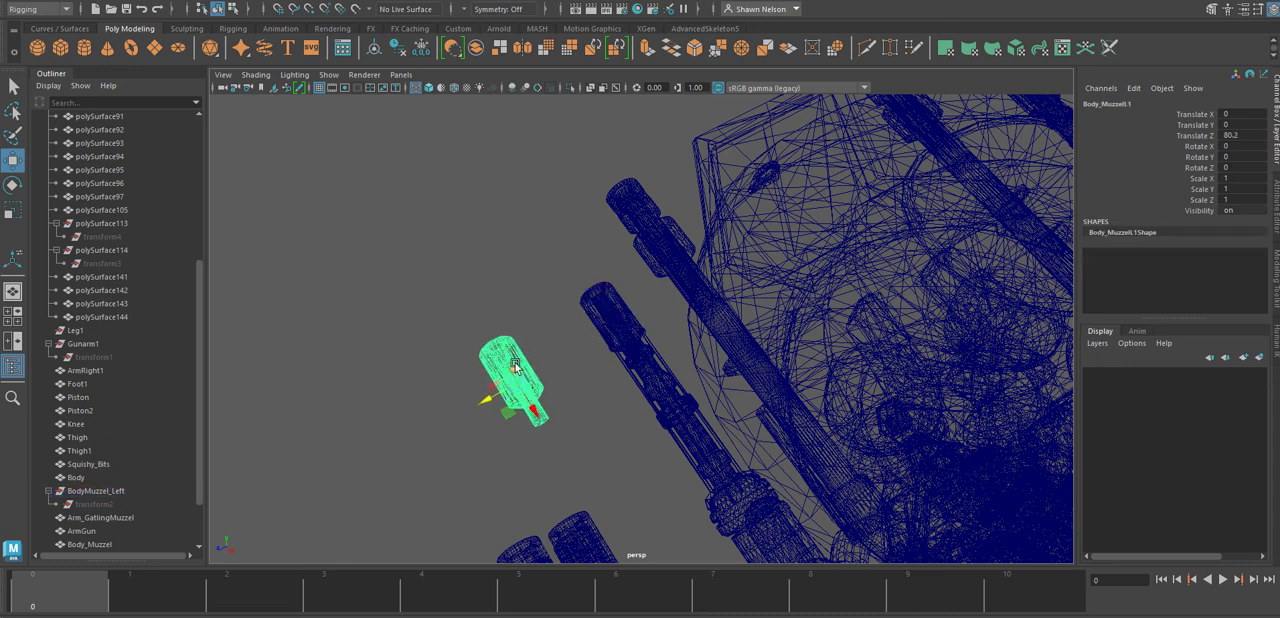
Delete the leftover BodyMuzzel_Left group and the original Body_MuzzelL mesh on the left barrel.
click(597, 297)
click(93, 491)
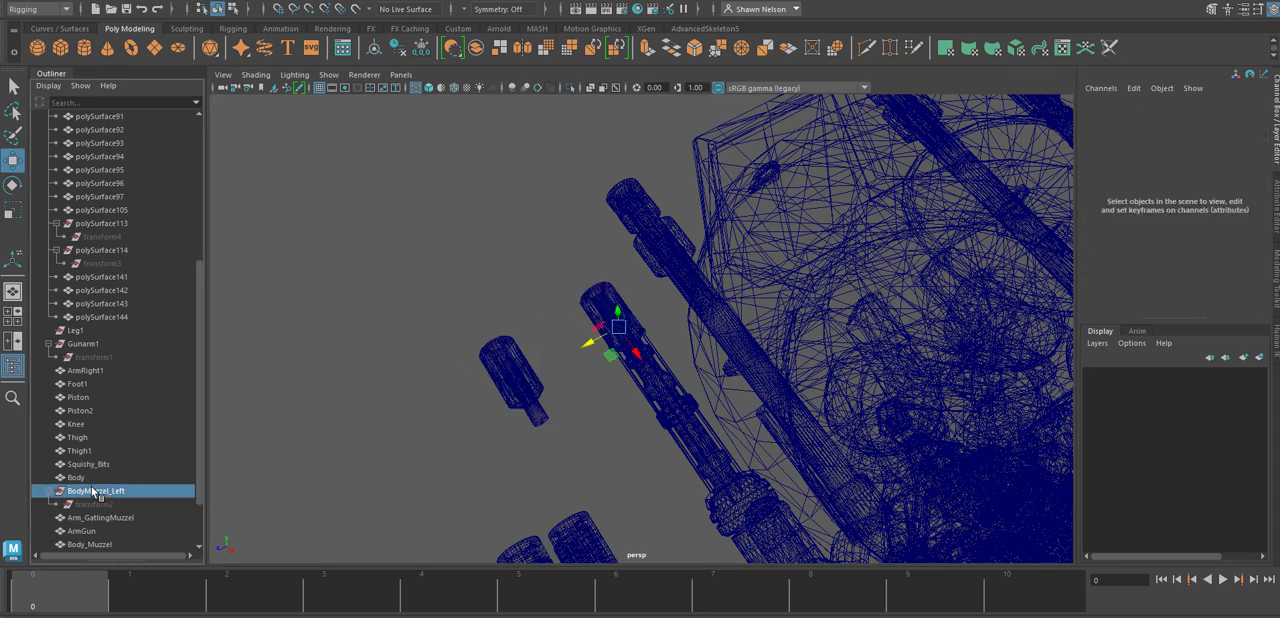
key(Delete)
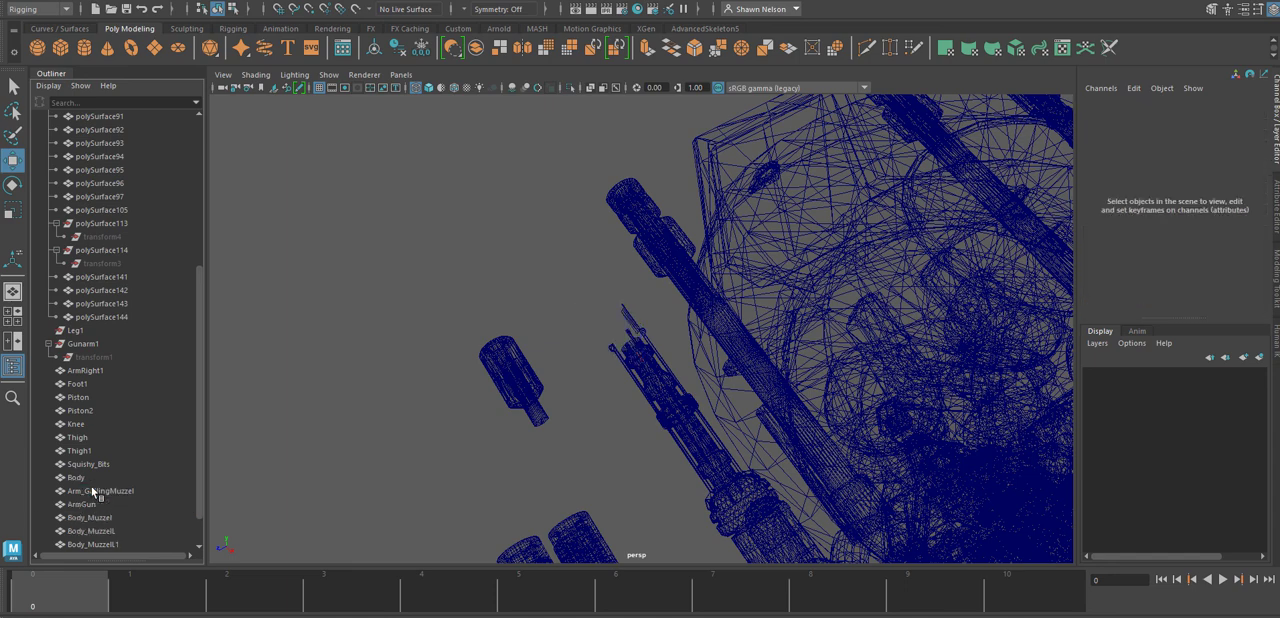
click(614, 321)
key(Delete)
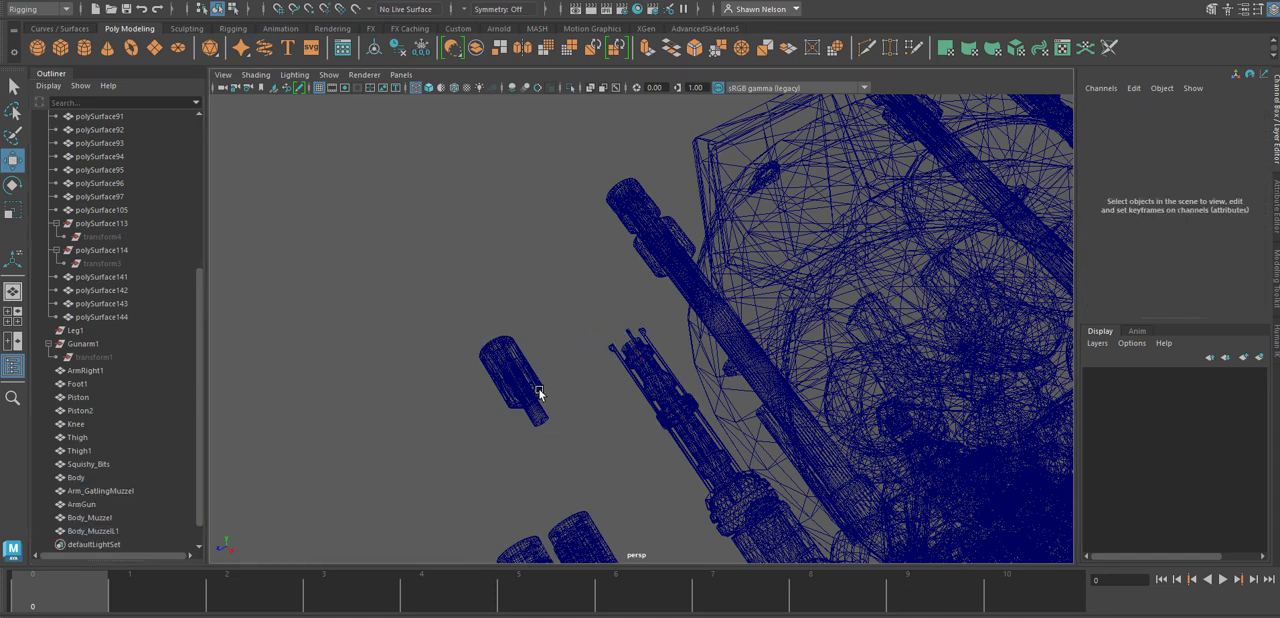
Move the duplicated left muzzle back onto the end of its barrel, to about -0.361 on Translate Z.
click(527, 379)
drag(482, 399, 584, 343)
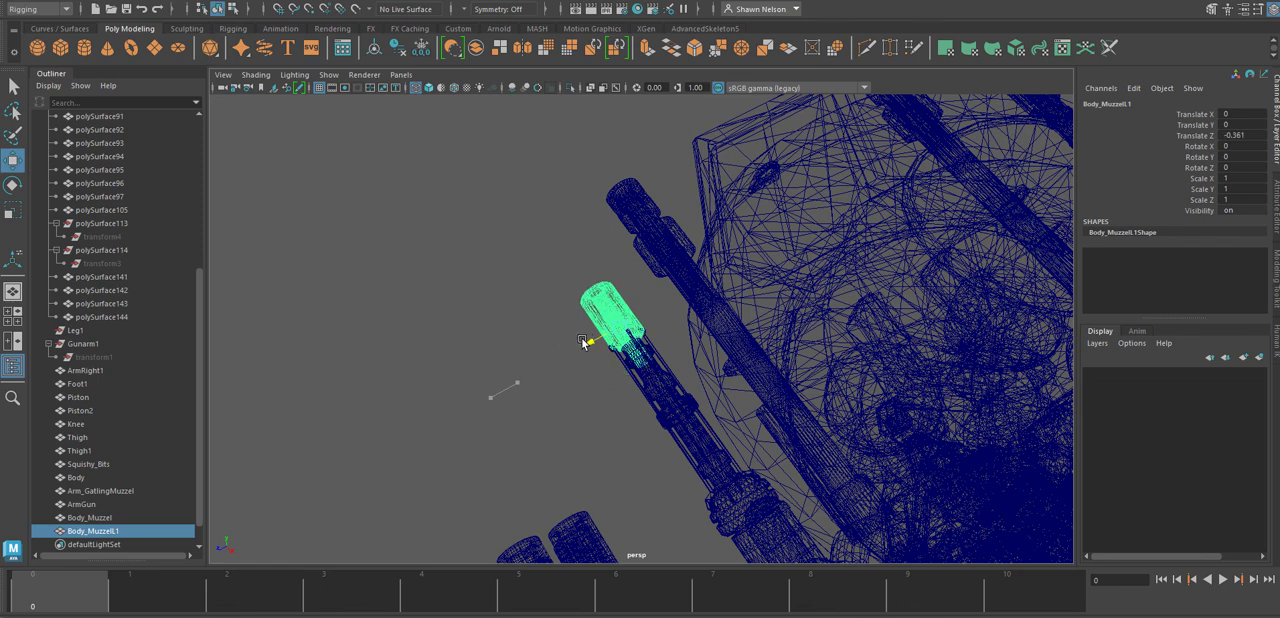
click(499, 443)
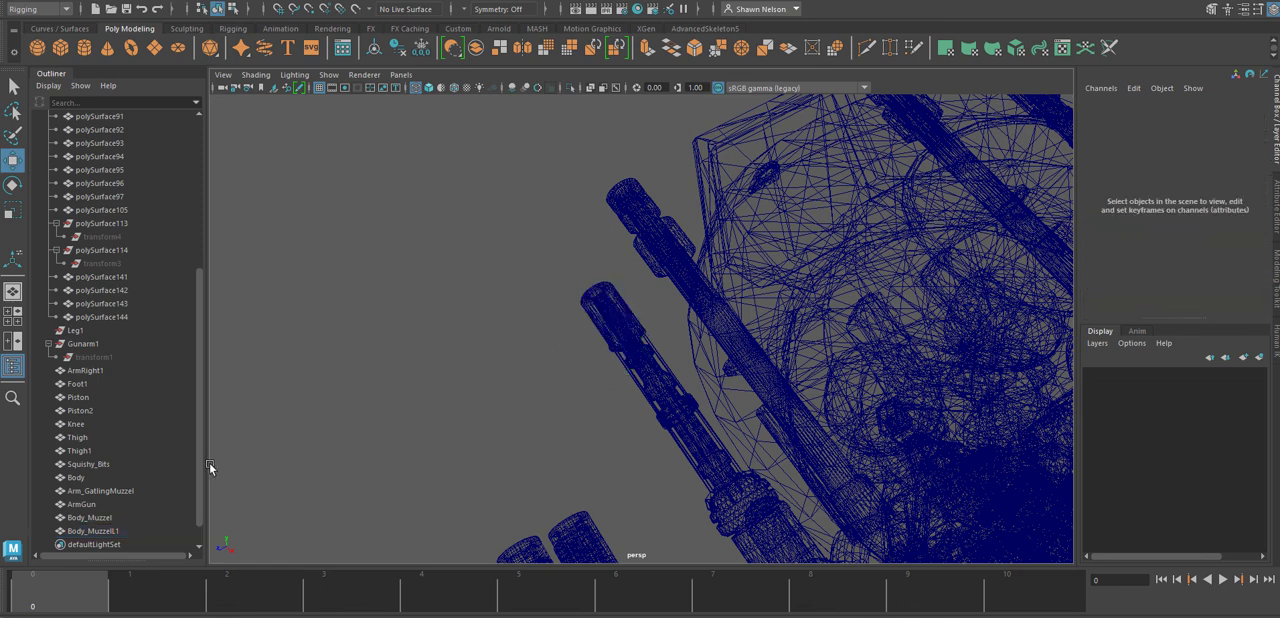
Delete the leftover Gunarm1 and Leg1 groups.
click(82, 344)
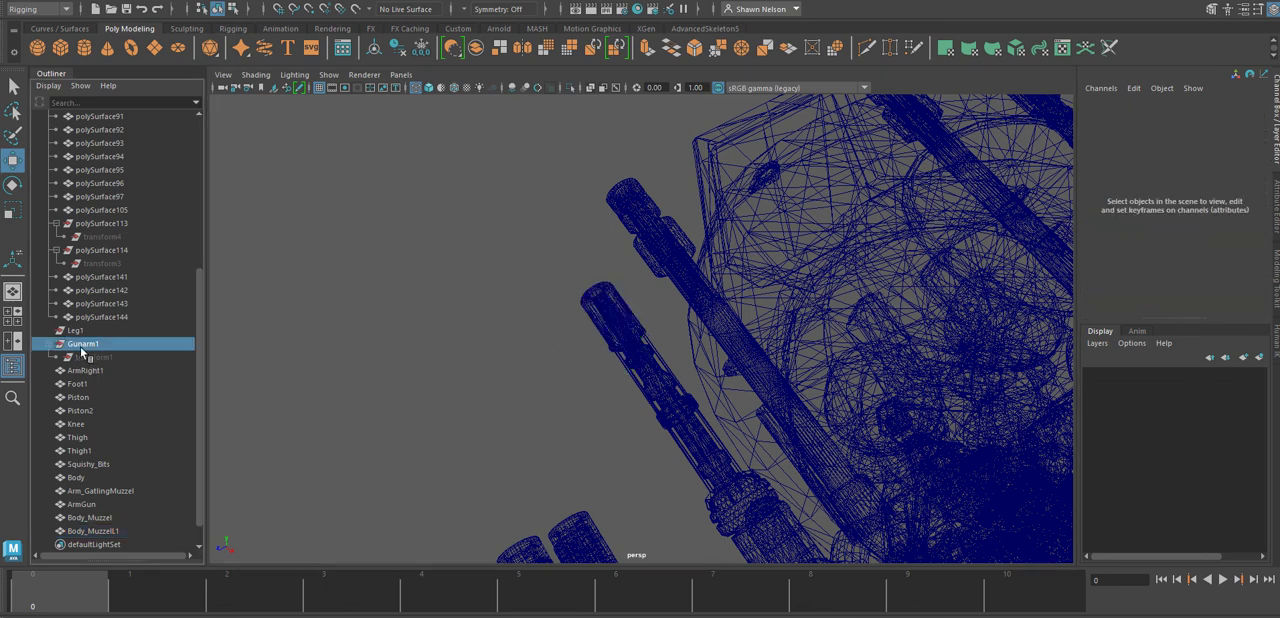
scroll(568, 389, down, 5)
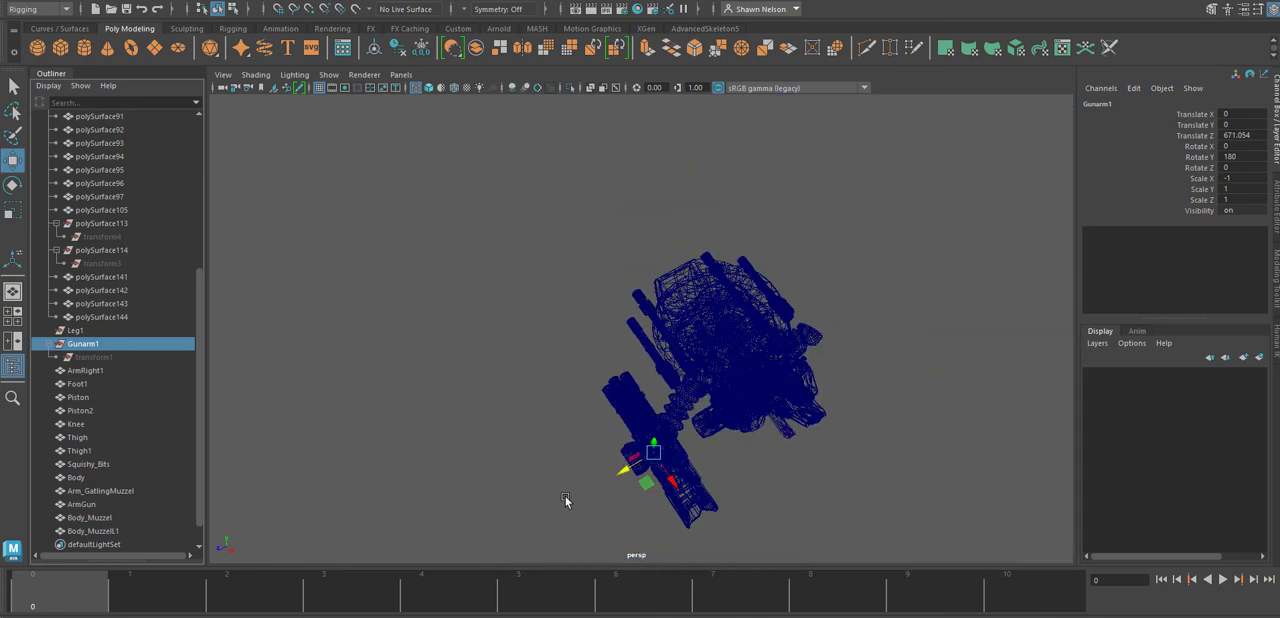
alt+drag(565, 500, 645, 455)
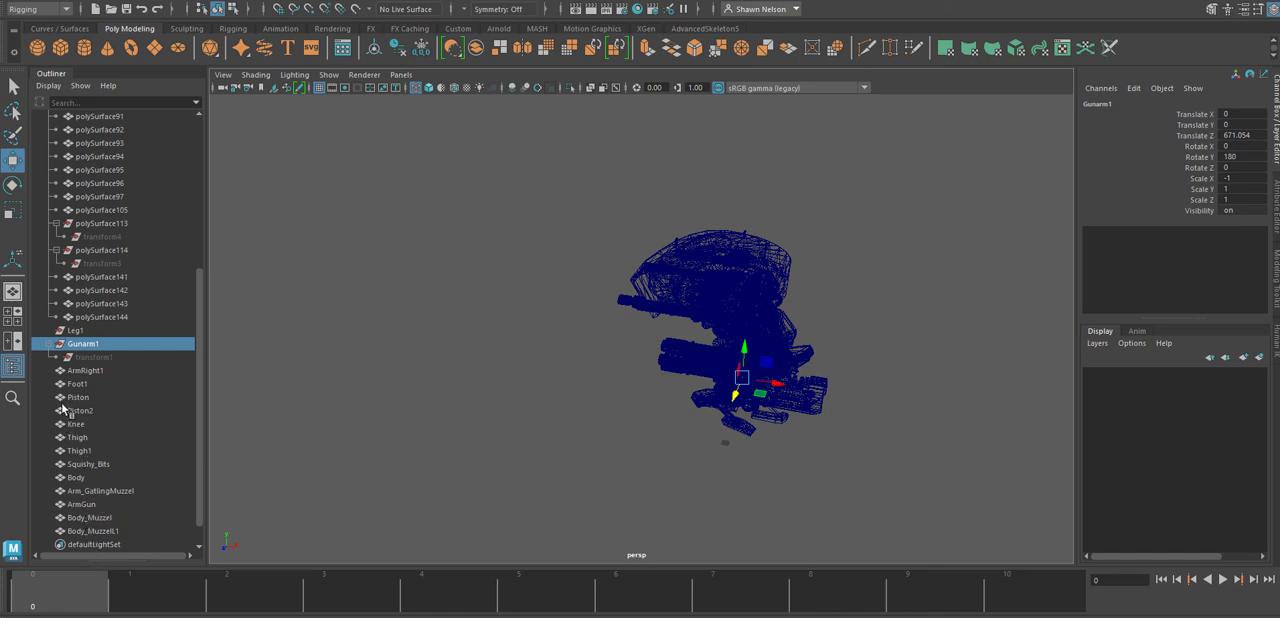
click(80, 506)
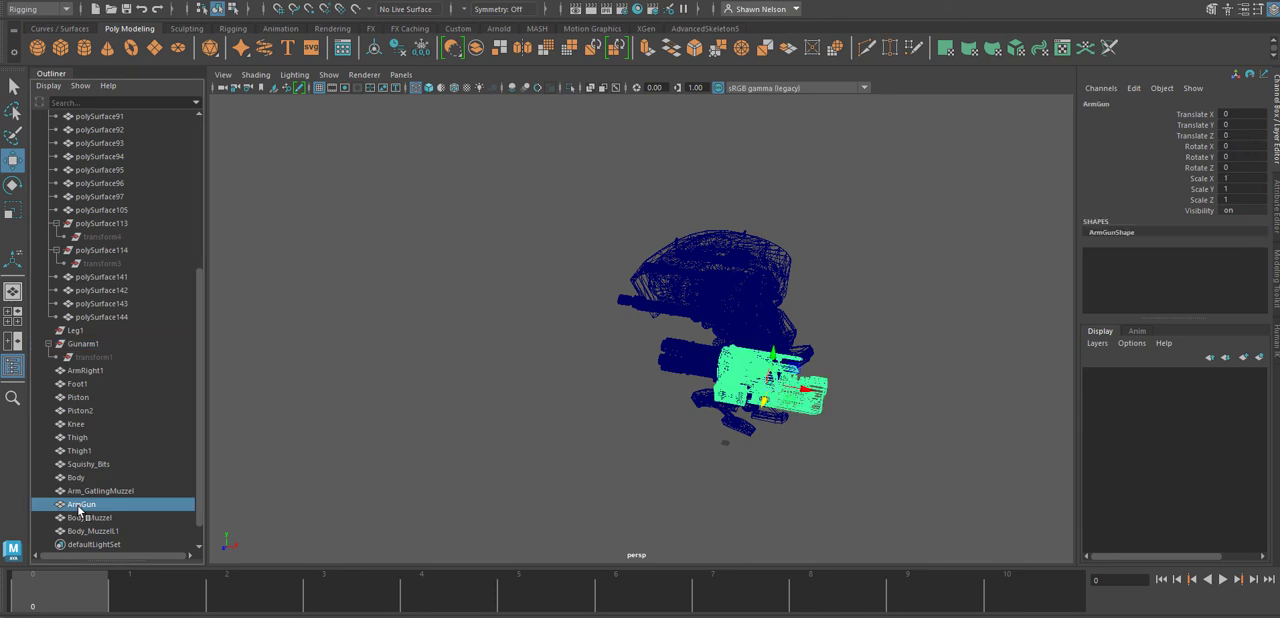
click(85, 346)
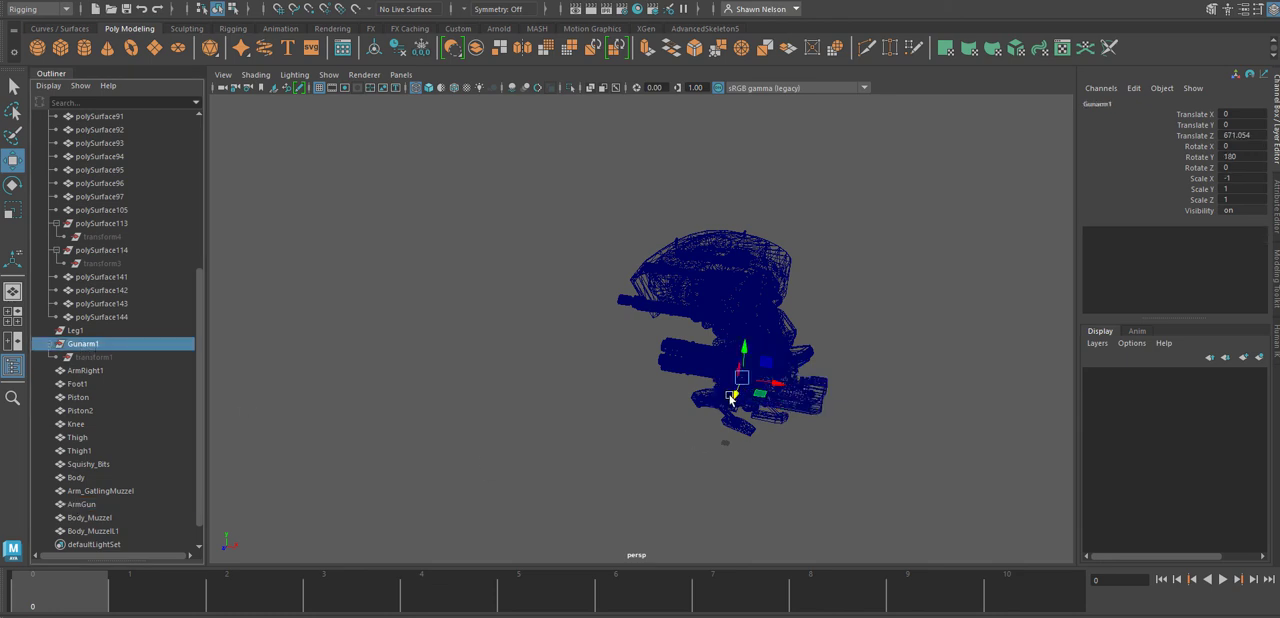
drag(737, 397, 648, 485)
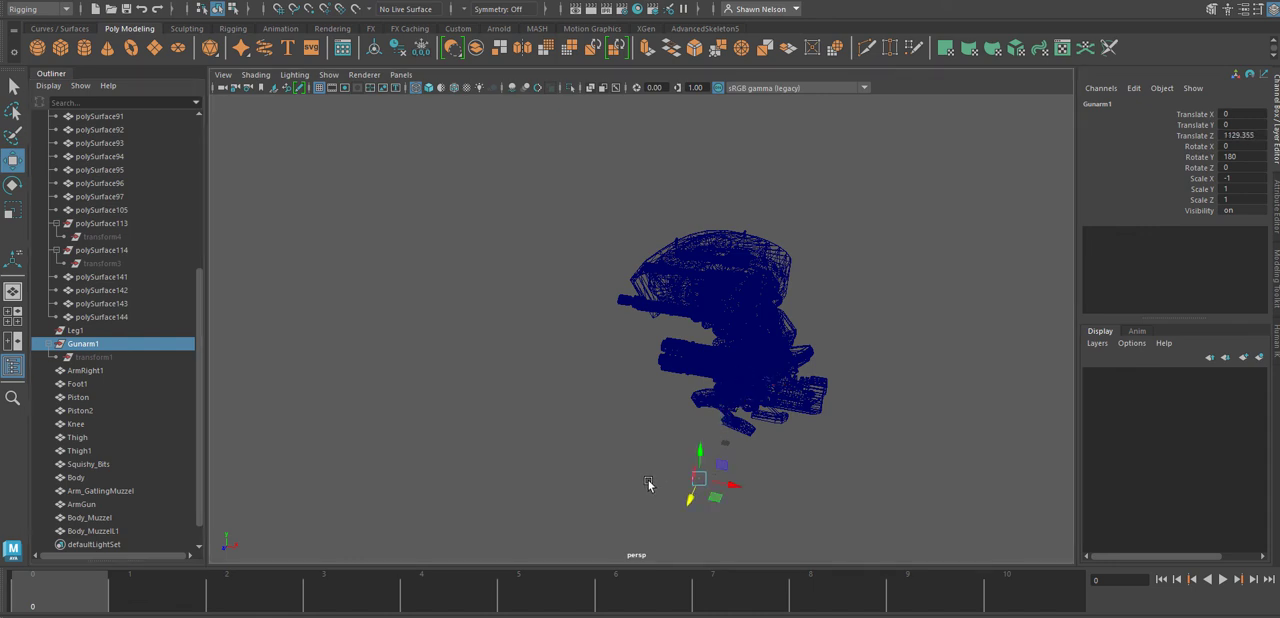
key(Delete)
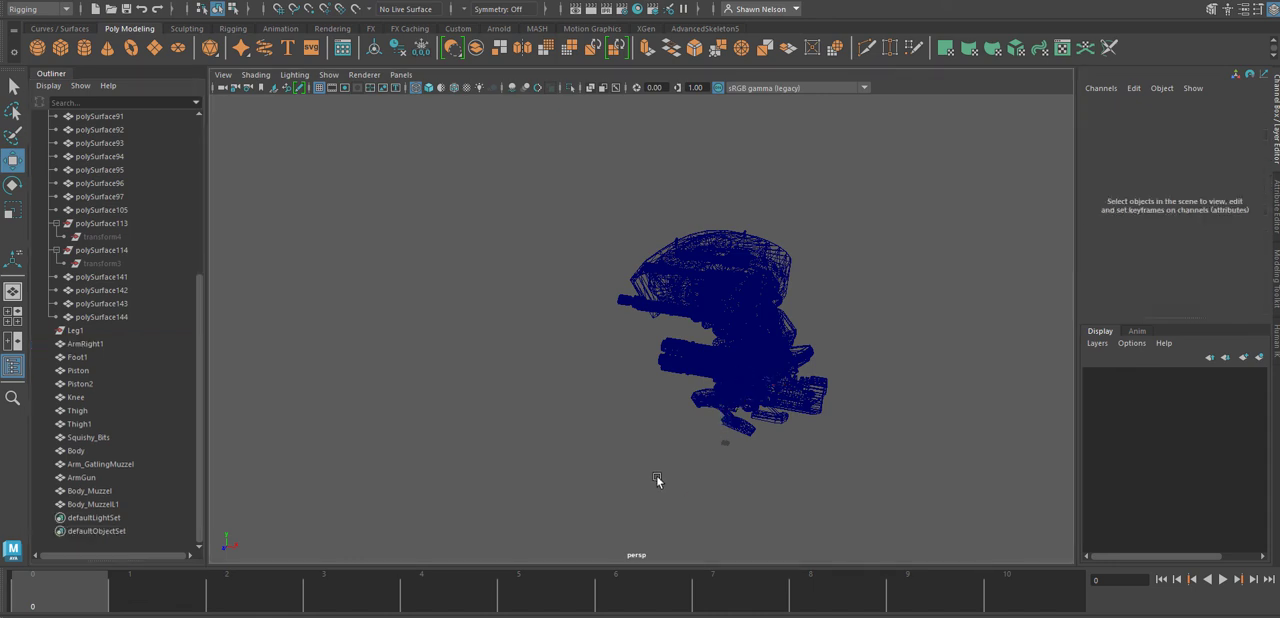
click(78, 331)
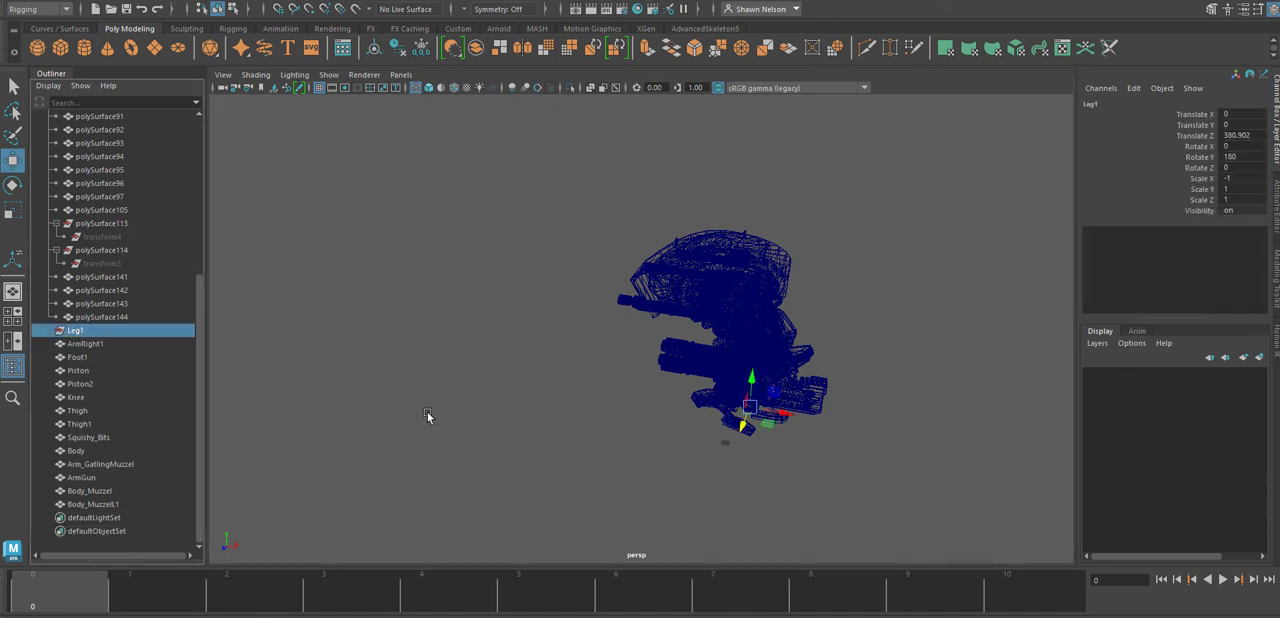
key(Delete)
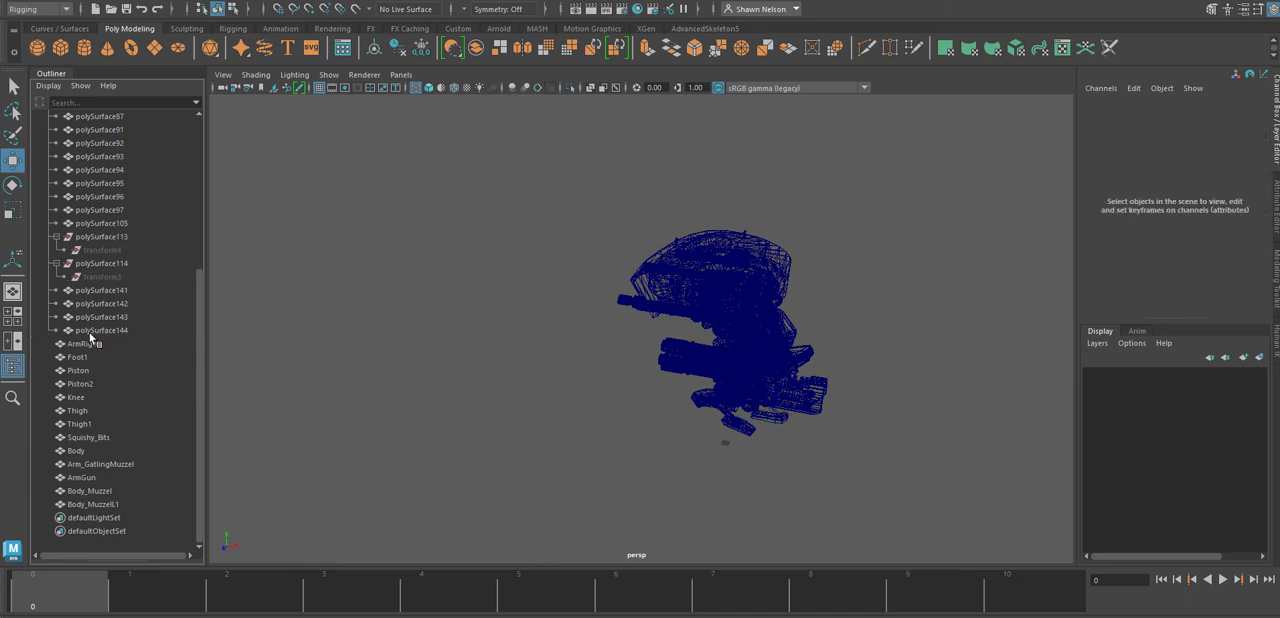
Unparent polySurface141 to polySurface144 from the Head_Turret group and combine them into one mesh.
click(104, 290)
shift+click(104, 330)
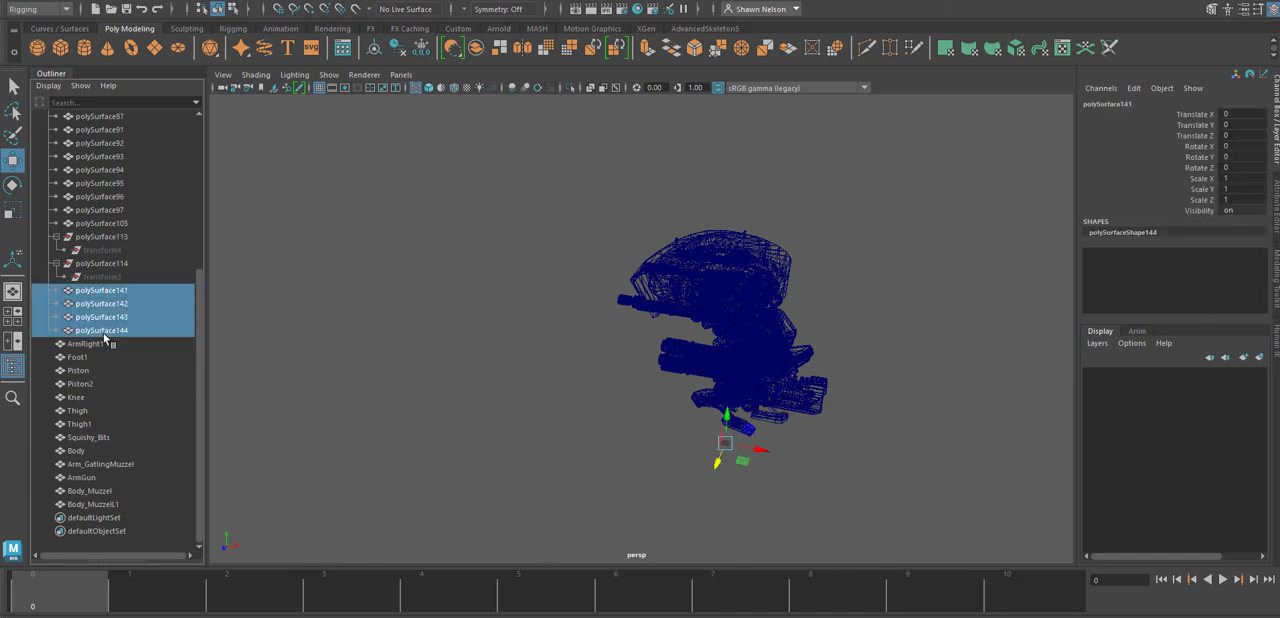
alt+drag(746, 447, 700, 492)
alt+right_drag(700, 492, 741, 491)
alt+middle_drag(741, 491, 775, 150)
alt+drag(735, 238, 696, 293)
key(f)
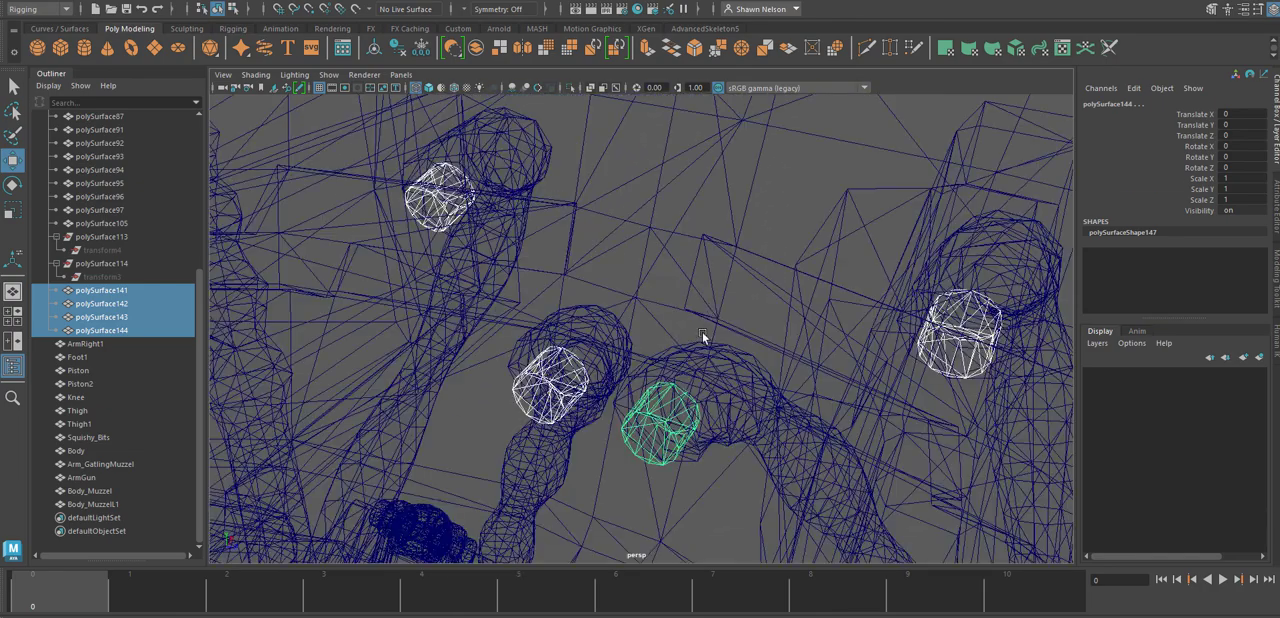
alt+drag(709, 388, 734, 403)
scroll(734, 403, down, 8)
alt+drag(700, 355, 689, 363)
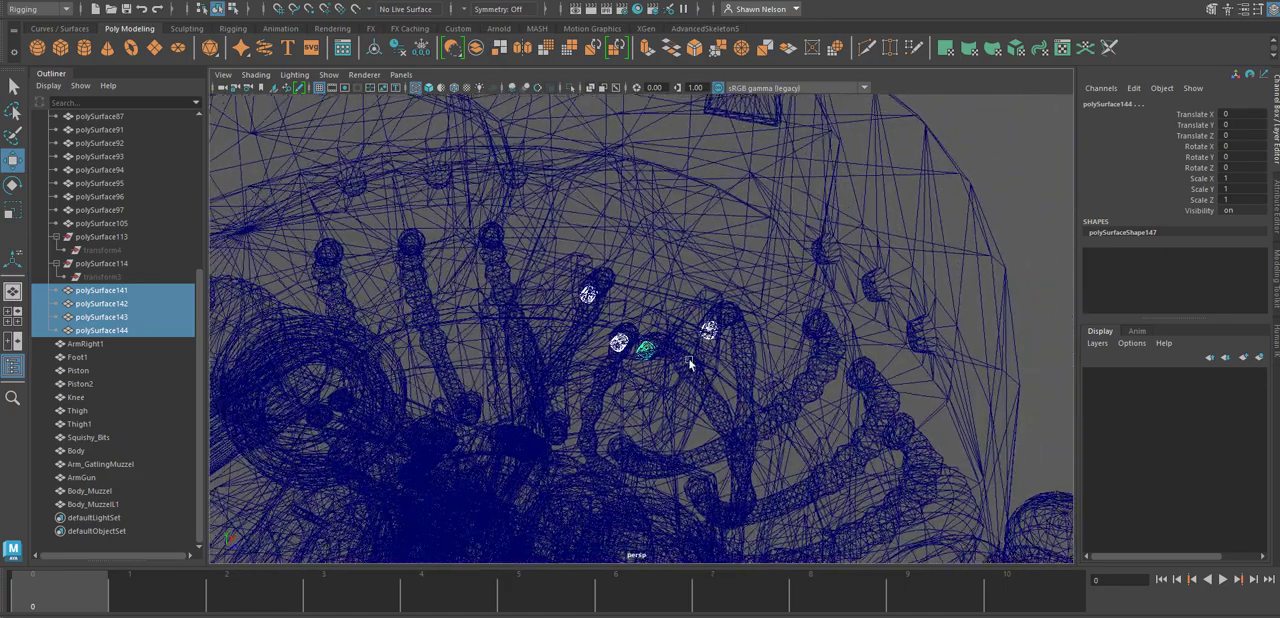
scroll(700, 360, down, 8)
alt+drag(778, 342, 710, 330)
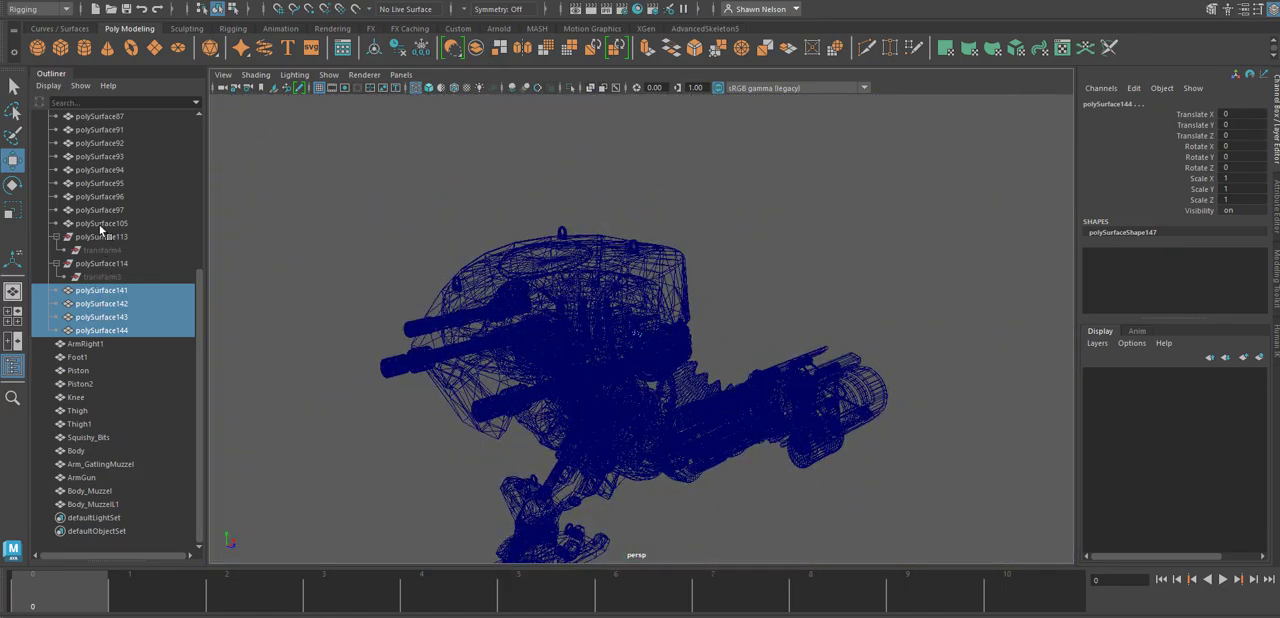
click(52, 3)
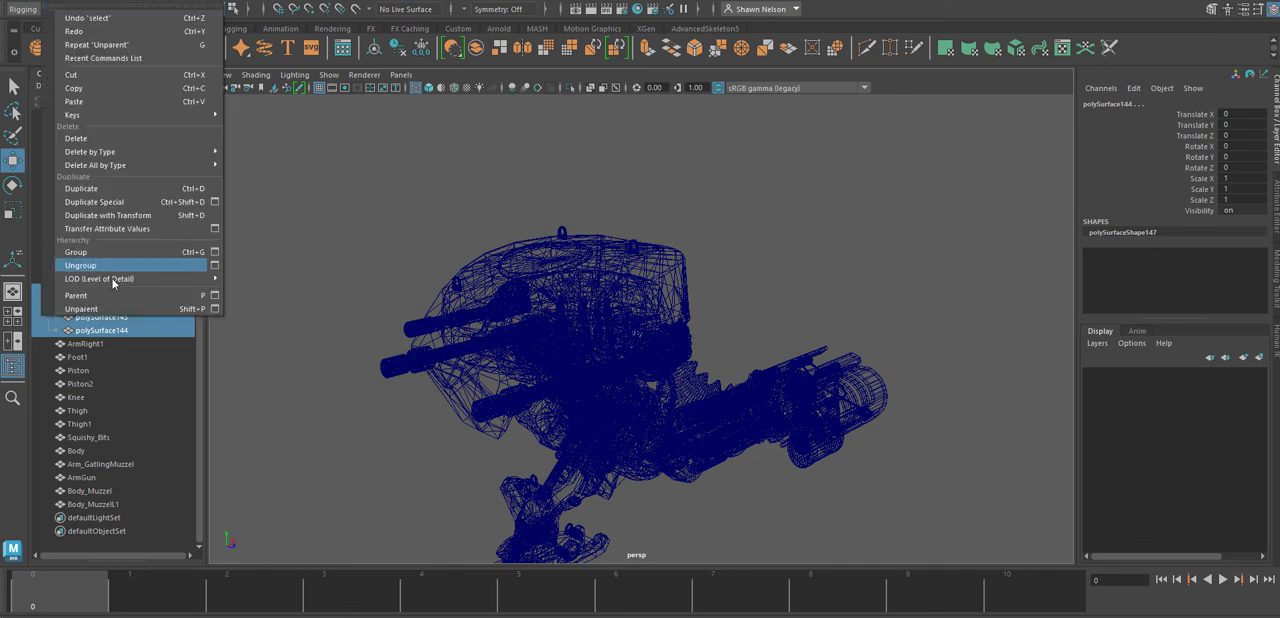
click(110, 300)
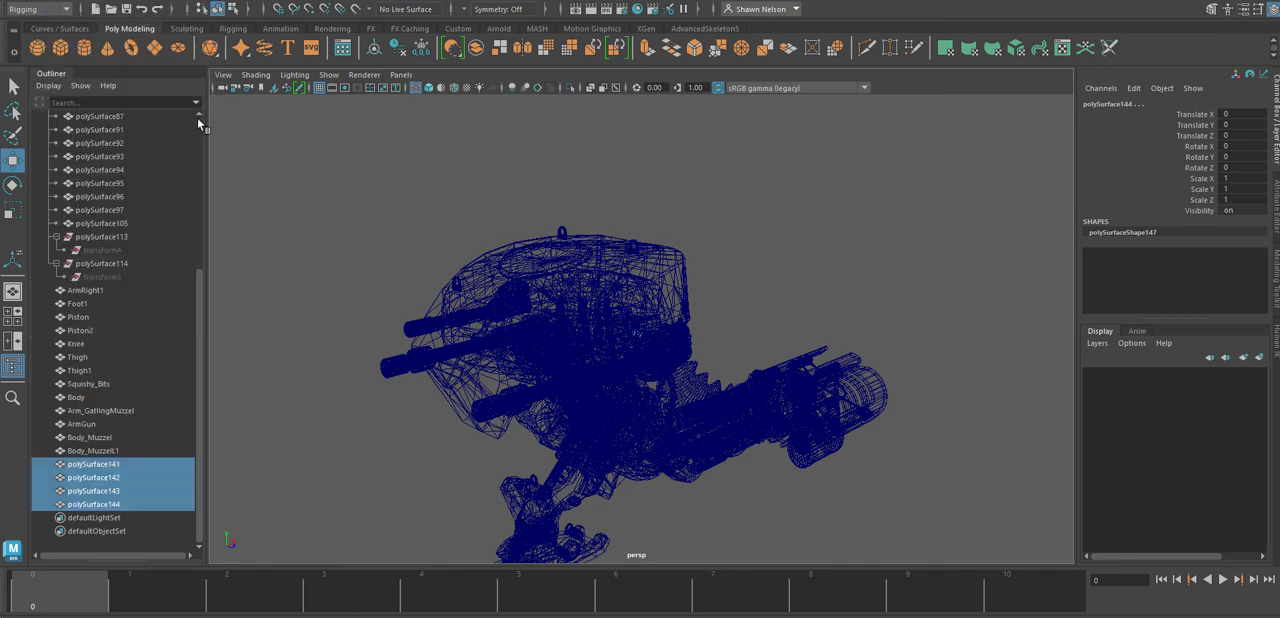
click(477, 47)
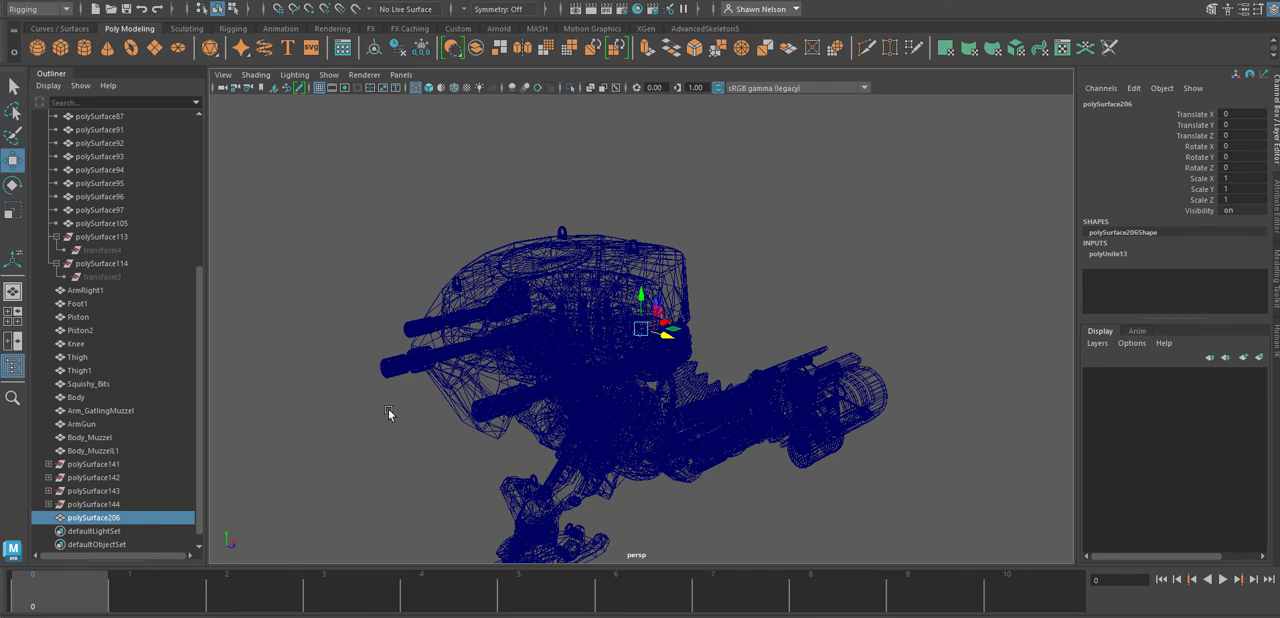
Select Body and polySurface82 to polySurface105 together with the newly combined mesh, and delete the history of the whole selection.
shift+click(650, 263)
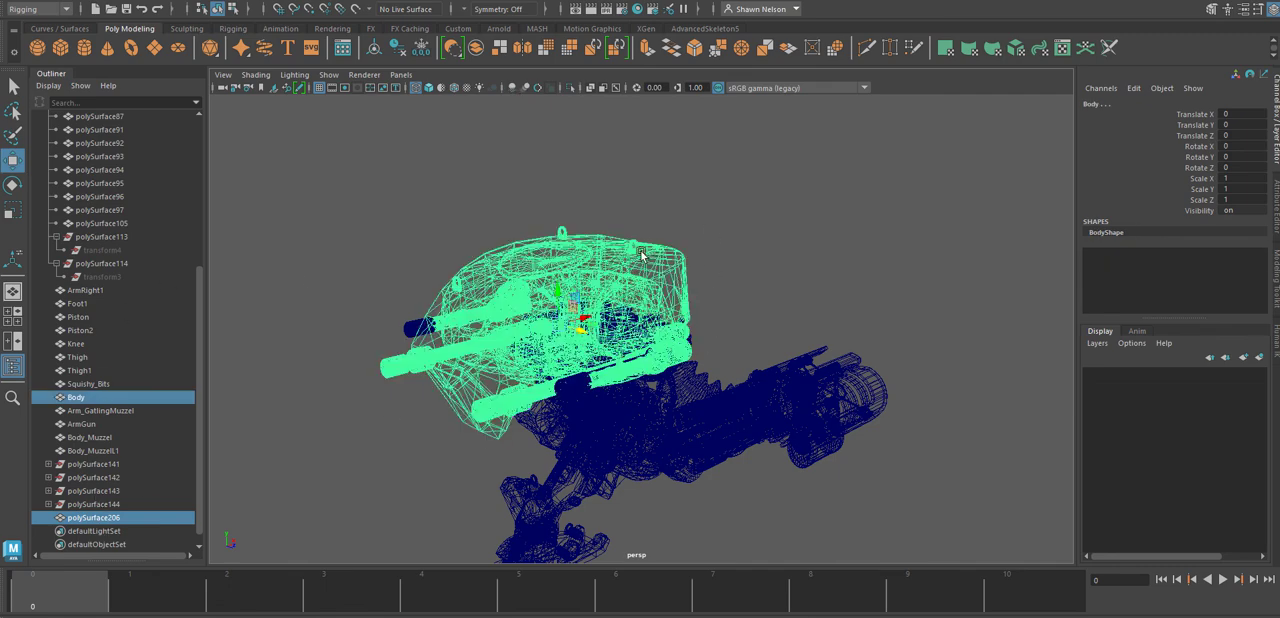
ctrl+click(106, 223)
ctrl+click(107, 200)
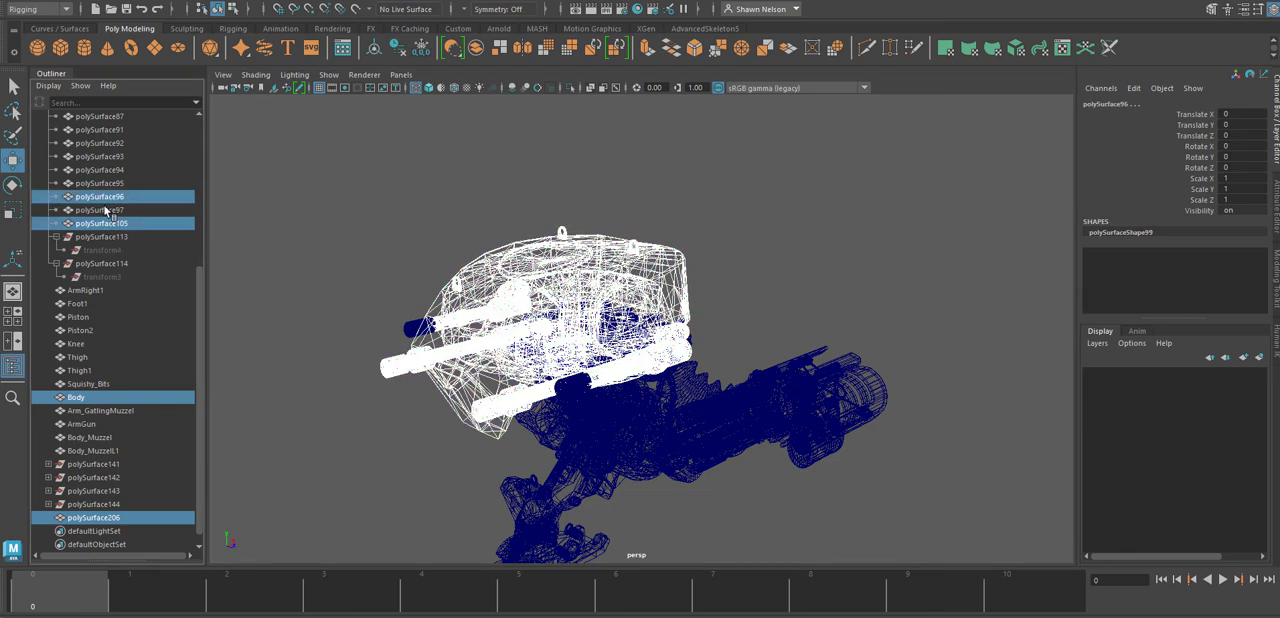
ctrl+click(104, 209)
ctrl+click(100, 184)
ctrl+click(100, 183)
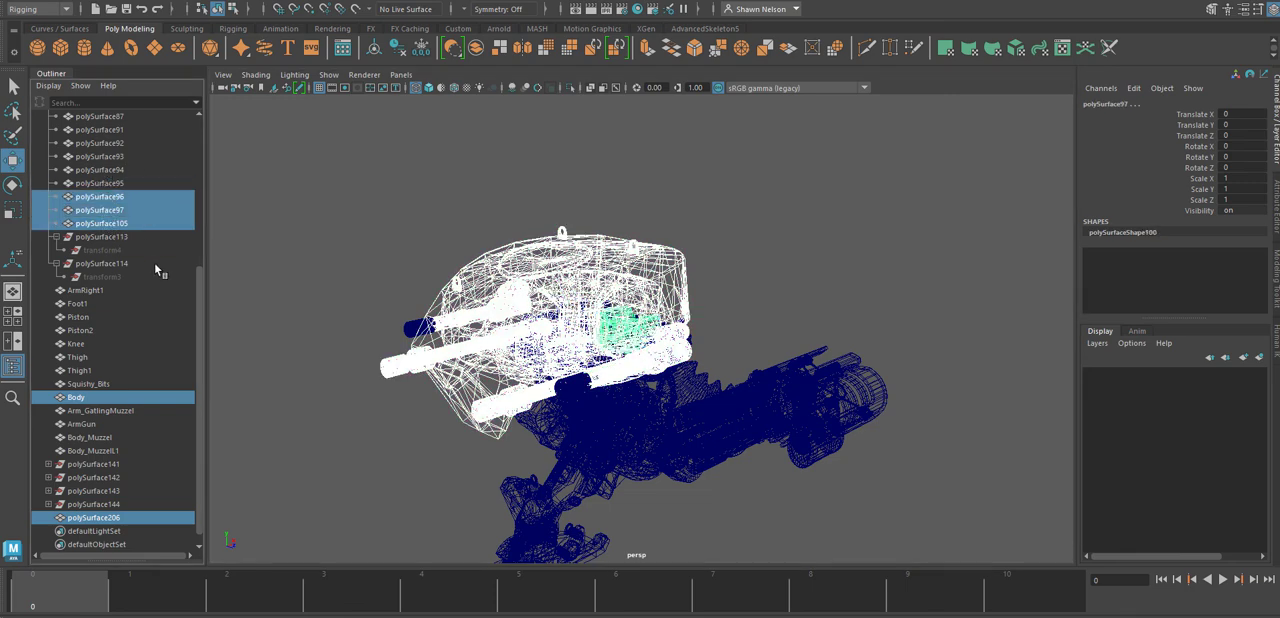
drag(200, 298, 197, 206)
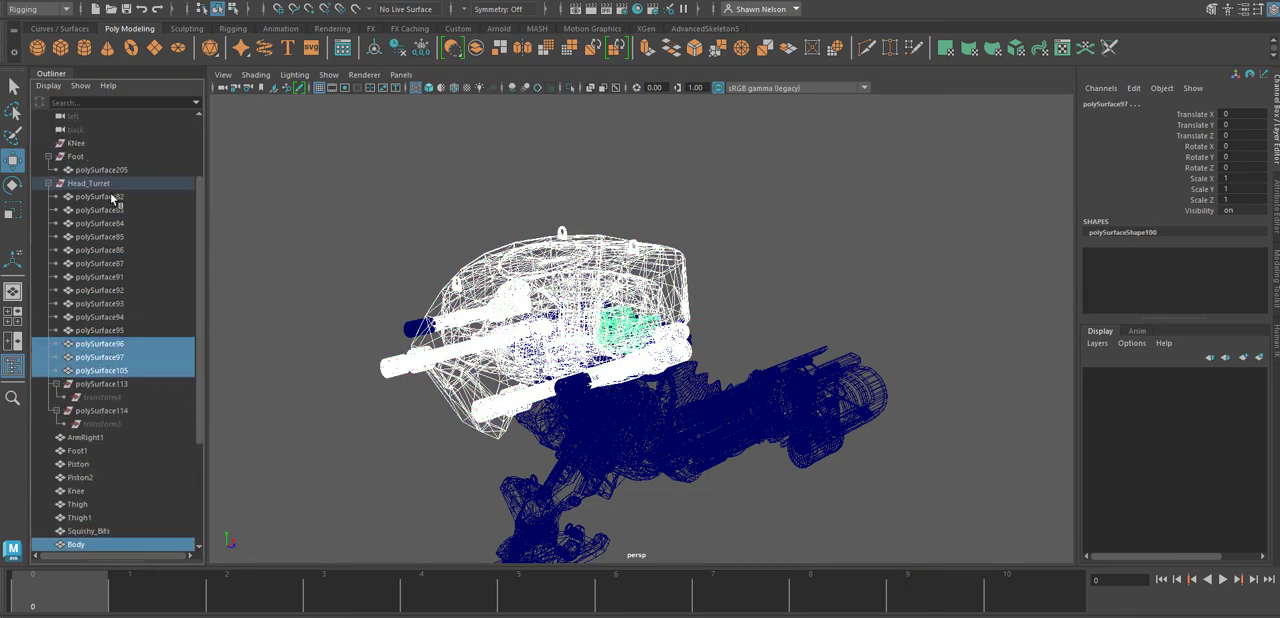
shift+click(113, 198)
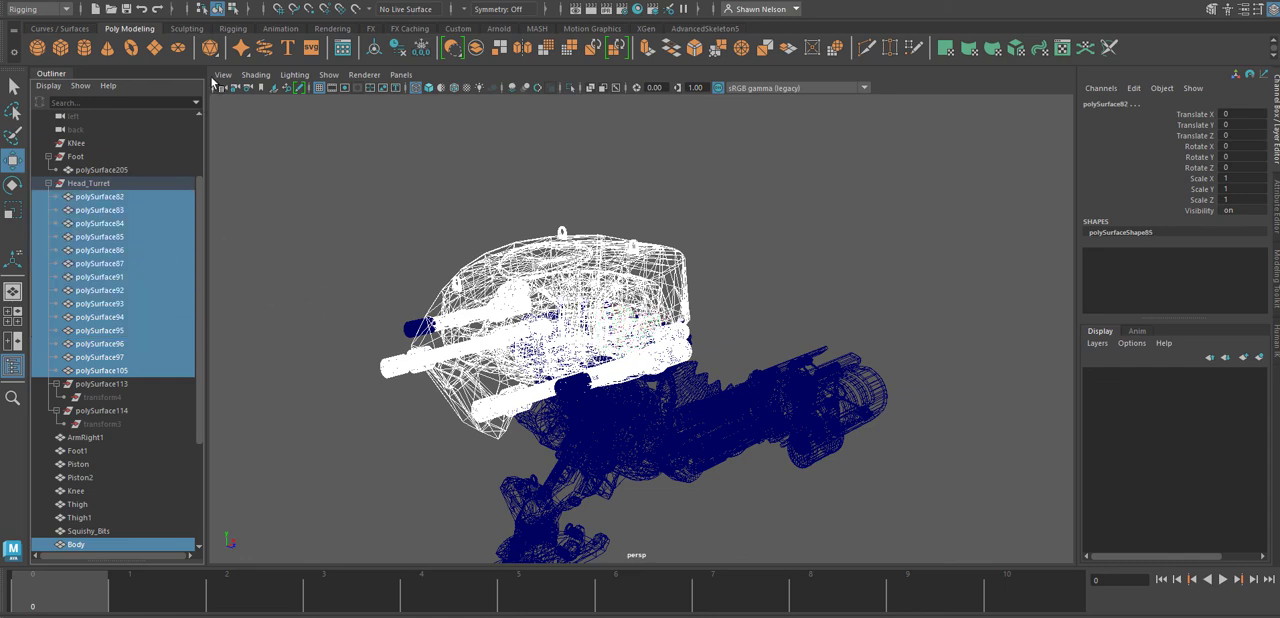
click(62, 4)
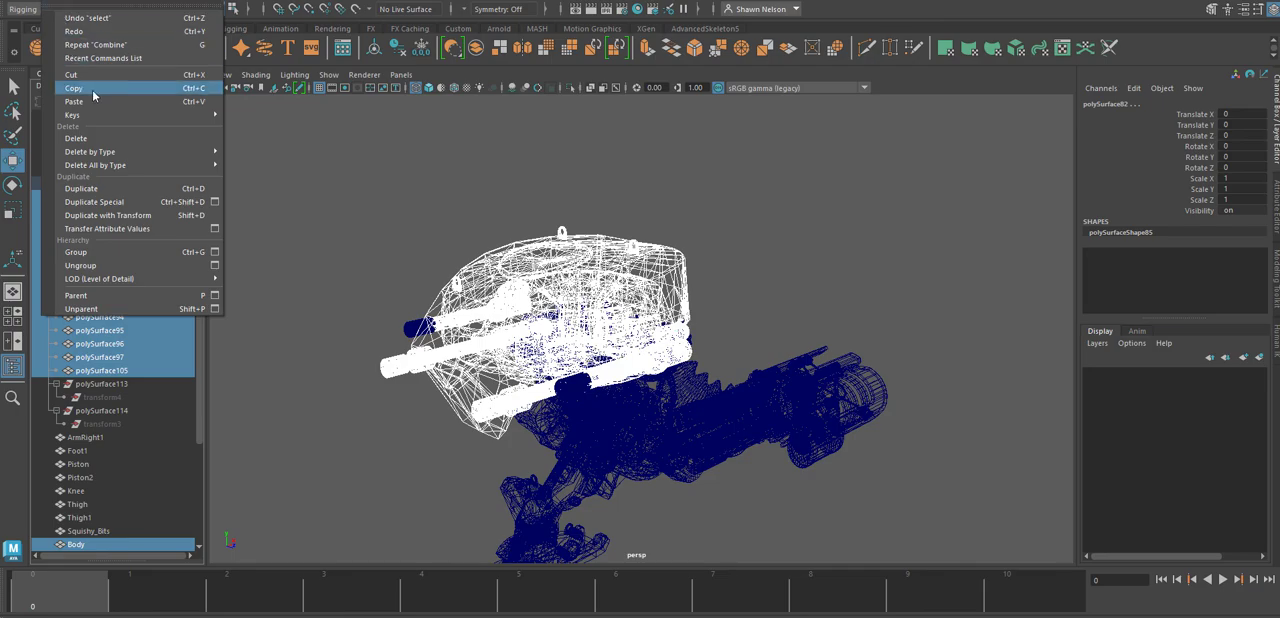
mouse_move(102, 156)
click(300, 152)
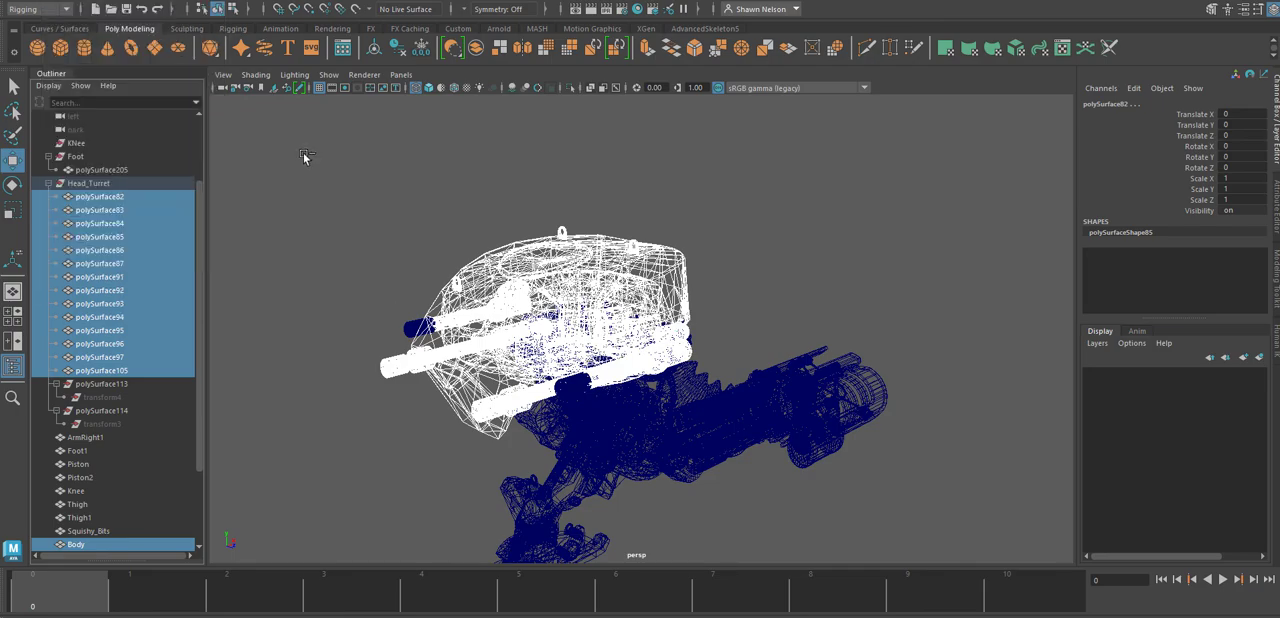
Combine the selected body and turret meshes into one mesh and delete its history.
alt+drag(650, 300, 535, 370)
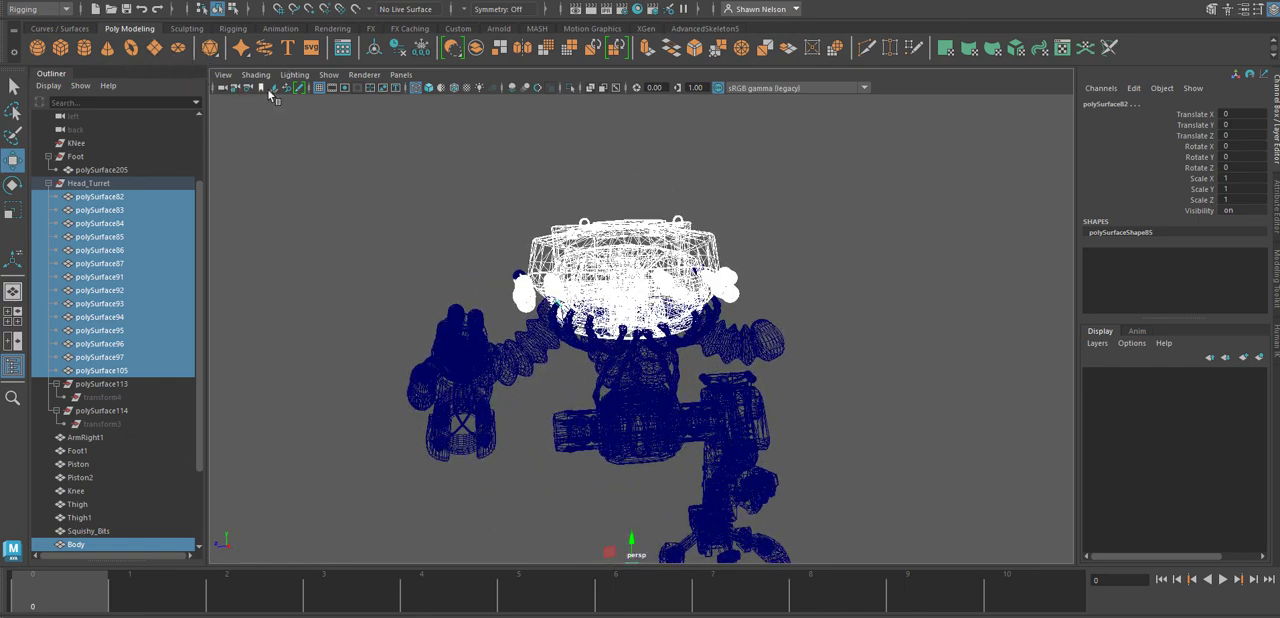
click(476, 49)
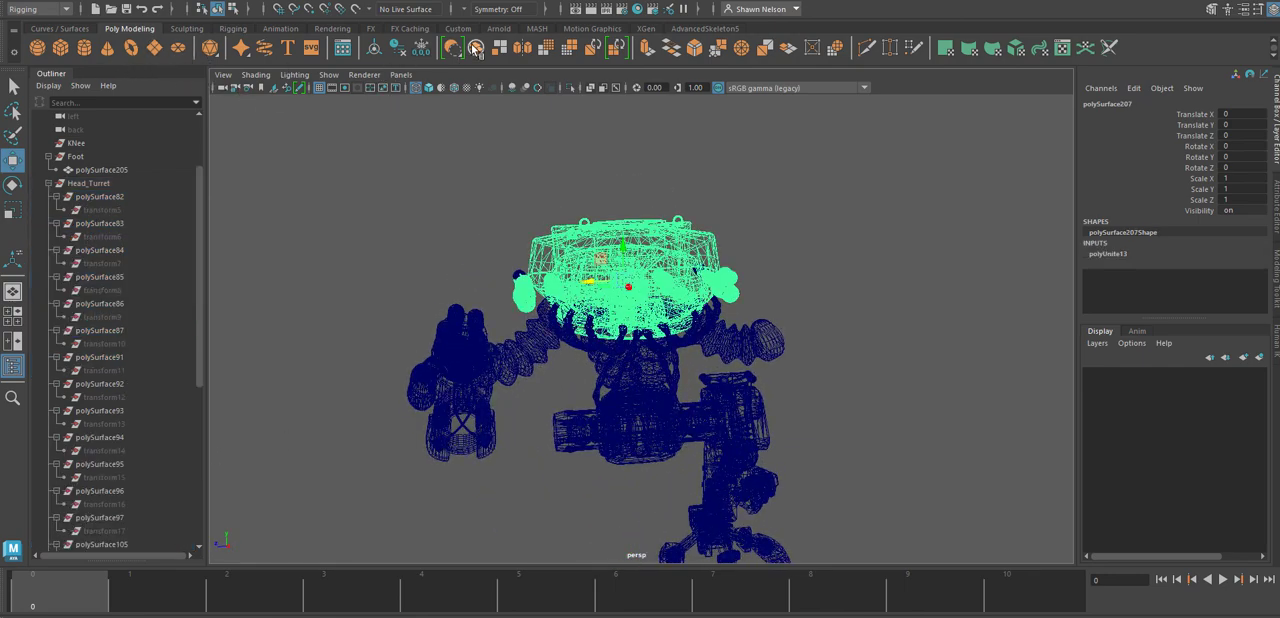
click(82, 4)
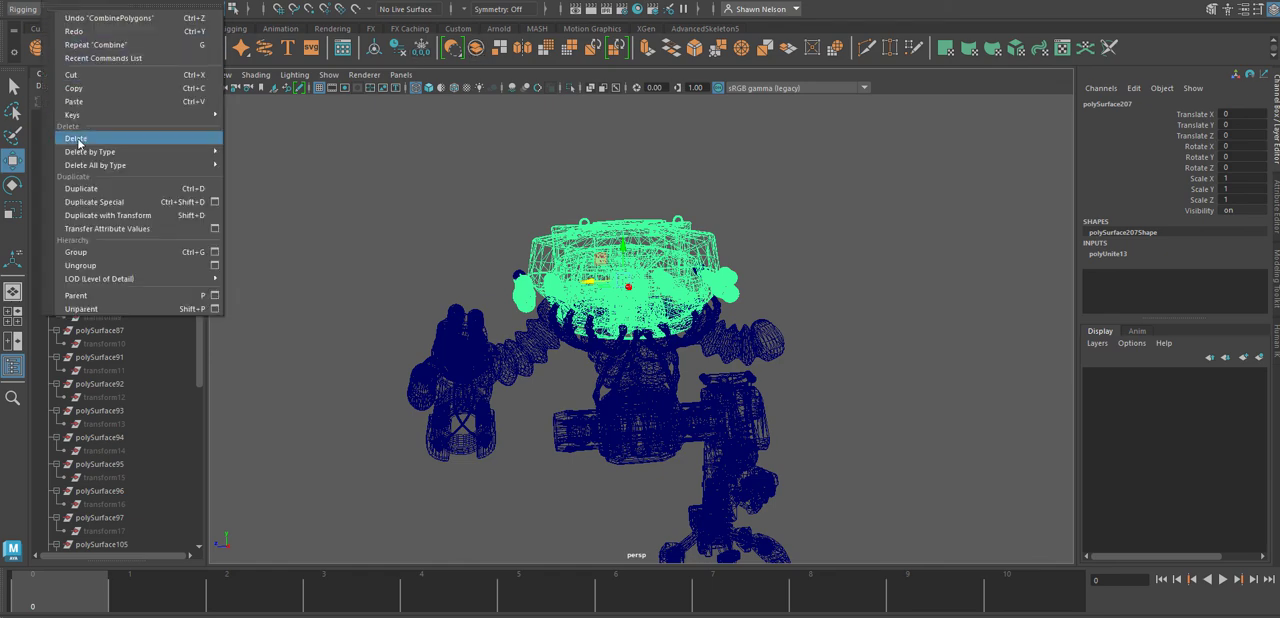
mouse_move(89, 152)
click(277, 153)
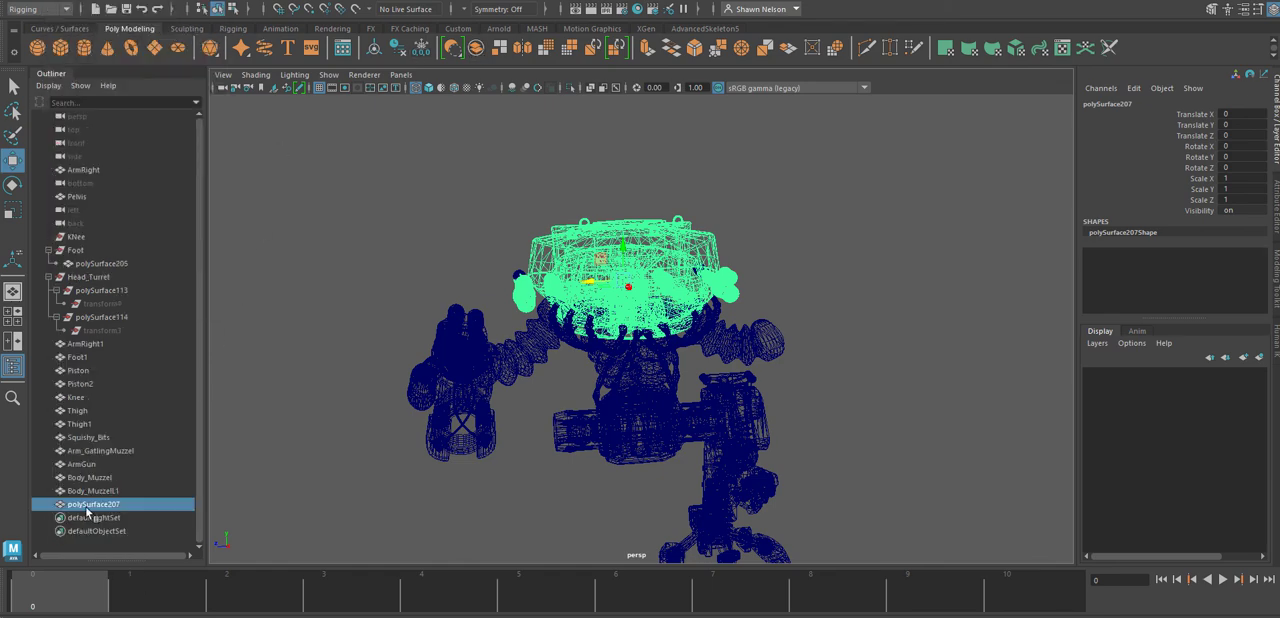
Rename the combined turret mesh as Body.
double_click(87, 507)
text(Body)
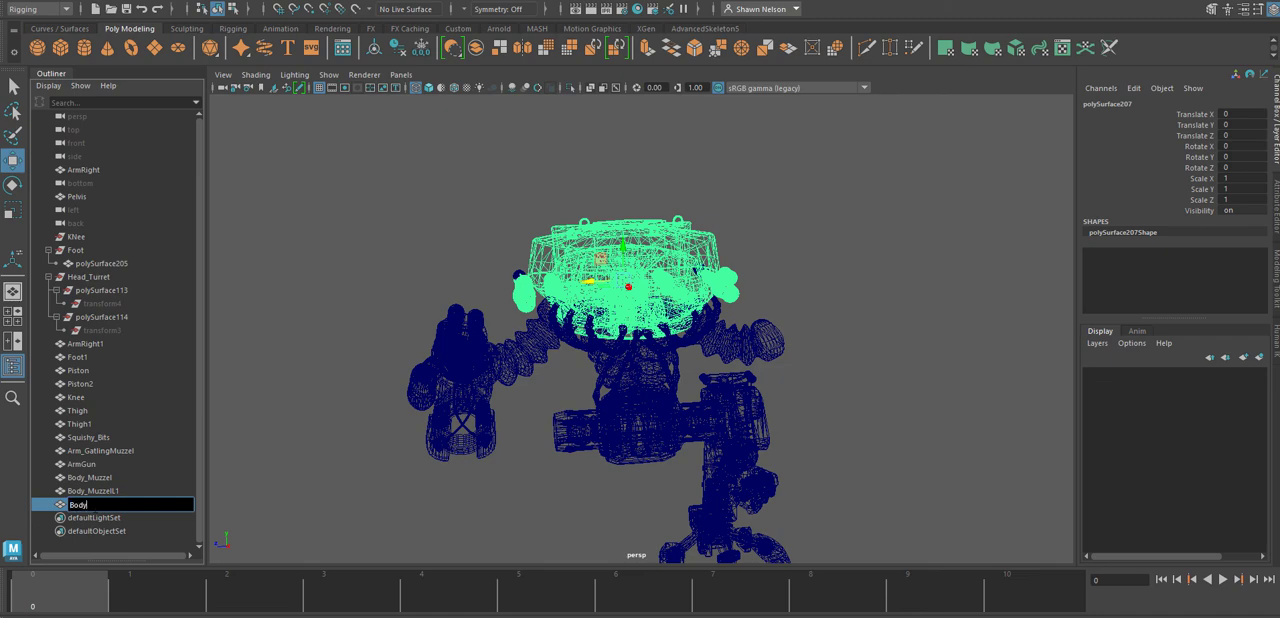
key(Return)
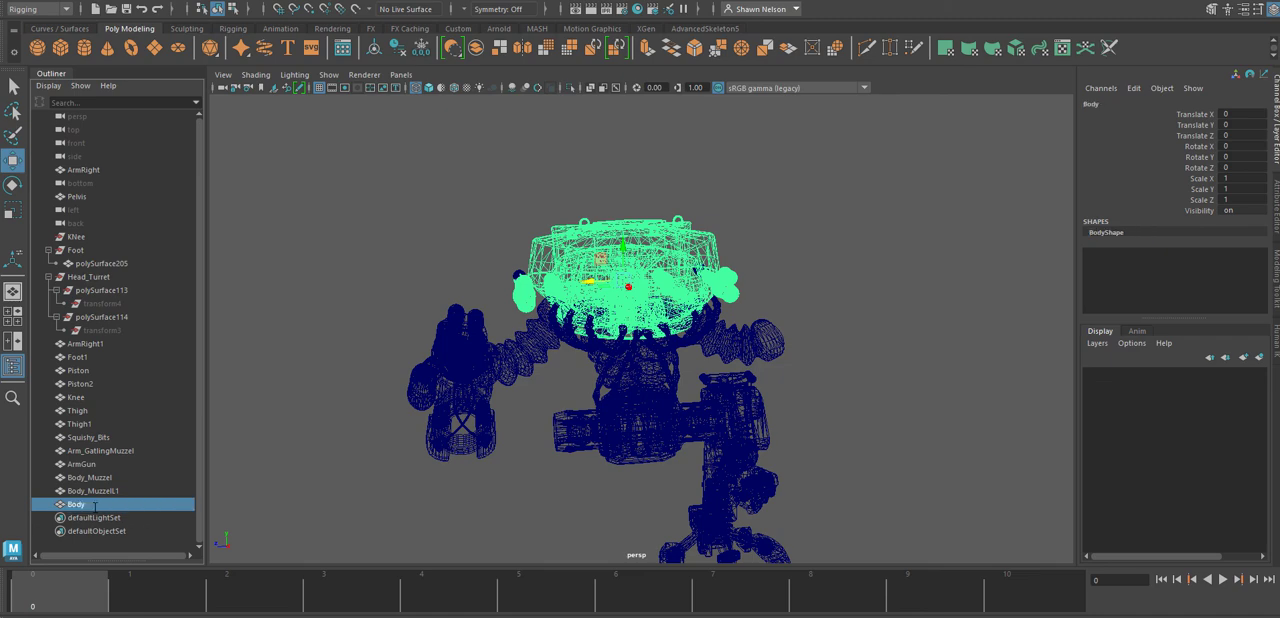
Combine polySurface205 from the Foot group with the Foot1 mesh and delete the resulting mesh's history.
click(95, 263)
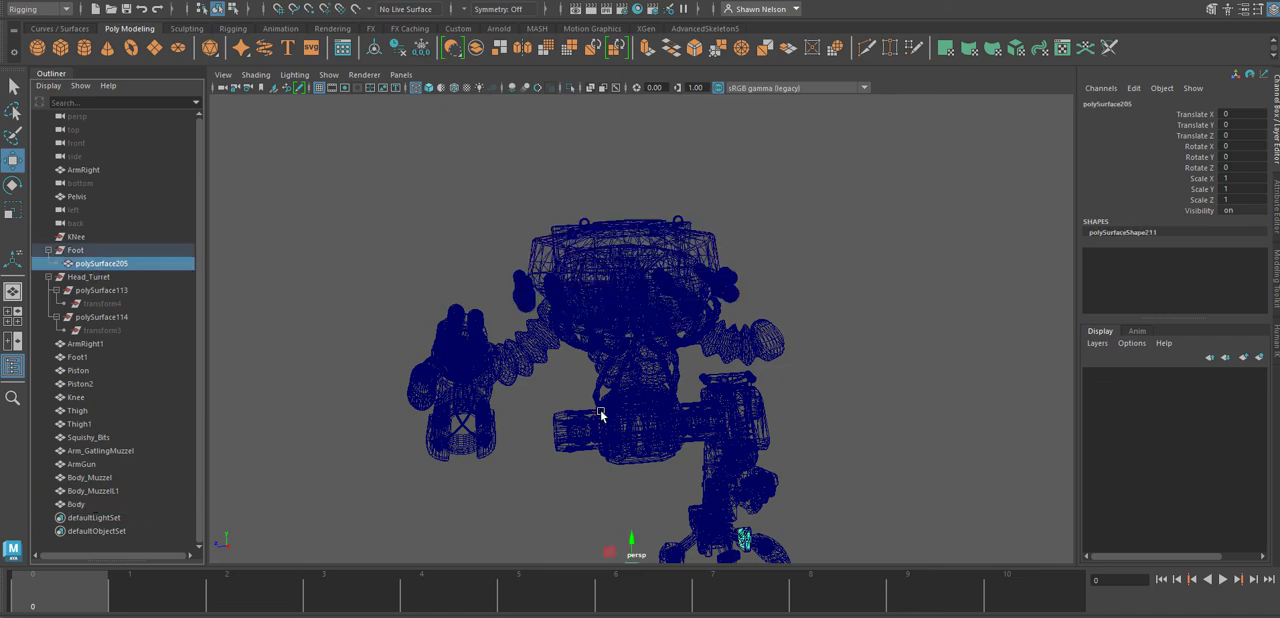
alt+drag(826, 506, 736, 509)
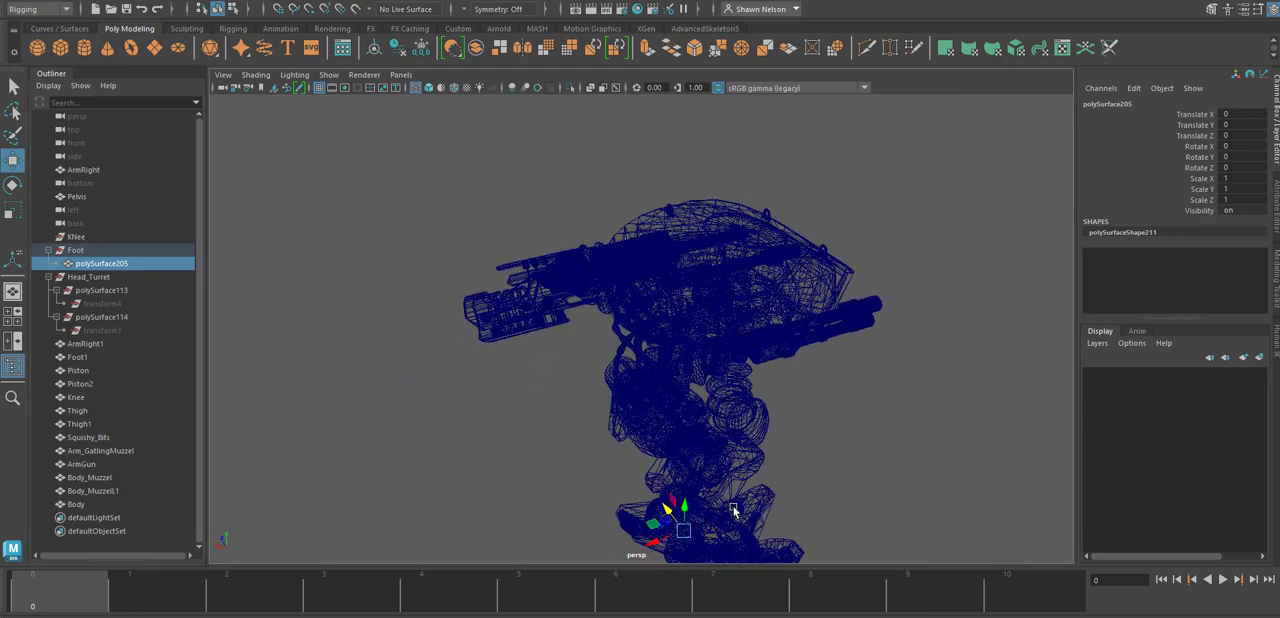
alt+middle_drag(736, 509, 677, 346)
mouse_move(677, 346)
alt+mouse_down()
mouse_move(723, 323)
mouse_move(679, 329)
alt+mouse_up()
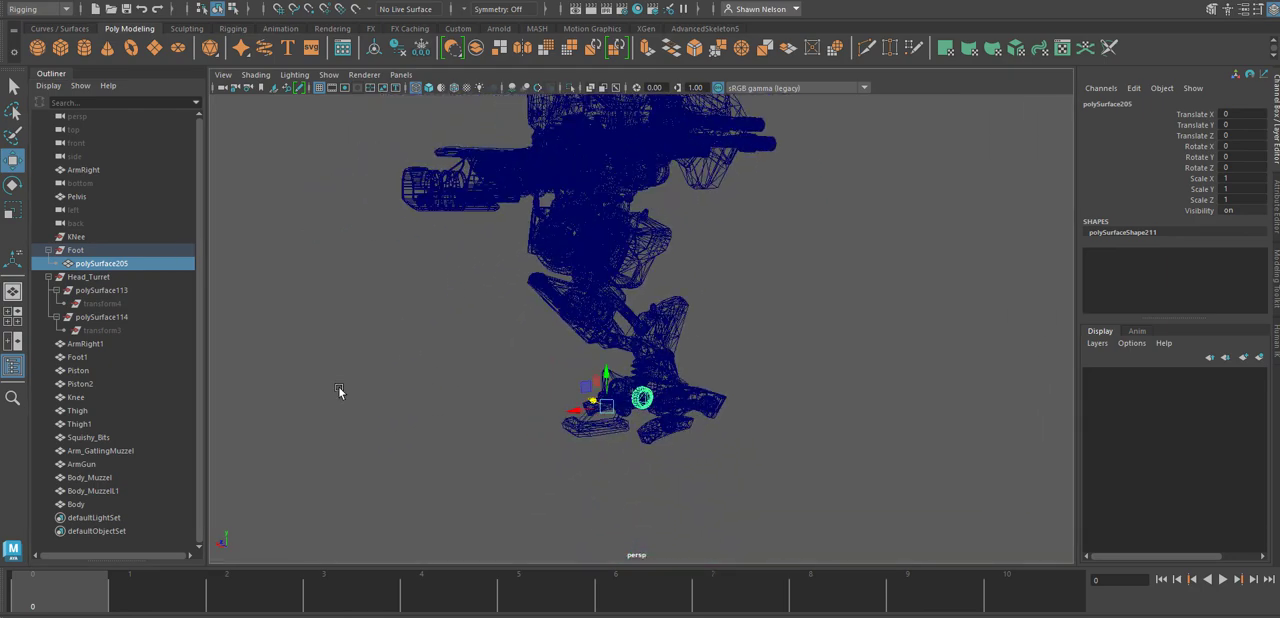
shift+click(672, 430)
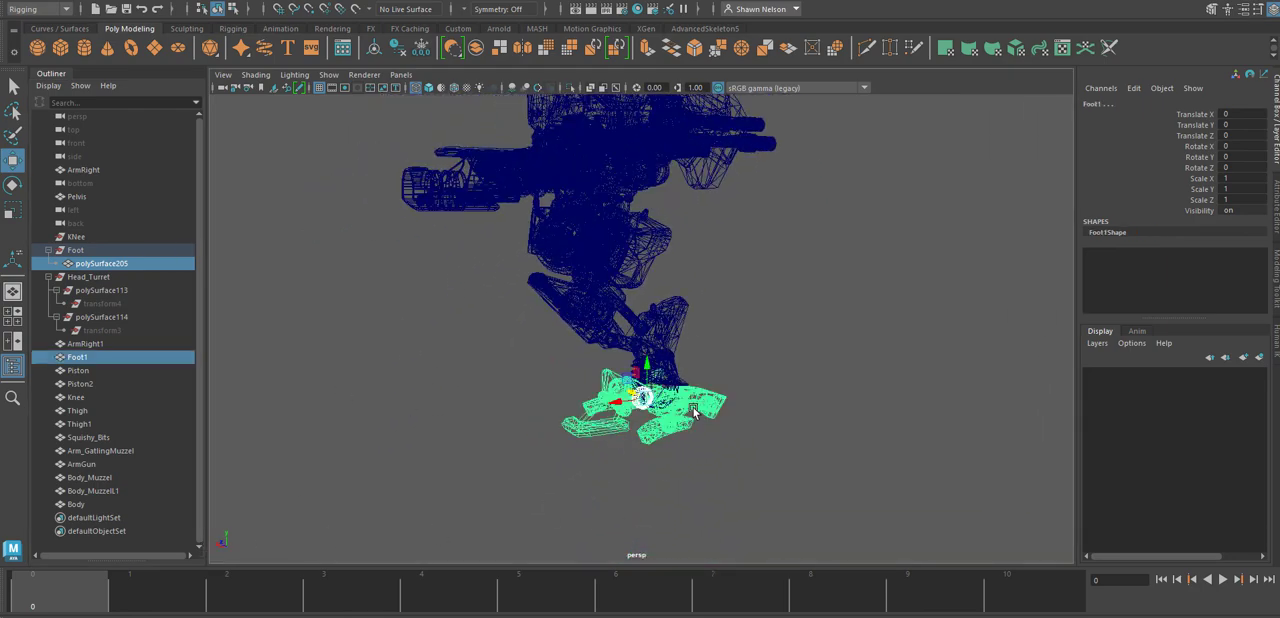
click(479, 50)
click(40, 2)
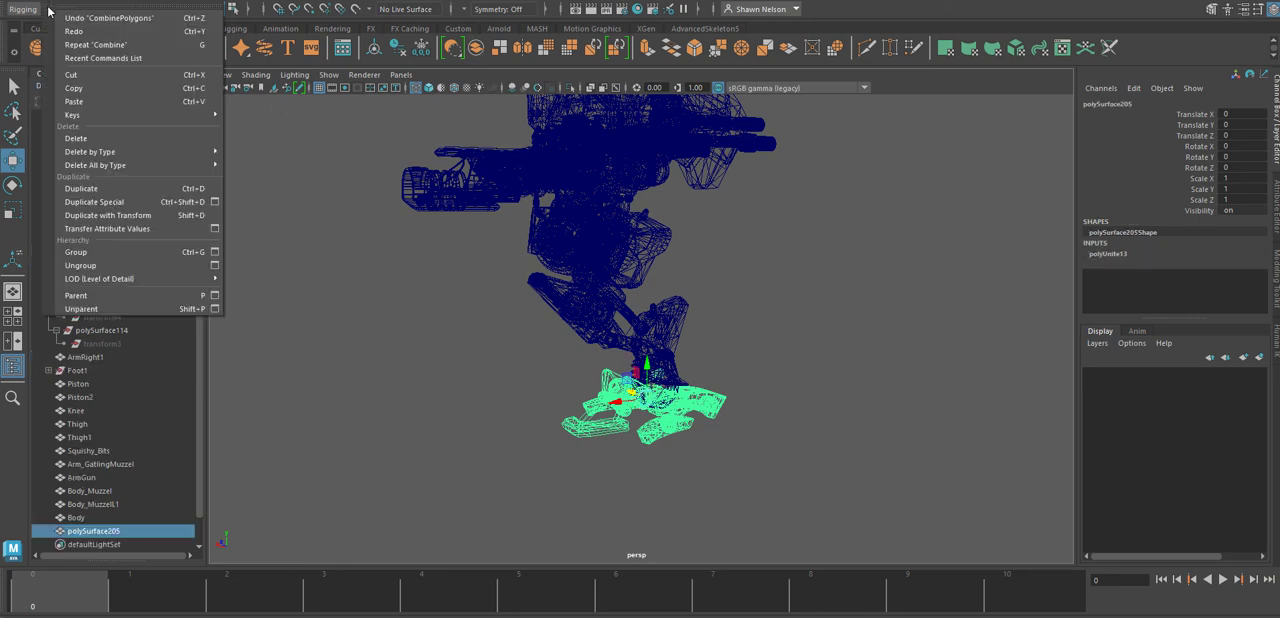
mouse_move(86, 152)
click(291, 156)
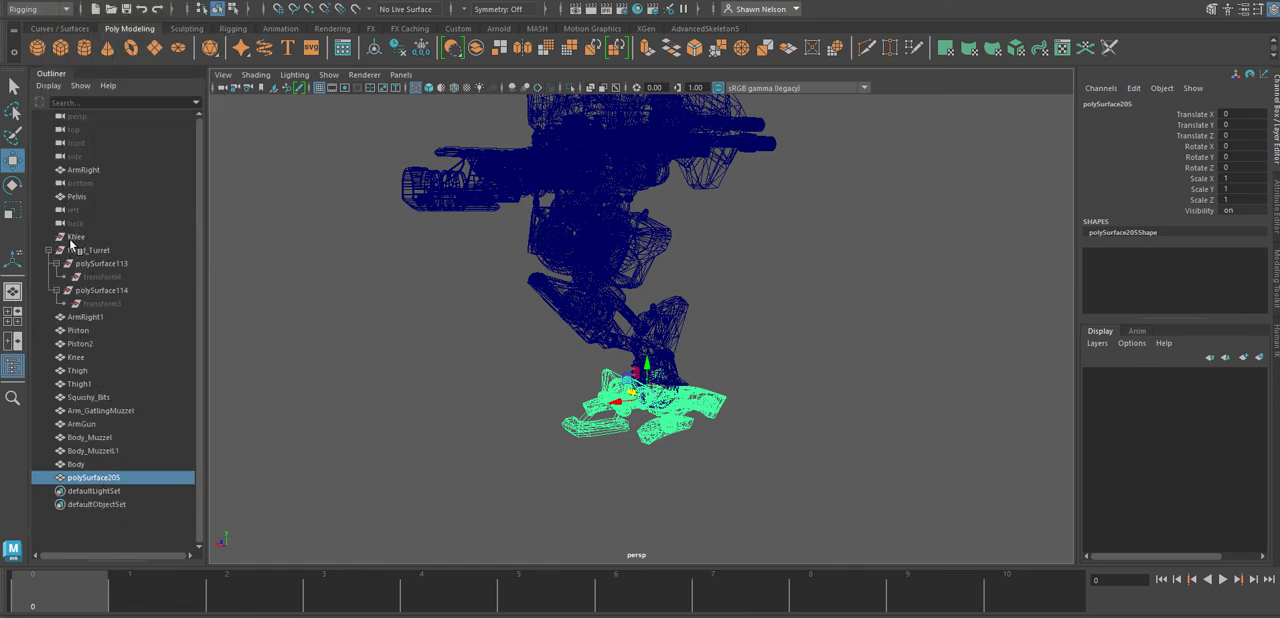
Delete the leftover KNee and Head_Turret groups together with their polySurface113 and polySurface114 children.
drag(75, 237, 102, 268)
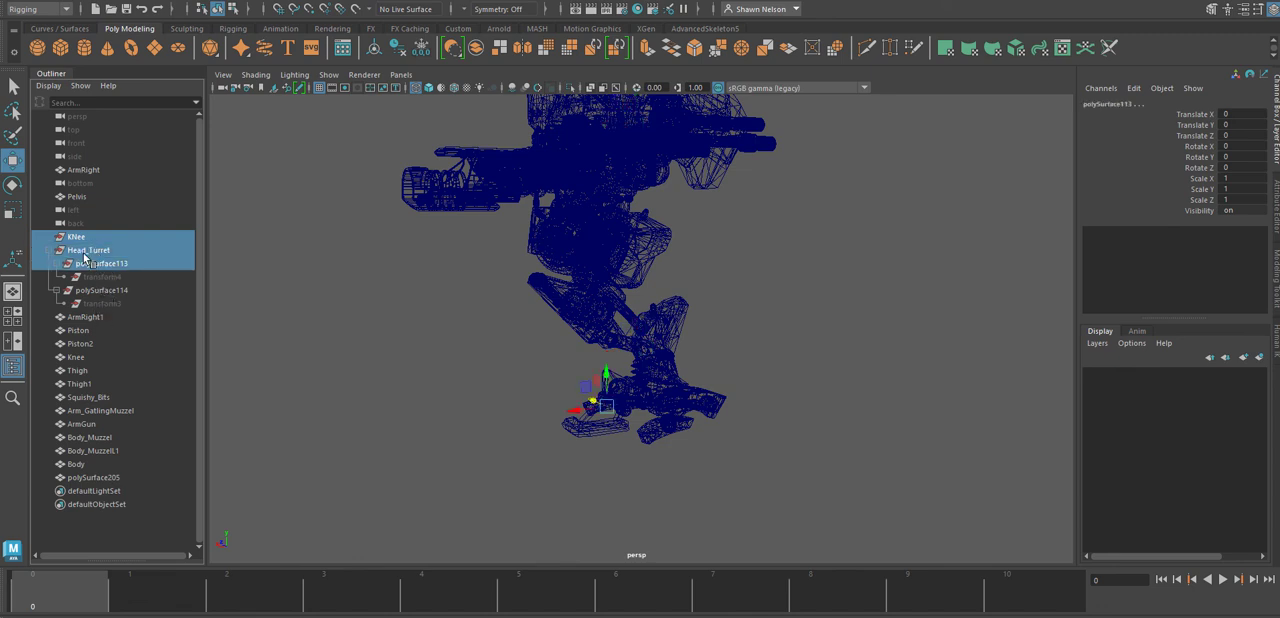
click(84, 253)
shift+click(80, 240)
key(Delete)
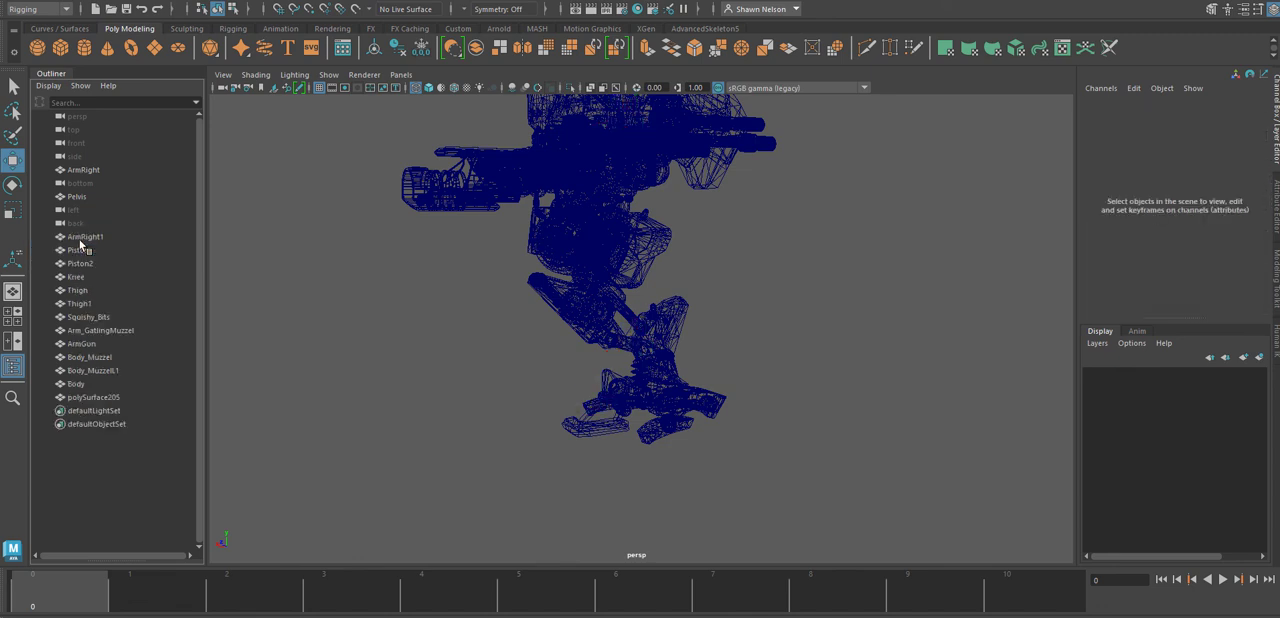
Check that the combined foot mesh selects as one piece, deselect it, and switch the viewport to shaded display.
click(660, 416)
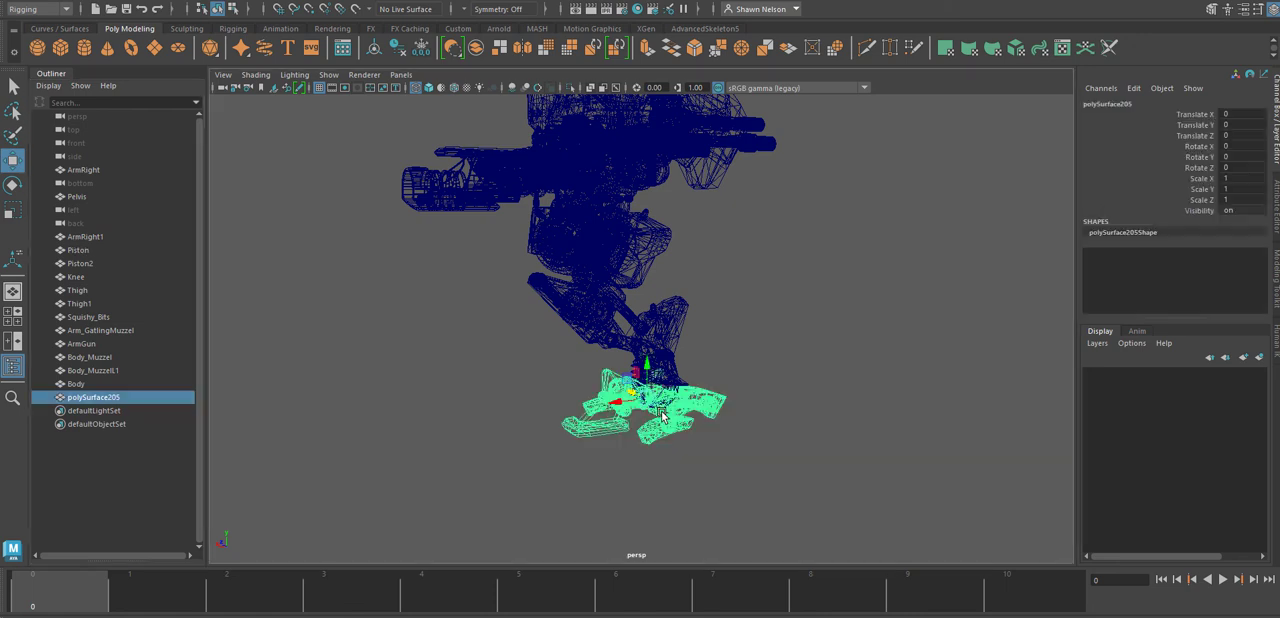
click(735, 358)
key(5)
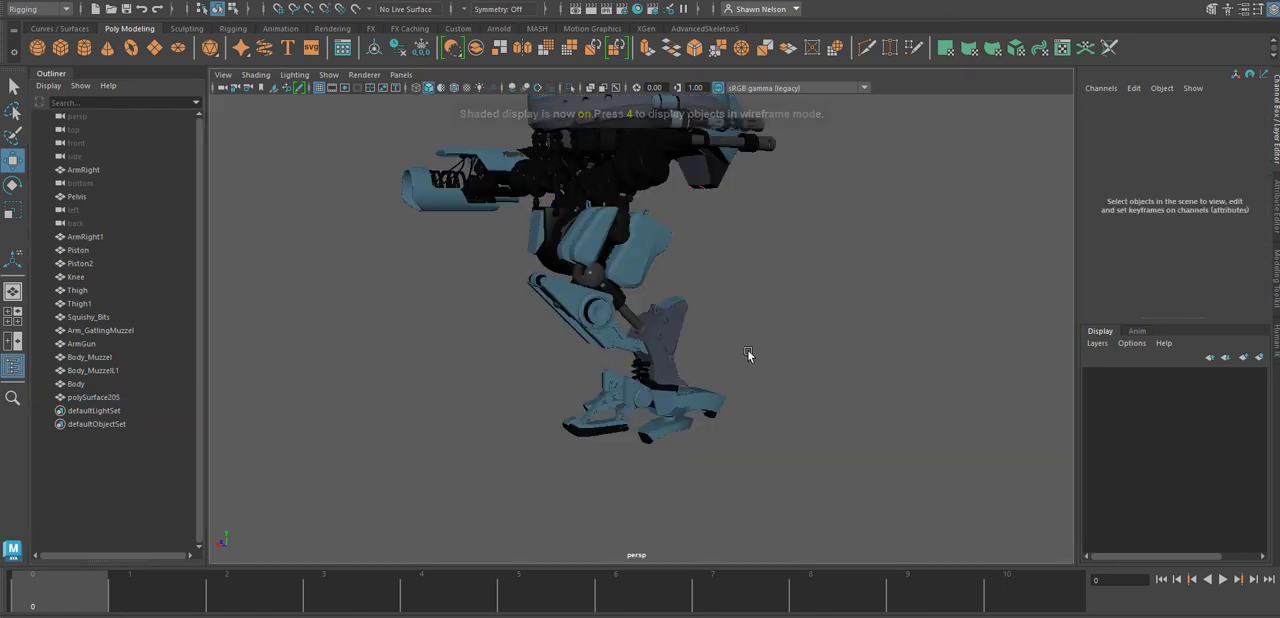
Mirror Piston, Piston2, Knee, Thigh, Thigh1 and polySurface205 across the world X axis, and try moving the mirrored meshes.
mouse_move(686, 306)
alt+mouse_down()
mouse_move(697, 311)
mouse_move(681, 447)
mouse_move(757, 451)
mouse_move(740, 466)
mouse_move(803, 363)
mouse_move(719, 337)
mouse_move(610, 474)
alt+mouse_up()
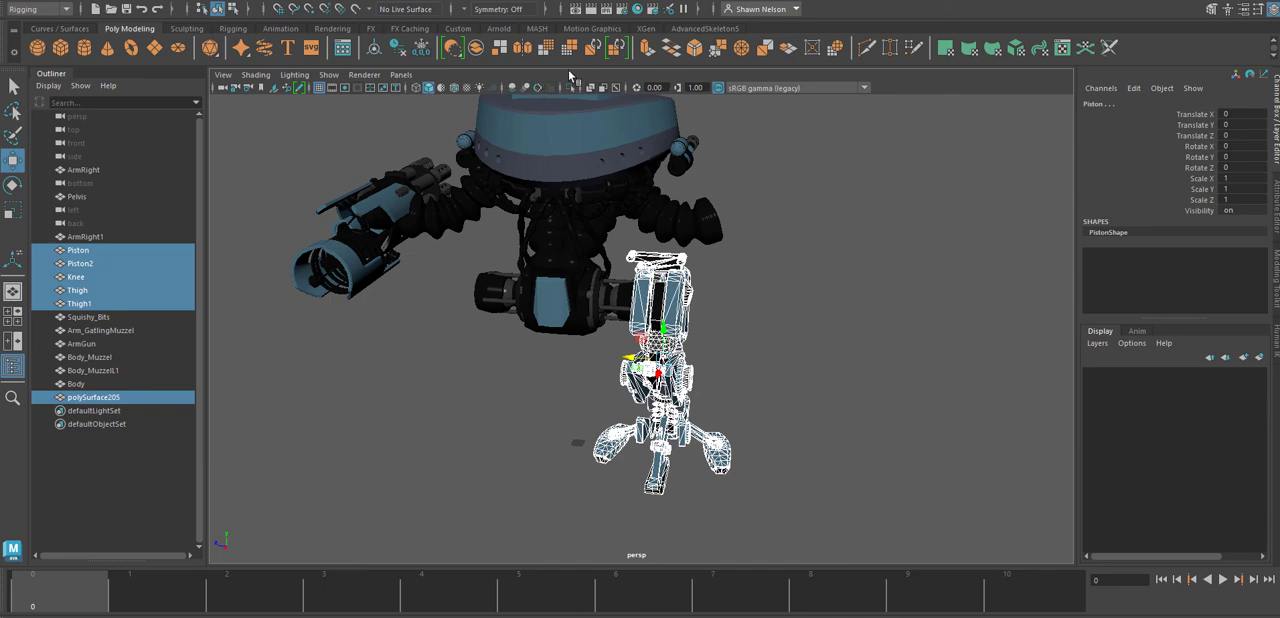
click(522, 47)
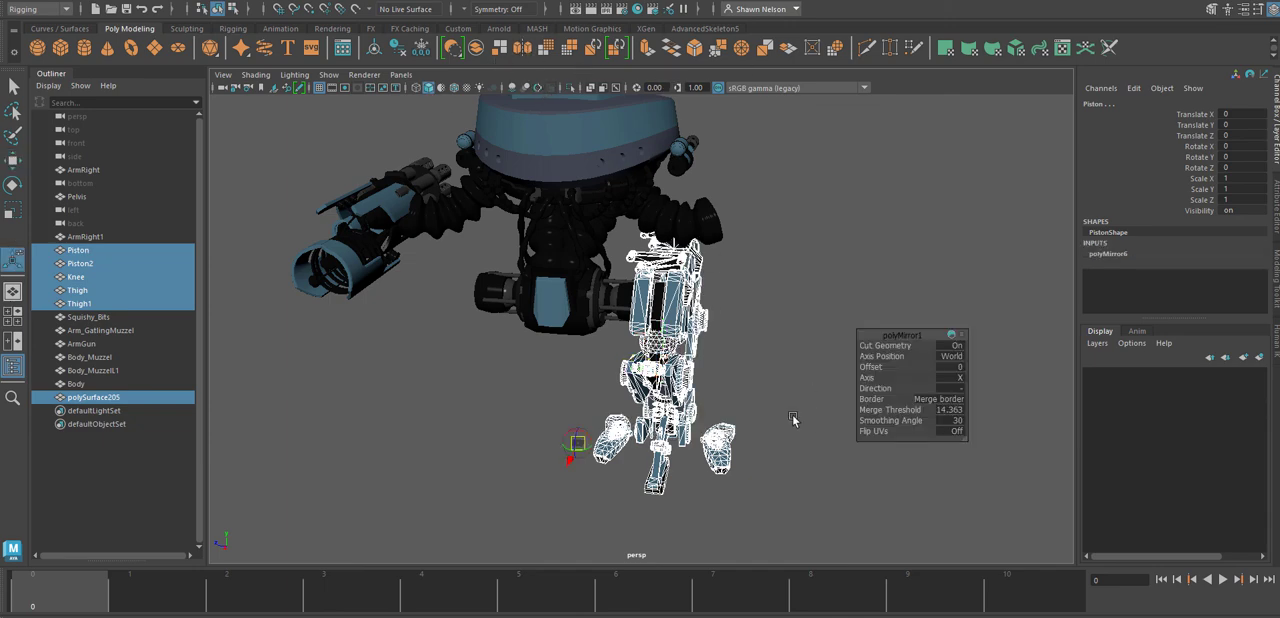
key(w)
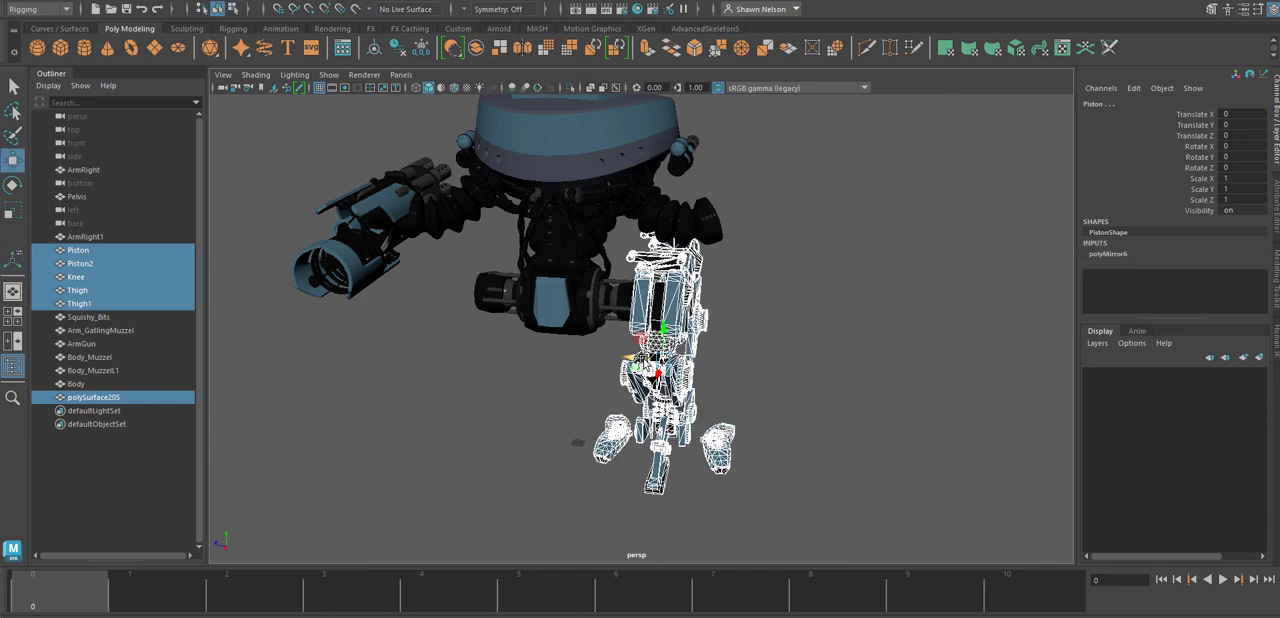
drag(648, 366, 455, 345)
key(ctrl+z)
drag(657, 373, 642, 402)
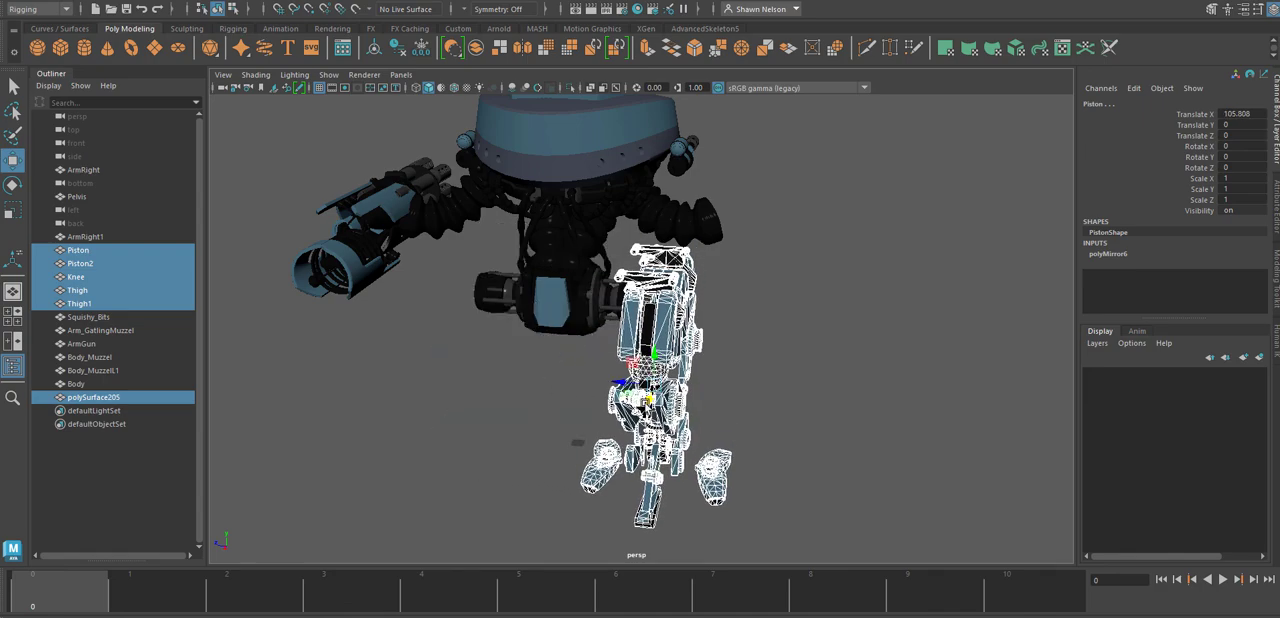
key(ctrl+z)
Try moving the mirrored leg meshes once more, and undo both the move and the mirror.
alt+right_drag(818, 461, 733, 318)
alt+drag(733, 318, 711, 348)
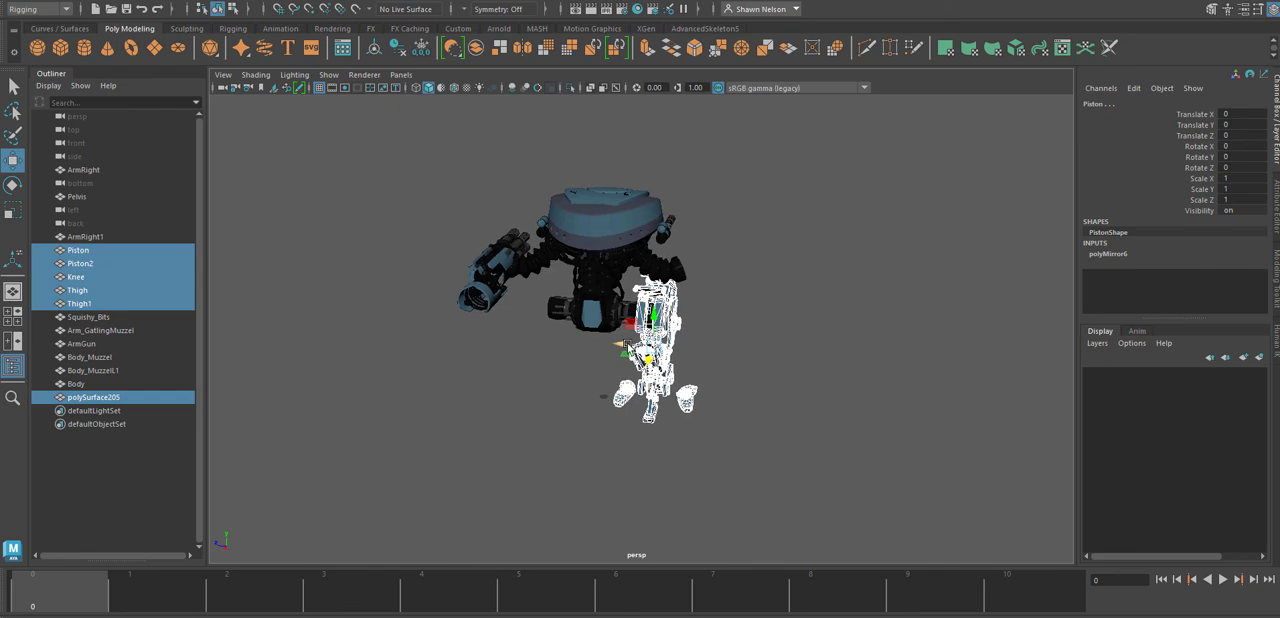
drag(625, 346, 1051, 388)
key(ctrl+z)
key(ctrl+z)
alt+drag(803, 362, 758, 359)
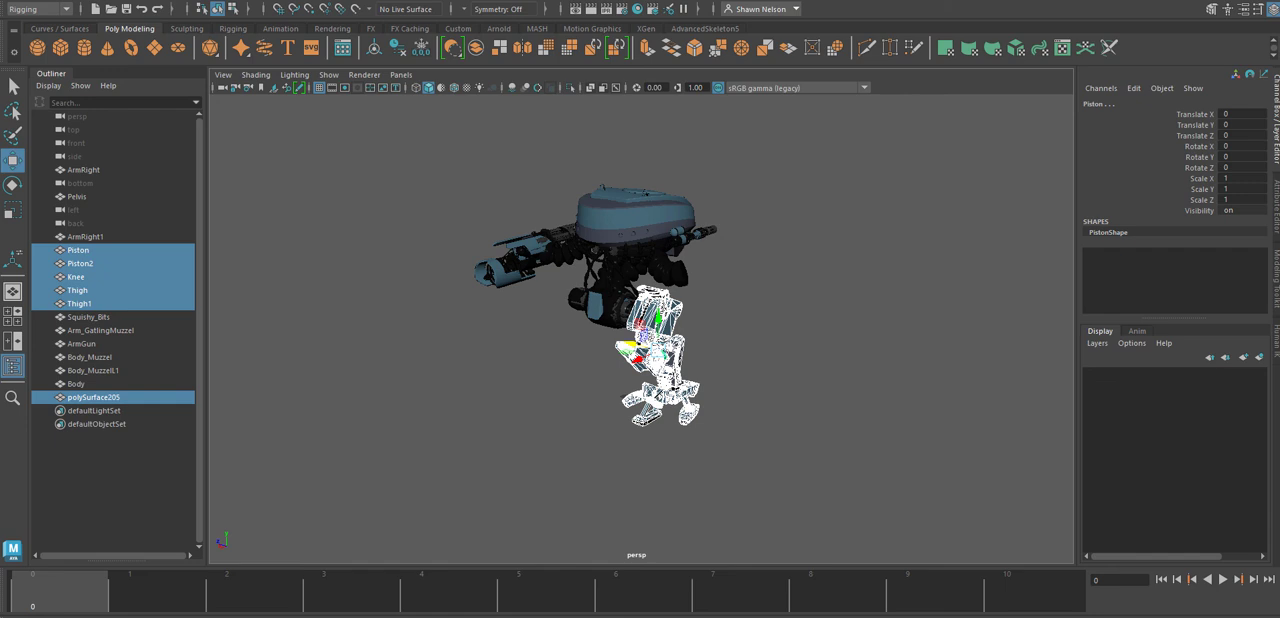
Reselect the leg meshes individually: Piston, Piston2, Knee, Thigh, Thigh1 and the polySurface205 foot.
click(759, 312)
click(657, 326)
shift+click(678, 363)
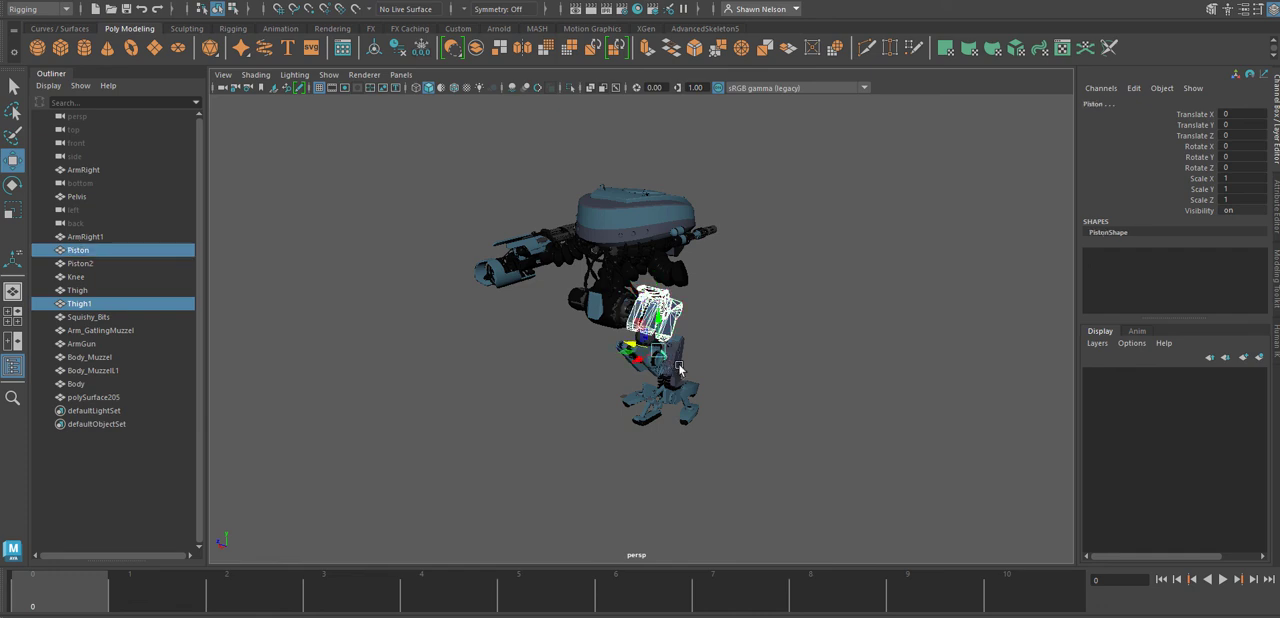
shift+click(83, 278)
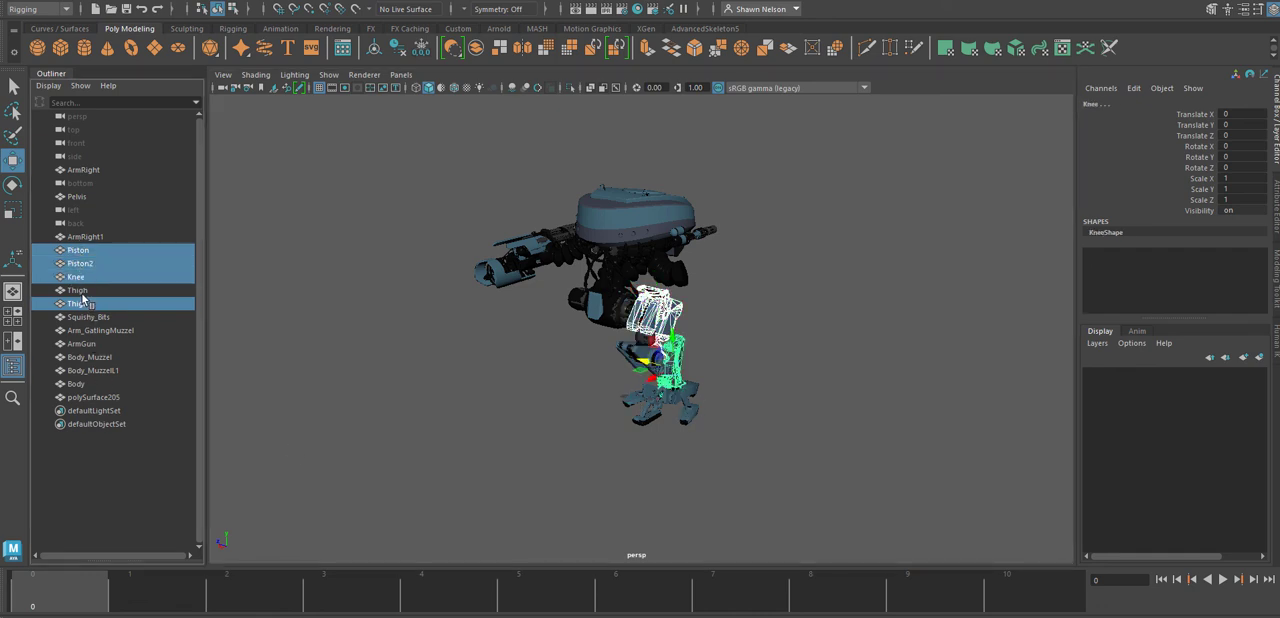
shift+click(83, 291)
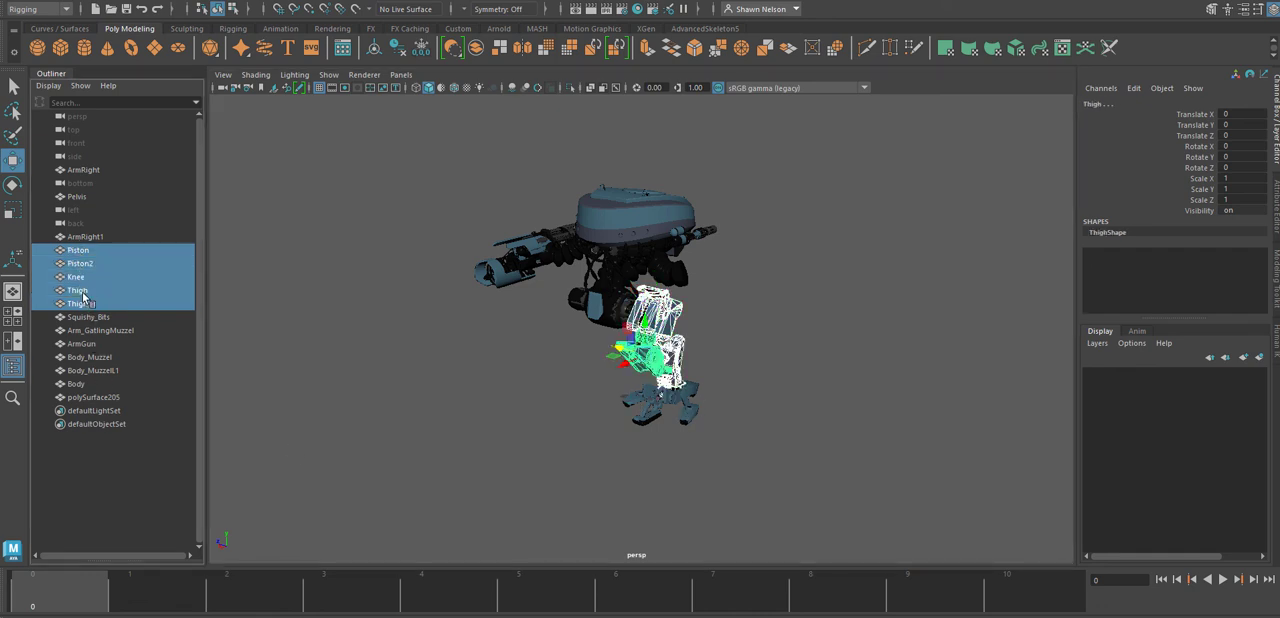
shift+click(657, 413)
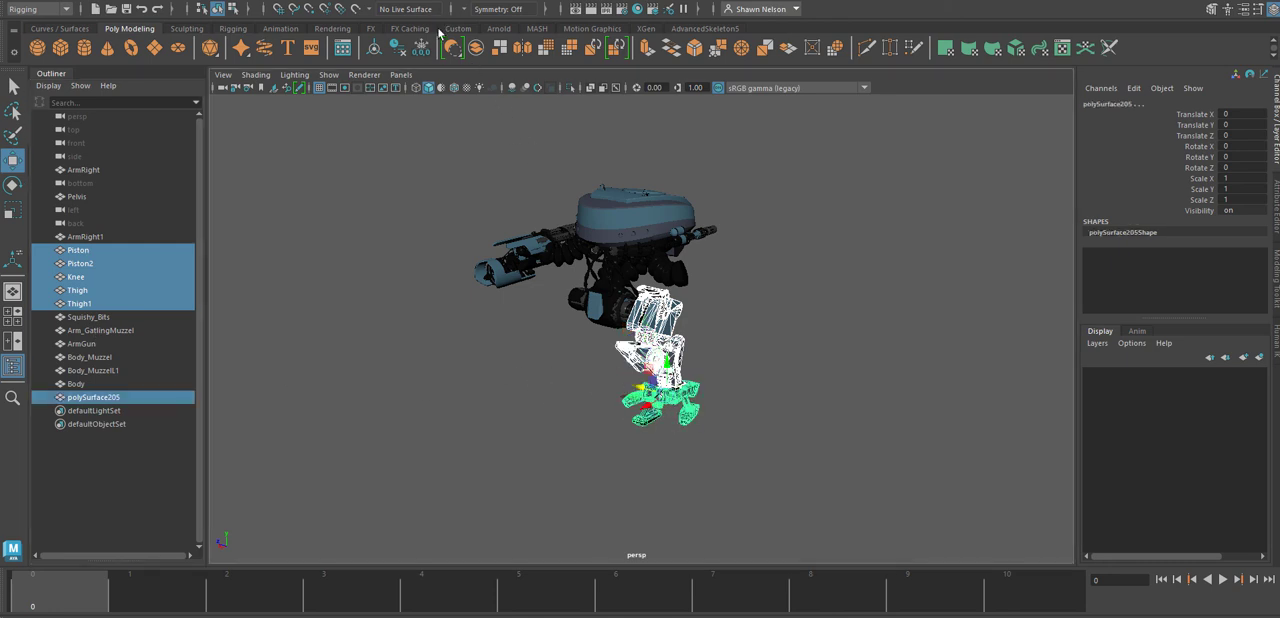
Try mirroring the selected leg meshes with the world Z axis option and shifting the mirror plane, undo it, and dismiss the mirror options.
double_click(528, 52)
drag(680, 397, 973, 206)
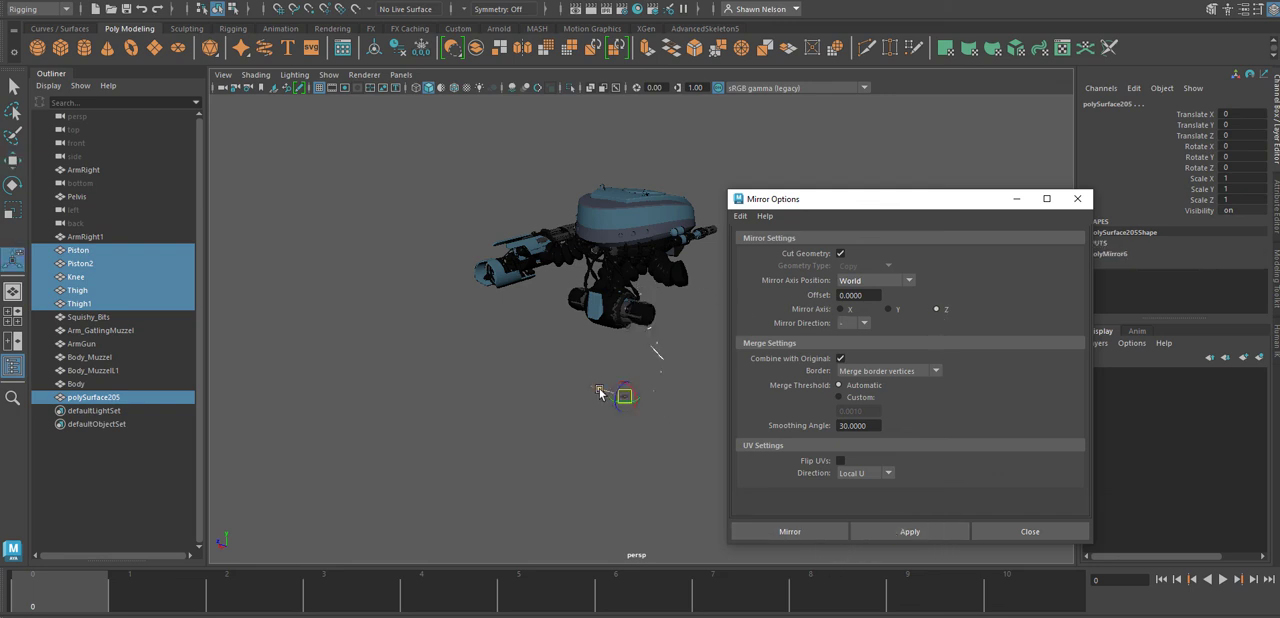
drag(600, 391, 711, 460)
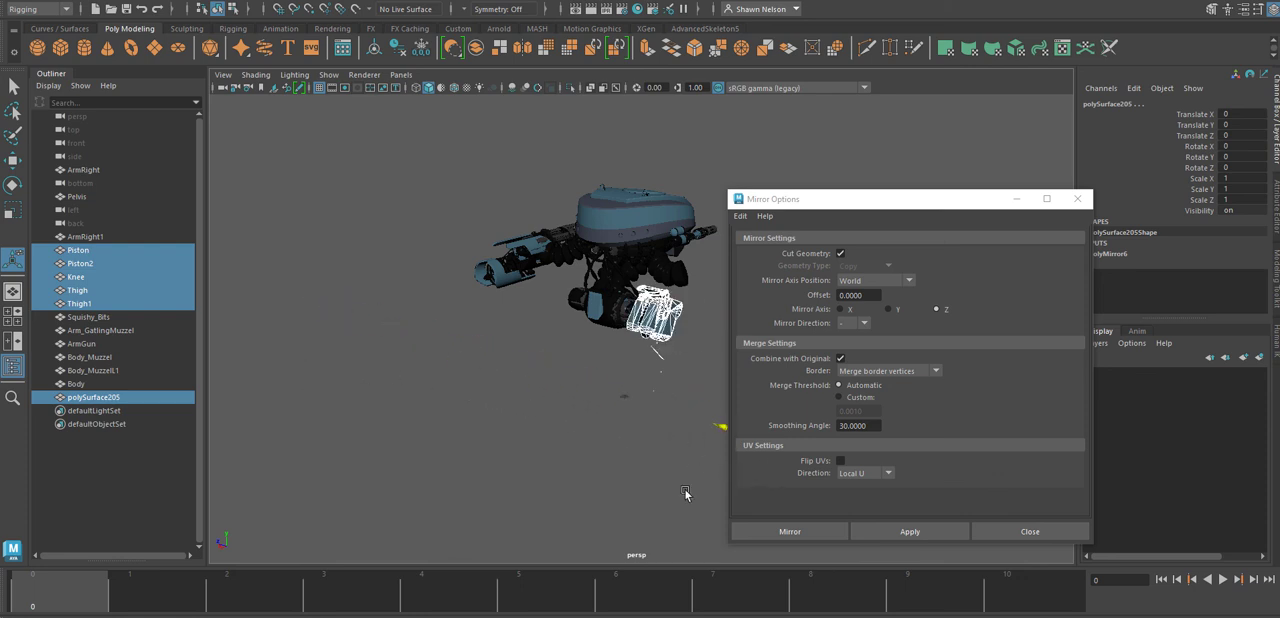
key(ctrl+z)
key(ctrl+z)
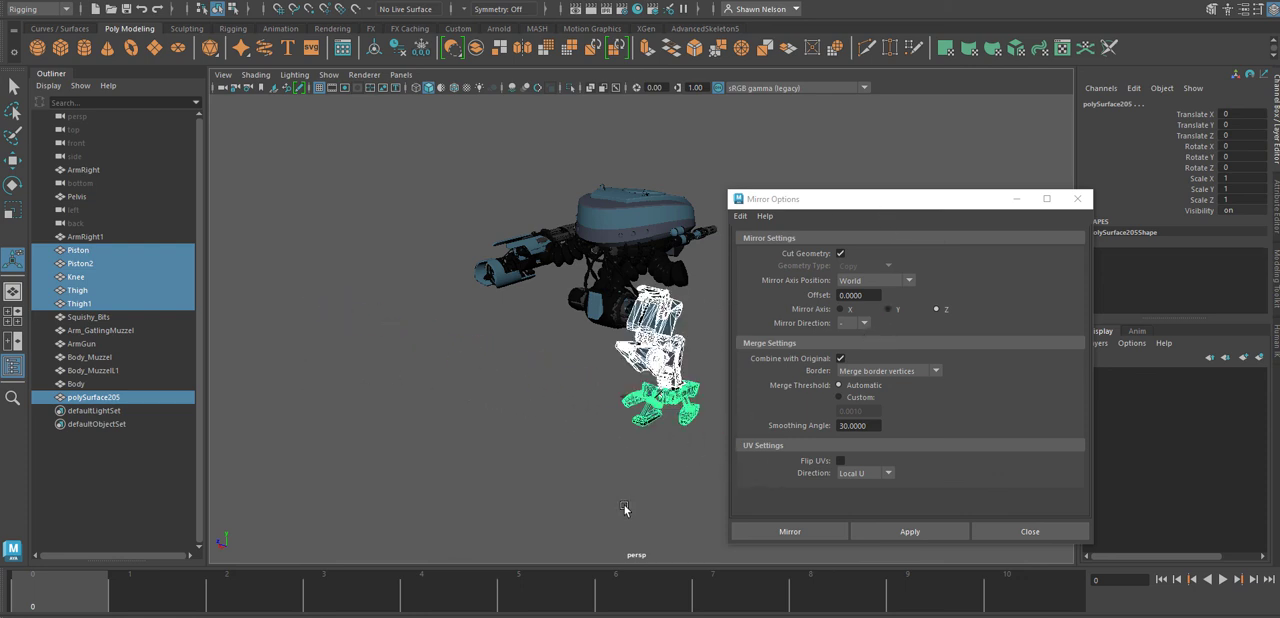
scroll(580, 451, down, 2)
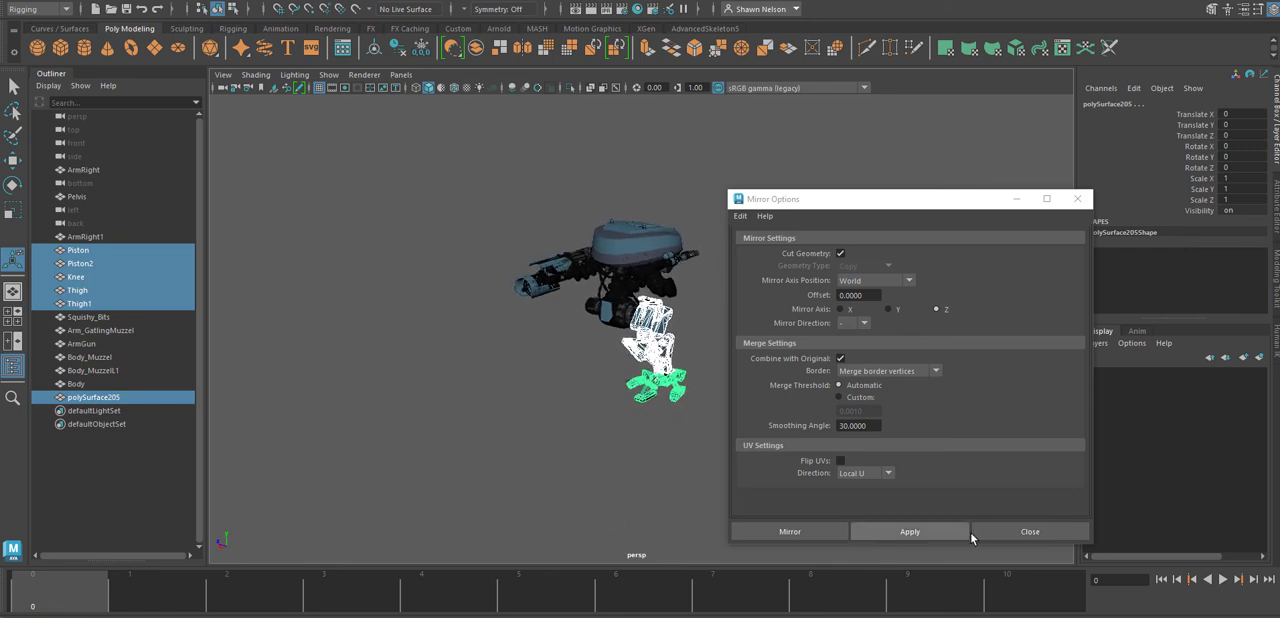
click(1010, 531)
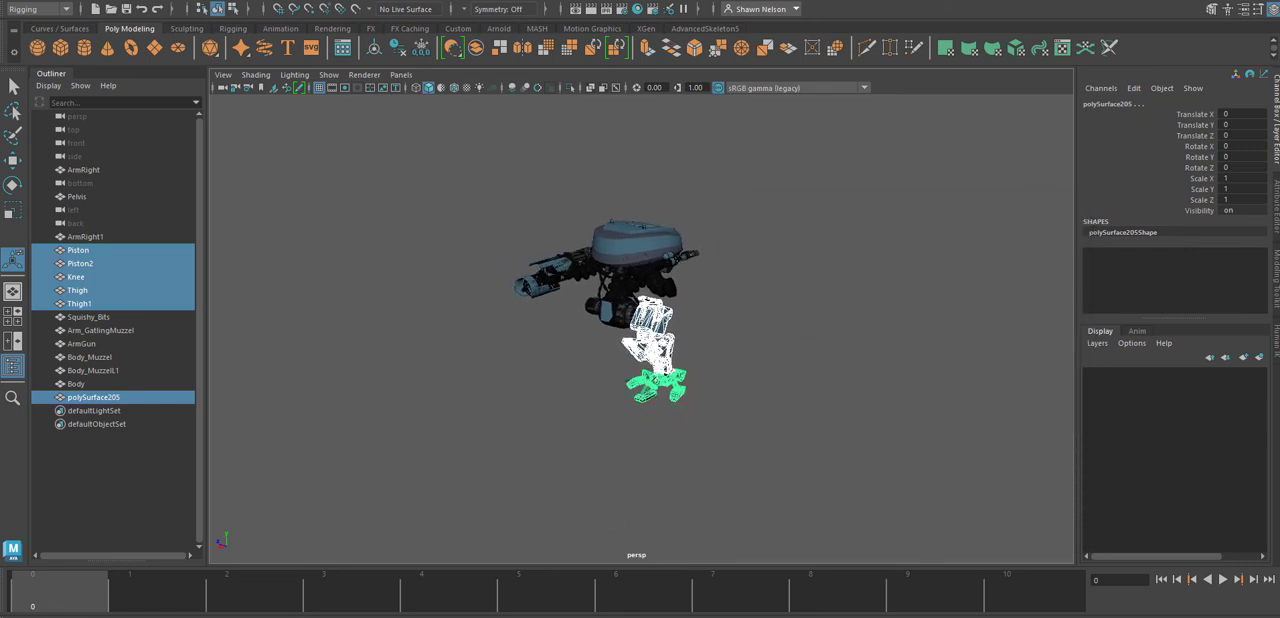